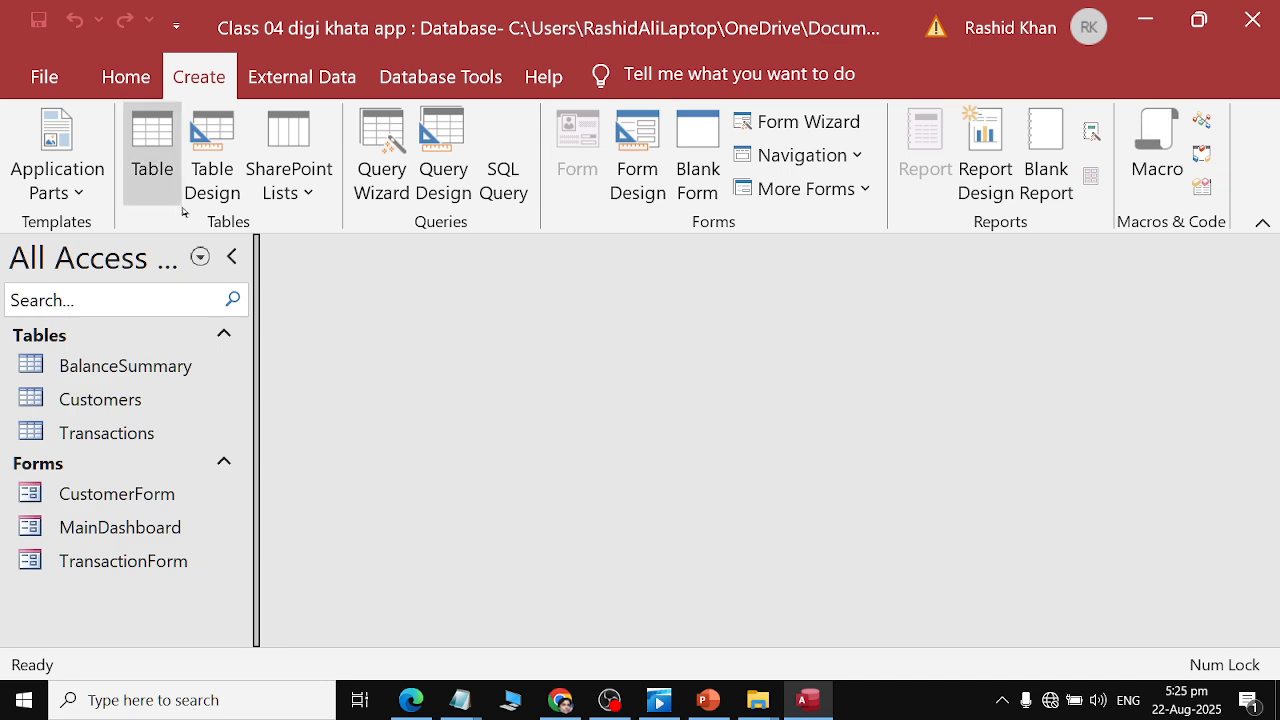
Start a new query in Design view and add the Customers and Transactions tables.
click(443, 180)
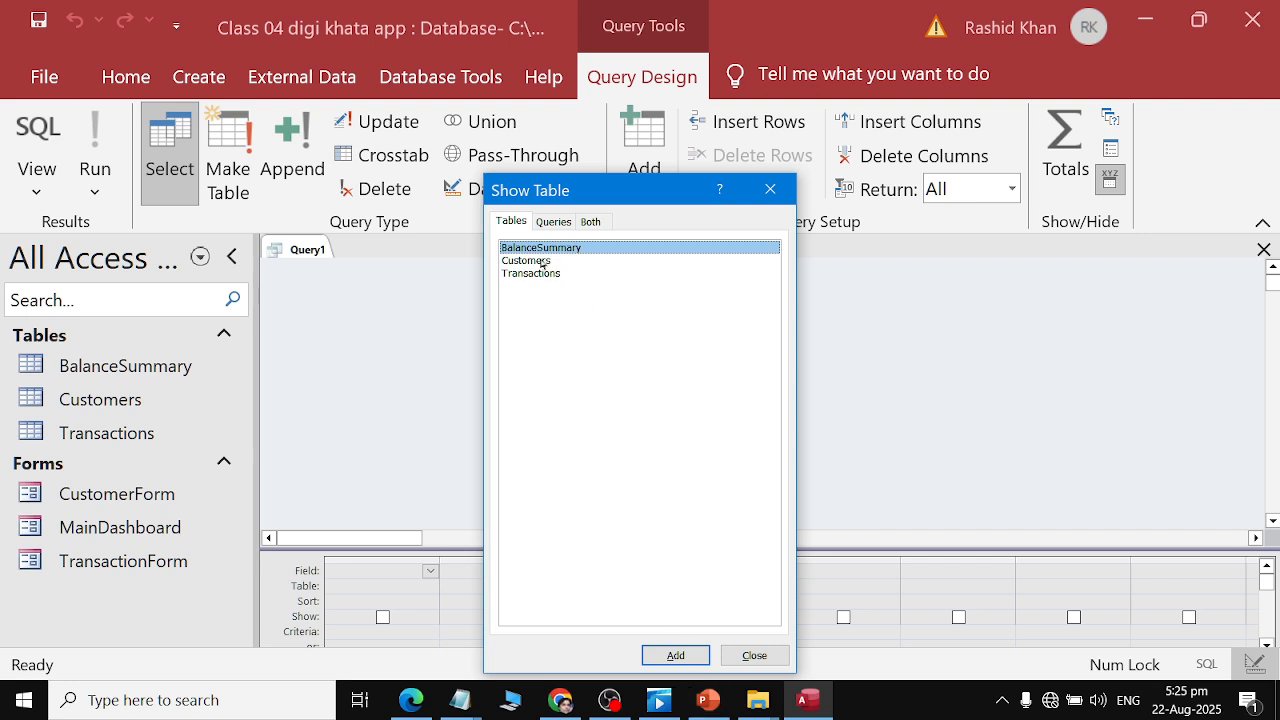
double_click(542, 263)
double_click(539, 275)
click(756, 656)
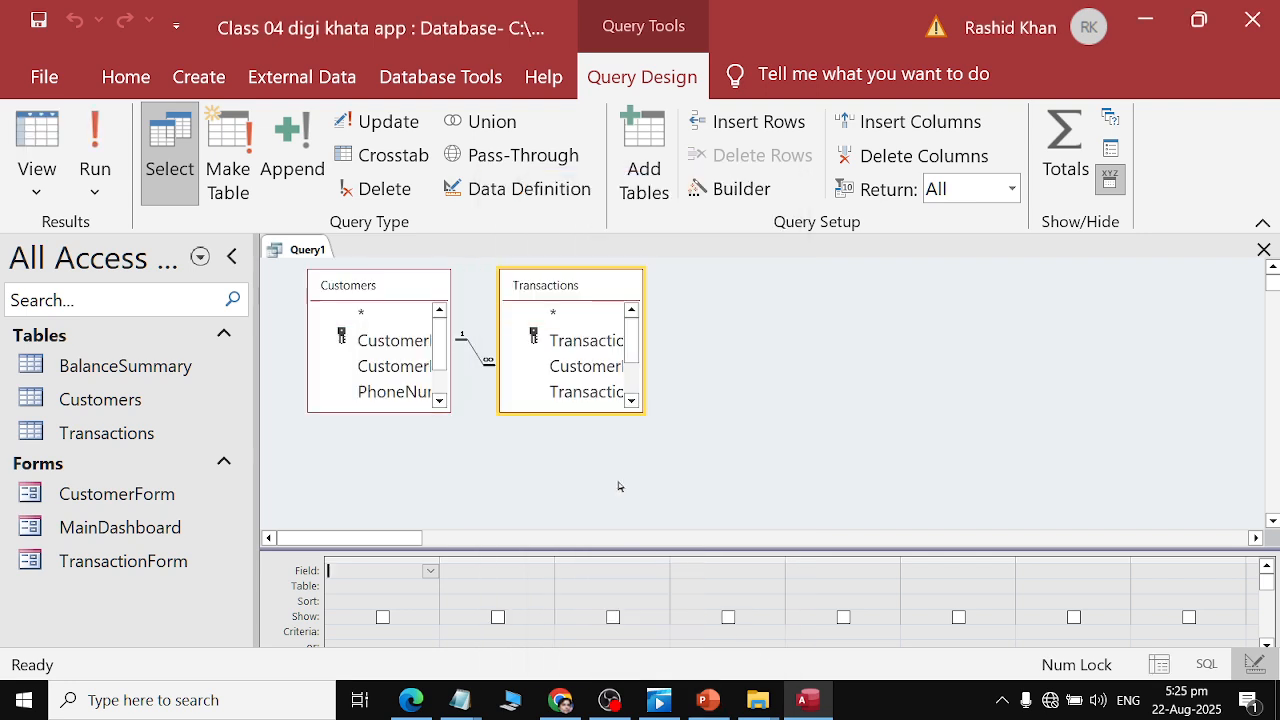
Move the Transactions field list and enlarge both table field lists so all their fields show.
click(586, 287)
drag(580, 292, 693, 280)
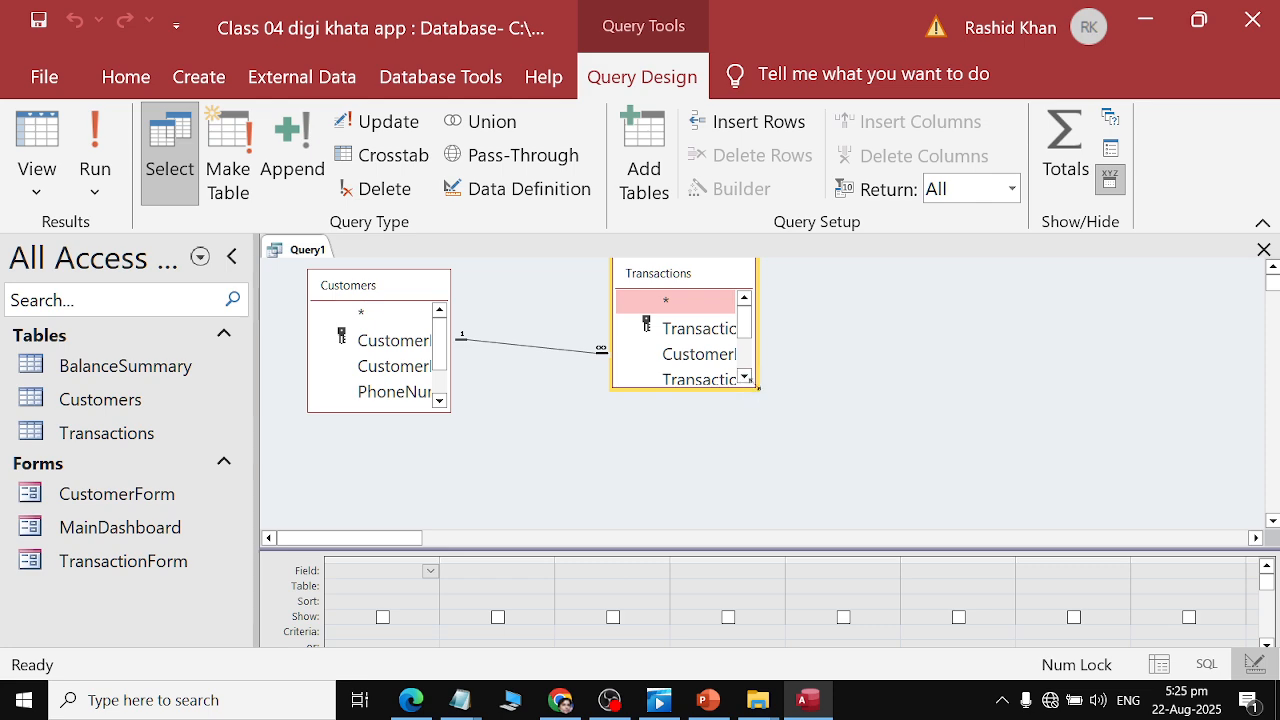
drag(737, 388, 738, 452)
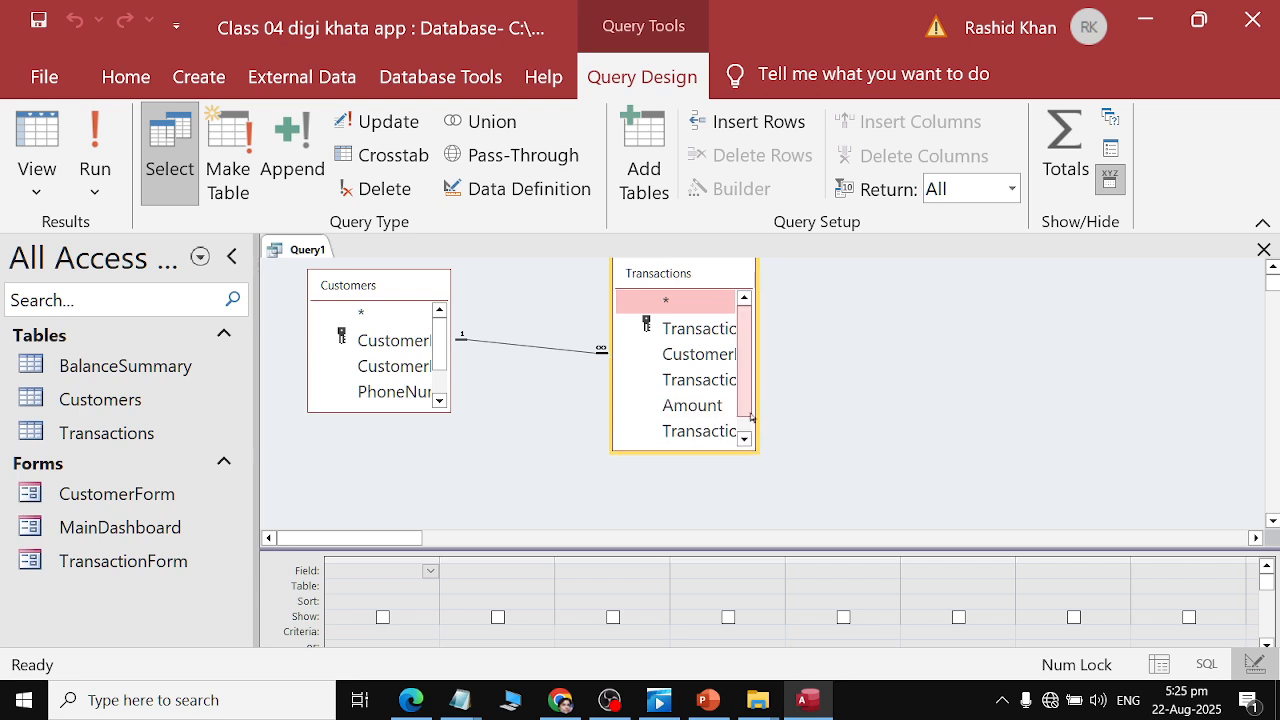
drag(754, 408, 814, 412)
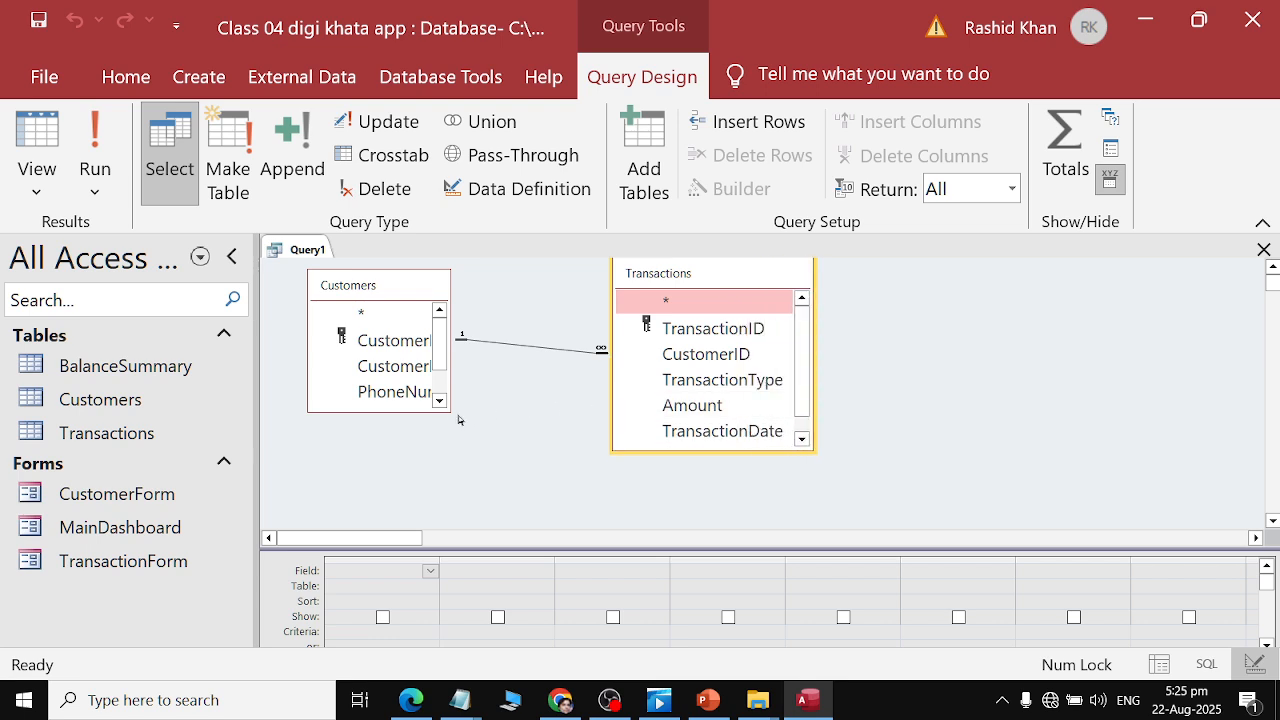
drag(458, 420, 520, 481)
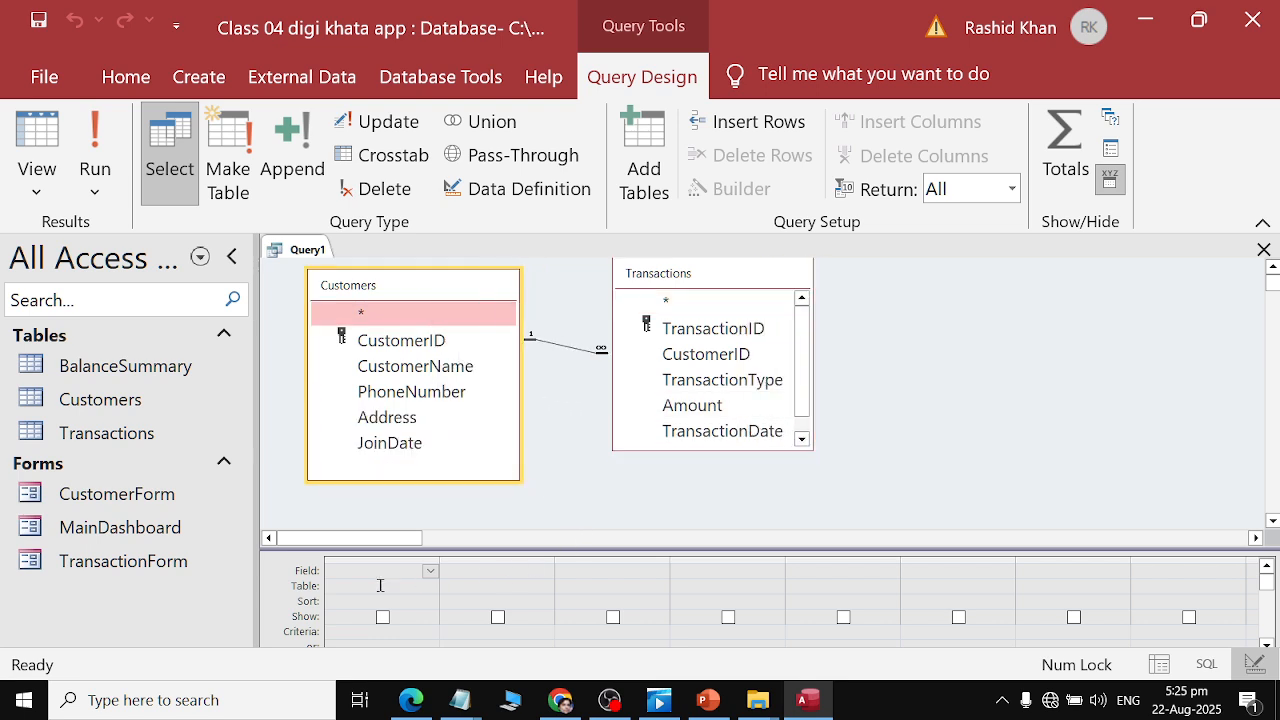
Check the assignment PDF for which fields the query should select.
key(alt+Tab)
key(alt+Tab)
key(Tab)
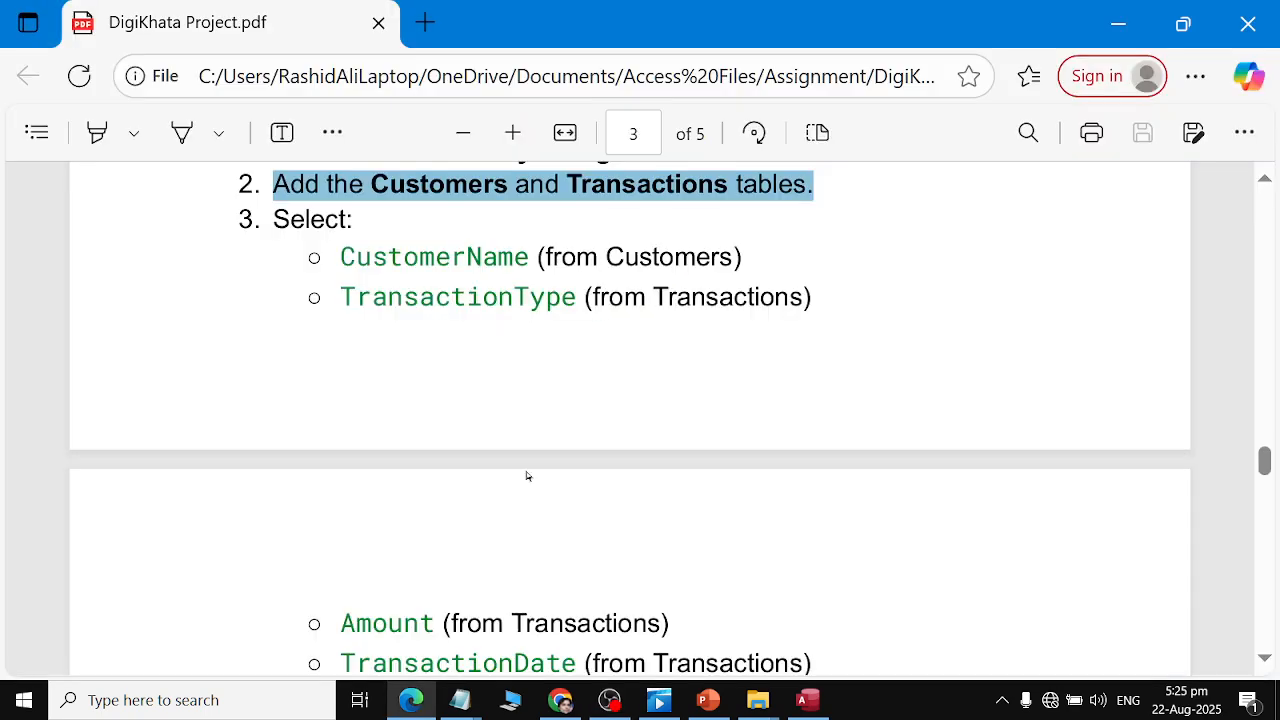
double_click(418, 257)
key(alt+Tab)
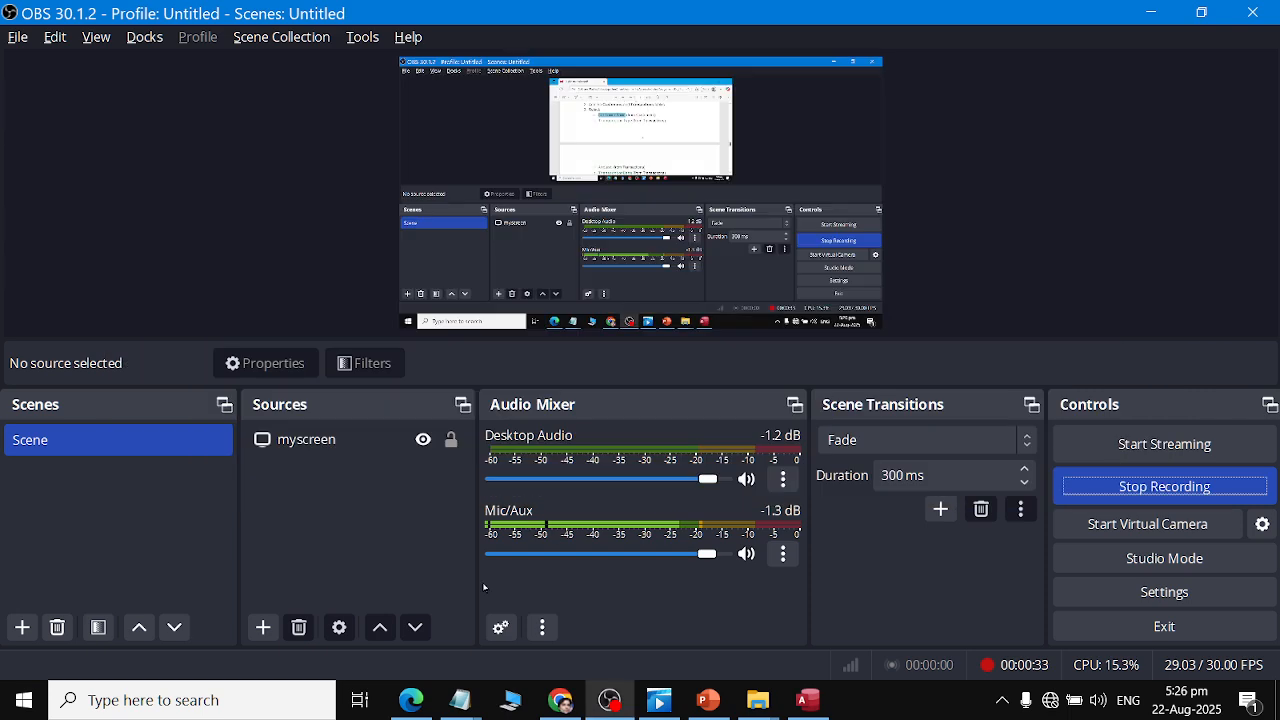
key(alt+Tab)
key(Tab)
Add CustomerName from the Customers table as the first query field.
click(426, 570)
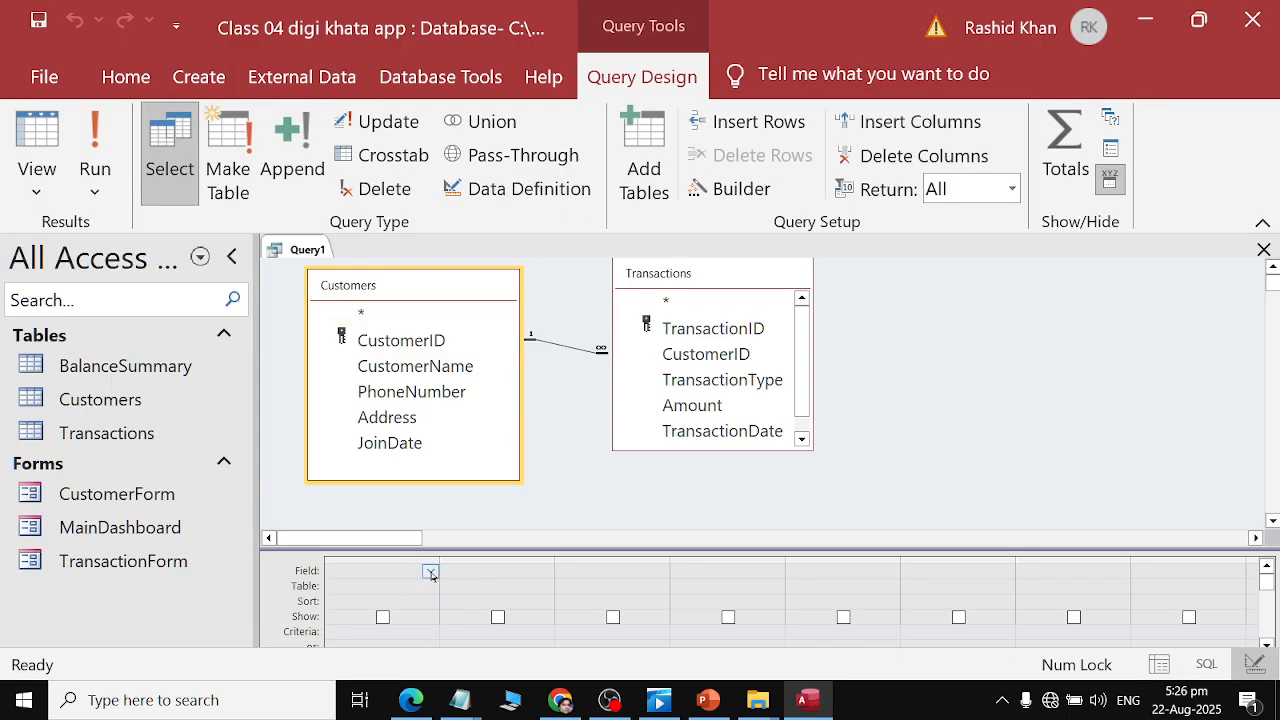
click(430, 572)
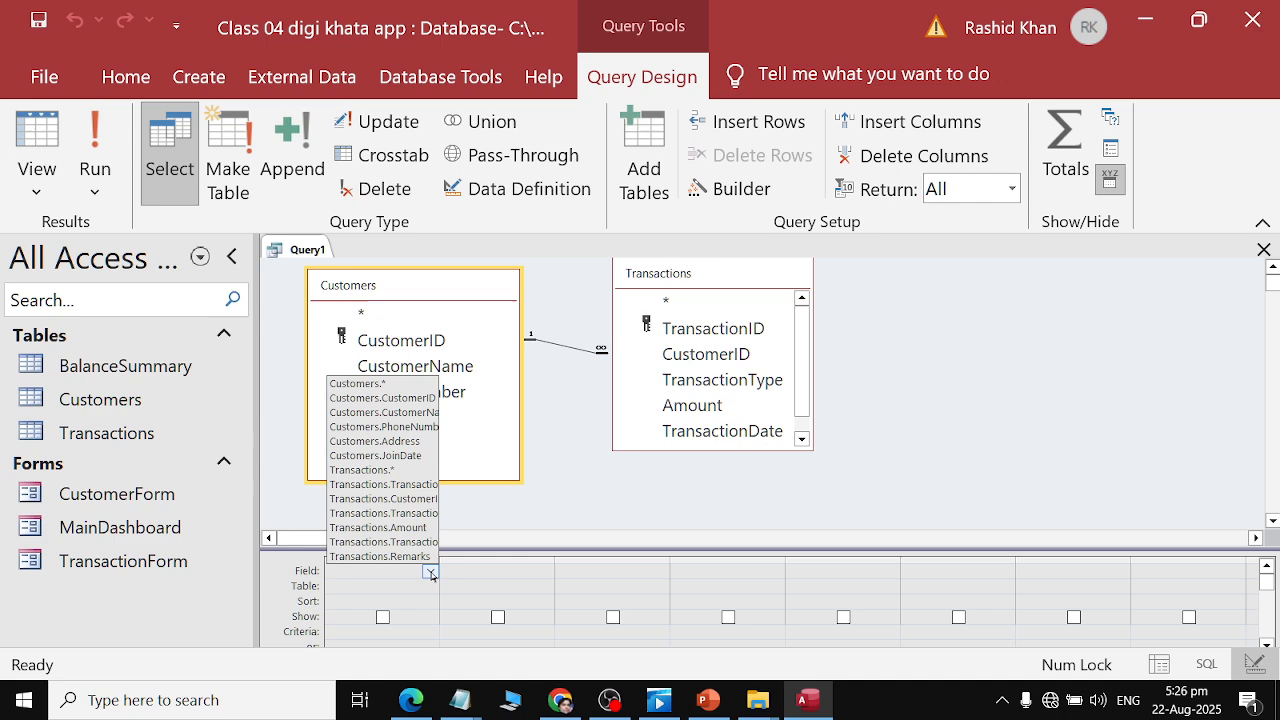
click(426, 413)
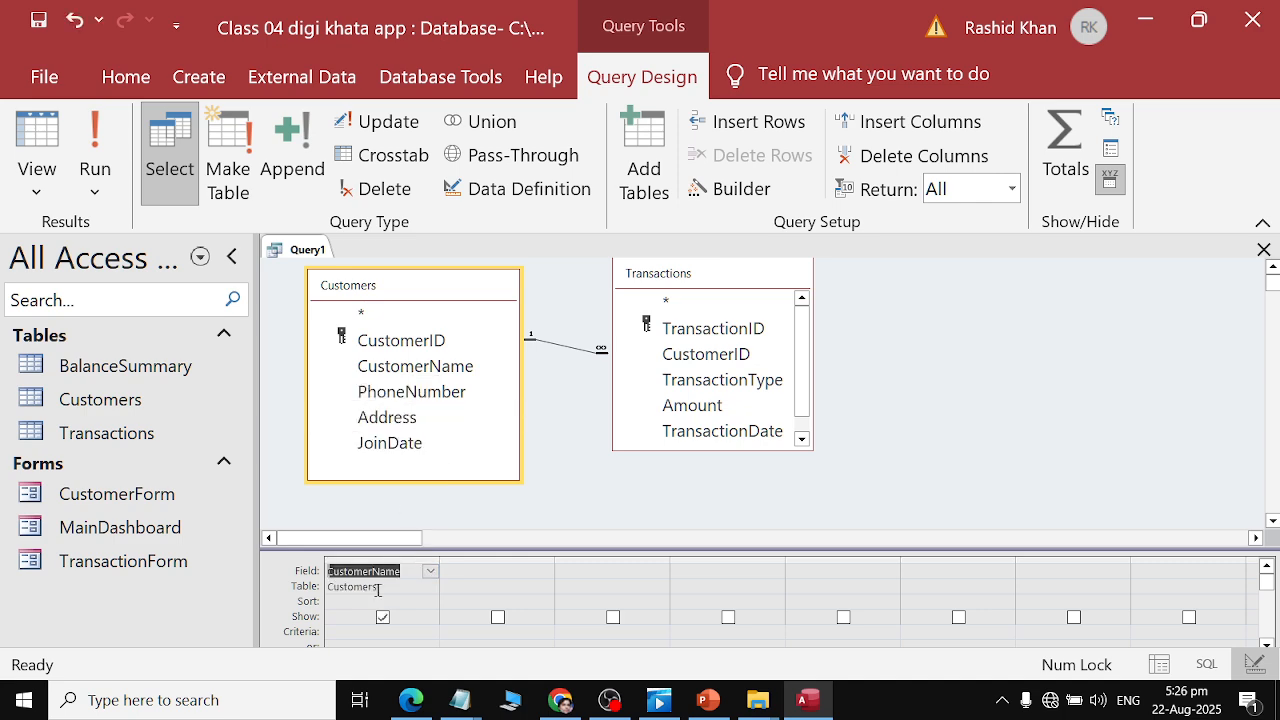
click(460, 588)
Add TransactionType from the Transactions table as the second query field.
key(alt+Tab)
key(alt+Tab)
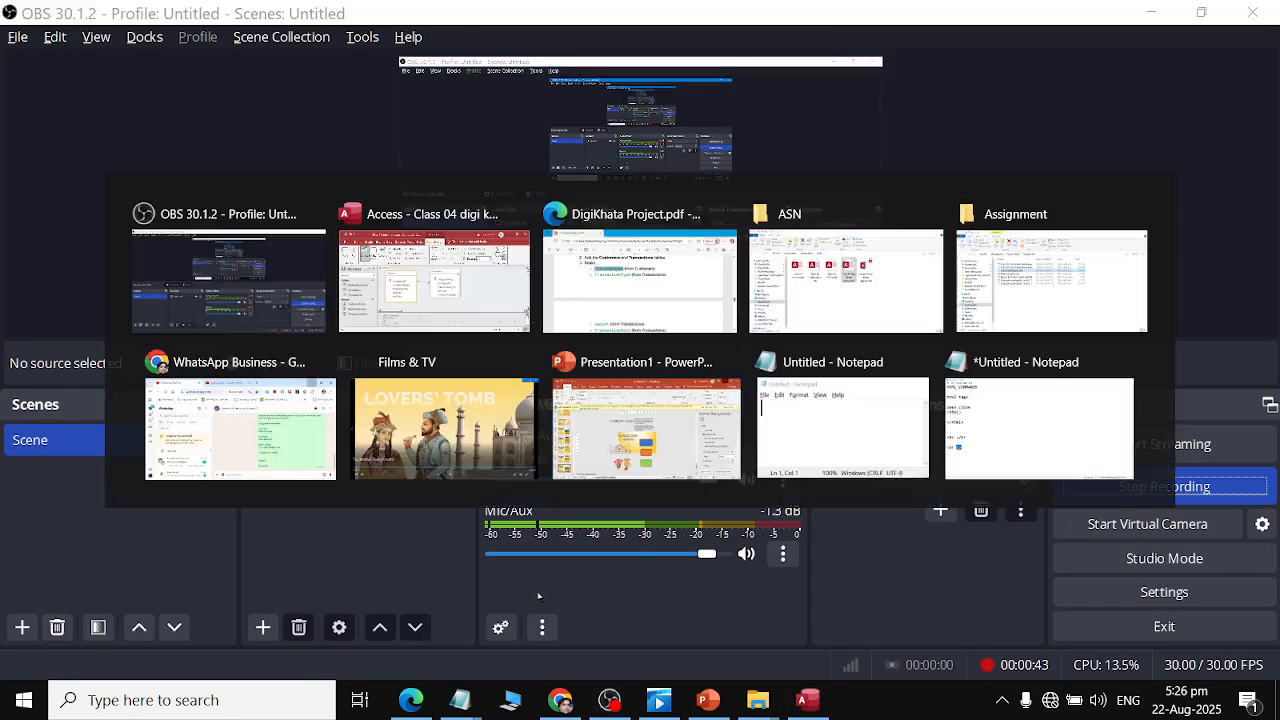
key(alt+Tab)
key(alt+Tab)
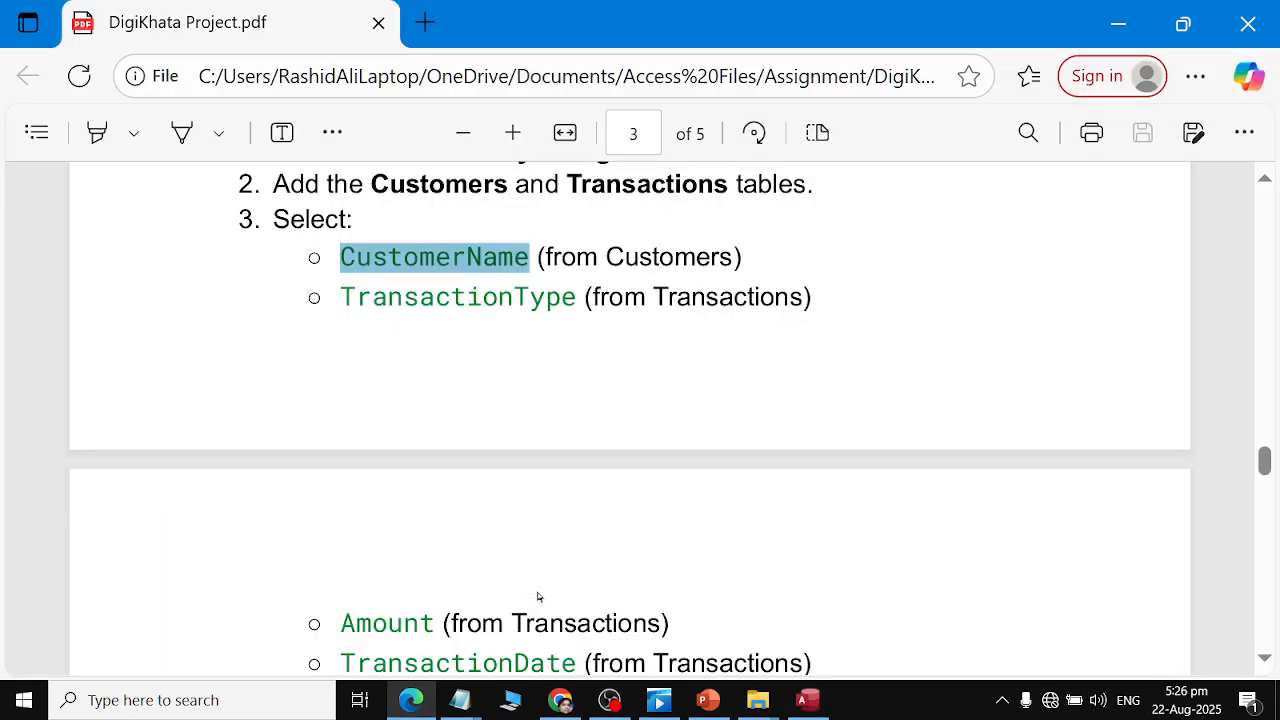
key(alt+Tab)
click(531, 571)
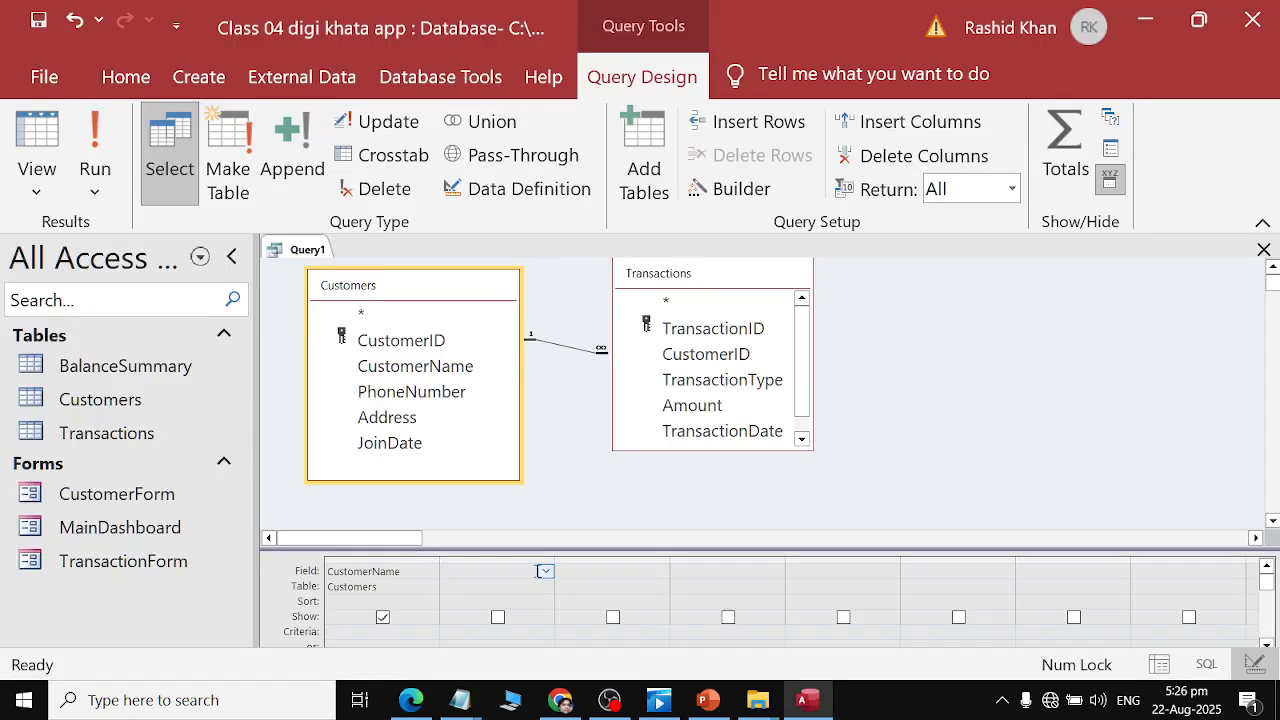
text(Transactions.*)
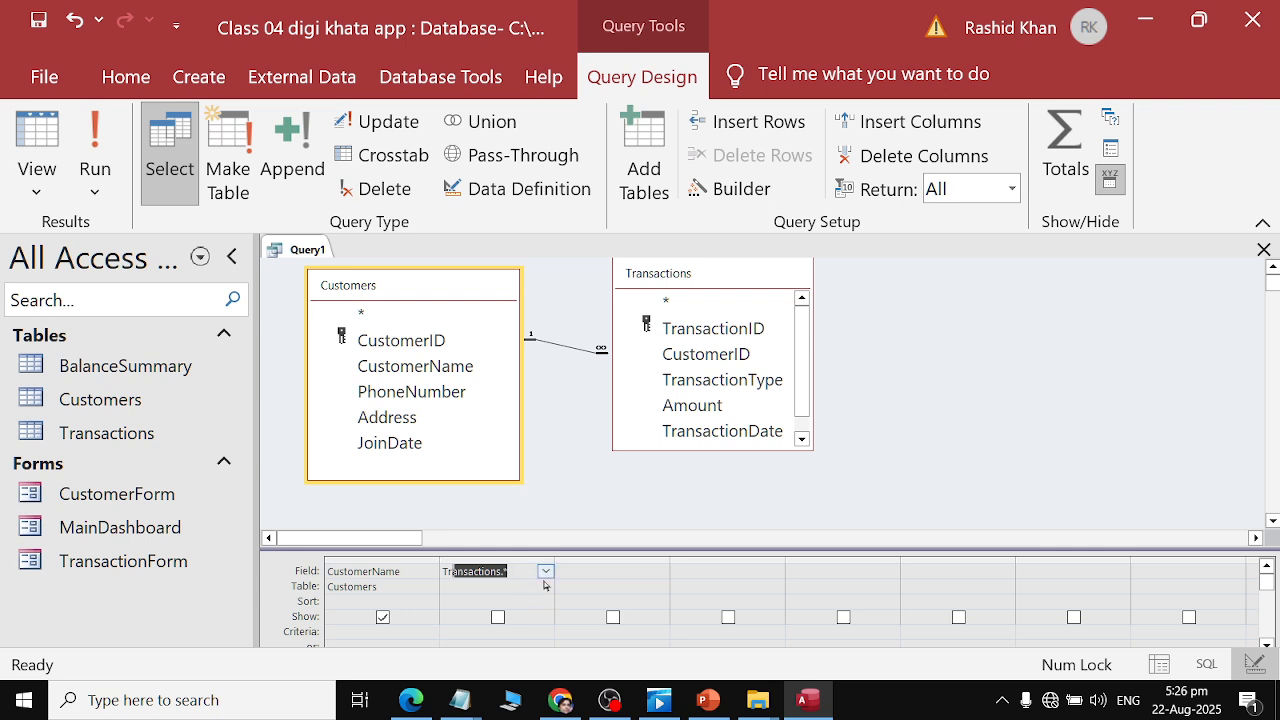
click(545, 573)
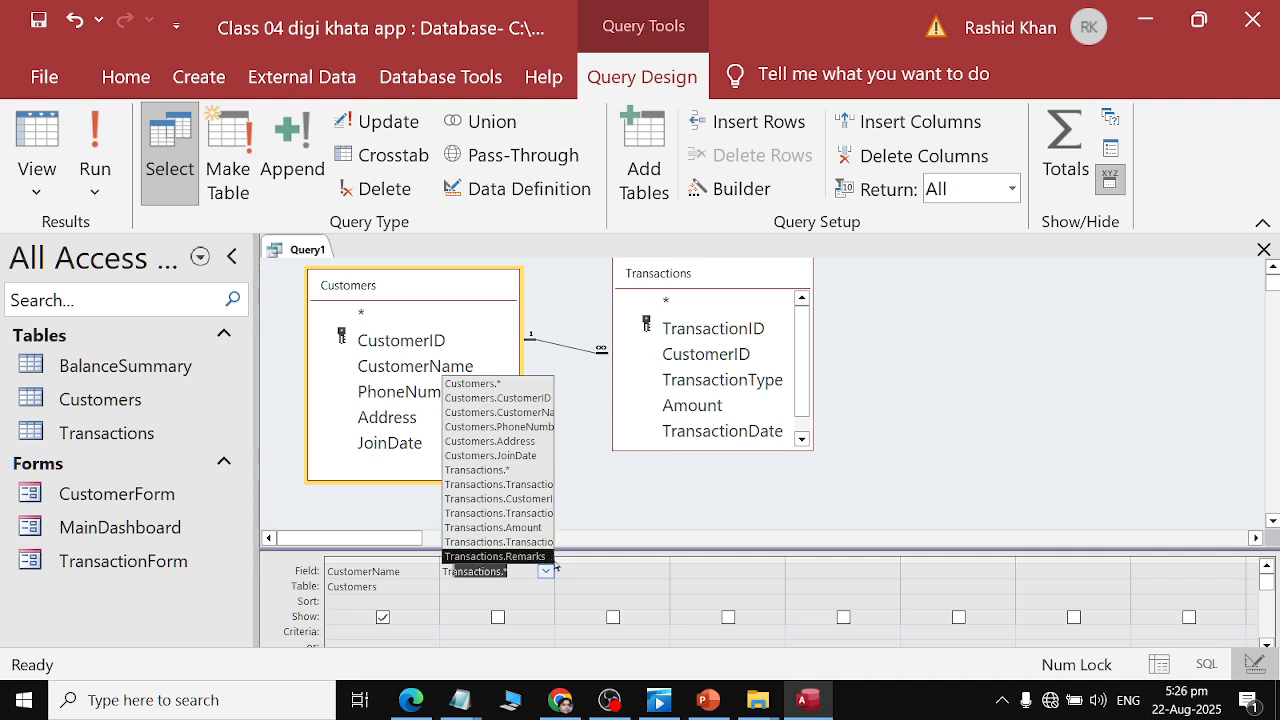
click(523, 574)
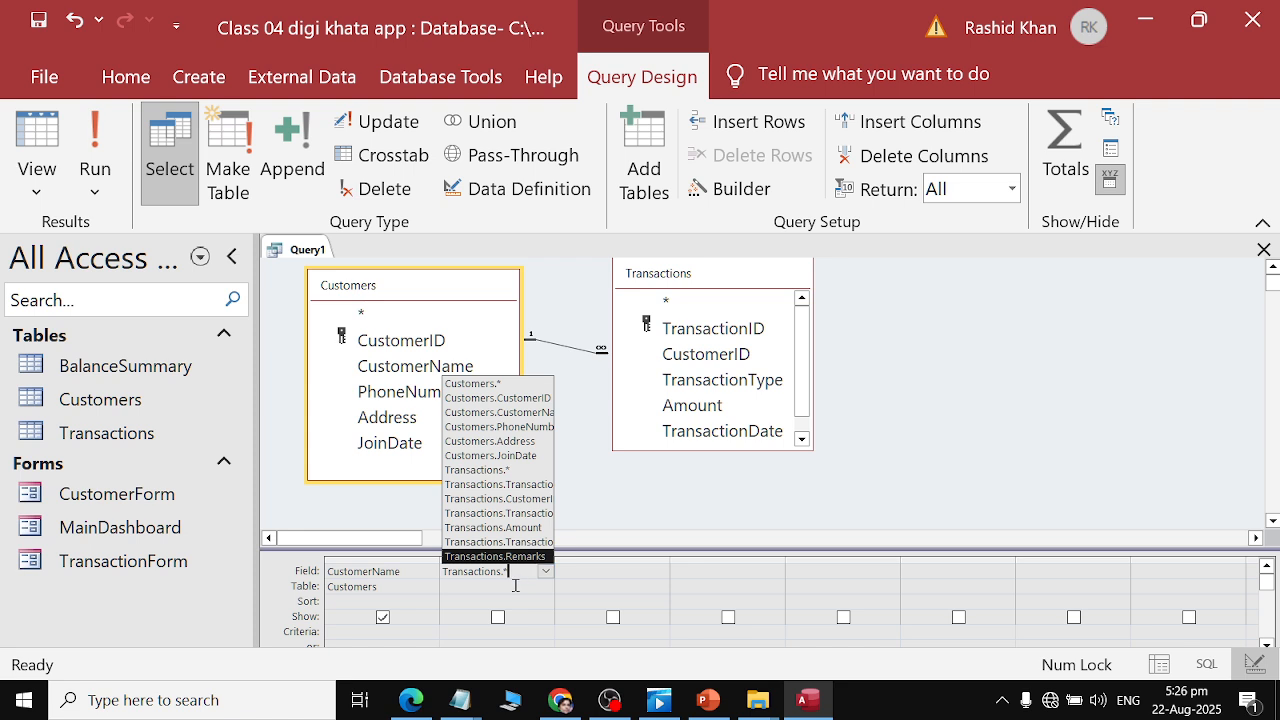
click(516, 587)
click(531, 570)
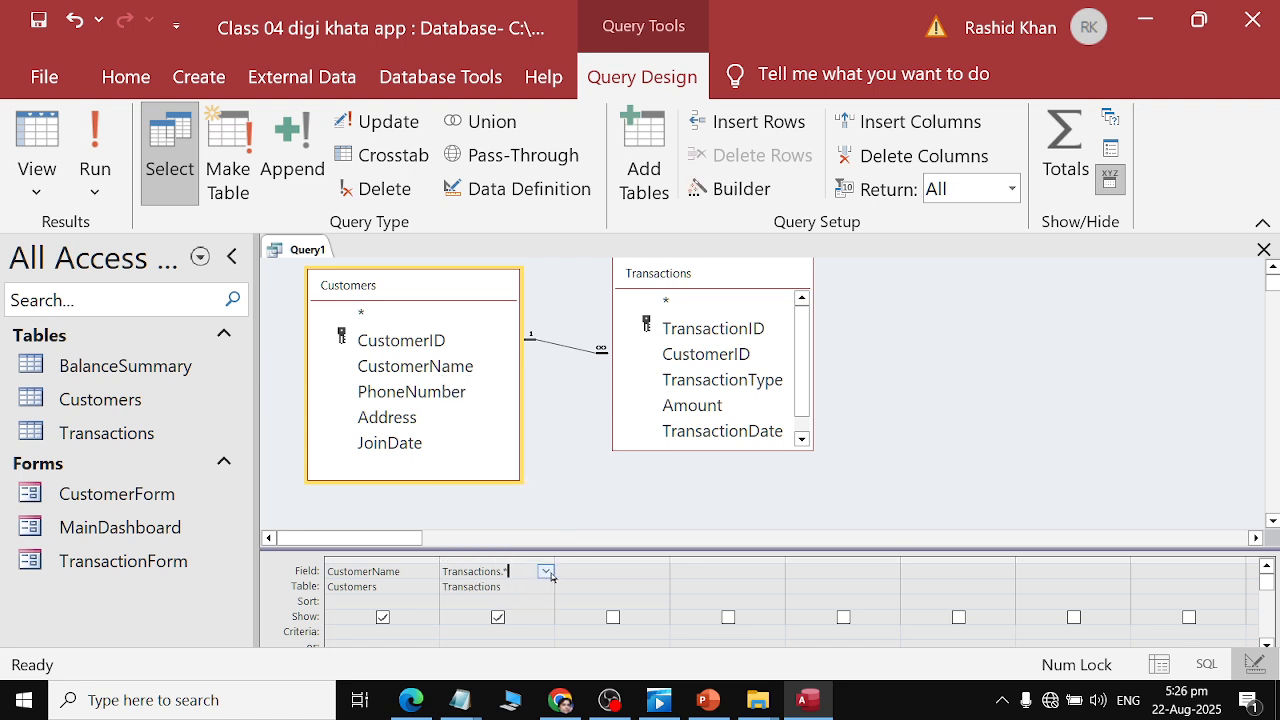
click(545, 571)
click(524, 514)
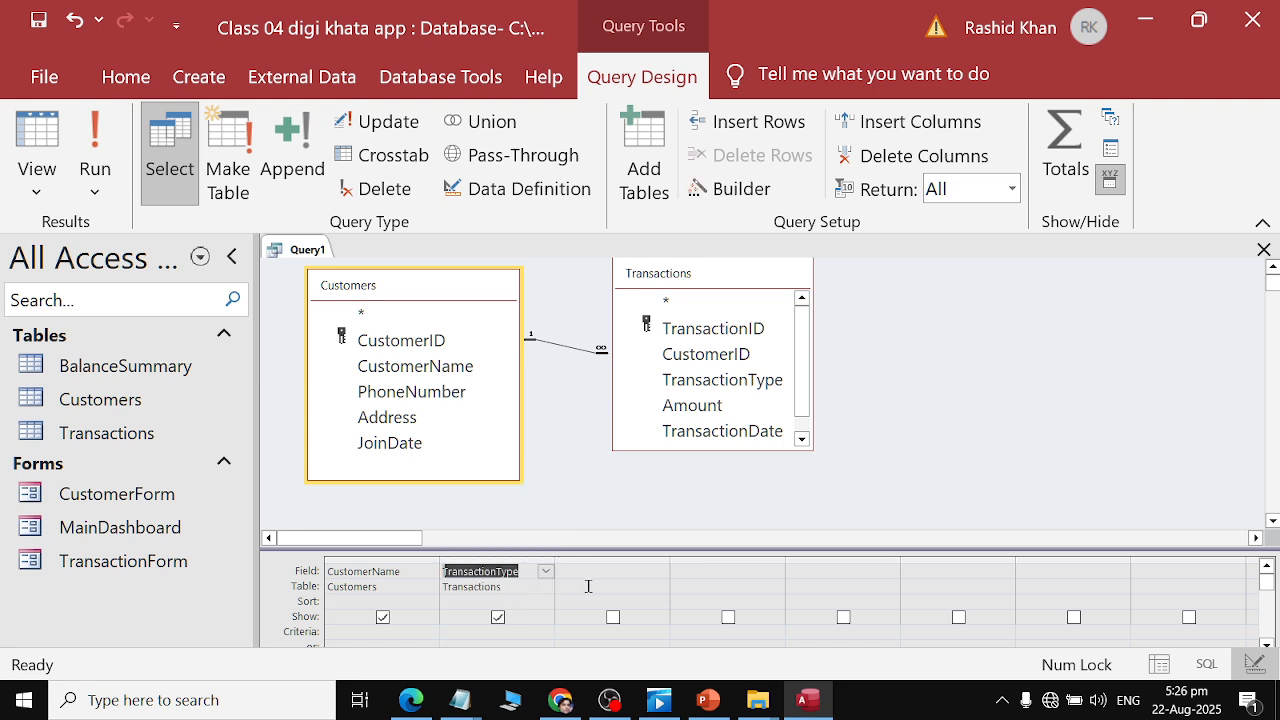
Add Amount from the Transactions table as the third query field.
key(alt+Tab)
scroll(595, 591, down, 2)
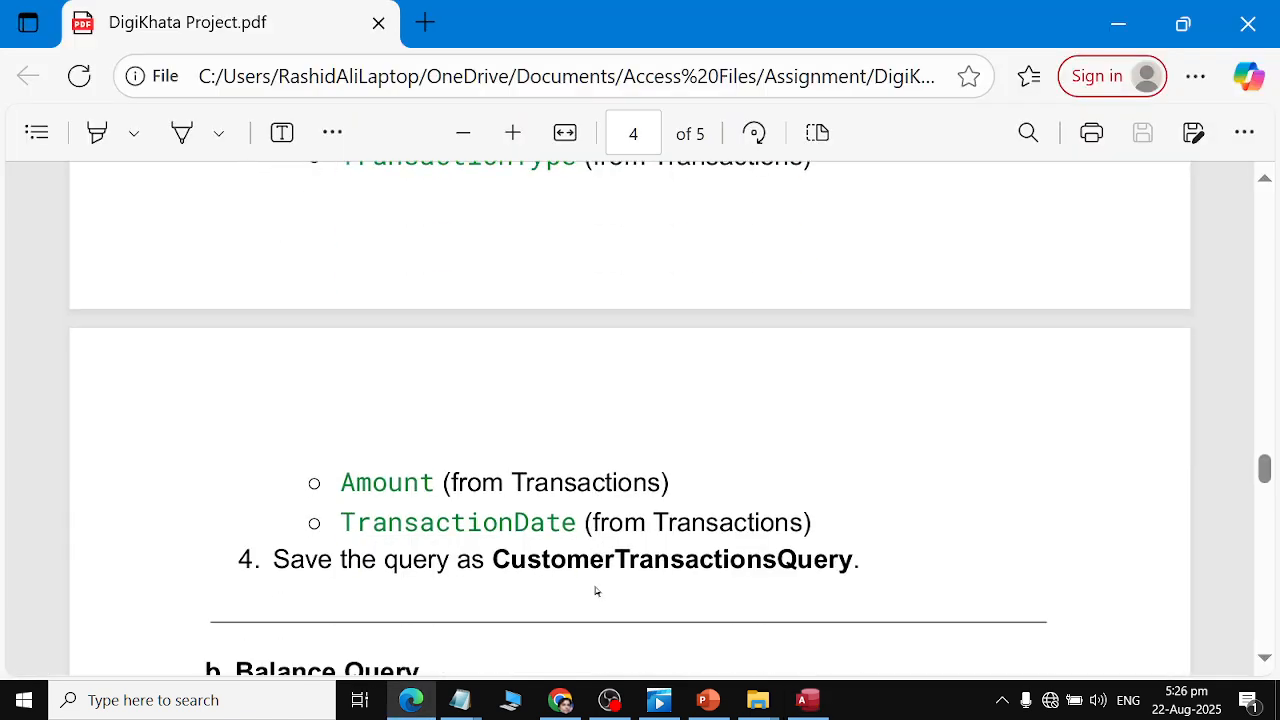
key(alt+Tab)
click(661, 587)
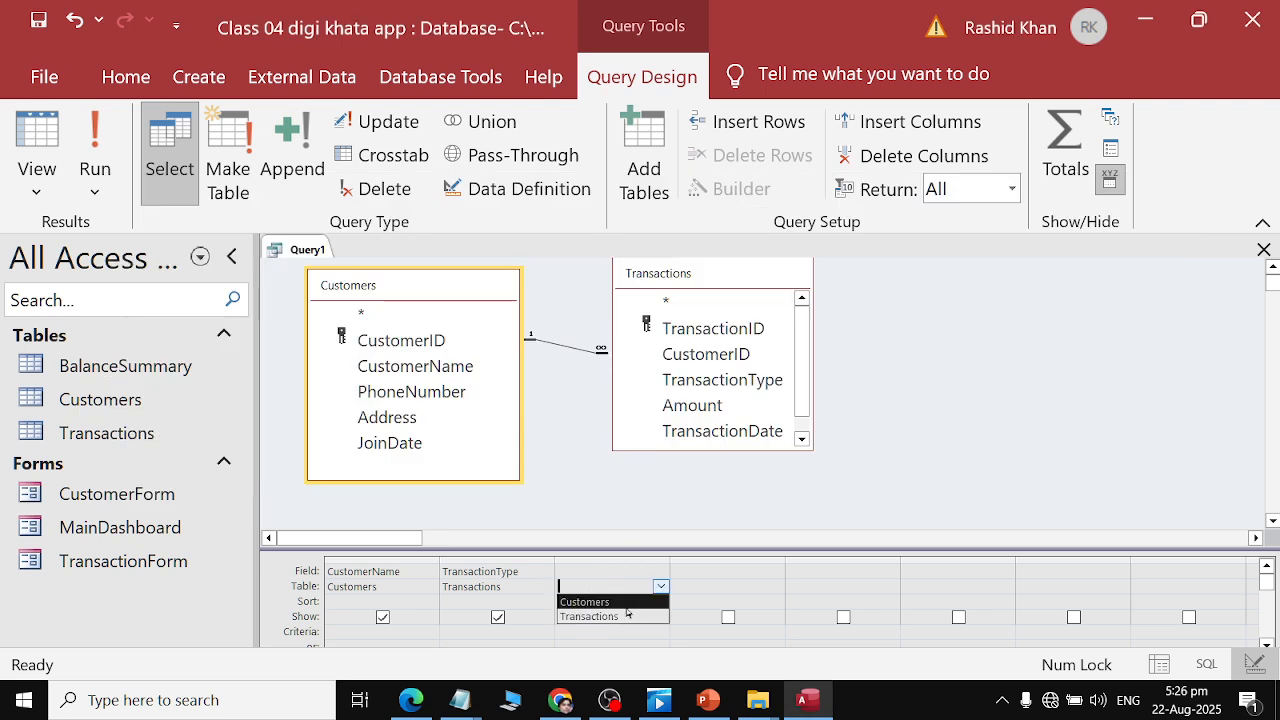
click(628, 616)
click(610, 576)
text(Amount)
key(Return)
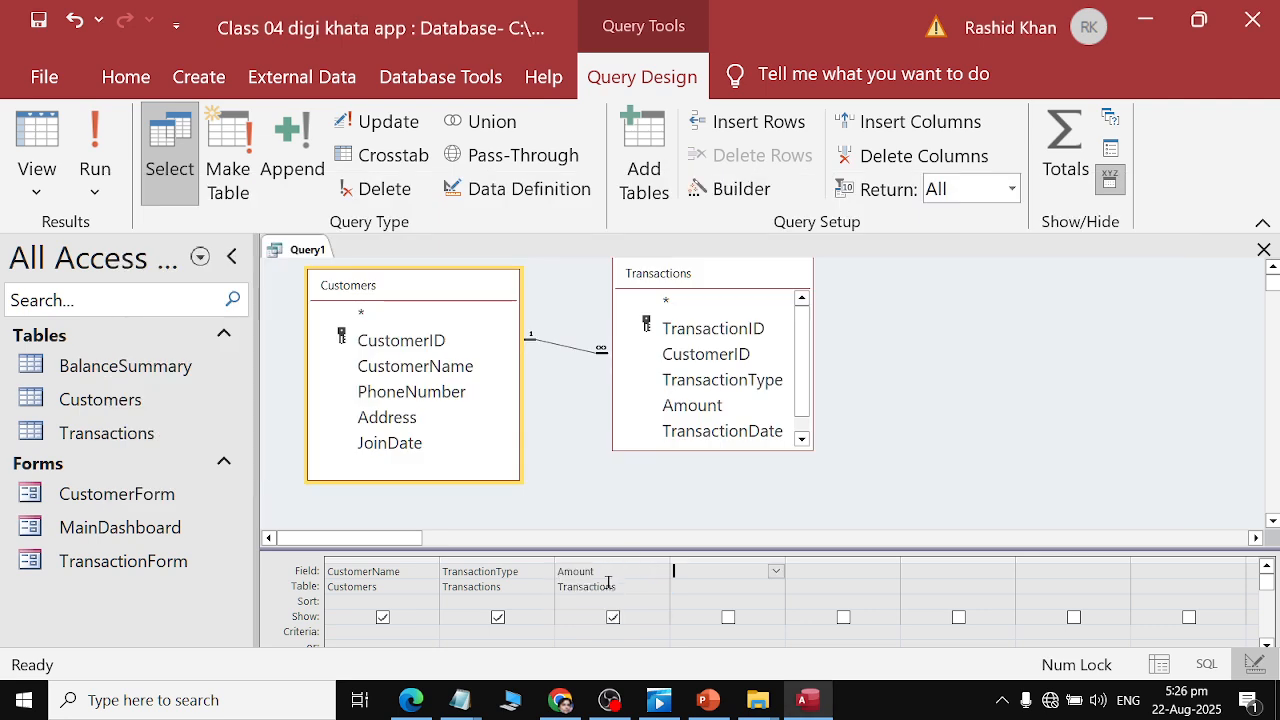
Add TransactionDate from the Transactions table as the fourth query field.
key(alt+Tab)
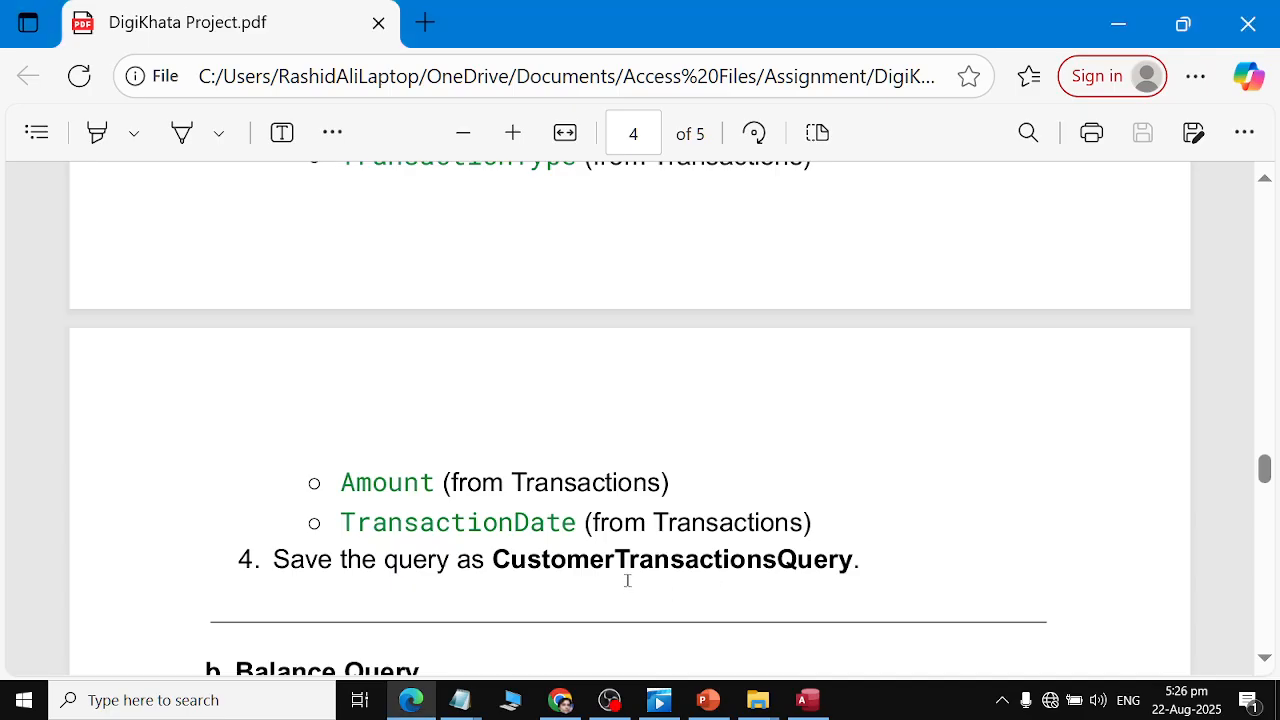
key(alt+Tab)
click(776, 587)
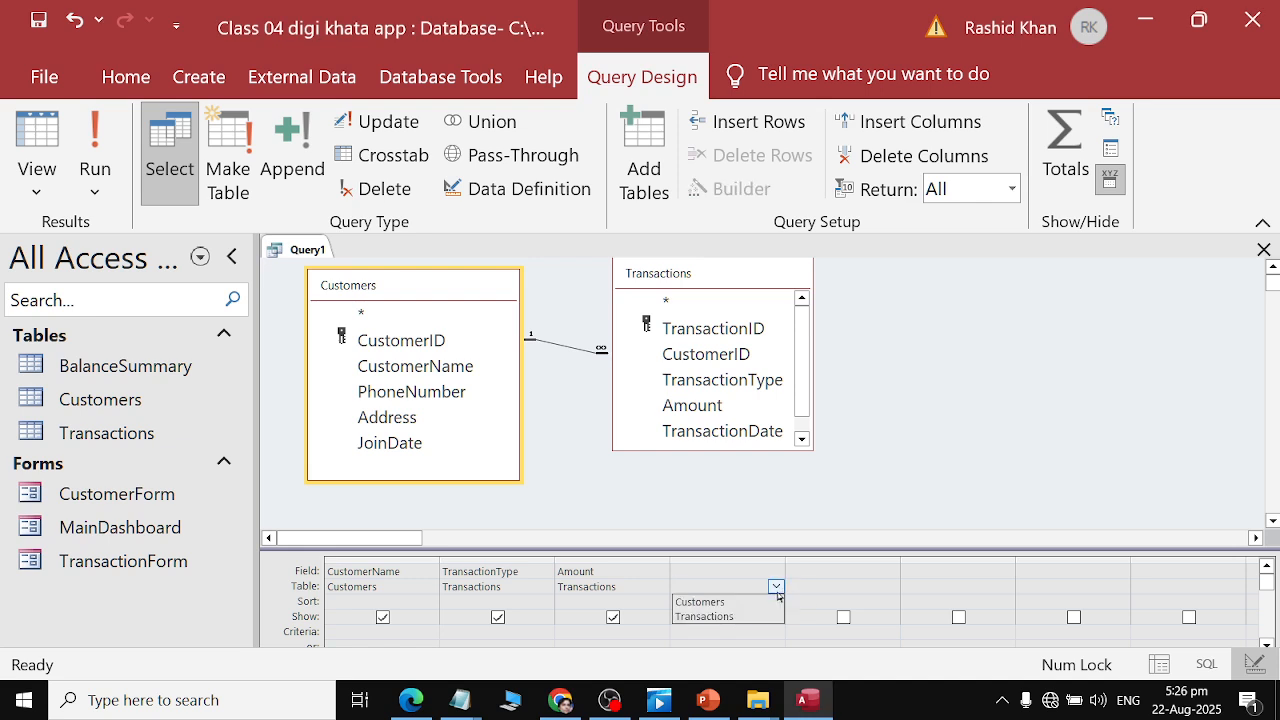
click(768, 617)
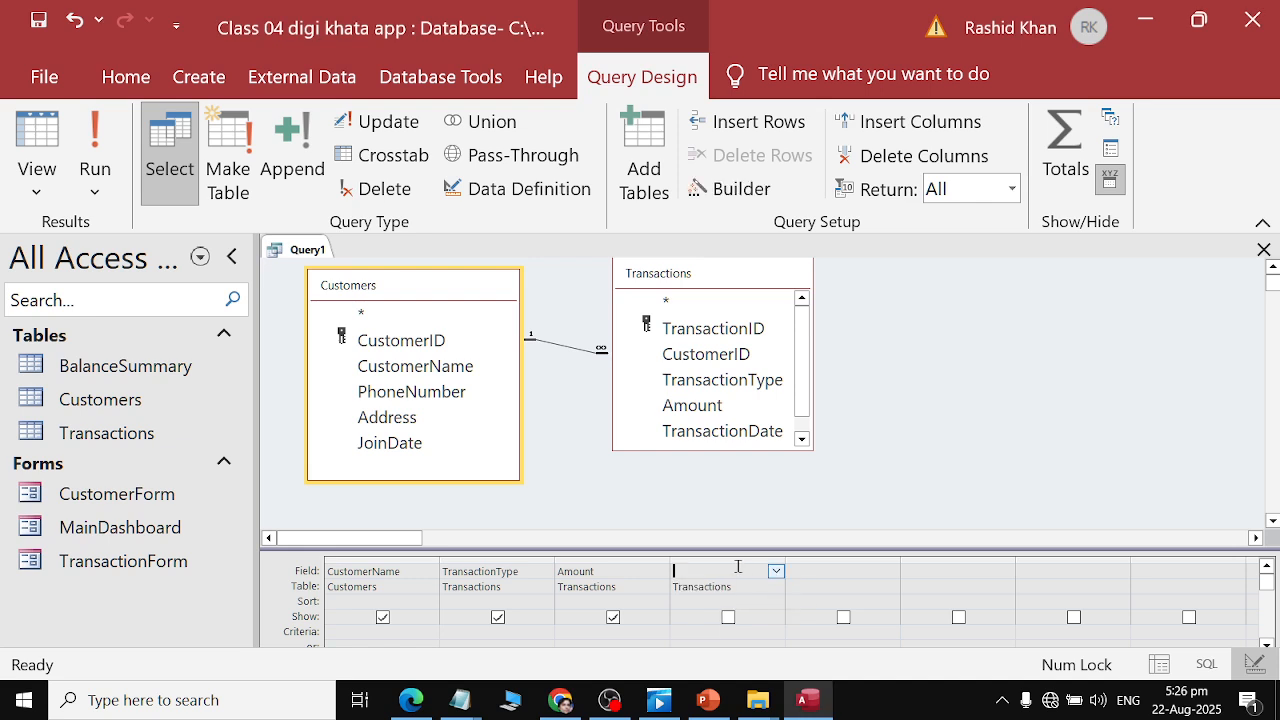
drag(688, 571, 737, 567)
click(776, 571)
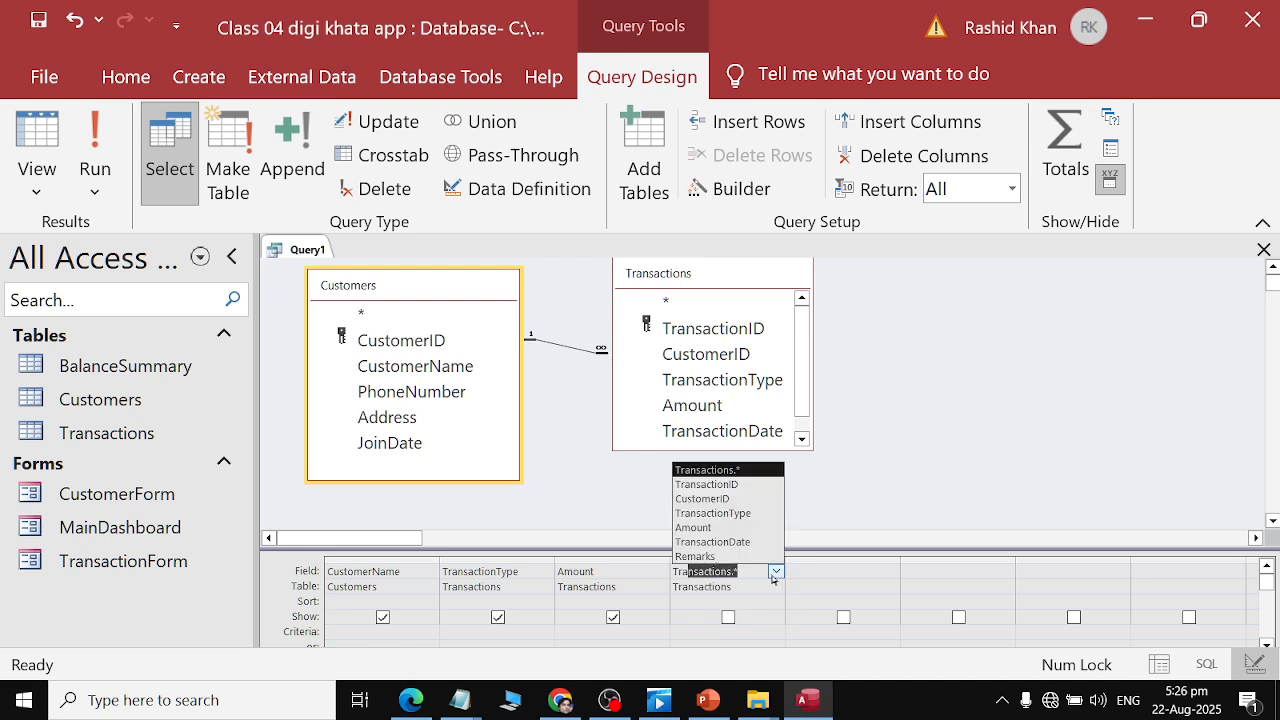
click(780, 546)
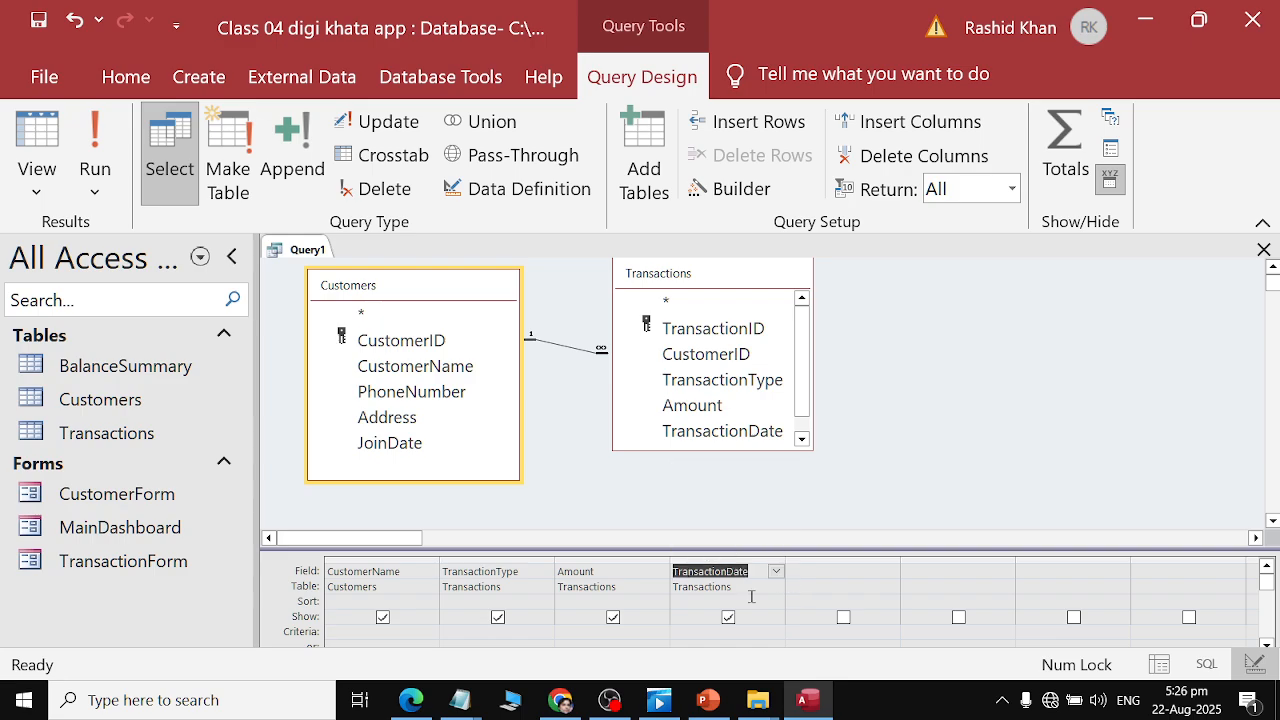
Save the query as CustomerTransactionsQuery, copying the name from the PDF, and close the design.
key(alt+Tab)
scroll(704, 476, down, 2)
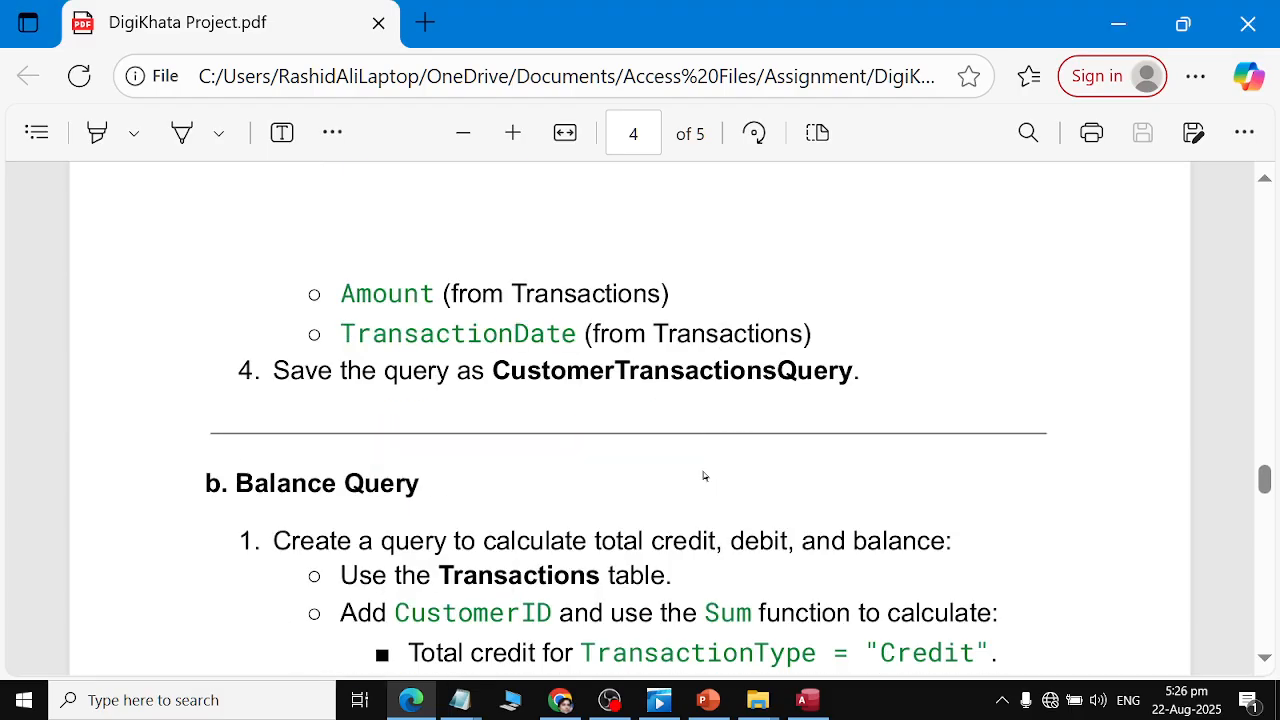
scroll(704, 476, up, 1)
key(alt+Tab)
key(ctrl+s)
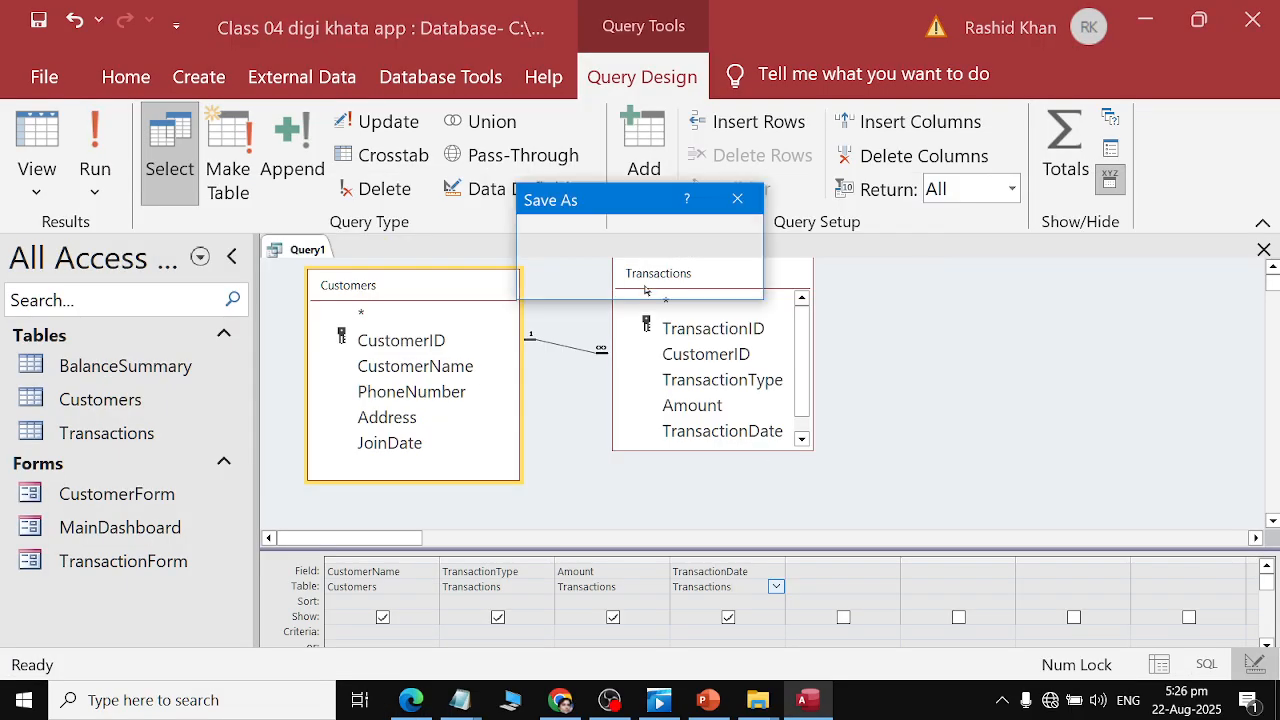
key(alt+Tab)
drag(497, 420, 856, 421)
key(ctrl+c)
key(alt+Tab)
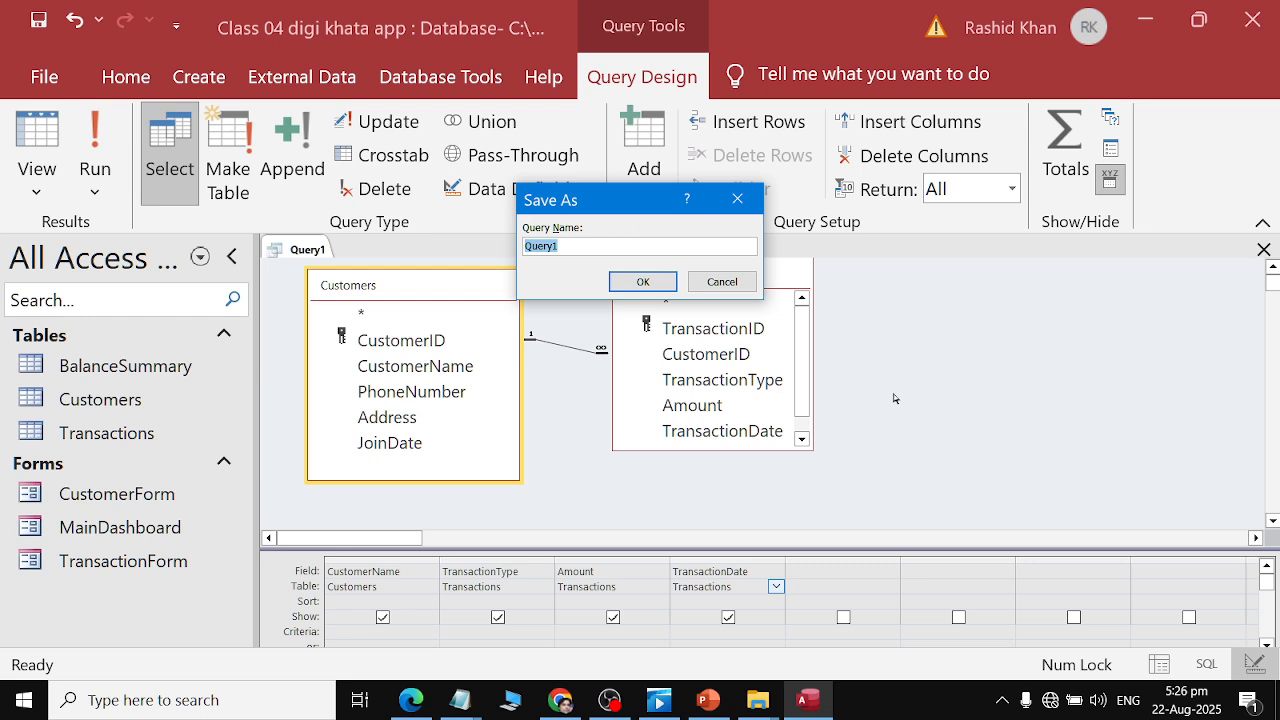
key(ctrl+v)
click(648, 281)
key(ctrl+w)
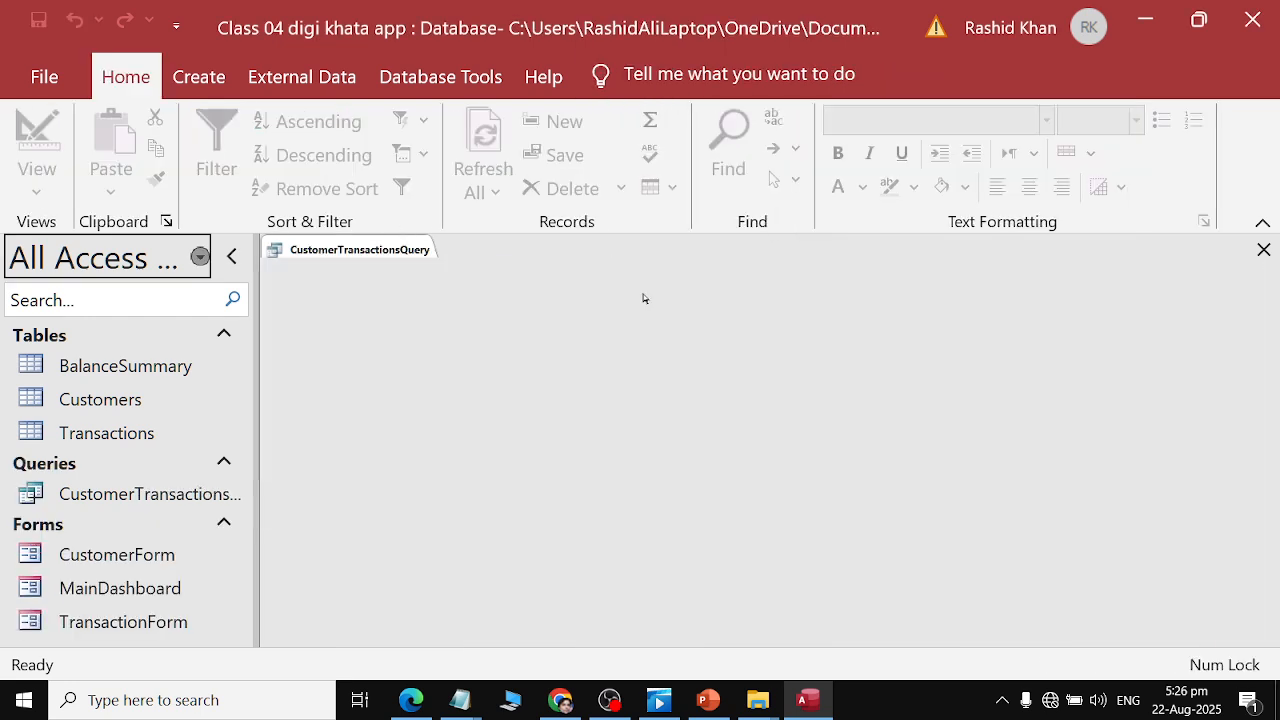
Open CustomerTransactionsQuery to review its datasheet, then close it.
double_click(129, 494)
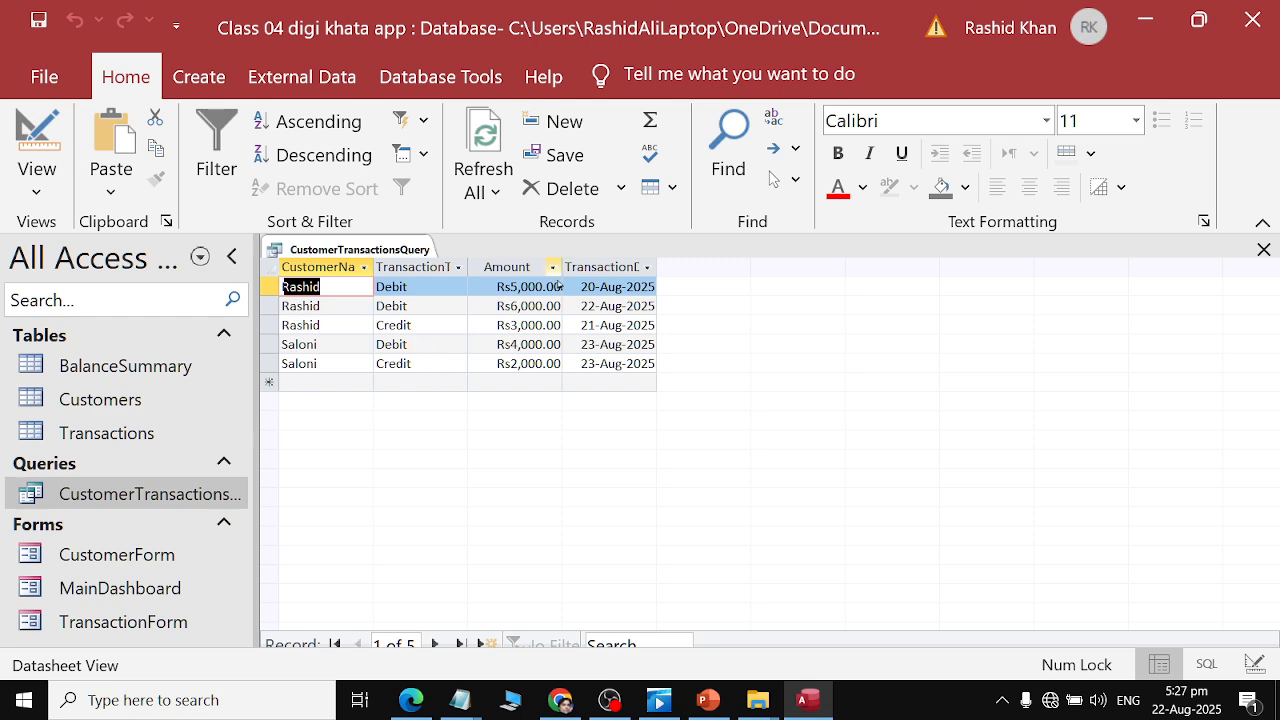
key(ctrl+w)
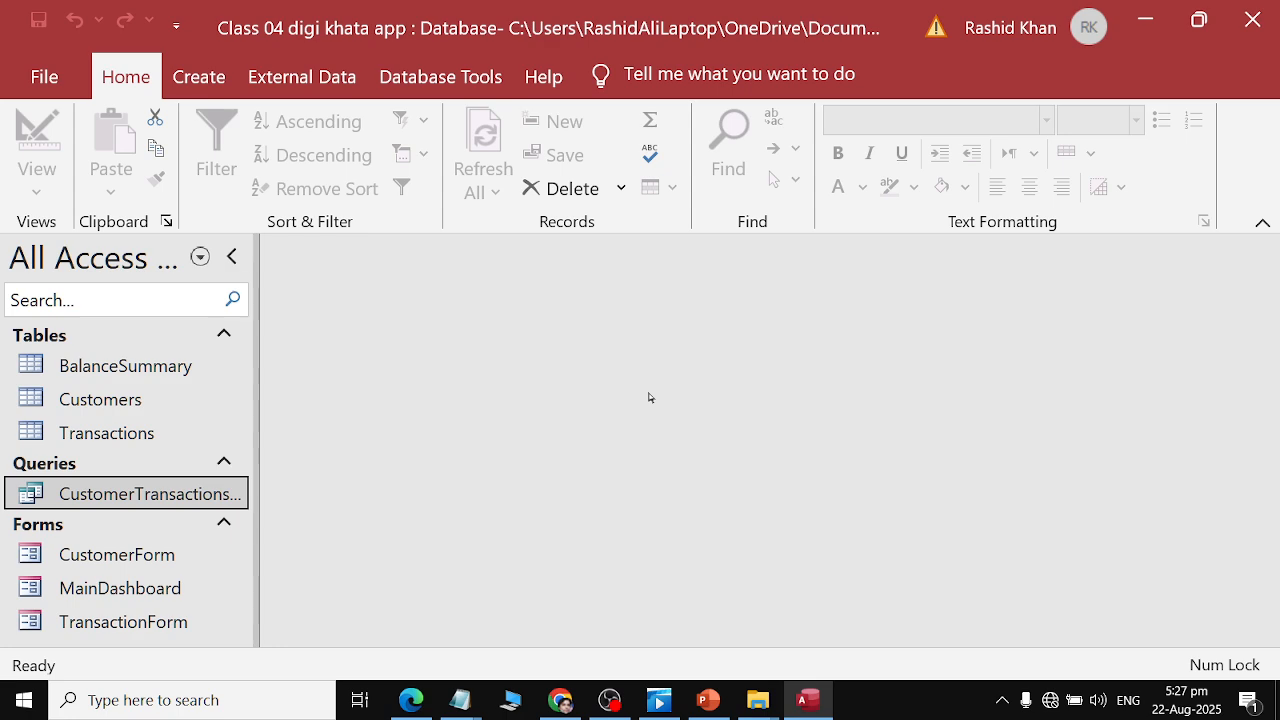
Read the Balance Query instructions in the assignment PDF.
key(alt+Tab)
scroll(474, 483, down, 3)
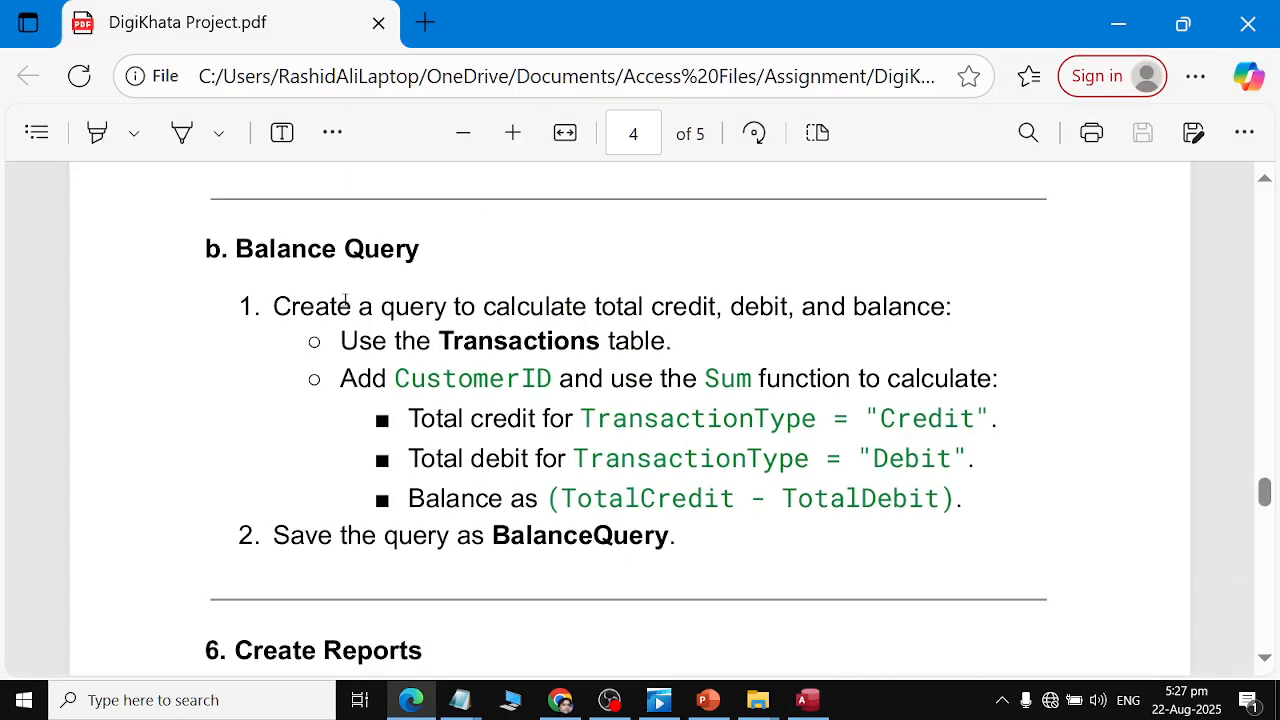
triple_click(310, 250)
drag(330, 306, 960, 308)
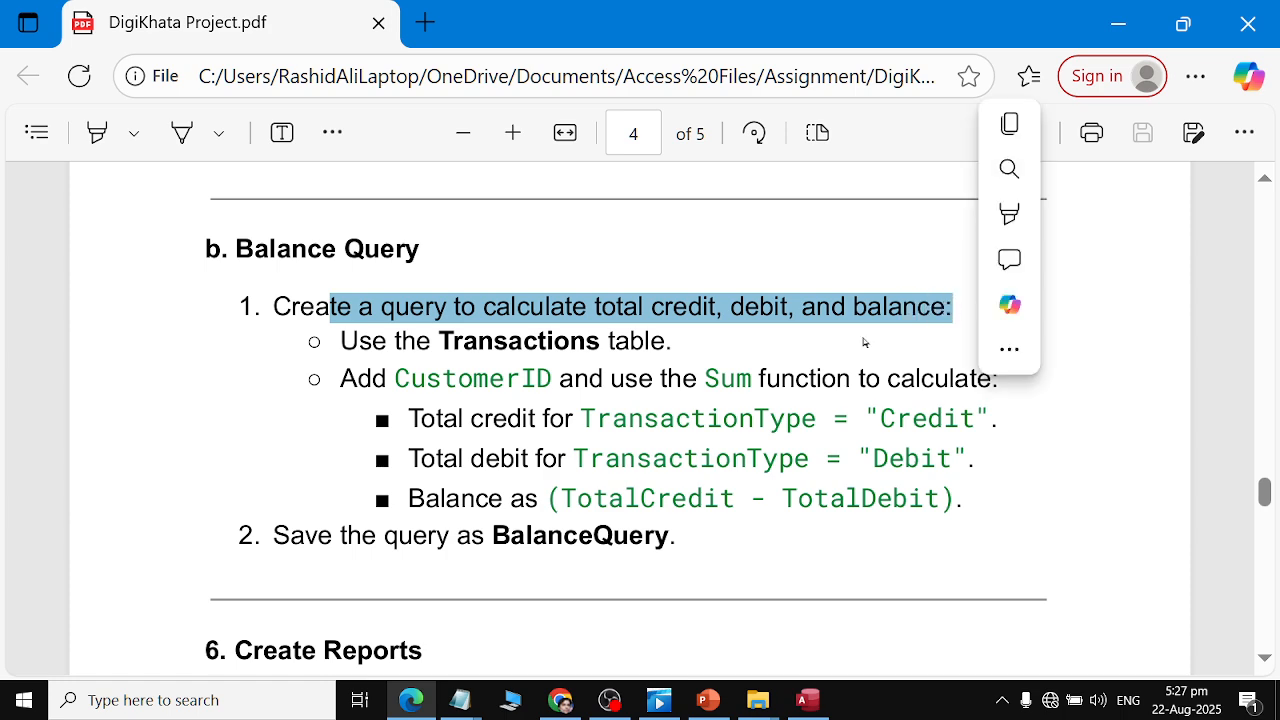
Highlight the Balance Query requirement lines in the assignment PDF to study them.
drag(340, 341, 673, 339)
drag(325, 378, 1021, 366)
drag(442, 418, 718, 521)
click(718, 521)
drag(352, 306, 860, 307)
click(697, 449)
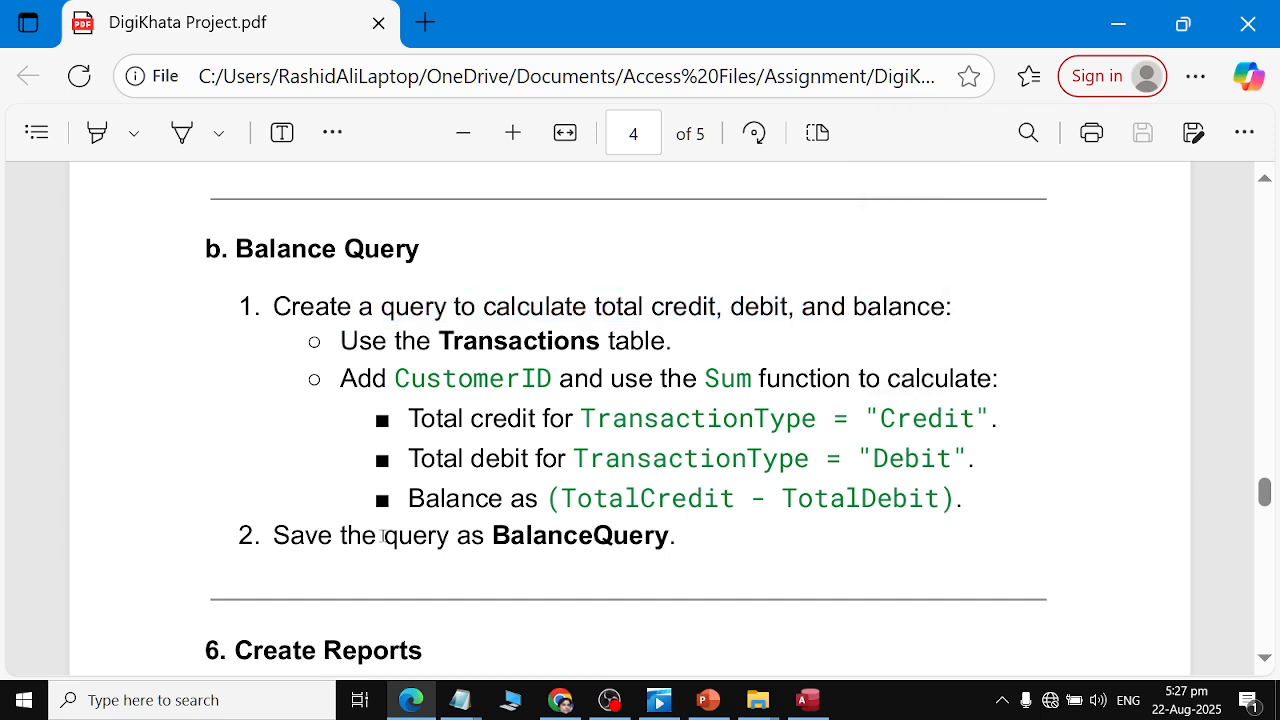
drag(383, 537, 731, 537)
click(433, 447)
Start a new query in Design view and add the Customers and Transactions tables.
key(alt+Tab)
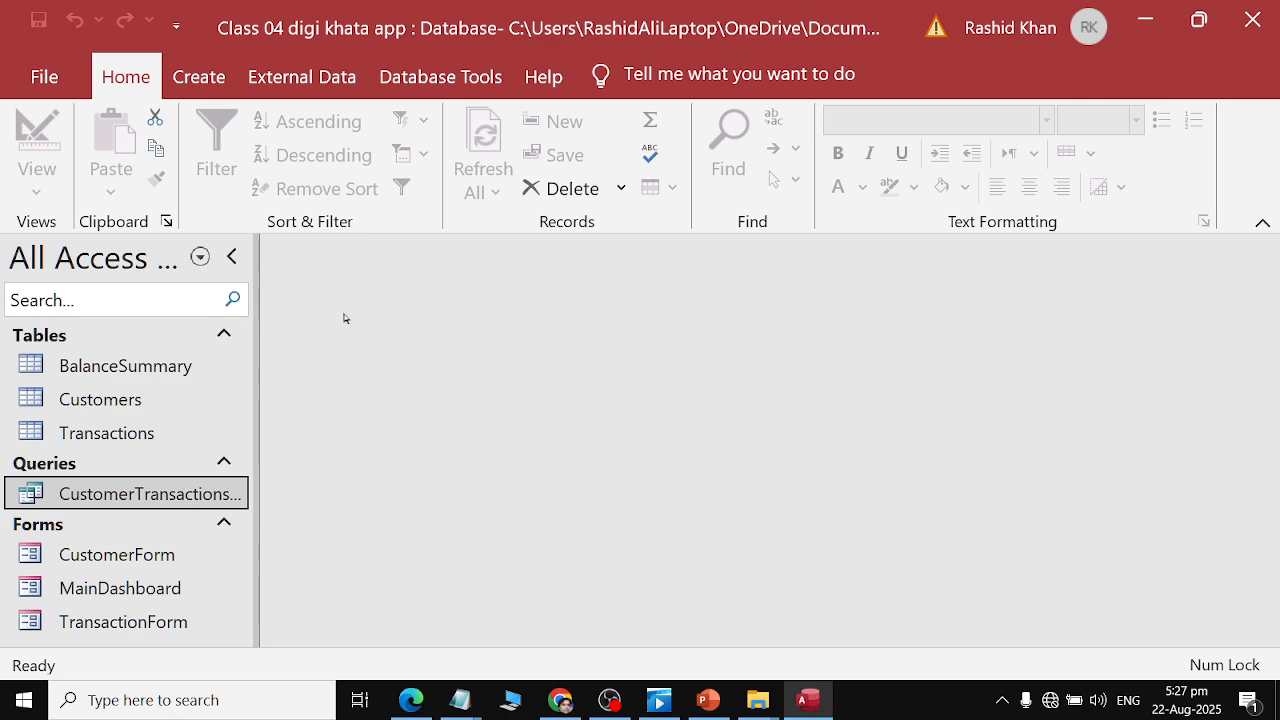
click(182, 82)
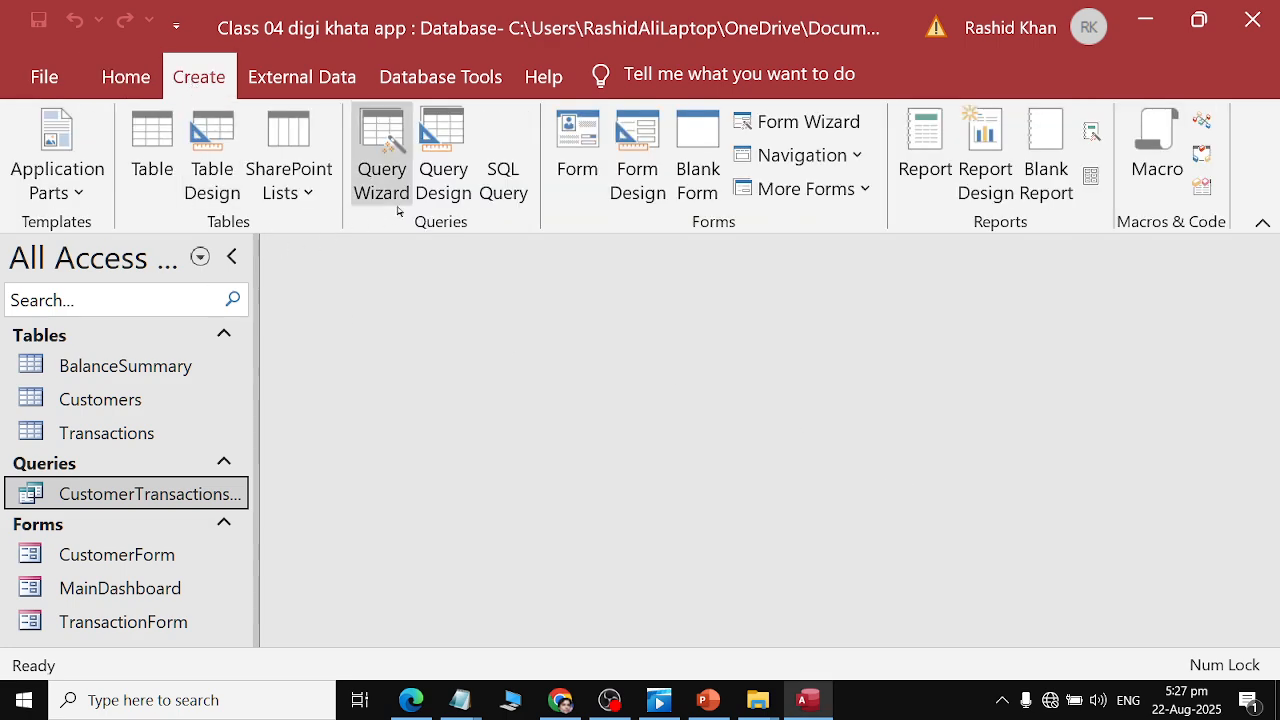
click(443, 170)
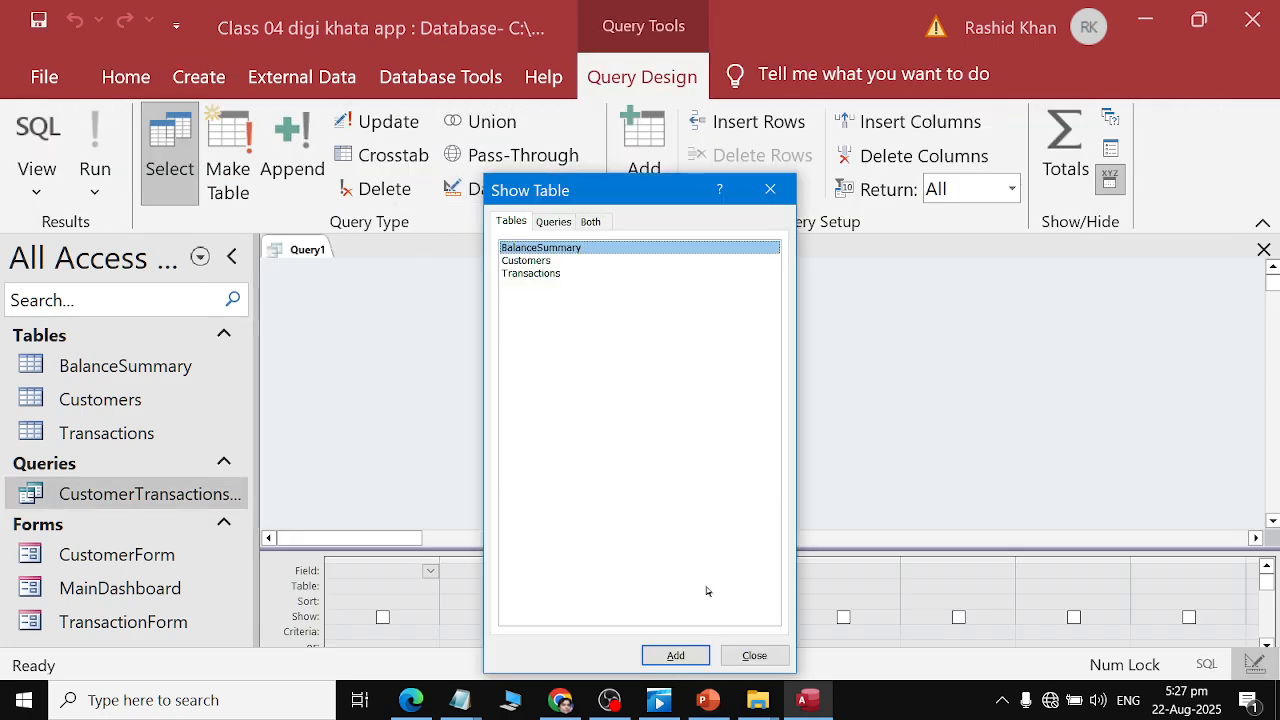
key(alt+Tab)
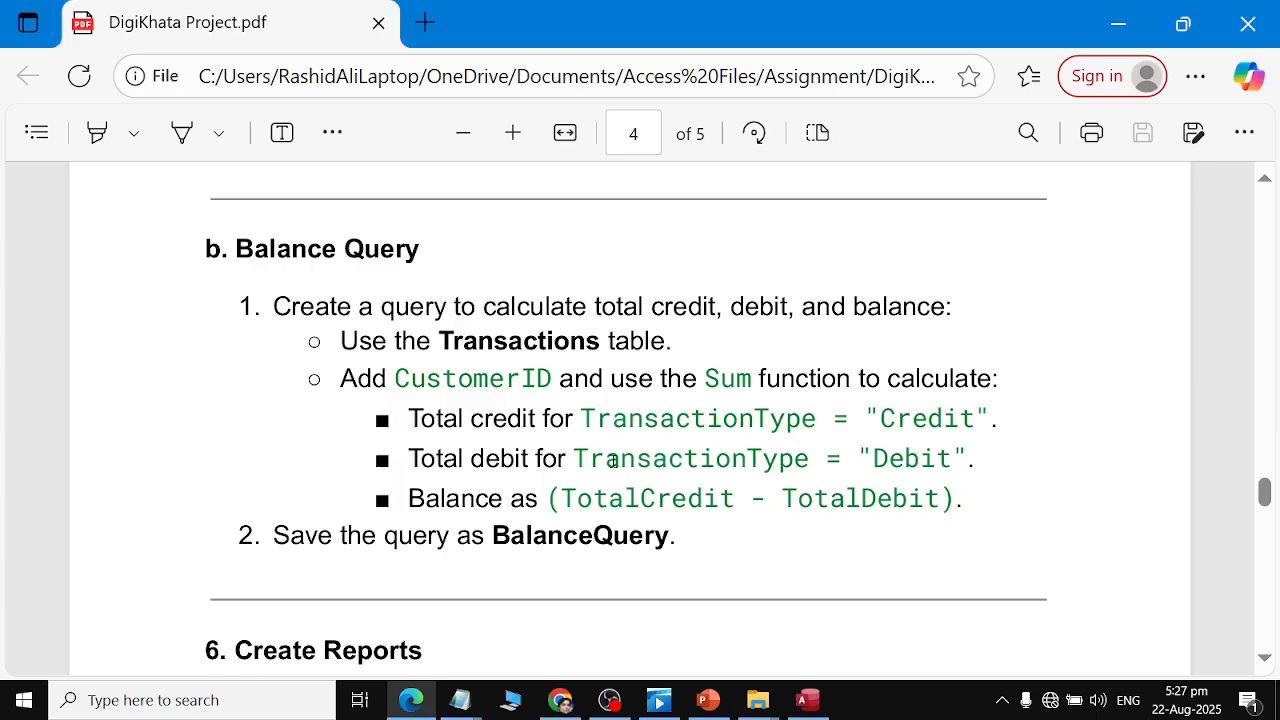
drag(581, 420, 743, 481)
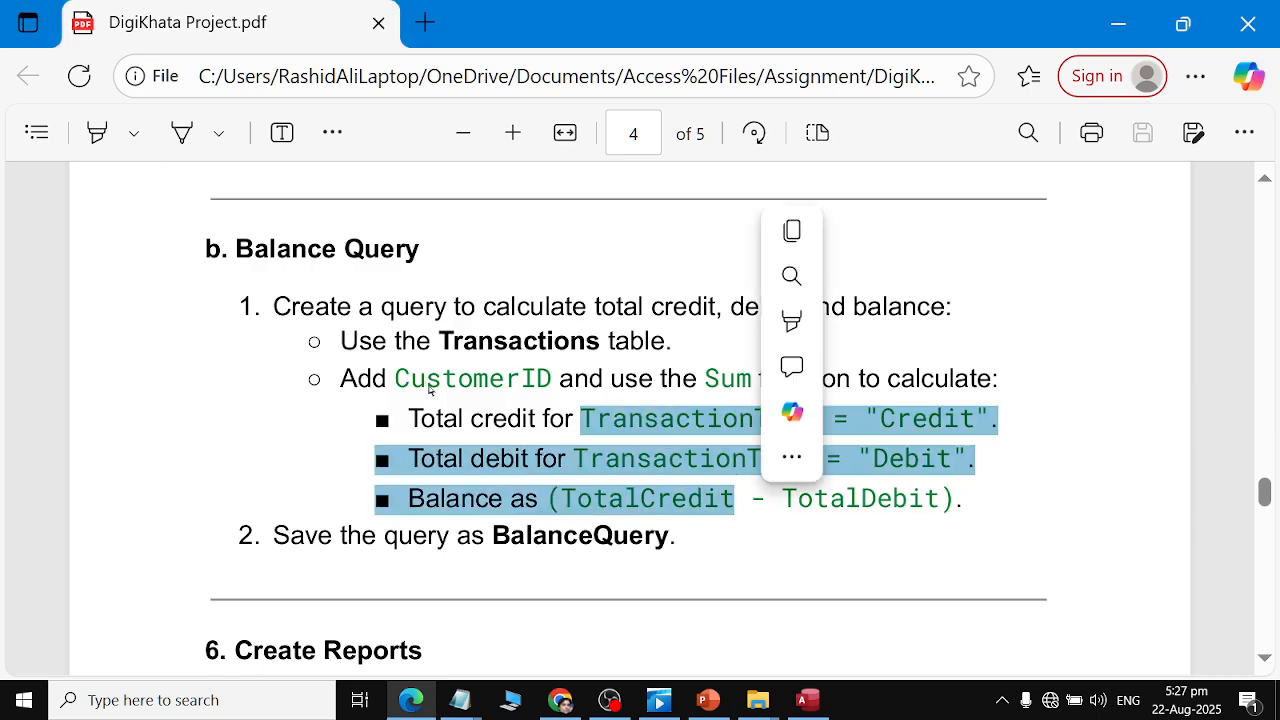
drag(396, 380, 612, 384)
key(alt+Tab)
double_click(548, 261)
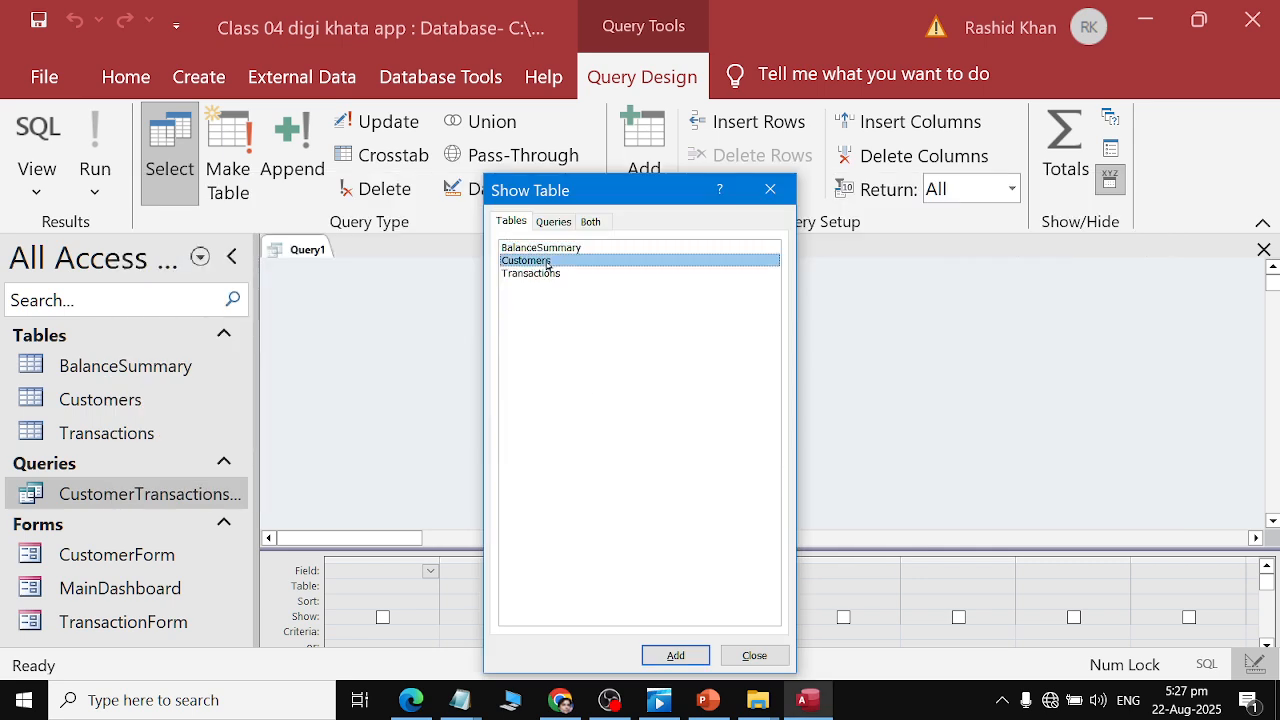
double_click(551, 275)
click(754, 656)
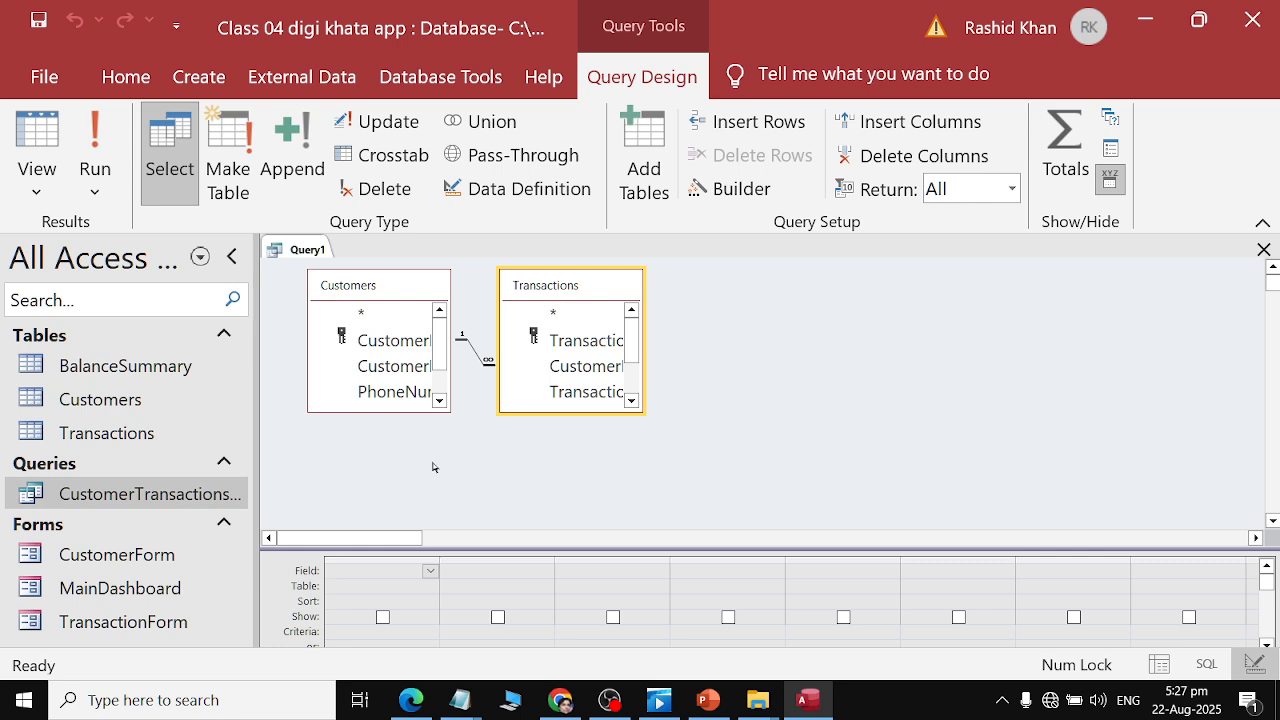
Add CustomerID from the Transactions table as the first query column.
click(430, 571)
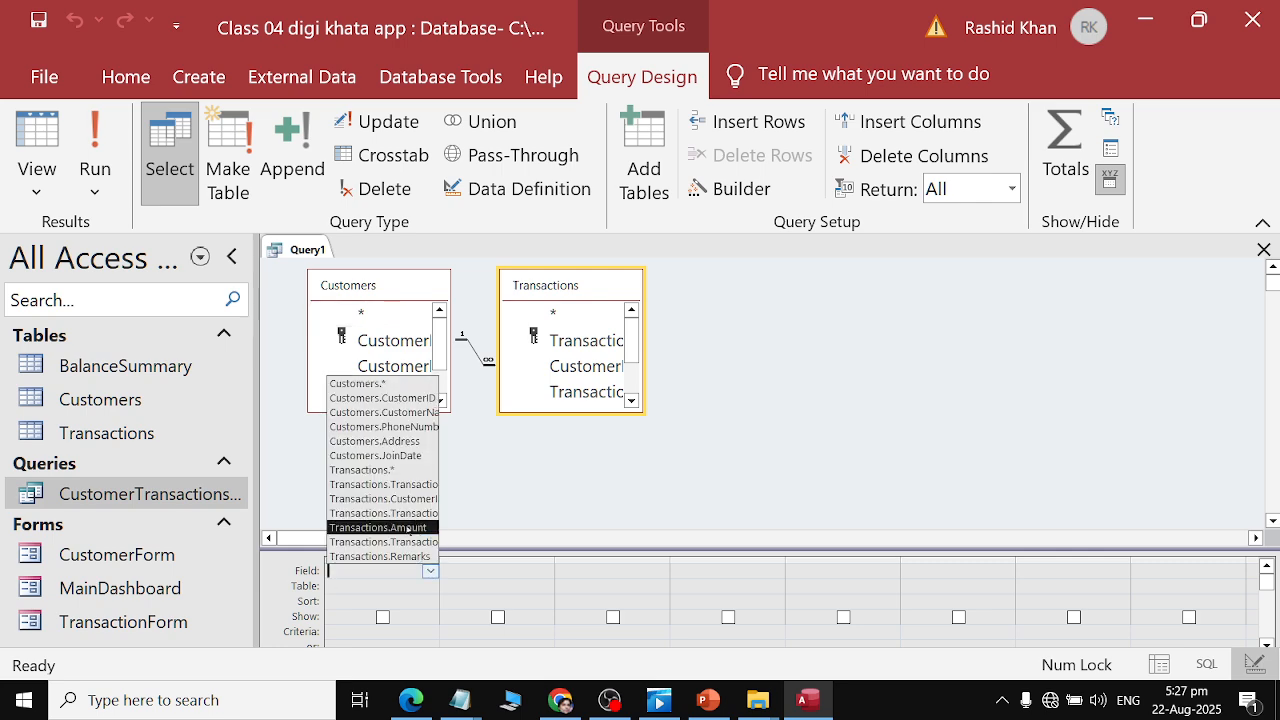
click(388, 583)
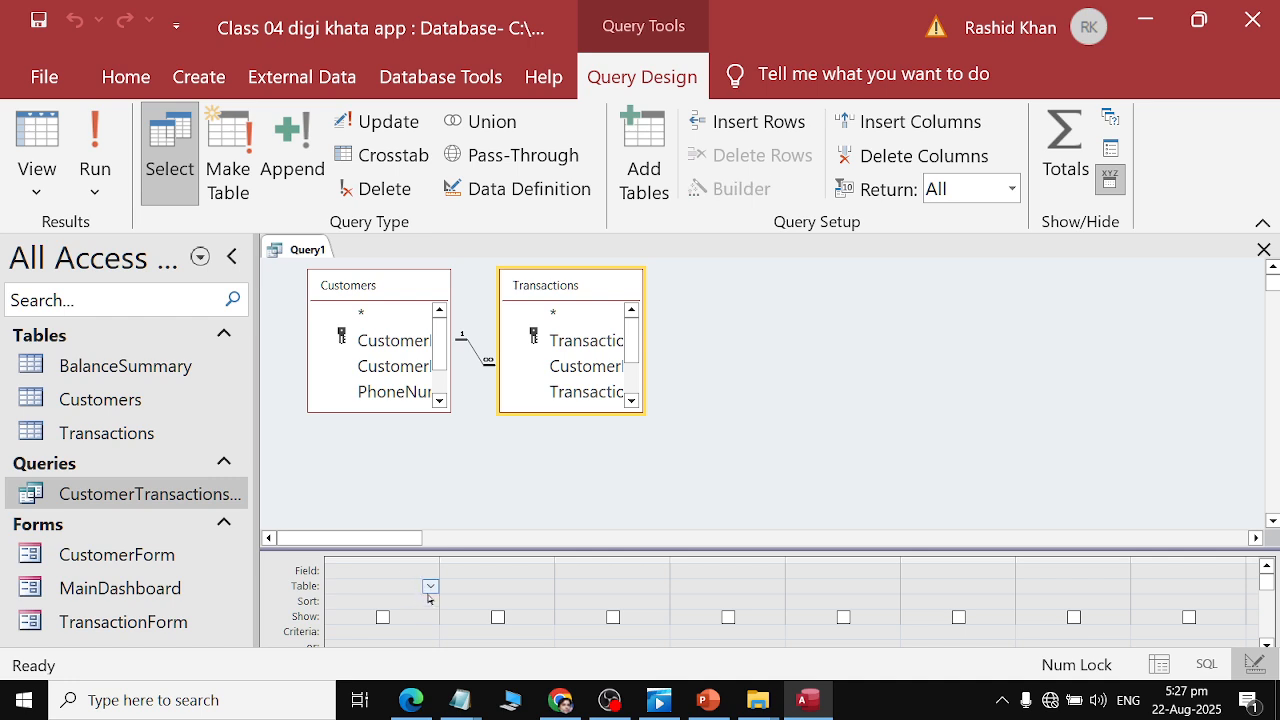
click(430, 586)
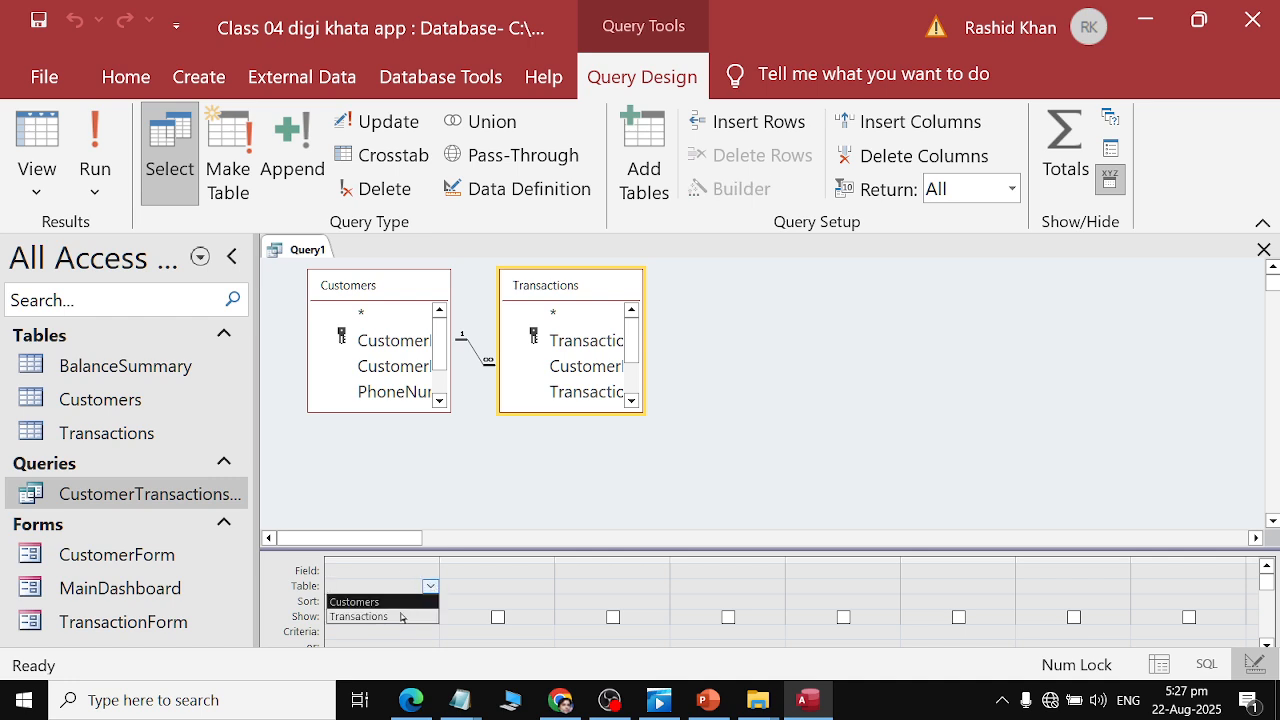
click(400, 617)
click(428, 571)
click(430, 568)
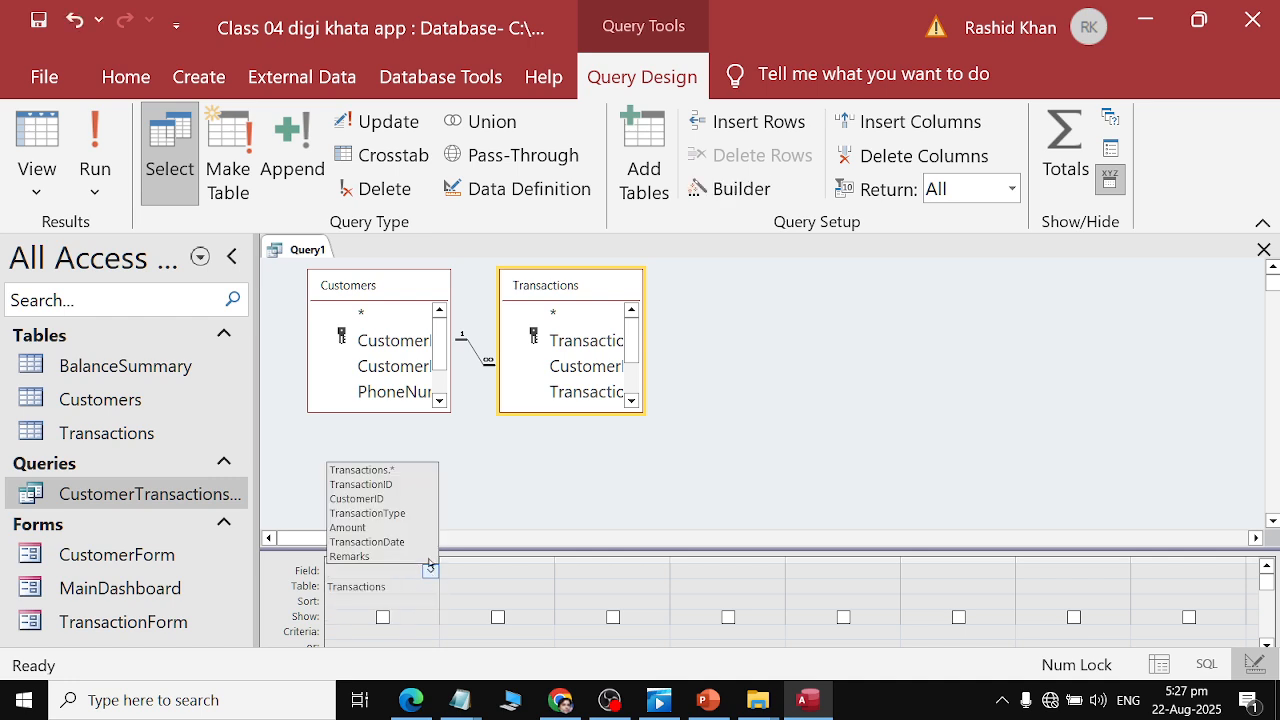
click(360, 498)
click(487, 585)
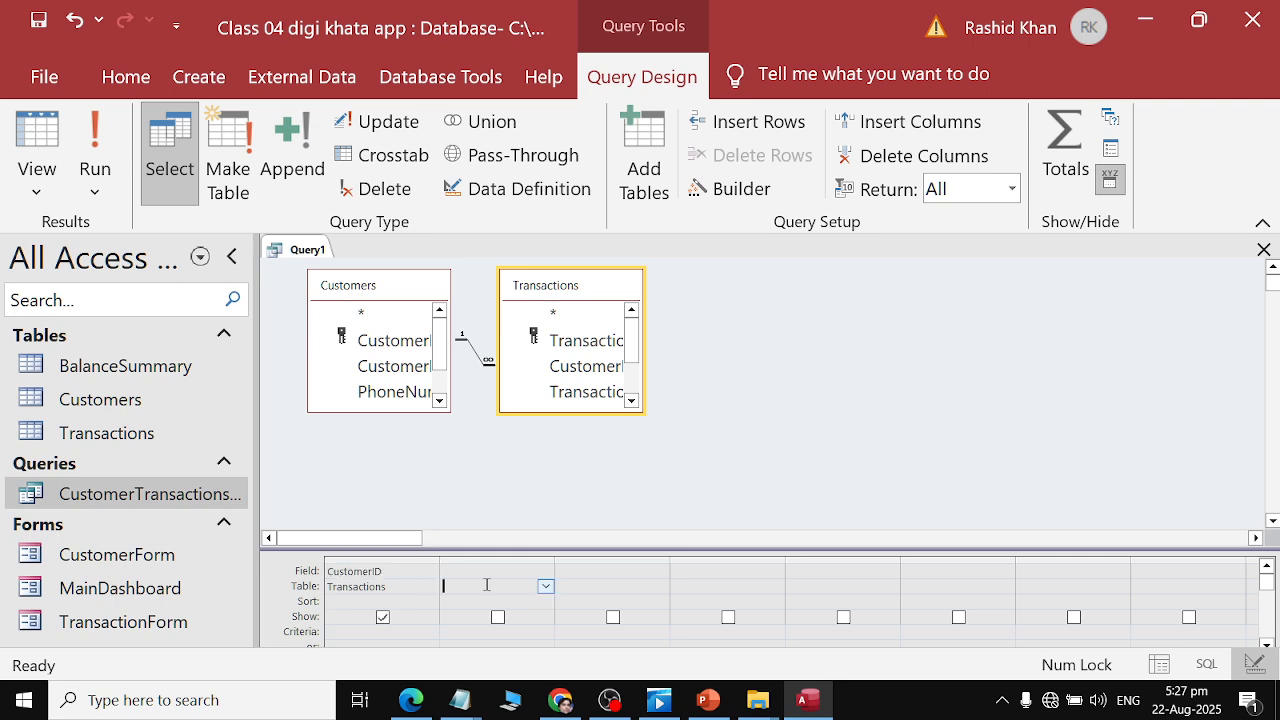
Add TransactionType from the Transactions table as the second query column.
key(alt+Tab)
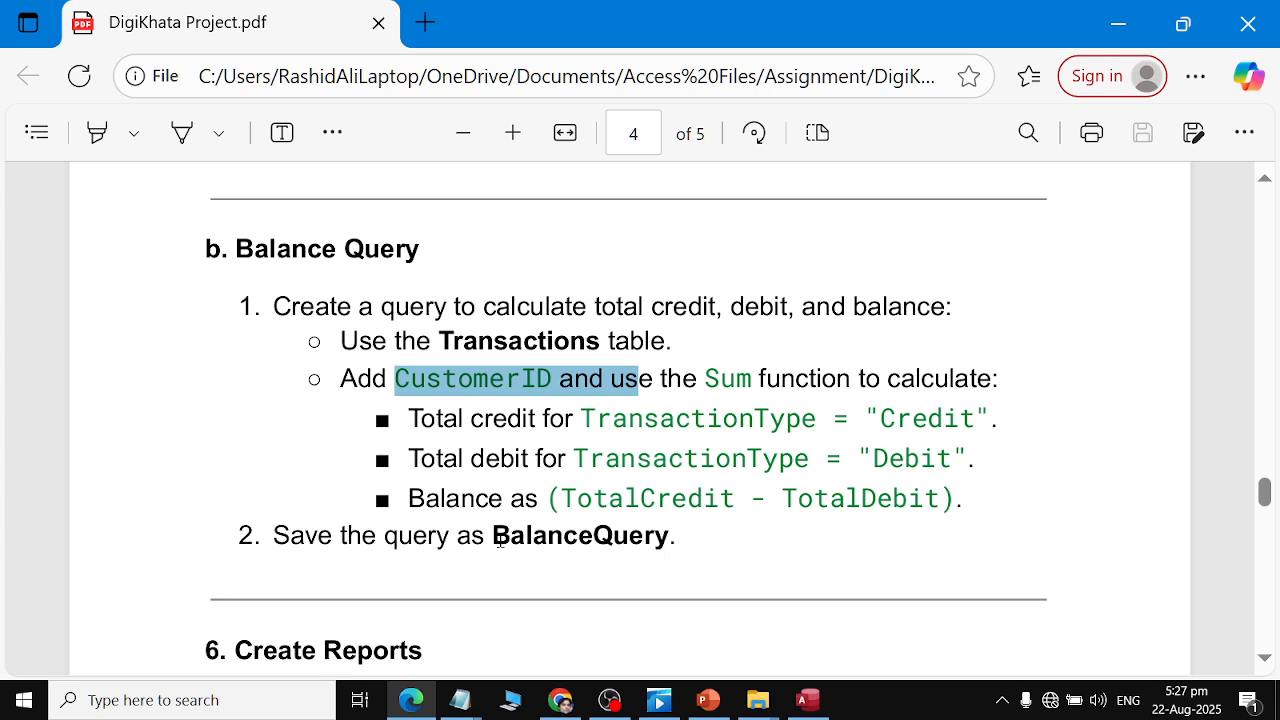
drag(414, 420, 984, 408)
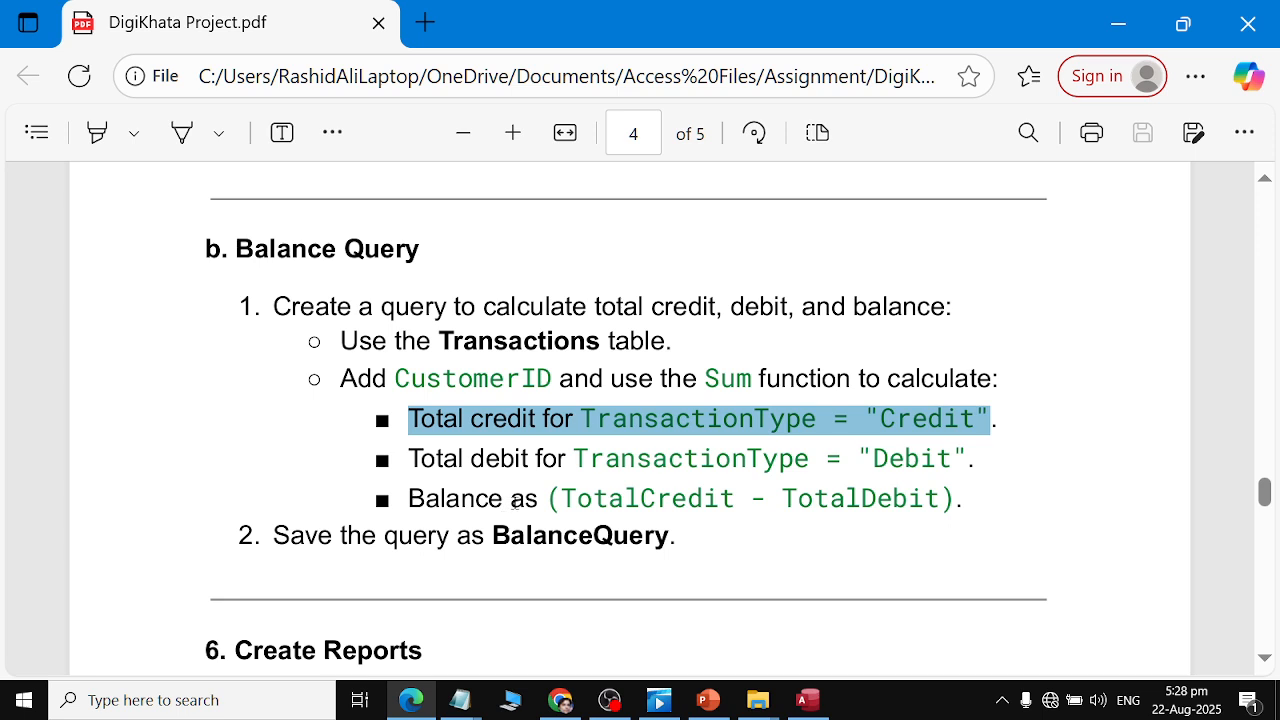
drag(548, 498, 941, 508)
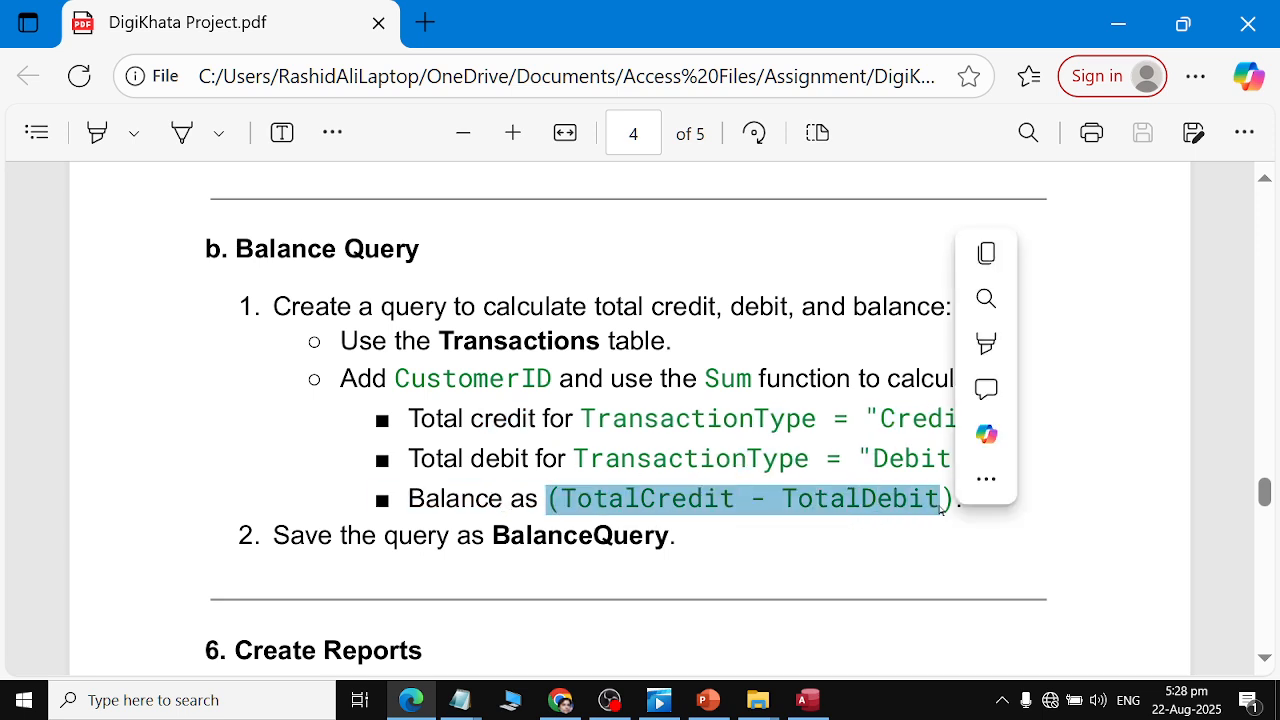
click(712, 552)
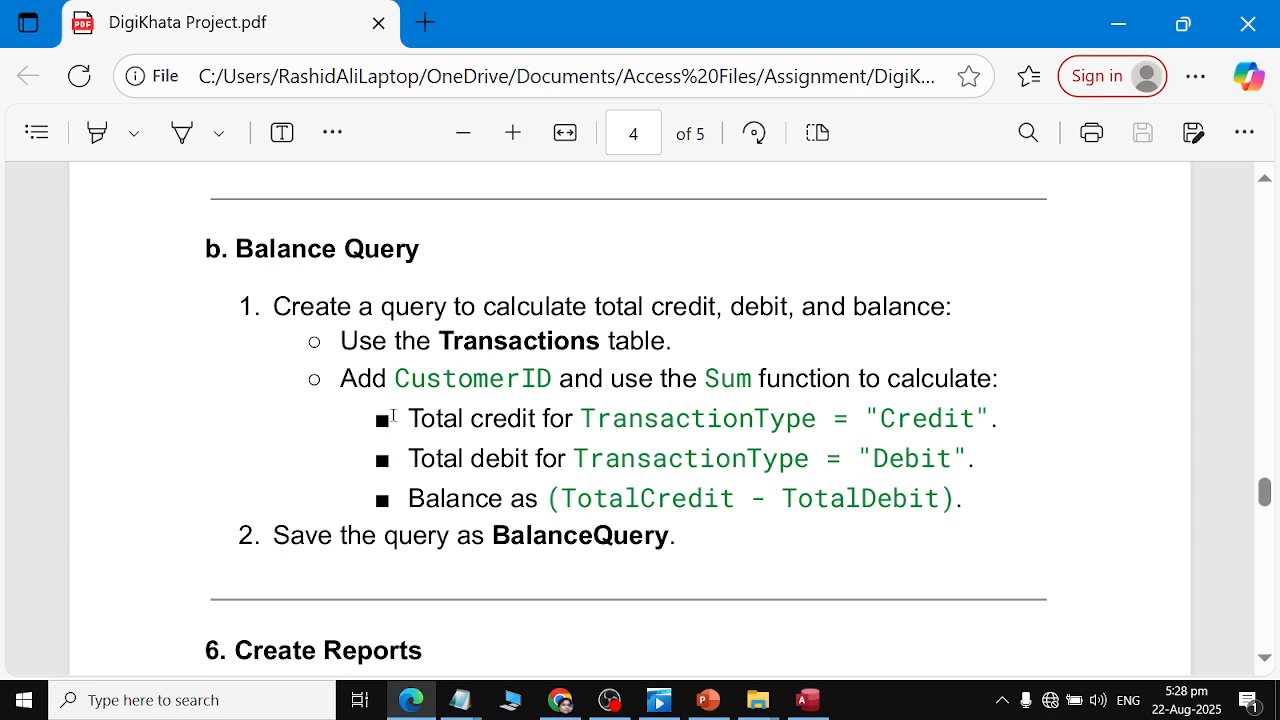
drag(393, 415, 572, 404)
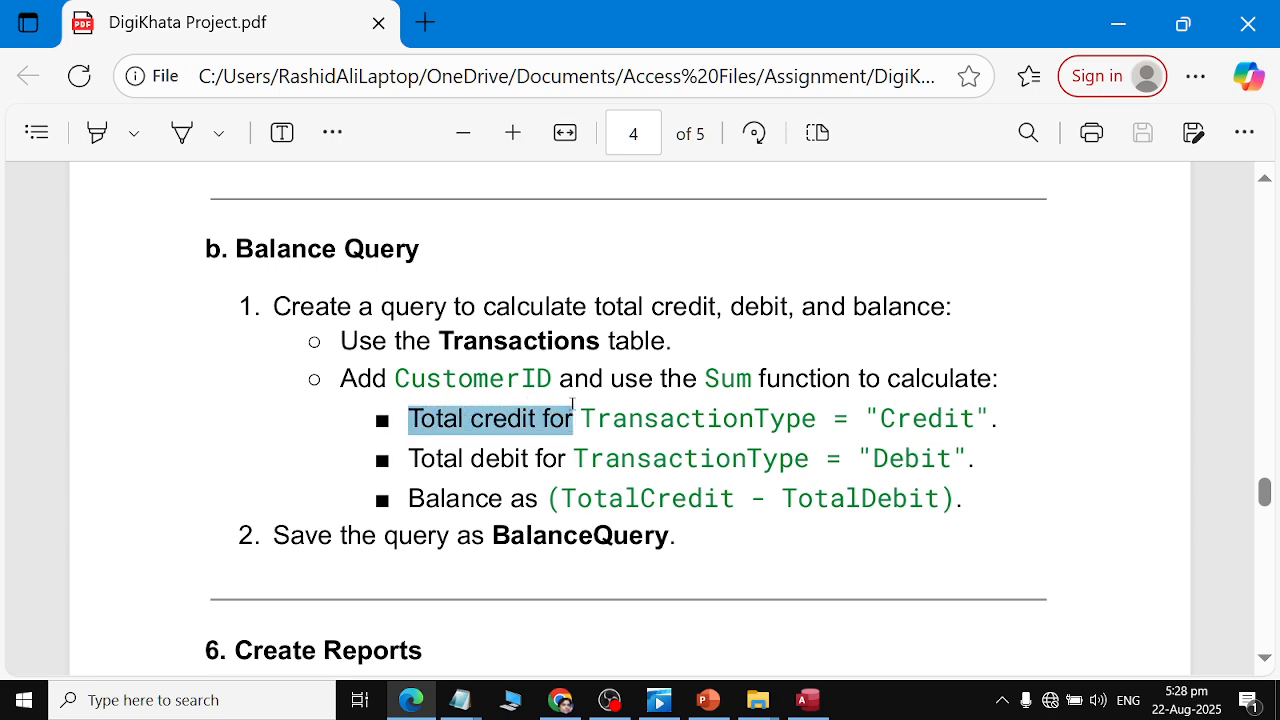
key(alt+Tab)
click(543, 590)
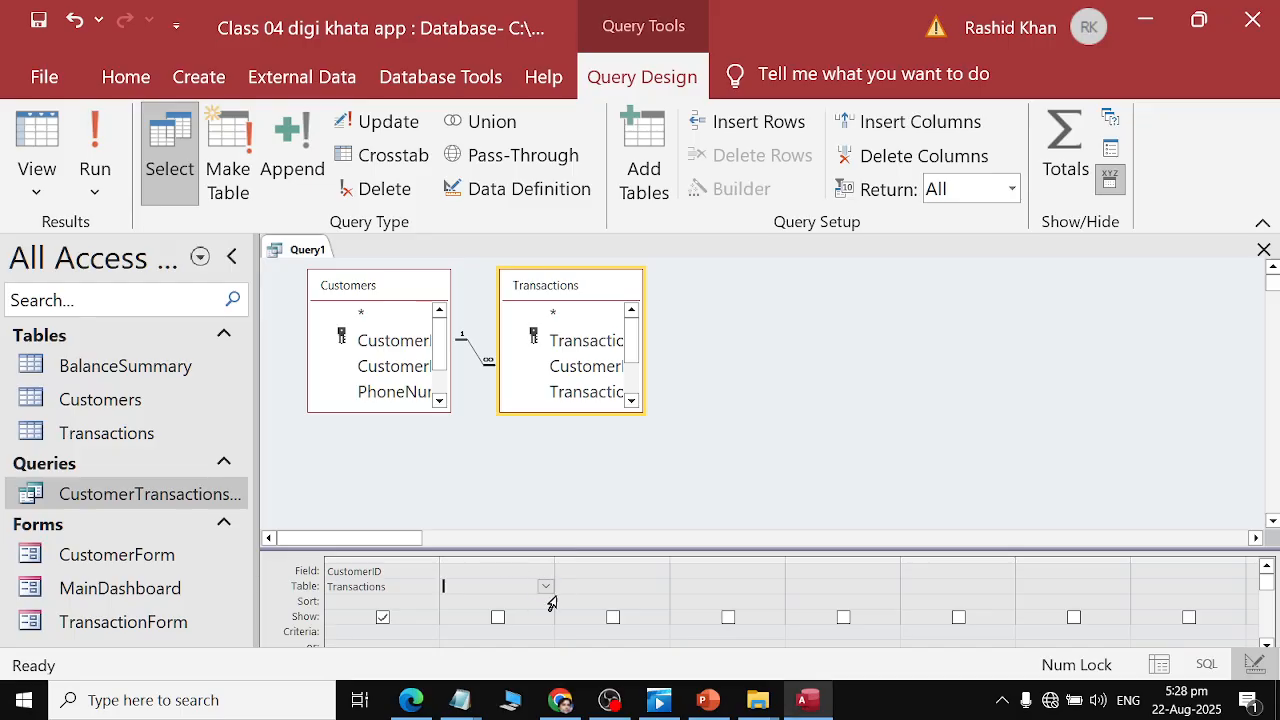
click(546, 588)
click(490, 614)
click(547, 574)
click(546, 574)
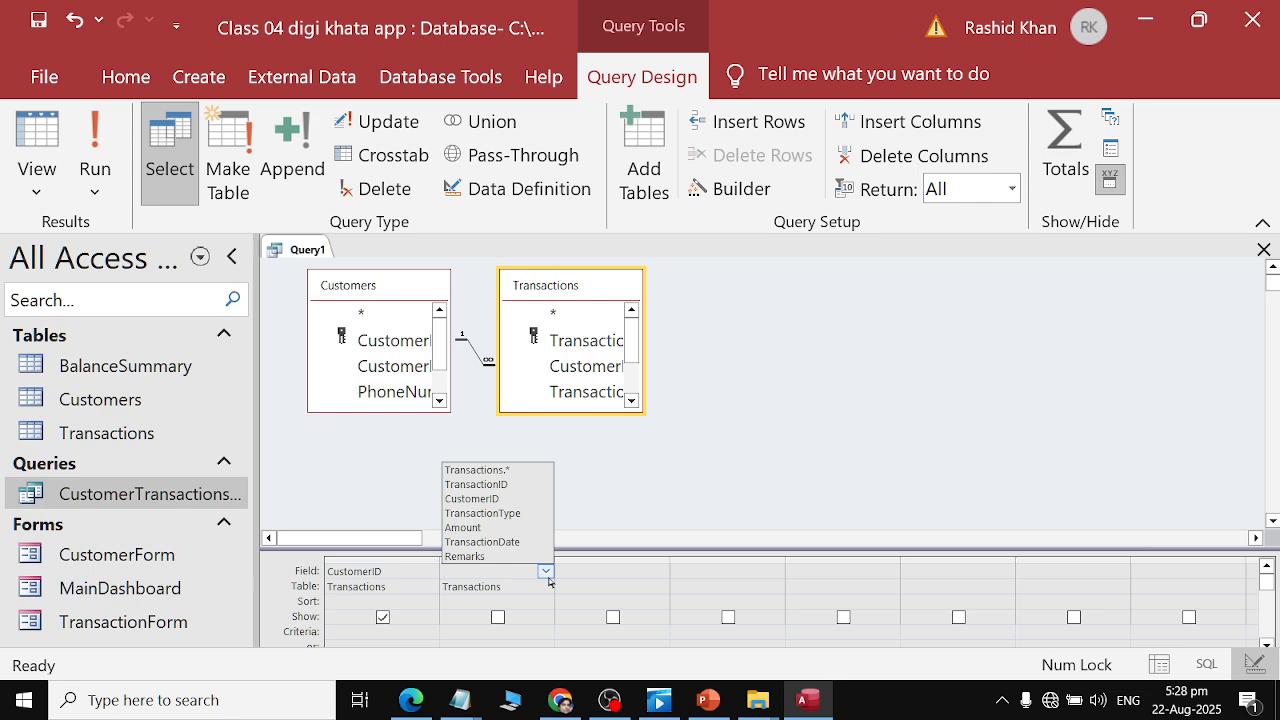
click(546, 572)
key(alt+Tab)
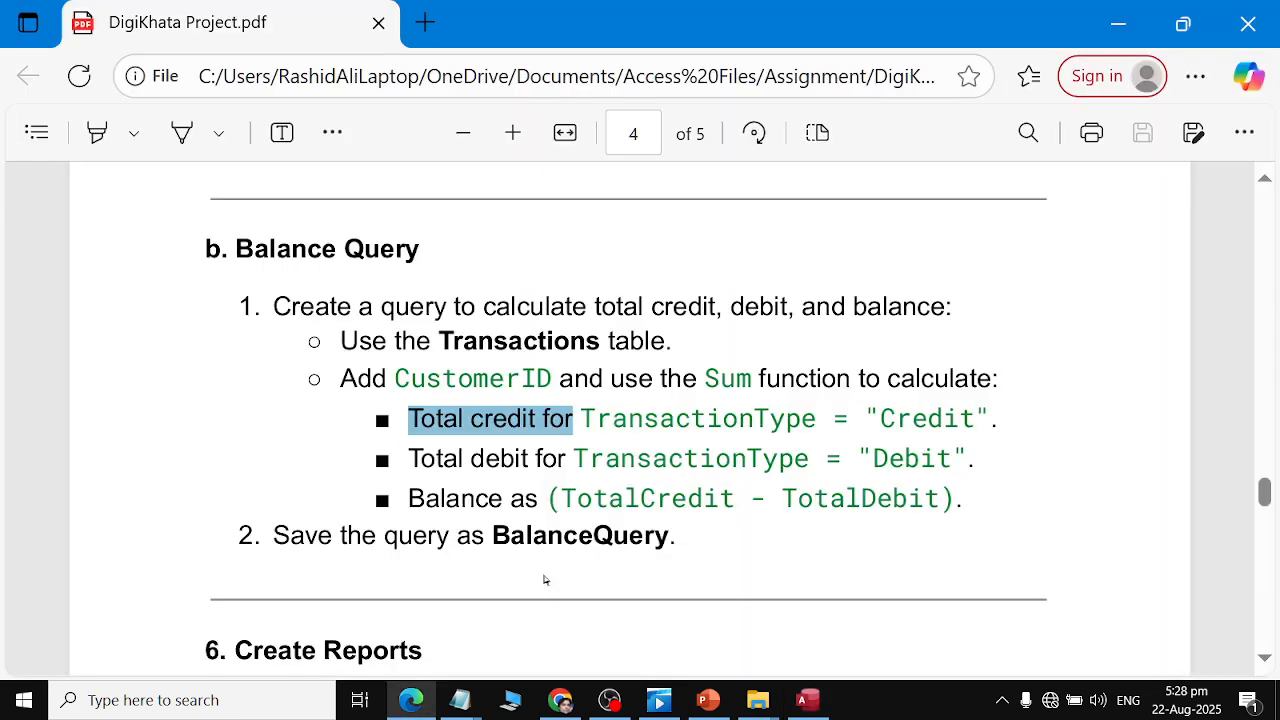
key(alt+Tab)
click(546, 574)
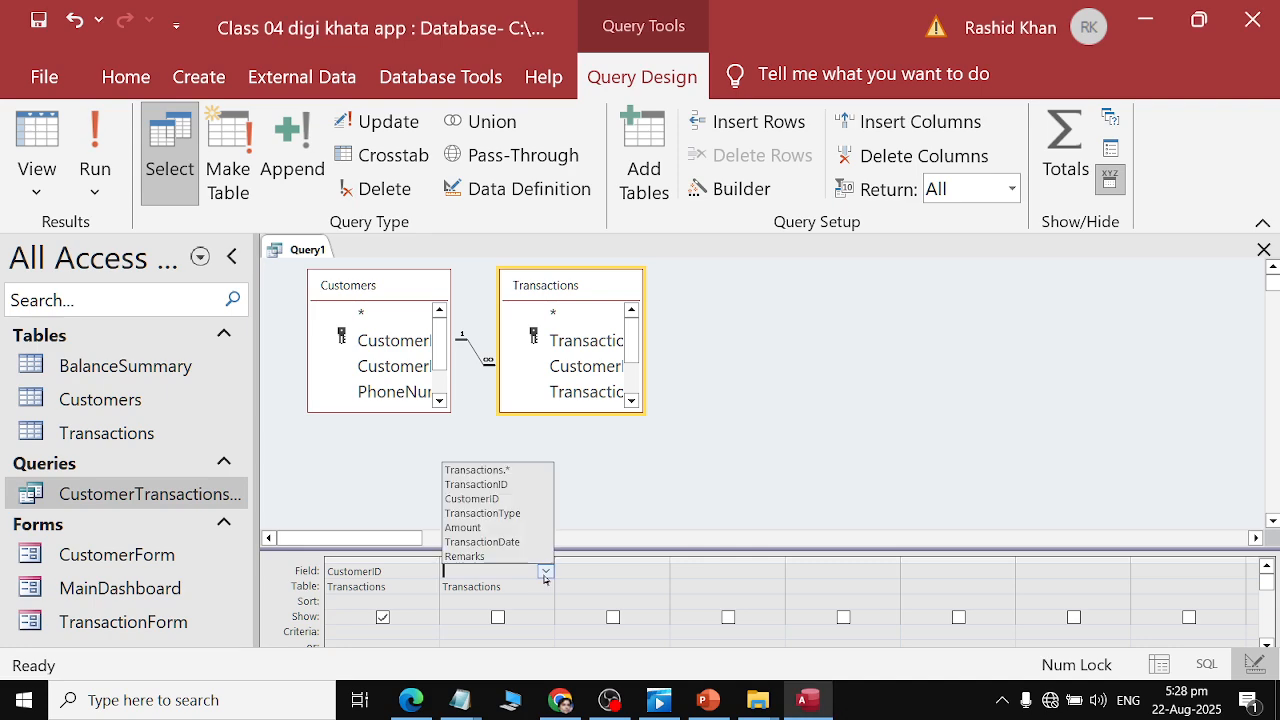
click(540, 522)
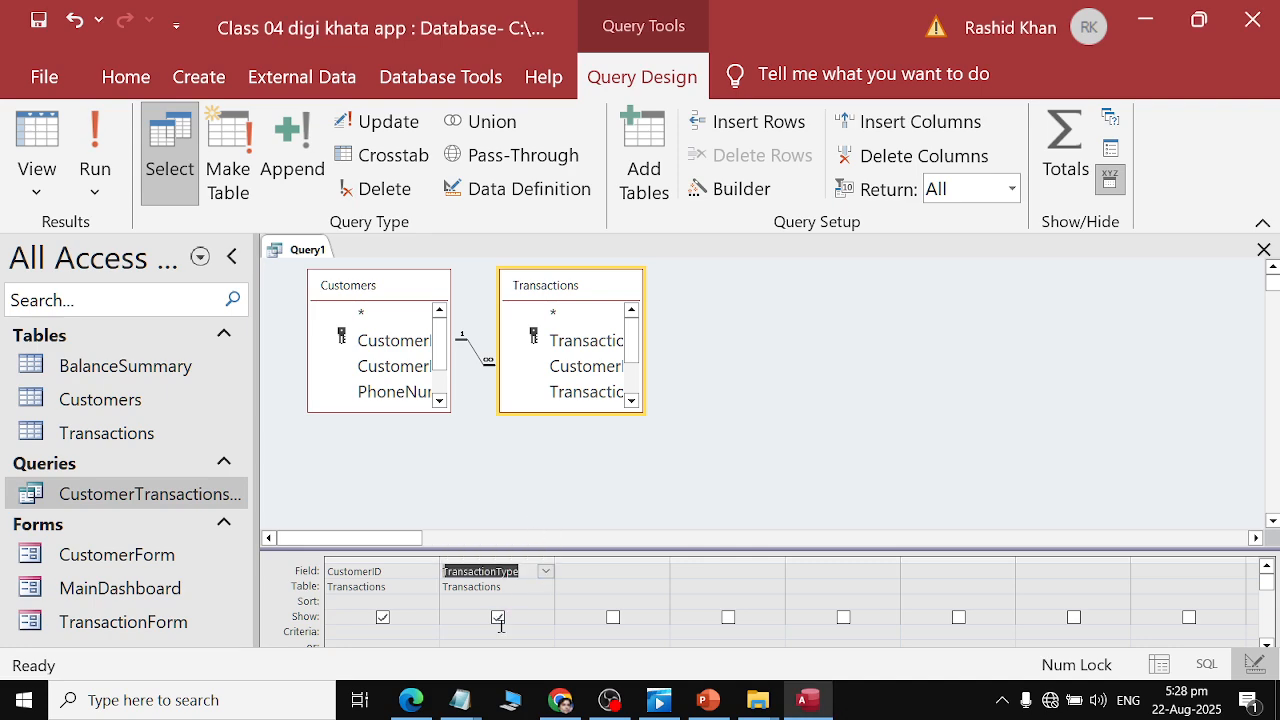
Set the second column's criteria to "Credit", copying the word from the PDF.
key(alt+Tab)
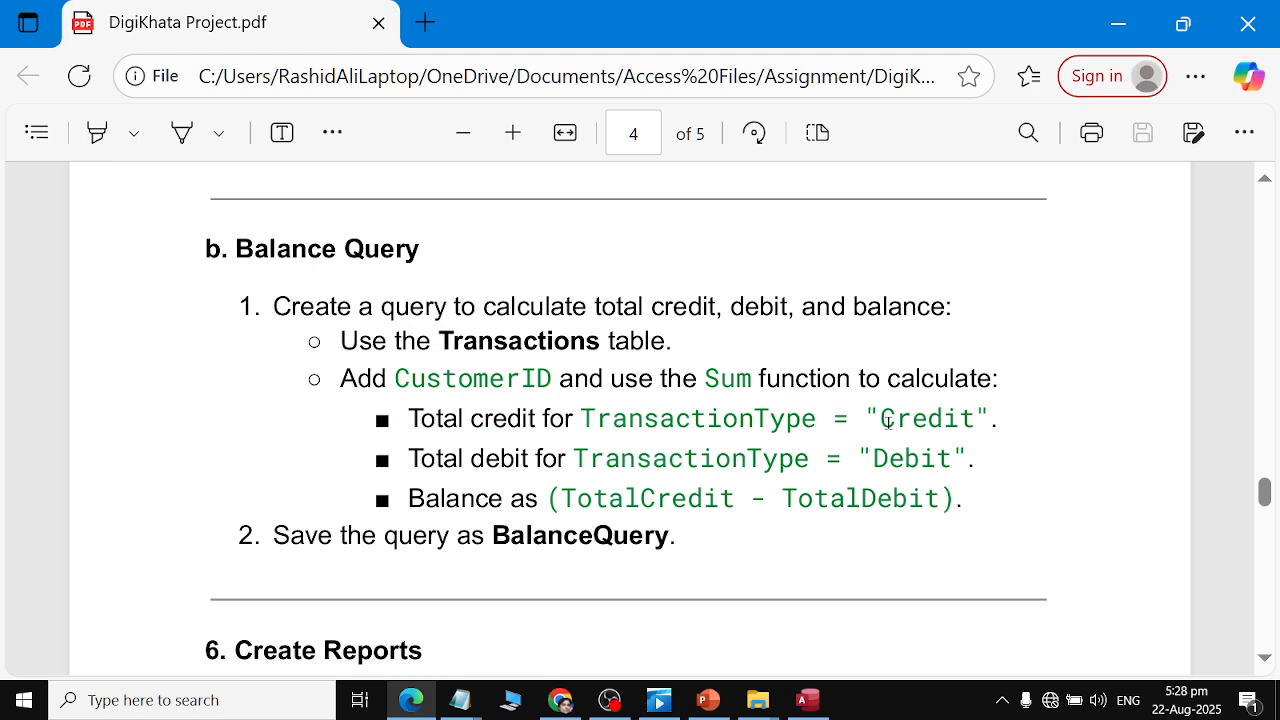
drag(885, 420, 980, 418)
key(ctrl+c)
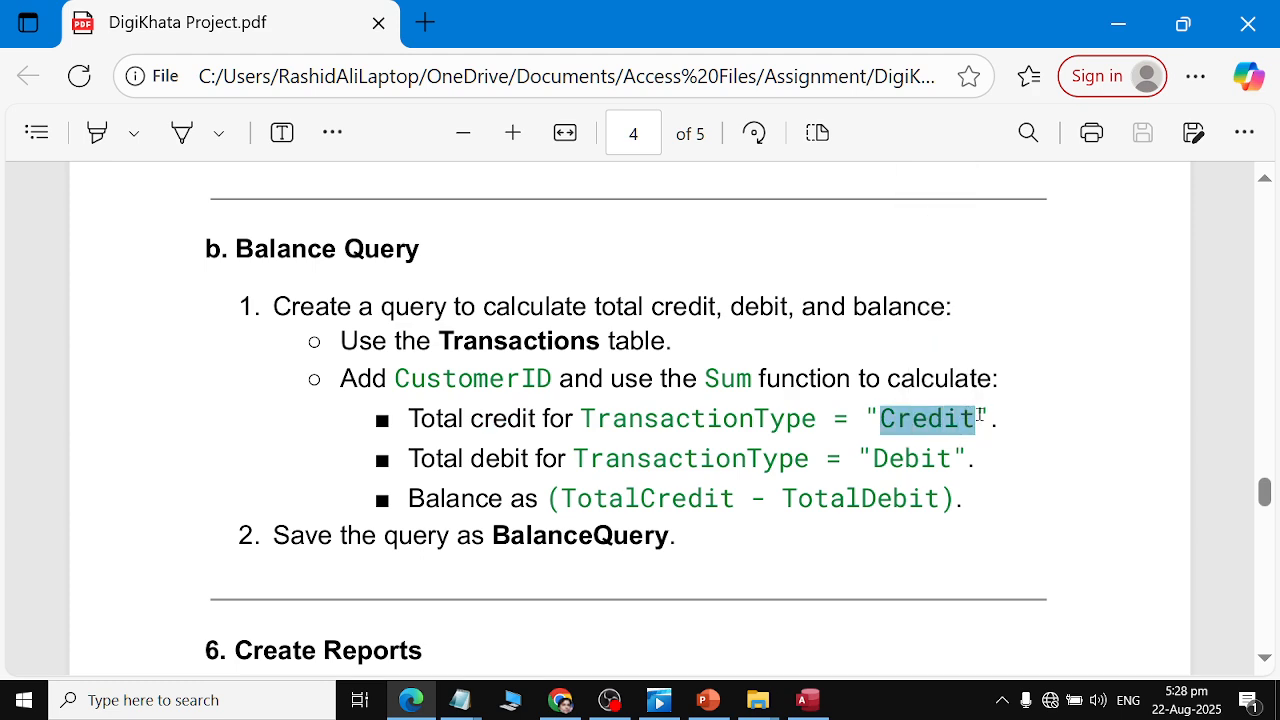
key(alt+Tab)
click(467, 632)
key(ctrl+v)
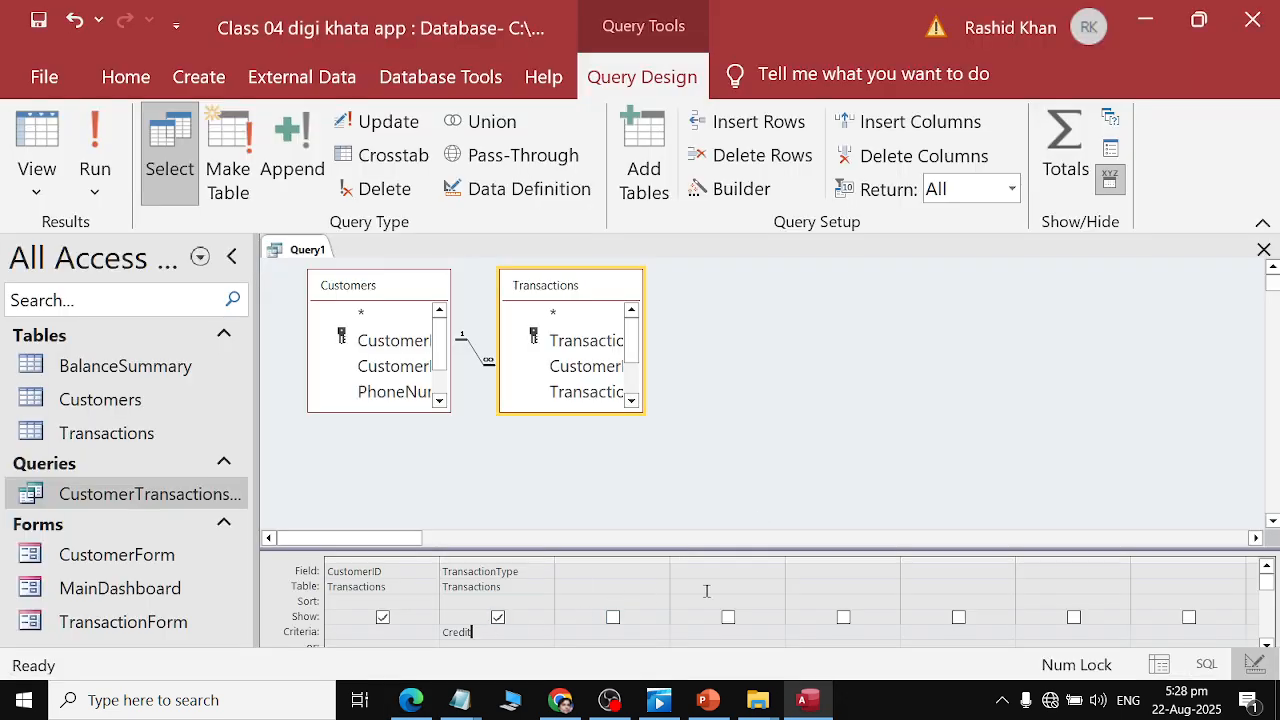
Add TransactionType from the Transactions table again as the third query column.
click(657, 571)
key(alt+Tab)
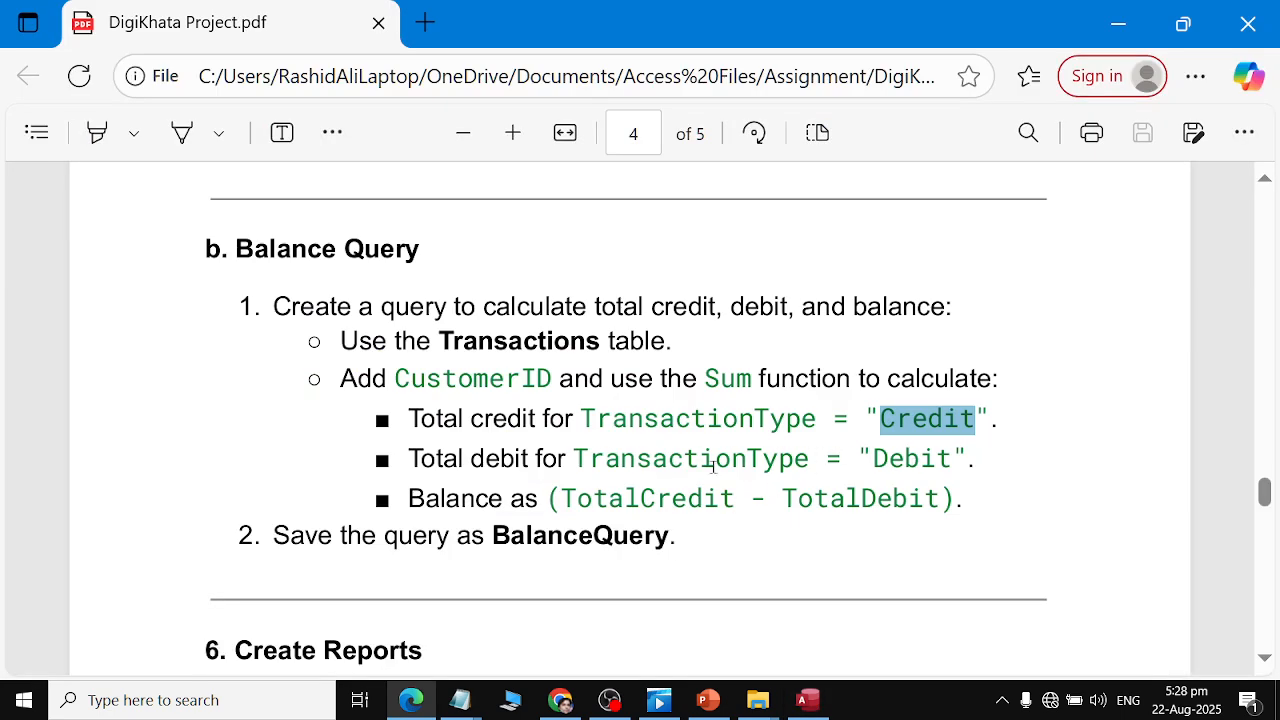
key(alt+Tab)
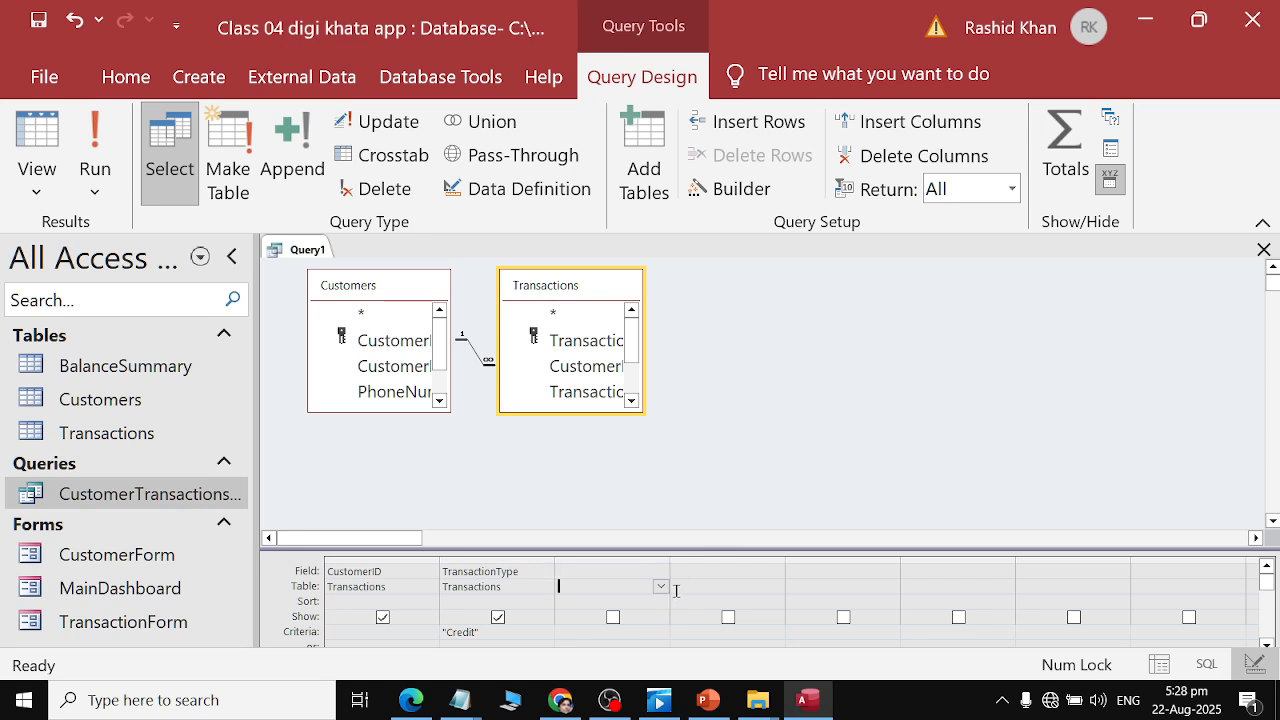
click(661, 587)
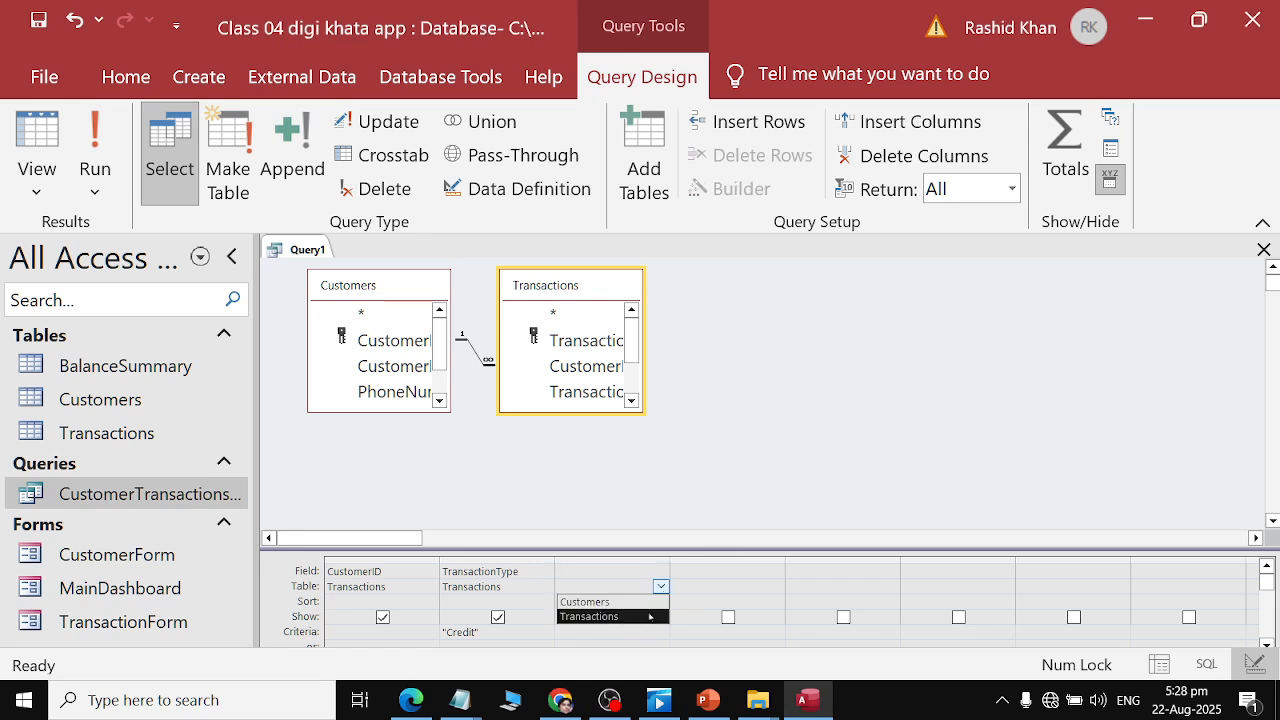
click(590, 612)
click(631, 575)
click(661, 571)
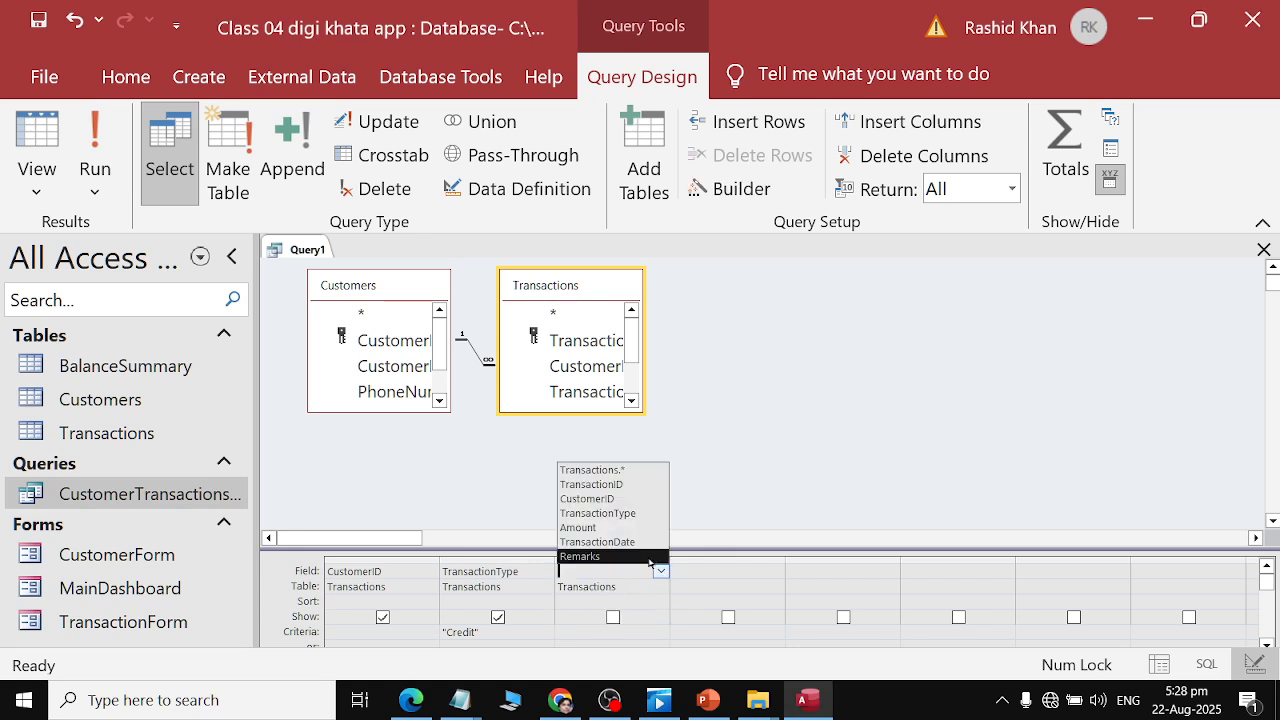
Set the third column's criteria to "Debit", copying the word from the PDF.
key(alt+Tab)
double_click(886, 458)
key(ctrl+c)
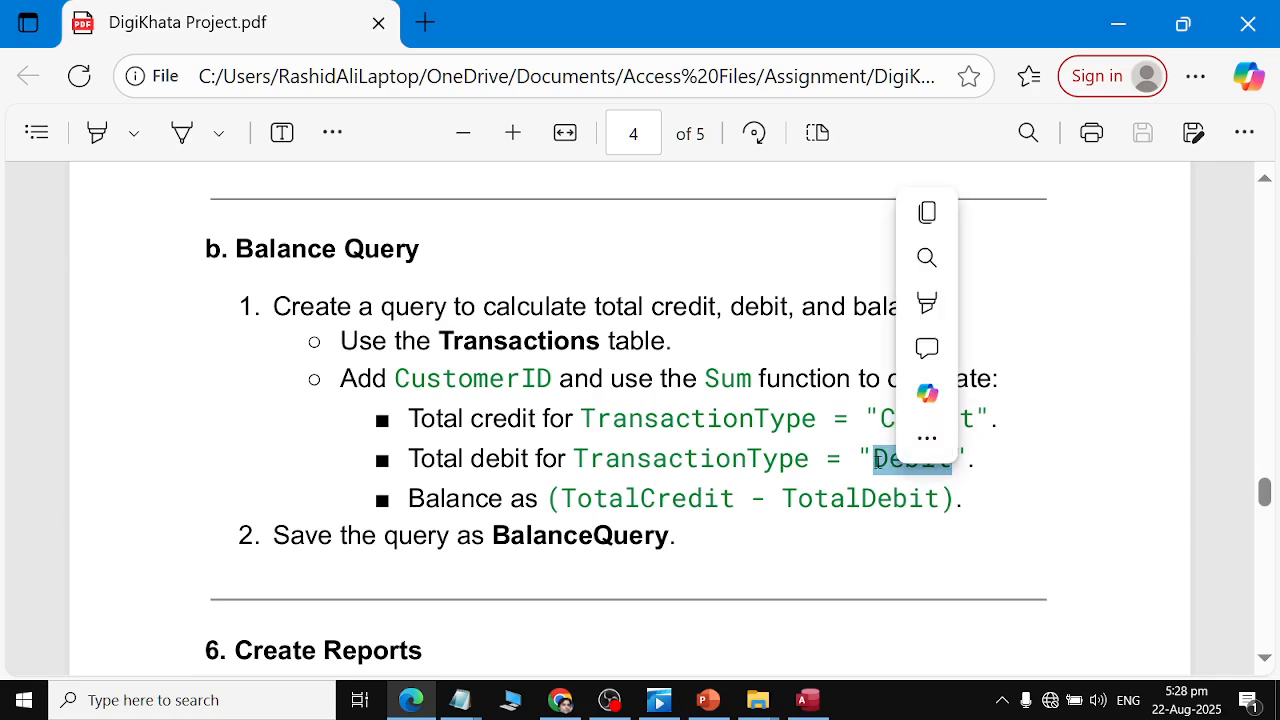
key(alt+Tab)
click(578, 632)
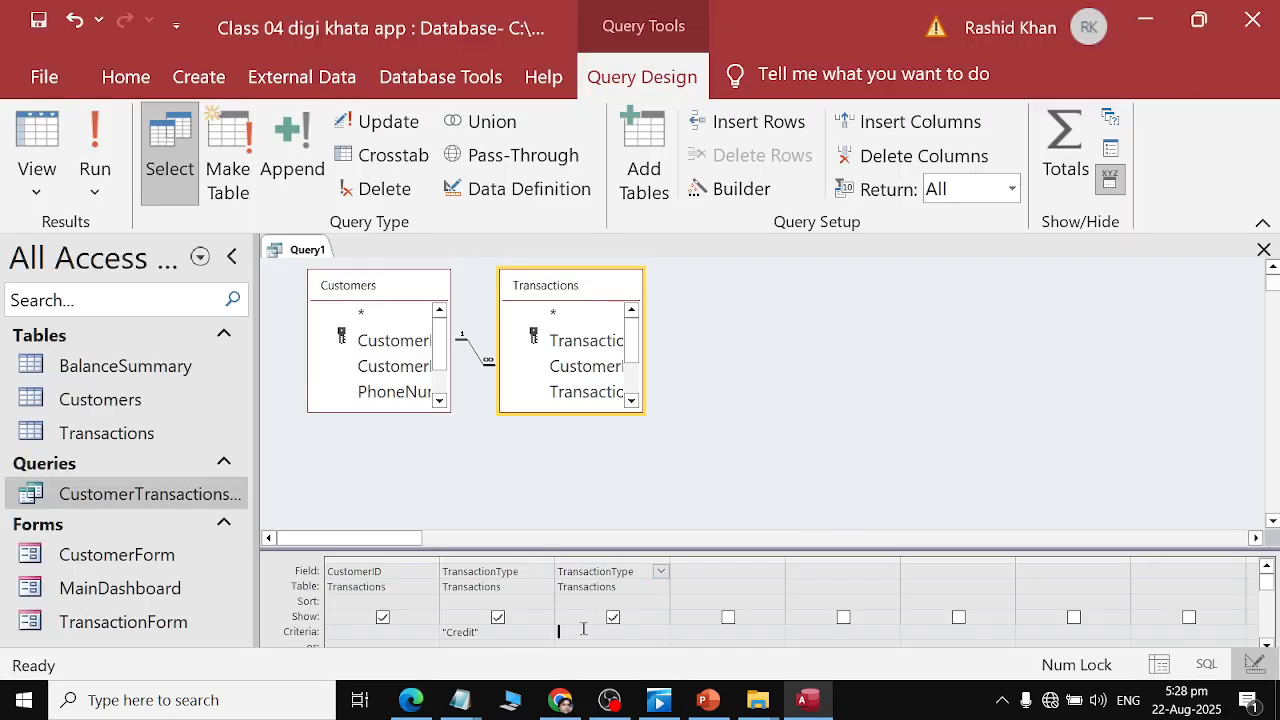
key(ctrl+v)
click(740, 583)
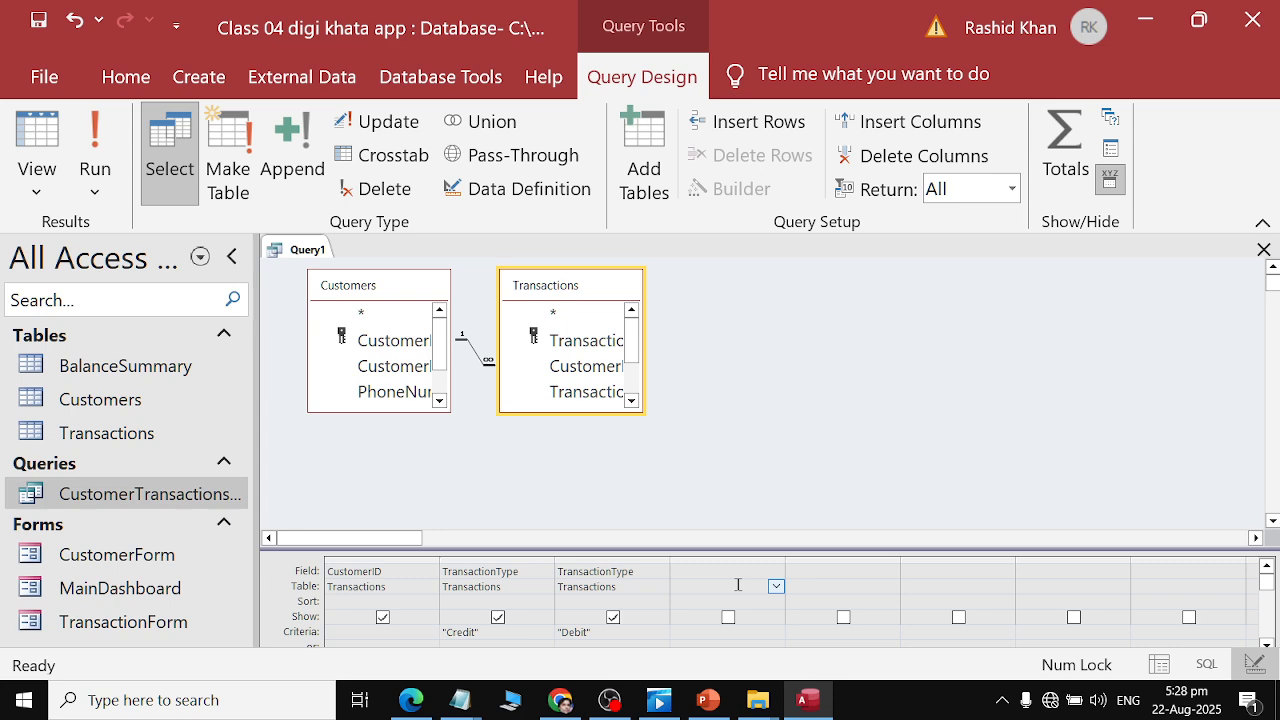
key(alt+Tab)
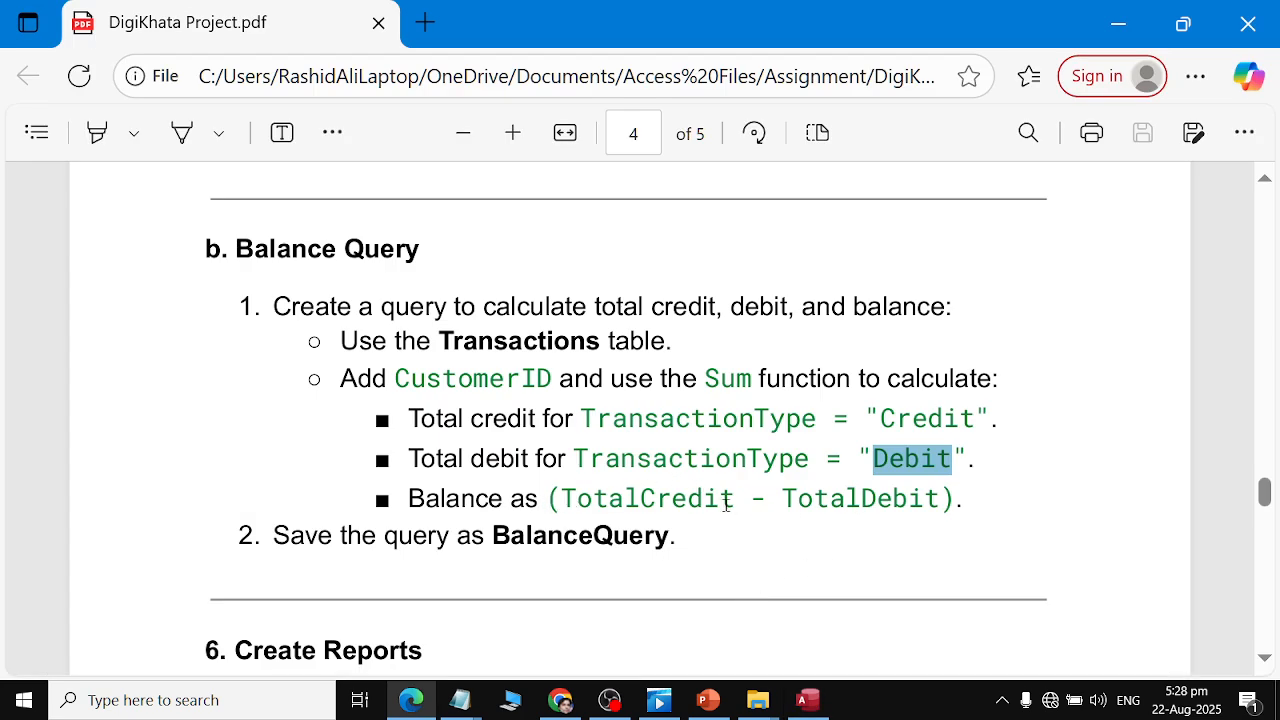
click(476, 496)
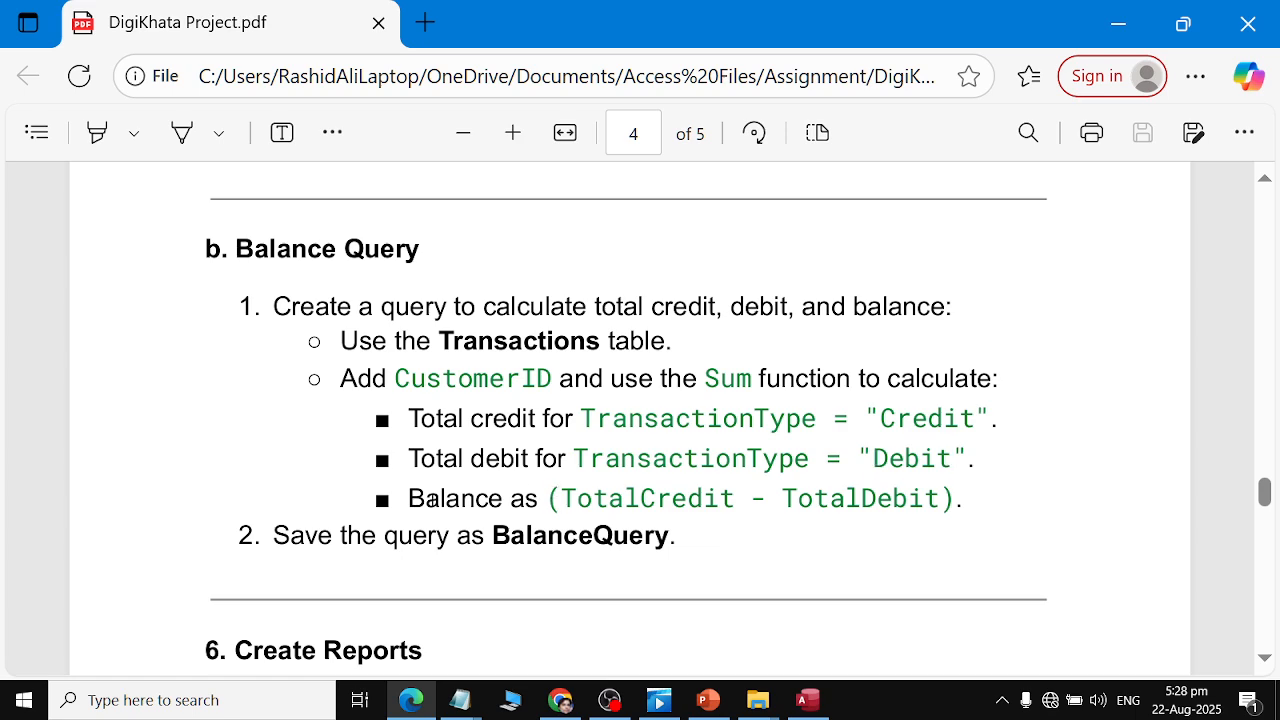
key(alt+Tab)
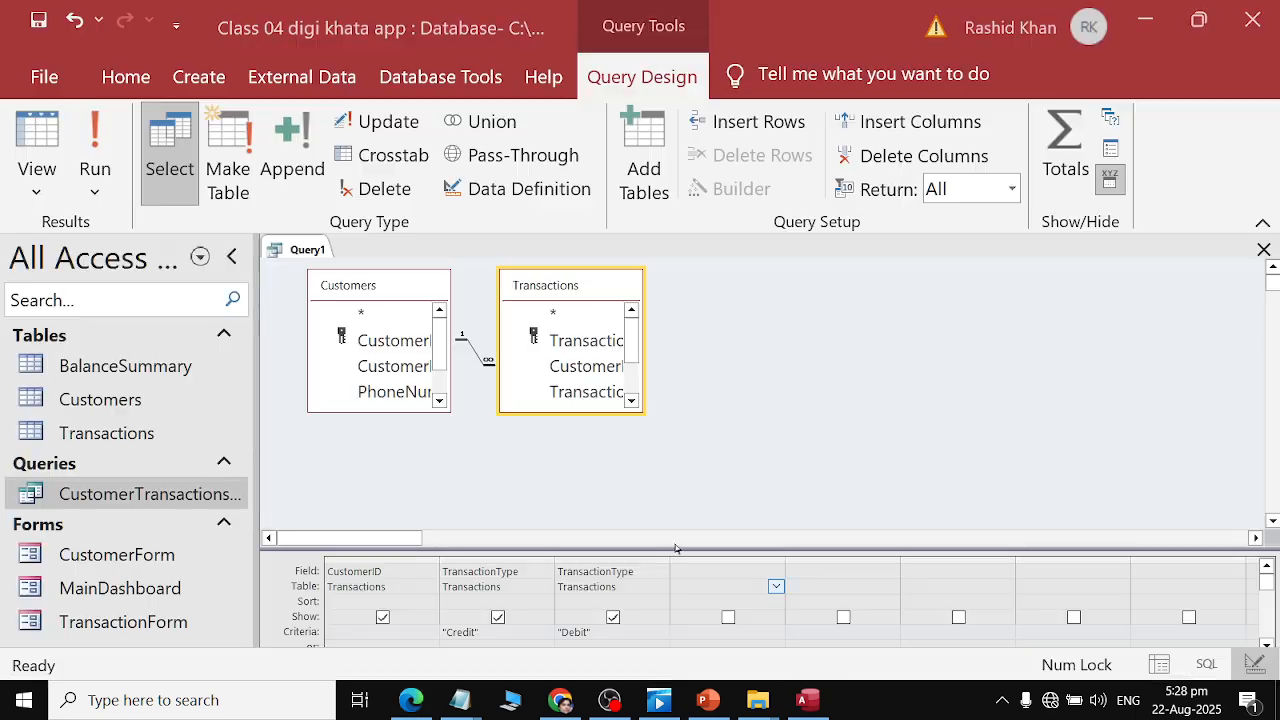
click(724, 573)
click(770, 586)
click(776, 586)
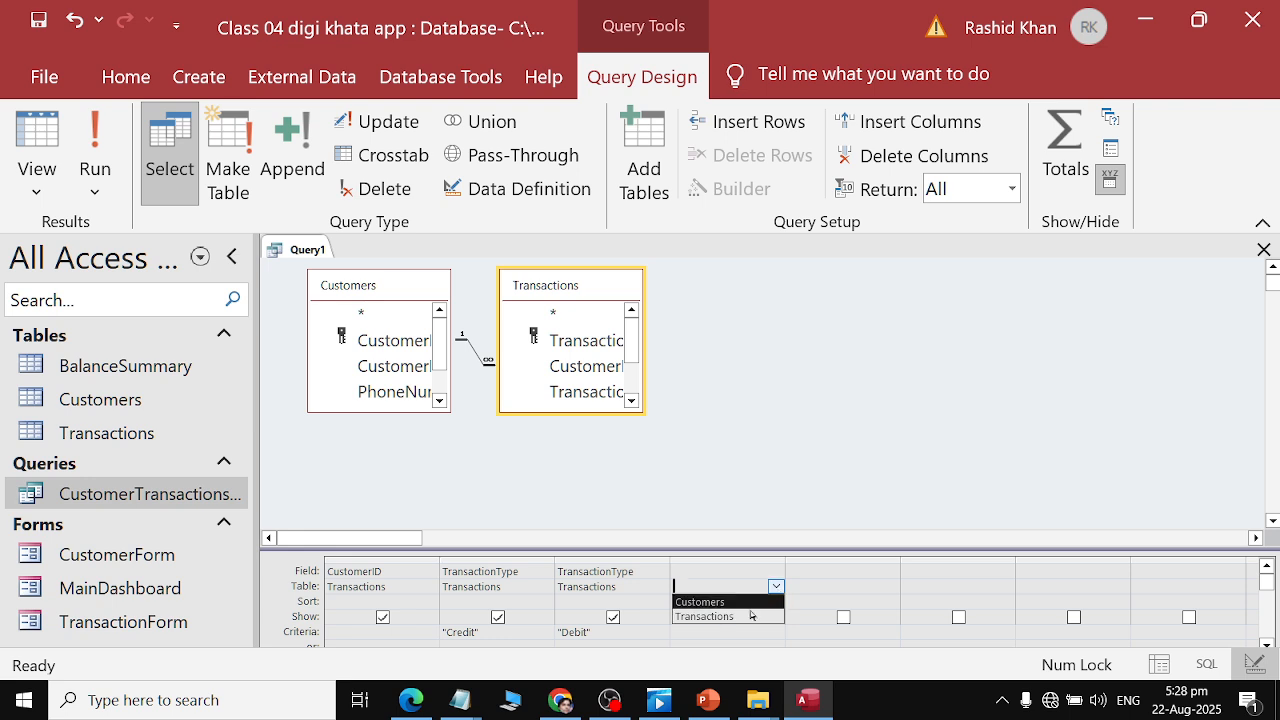
click(747, 575)
click(773, 588)
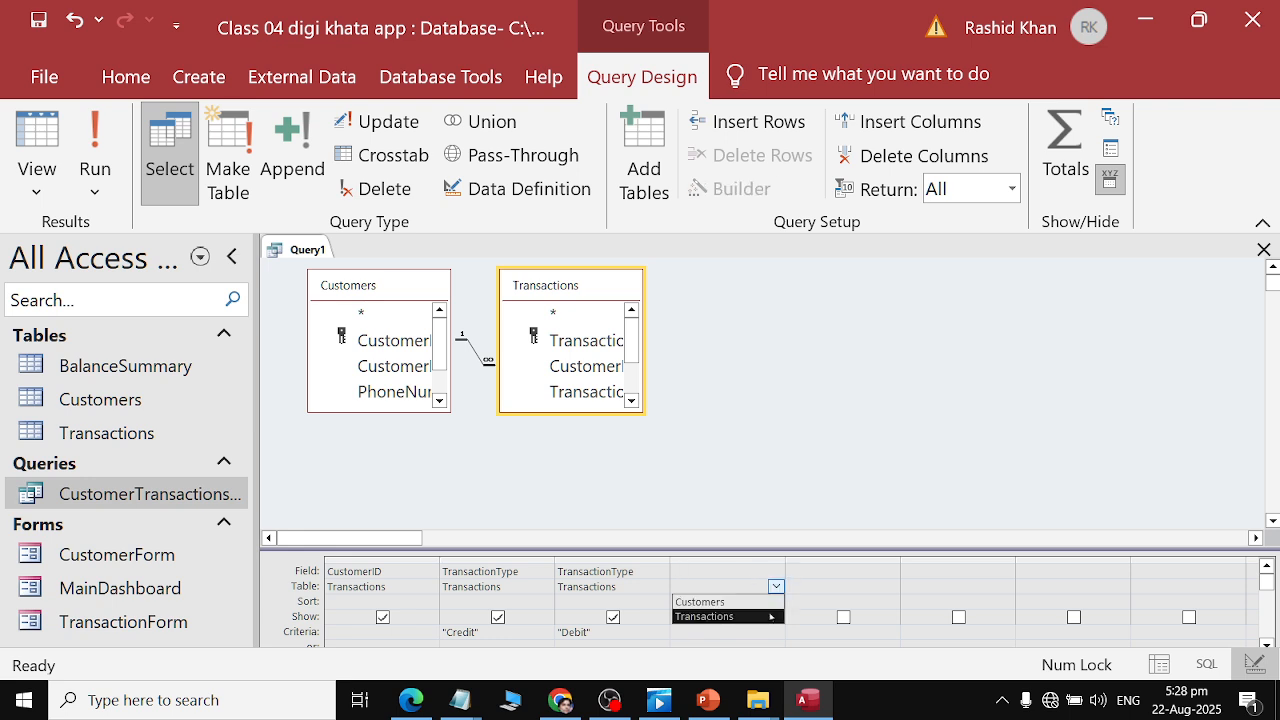
click(771, 616)
click(762, 562)
click(775, 572)
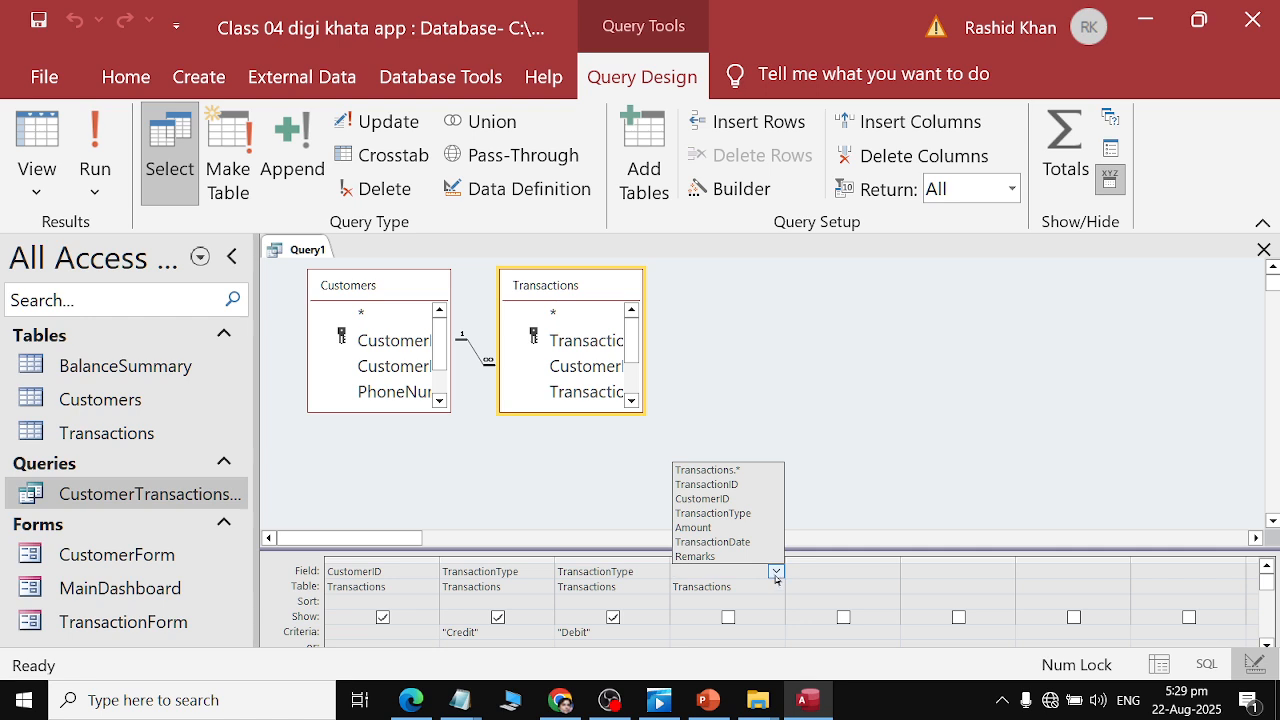
click(763, 580)
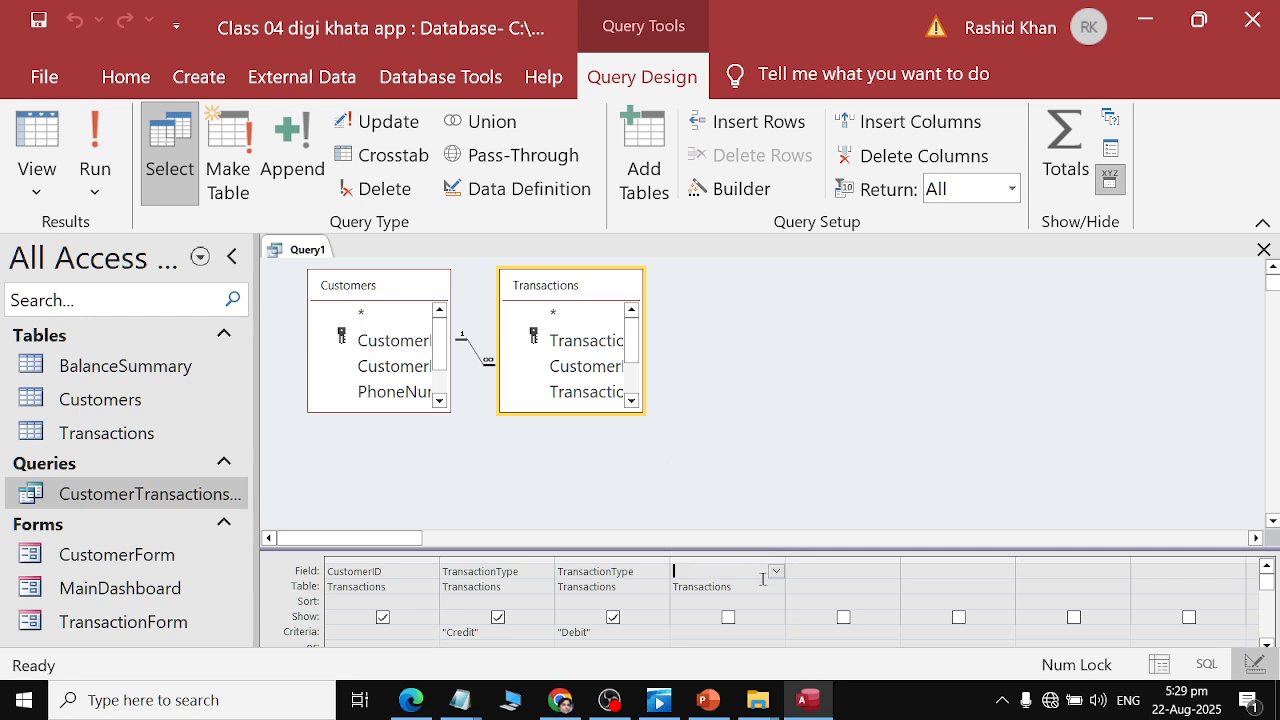
drag(742, 586, 663, 587)
key(Delete)
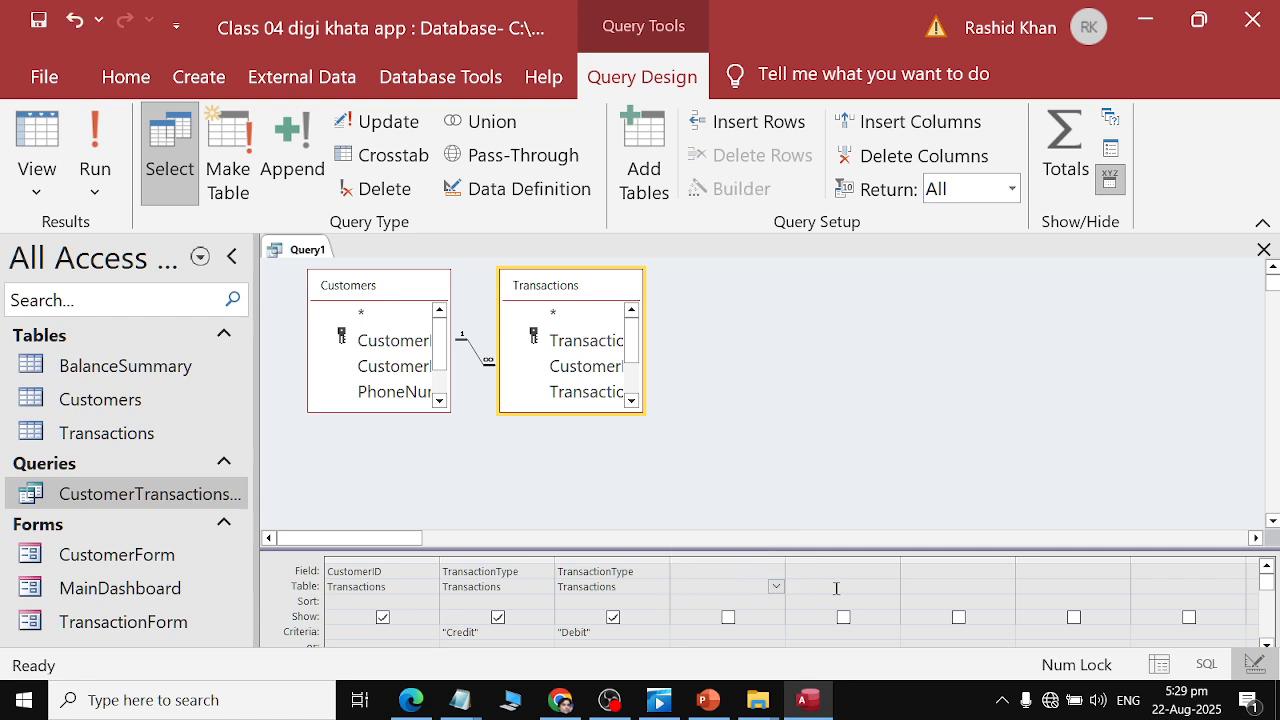
Open Notepad through the Run dialog to draft the balance expression.
key(alt+Tab)
key(alt+Tab)
key(Tab)
key(alt+shift+Tab)
key(alt+shift+Tab)
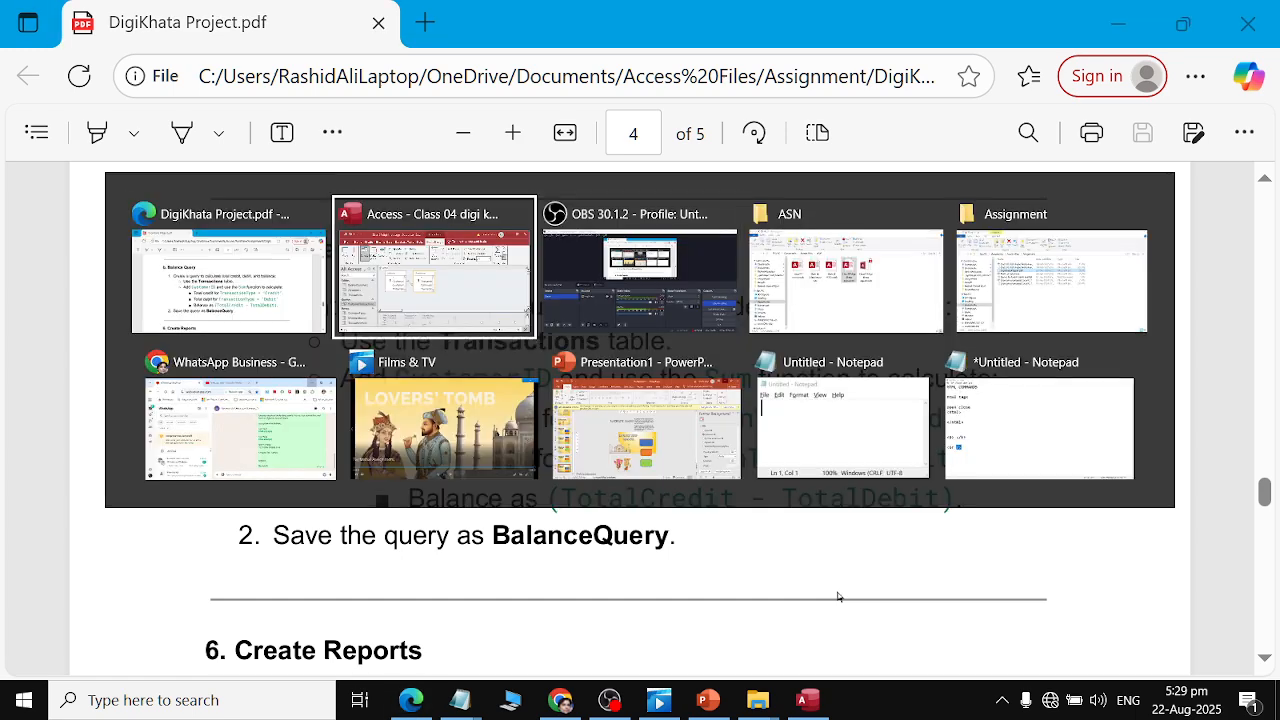
key(super+r)
text(mspaint)
key(Return)
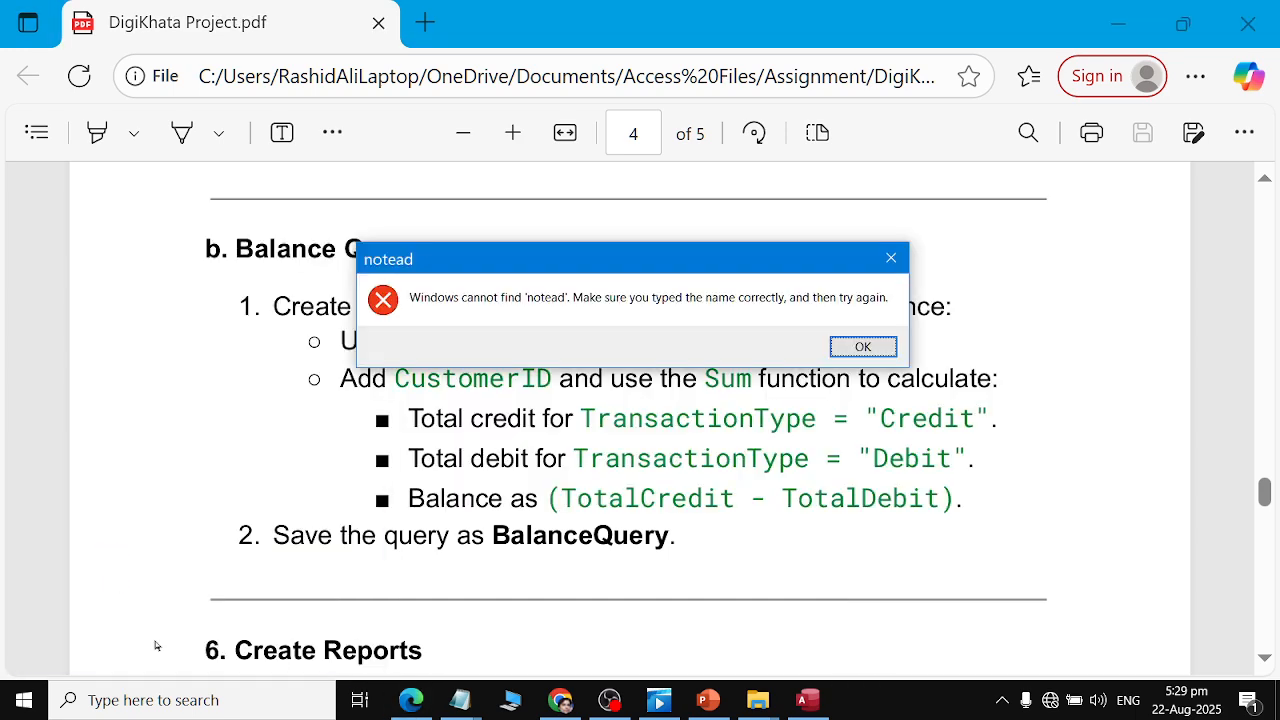
key(Return)
text(bot)
key(BackSpace)
key(BackSpace)
key(BackSpace)
text(nptep)
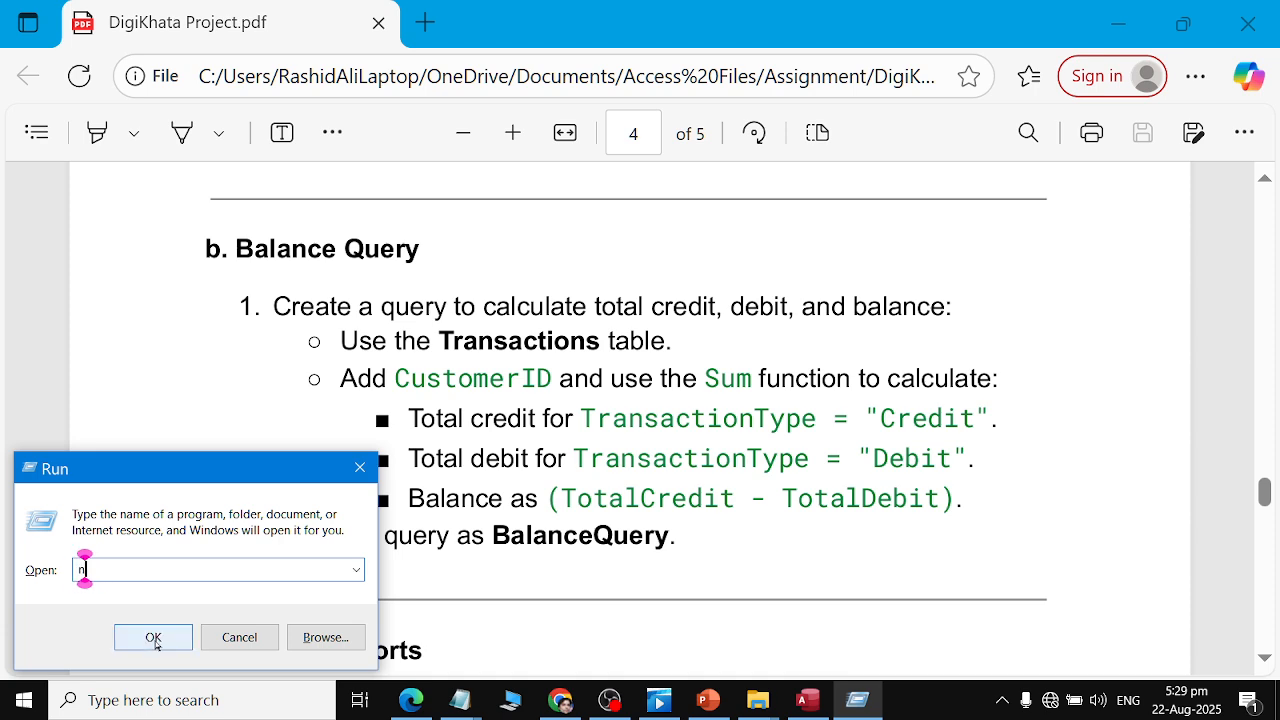
key(BackSpace)
key(BackSpace)
key(BackSpace)
key(BackSpace)
text(po)
key(BackSpace)
key(BackSpace)
text(otepad)
key(Return)
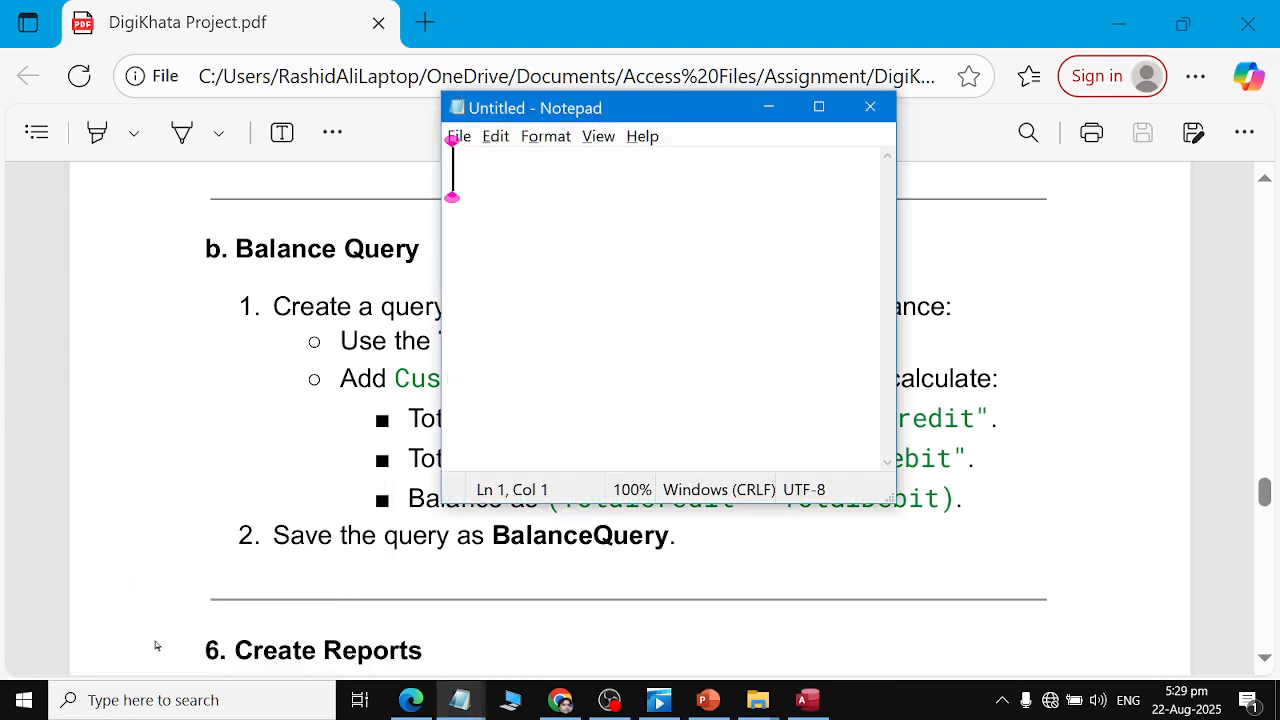
Write the skeleton expression "Balance : [] - []" in Notepad.
text(Balance-)
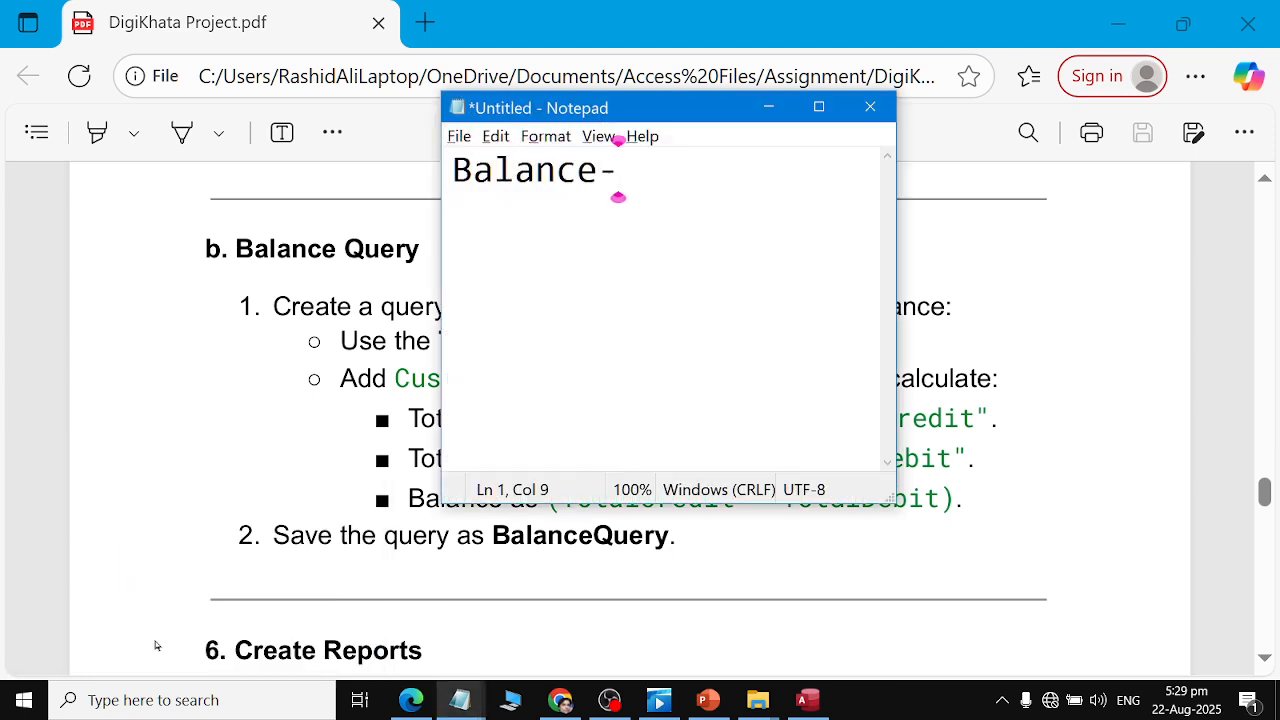
text(: [] - [p)
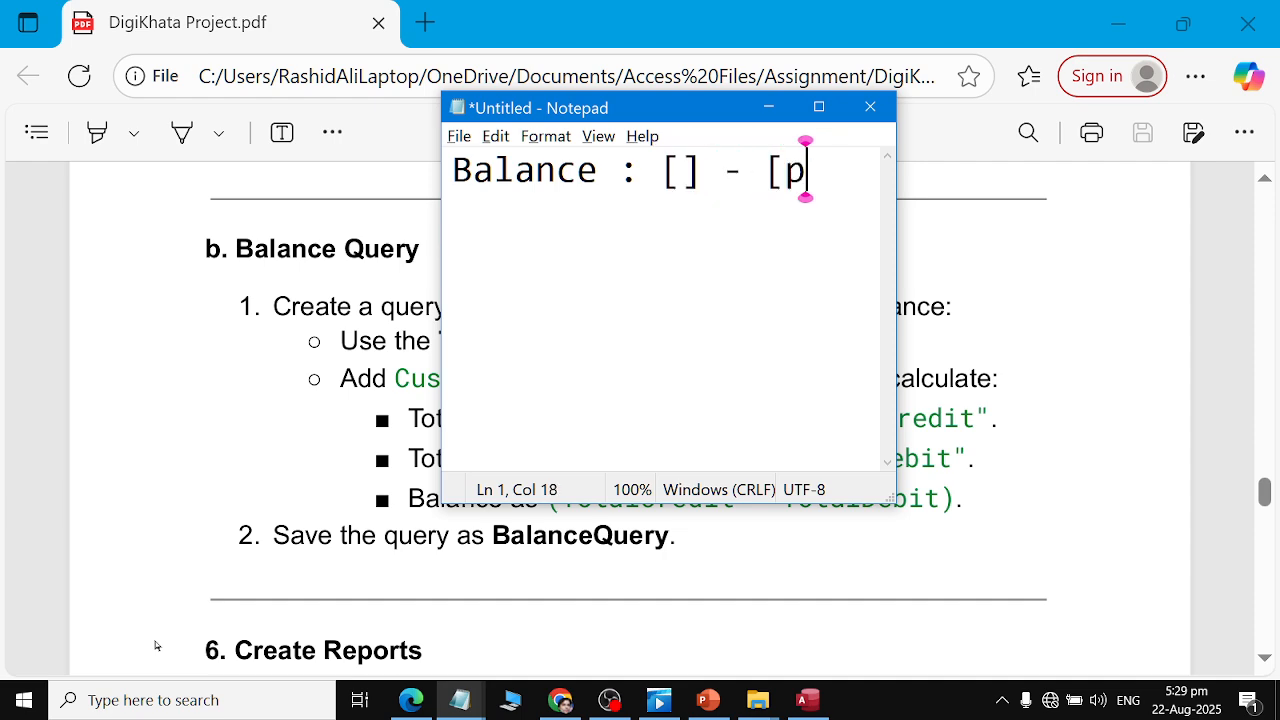
key(BackSpace)
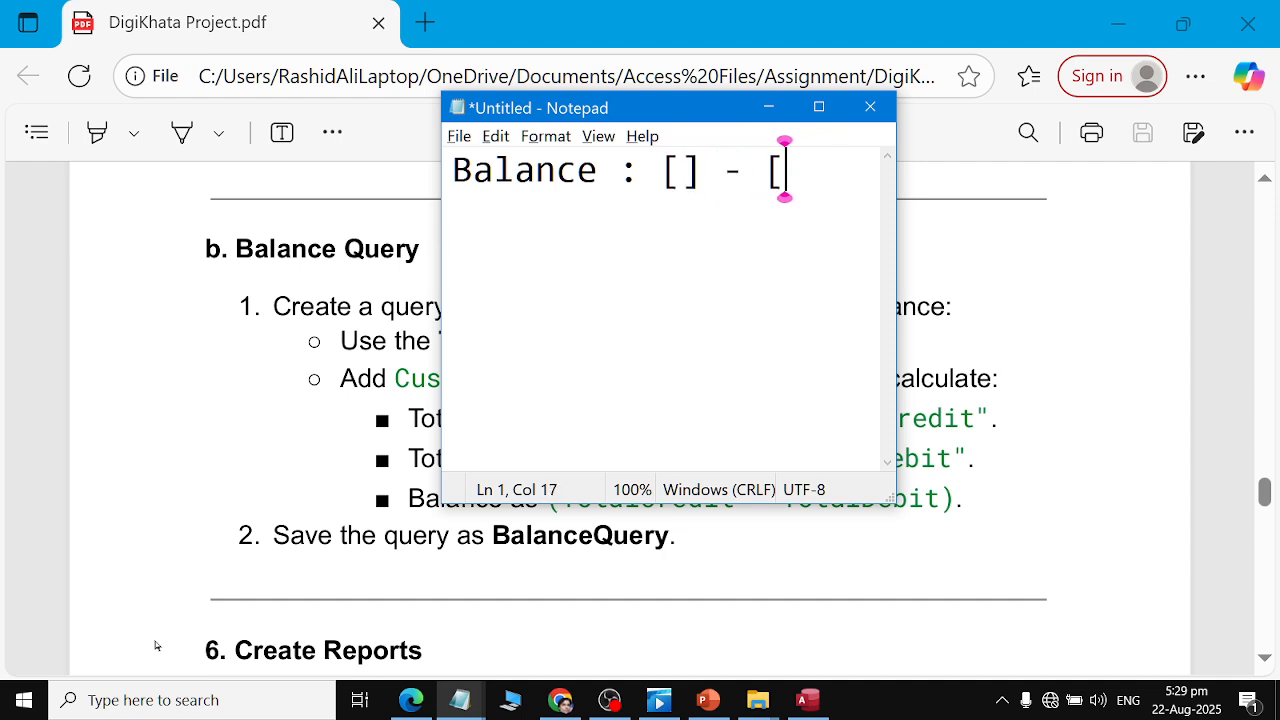
text(])
Copy TotalCredit from the assignment PDF and paste it inside the first brackets of the Notepad expression.
key(alt+Tab)
key(Tab)
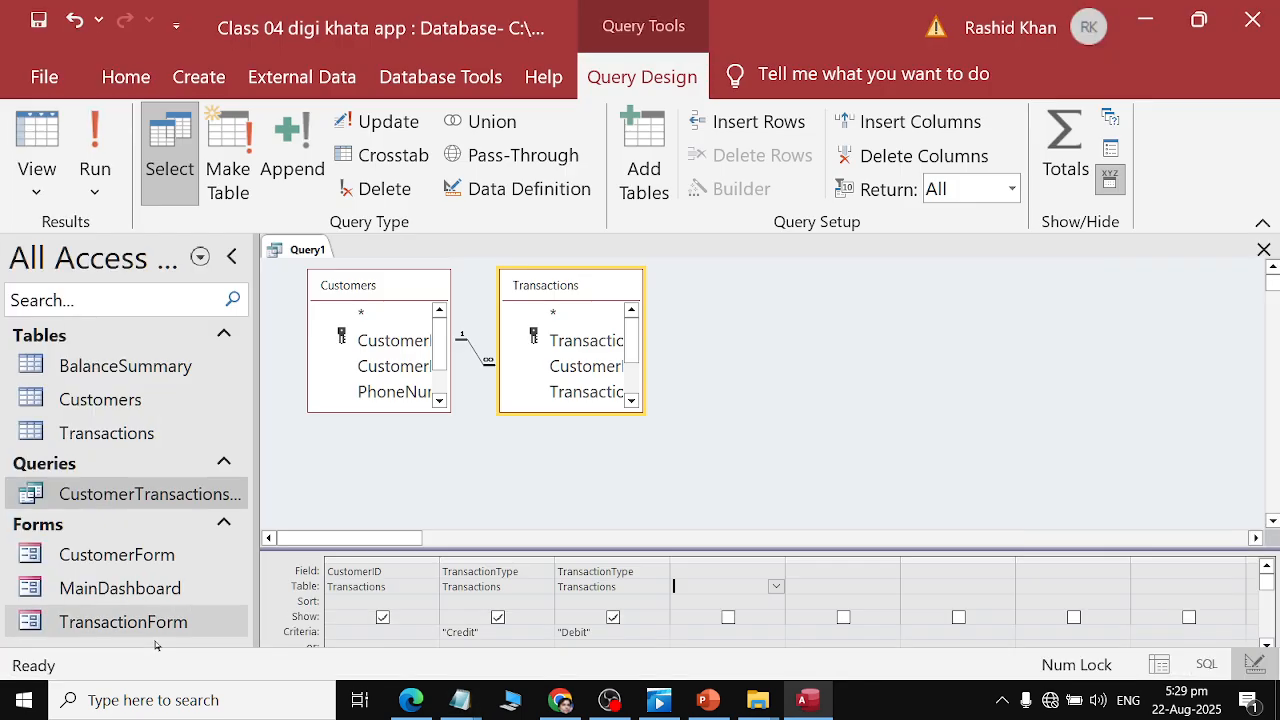
key(alt+Tab)
key(alt+Tab)
double_click(660, 482)
key(ctrl+c)
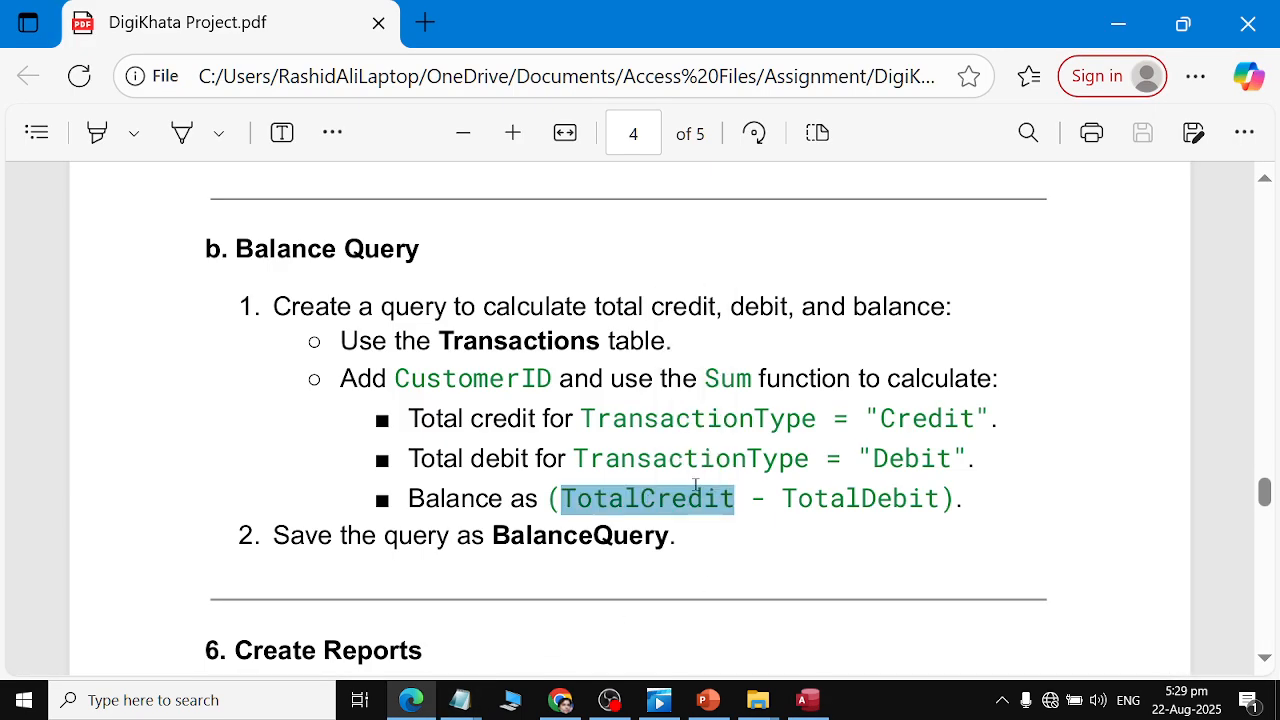
key(alt+Tab)
Copy TotalDebit from the PDF, paste it inside the second brackets, and select the whole expression.
key(alt+Tab)
key(alt+Tab)
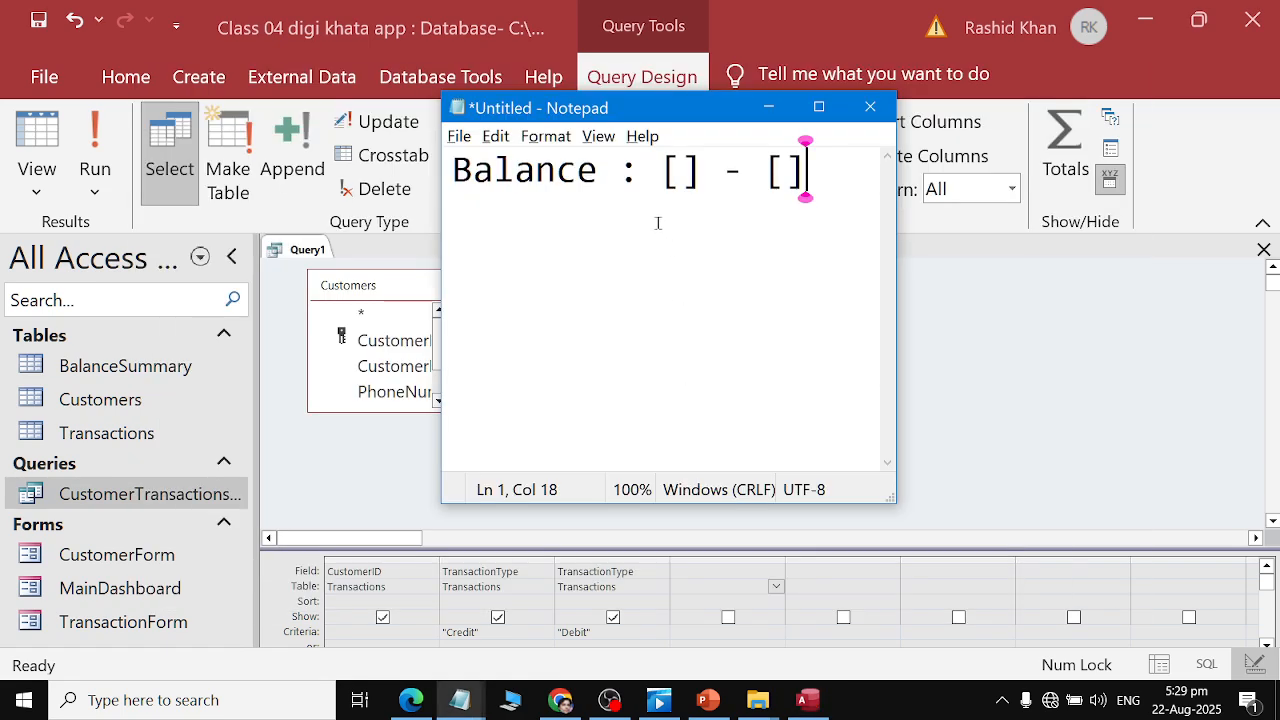
click(697, 163)
click(680, 163)
key(ctrl+v)
key(alt+Tab)
key(alt+Tab)
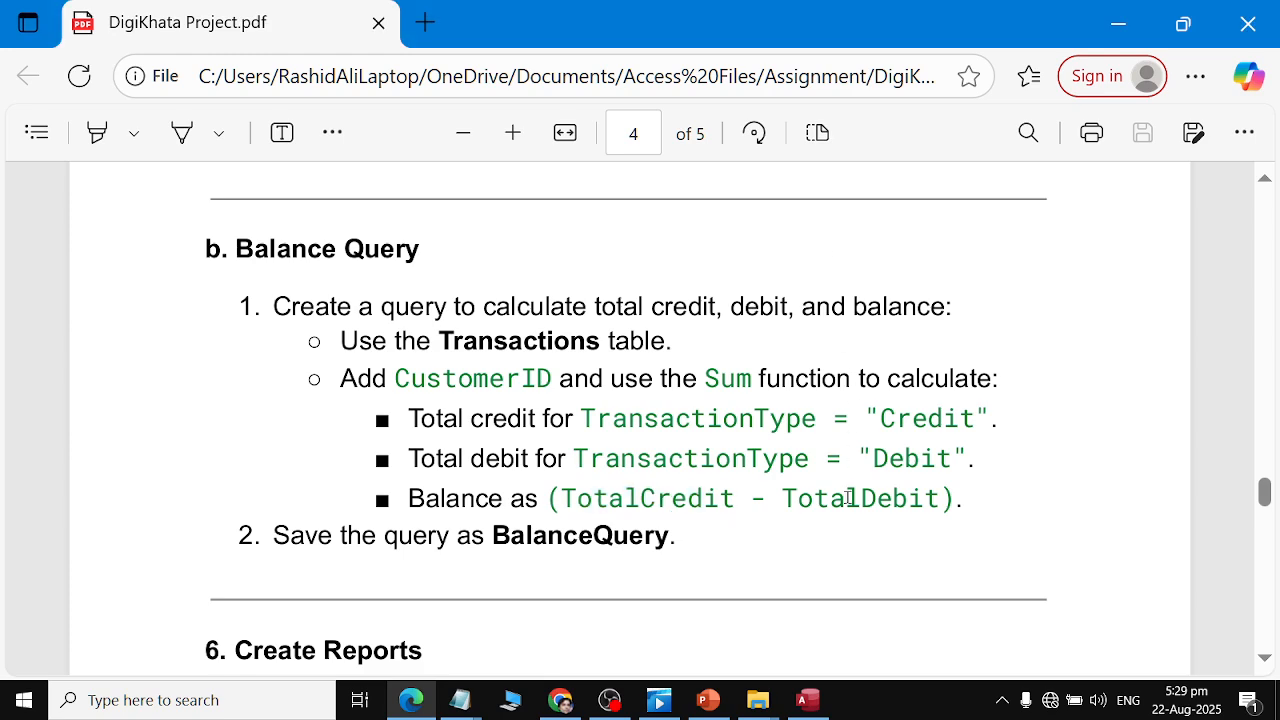
double_click(848, 497)
key(ctrl+c)
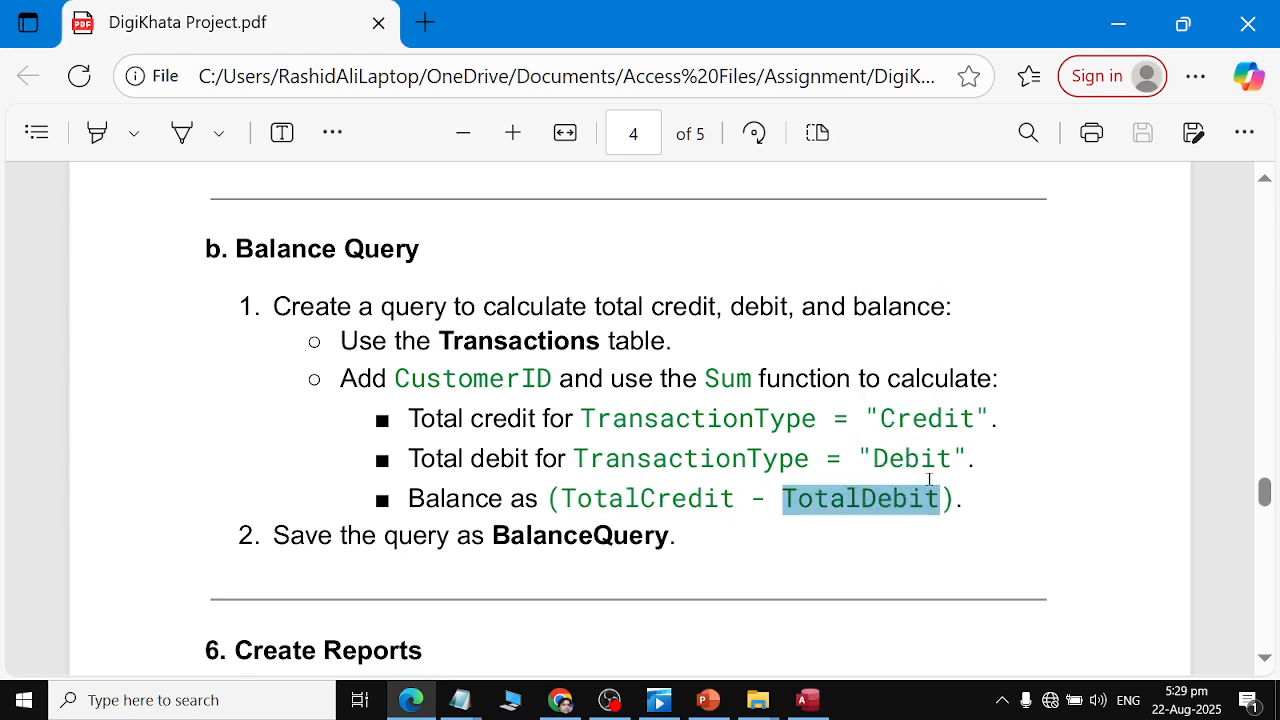
key(alt+Tab)
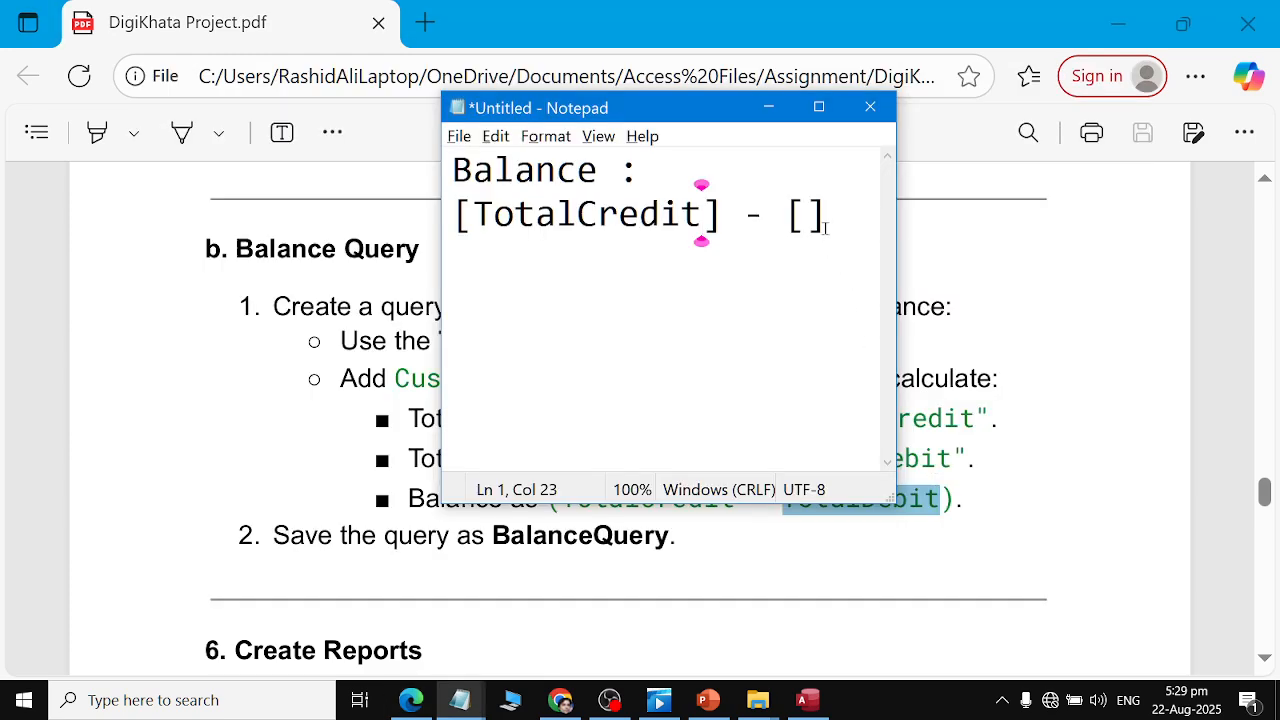
click(806, 213)
key(ctrl+v)
key(ctrl+a)
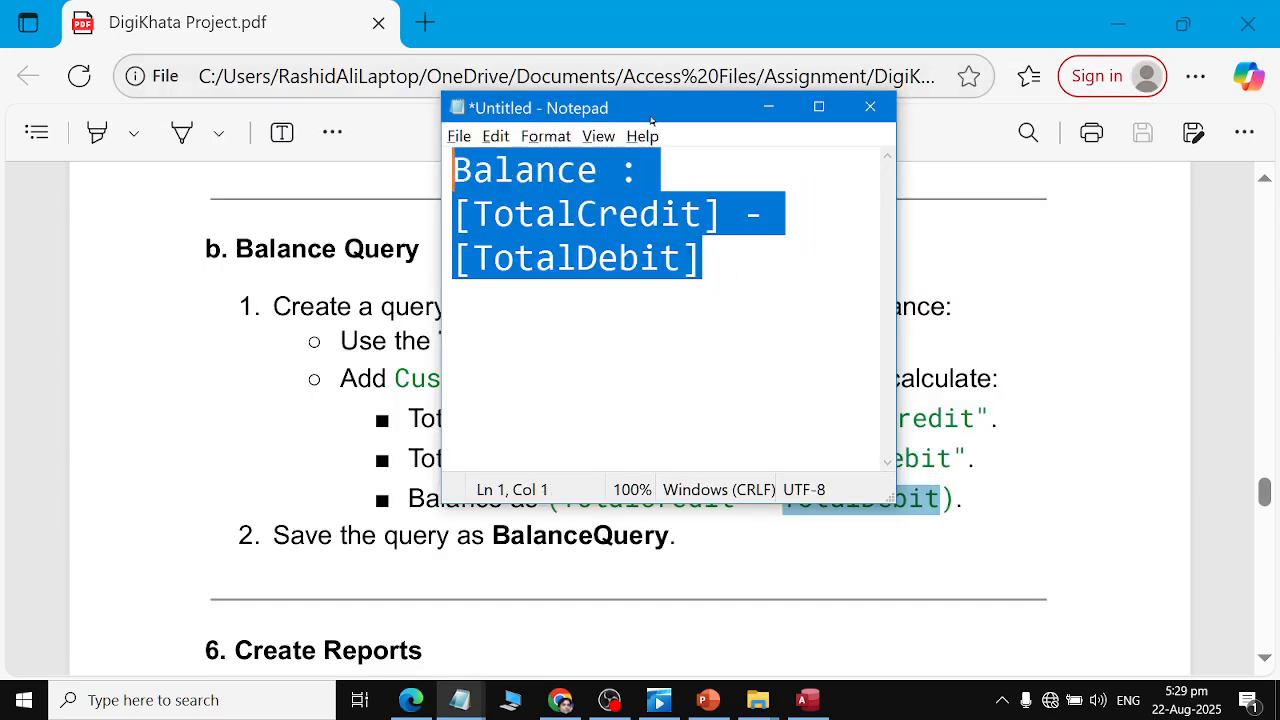
Paste the Balance : [TotalCredit] - [TotalDebit] expression into the fourth column's field and try running the query, cancelling the parameter prompt.
key(alt+Tab)
key(alt+Tab)
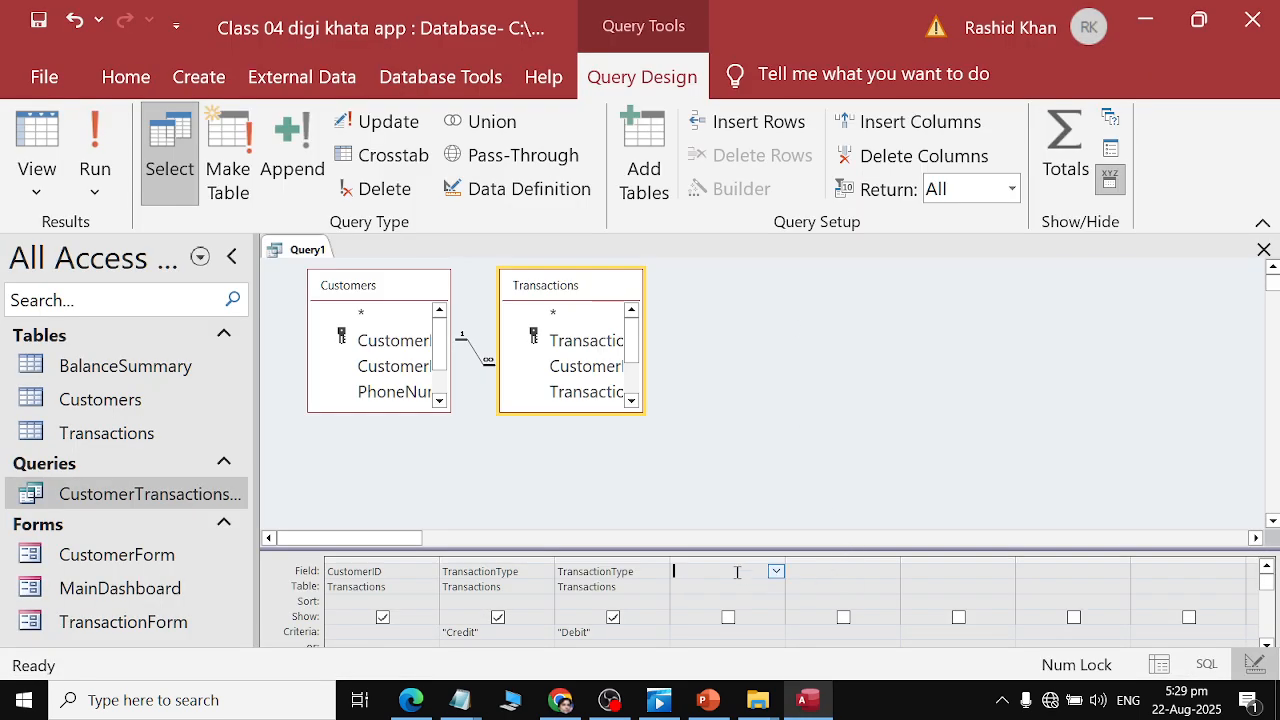
key(ctrl+v)
click(95, 145)
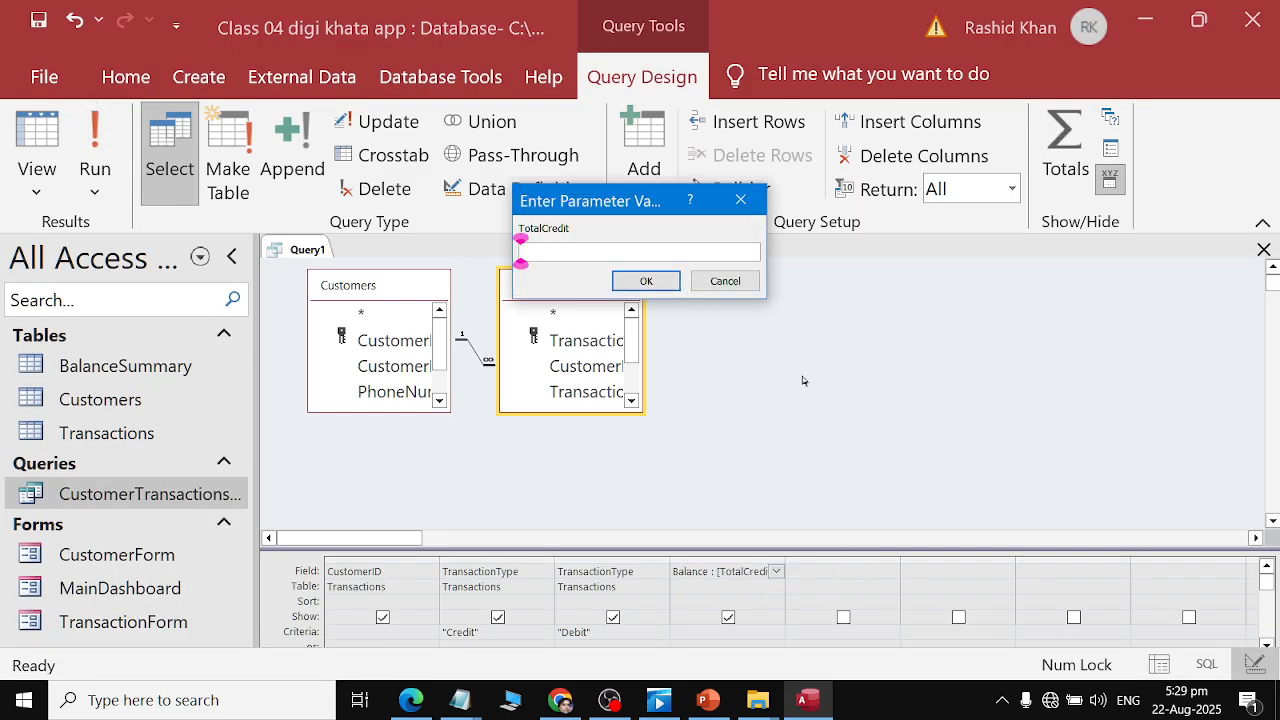
click(728, 281)
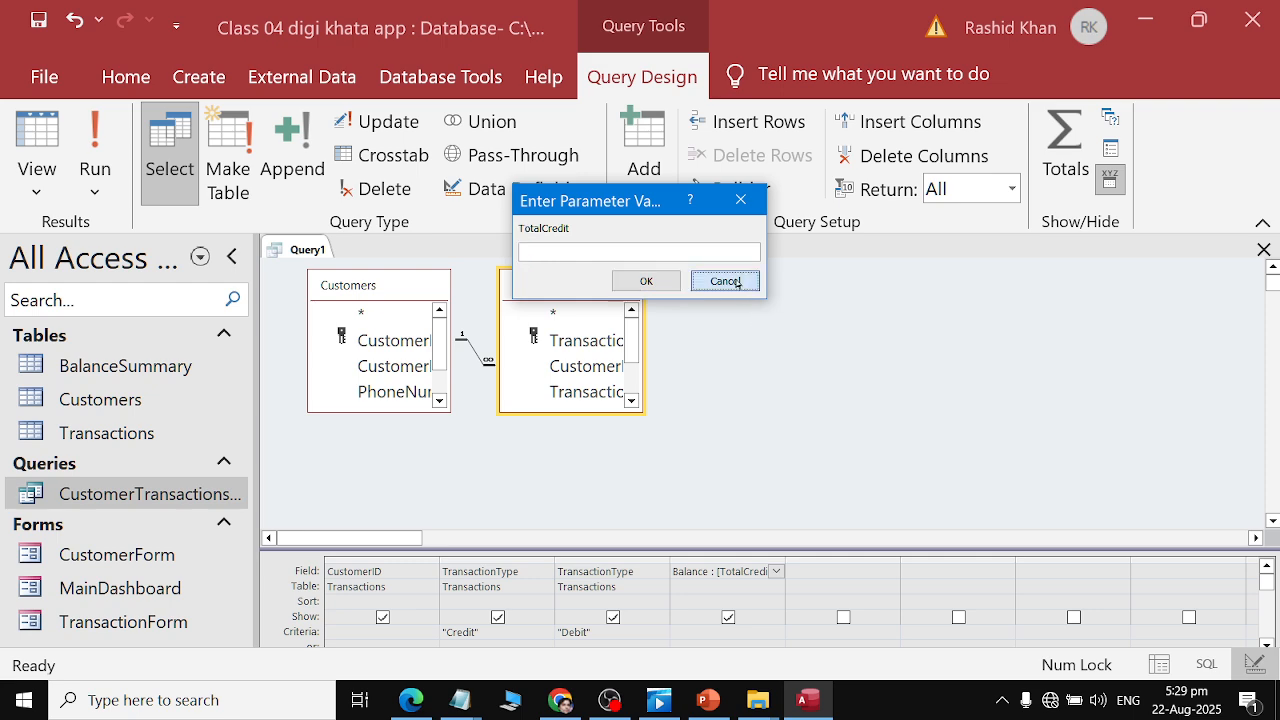
Review the Balance Query instructions in the assignment PDF.
key(alt+Tab)
key(alt+Tab)
key(alt+Tab)
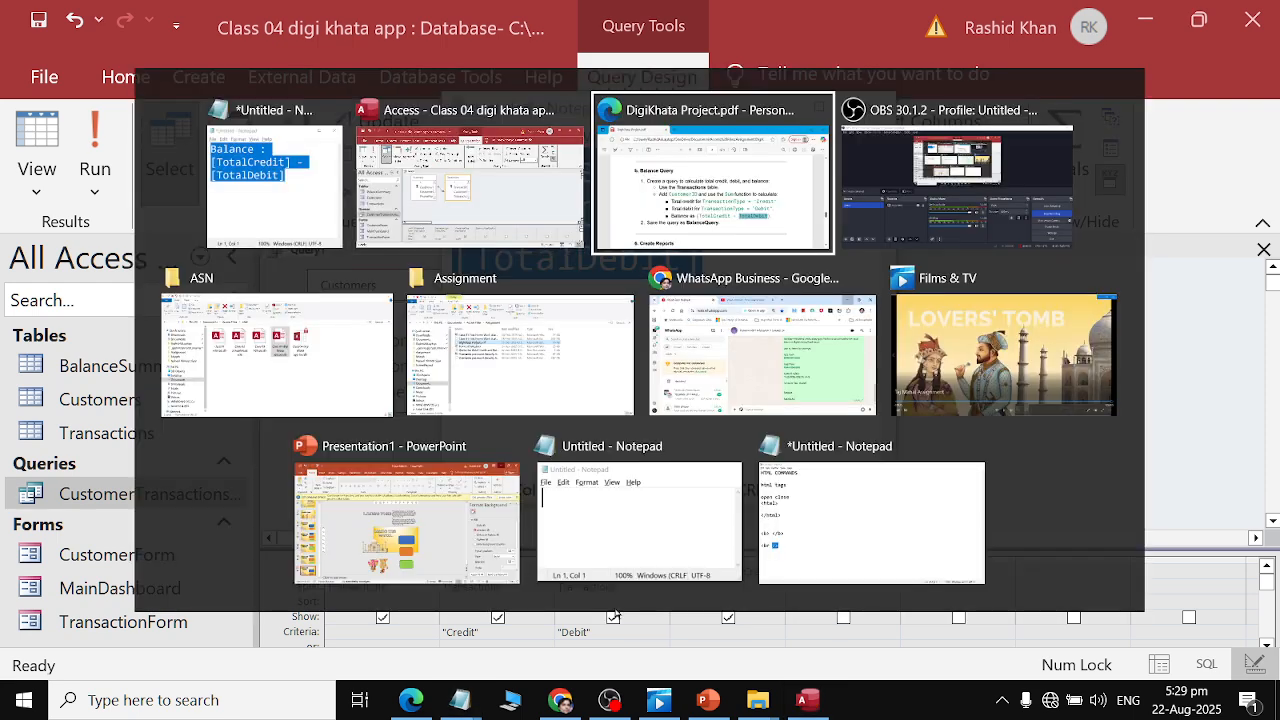
scroll(624, 470, down, 1)
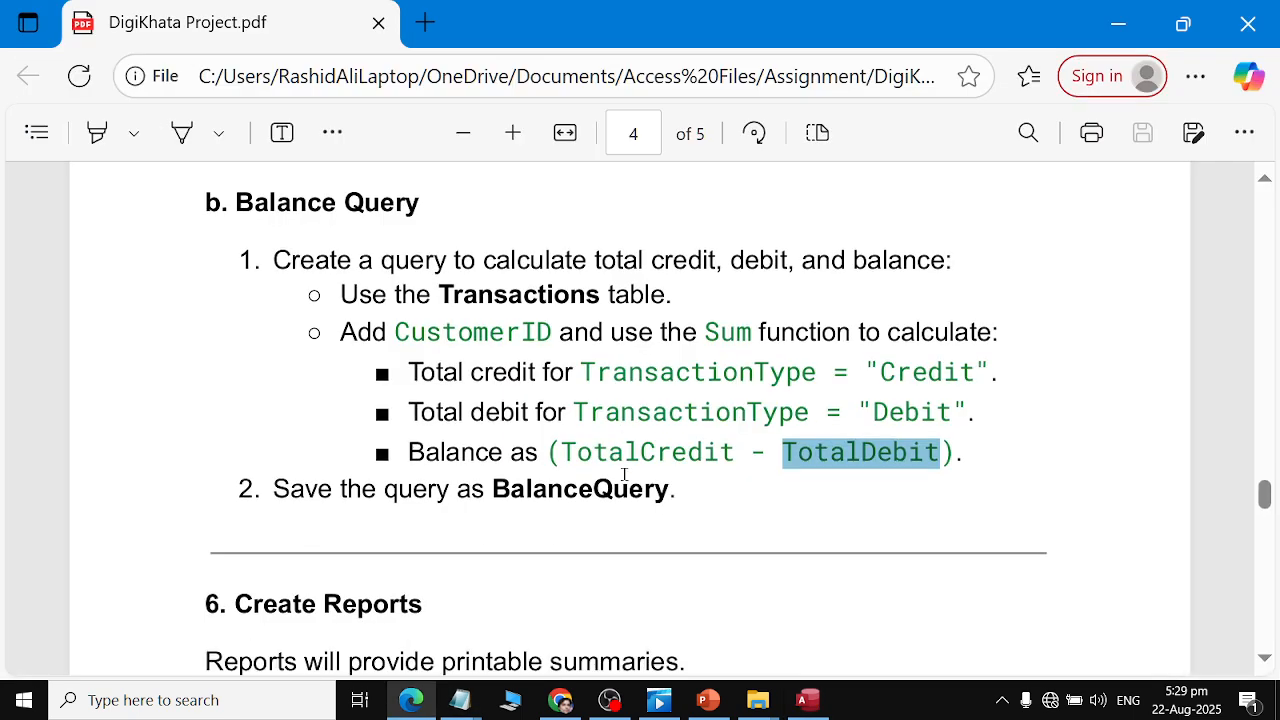
key(alt+Tab)
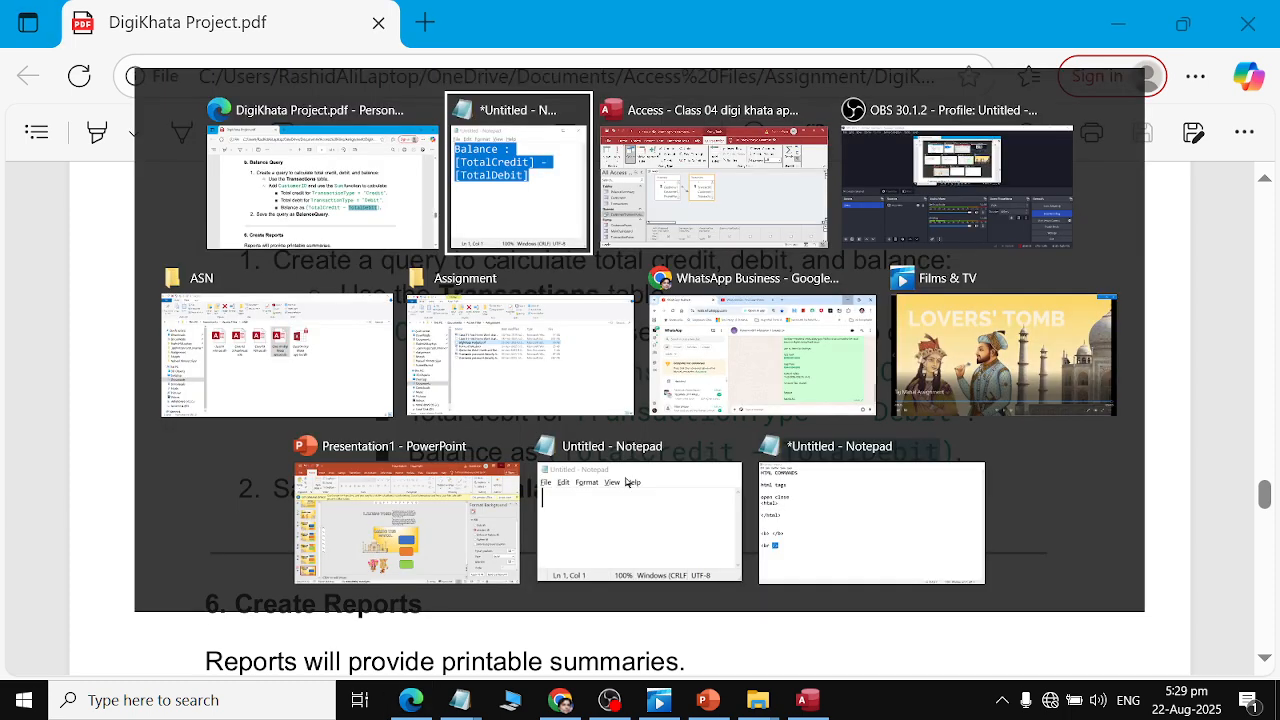
key(alt+Tab)
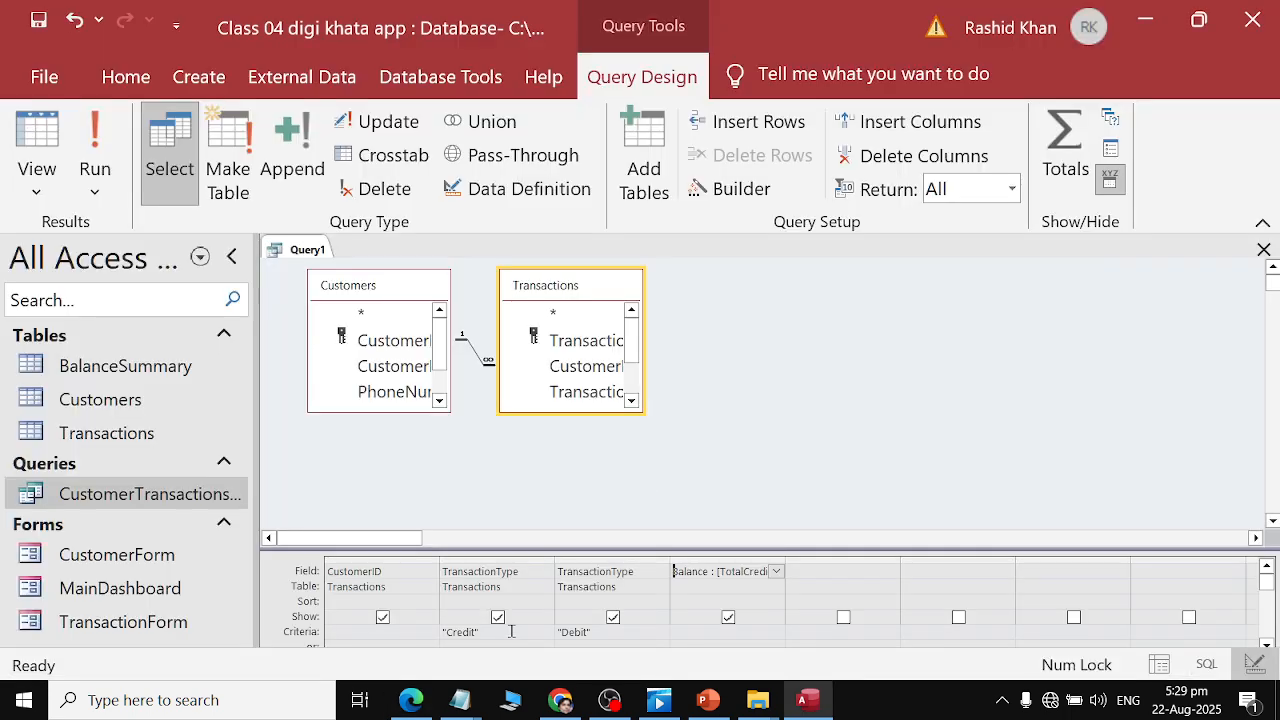
Enlarge the query design grid by moving the divider between the table pane and the grid upward.
click(511, 631)
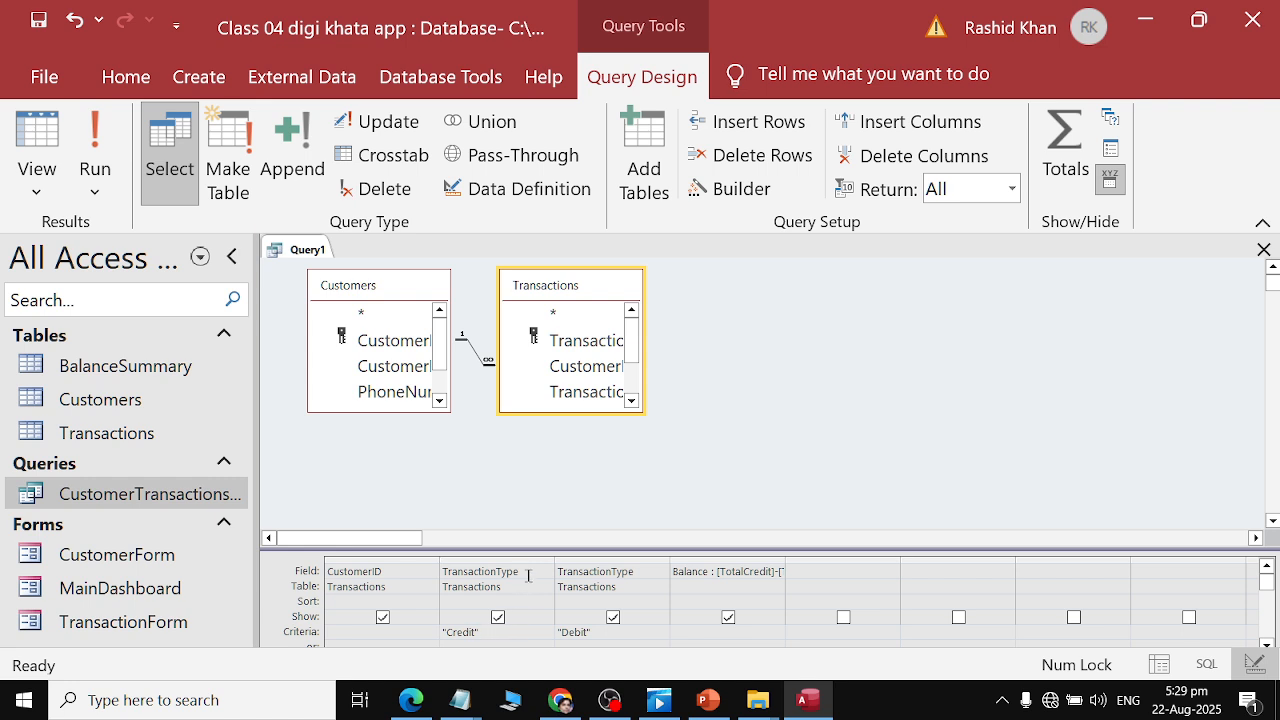
scroll(531, 577, down, 3)
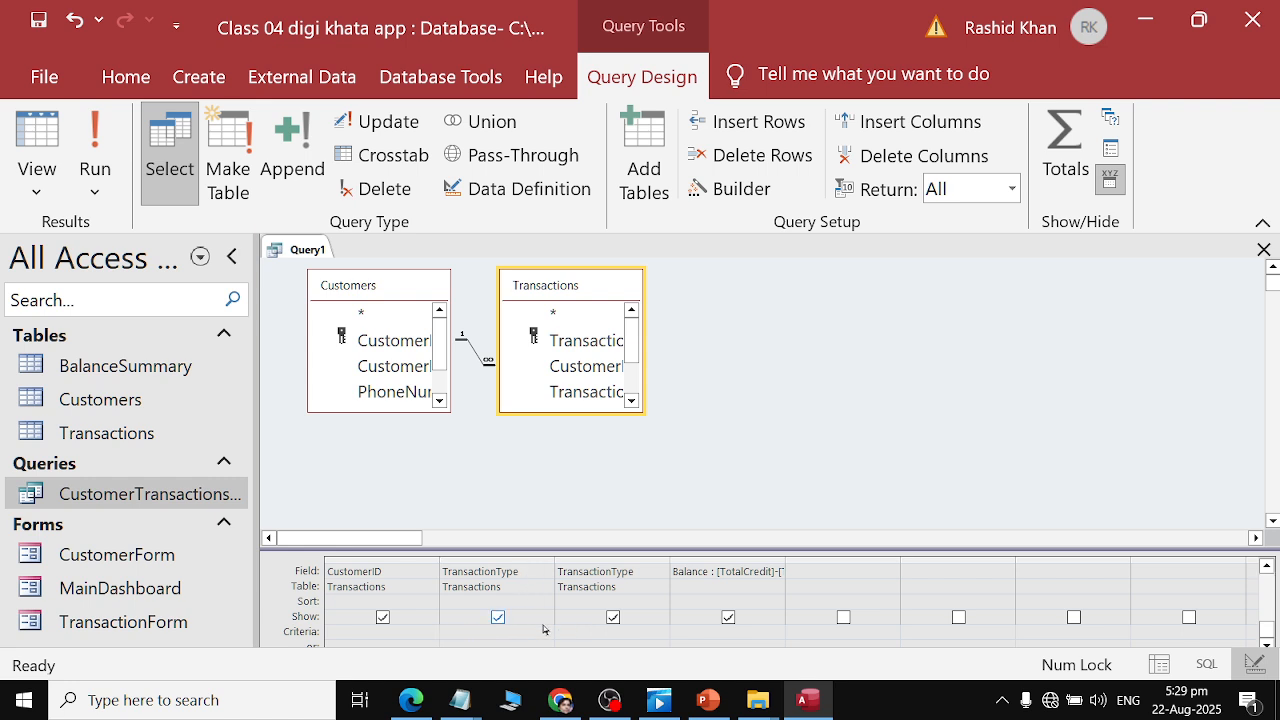
scroll(543, 628, up, 3)
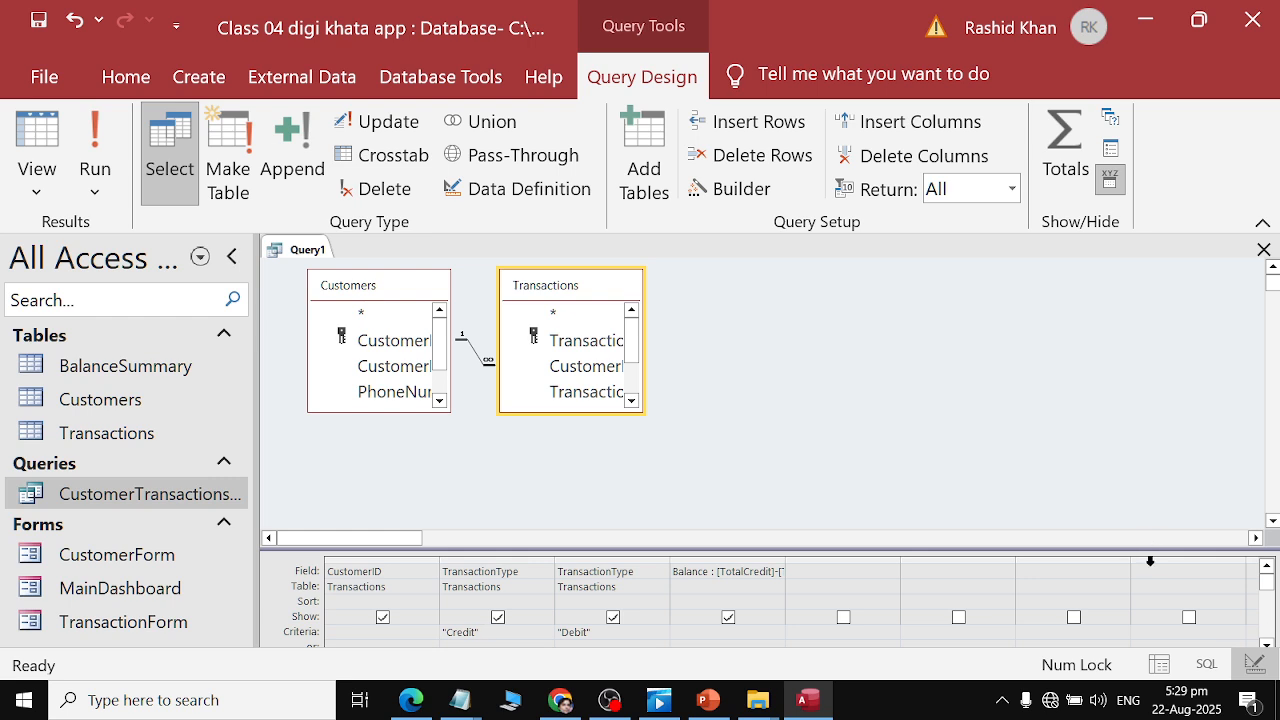
drag(1140, 549, 1140, 431)
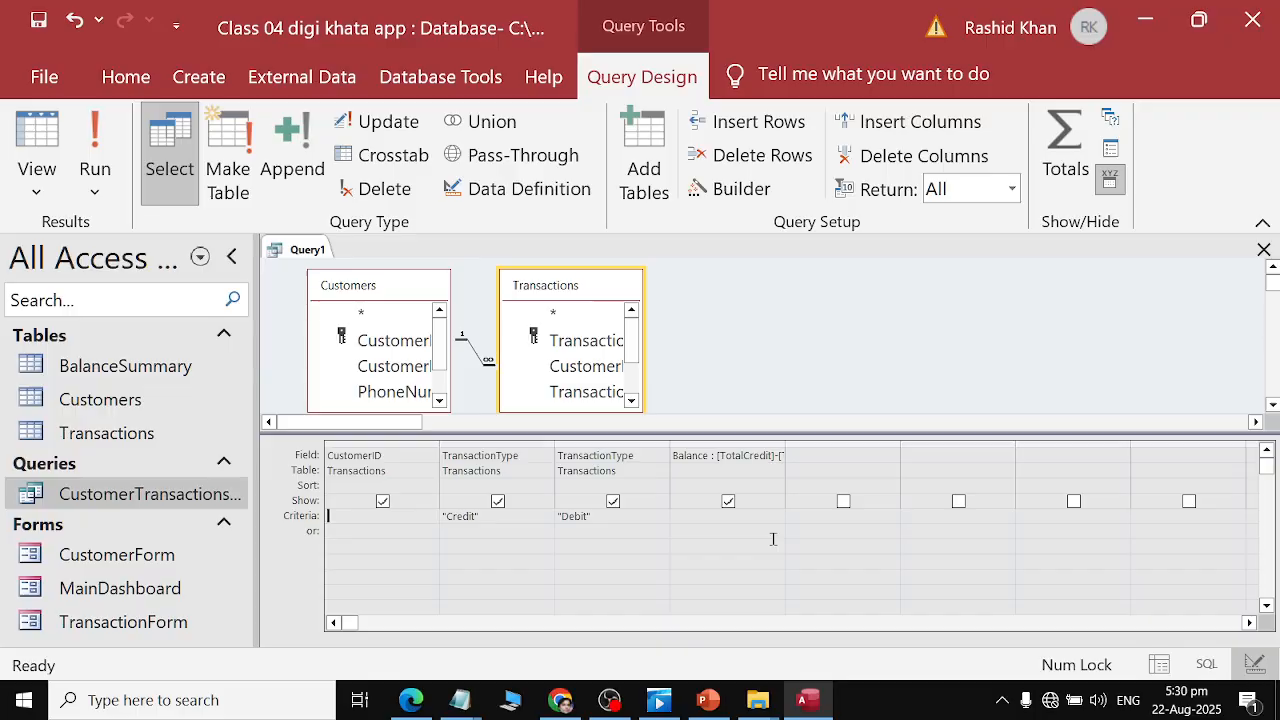
Copy TransactionType = "Credit" from the assignment PDF and paste it over the second column's field.
key(alt+Tab)
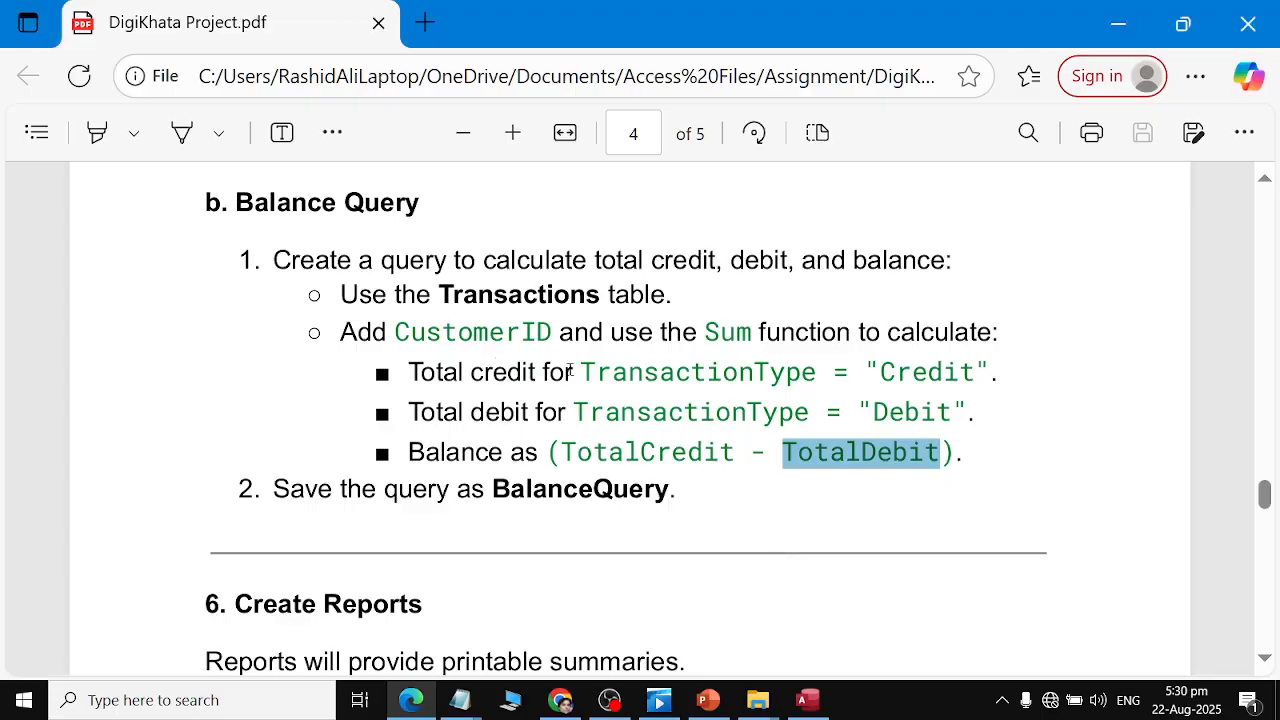
drag(570, 371, 991, 360)
key(ctrl+c)
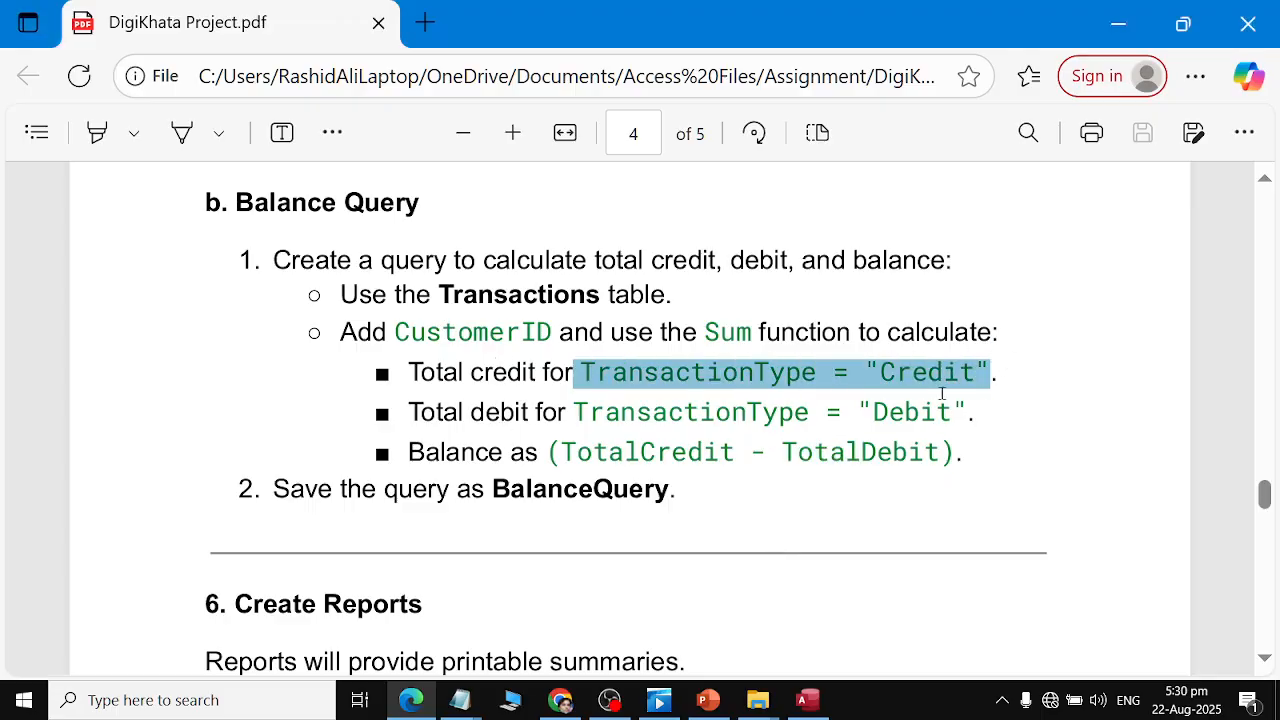
key(alt+Tab)
click(542, 458)
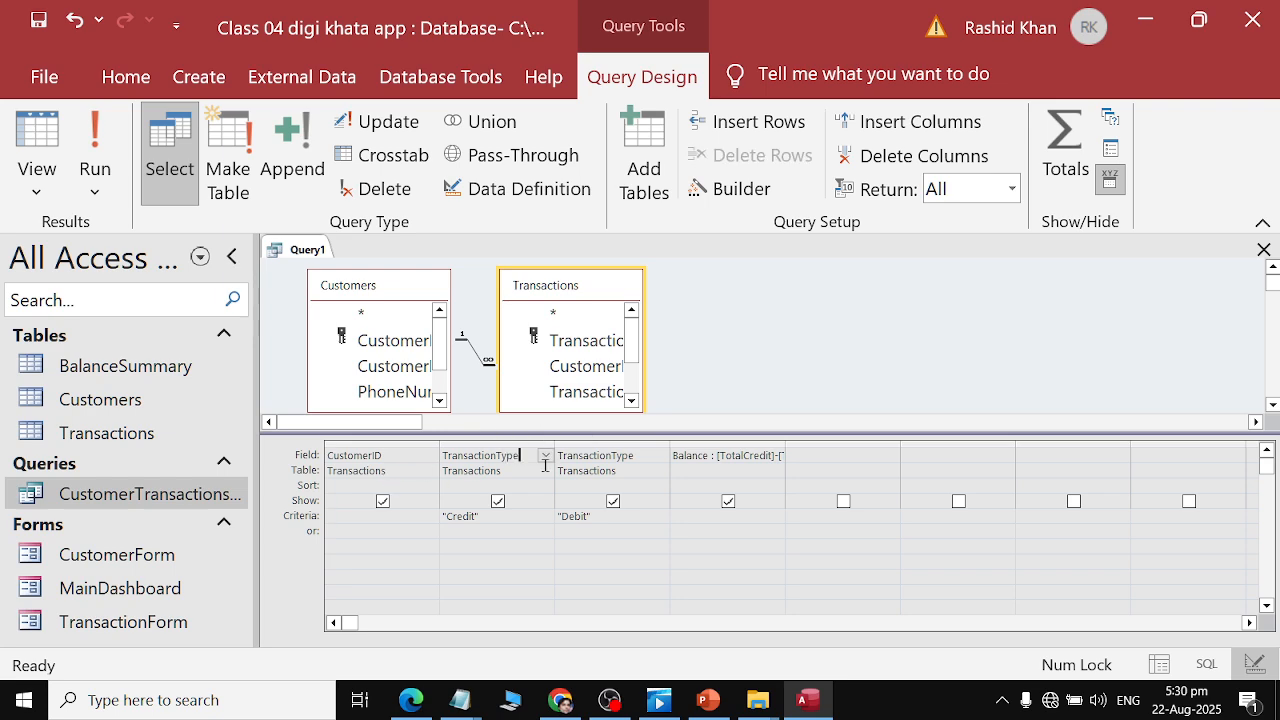
drag(522, 460, 403, 455)
key(ctrl+v)
key(Down)
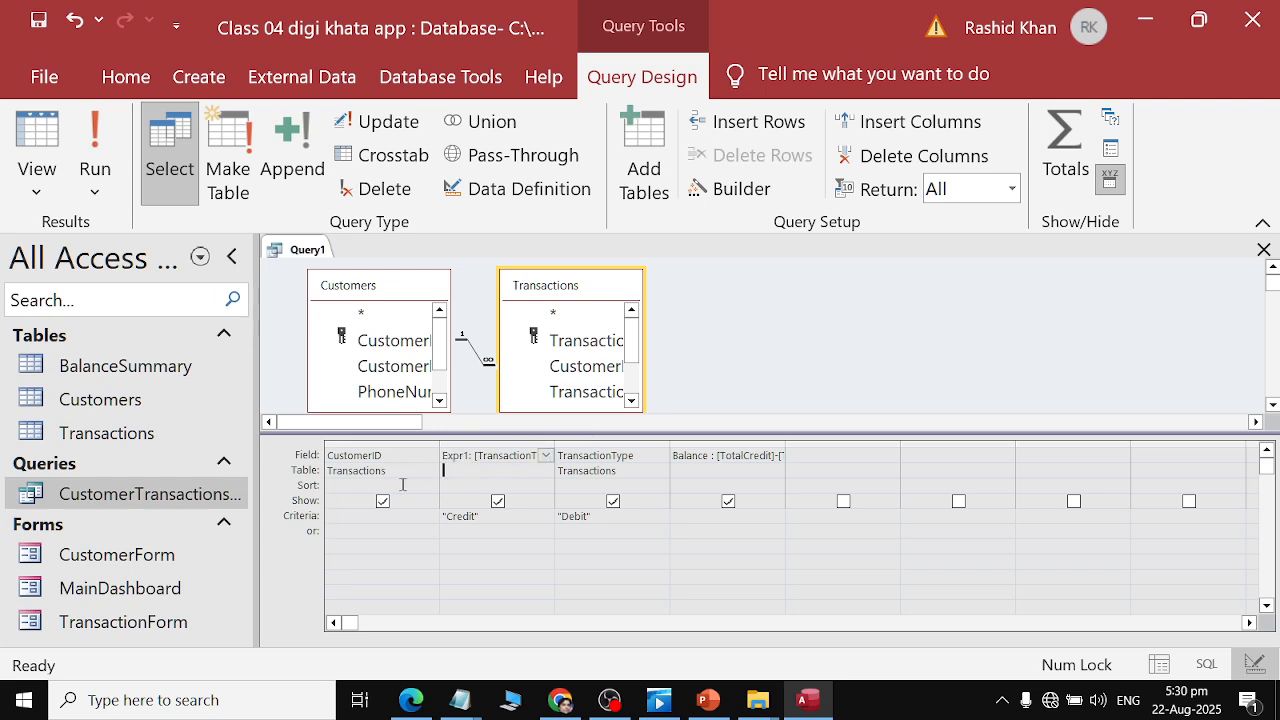
Copy TransactionType = "Debit" from the PDF and paste it over the third column's field.
key(alt+Tab)
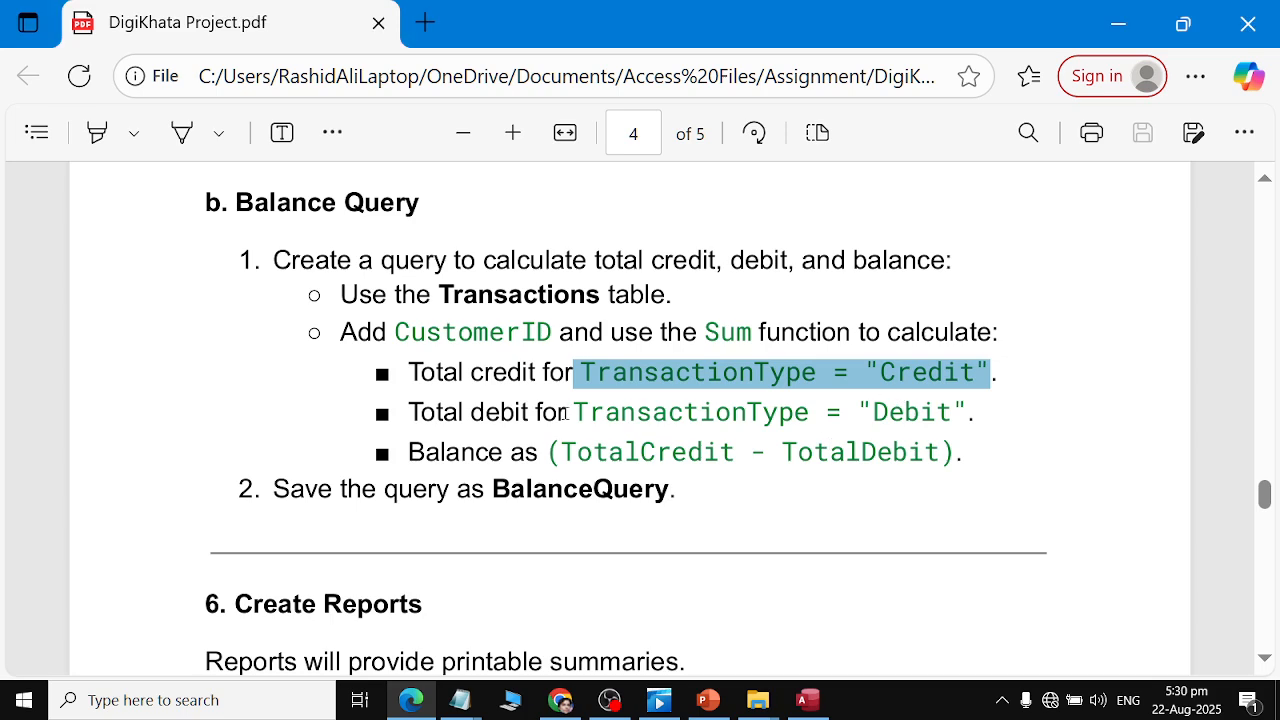
drag(574, 414, 999, 432)
key(ctrl+c)
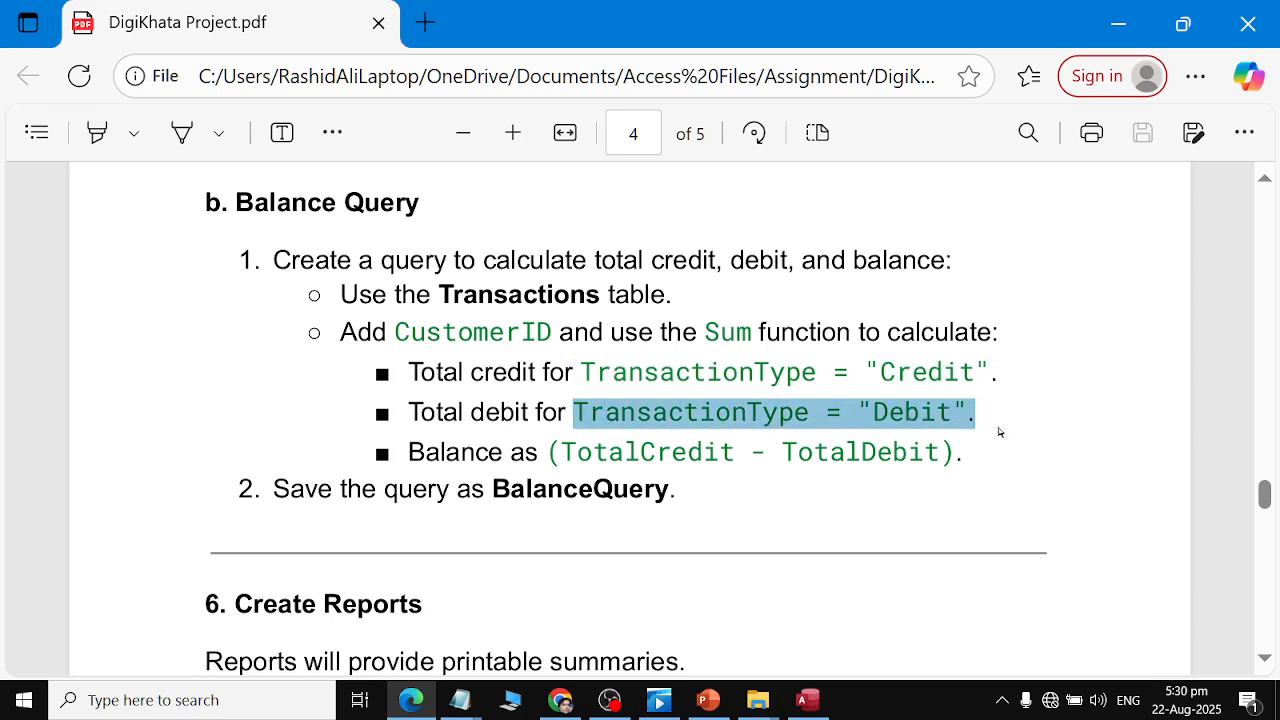
key(alt+Tab)
click(640, 456)
drag(648, 455, 538, 455)
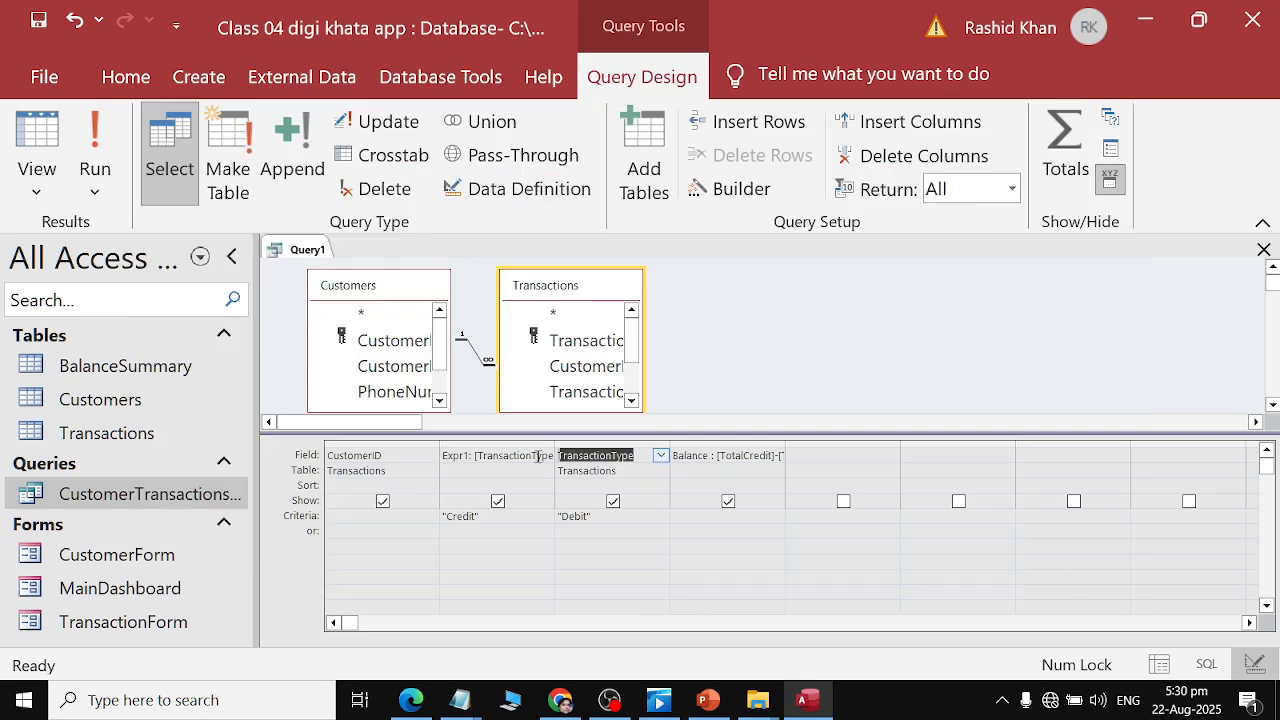
key(ctrl+v)
click(631, 476)
click(604, 412)
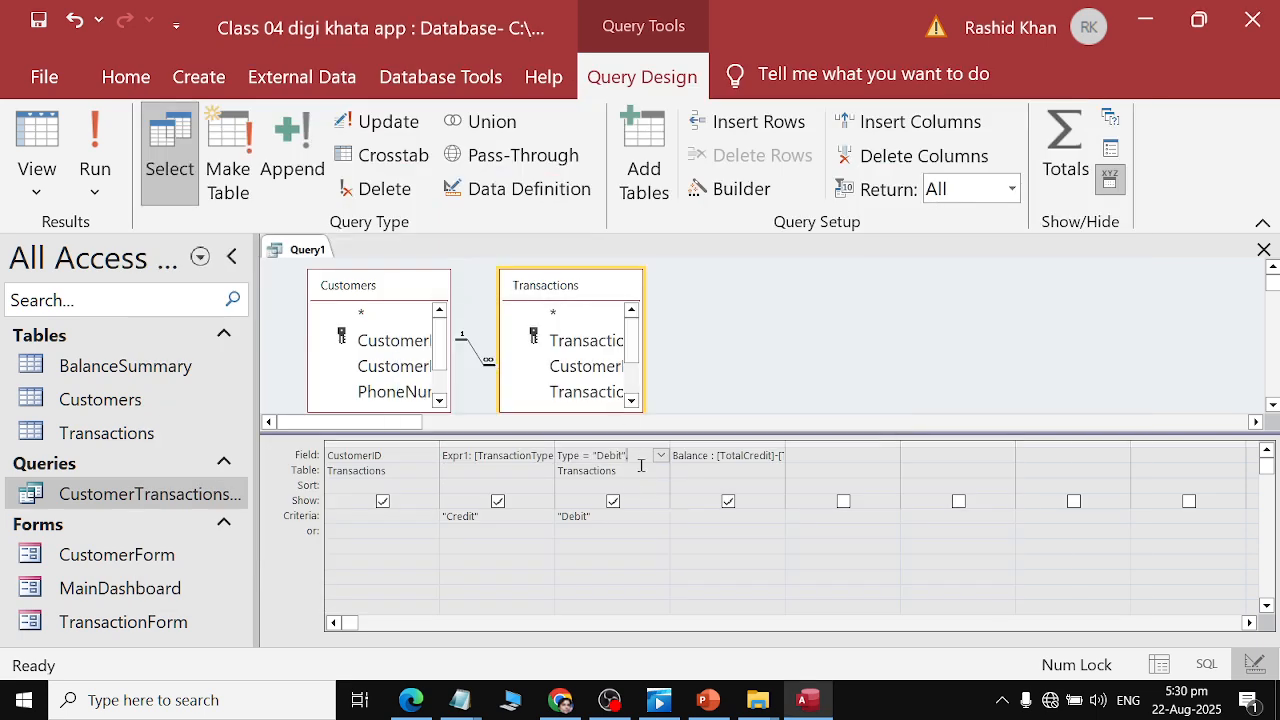
click(641, 466)
click(656, 463)
key(Return)
click(661, 471)
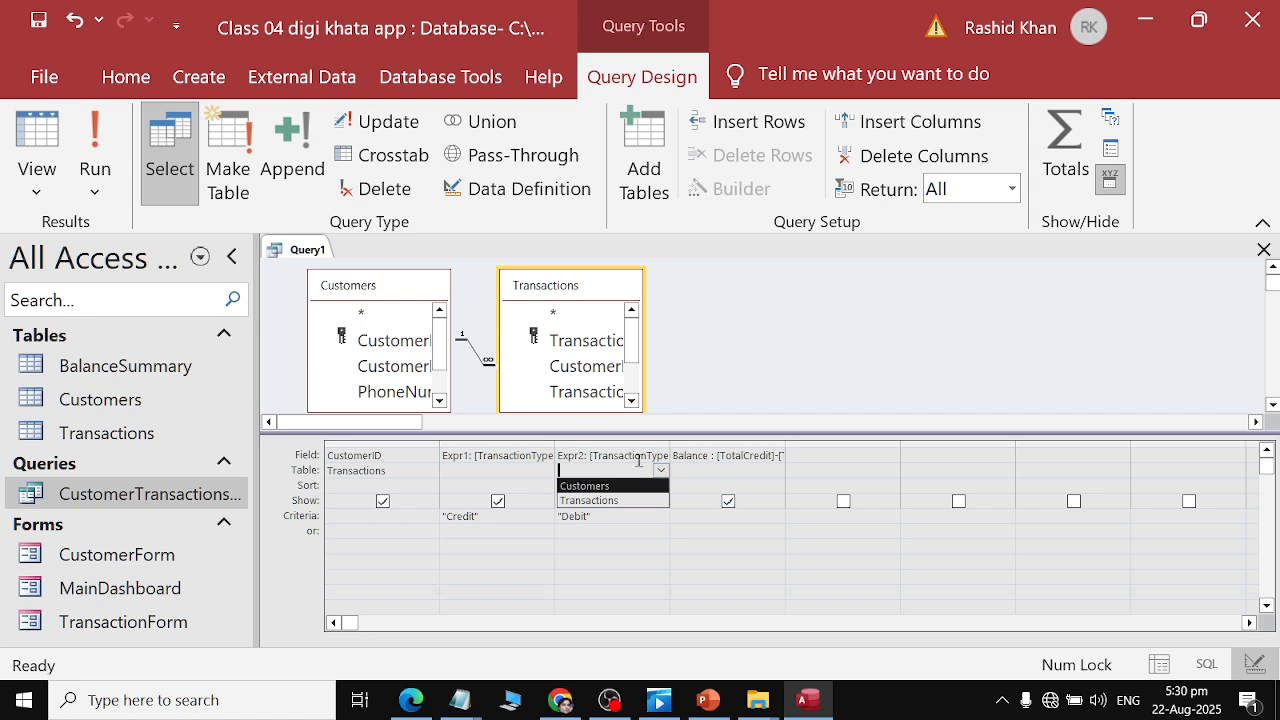
click(694, 591)
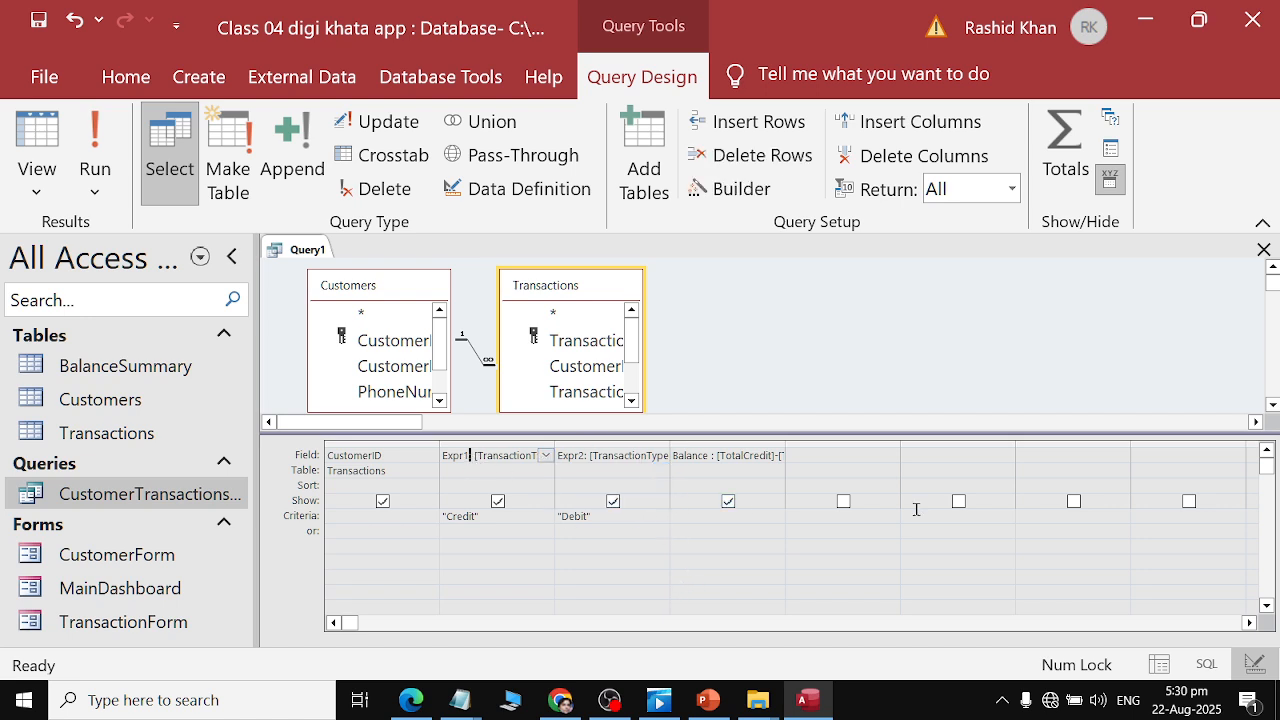
key(alt+Tab)
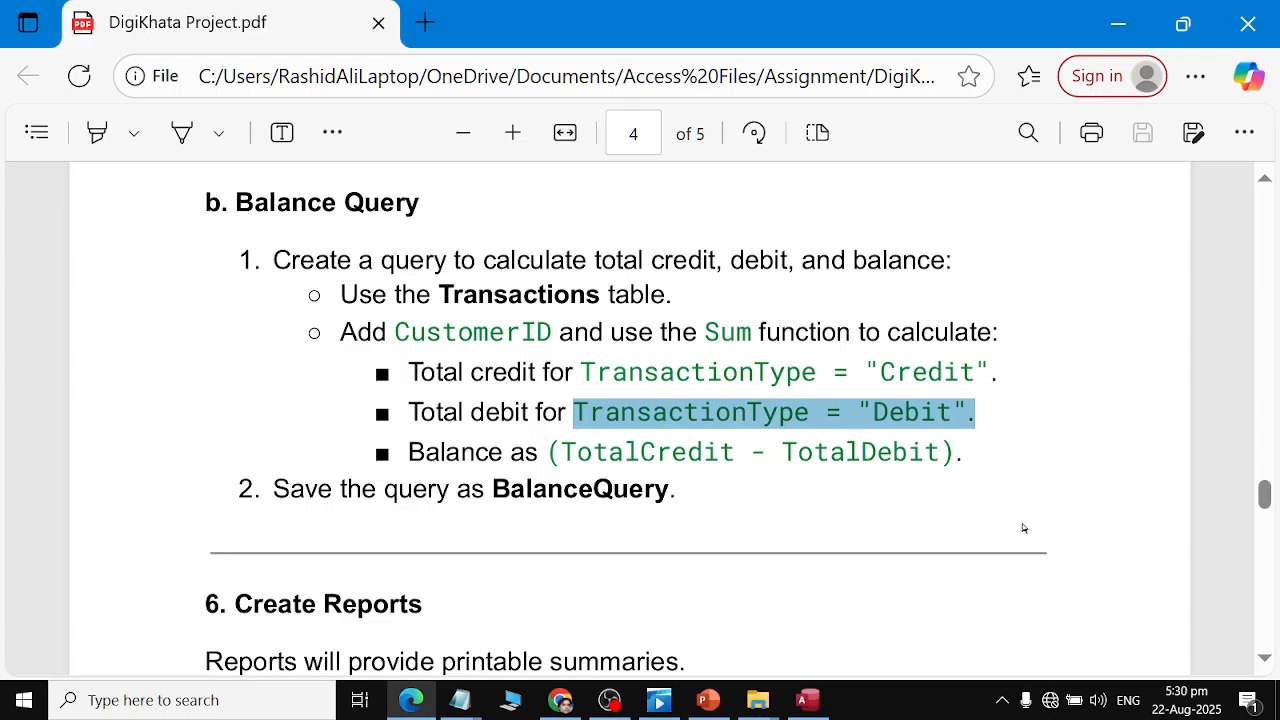
key(alt+Tab)
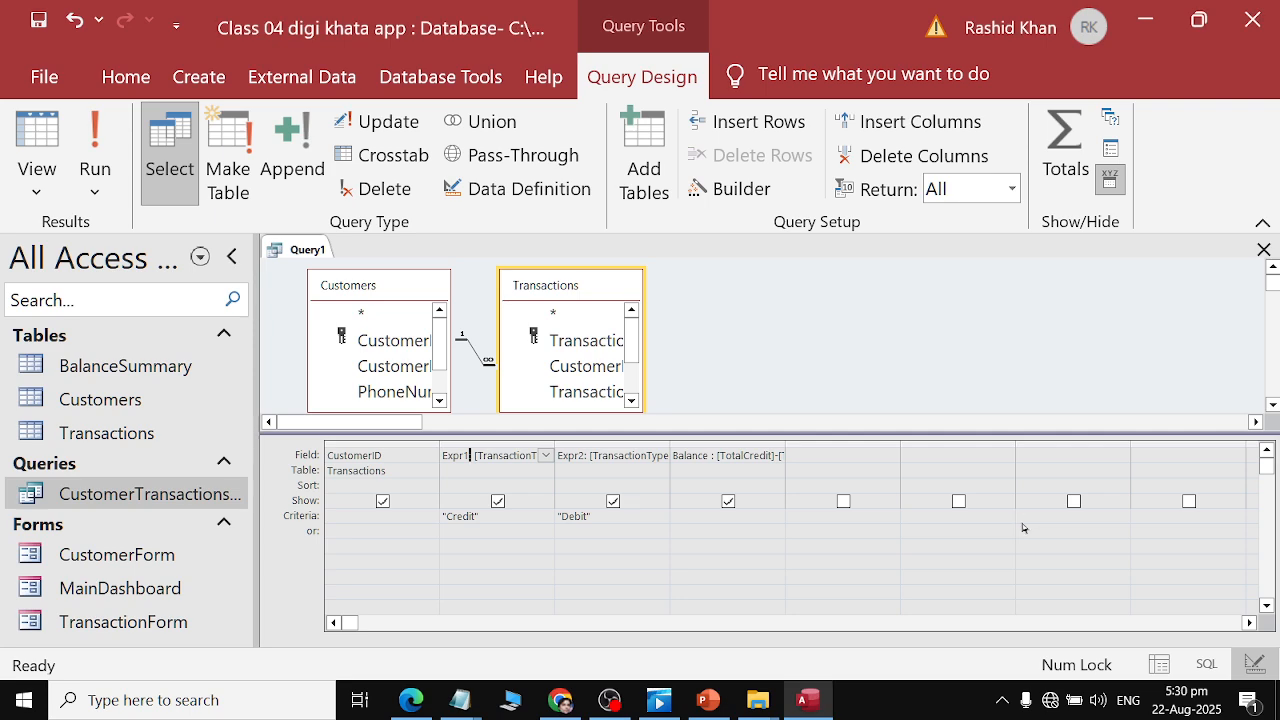
key(alt+Tab)
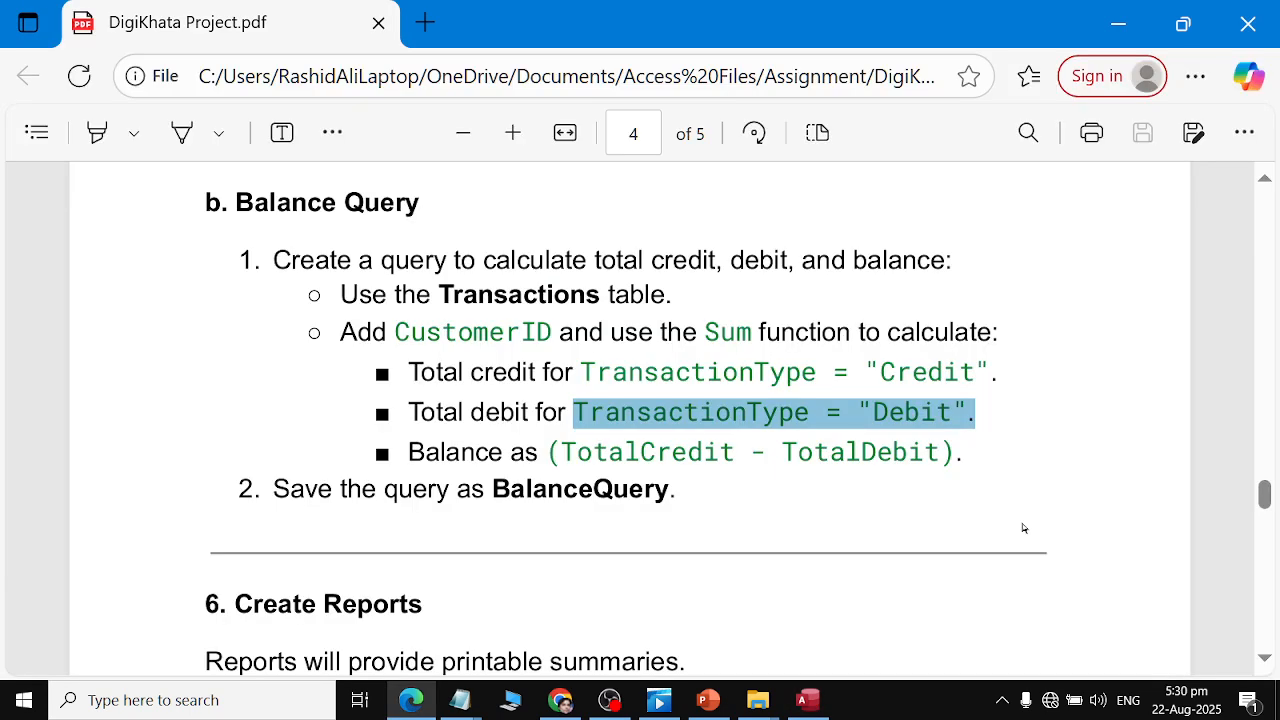
key(alt+Tab)
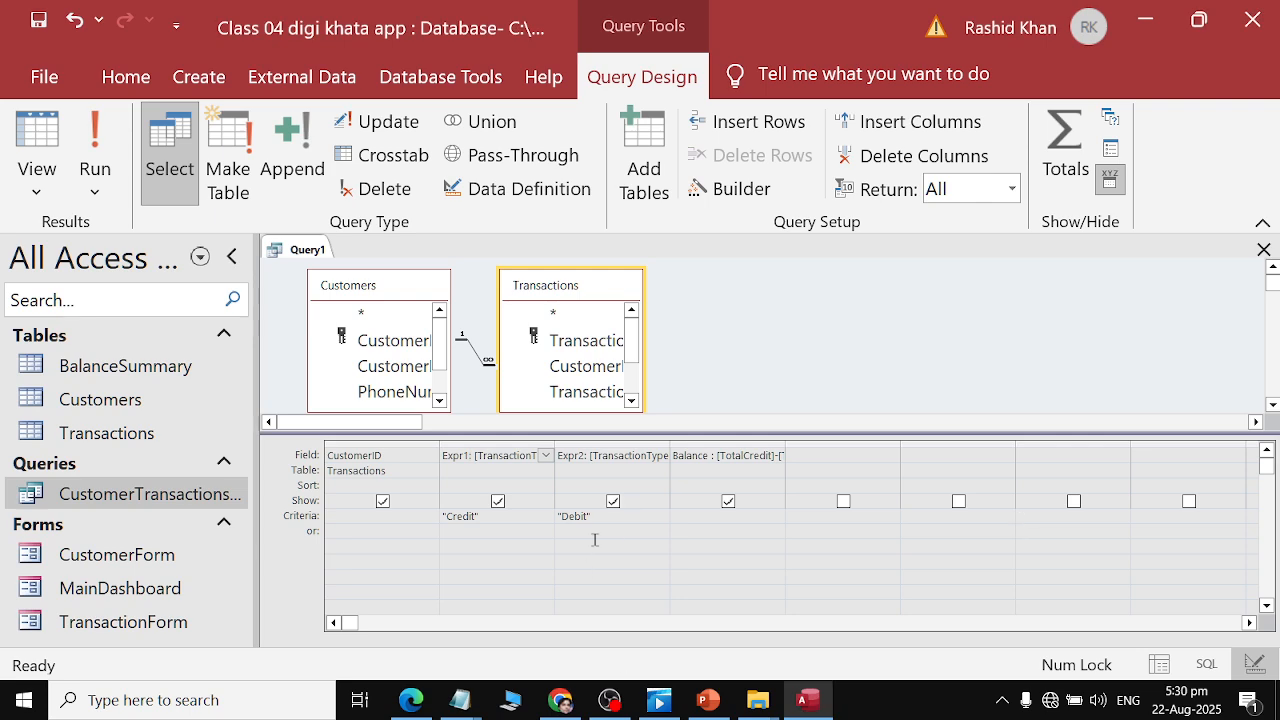
Delete the "Debit" criteria in the third column and run the query, accepting the parameter prompt.
drag(596, 515, 540, 523)
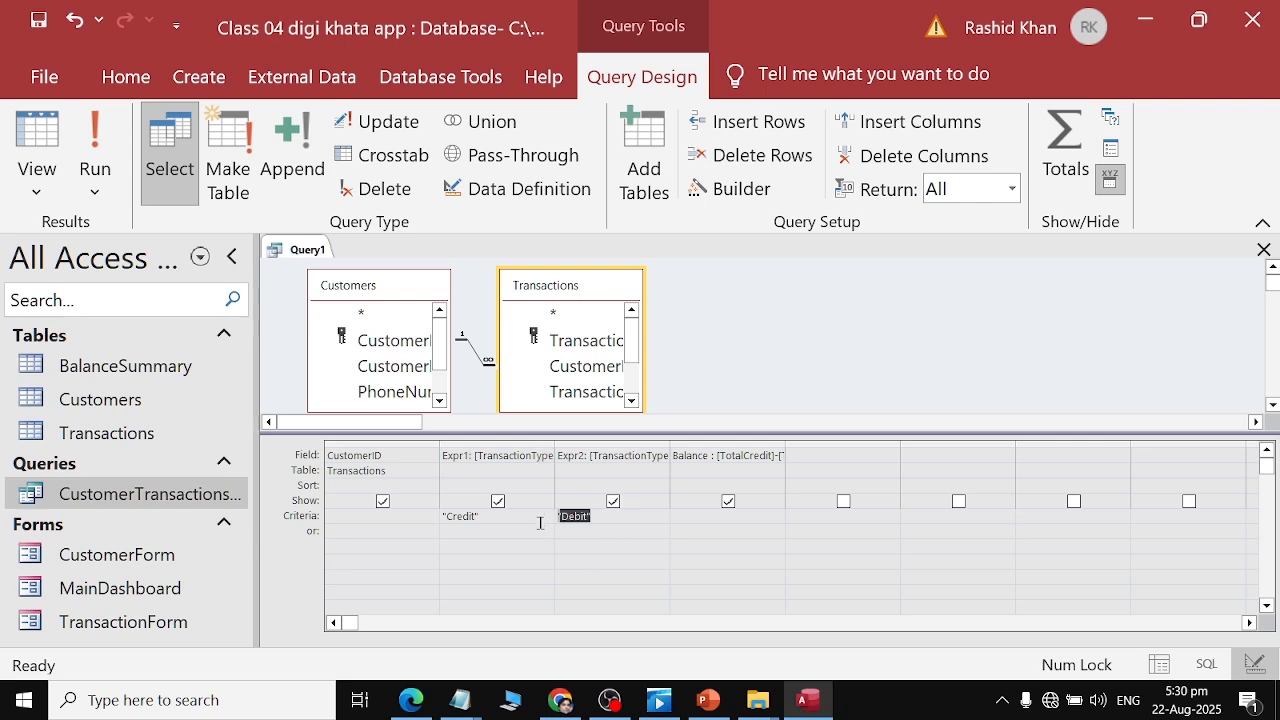
key(Delete)
key(alt+Tab)
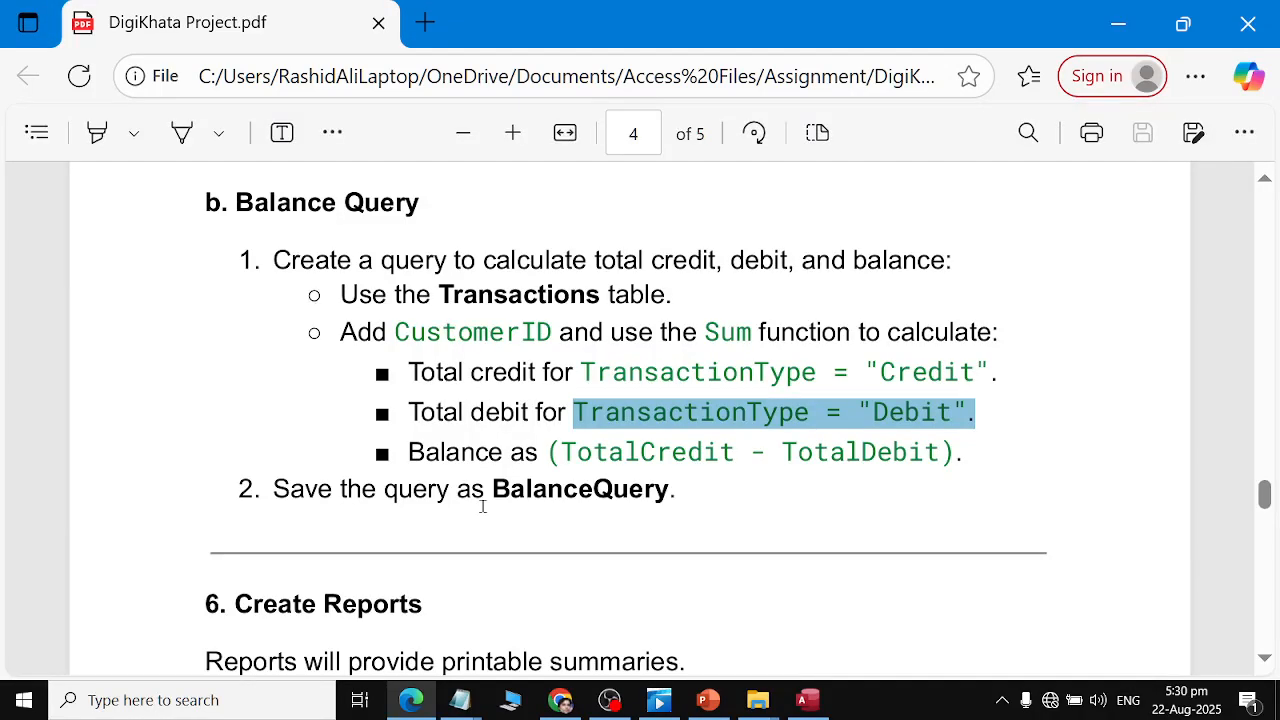
key(alt+Tab)
click(95, 140)
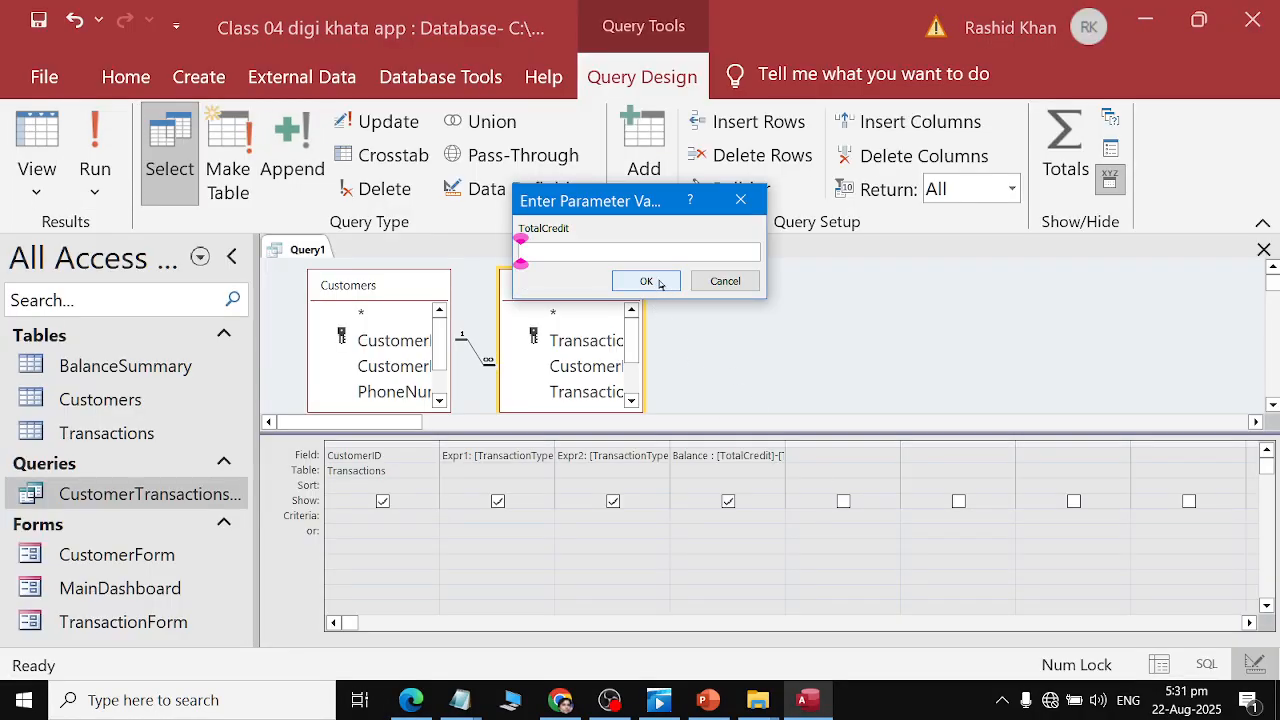
click(650, 282)
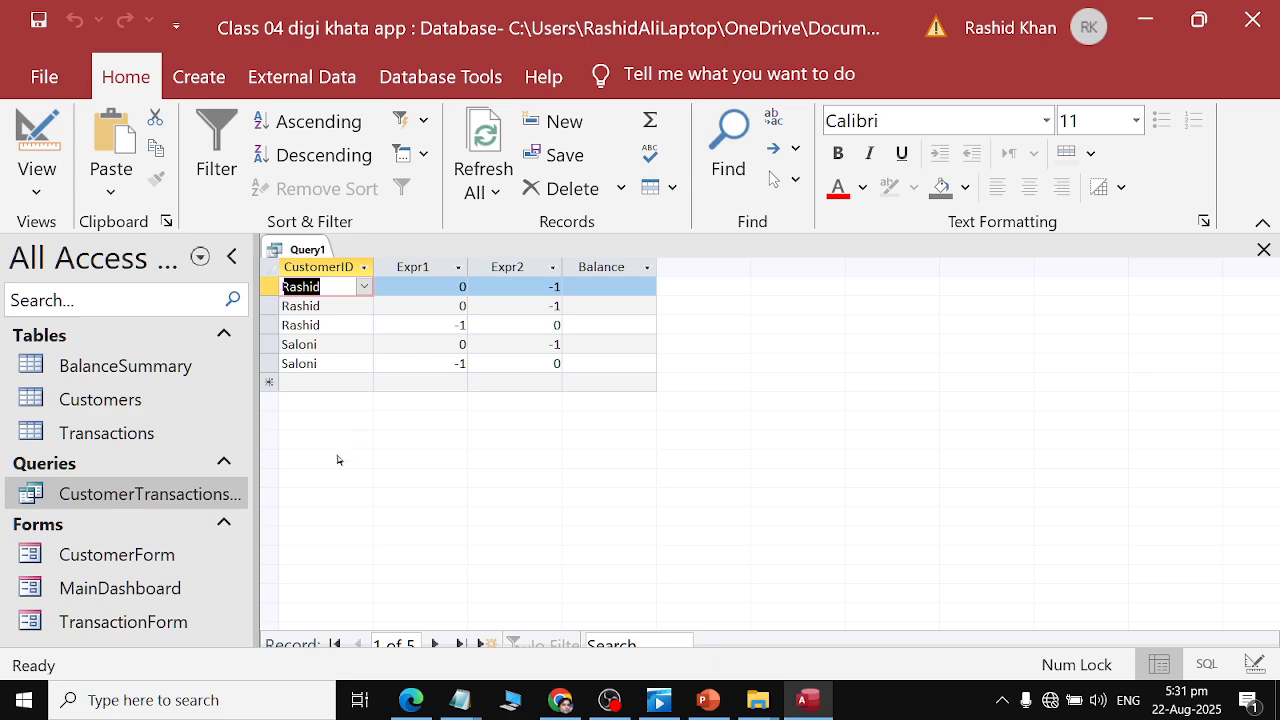
Return to Design view and turn off Show for the Balance column.
click(37, 180)
click(100, 349)
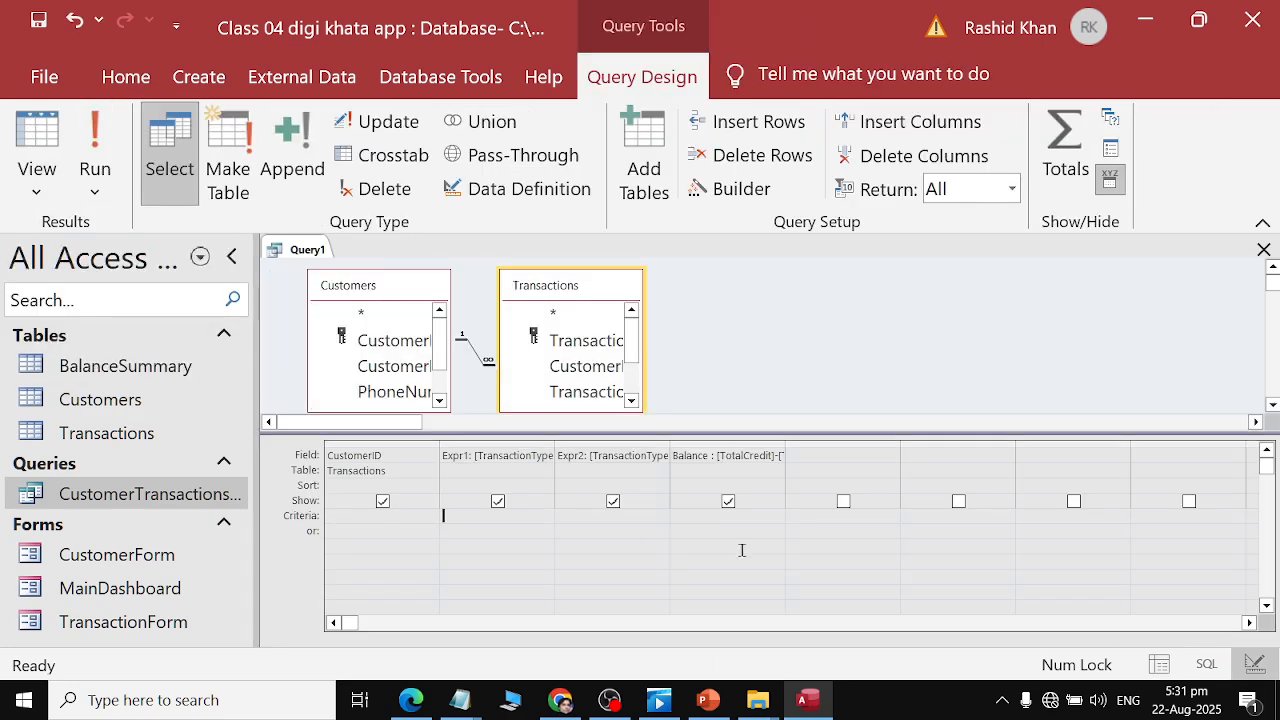
key(alt+Tab)
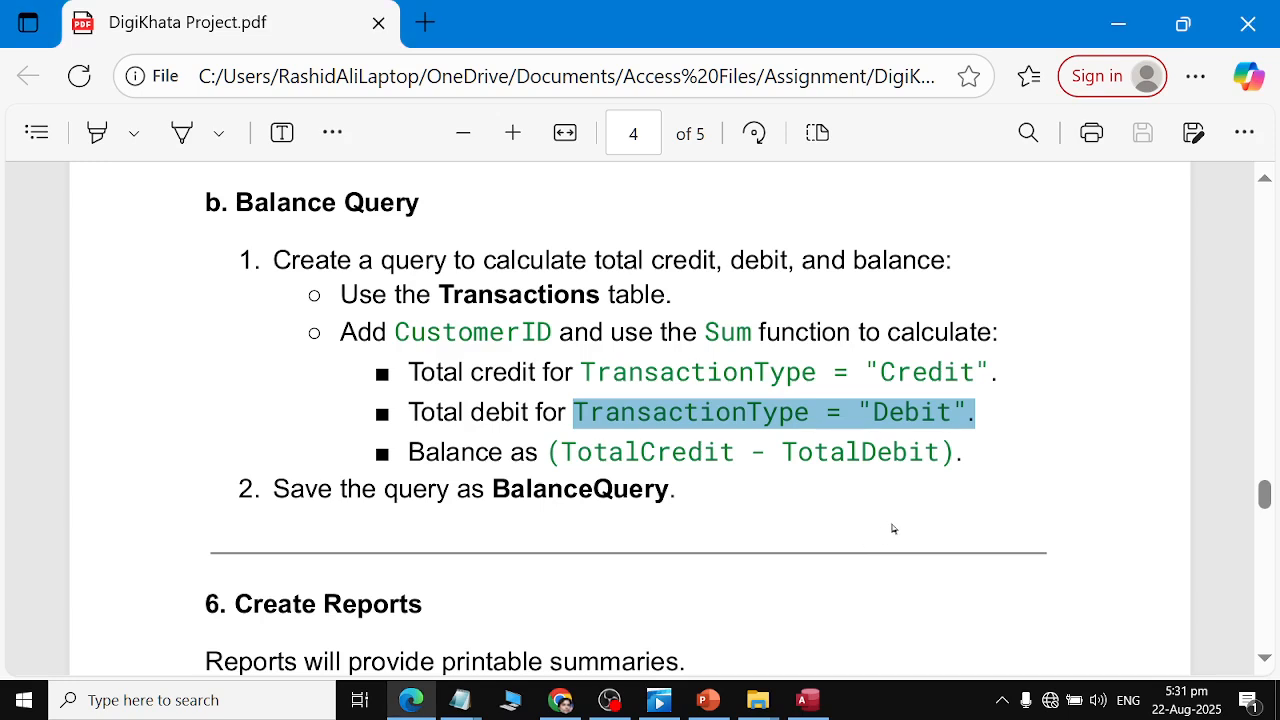
key(alt+Tab)
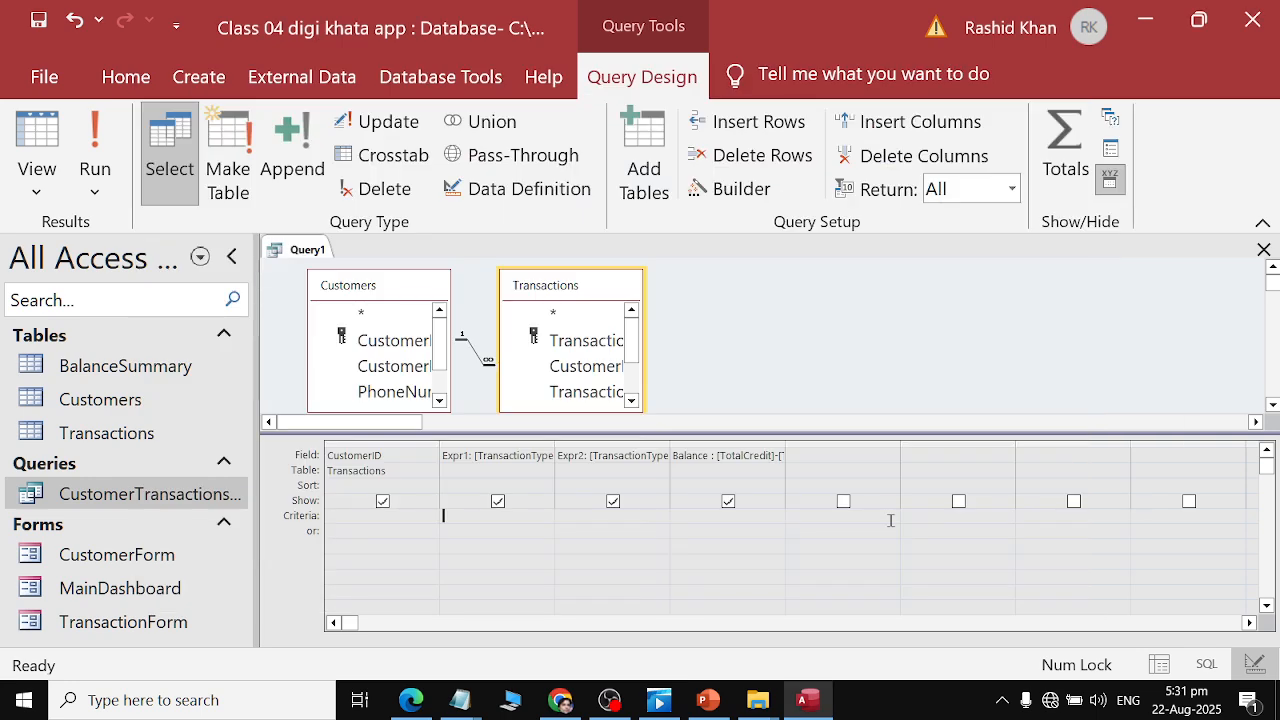
click(533, 455)
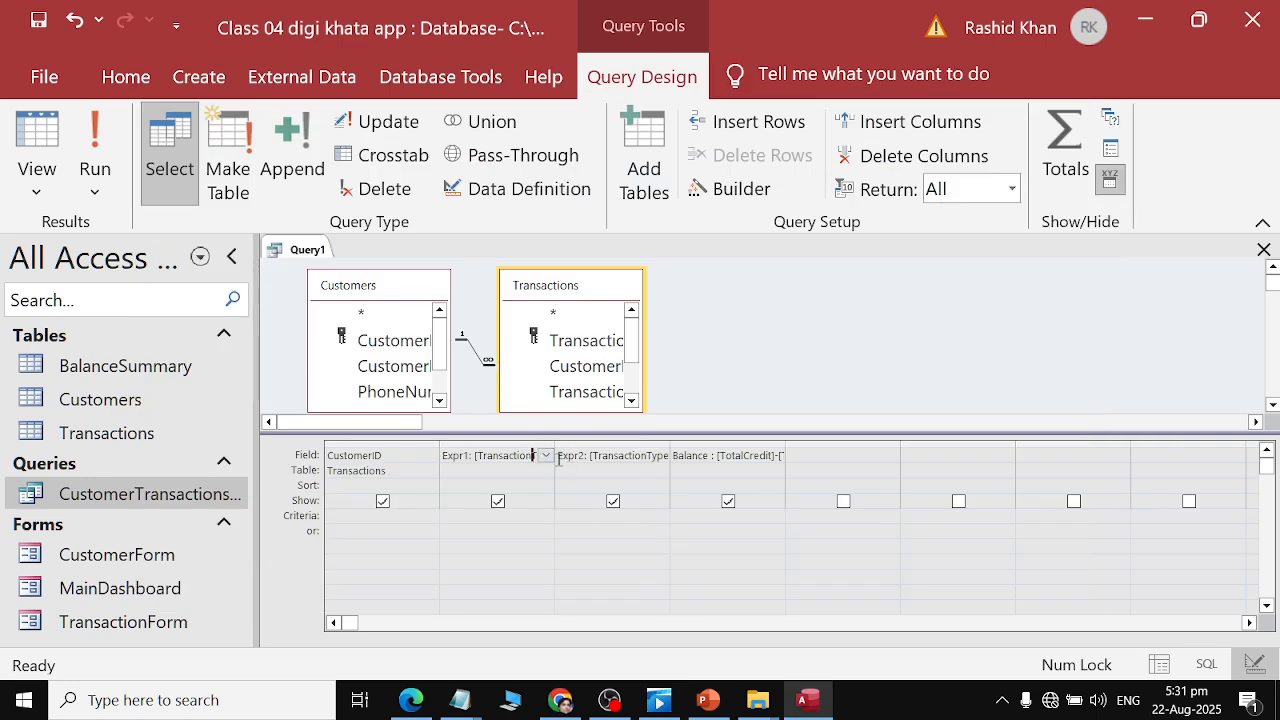
click(546, 456)
click(728, 501)
Set the second column back to the TransactionType field from the Transactions table.
click(527, 471)
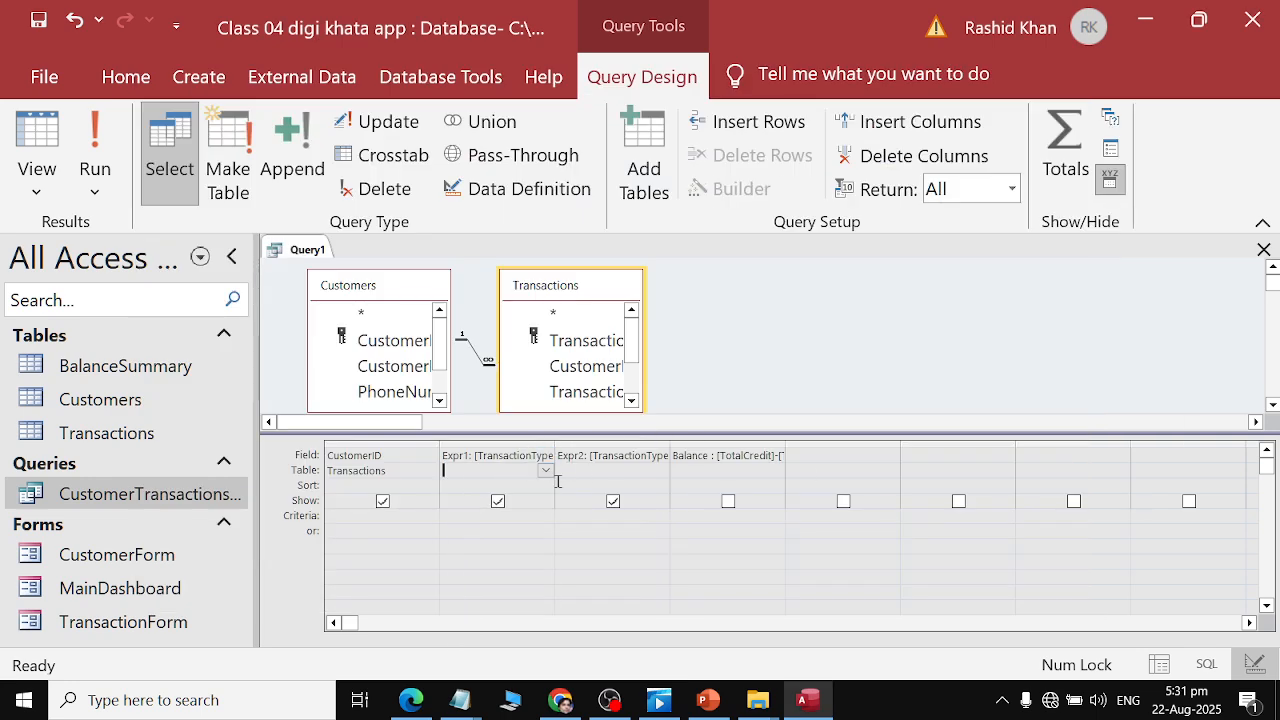
click(544, 474)
click(530, 500)
click(527, 458)
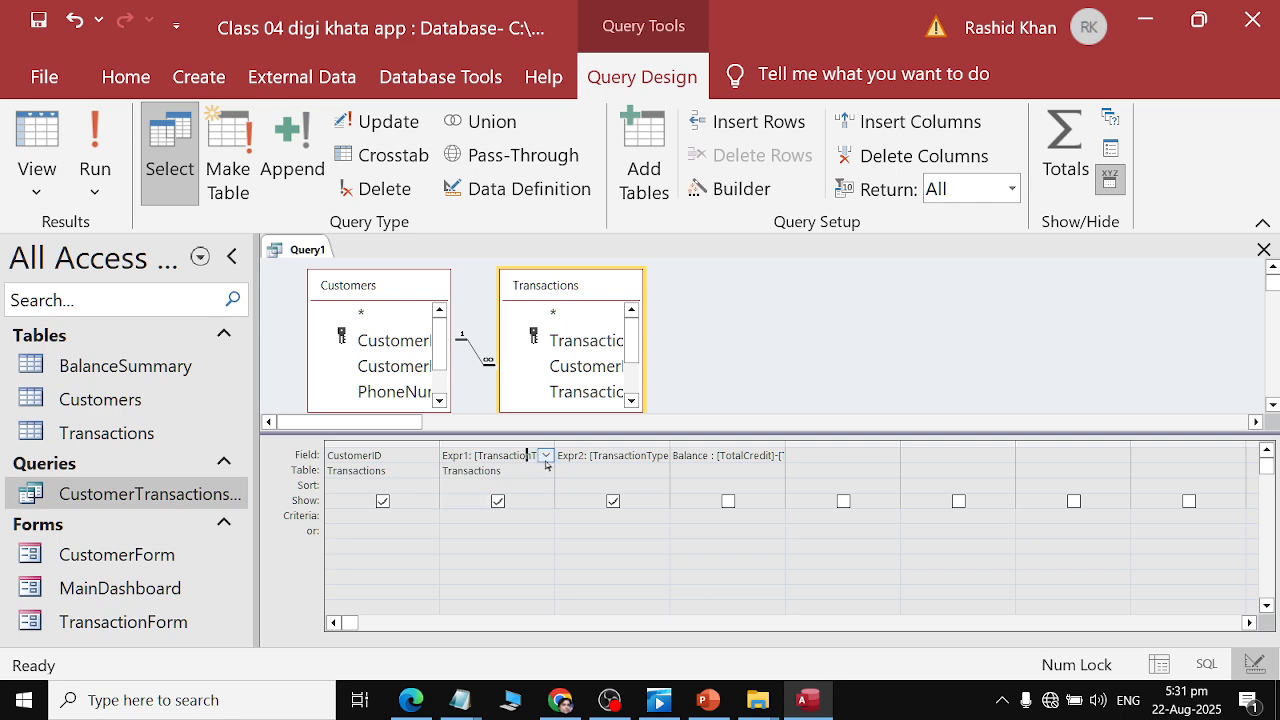
click(546, 456)
click(522, 511)
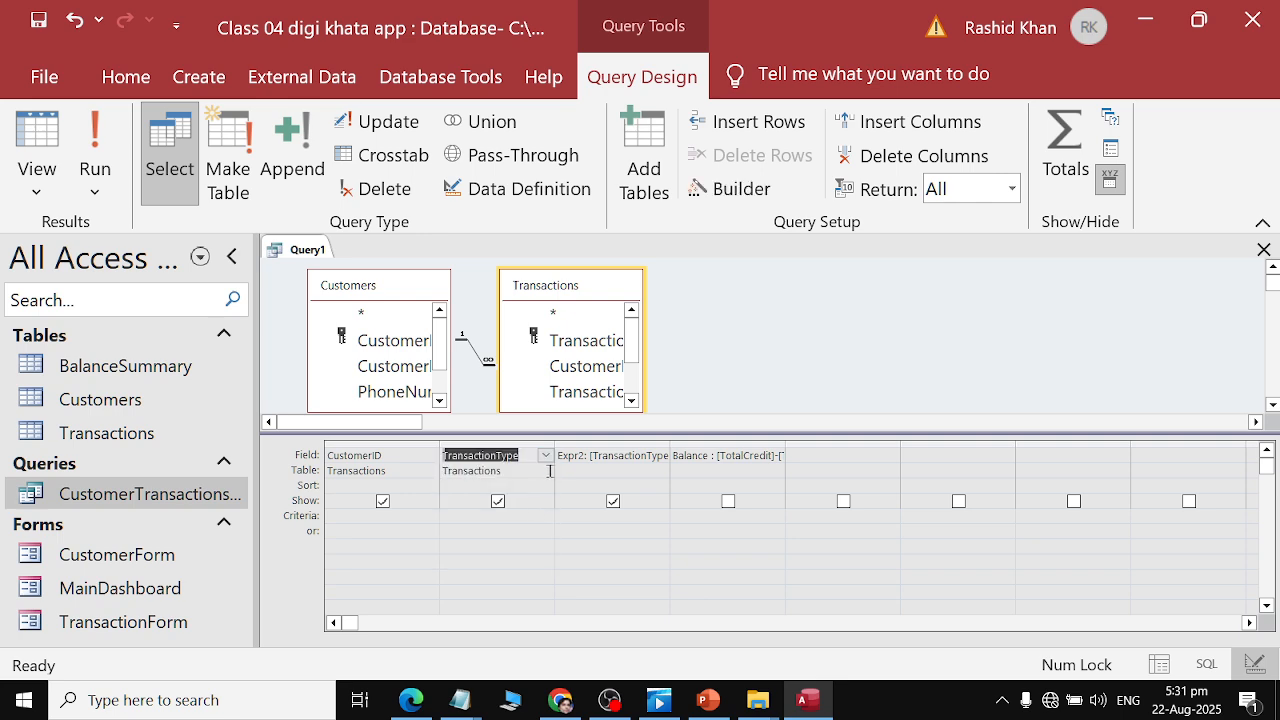
Paste TransactionType = "Debit" as the second column's criteria.
click(503, 516)
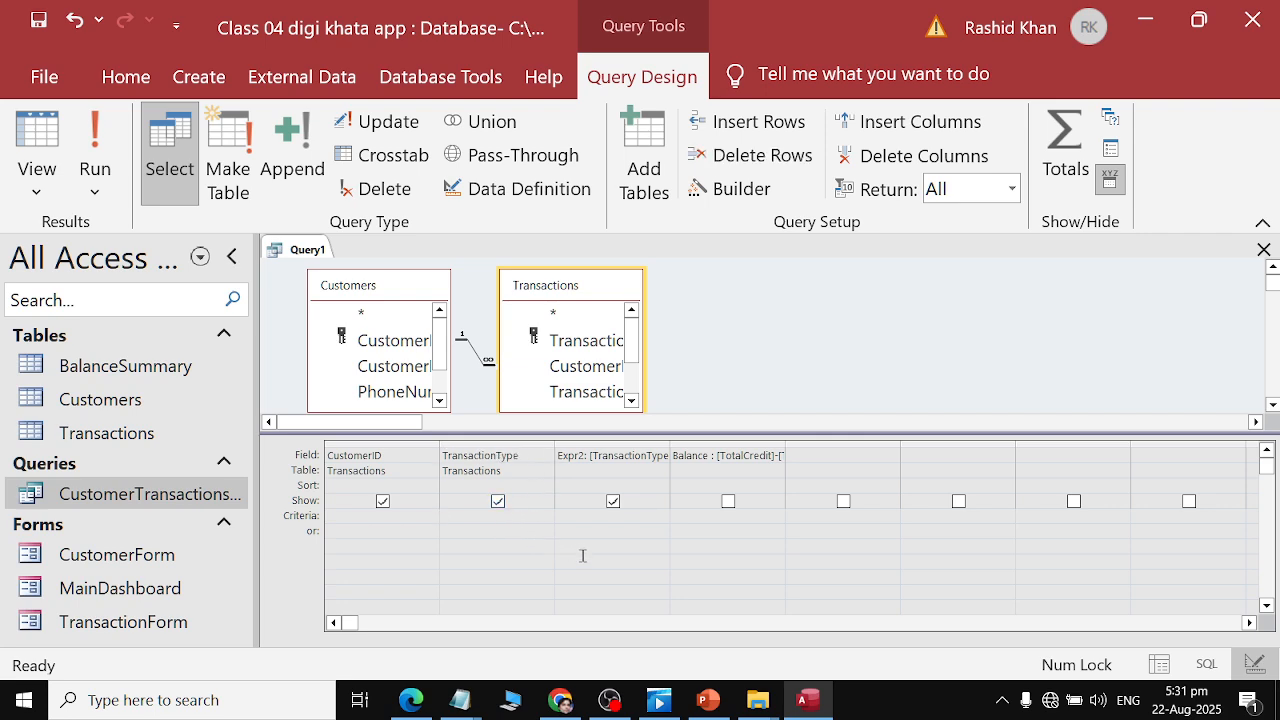
key(alt+Tab)
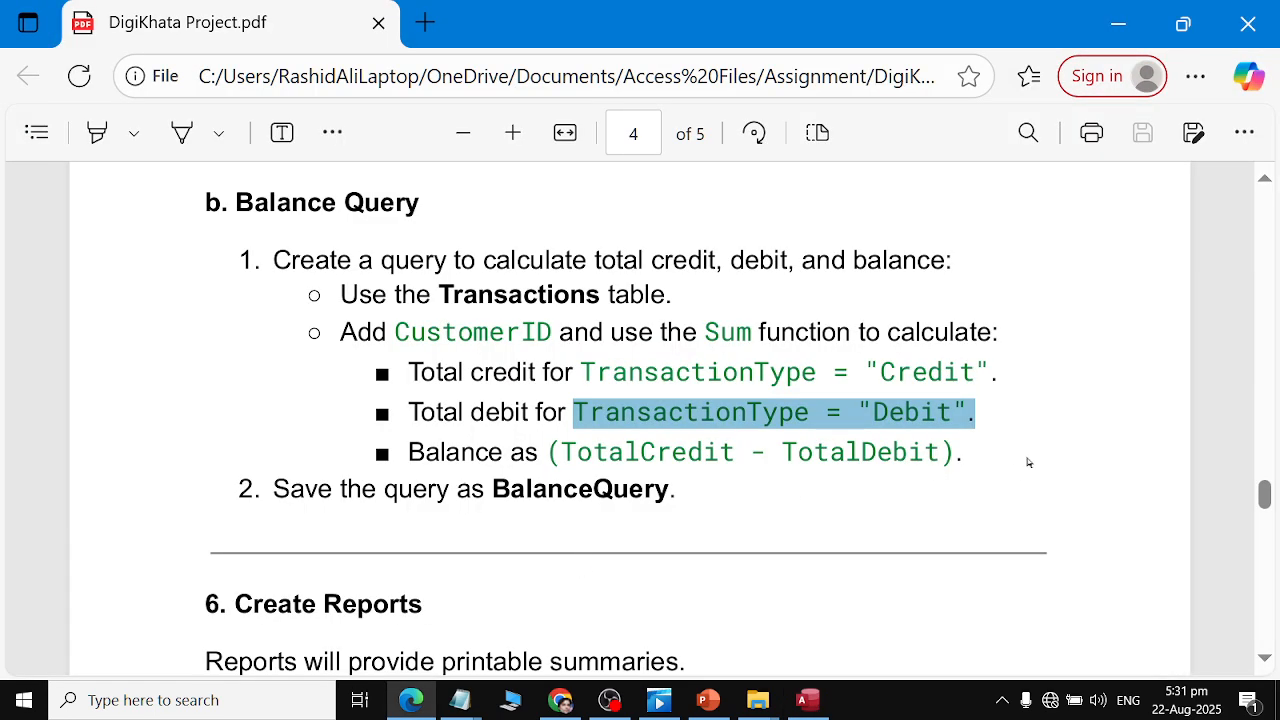
key(alt+Tab)
text(TransactionType = "Debit".)
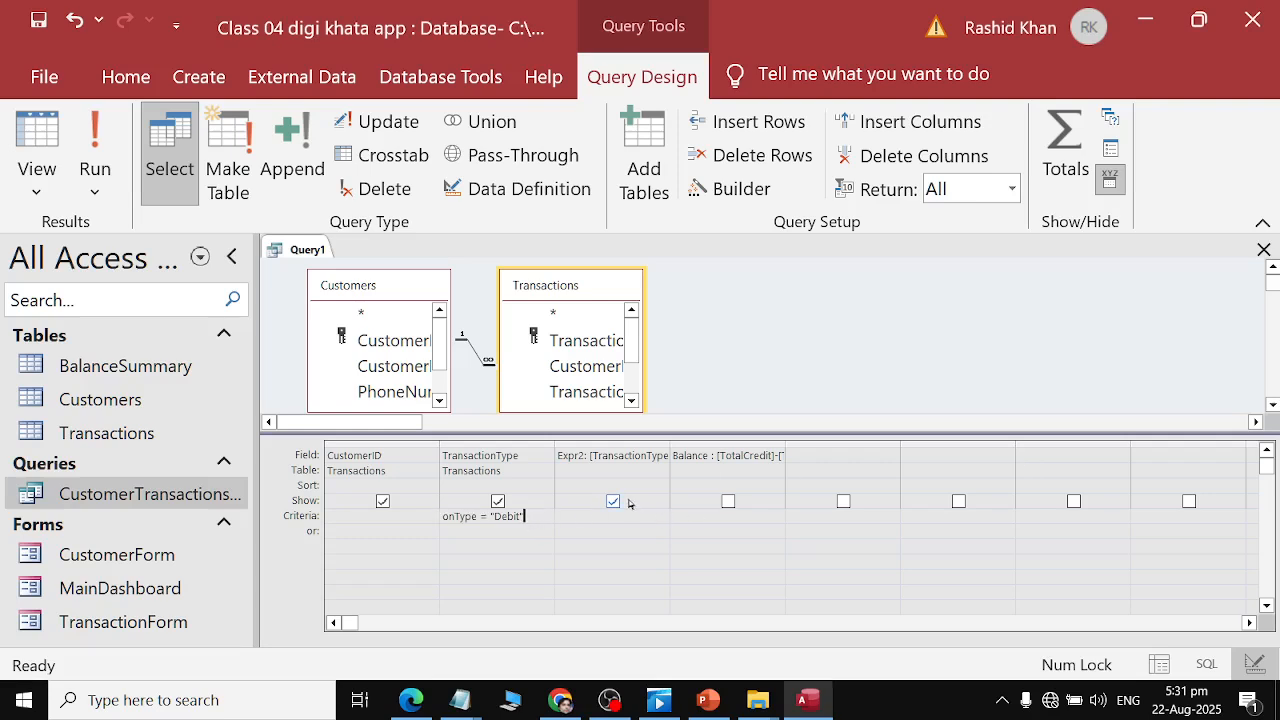
Replace the third column's expression with the TransactionType field from the Transactions table.
click(627, 457)
click(630, 470)
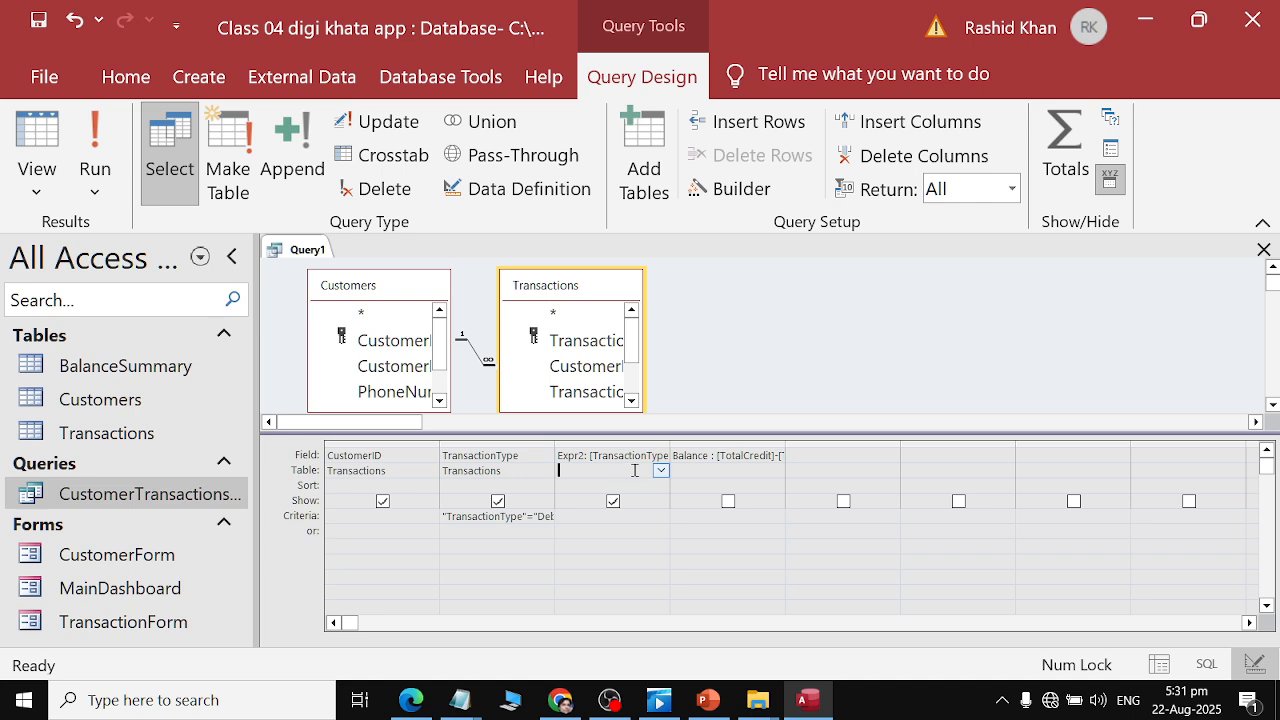
click(661, 470)
click(652, 501)
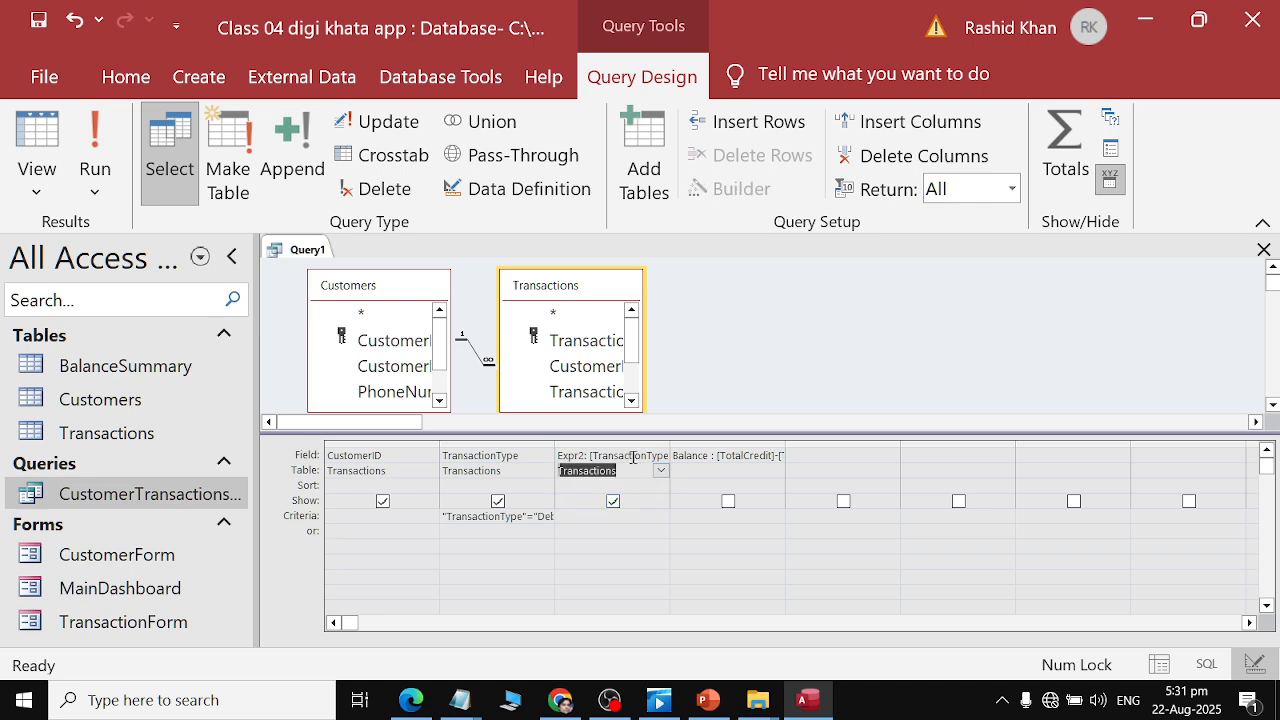
click(630, 455)
click(661, 457)
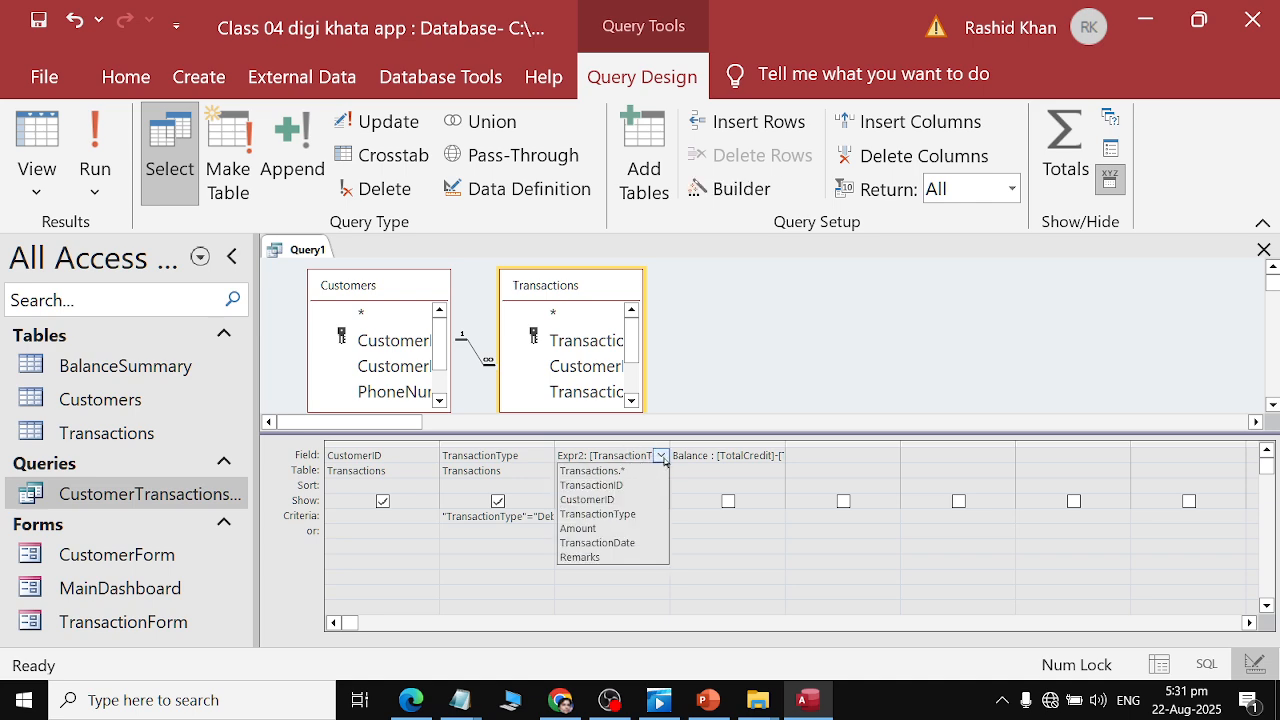
click(598, 514)
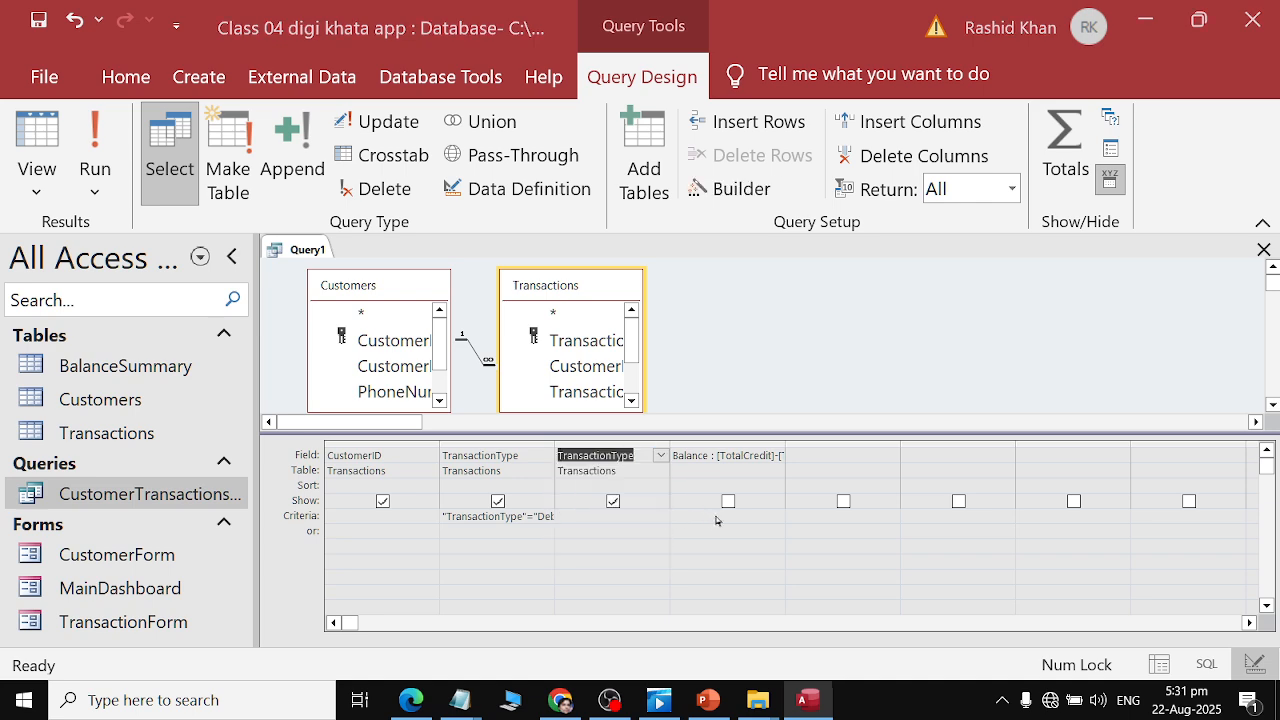
Copy the TransactionType = "Debit" condition from the assignment PDF and paste it as the third column's criteria.
key(alt+Tab)
drag(563, 453, 612, 453)
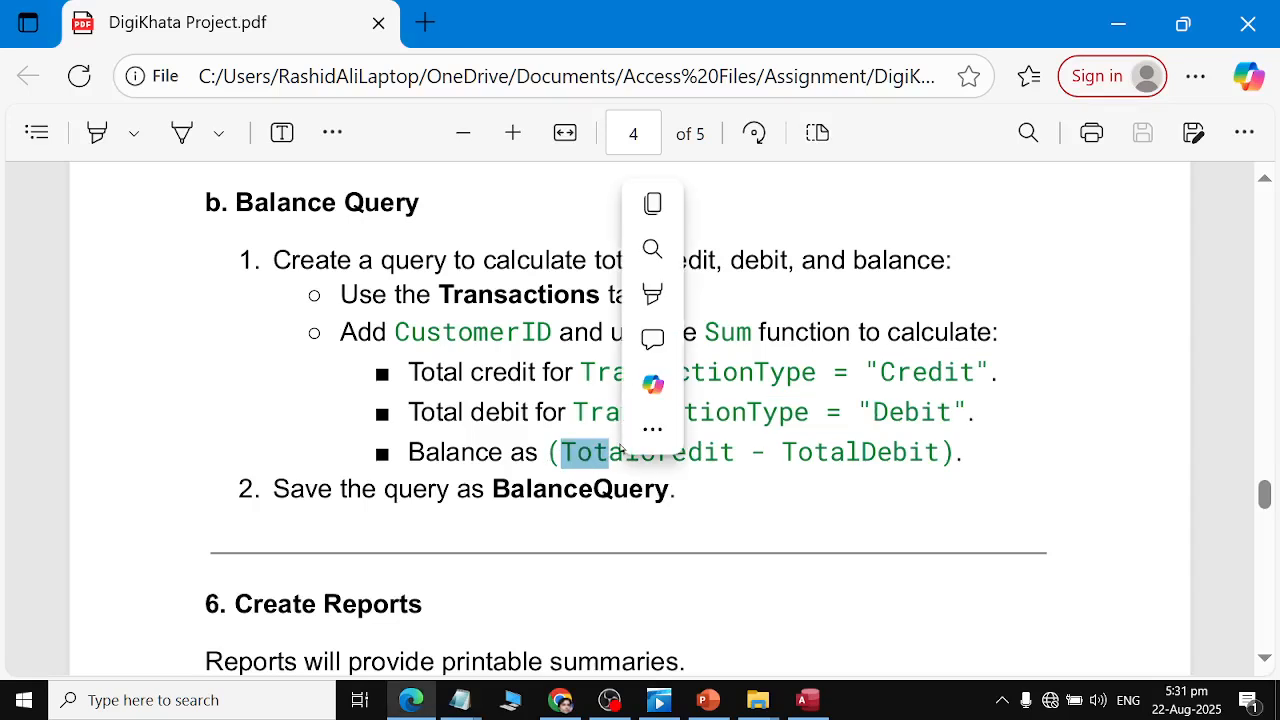
double_click(585, 412)
click(962, 410)
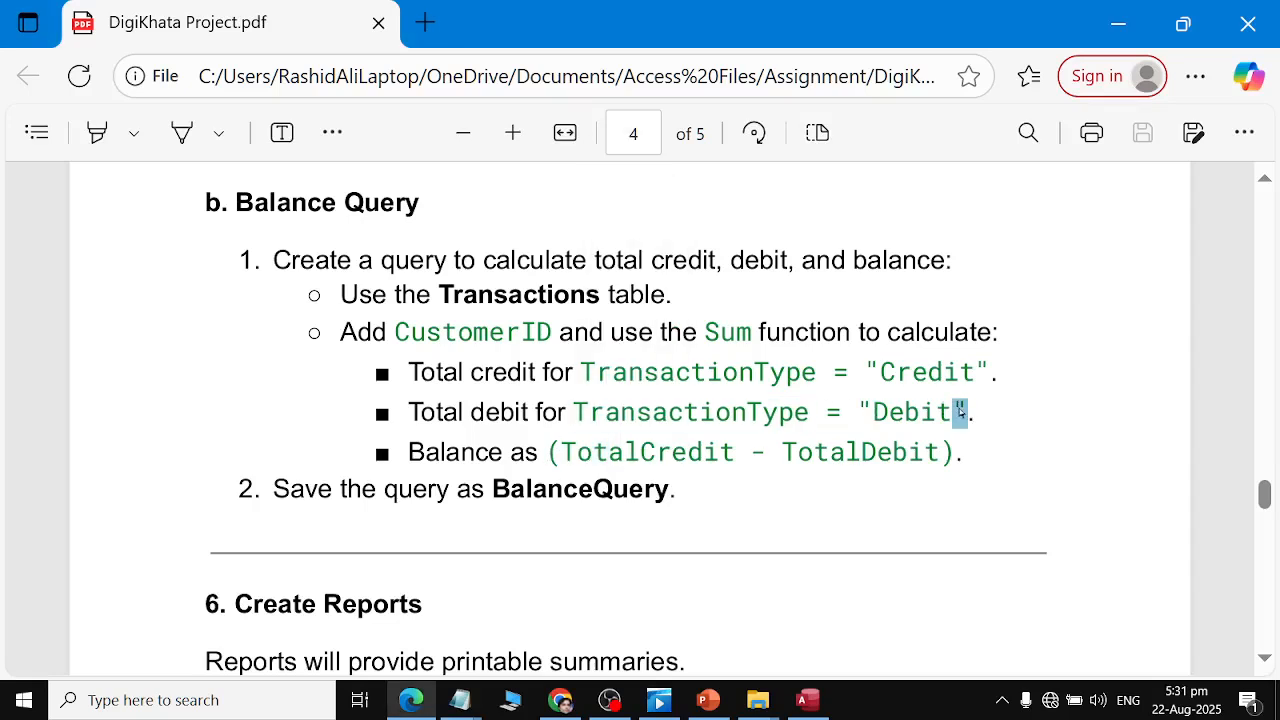
mouse_move(962, 408)
mouse_down()
mouse_move(576, 418)
mouse_move(968, 412)
mouse_up()
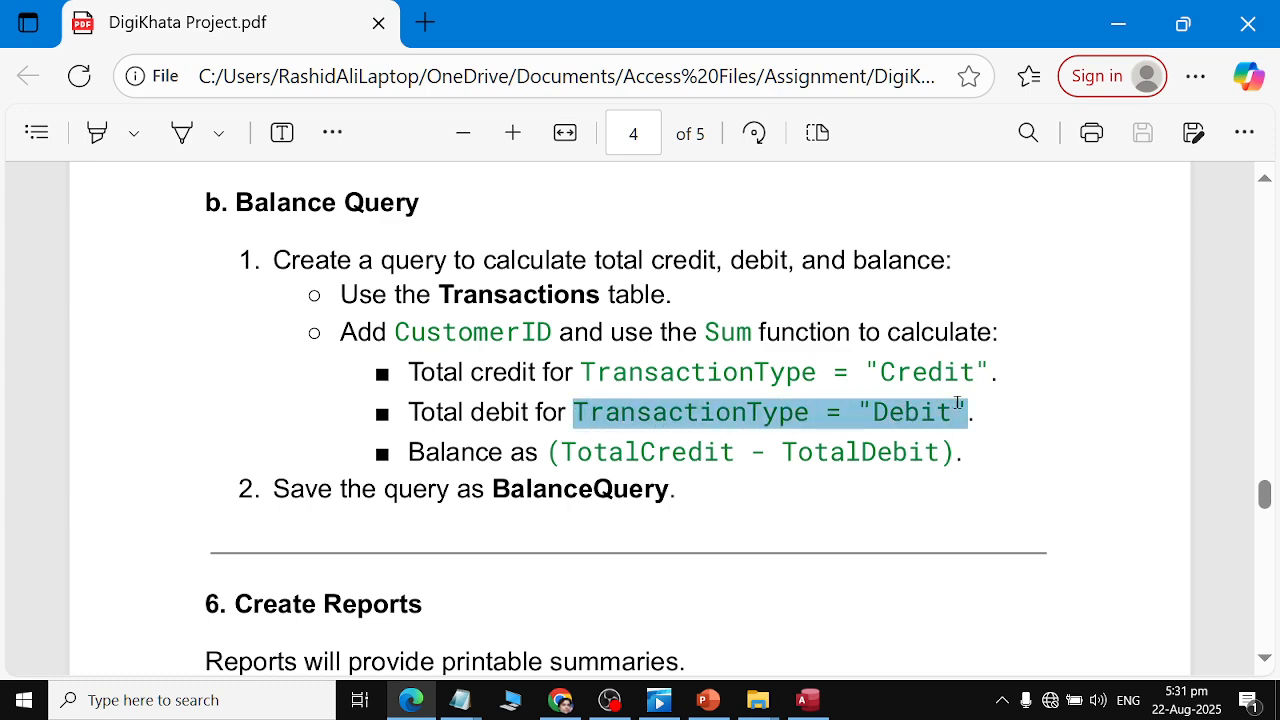
key(ctrl+c)
key(alt+Tab)
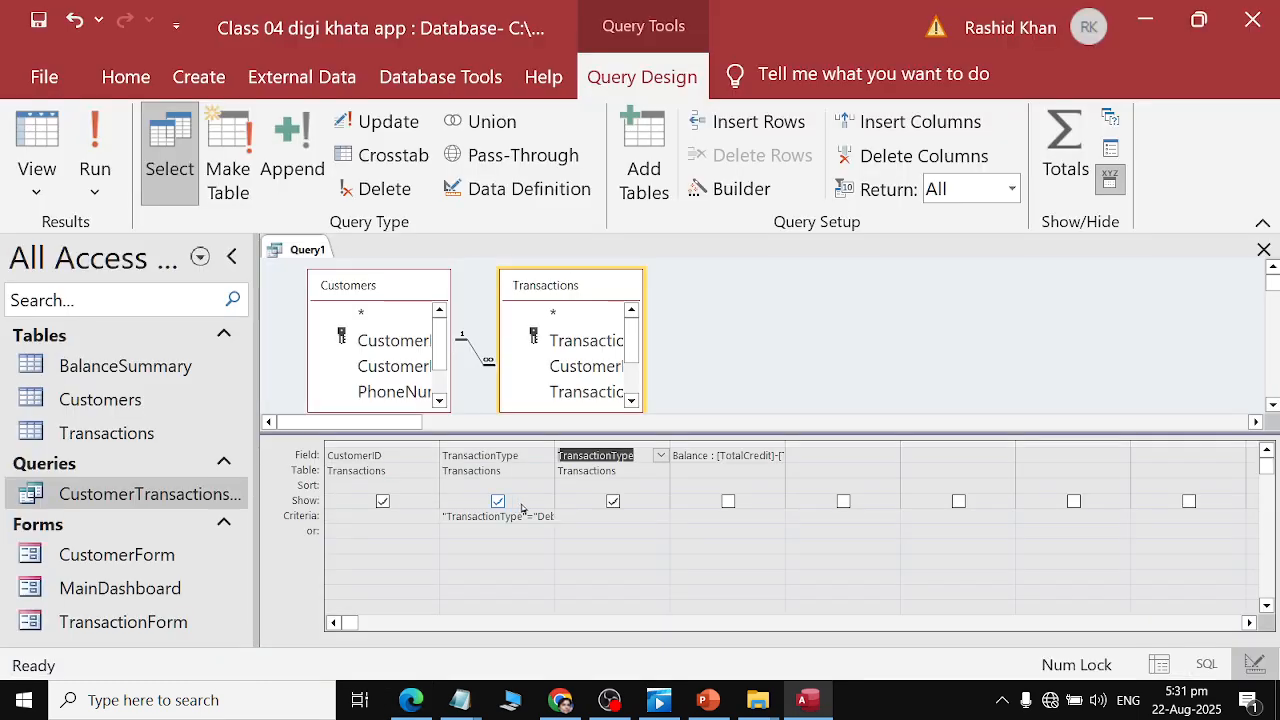
click(600, 516)
key(ctrl+v)
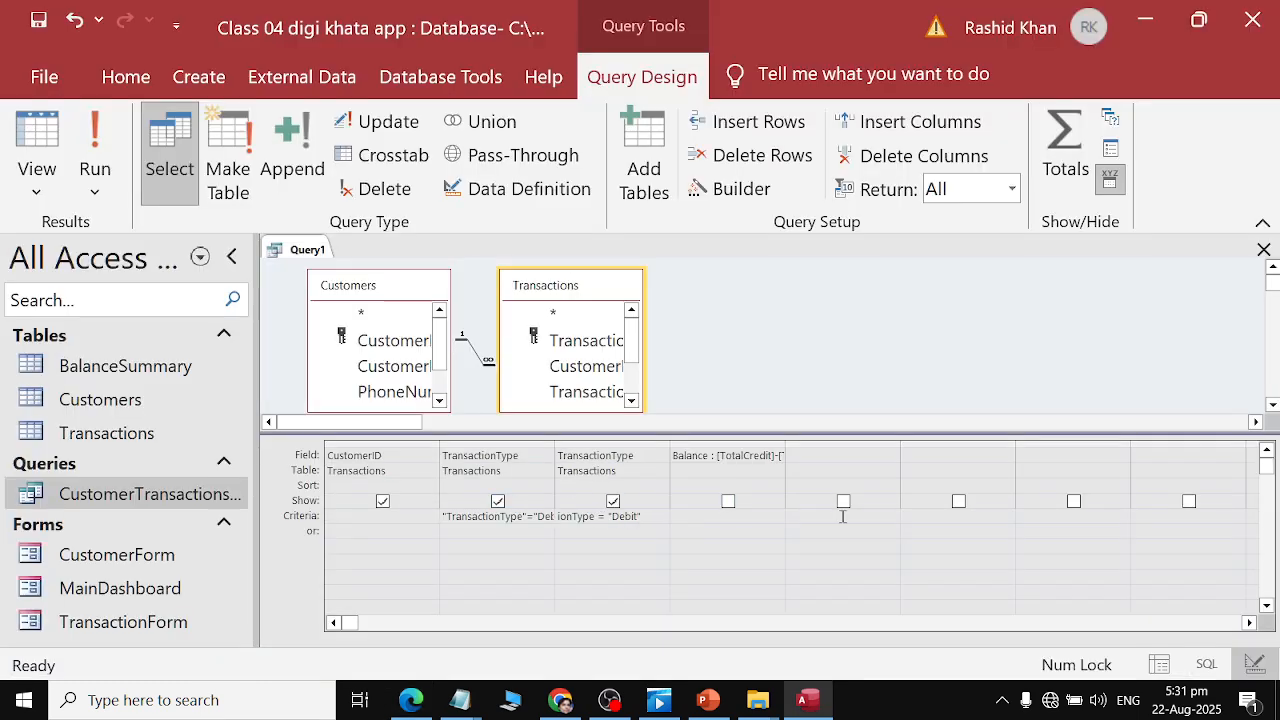
Run the query to check its results, then switch back to Design view.
click(95, 150)
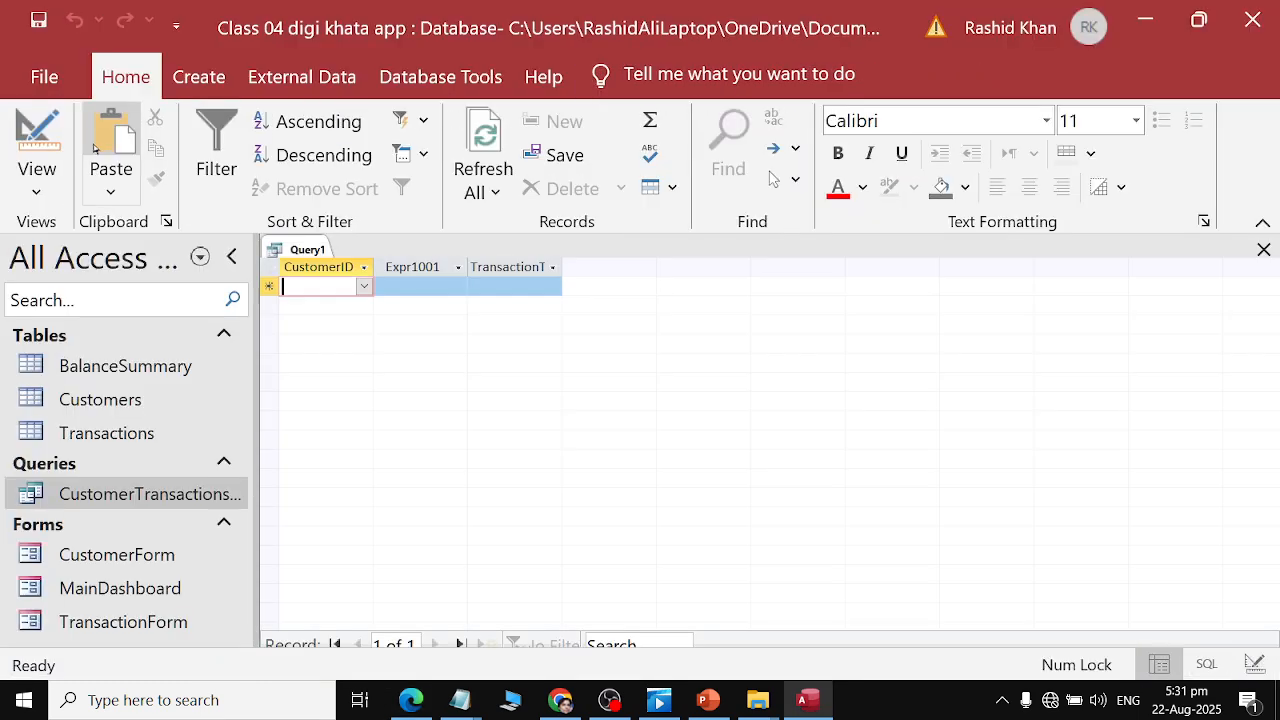
click(365, 287)
click(364, 287)
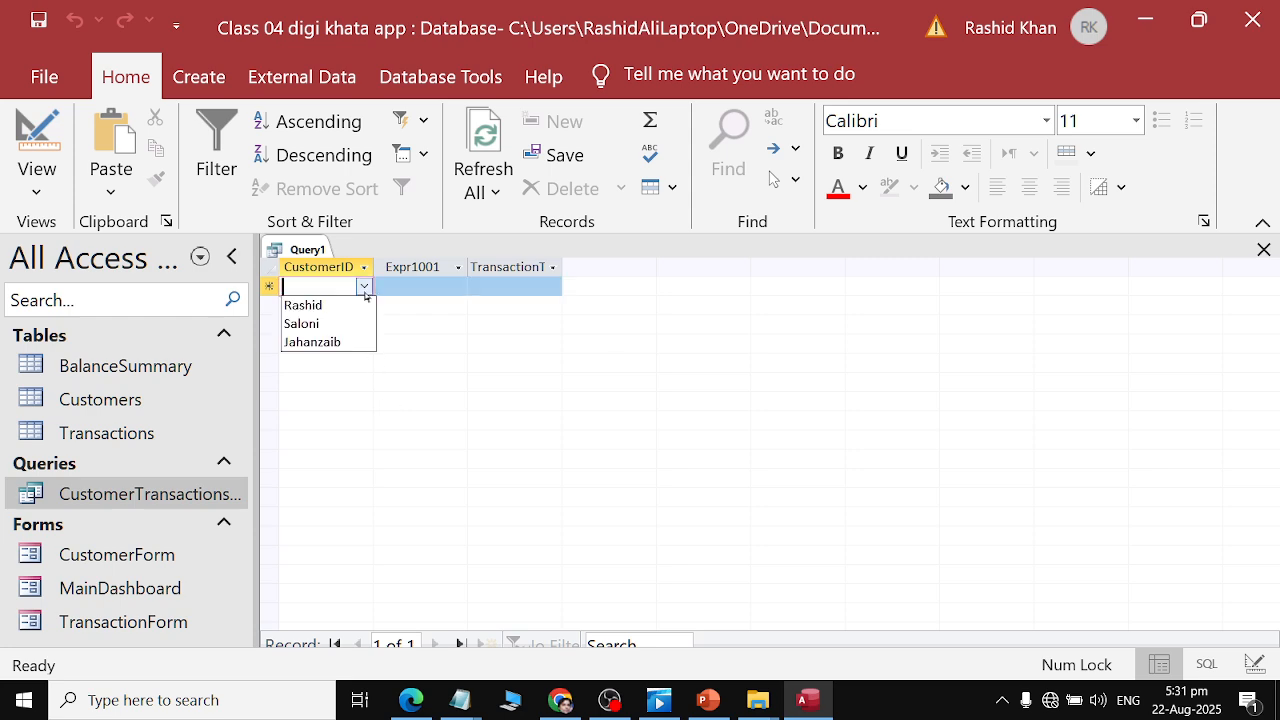
click(340, 300)
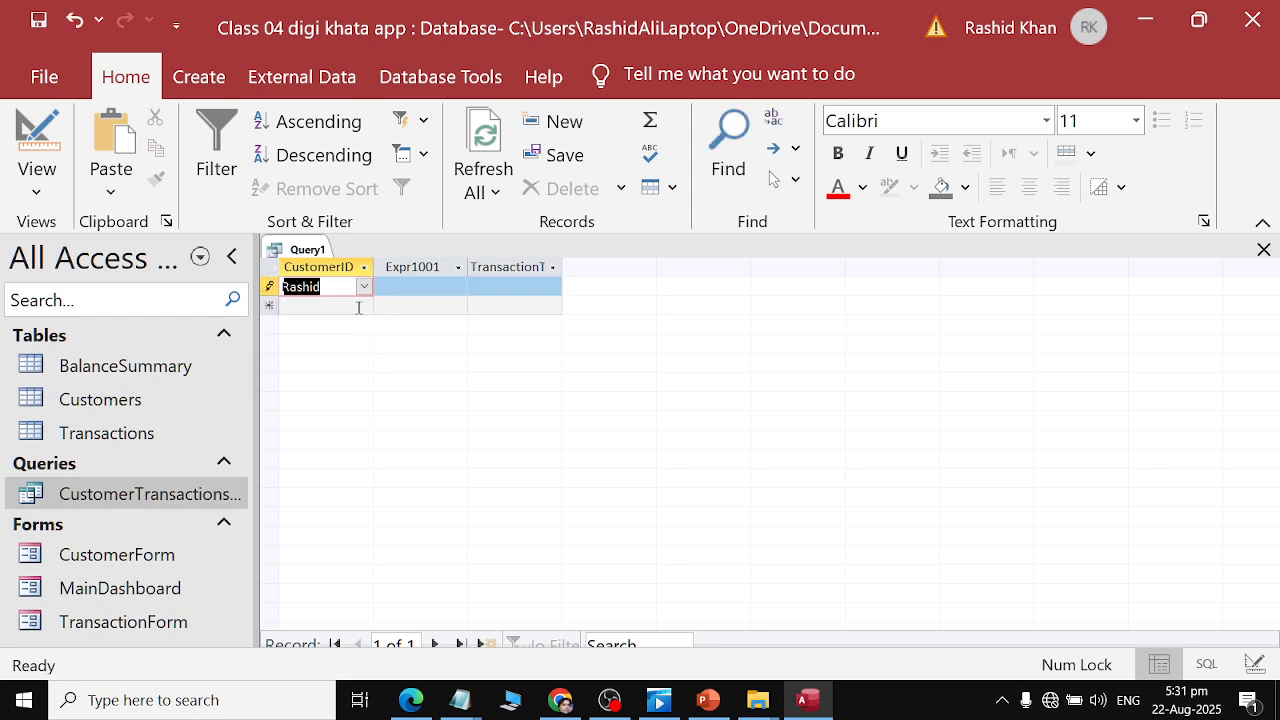
click(37, 175)
click(40, 351)
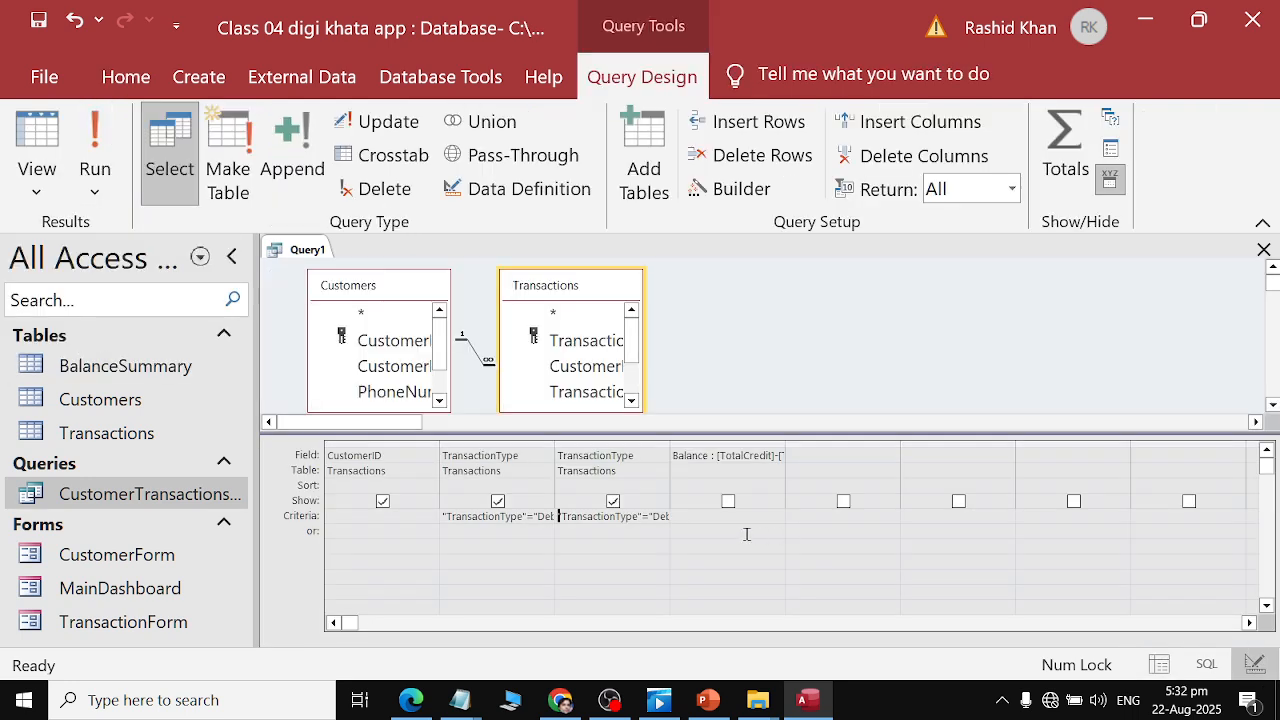
Review the query grid columns against the Balance Query instructions in the PDF.
click(640, 473)
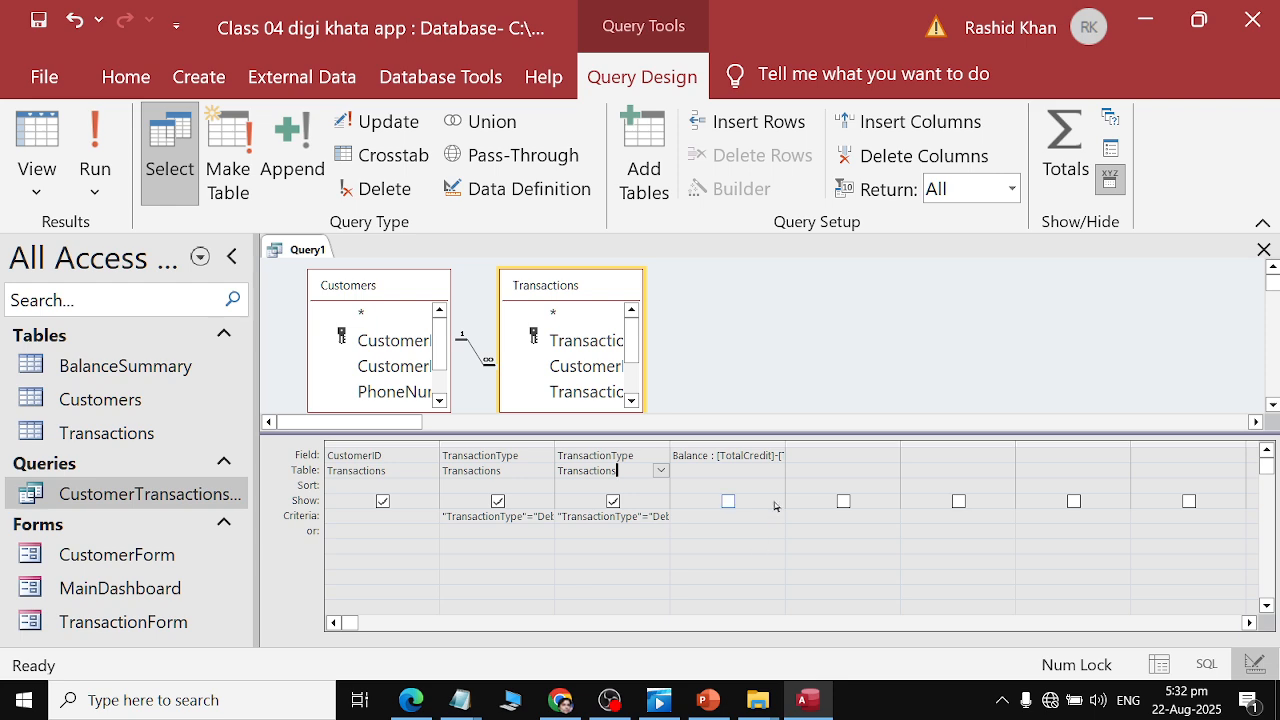
click(770, 455)
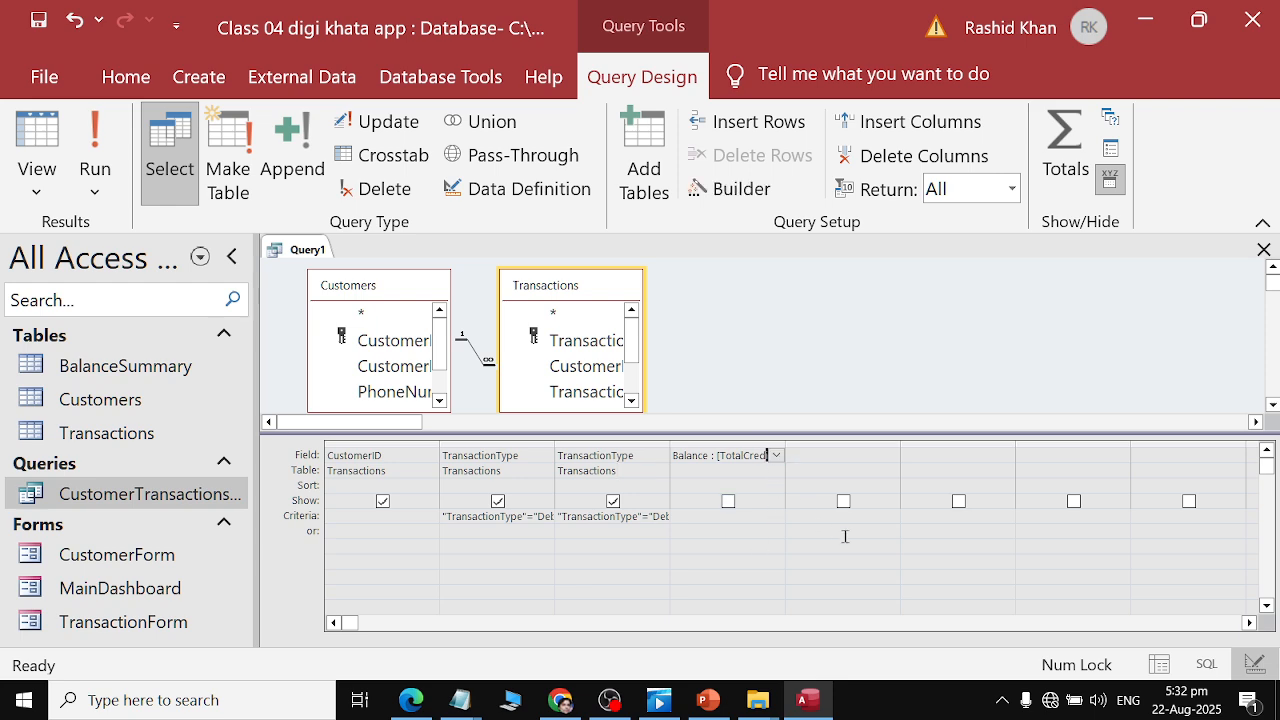
key(alt+Tab)
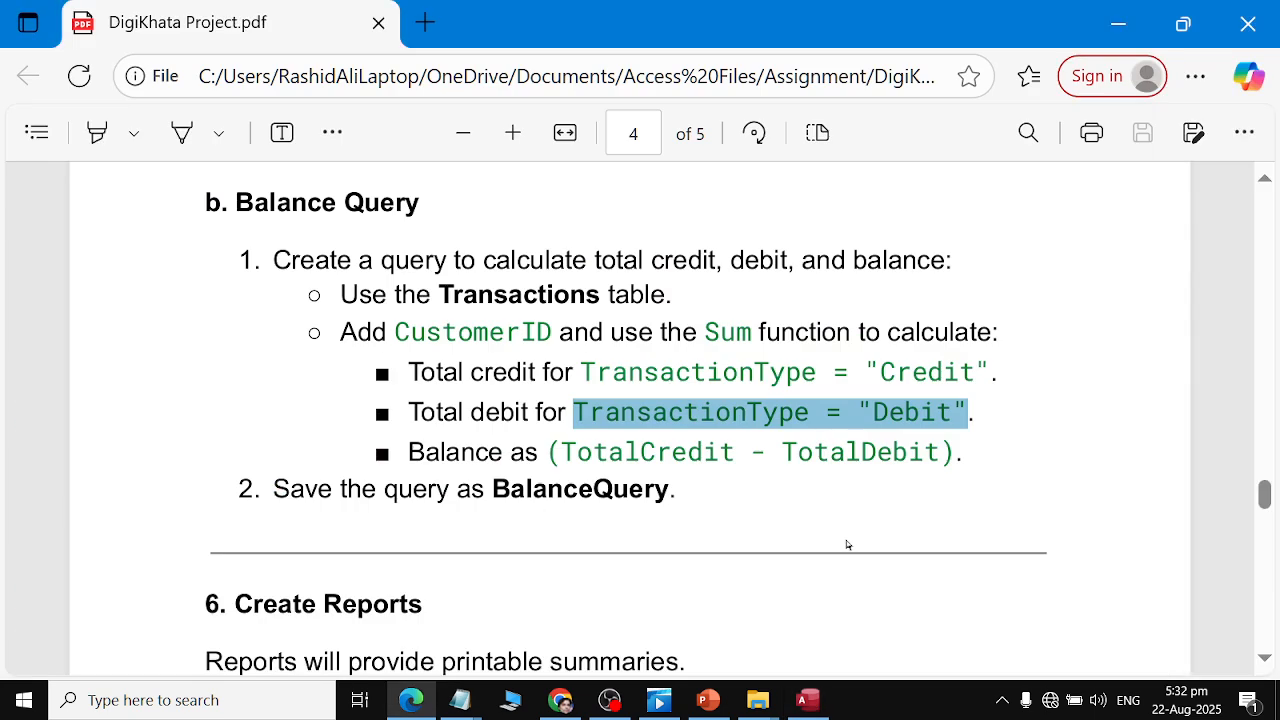
scroll(845, 540, down, 1)
key(alt+Tab)
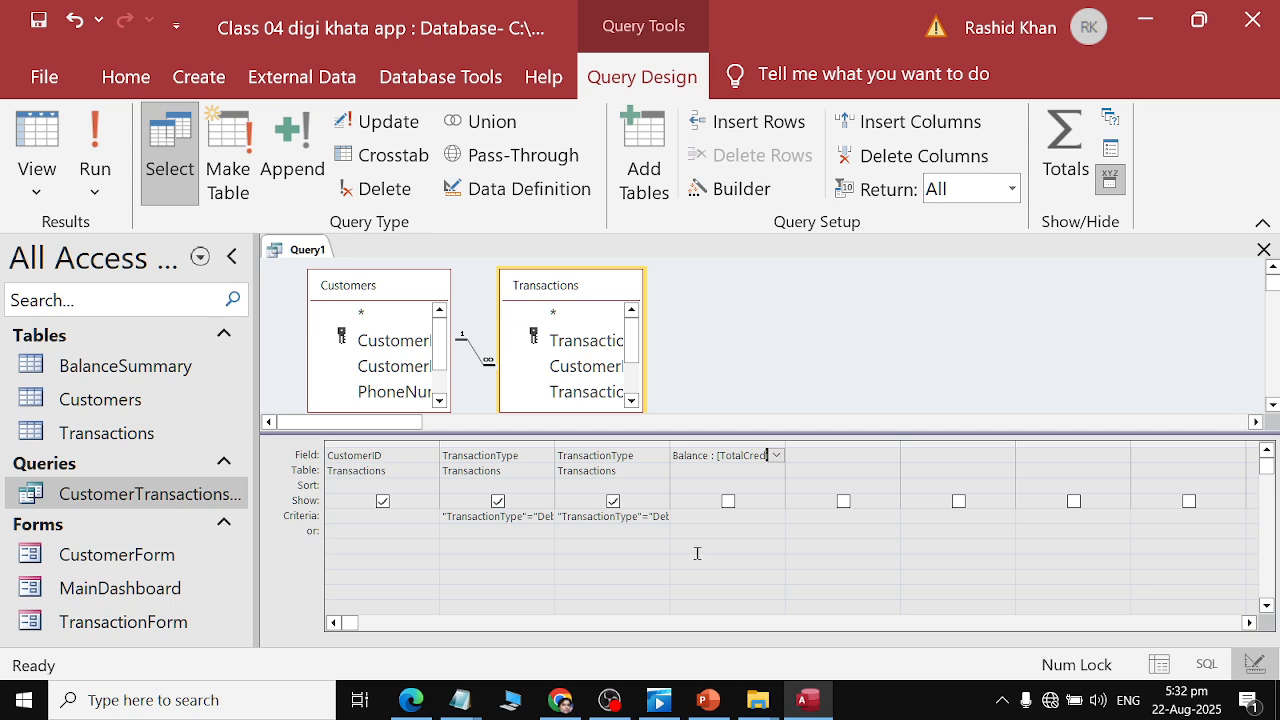
click(507, 530)
click(512, 472)
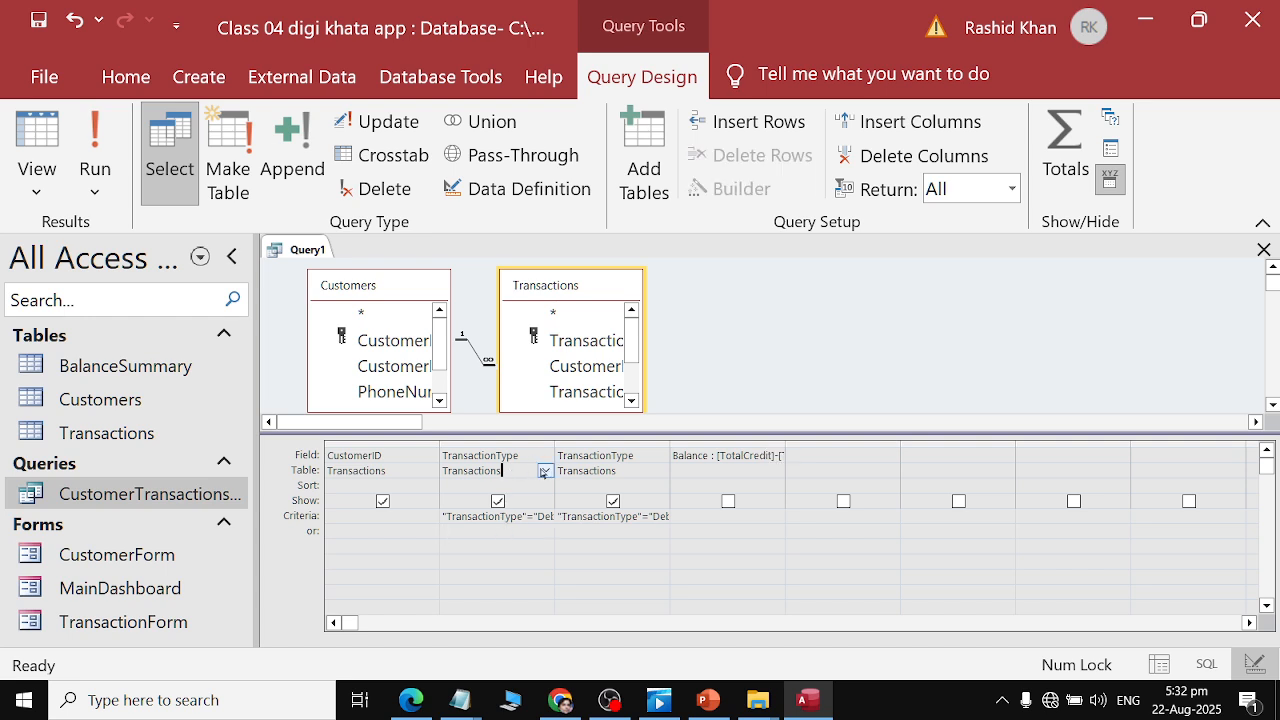
click(546, 472)
click(547, 472)
click(661, 471)
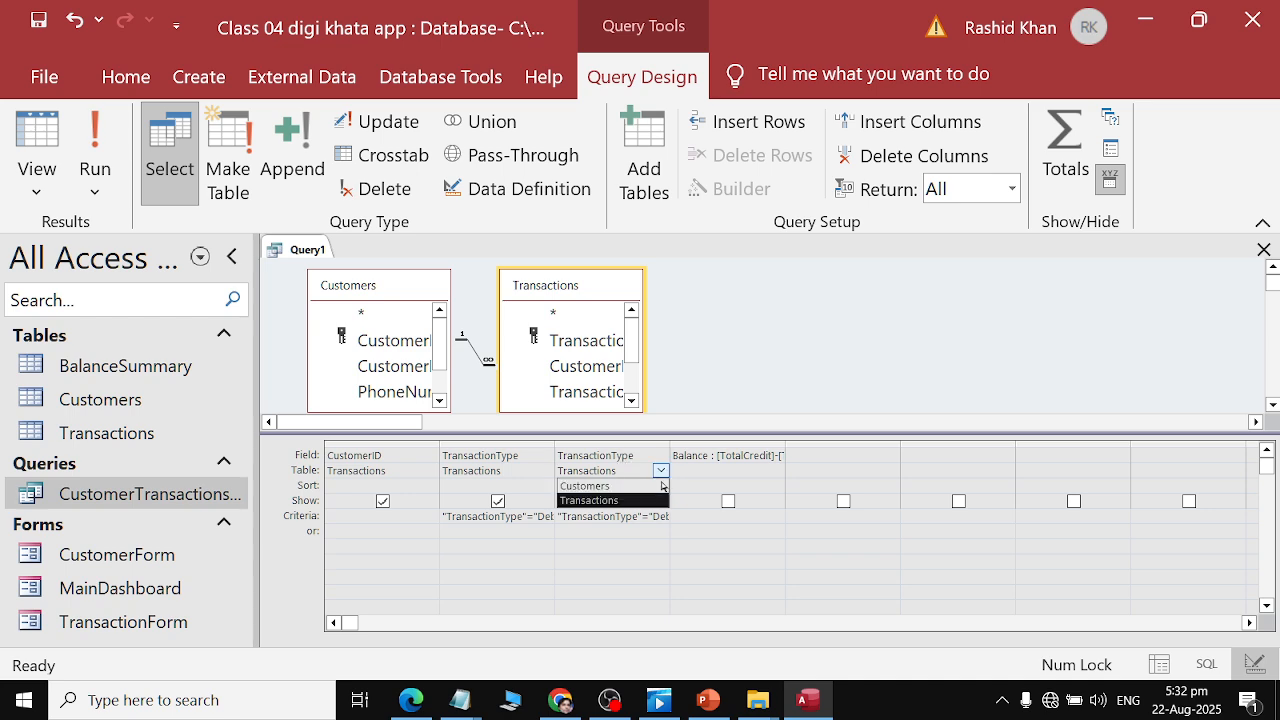
click(638, 516)
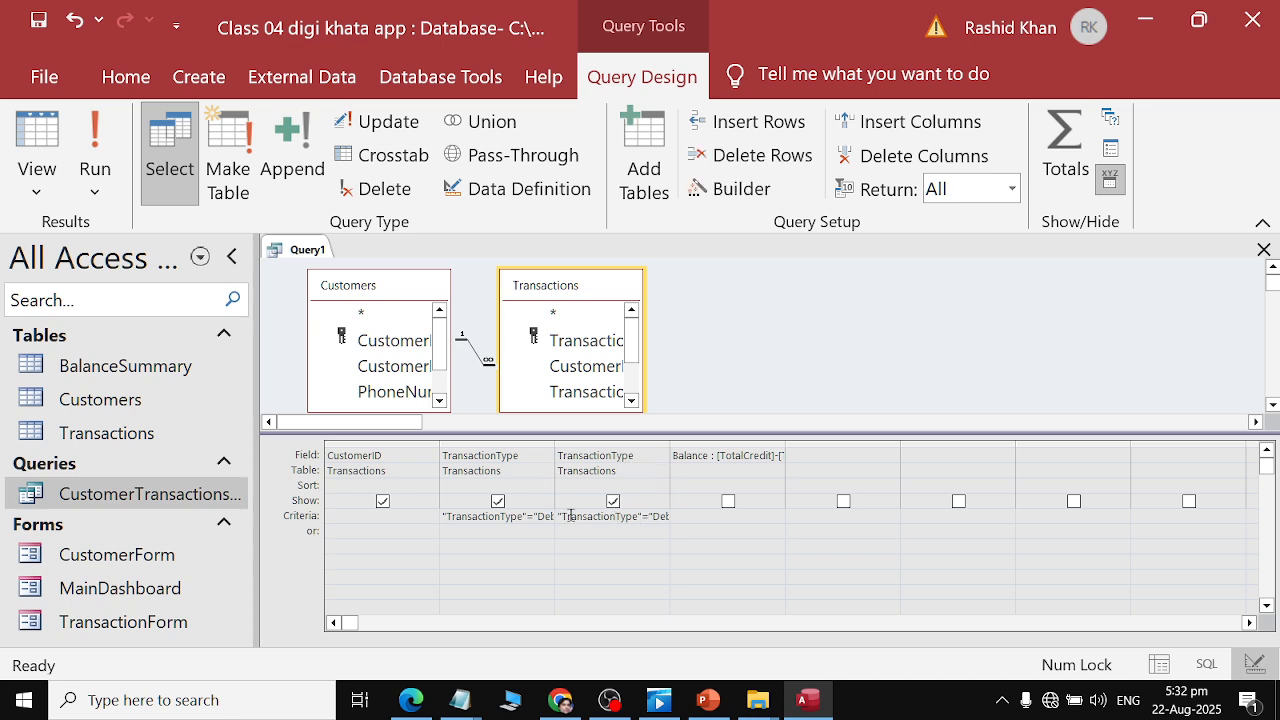
Clear the criteria from both the second and third TransactionType columns.
double_click(540, 516)
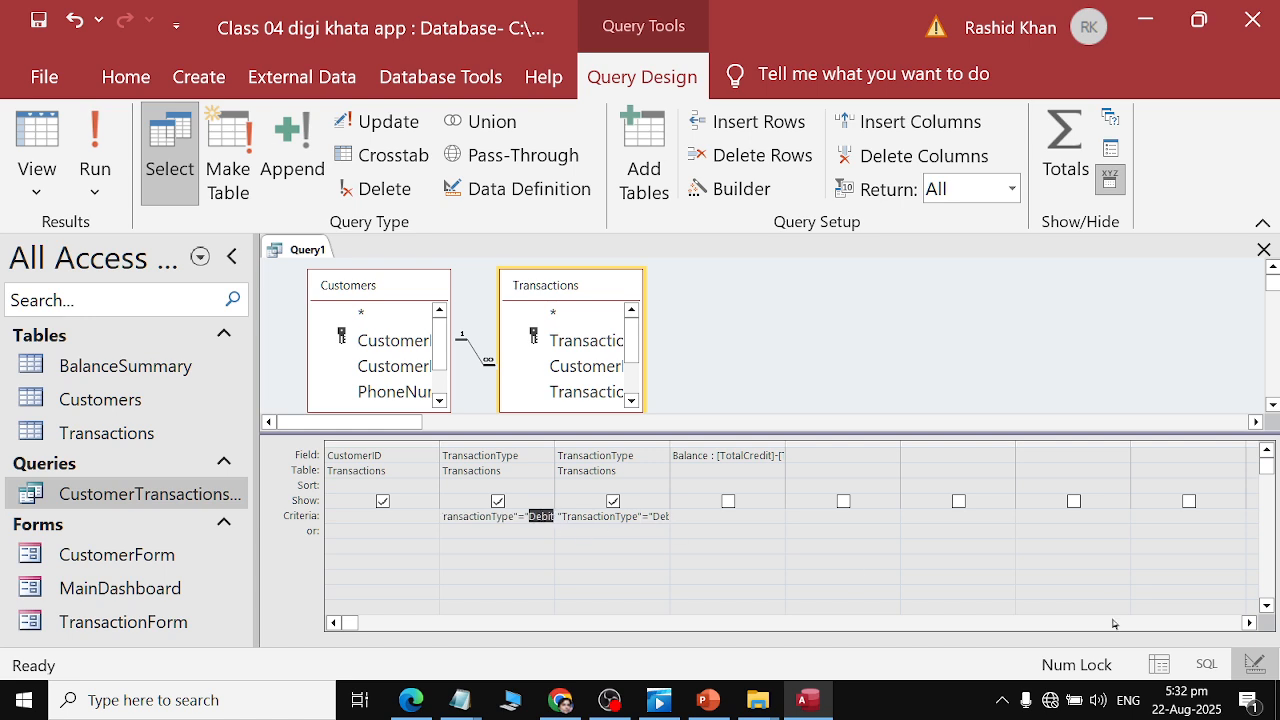
key(F2)
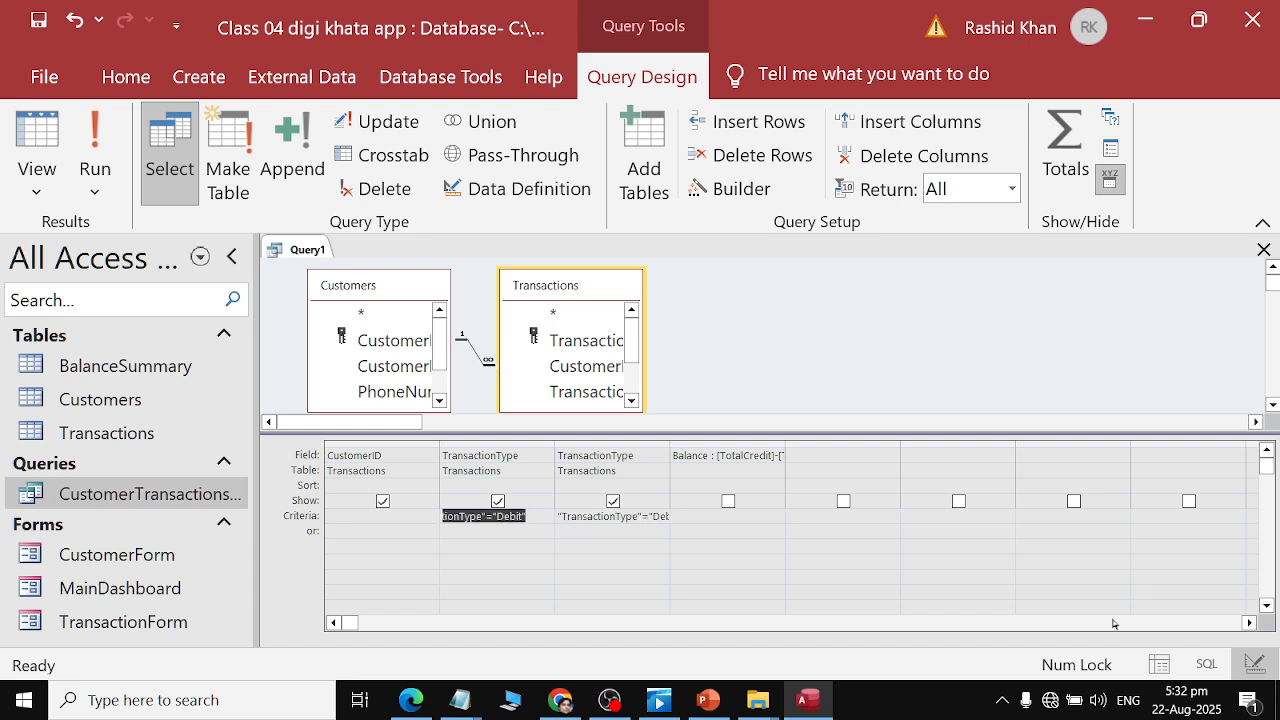
key(Delete)
key(Tab)
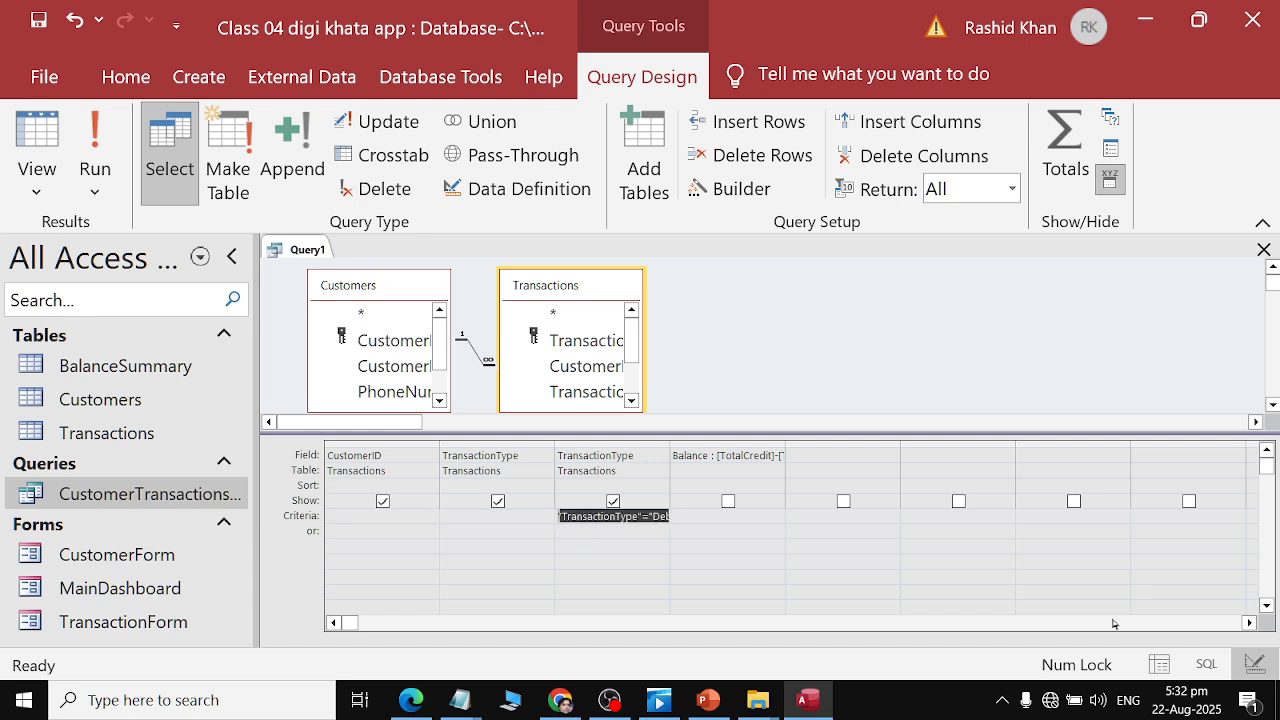
key(Delete)
Run the query without any criteria to view its records.
key(alt+Tab)
key(alt+Tab)
click(95, 150)
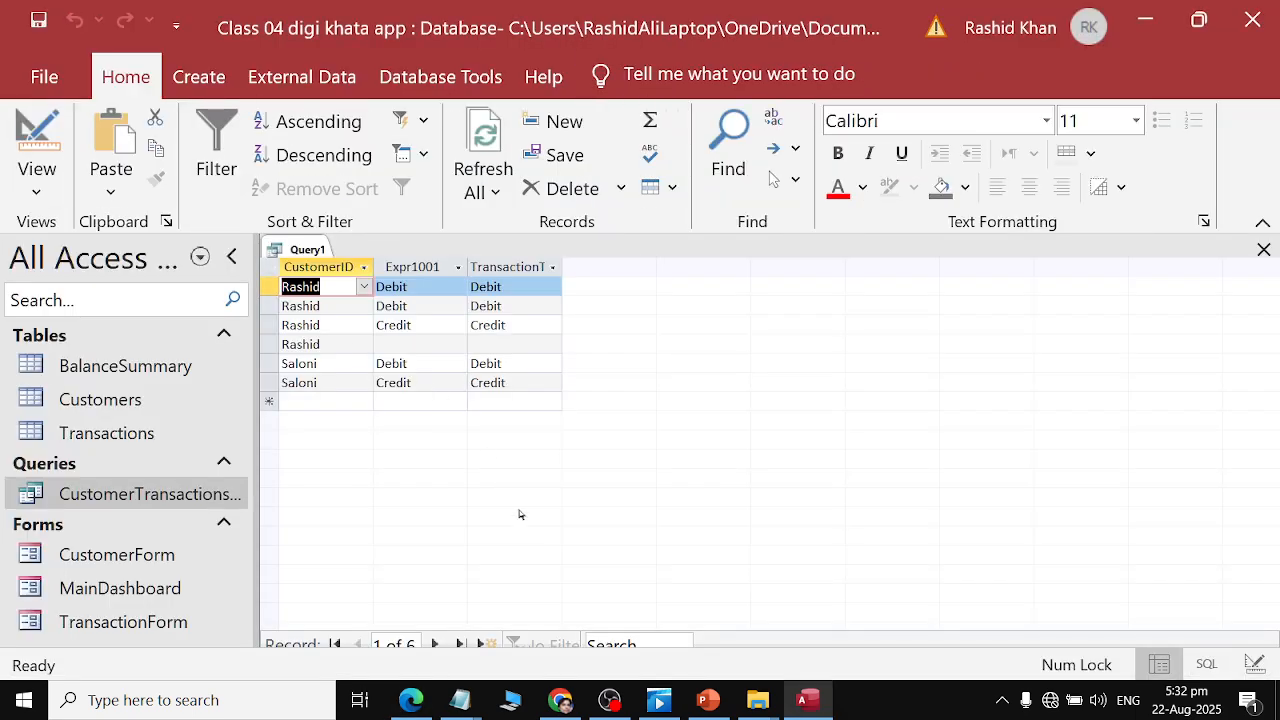
Review the Balance Query instructions in the assignment PDF.
key(alt+Tab)
key(alt+Tab)
key(alt+Tab)
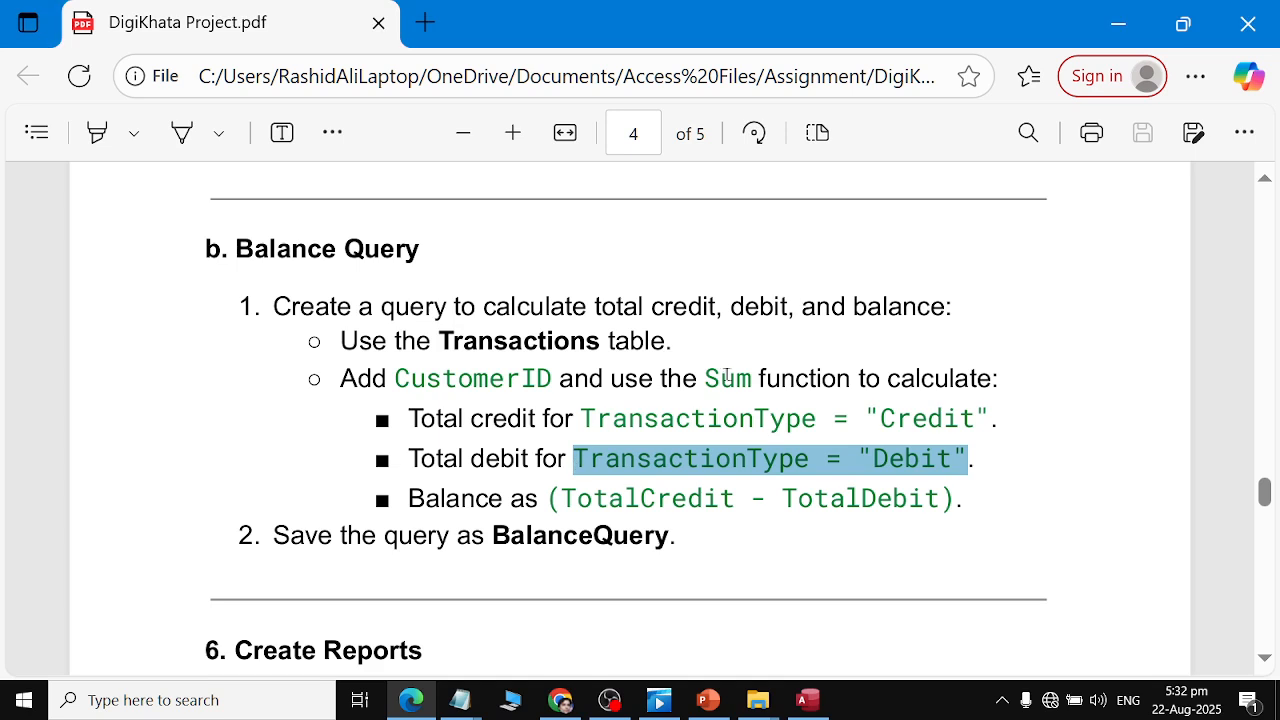
scroll(782, 428, down, 2)
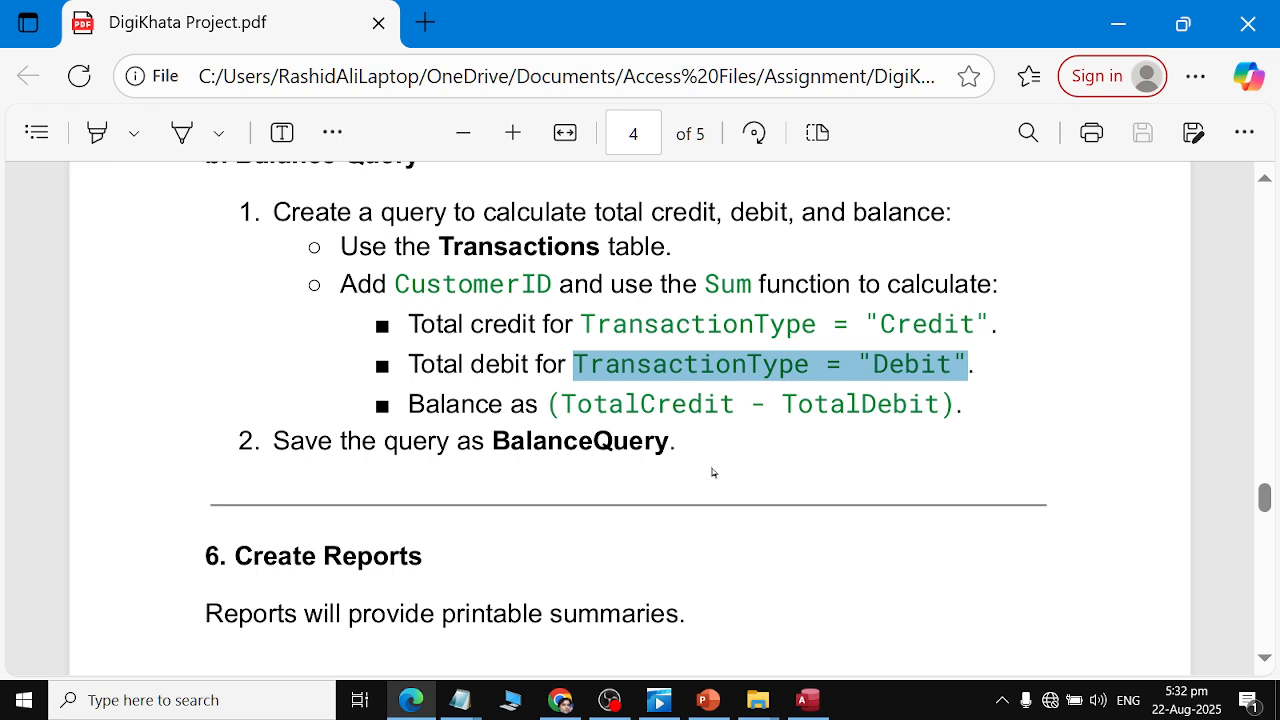
key(alt+Tab)
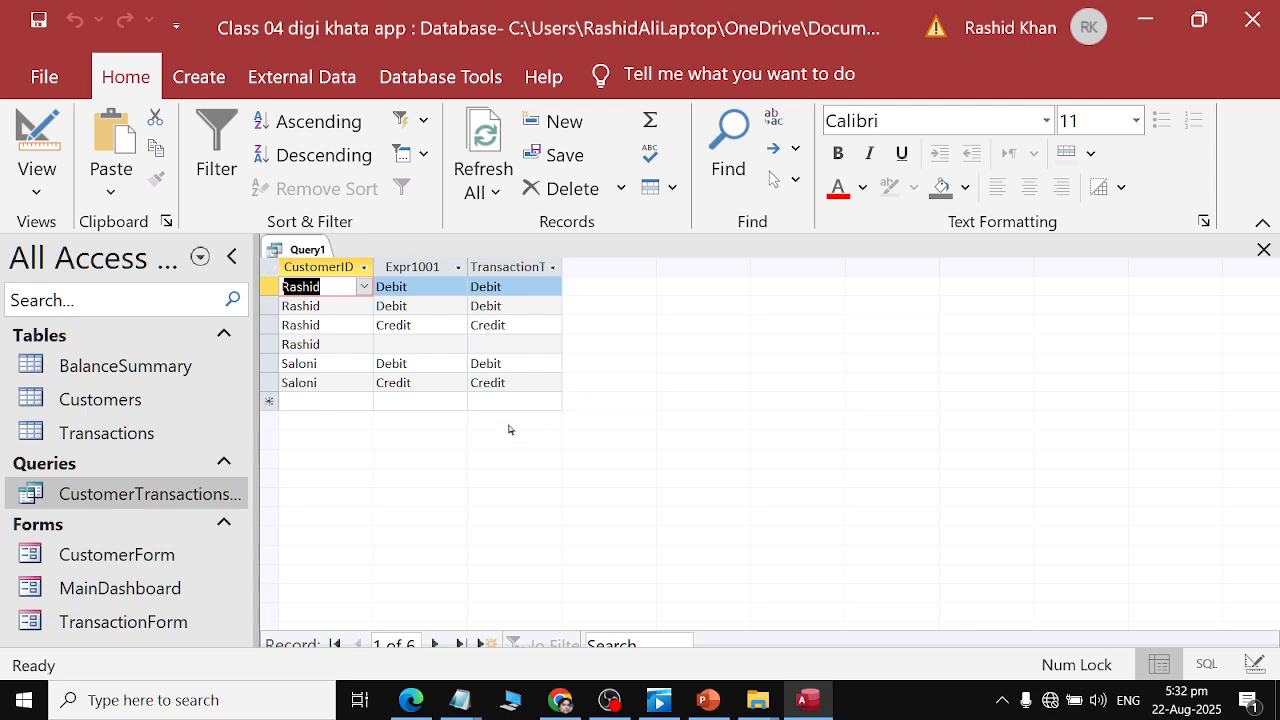
key(alt+Tab)
key(alt+Tab)
key(alt+shift+Tab)
key(alt+Tab)
key(alt+Tab)
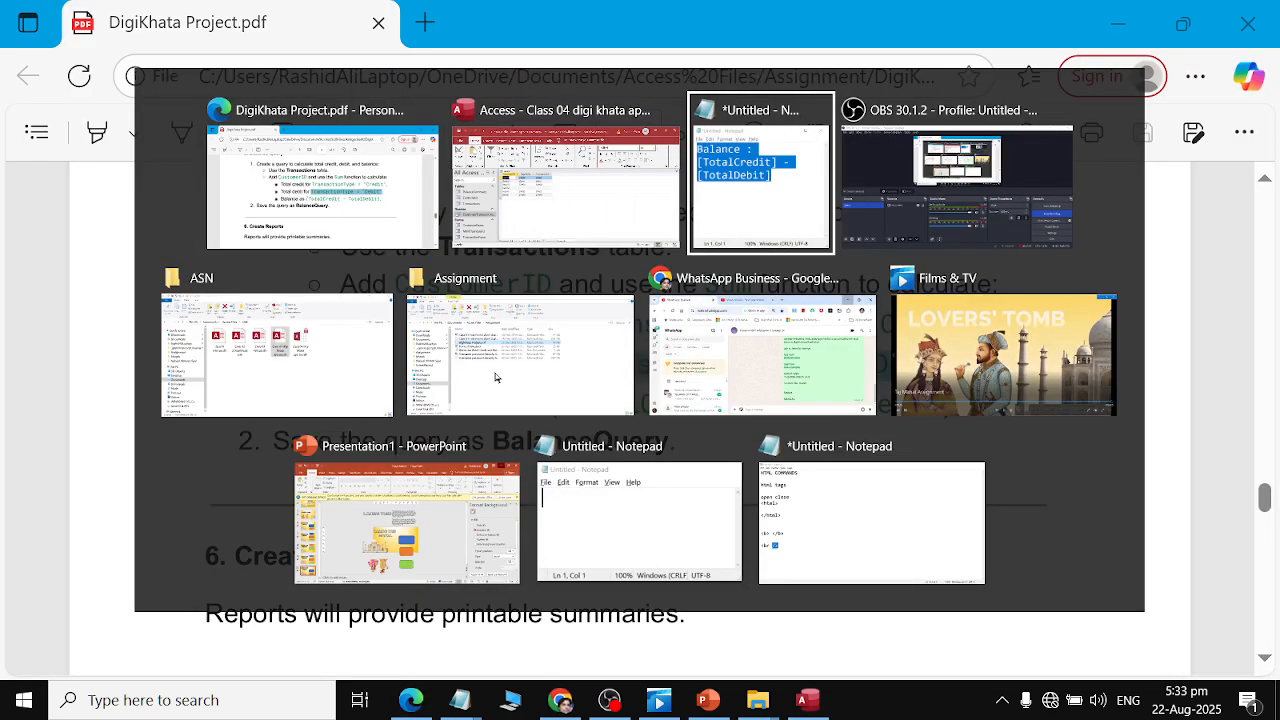
key(alt+shift+Tab)
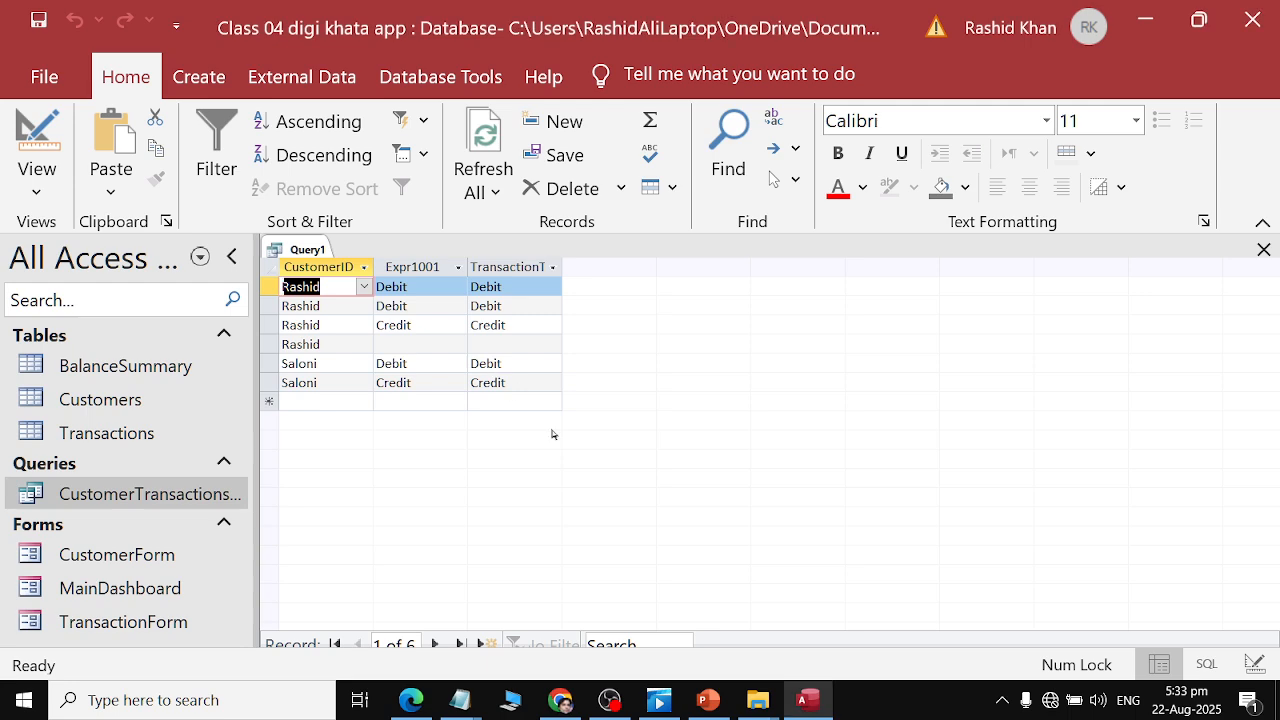
Return to Design view and turn on the Totals row for the query.
click(35, 193)
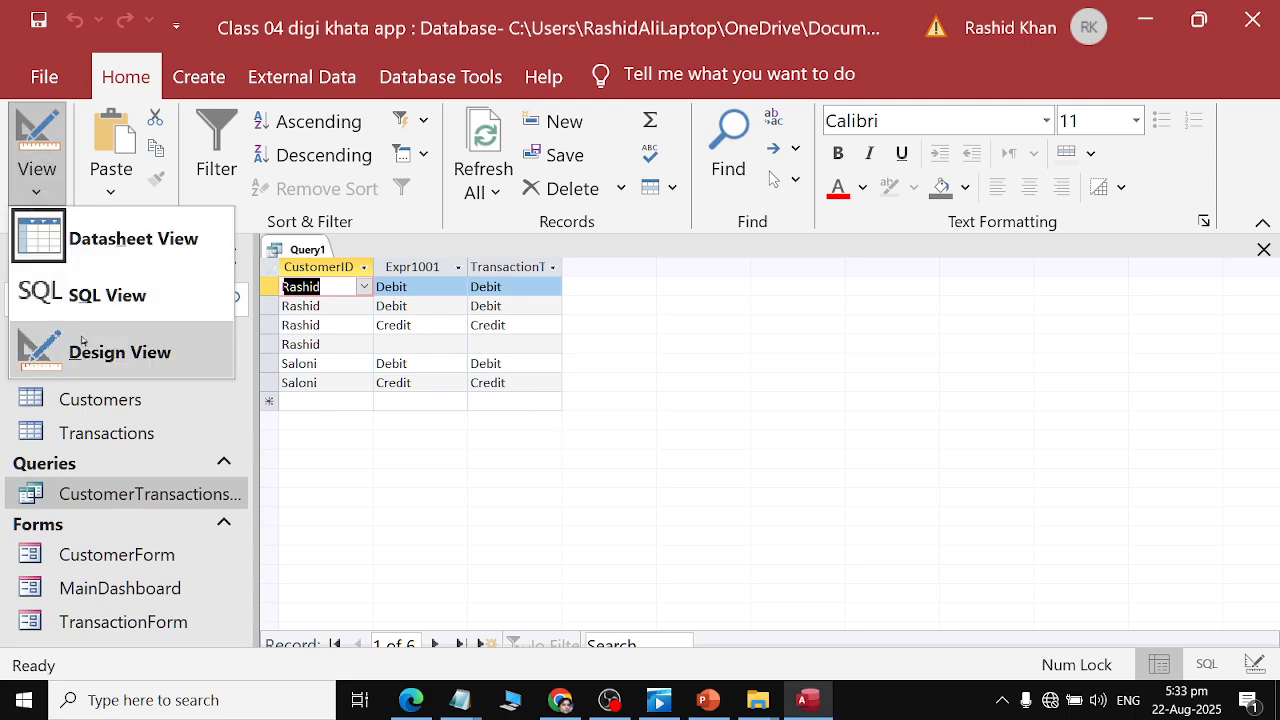
click(110, 350)
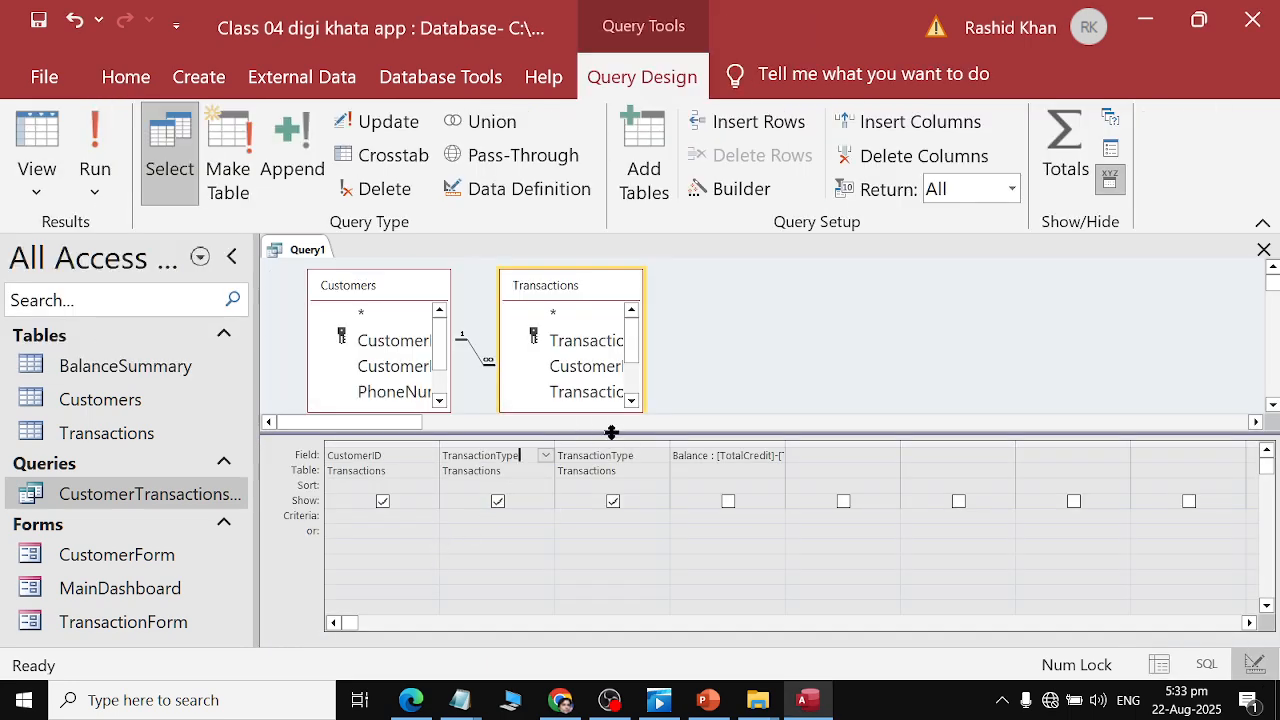
click(524, 519)
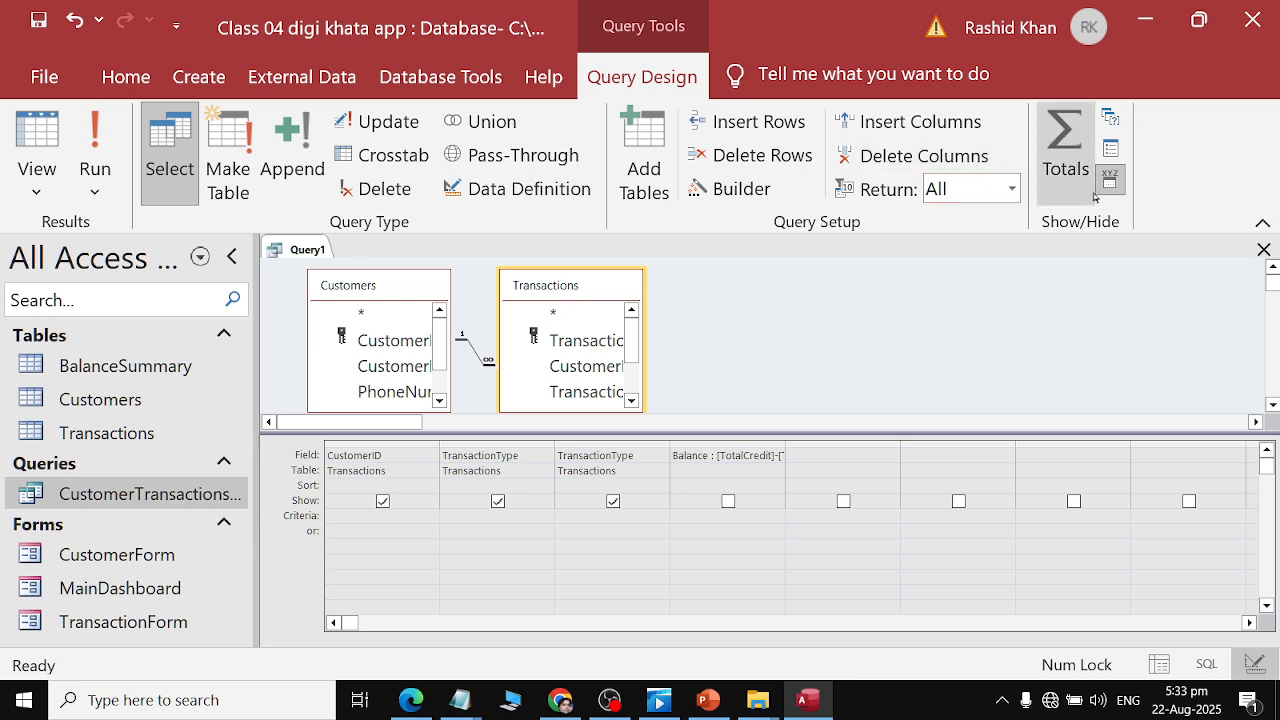
click(1066, 155)
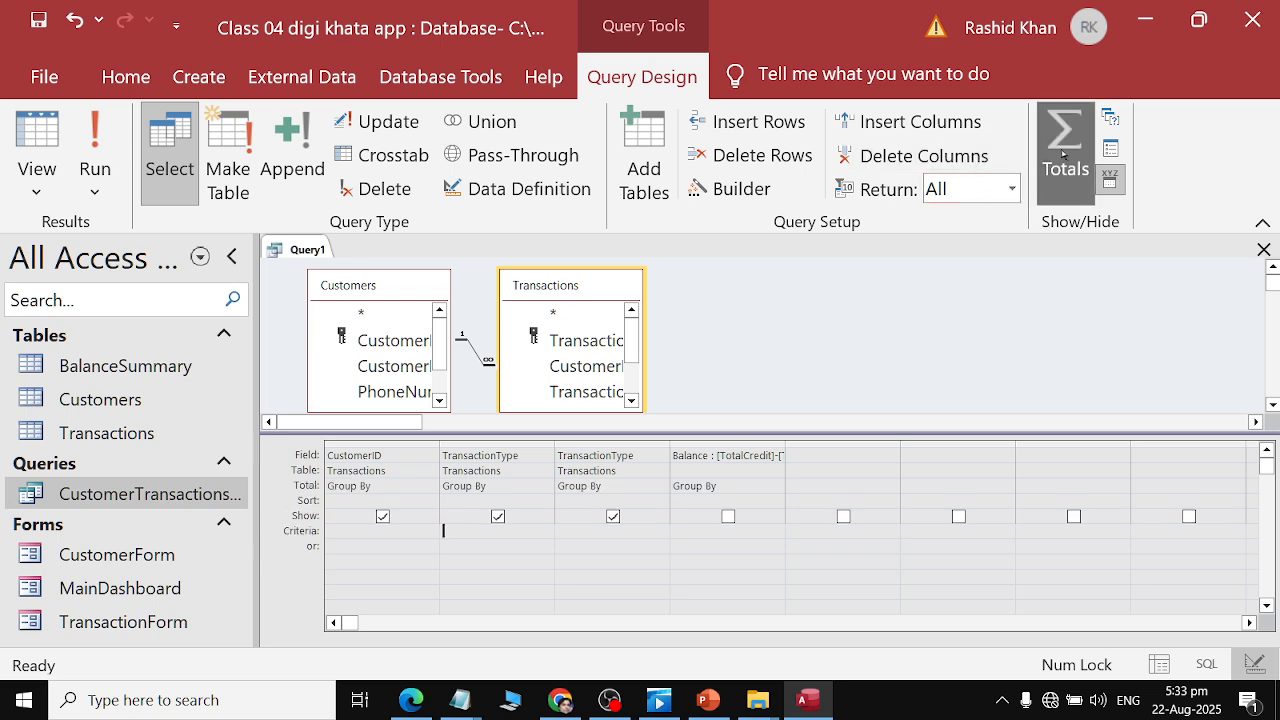
Set the second TransactionType column's Total to Sum.
click(544, 486)
click(530, 516)
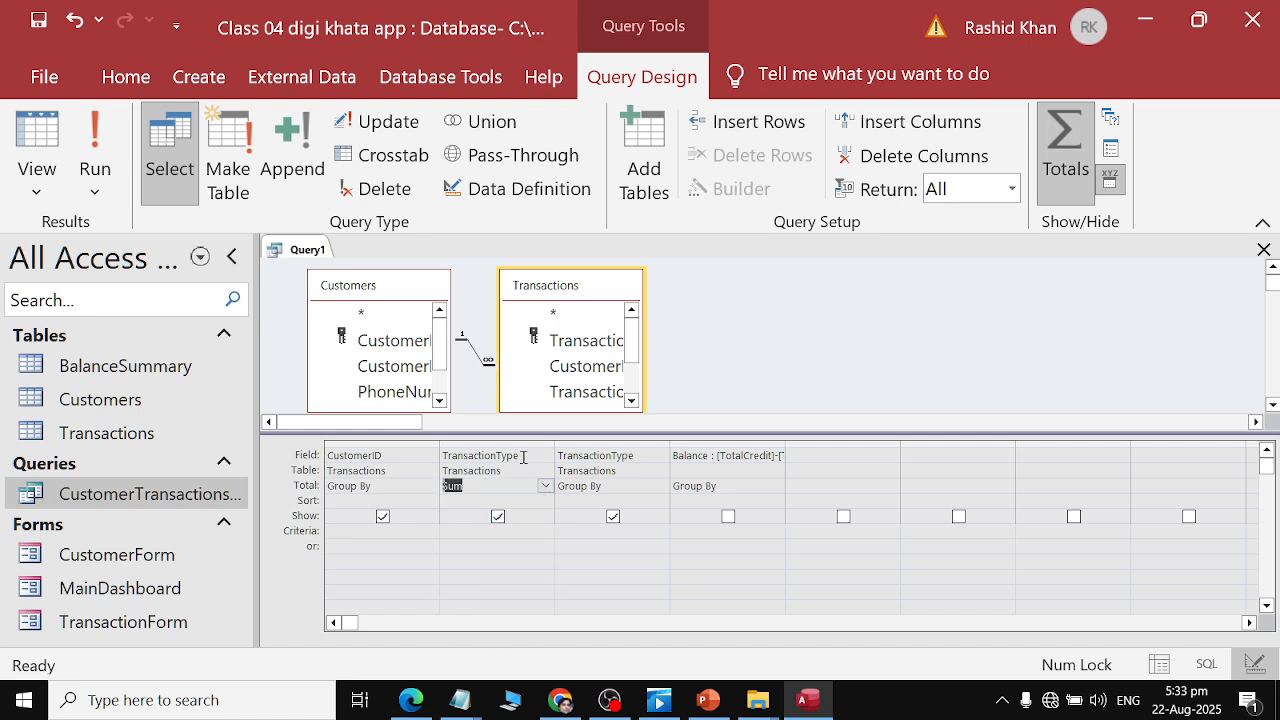
click(523, 456)
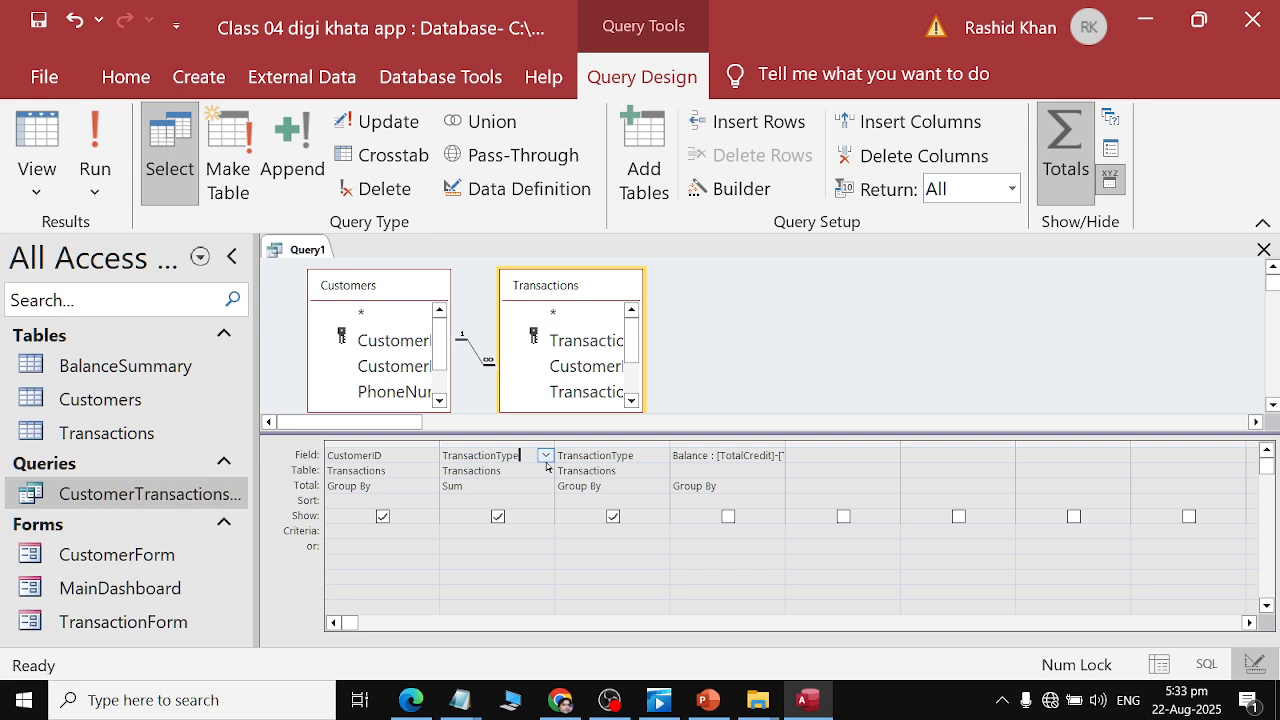
click(548, 470)
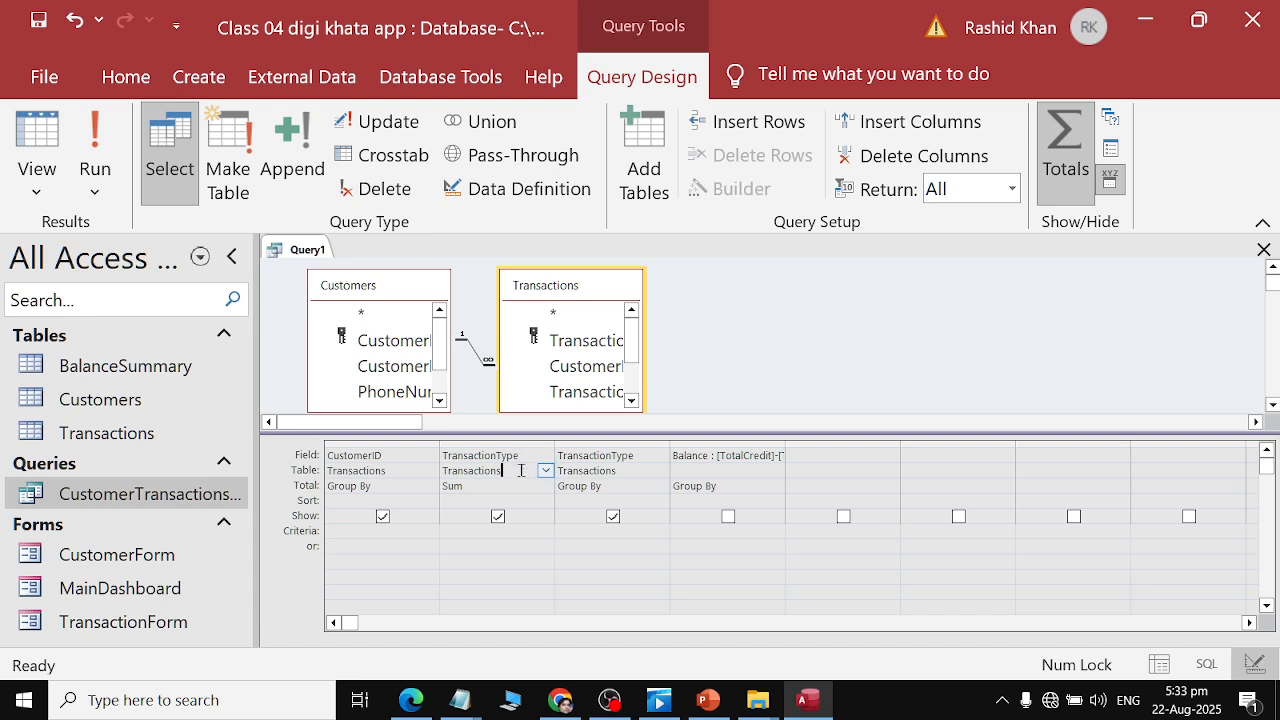
Review the Credit and Debit TransactionType conditions in the Balance Query instructions of the assignment PDF.
key(alt+Tab)
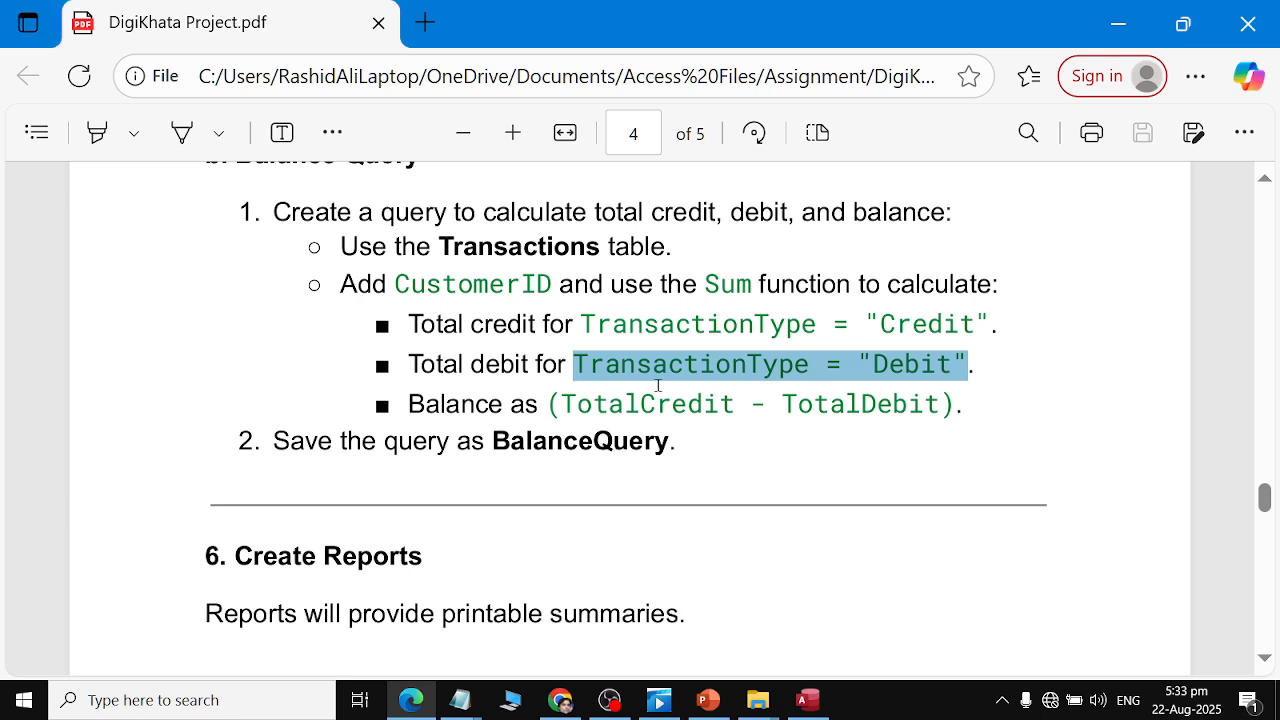
click(640, 353)
drag(882, 323, 967, 338)
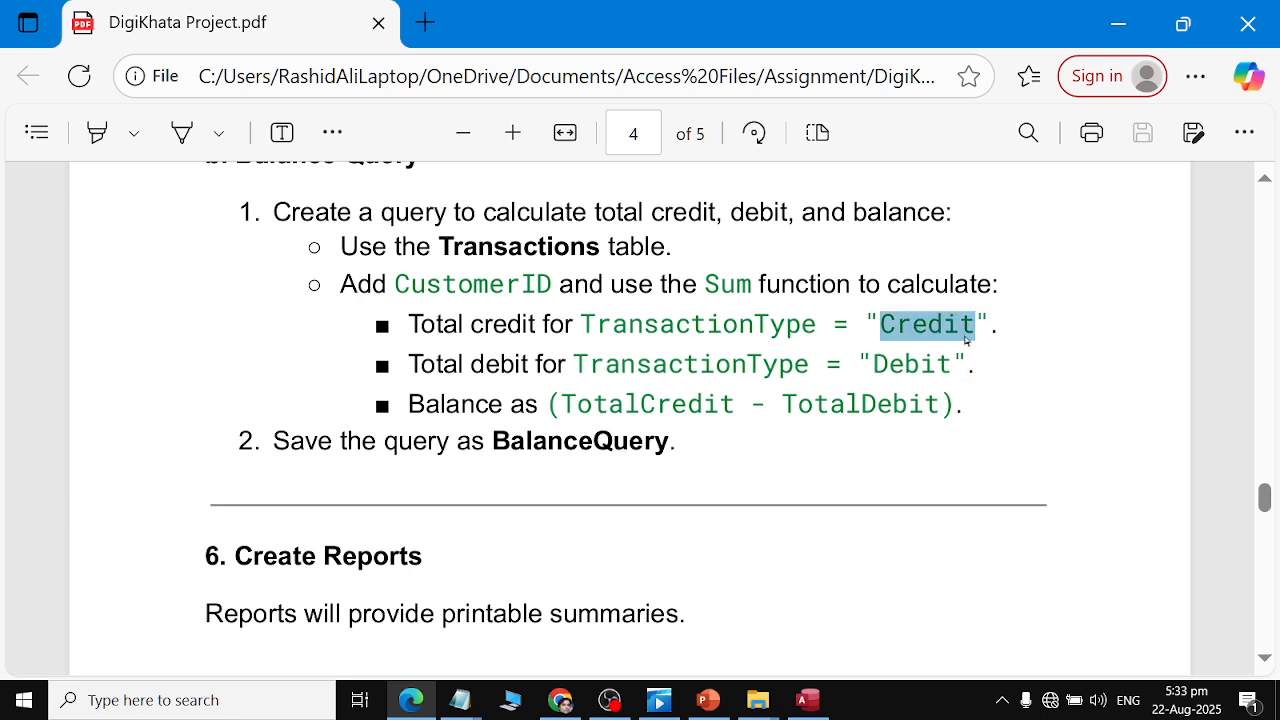
click(577, 317)
double_click(940, 323)
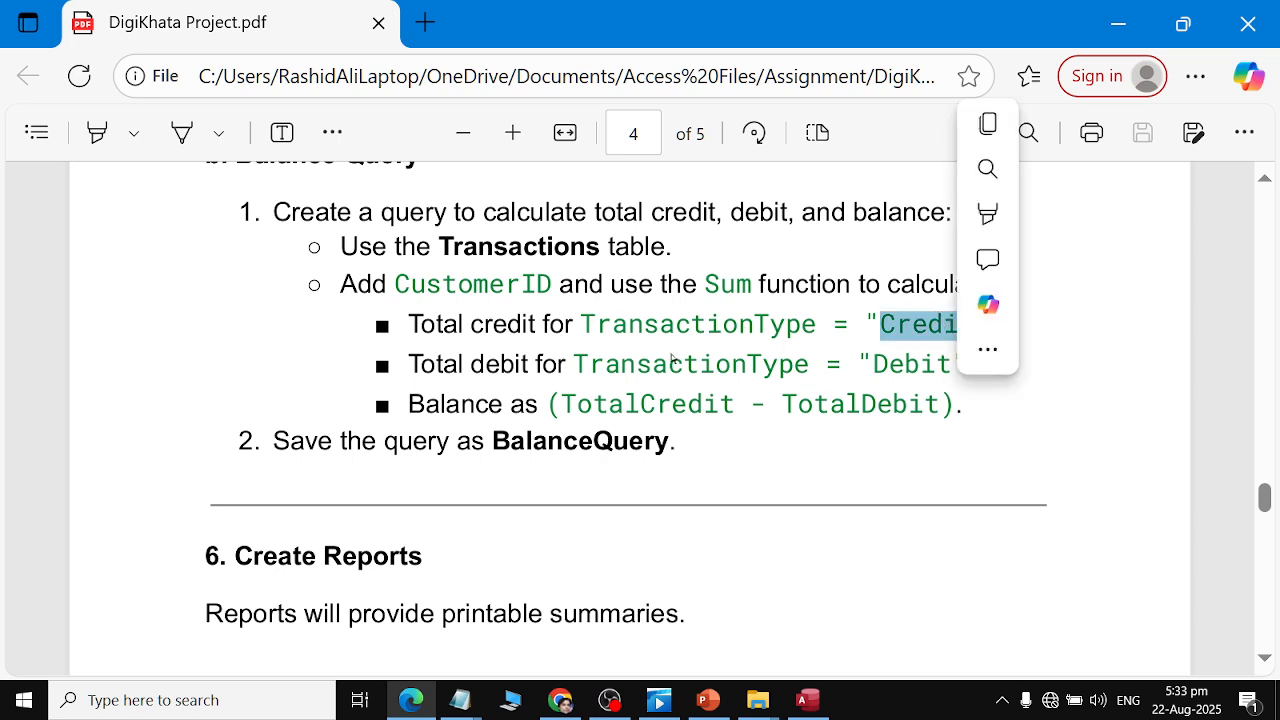
click(584, 322)
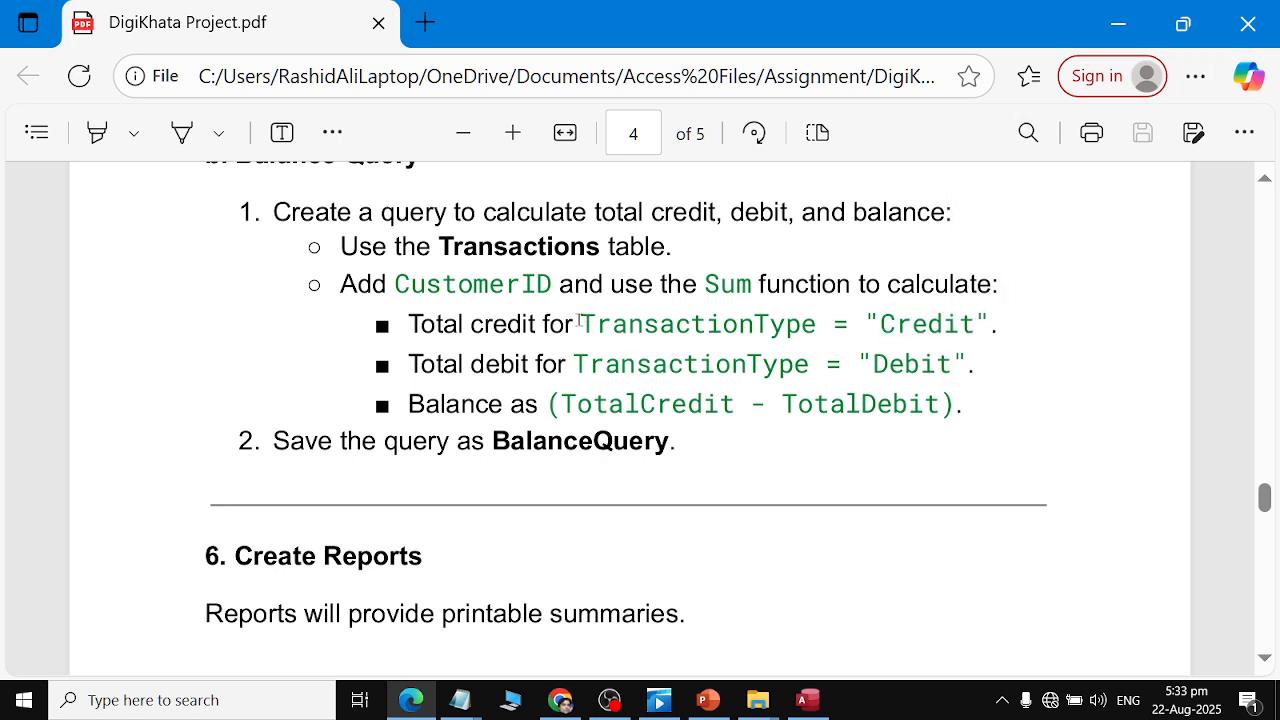
drag(580, 321, 600, 322)
Try pasting the TransactionType = "Credit" expression into the second column's Field cell, then undo the paste.
key(alt+Tab)
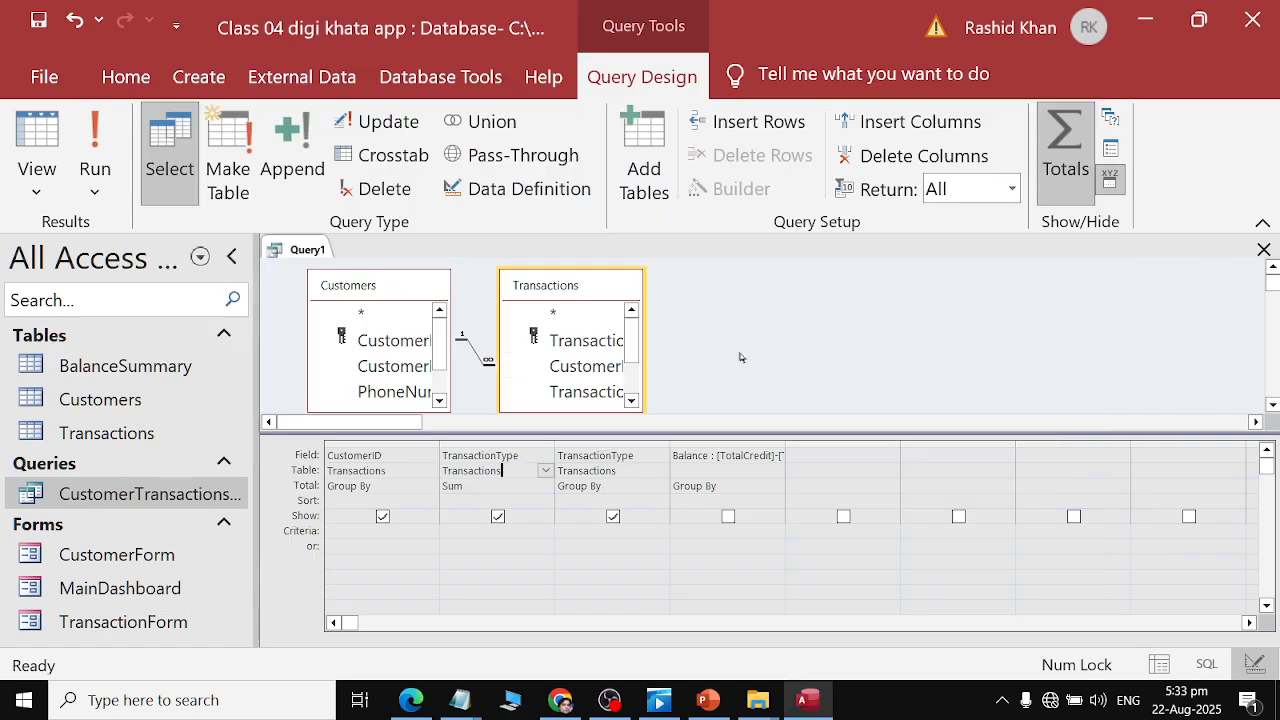
click(546, 456)
key(alt+Tab)
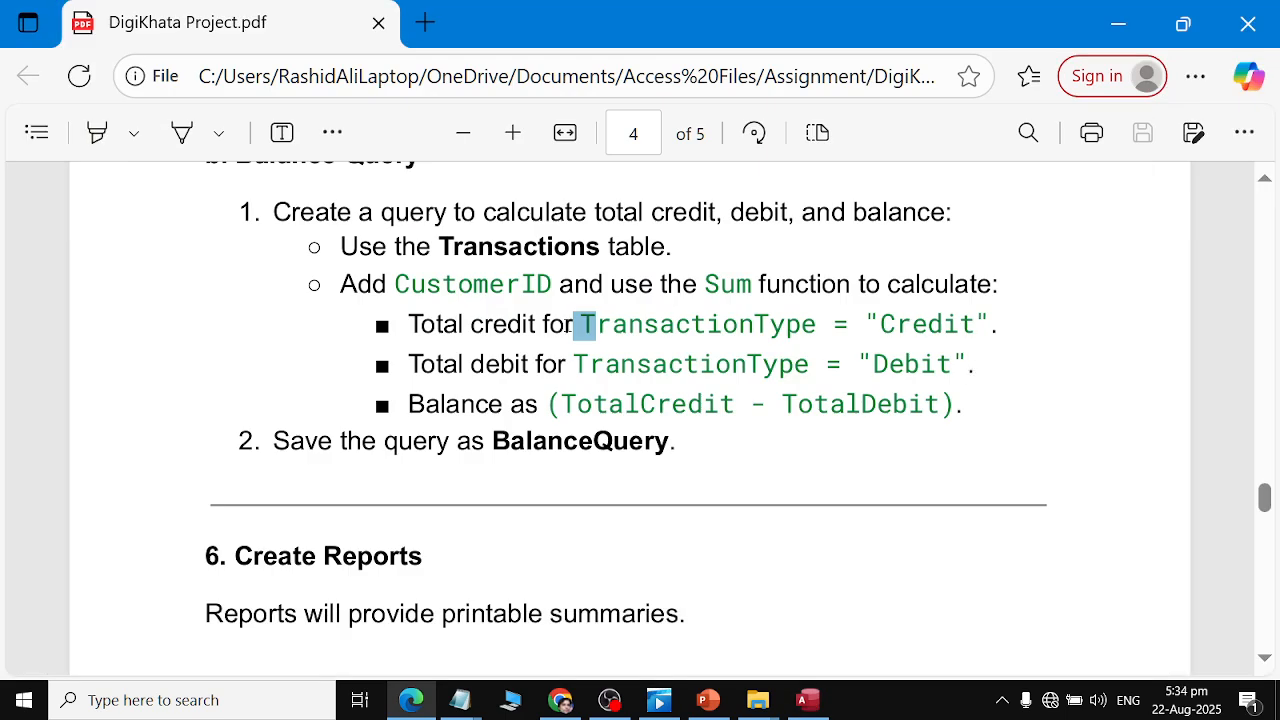
drag(582, 323, 990, 324)
key(ctrl+c)
key(alt+Tab)
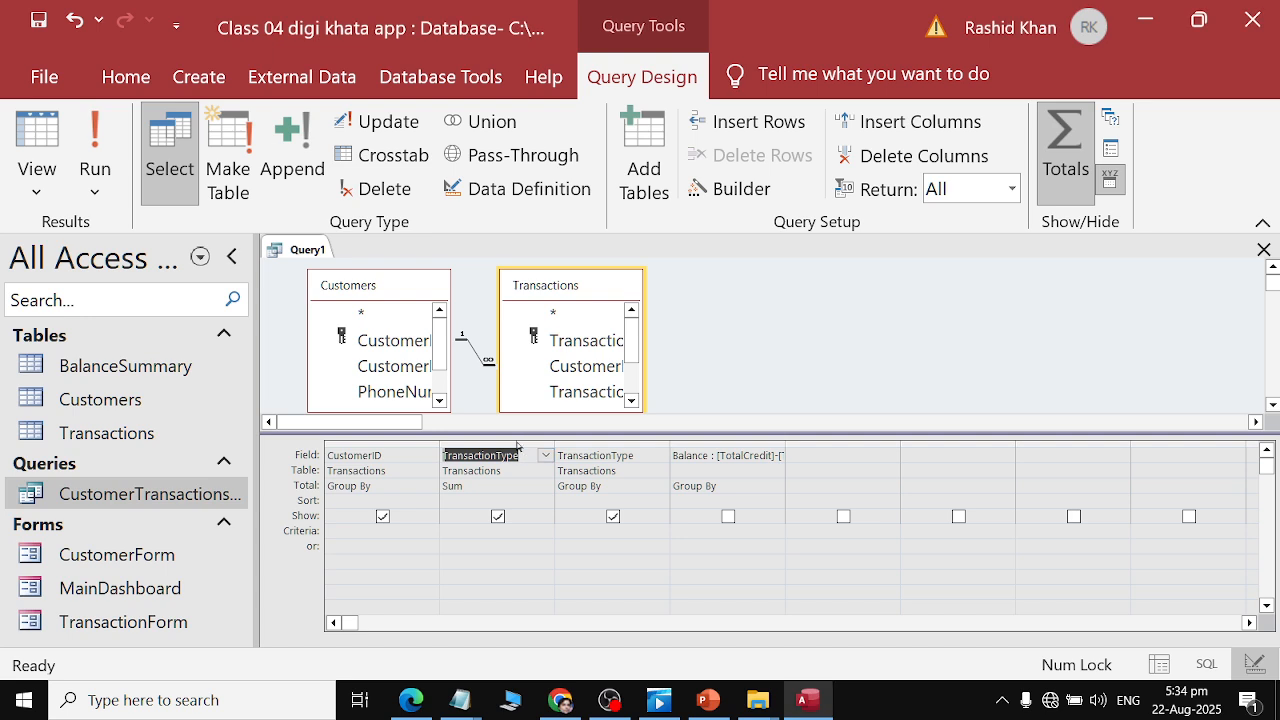
click(520, 455)
double_click(520, 455)
key(ctrl+v)
click(612, 458)
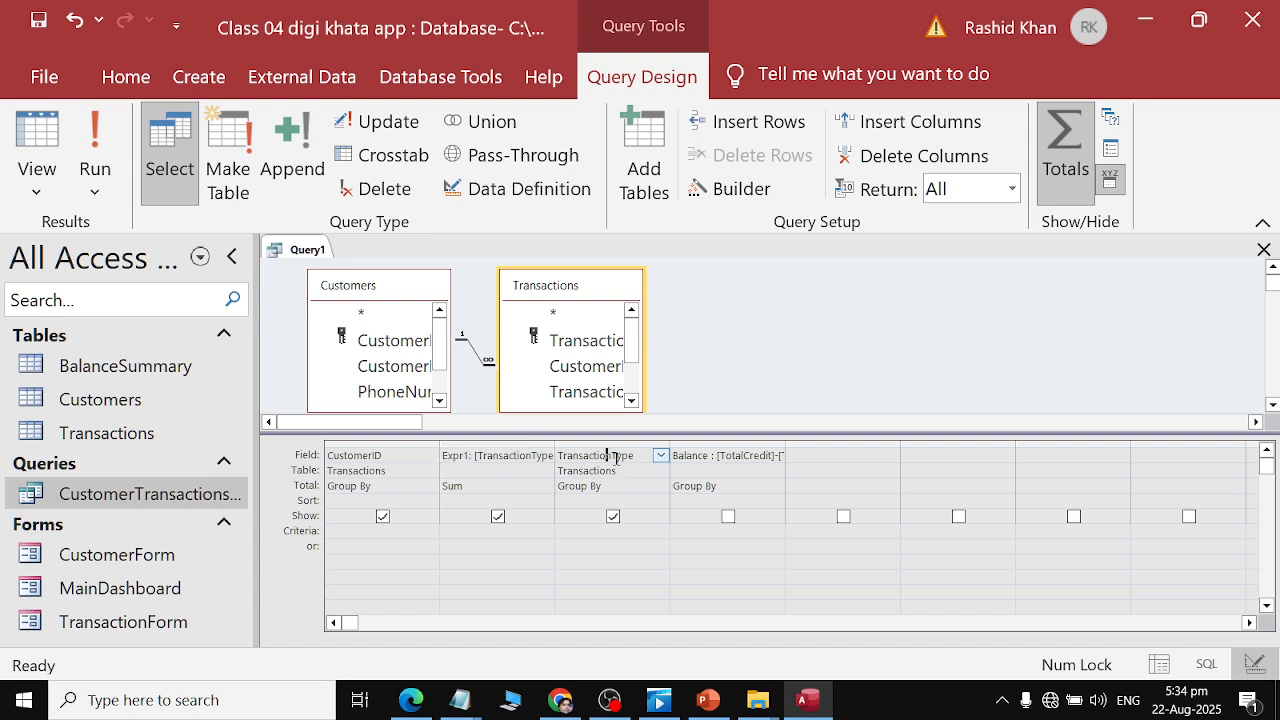
key(ctrl+z)
click(521, 455)
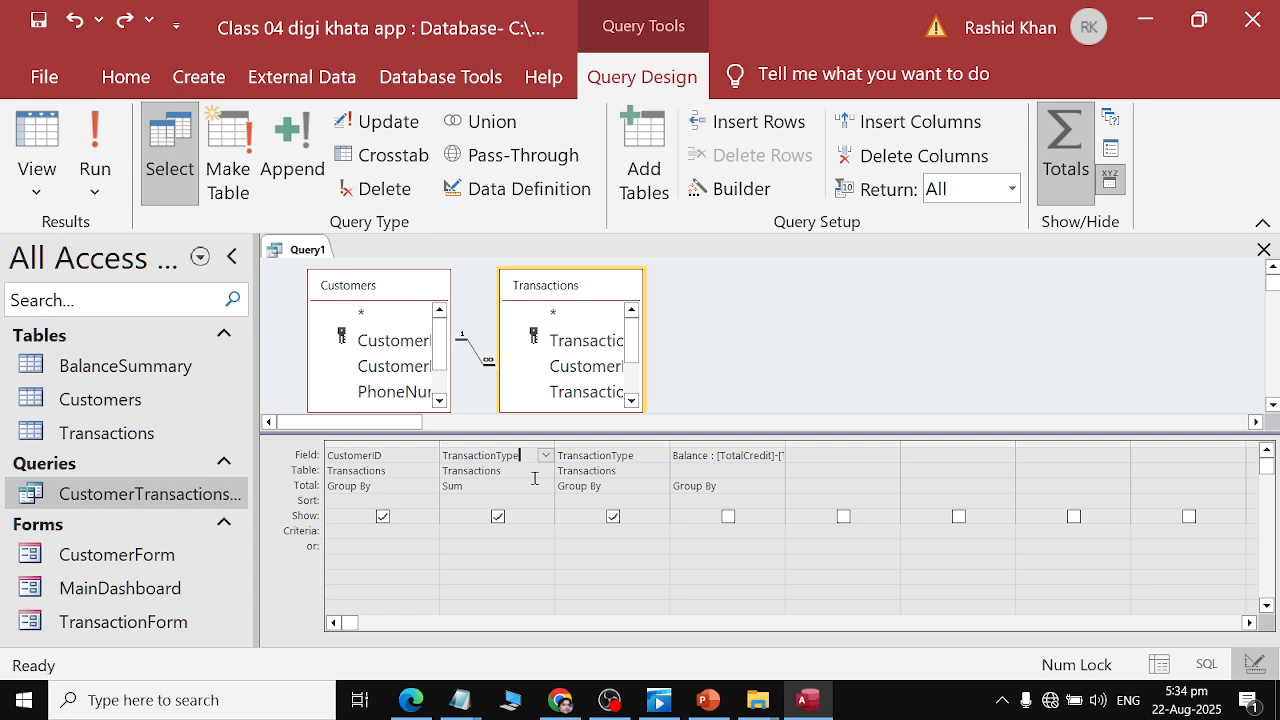
Copy Credit from the PDF into the second TransactionType column's Criteria cell.
click(522, 530)
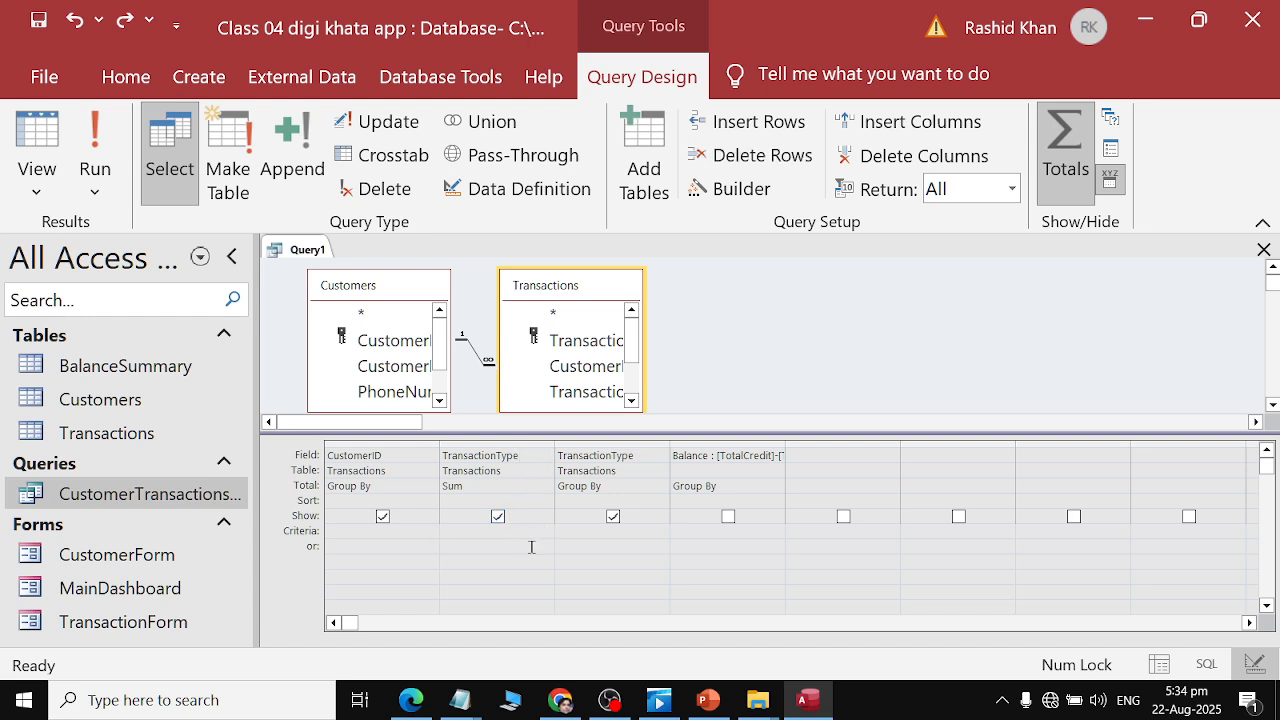
key(alt+Tab)
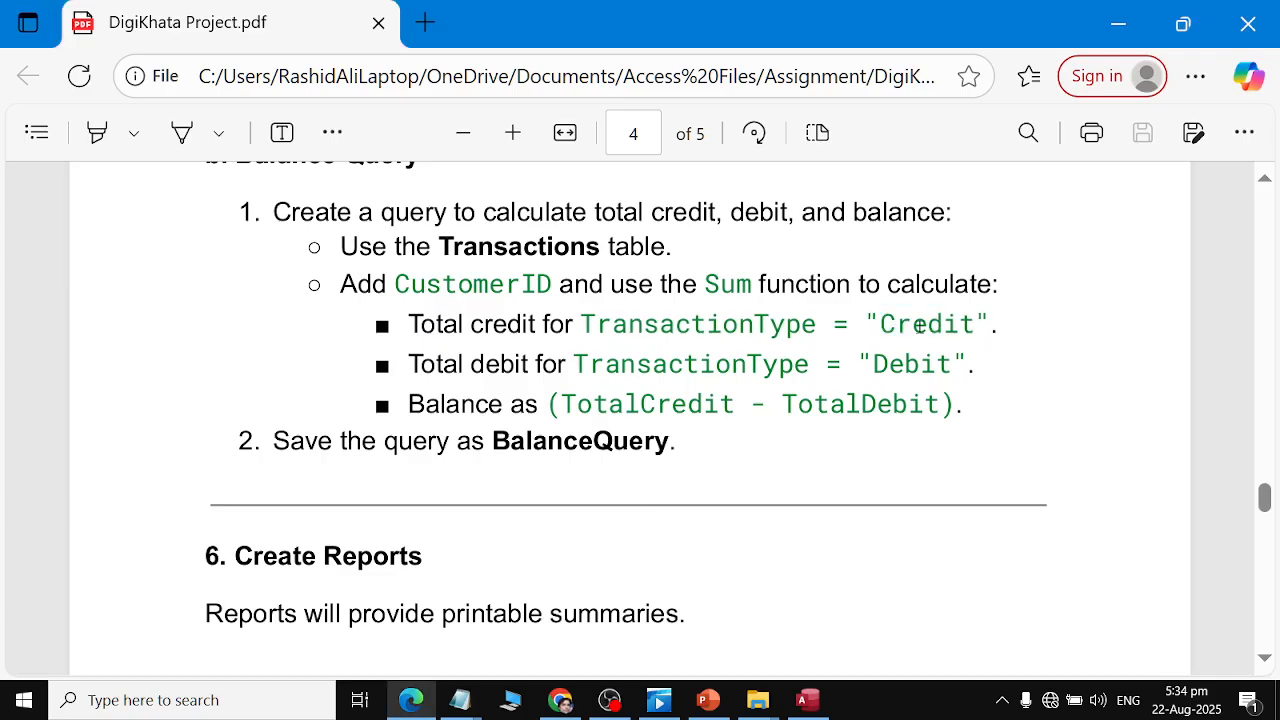
double_click(920, 318)
key(ctrl+c)
key(alt+Tab)
key(ctrl+v)
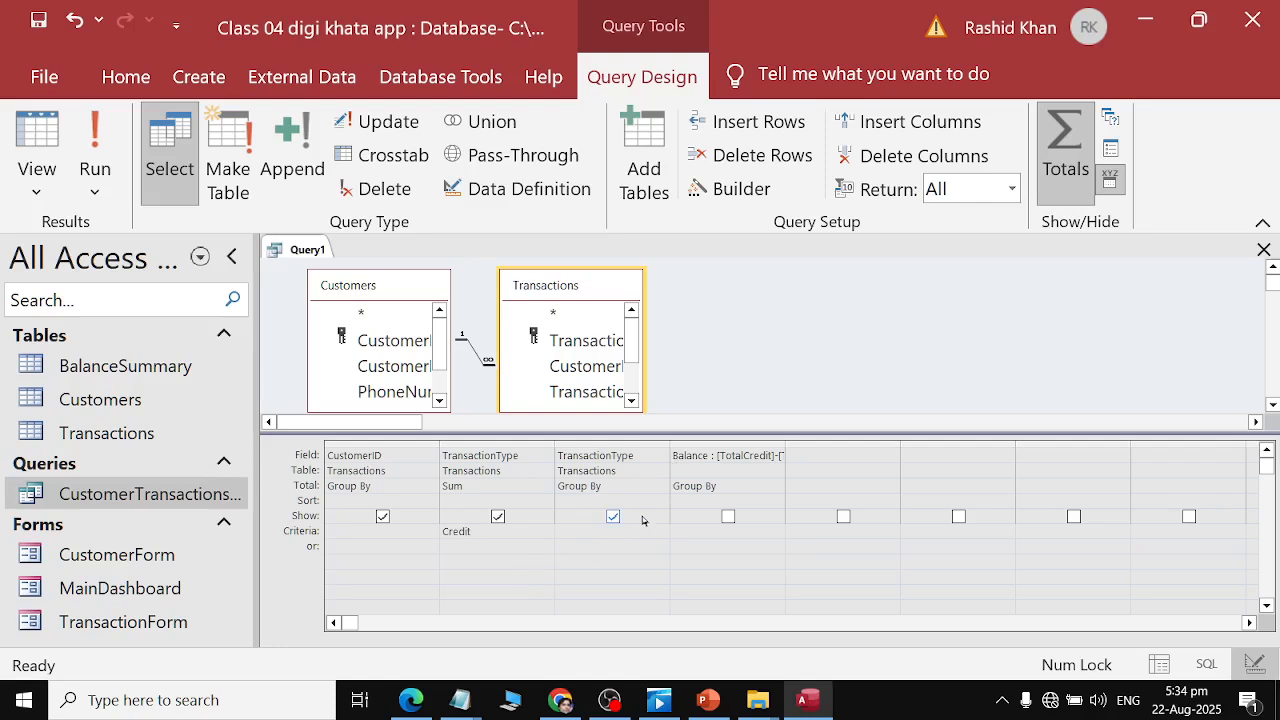
Set the third TransactionType column's Total to Sum.
click(588, 530)
click(605, 486)
click(660, 486)
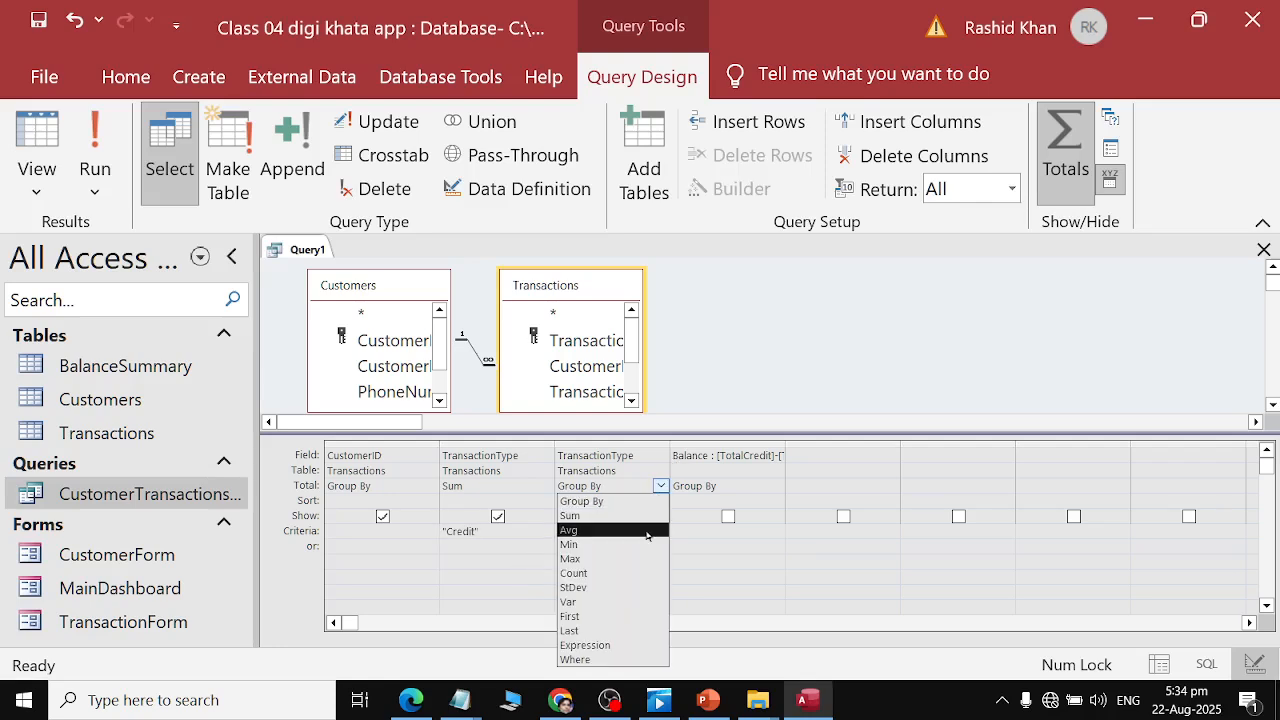
click(648, 516)
click(640, 469)
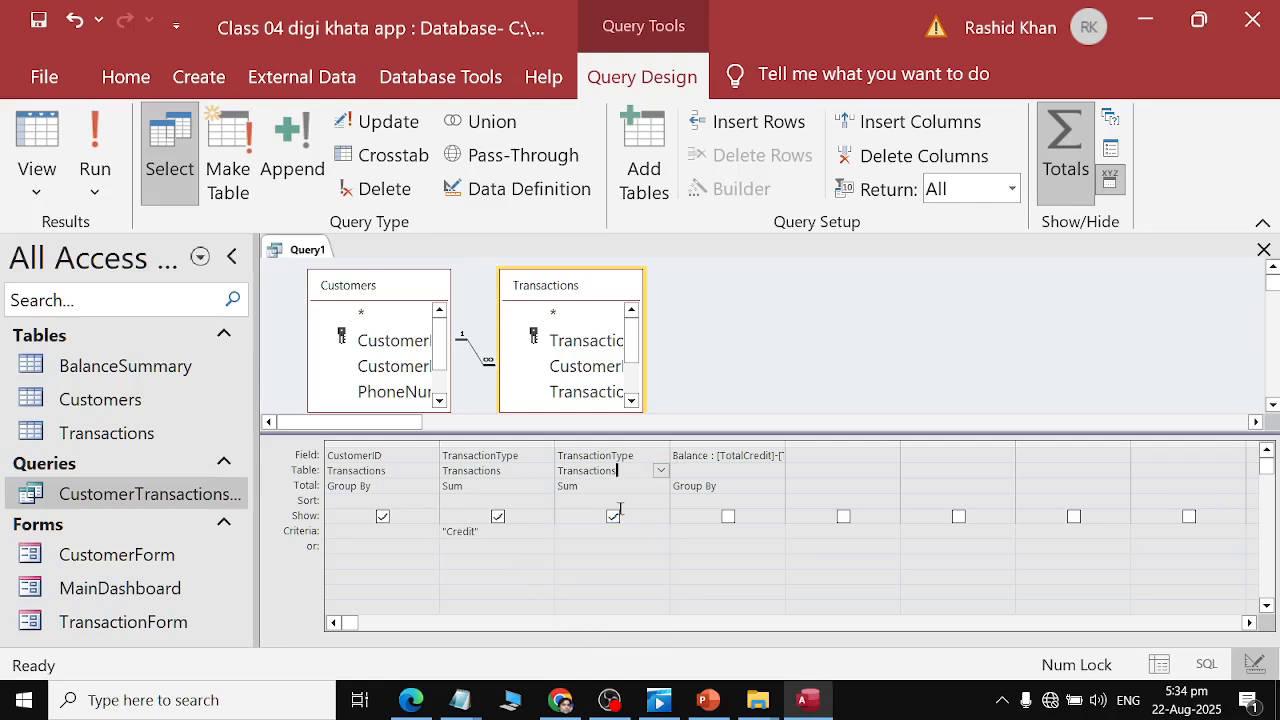
Enter Debit as the criteria for the third TransactionType column.
key(alt+Tab)
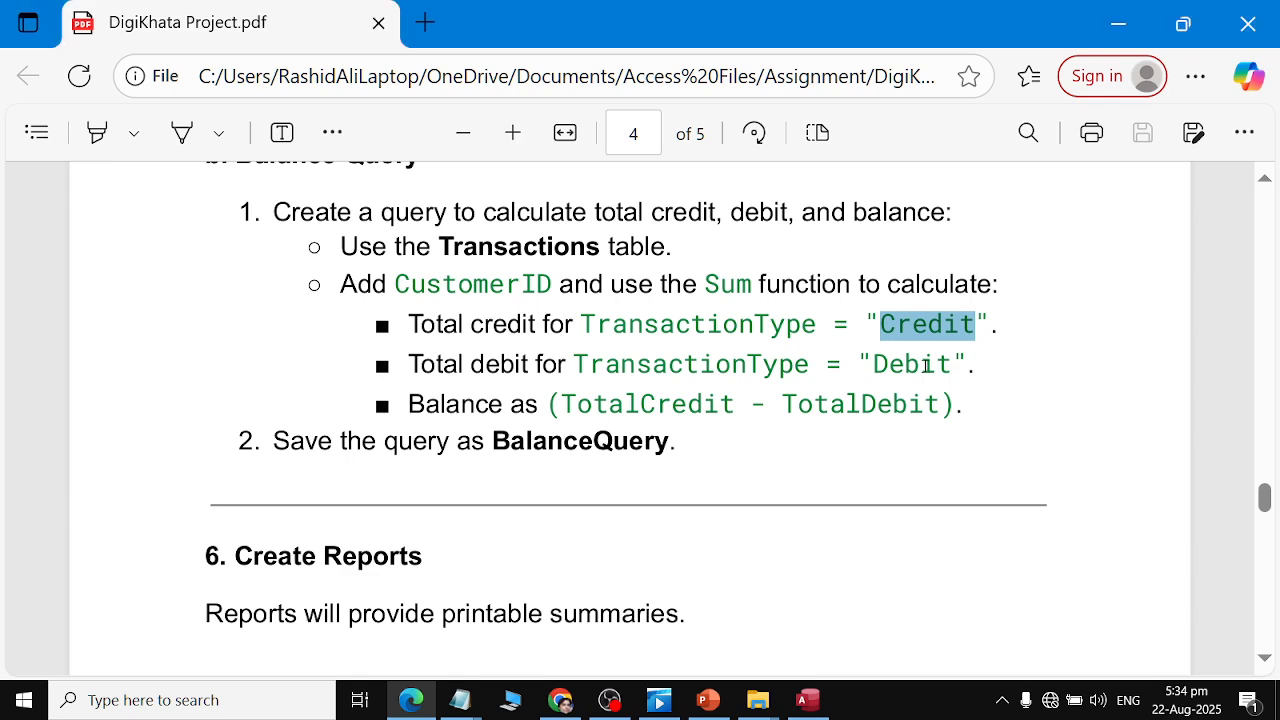
double_click(886, 364)
key(alt+Tab)
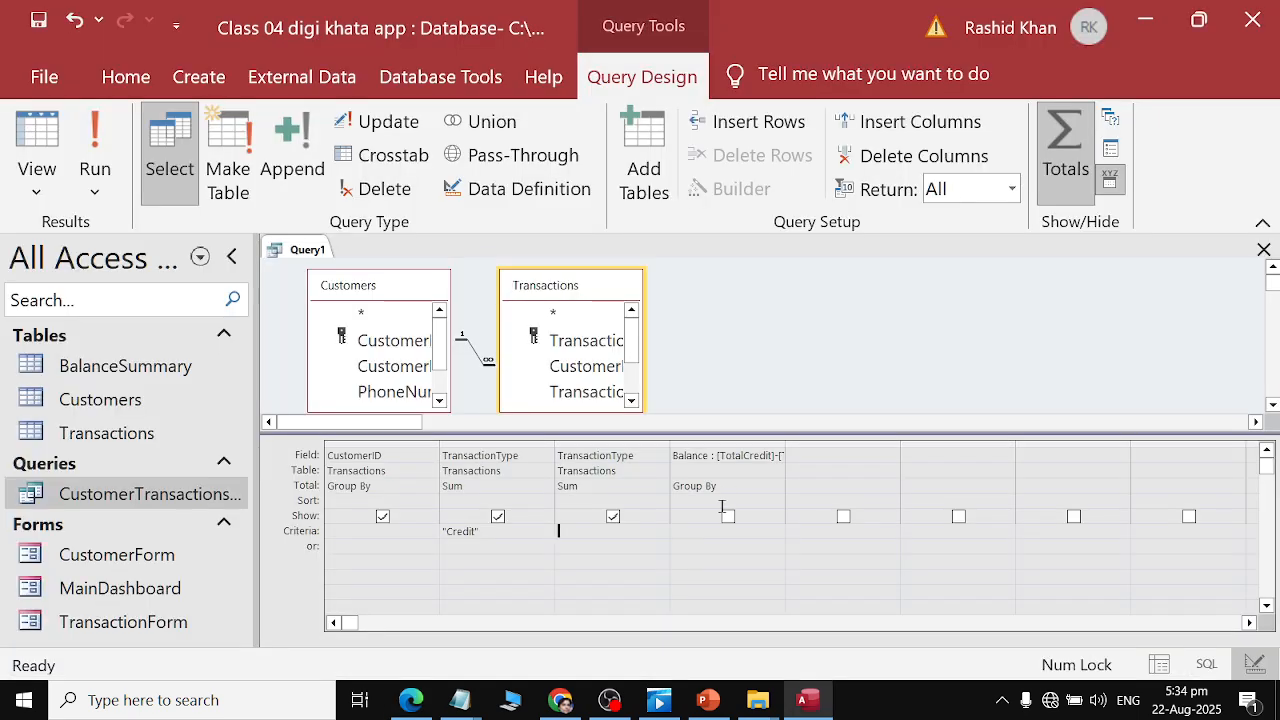
click(612, 516)
click(612, 516)
click(614, 531)
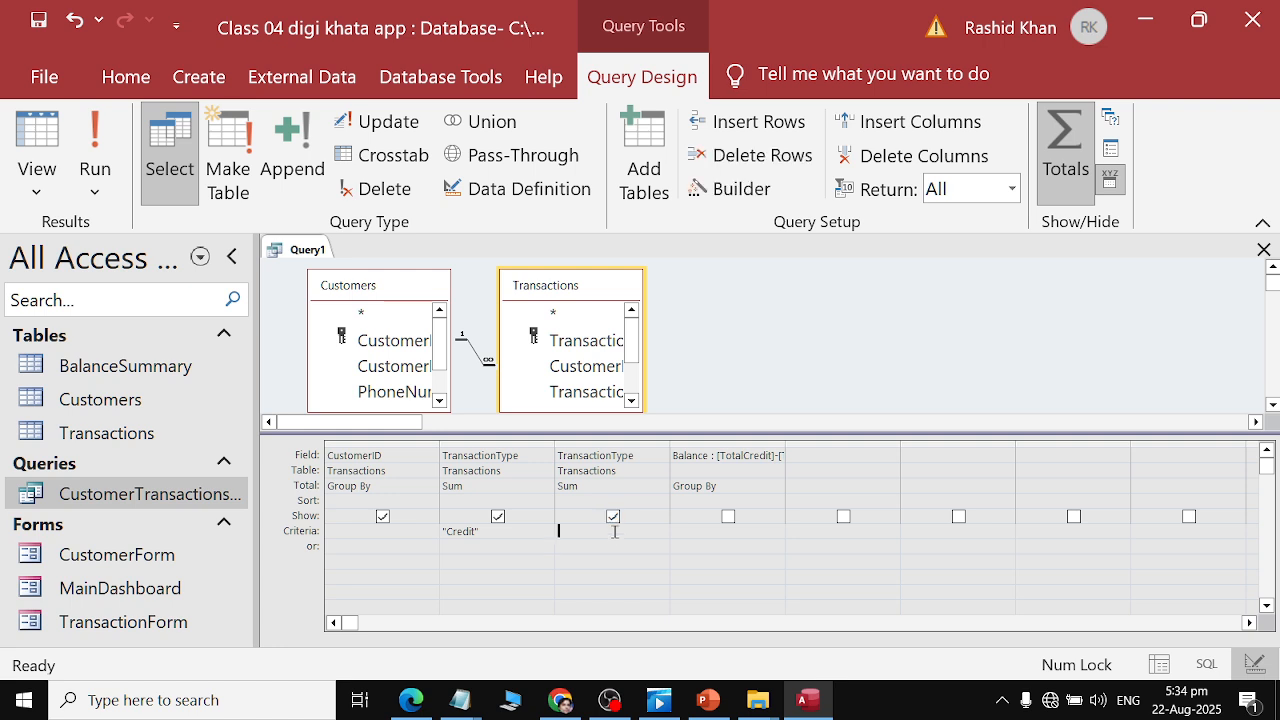
text(Debit)
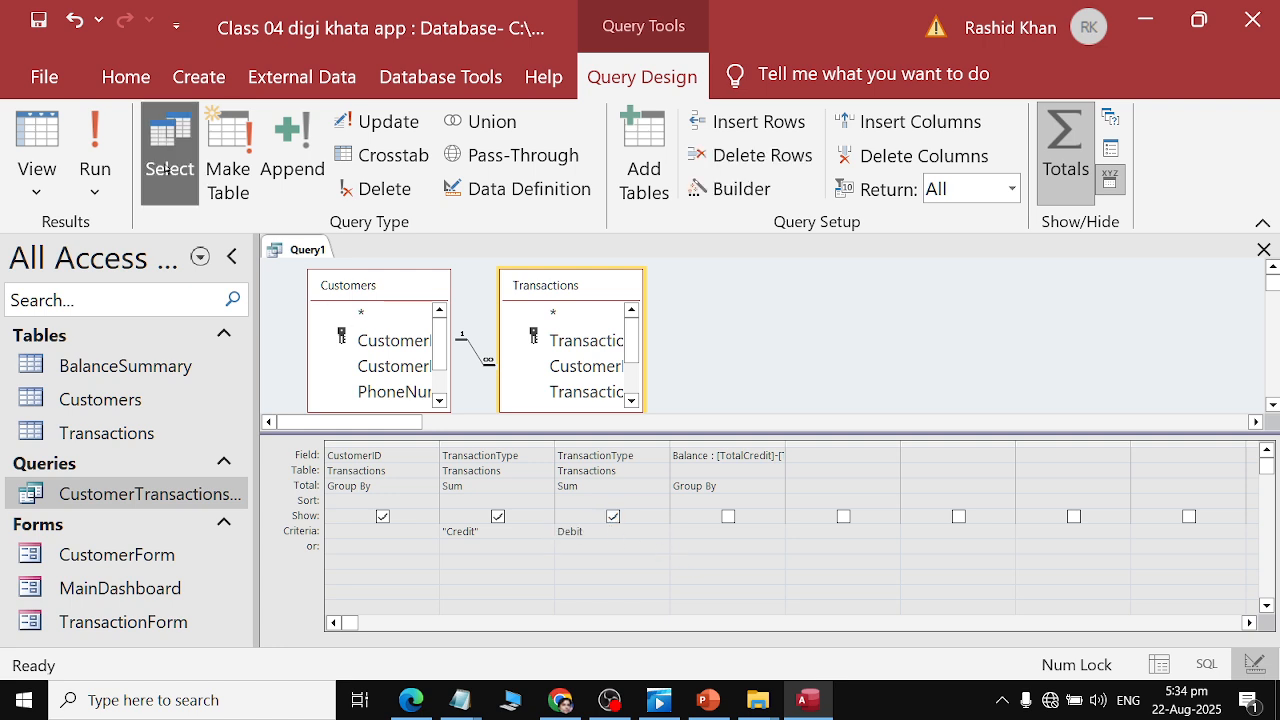
Run the query and cancel the TotalCredit parameter request.
click(95, 140)
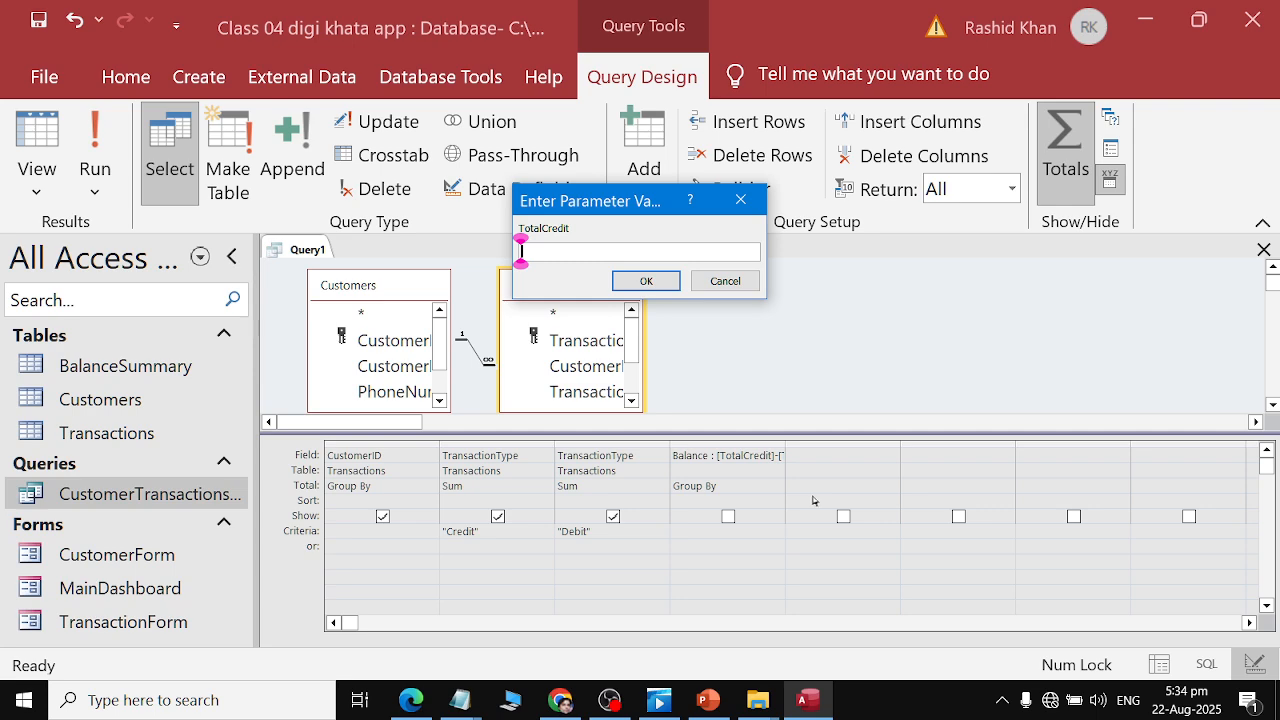
key(alt+Tab)
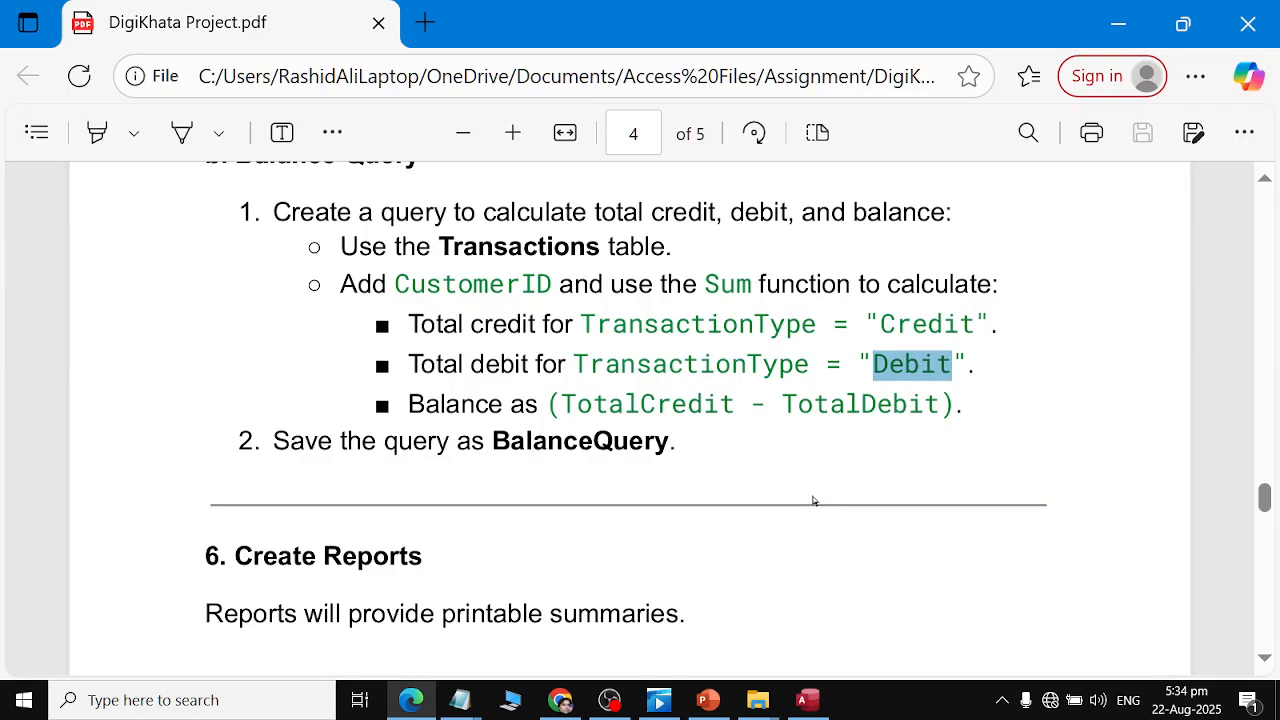
key(alt+Tab)
key(alt+Tab)
key(alt+Tab)
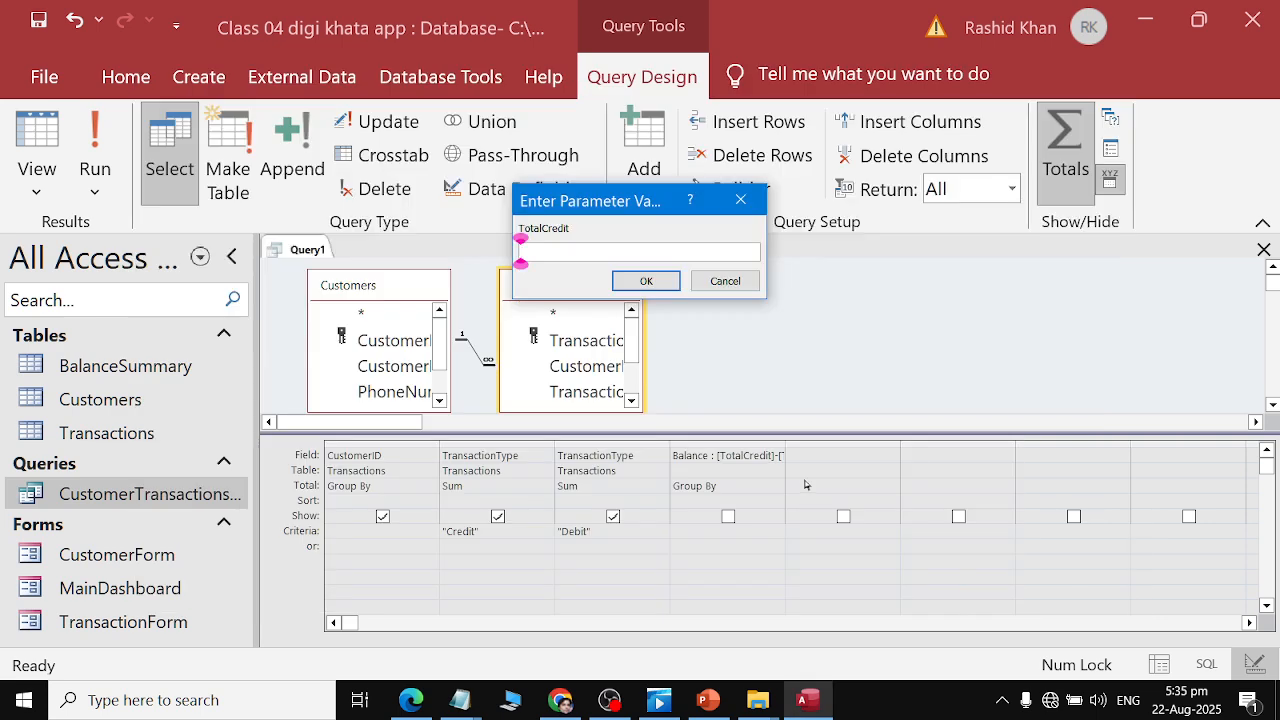
click(726, 280)
Delete the Balance expression column from the query grid.
click(748, 442)
click(752, 490)
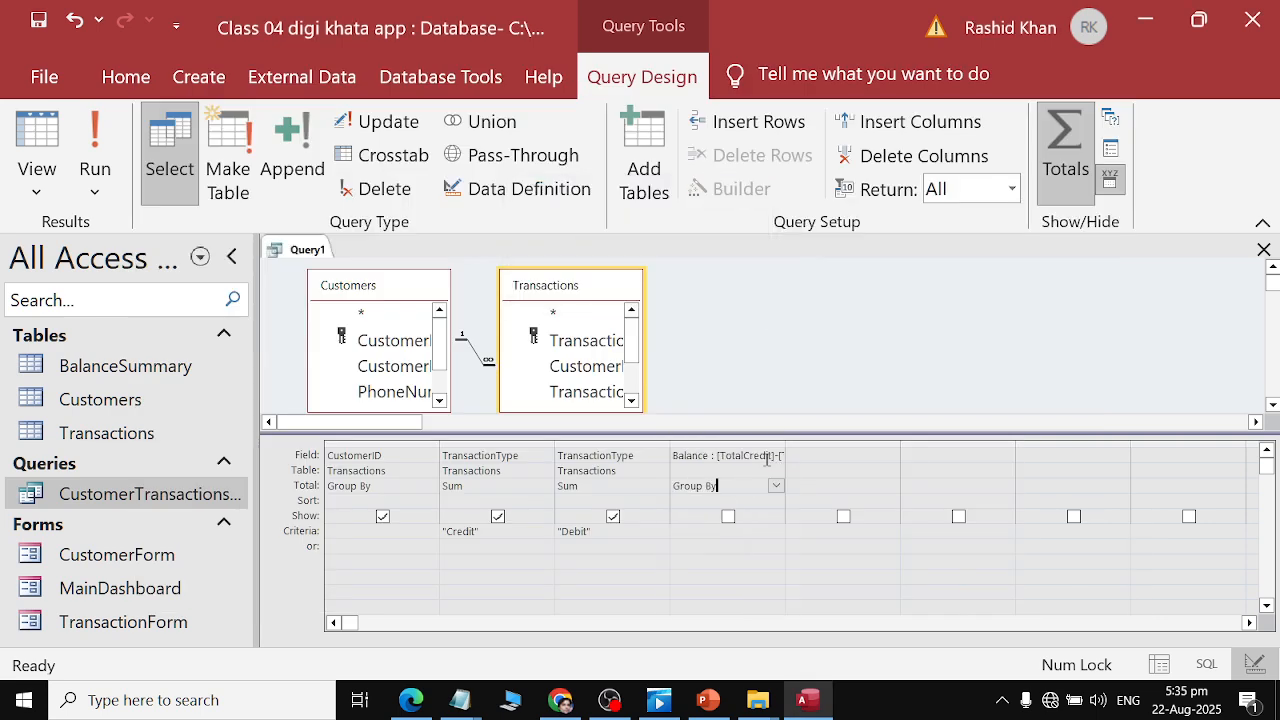
key(BackSpace)
key(BackSpace)
key(BackSpace)
key(BackSpace)
key(BackSpace)
key(BackSpace)
key(BackSpace)
key(BackSpace)
click(915, 157)
Try running the query again, dismissing the error messages.
click(95, 150)
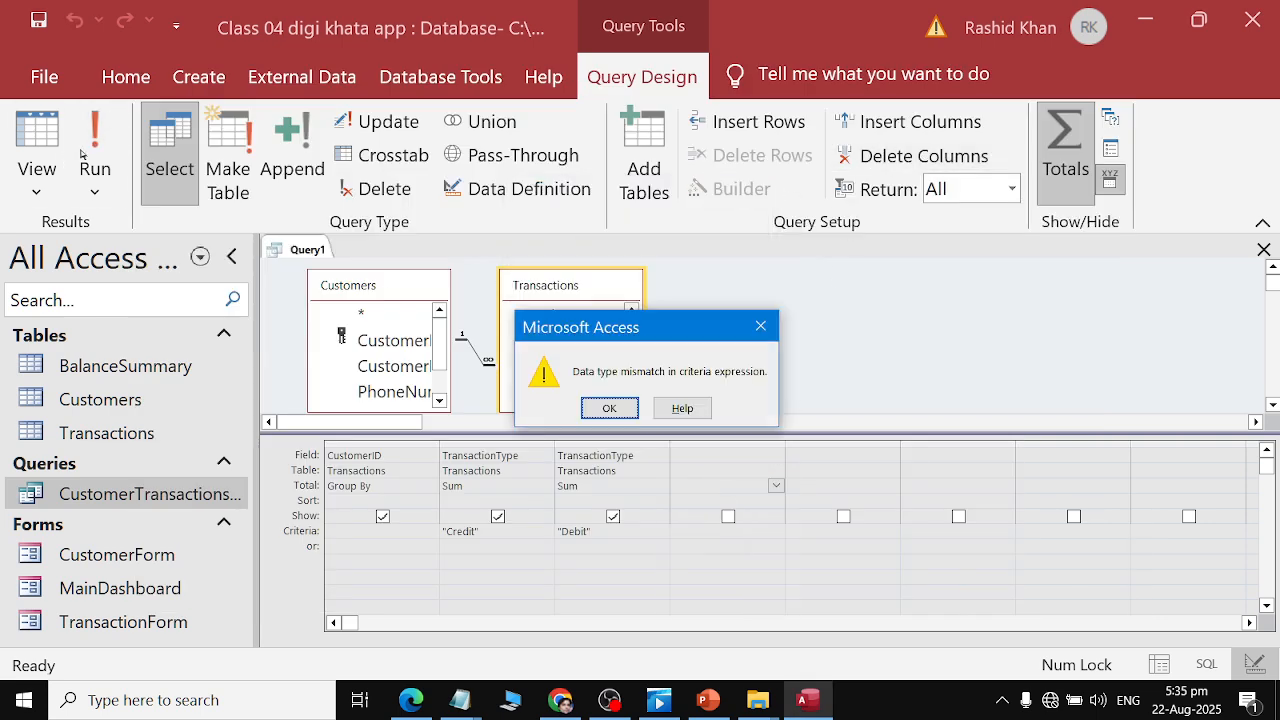
click(609, 408)
click(626, 535)
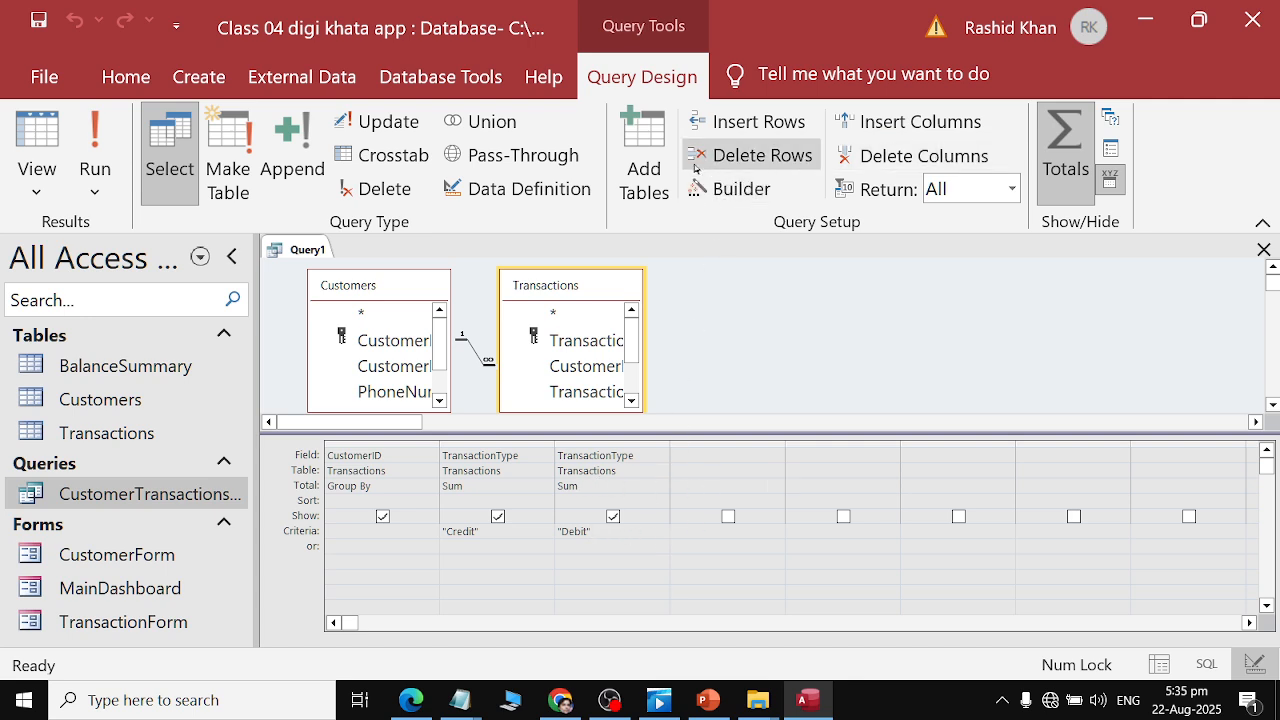
click(104, 152)
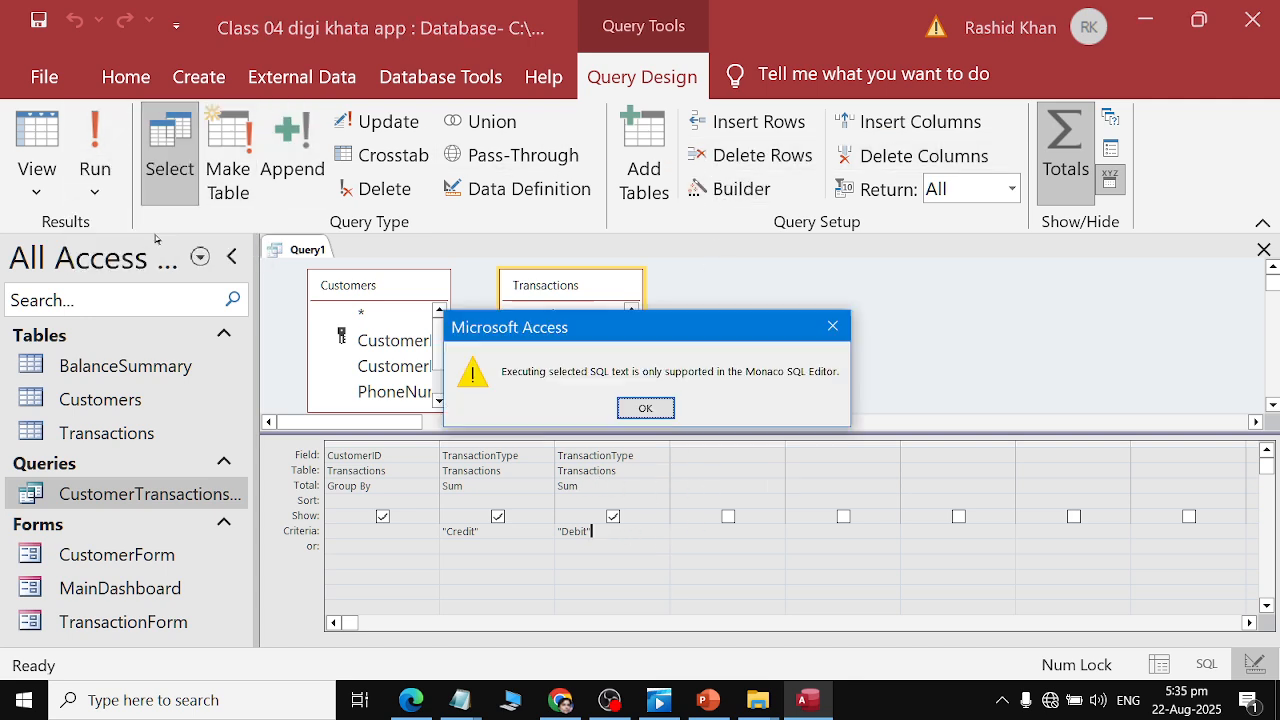
click(645, 409)
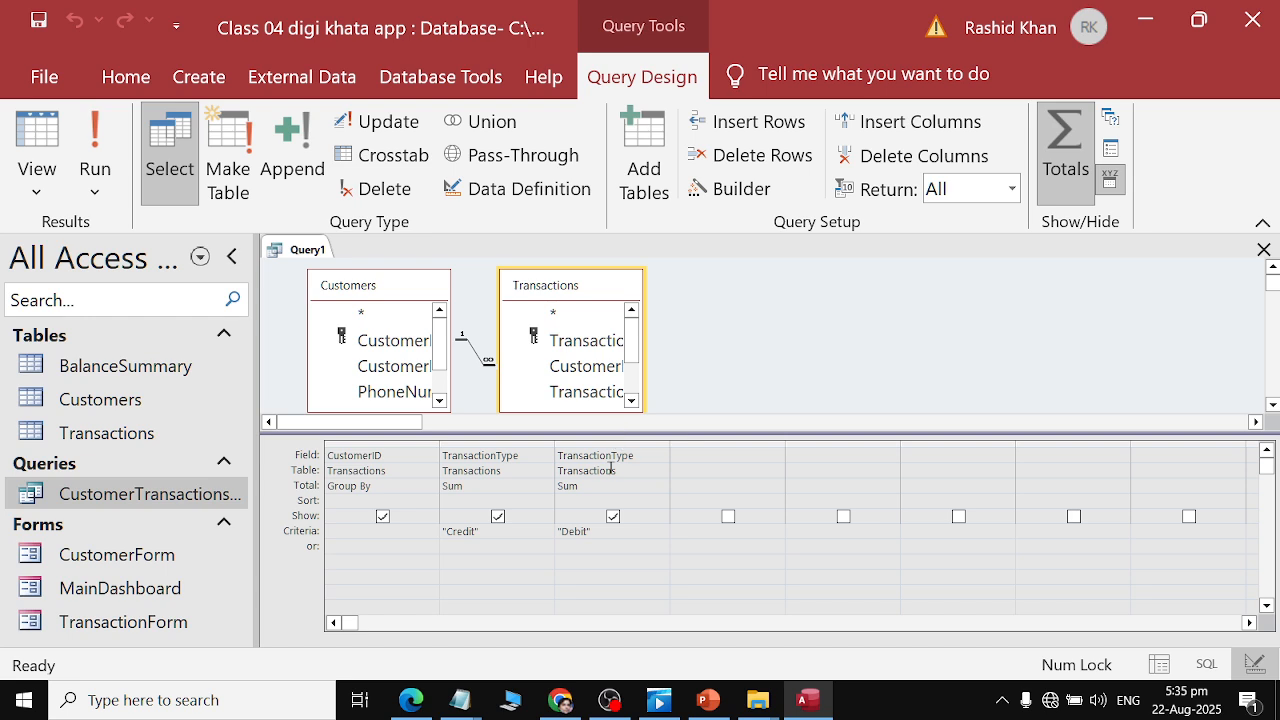
Clear the Debit and Credit criteria from both TransactionType columns.
click(645, 485)
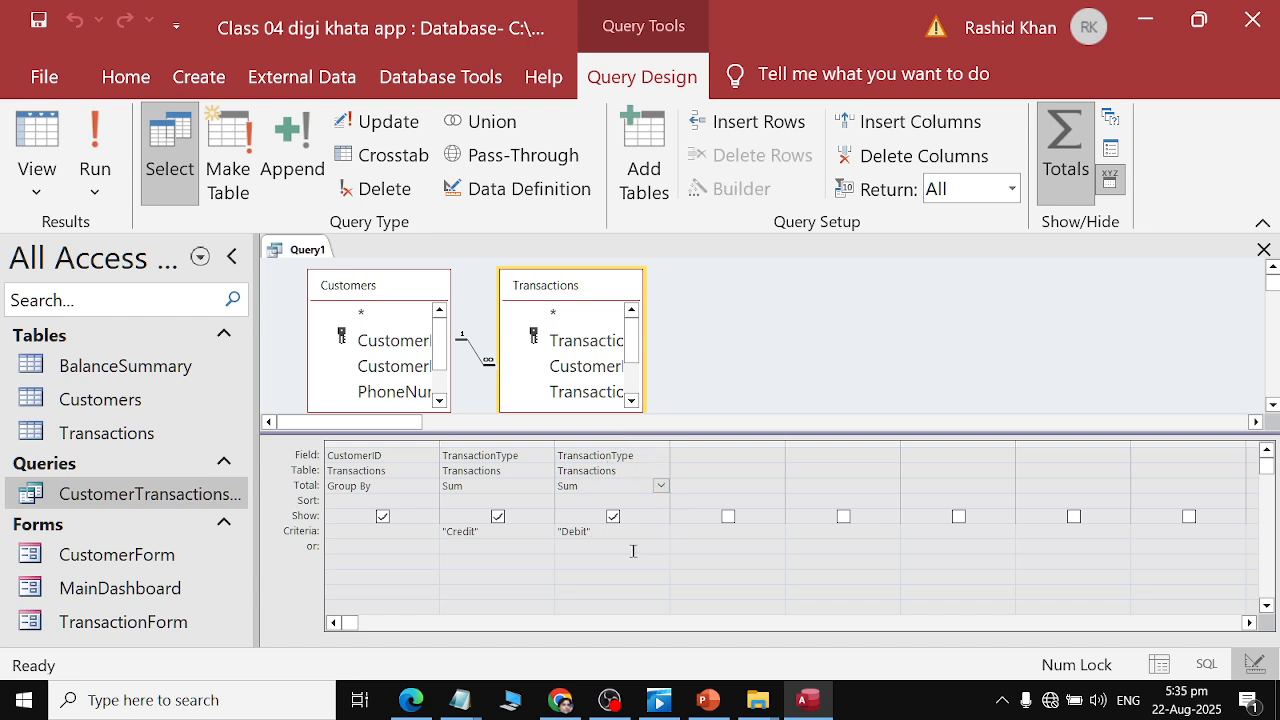
click(600, 542)
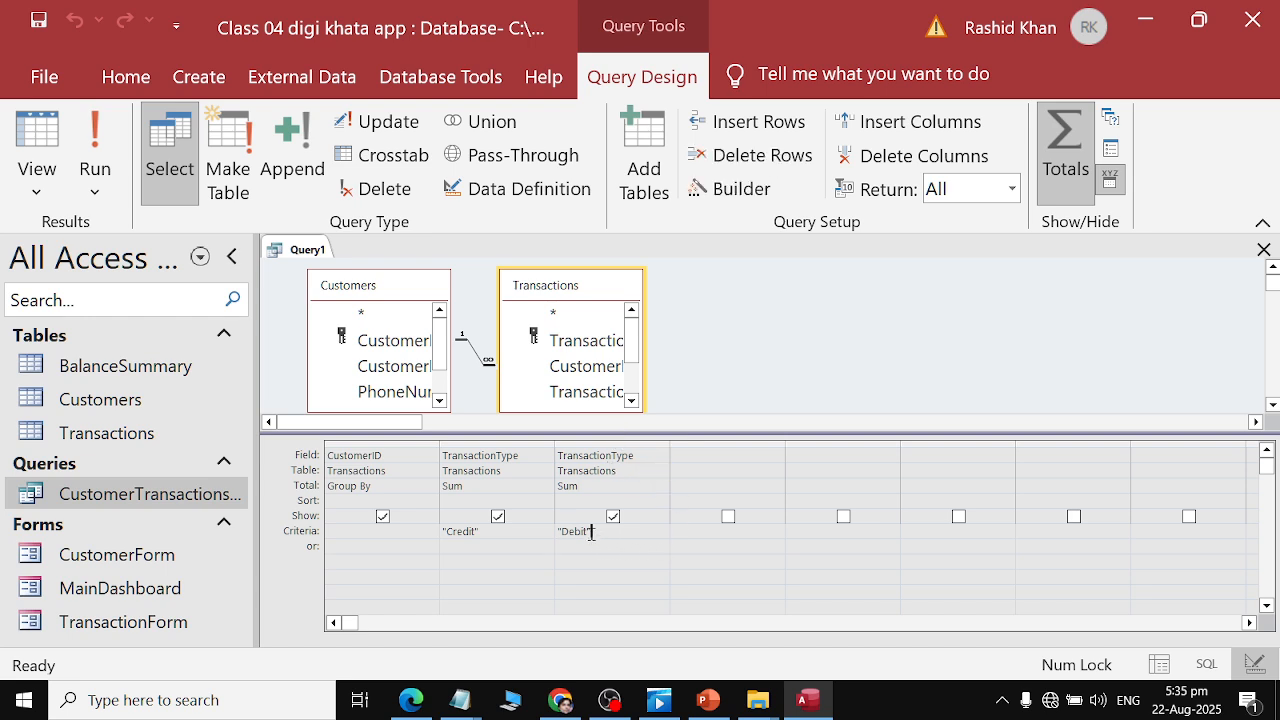
double_click(580, 530)
key(Delete)
key(Left)
key(Delete)
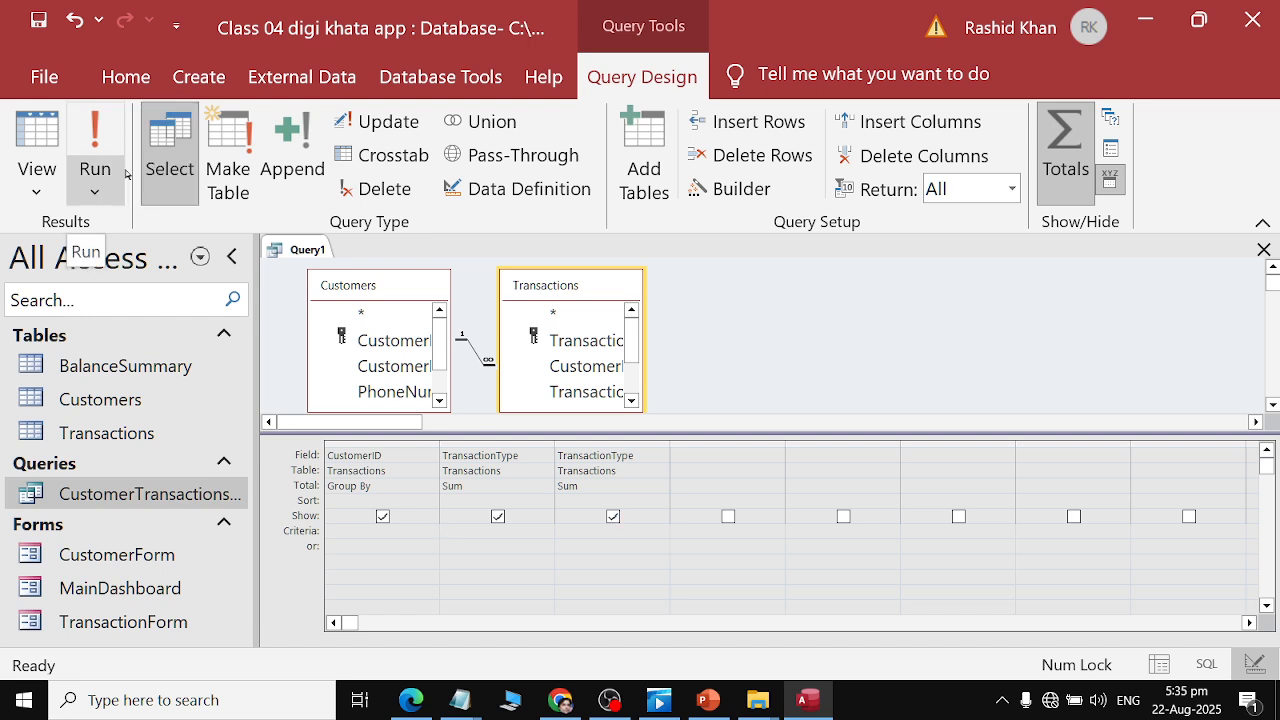
Delete the third TransactionType column from the query grid.
click(84, 125)
click(582, 408)
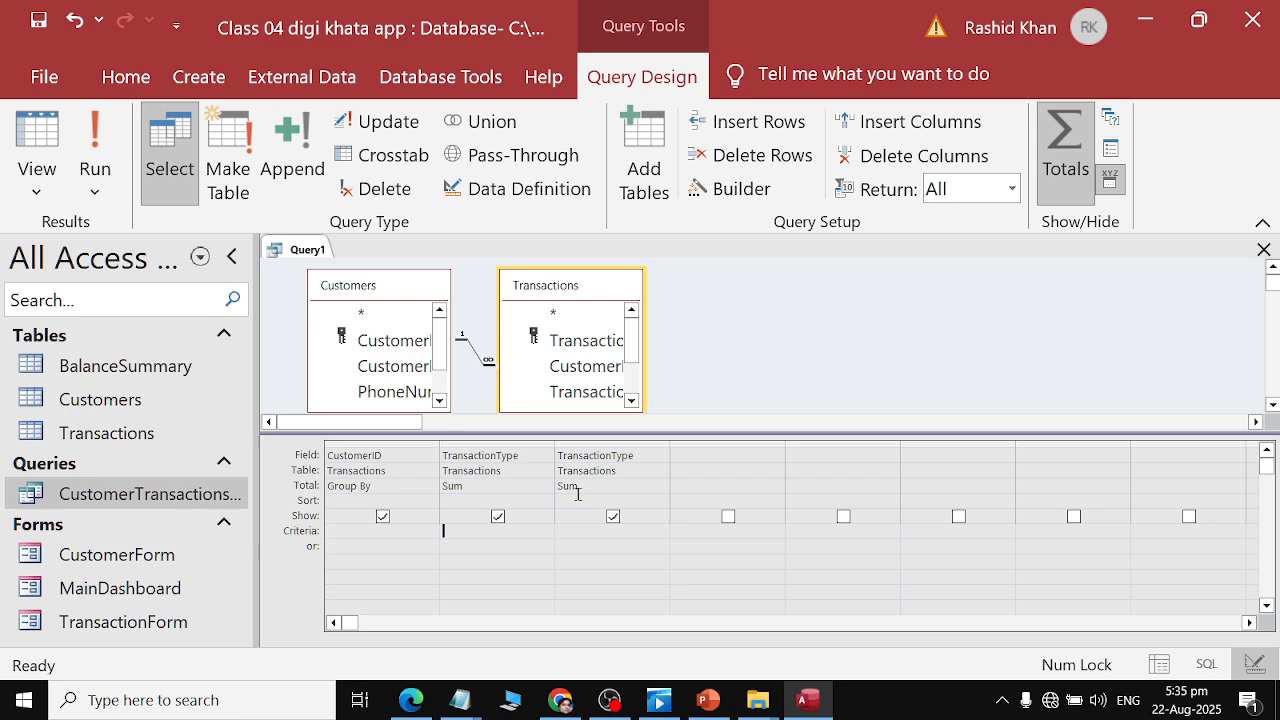
click(517, 471)
click(605, 484)
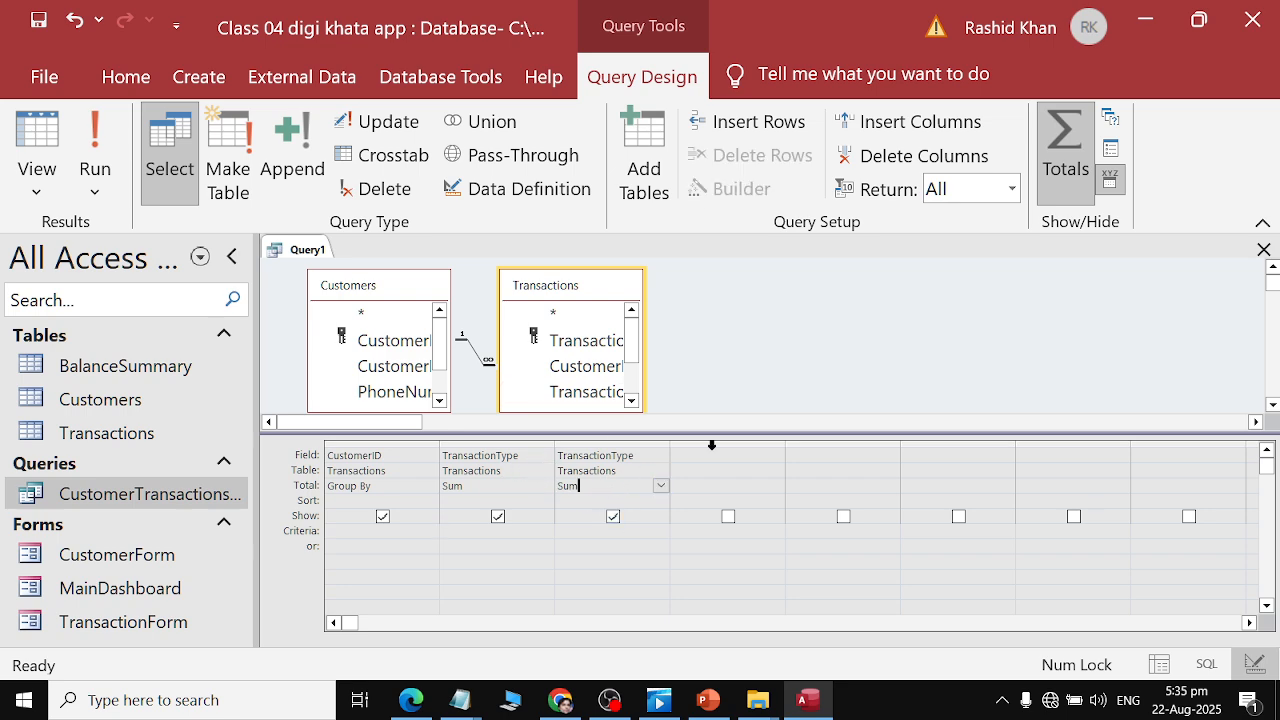
click(922, 155)
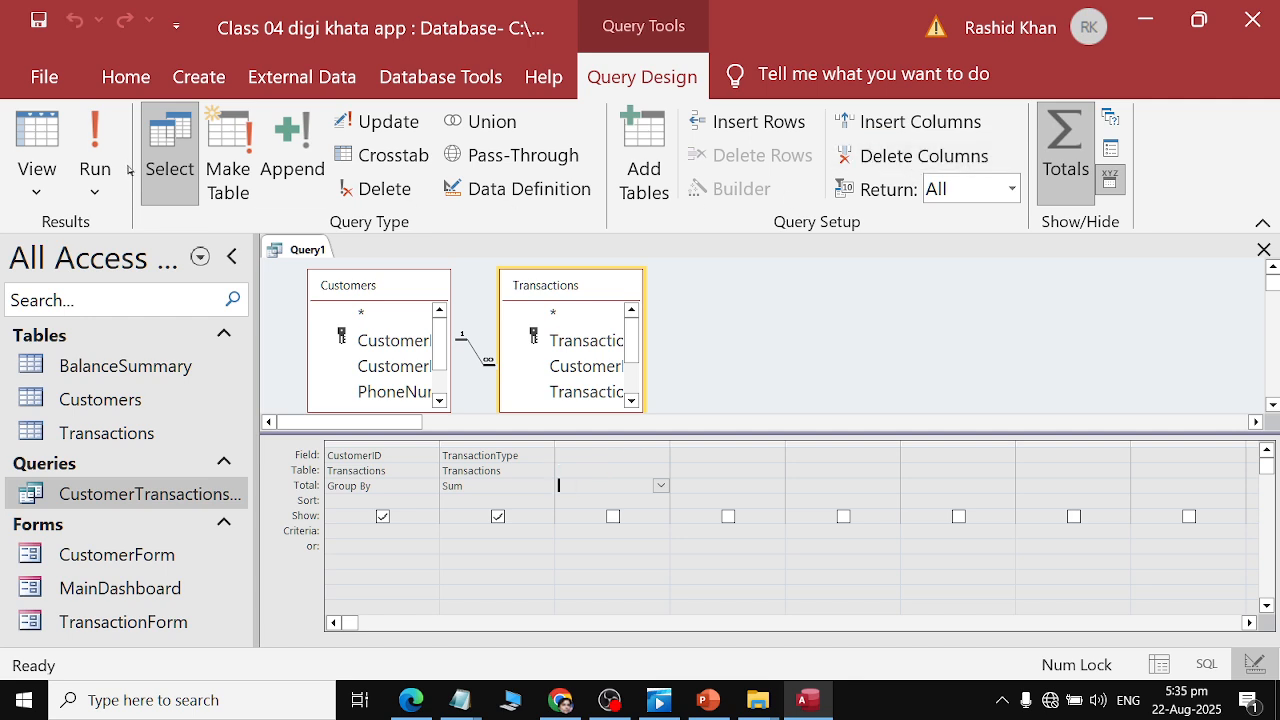
Run the query again and choose Group By as CustomerID's Total.
click(95, 140)
click(603, 408)
click(411, 486)
click(431, 486)
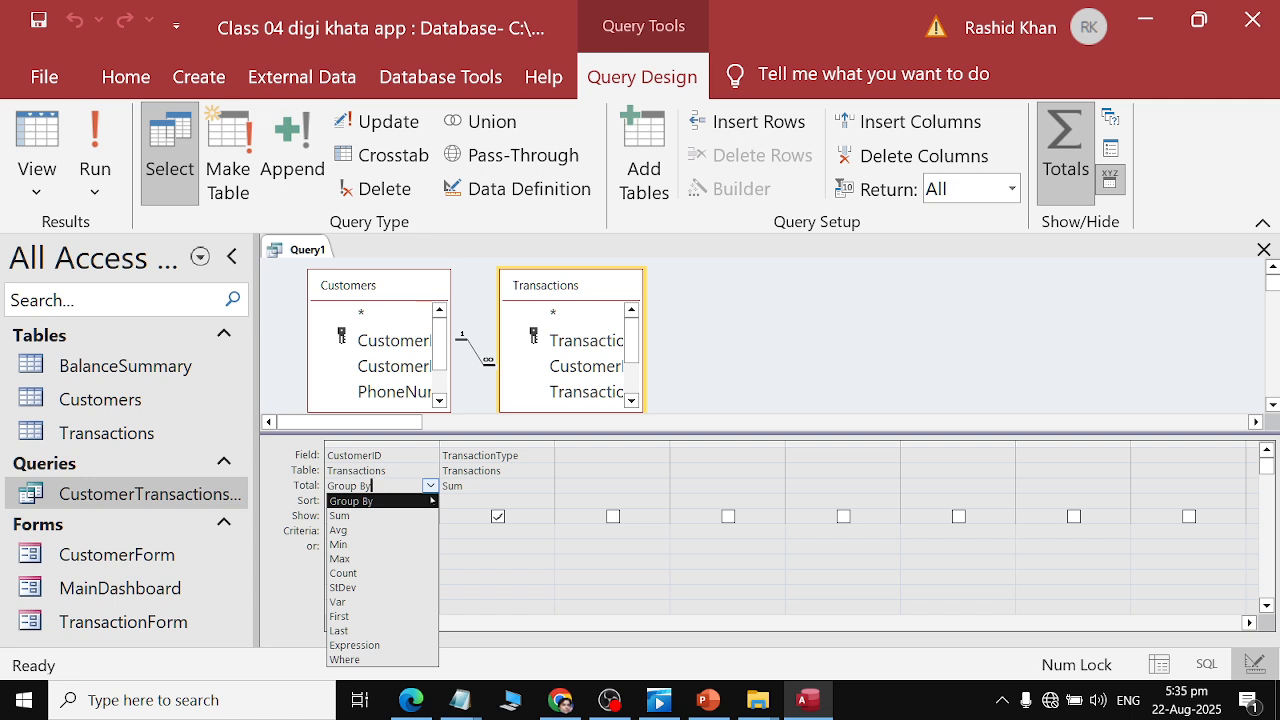
click(430, 499)
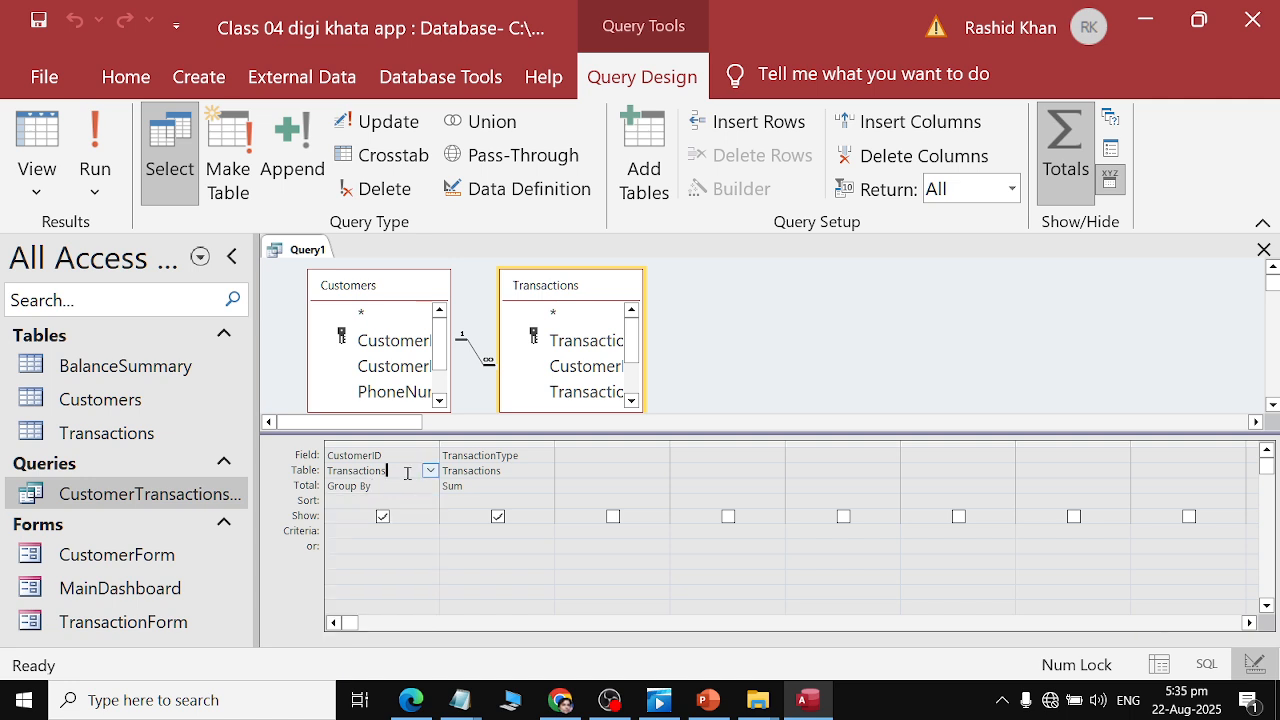
Re-read the CustomerID and Sum instruction in the assignment PDF.
key(alt+Tab)
drag(340, 284, 993, 287)
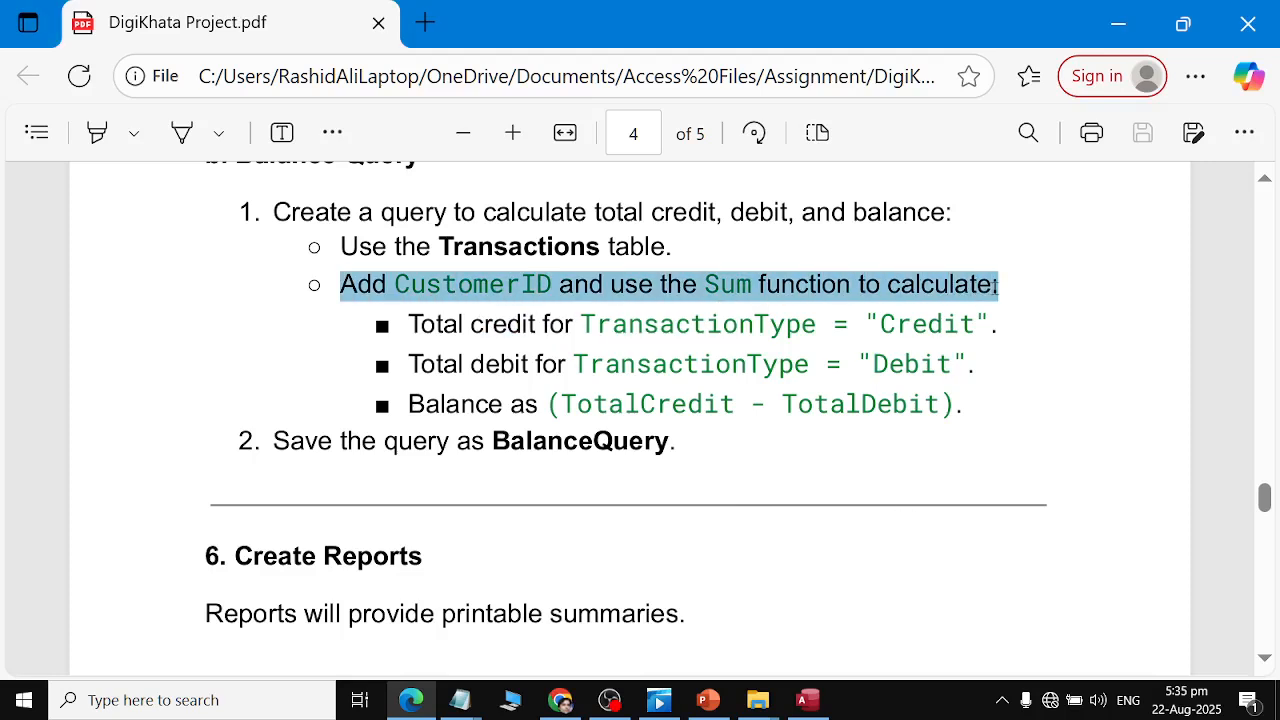
Copy the whole Balance Query section of the assignment PDF.
scroll(872, 436, up, 1)
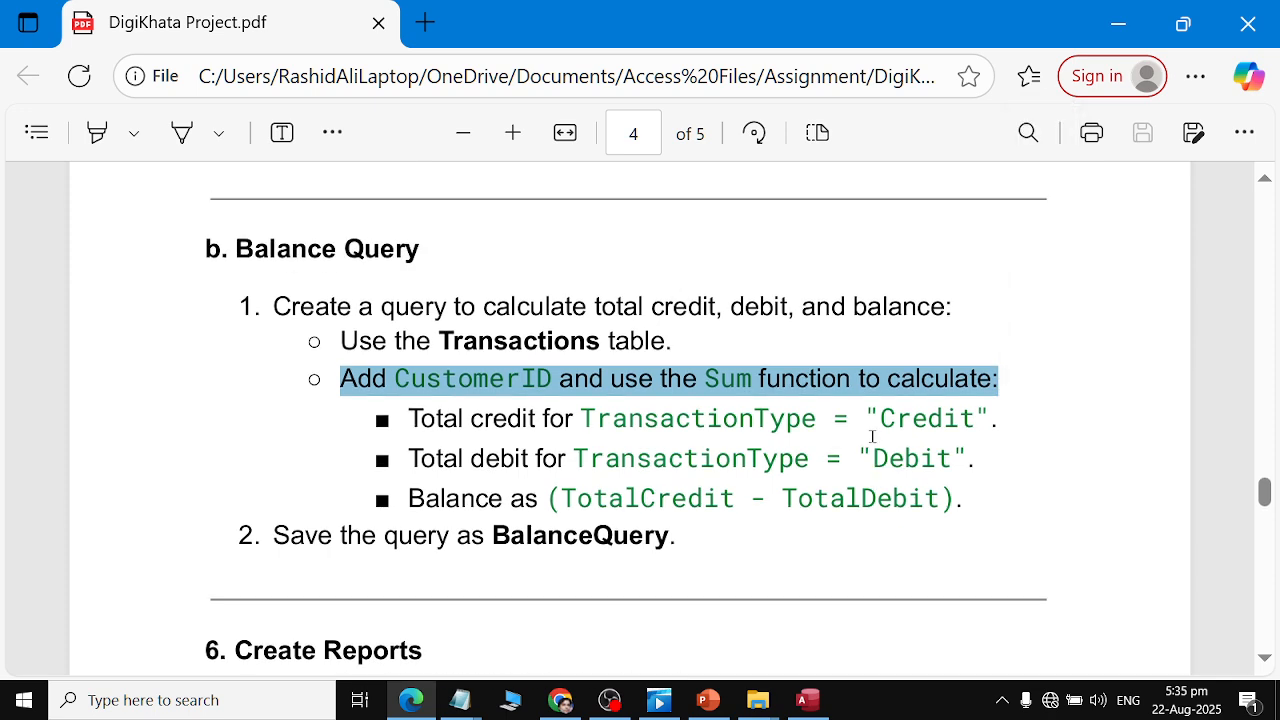
drag(225, 244, 699, 553)
click(636, 520)
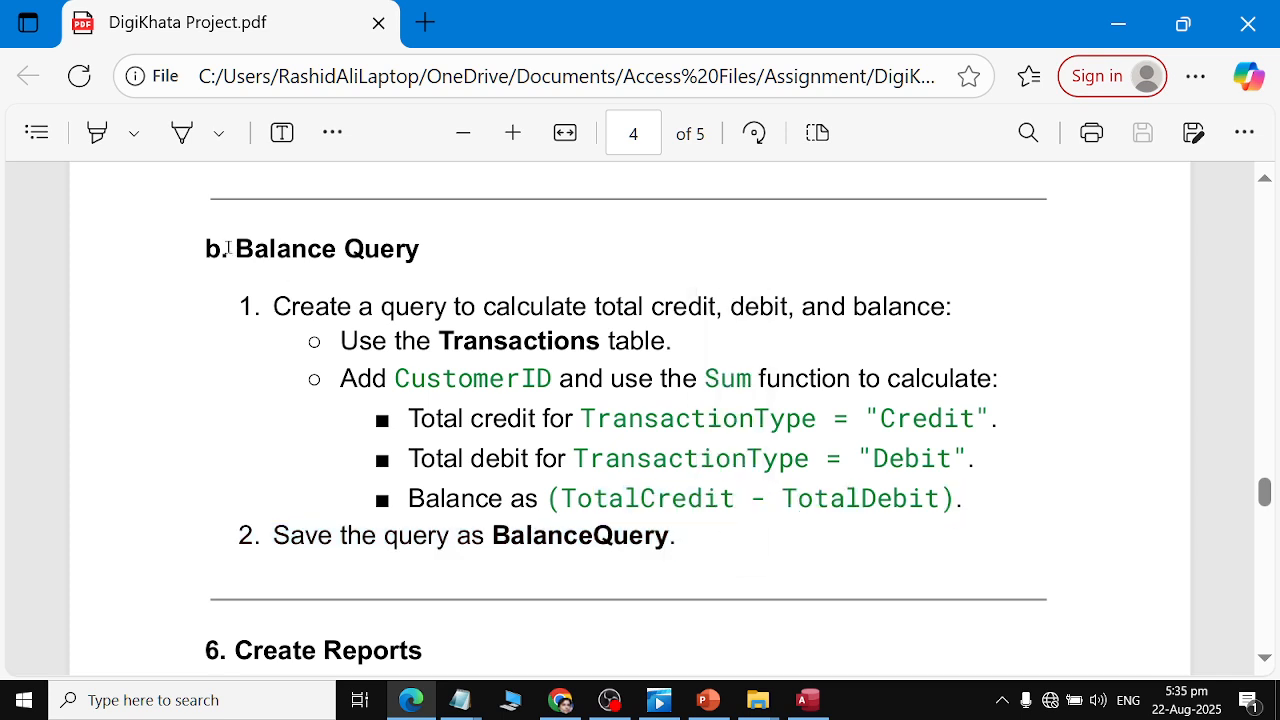
drag(228, 248, 703, 540)
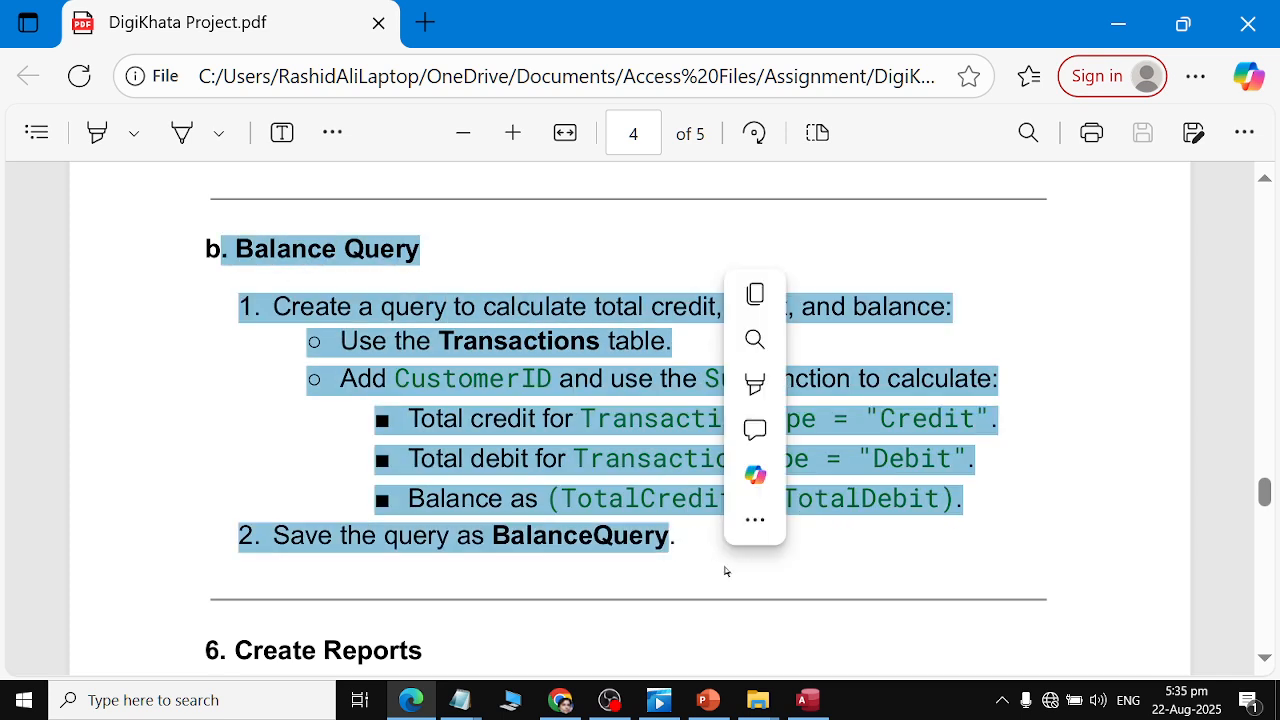
key(ctrl+c)
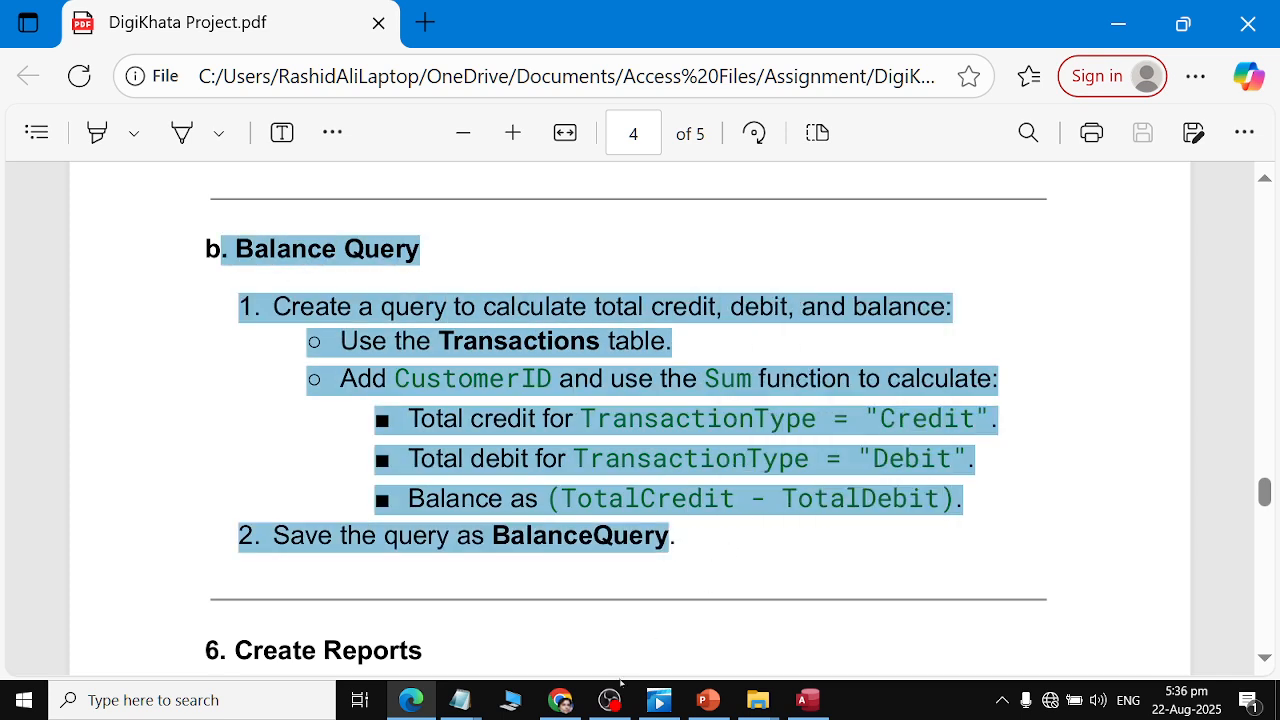
Switch to Chrome and open gemini in a new tab.
click(560, 700)
click(746, 26)
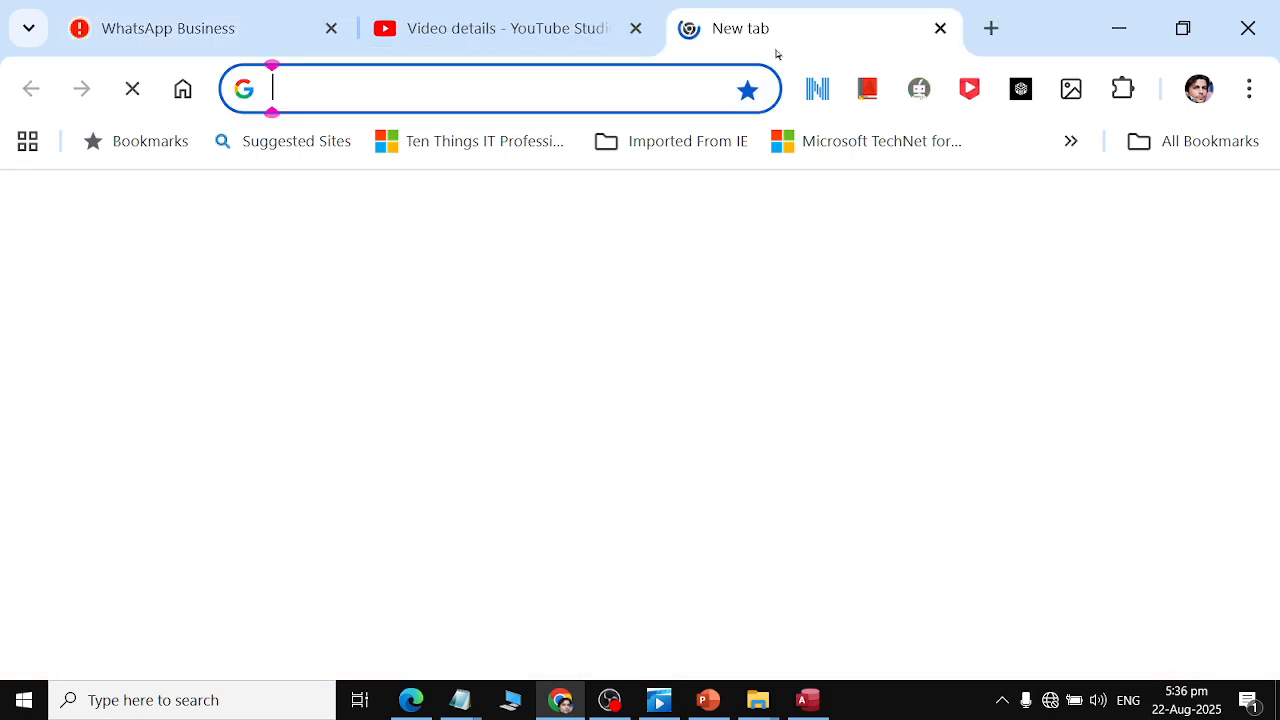
text(gemini.google.com)
key(Return)
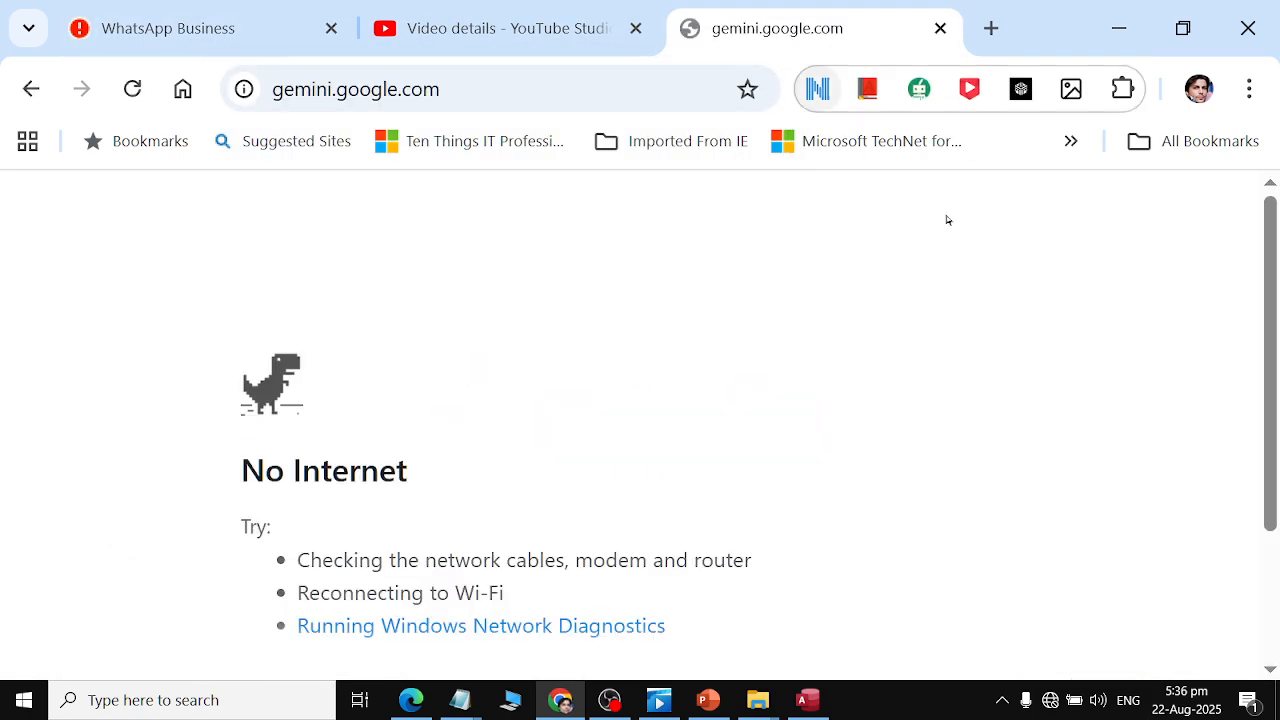
Connect to the Fiber3 Wi-Fi network and reload the Gemini page.
click(1049, 700)
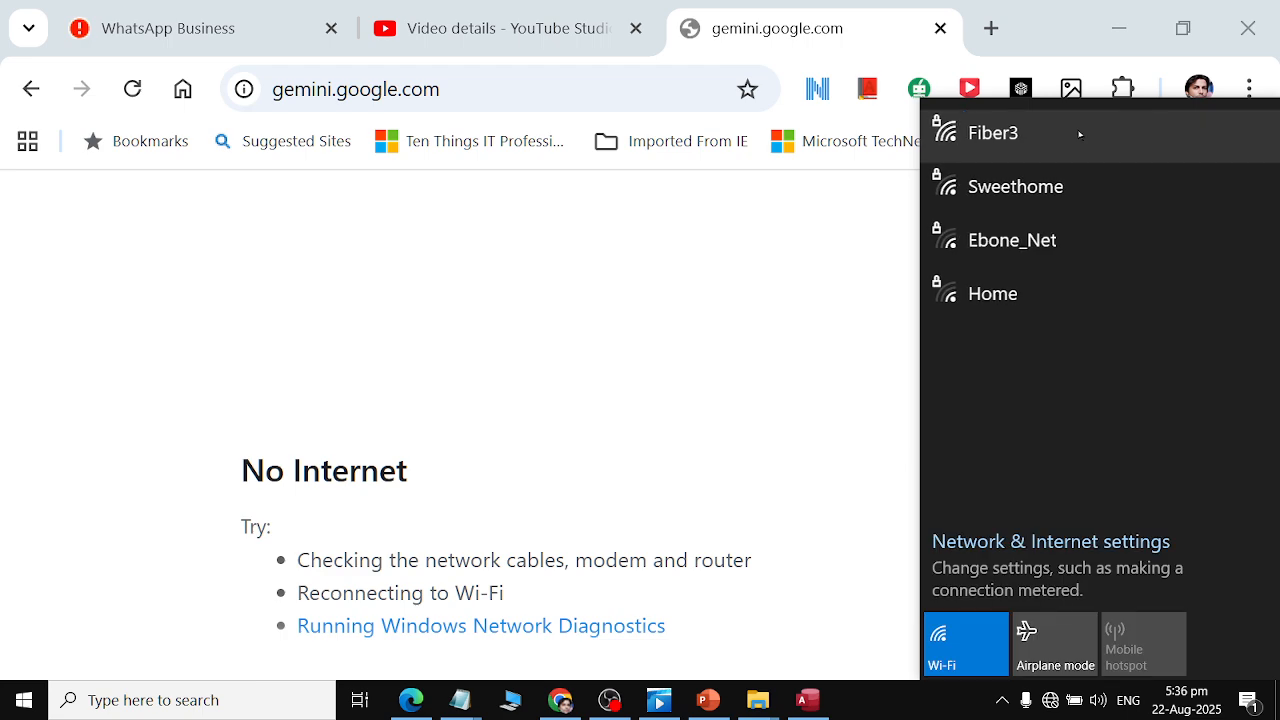
click(1077, 133)
click(1180, 248)
click(605, 244)
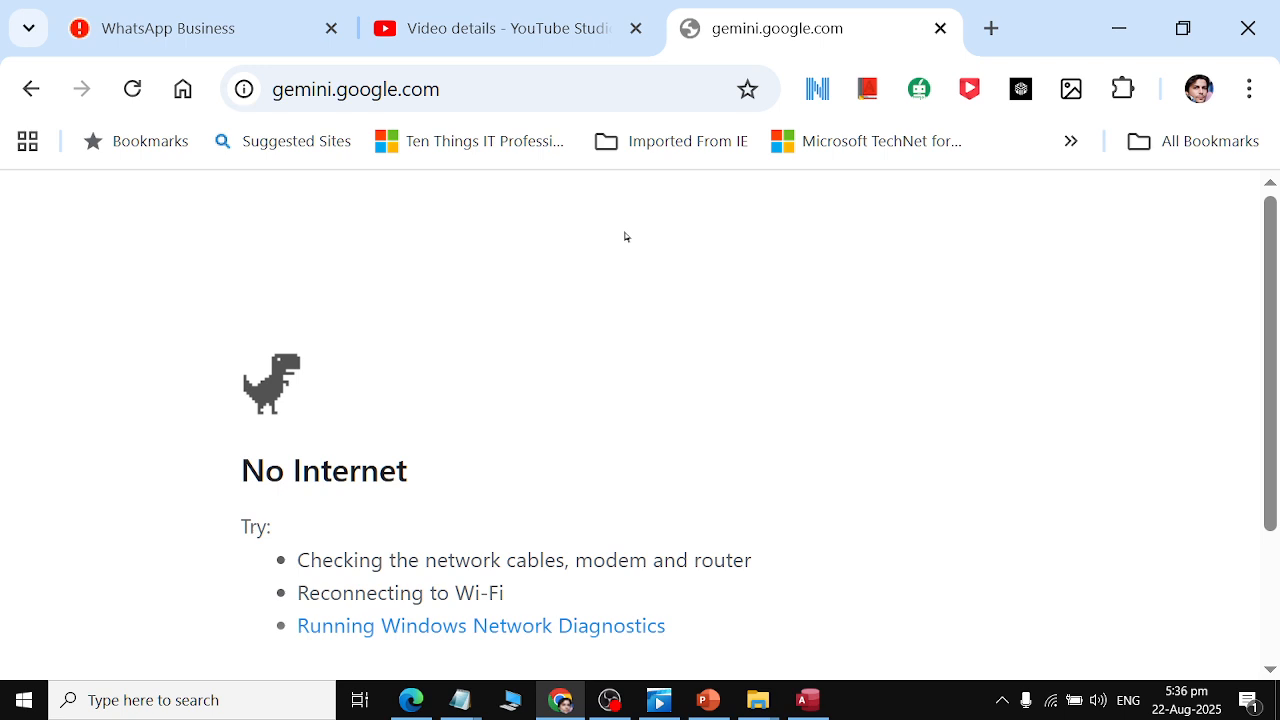
click(457, 87)
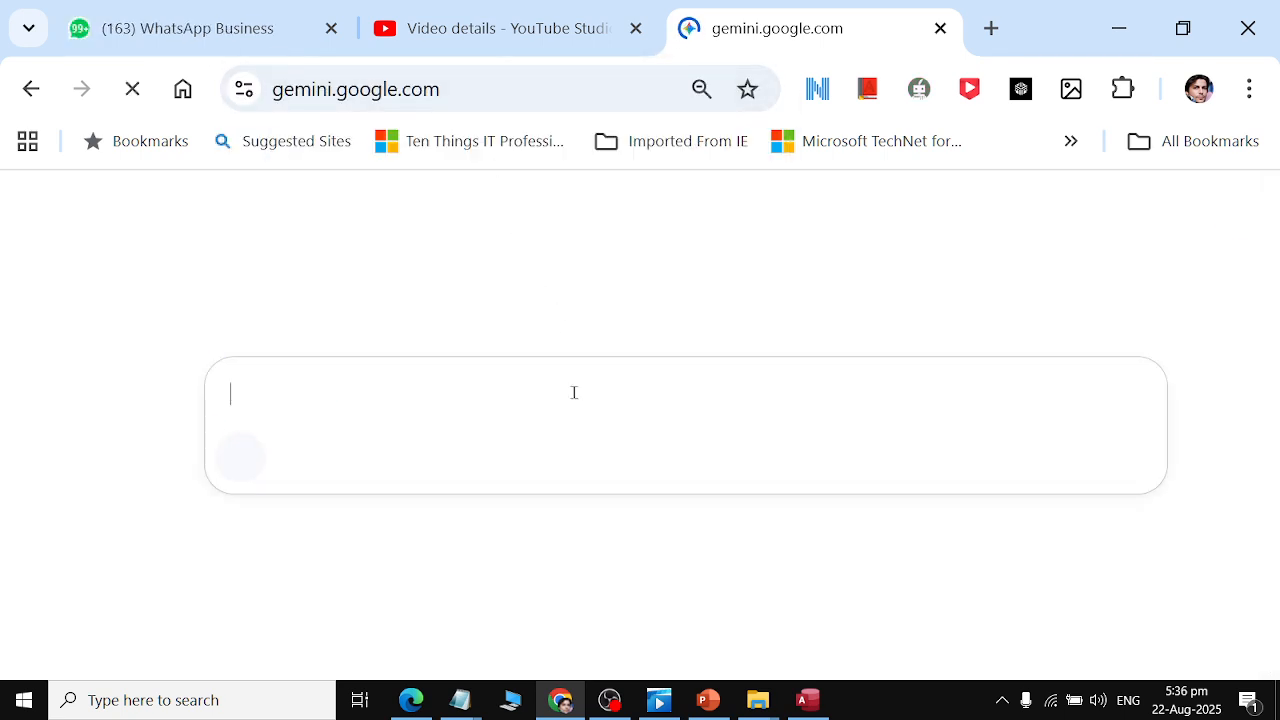
Paste the copied instructions into Gemini, add "Guide Step by Step in Ms Acces", and send the prompt.
key(ctrl+v)
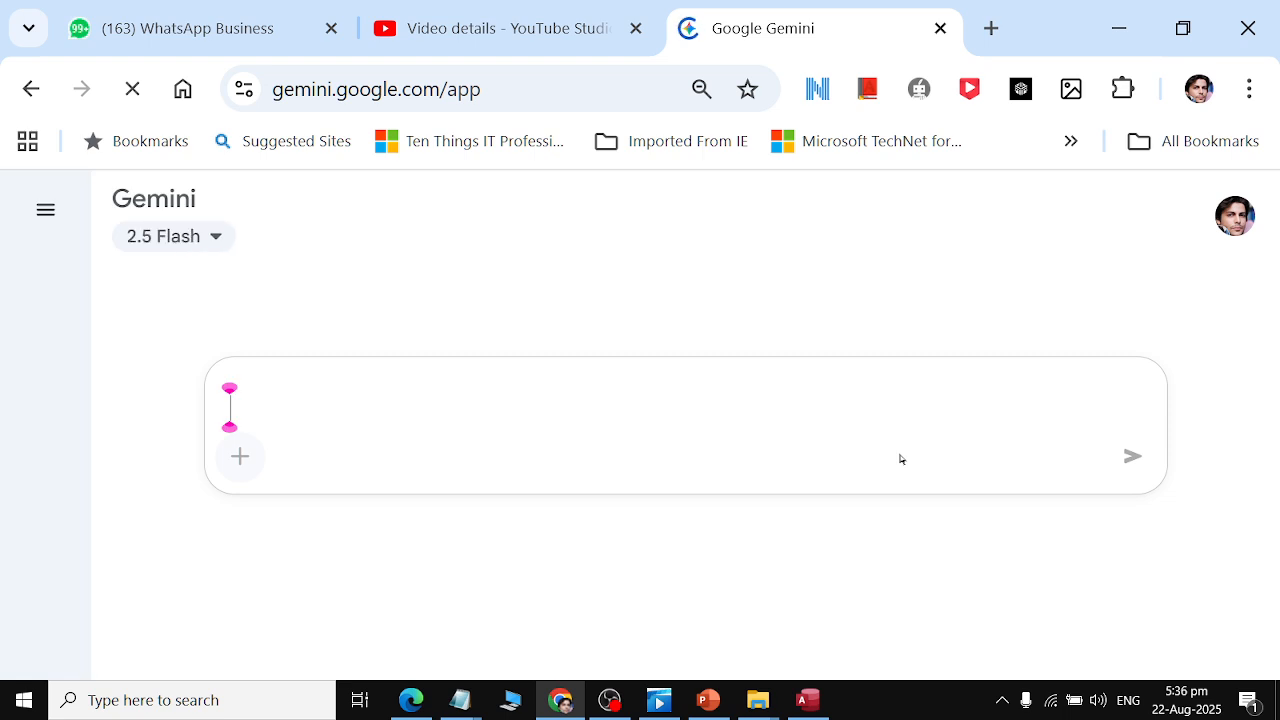
text(Guide Step)
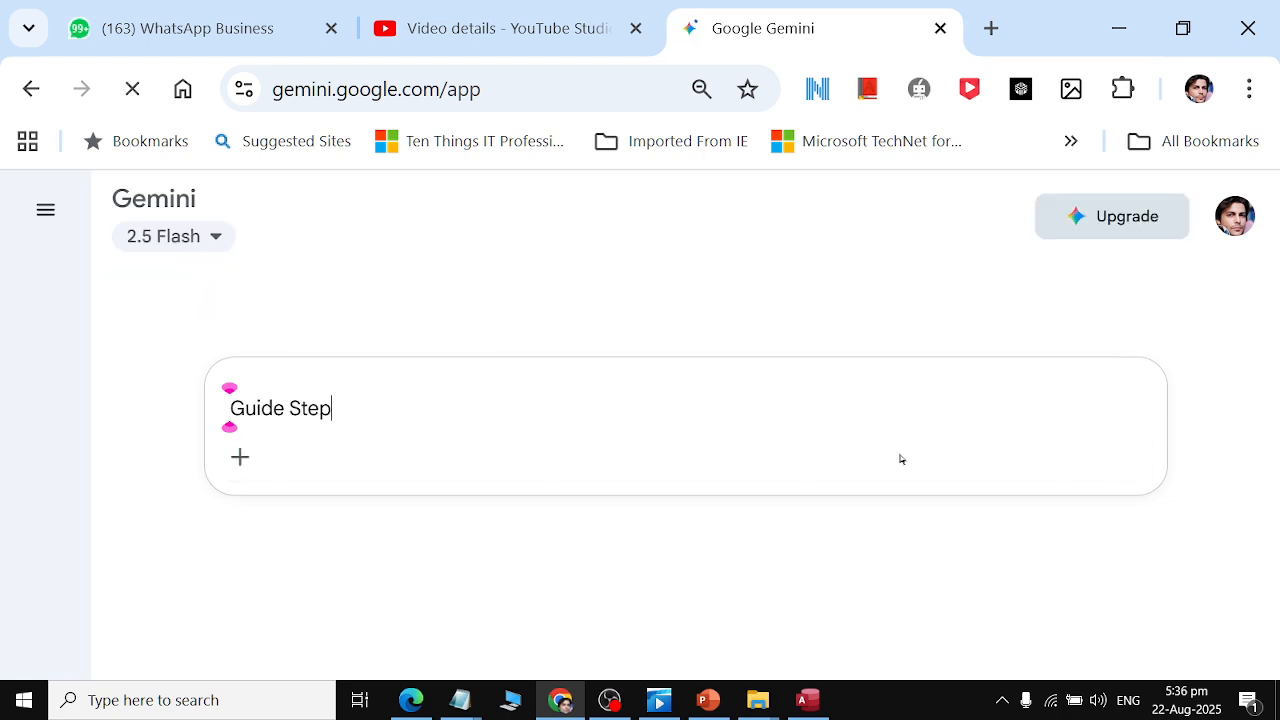
text( by )
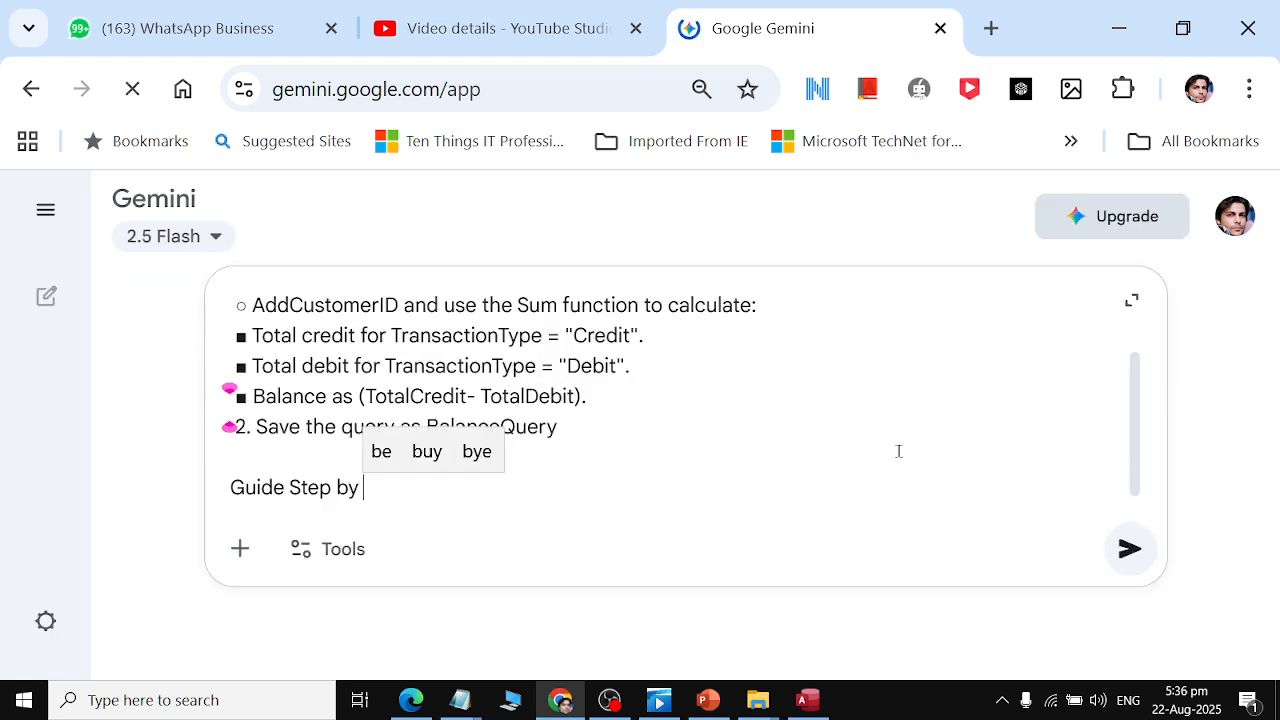
text(Step in Ms Acces)
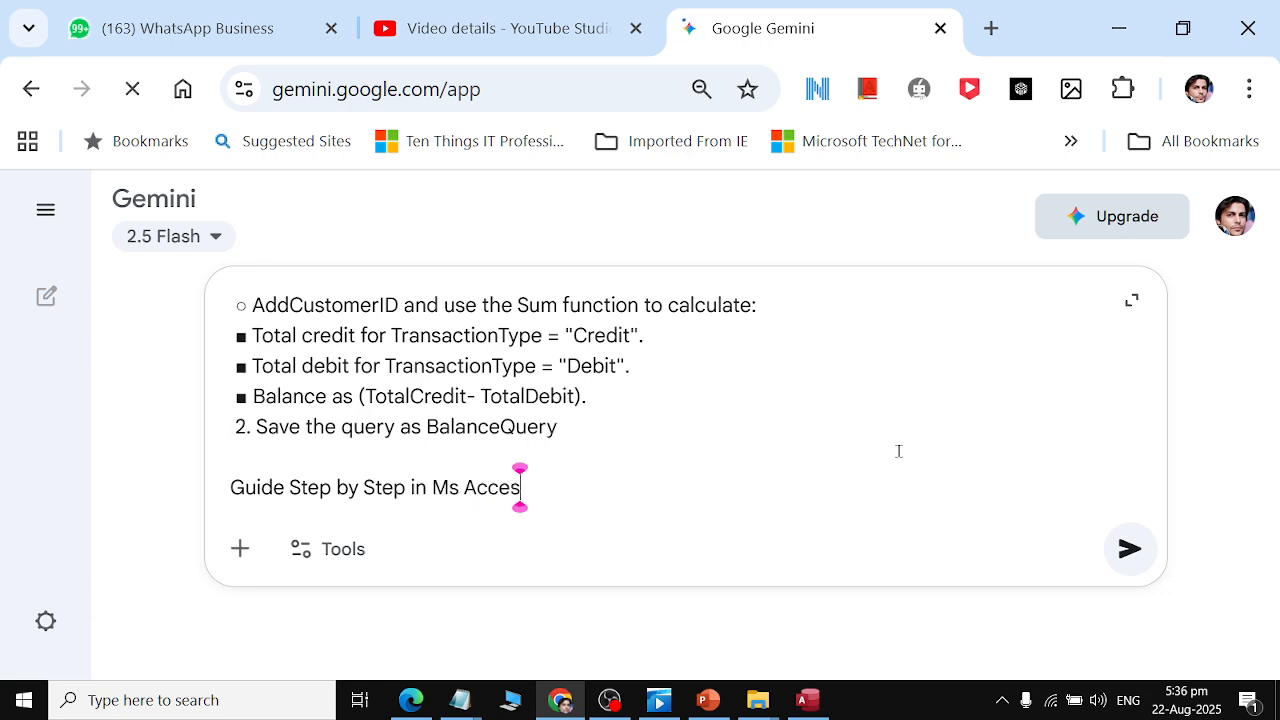
key(Return)
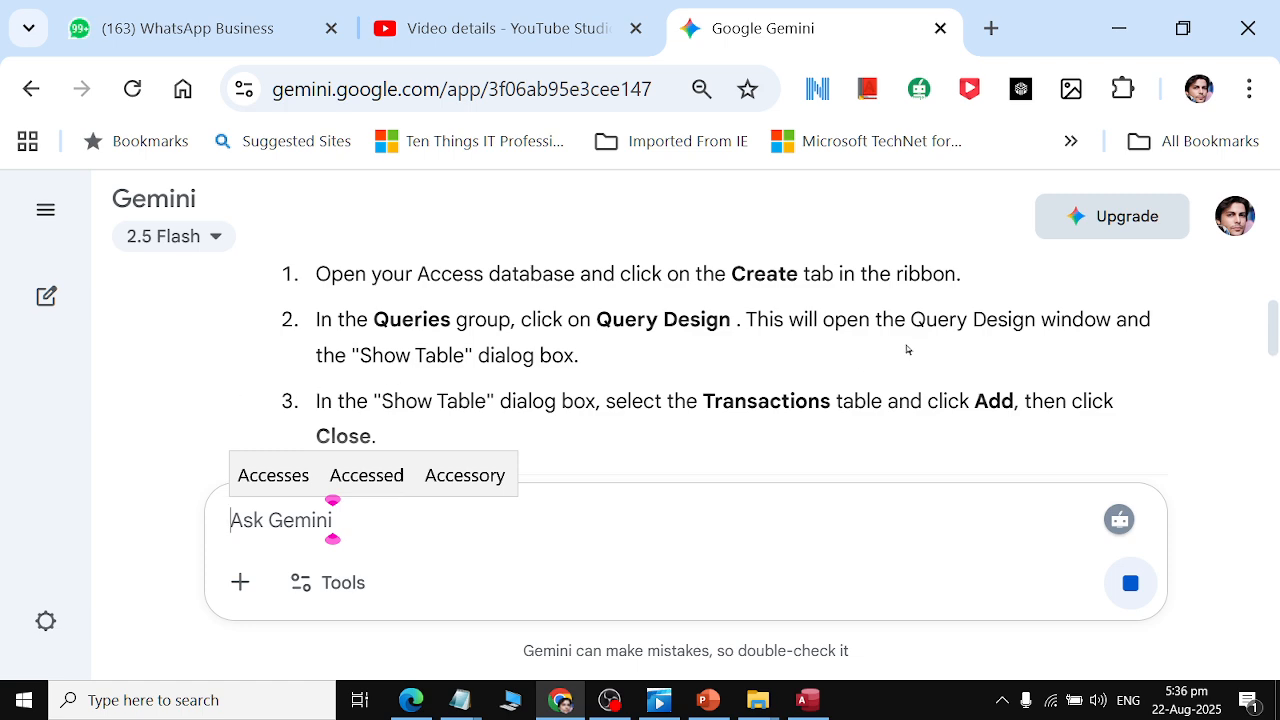
Read Gemini's Step 1 instructions while switching between the Access query design and the PDF.
click(737, 330)
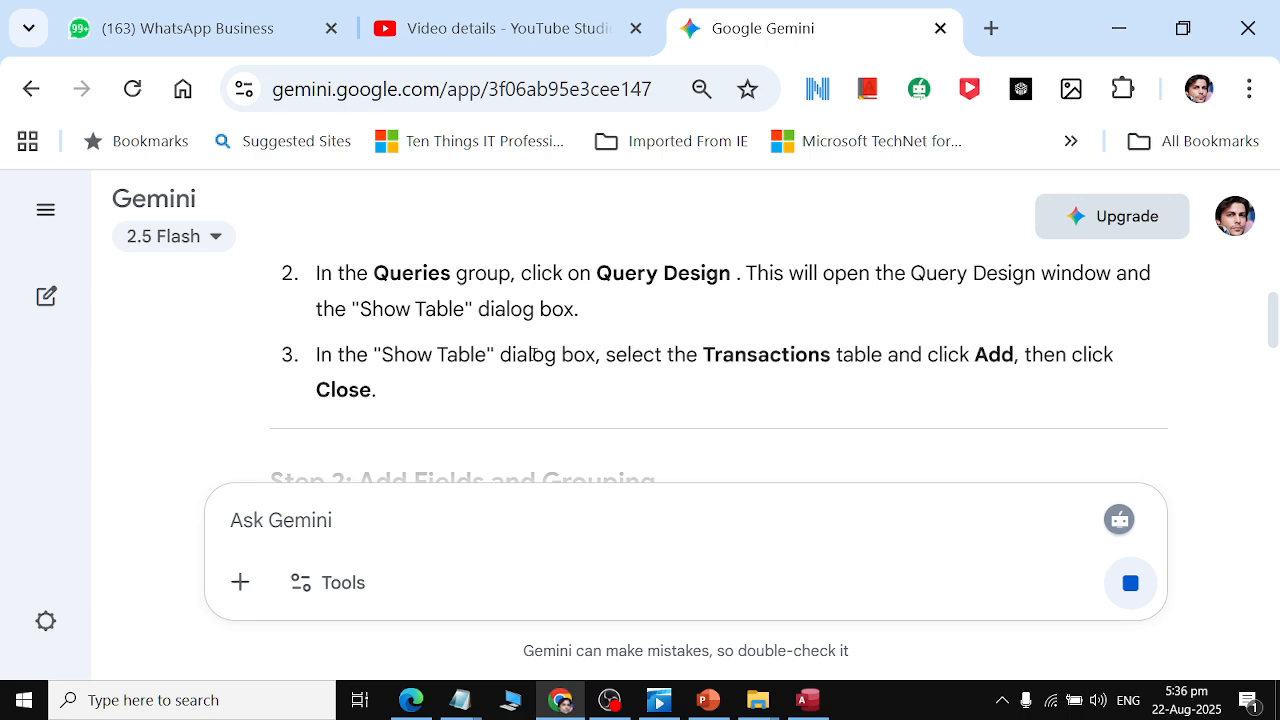
drag(332, 356, 1109, 353)
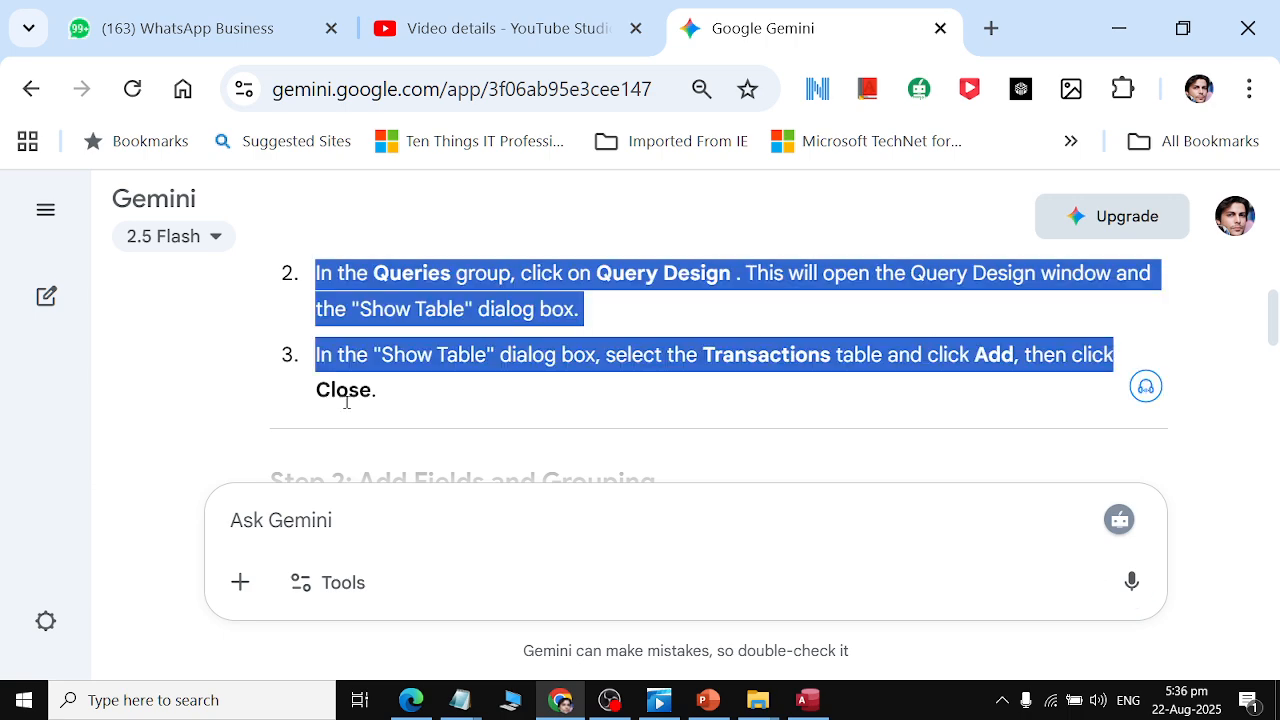
click(678, 380)
scroll(675, 384, down, 2)
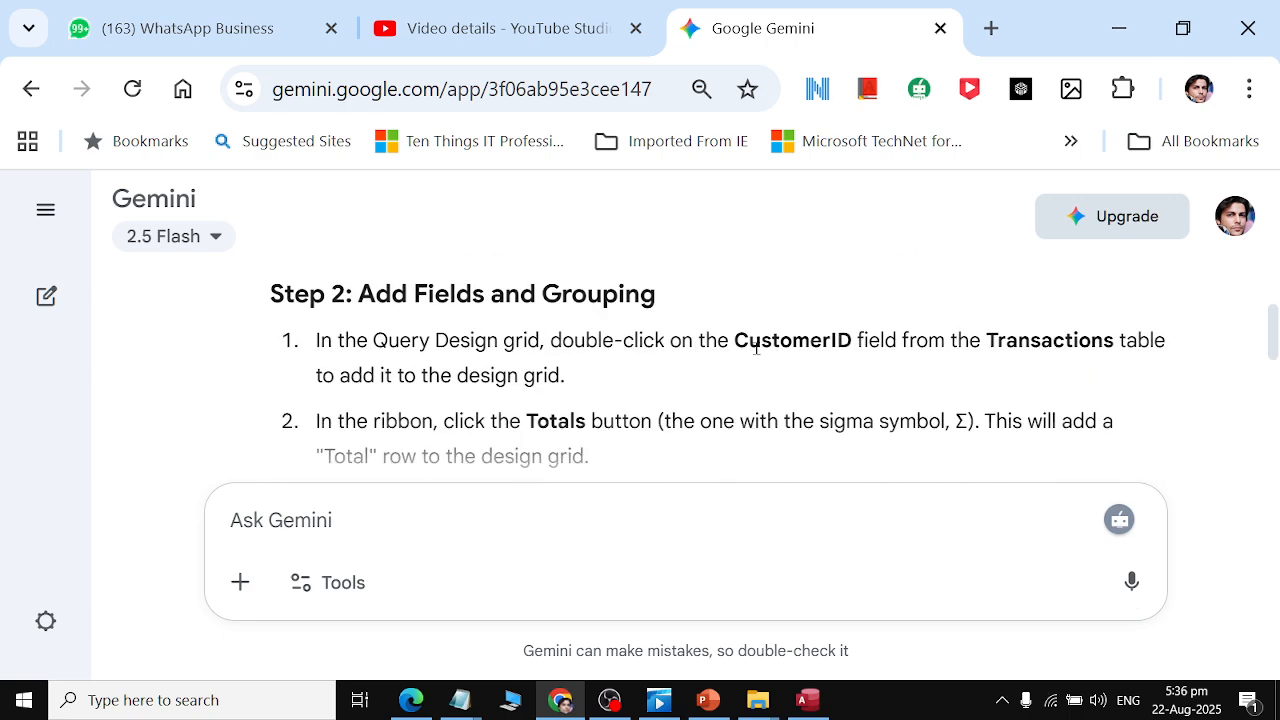
key(alt+Tab)
key(alt+Tab)
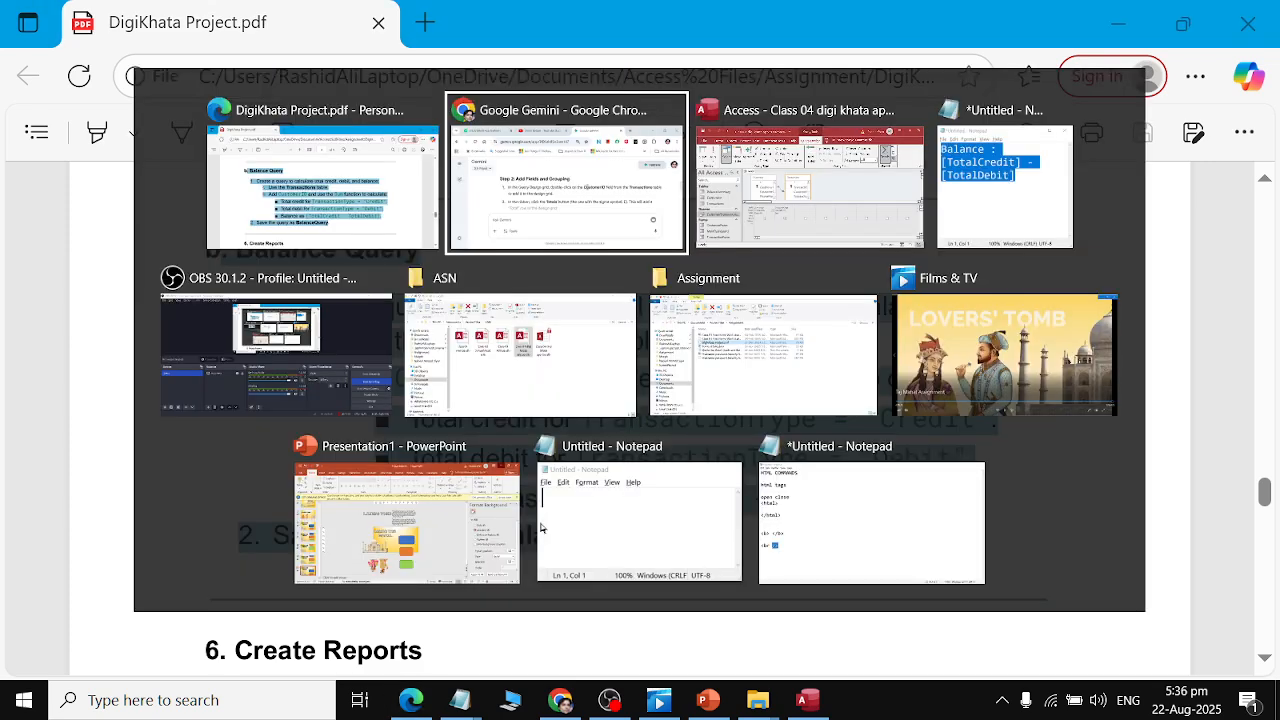
key(alt+Tab)
click(545, 485)
click(848, 156)
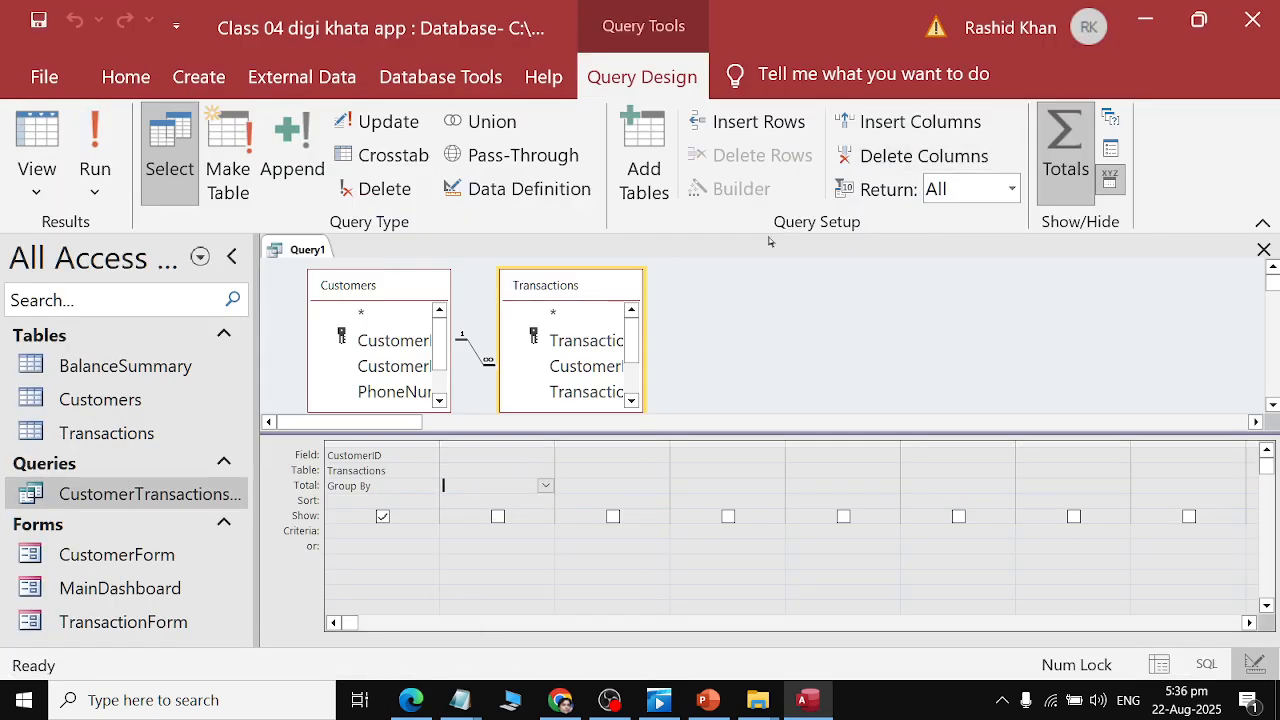
key(alt+Tab)
click(622, 347)
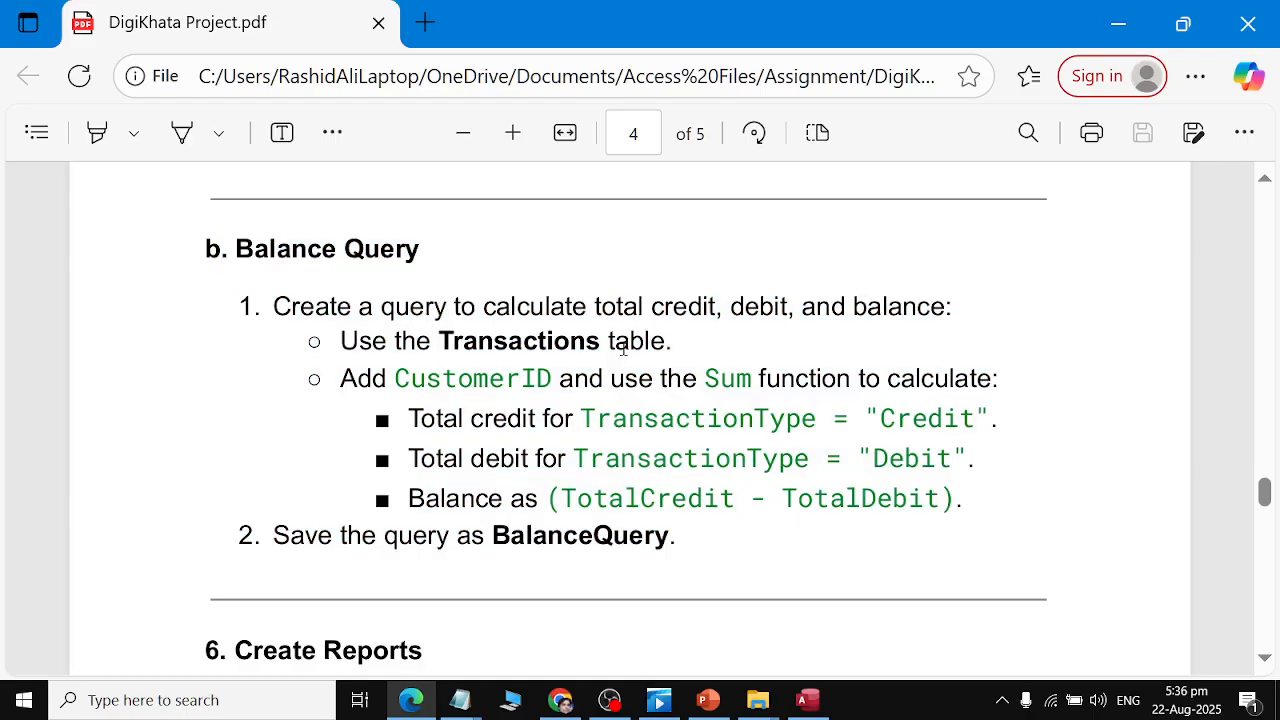
key(alt+Tab)
key(alt+Tab)
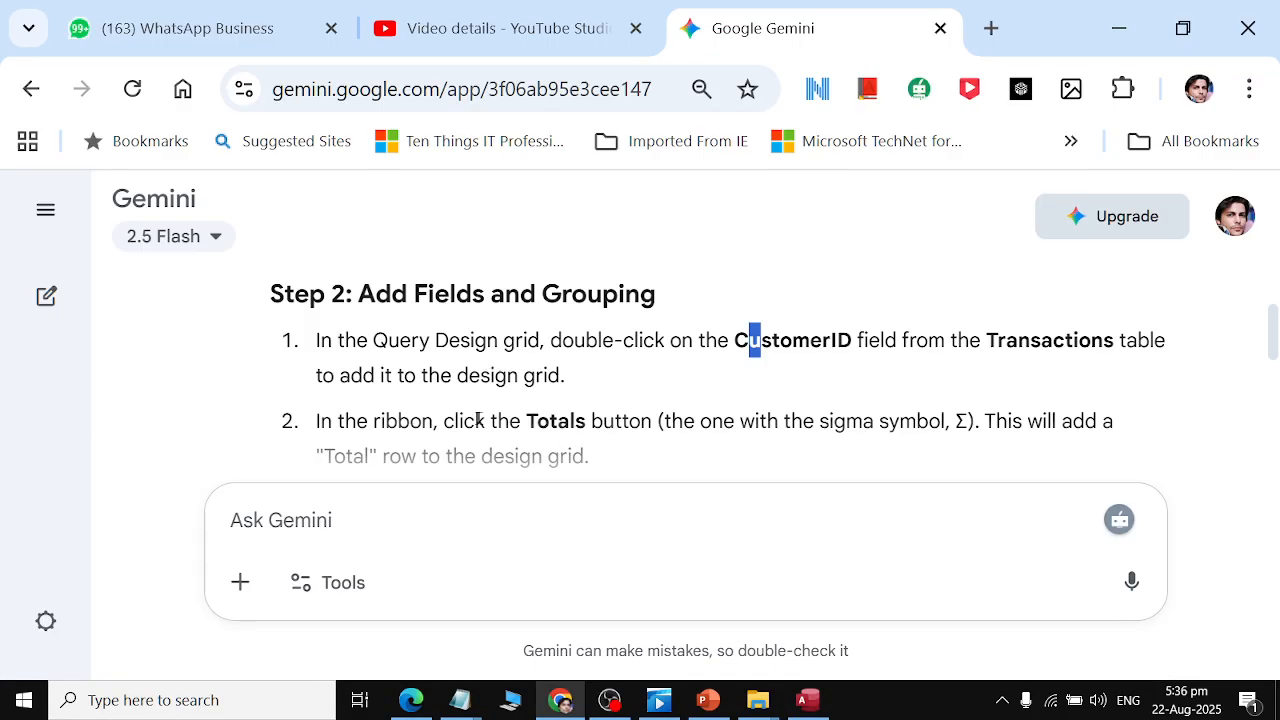
Compare Gemini's Step 2 grouping instructions with the CustomerID Group By column in the Access query grid.
click(474, 355)
drag(735, 341, 1022, 371)
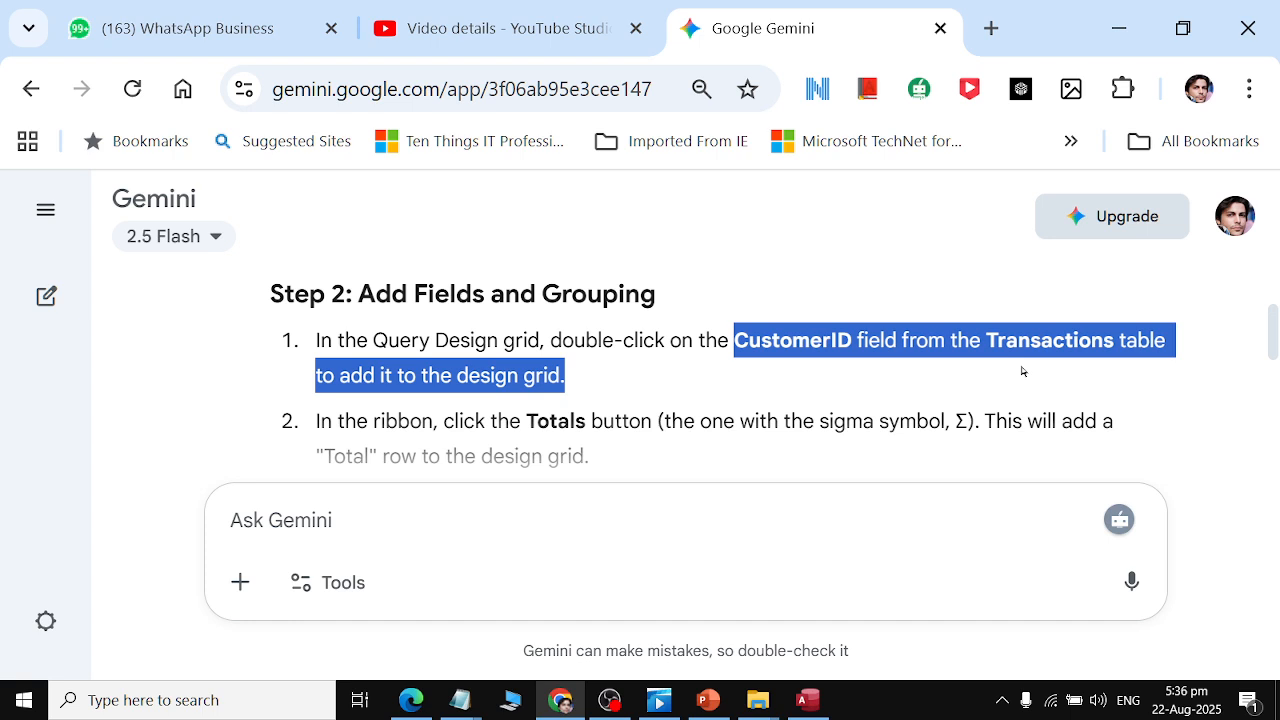
click(1022, 371)
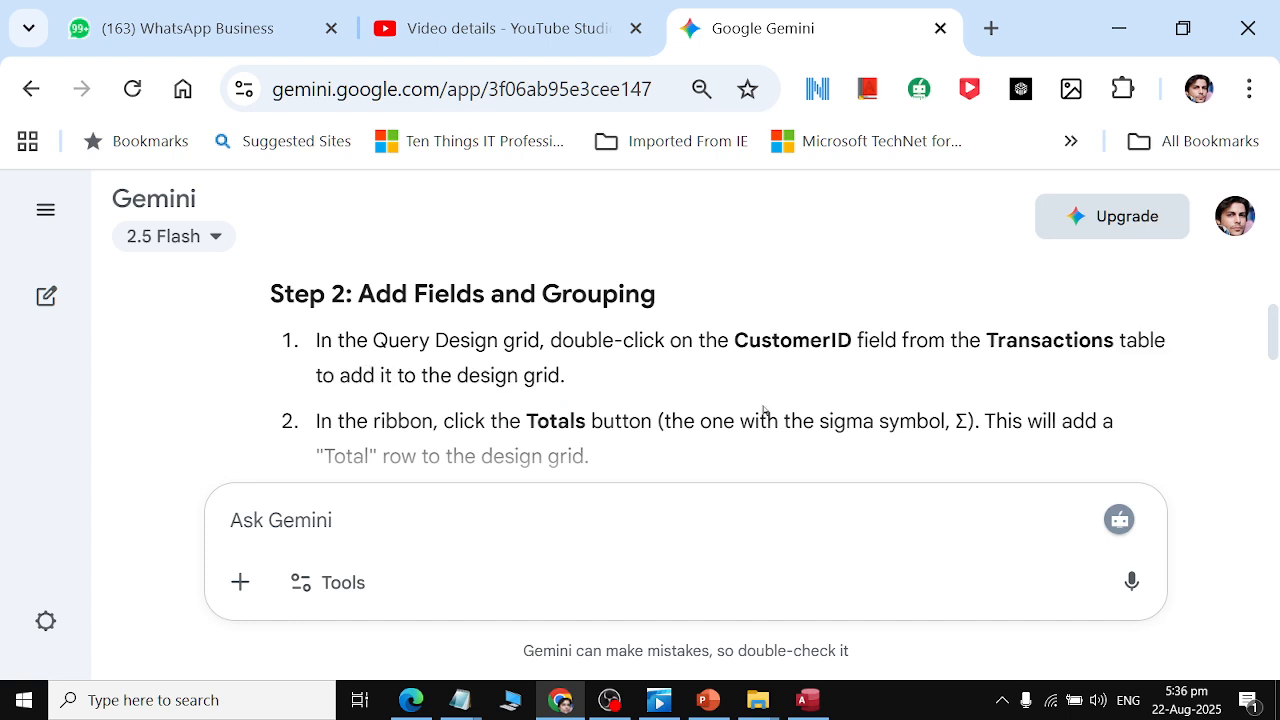
scroll(606, 379, down, 1)
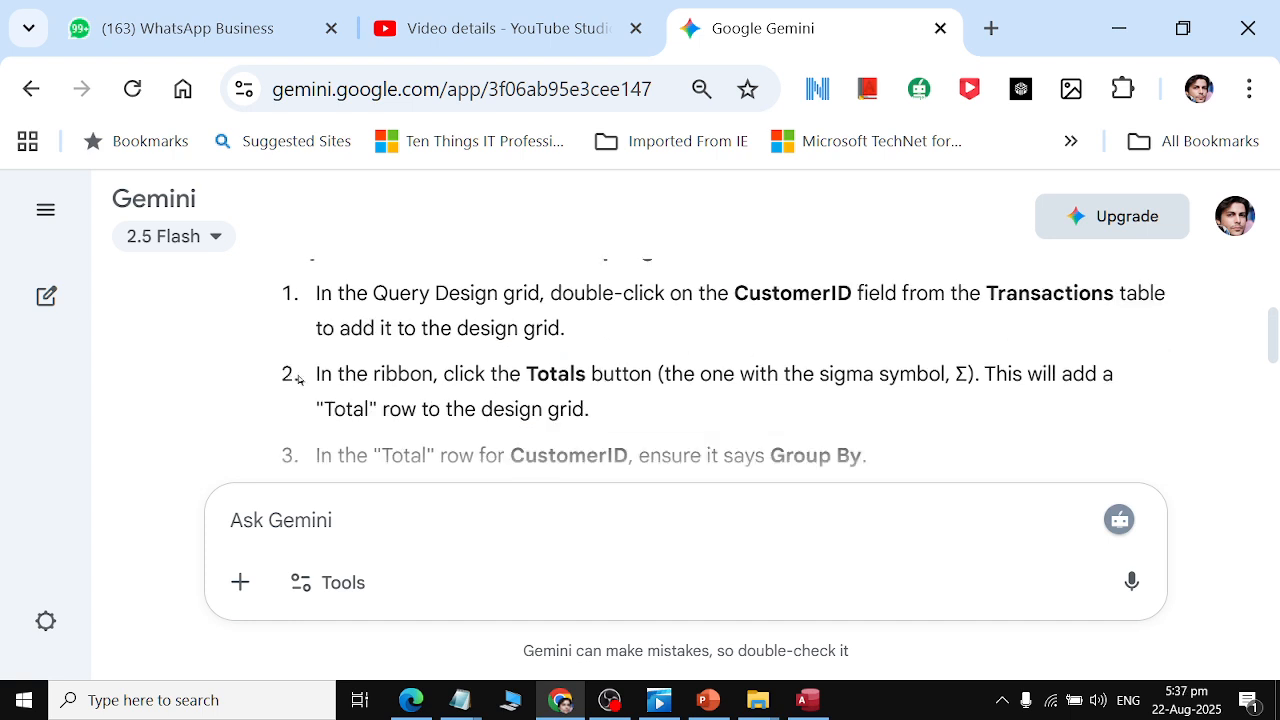
drag(316, 374, 736, 366)
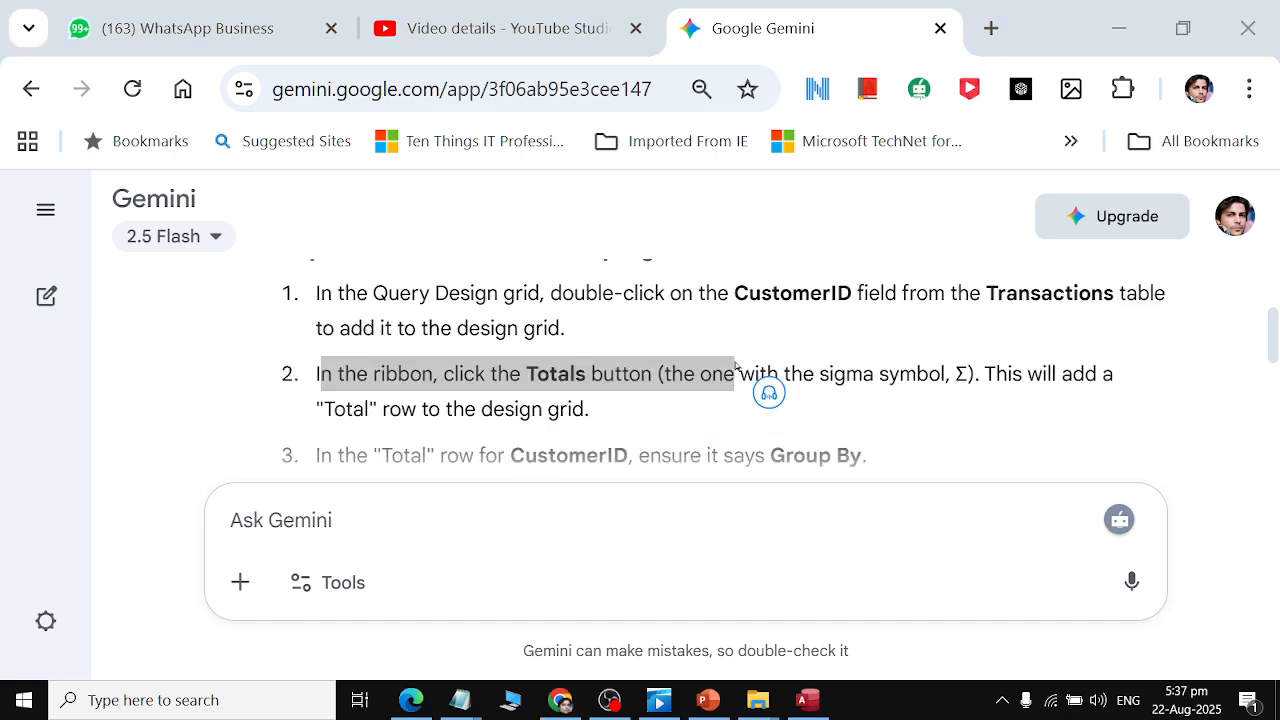
key(alt+Tab)
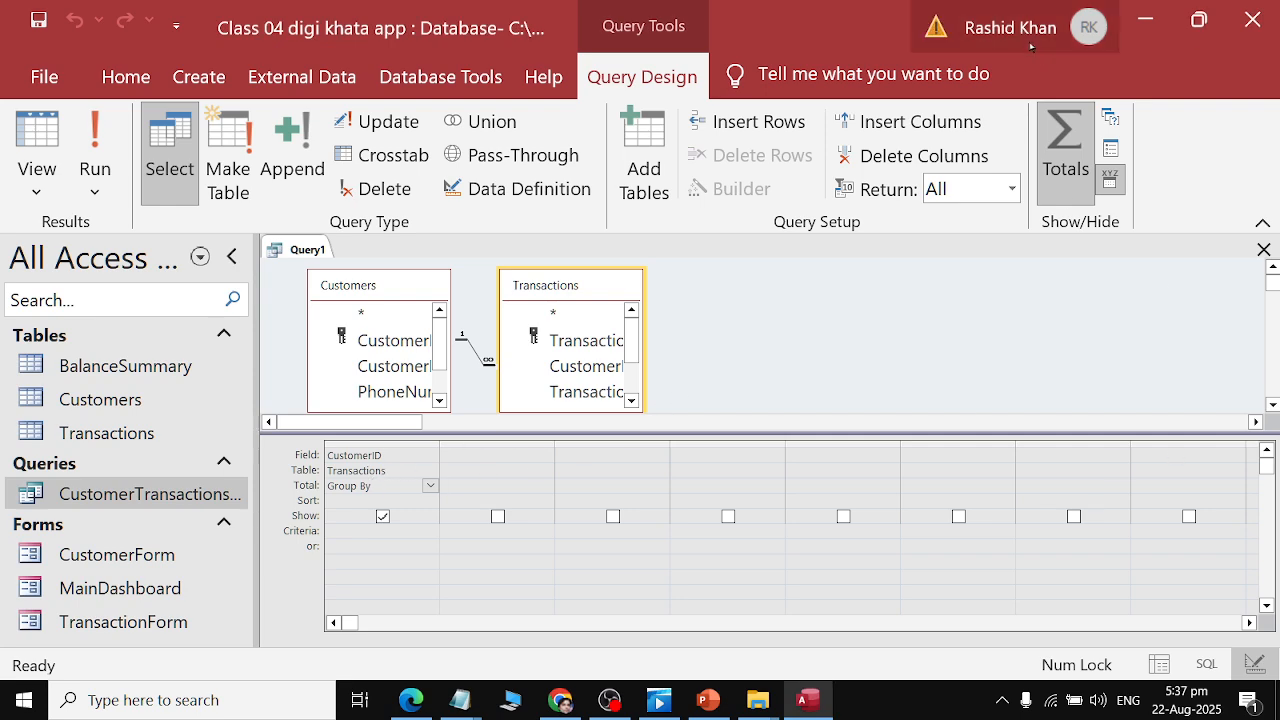
key(alt+Tab)
click(838, 371)
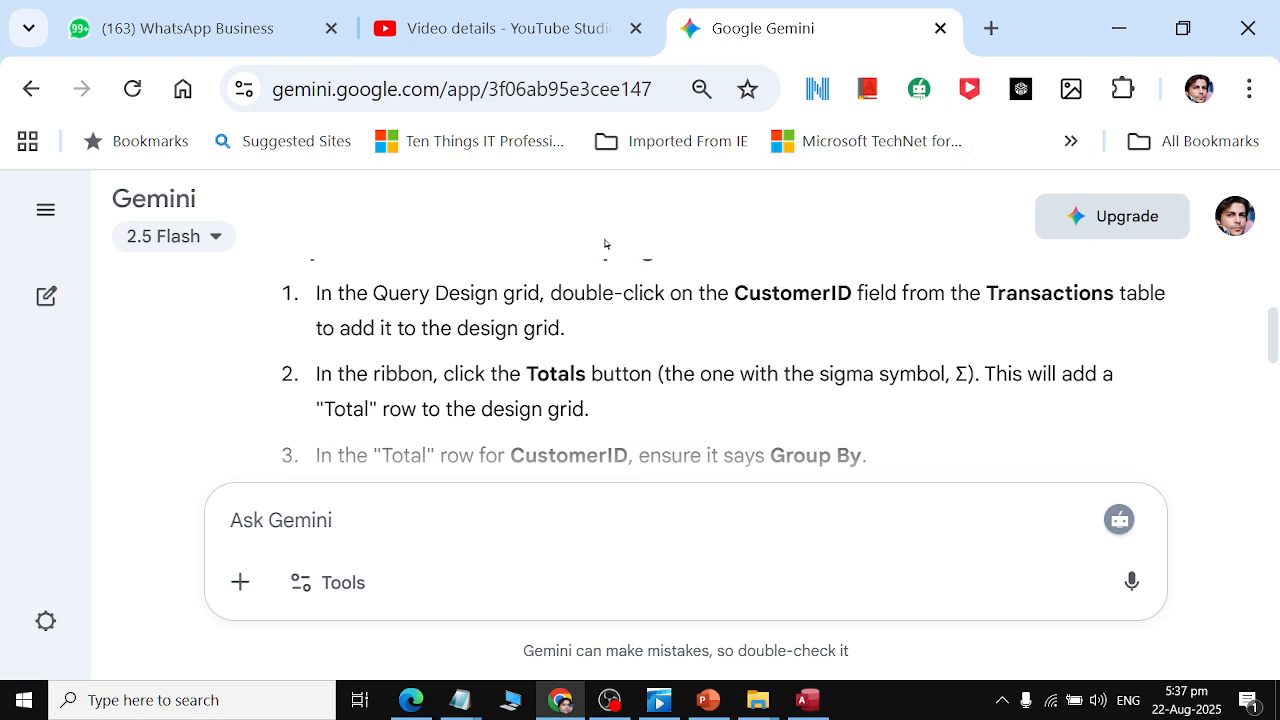
scroll(566, 387, down, 2)
scroll(567, 395, up, 1)
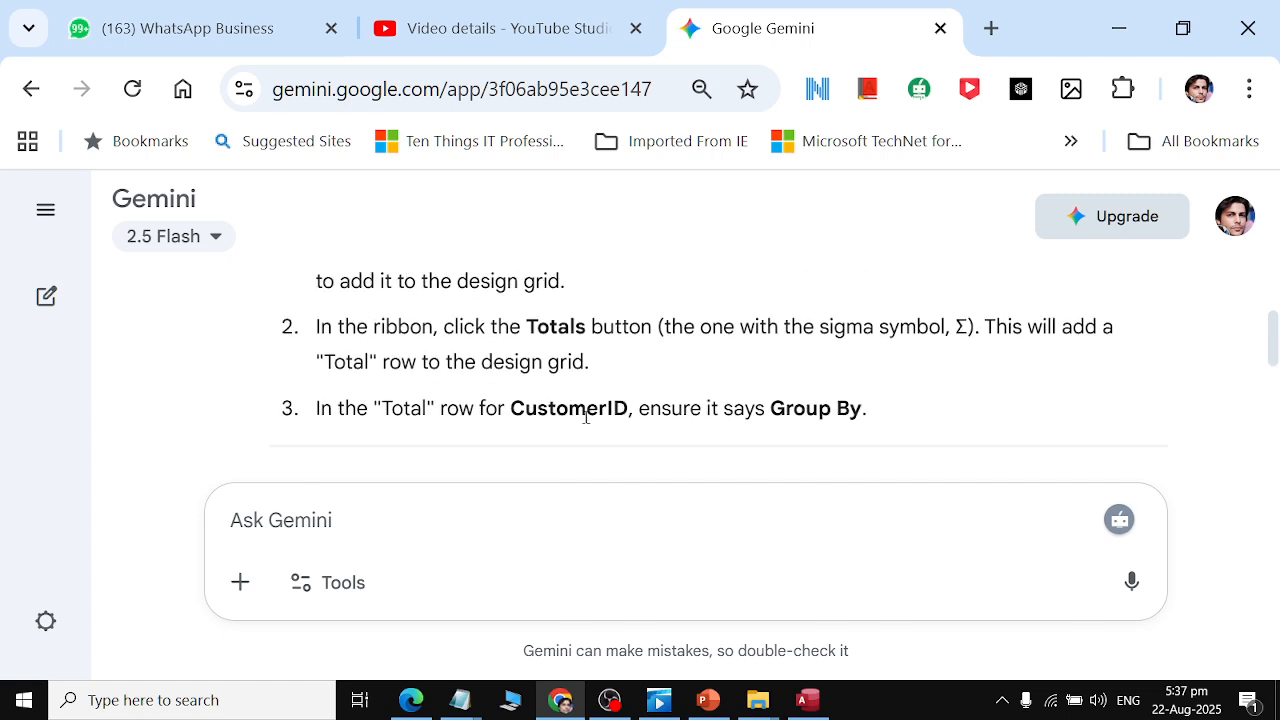
key(alt+Tab)
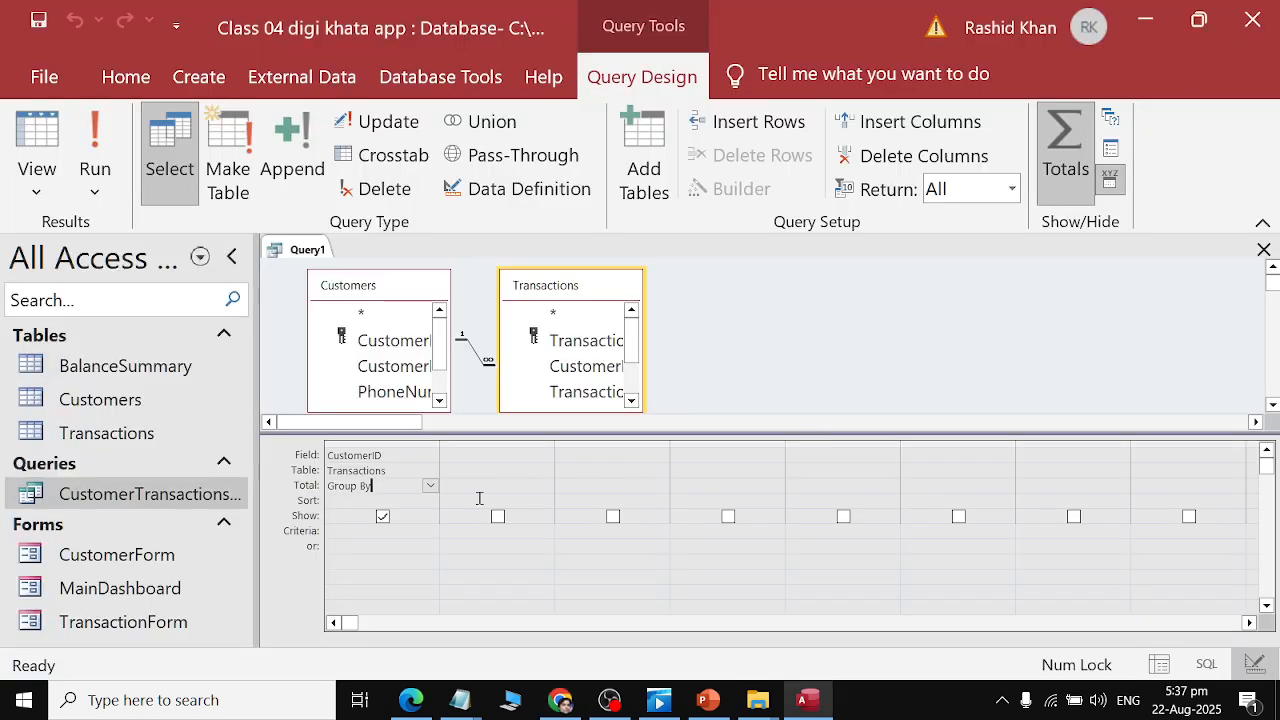
key(alt+Tab)
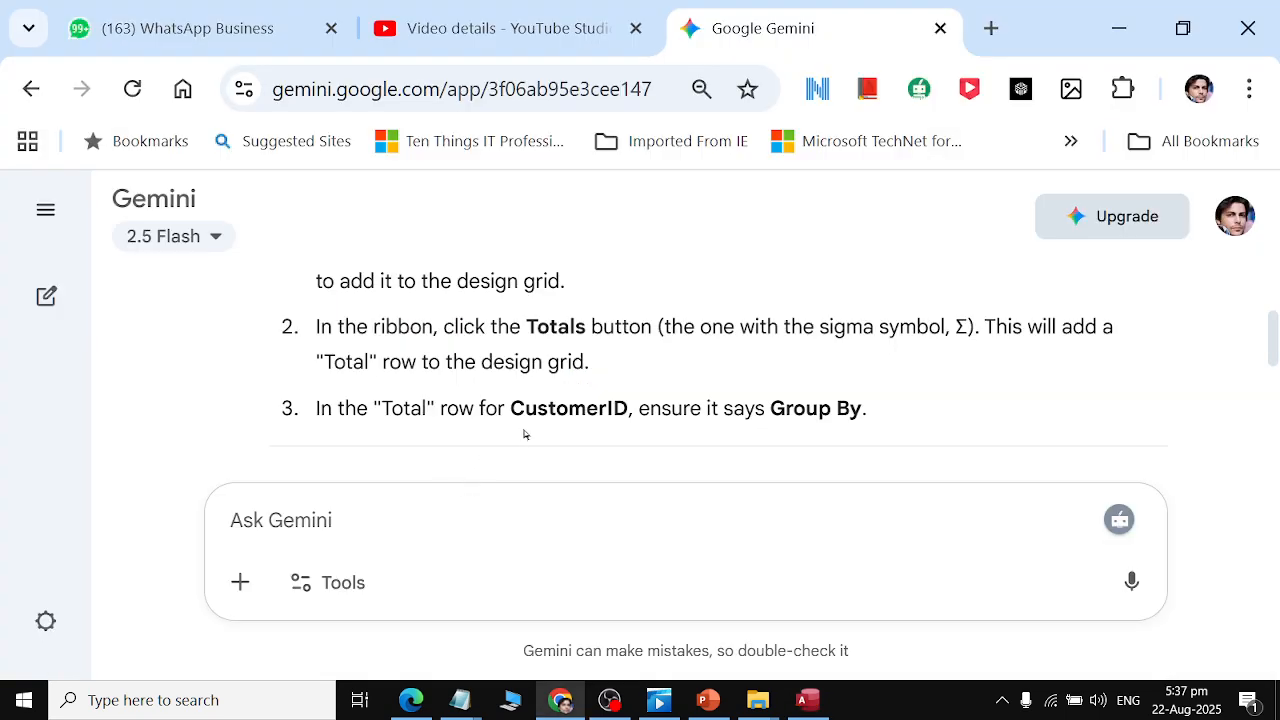
drag(510, 408, 868, 410)
key(alt+Tab)
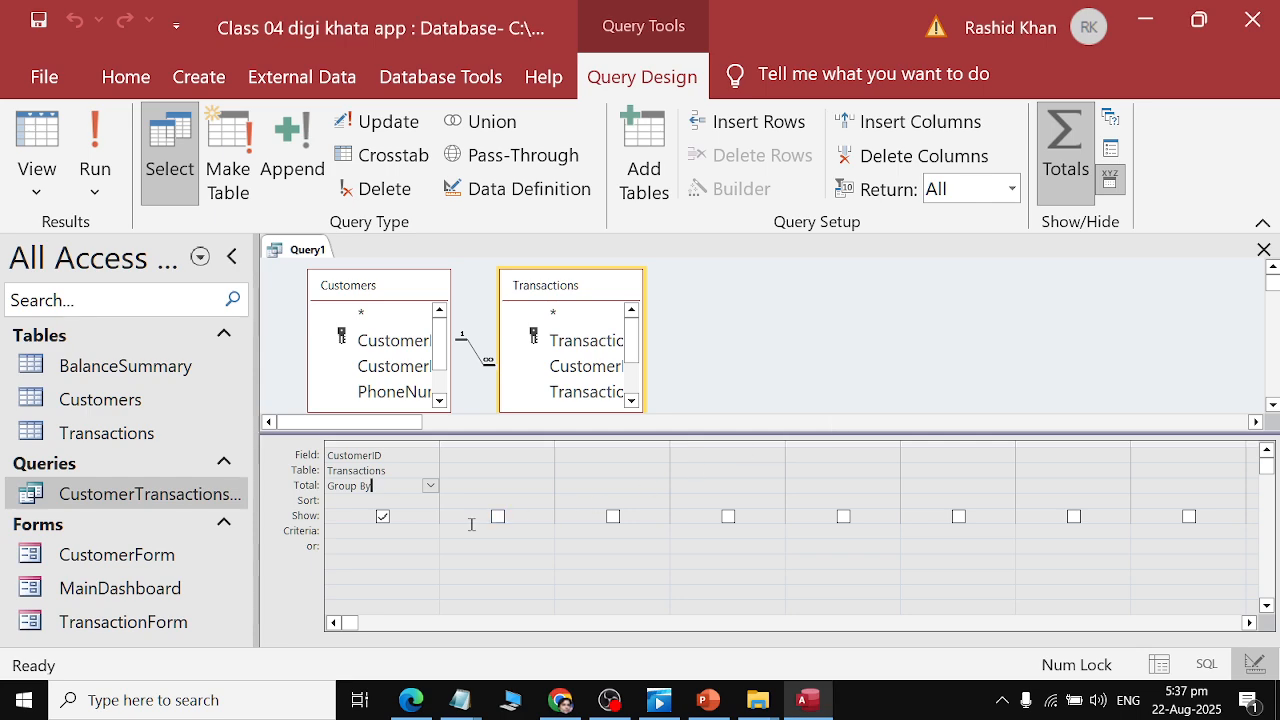
key(alt+Tab)
Copy the TotalCredit expression from Gemini's Step 3 and paste it into the Field row of the second query column.
scroll(678, 401, down, 3)
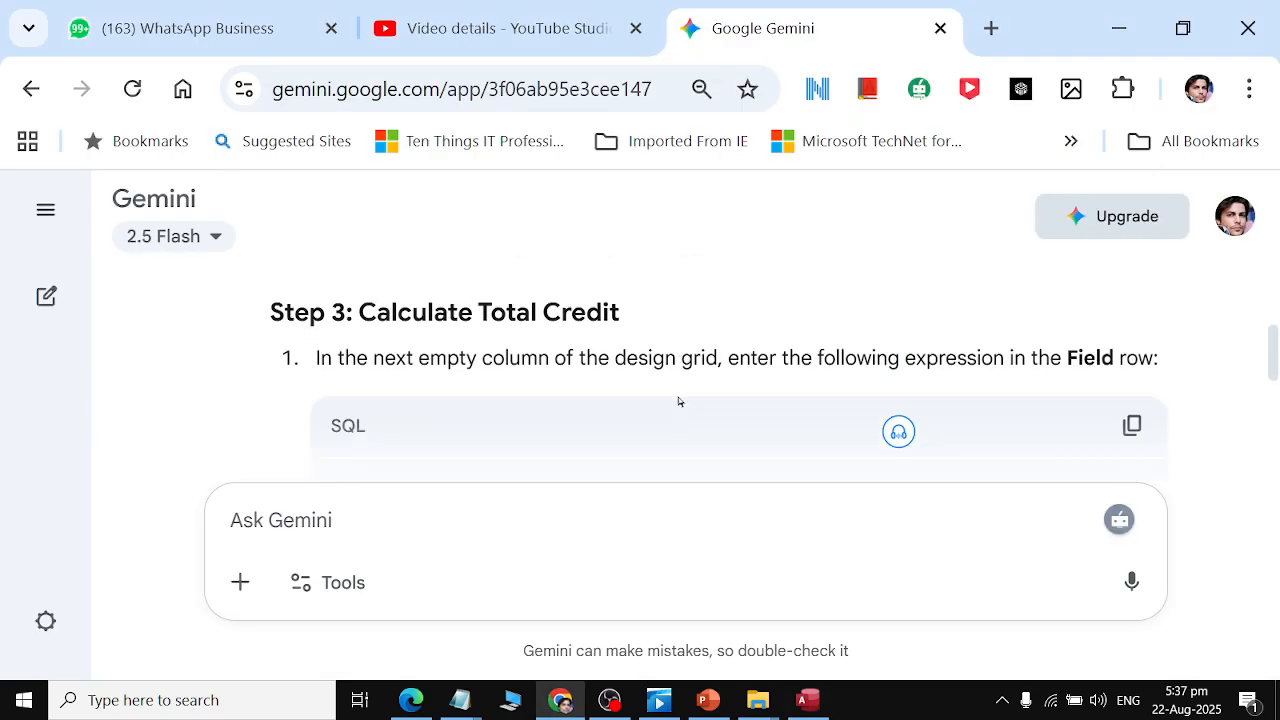
scroll(678, 401, down, 1)
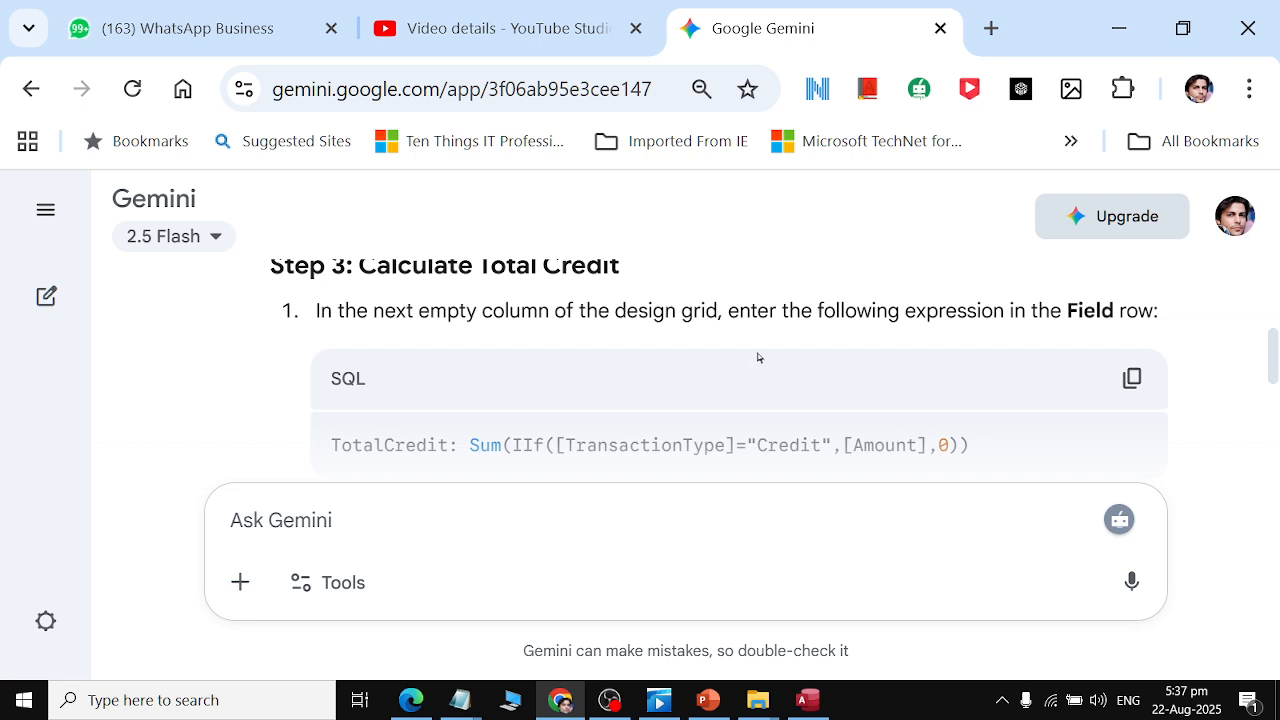
scroll(1147, 311, down, 1)
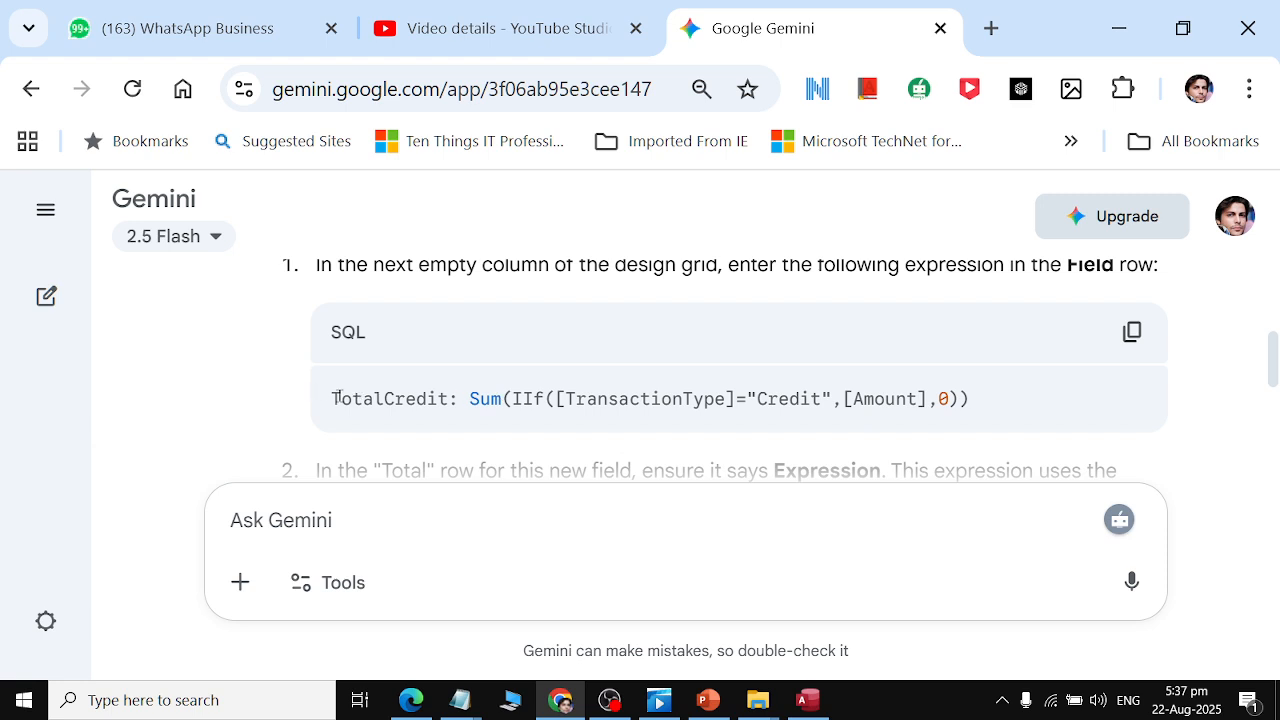
drag(333, 404, 1000, 424)
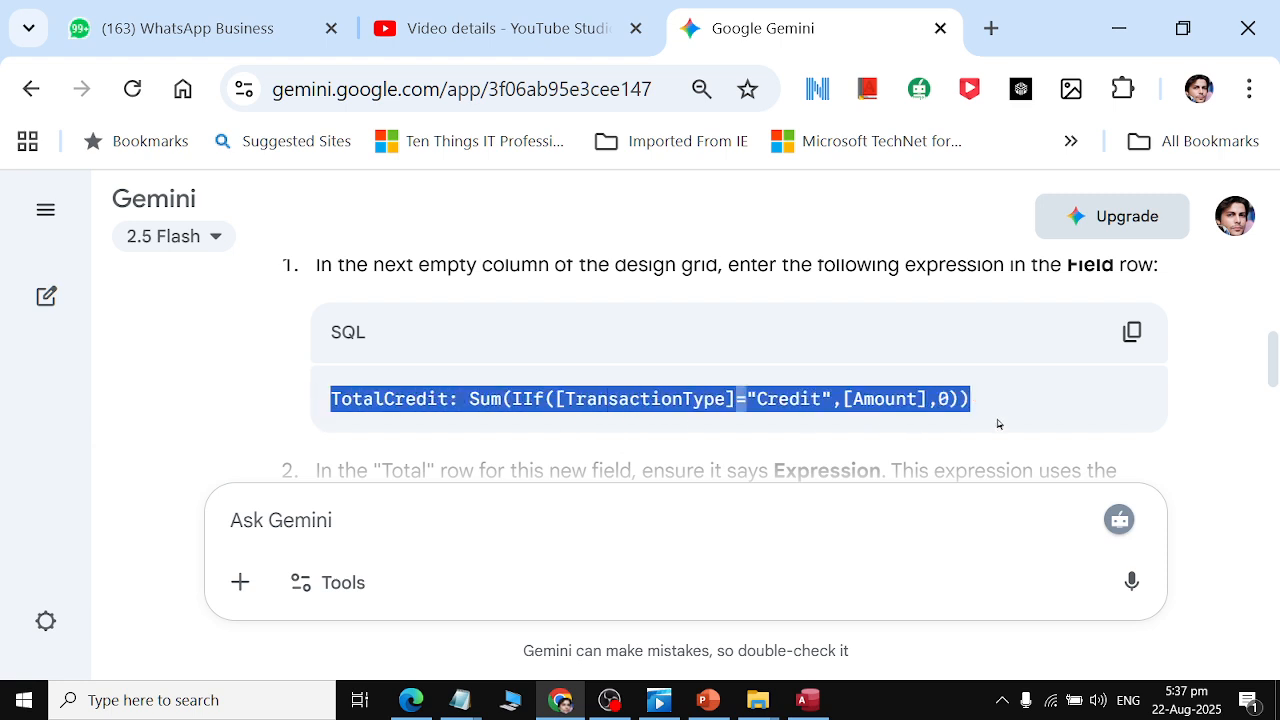
key(alt+Tab)
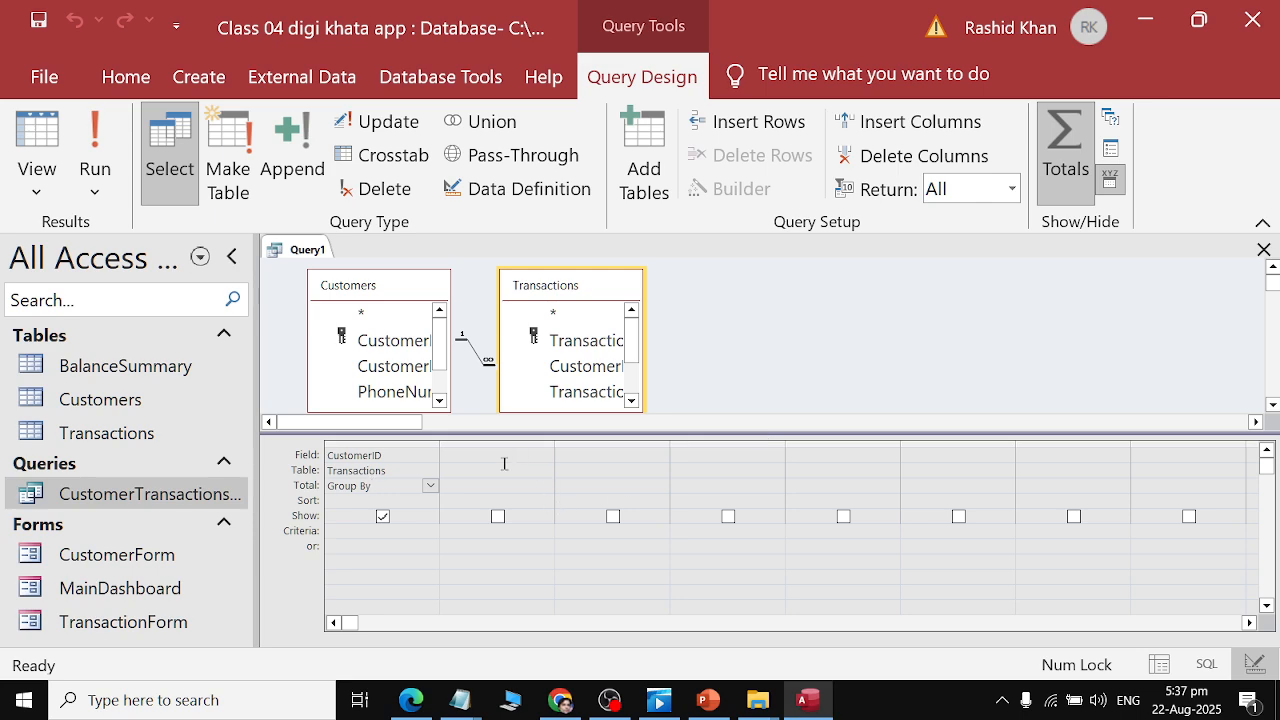
key(ctrl+v)
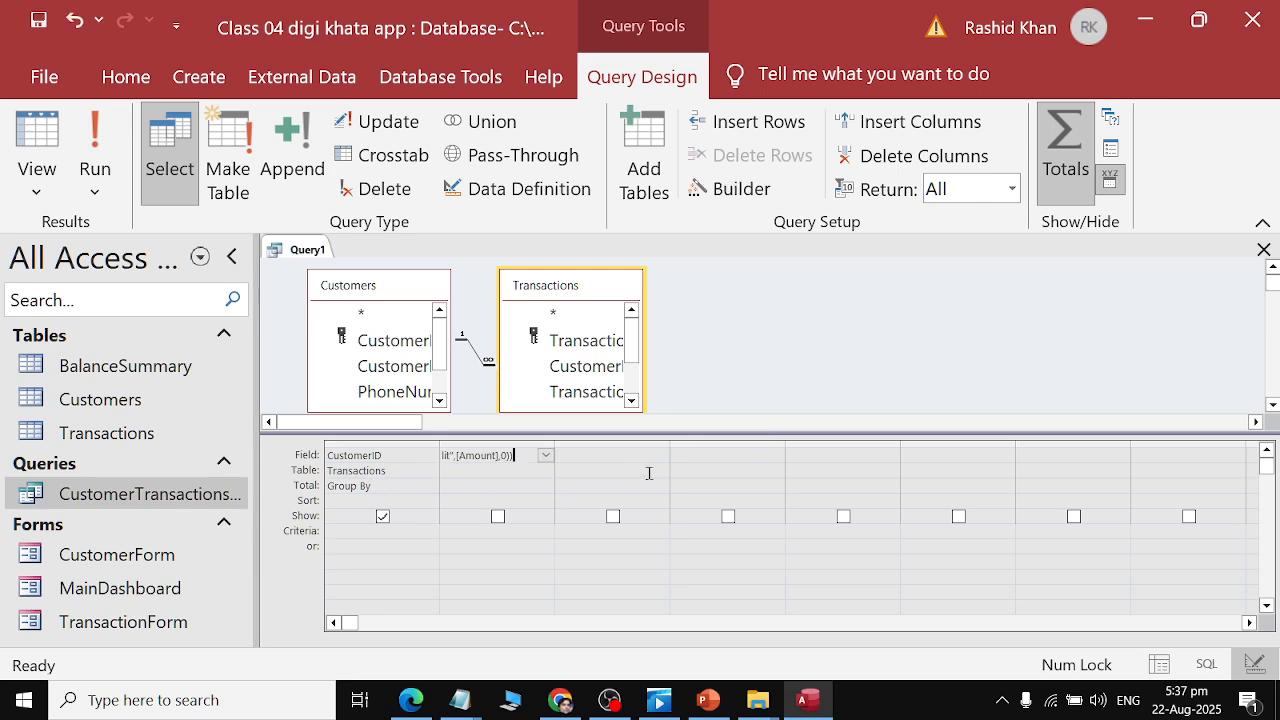
Copy the TotalDebit expression from Gemini's Step 4 and paste it into the Field row of the third column.
click(615, 462)
key(alt+Tab)
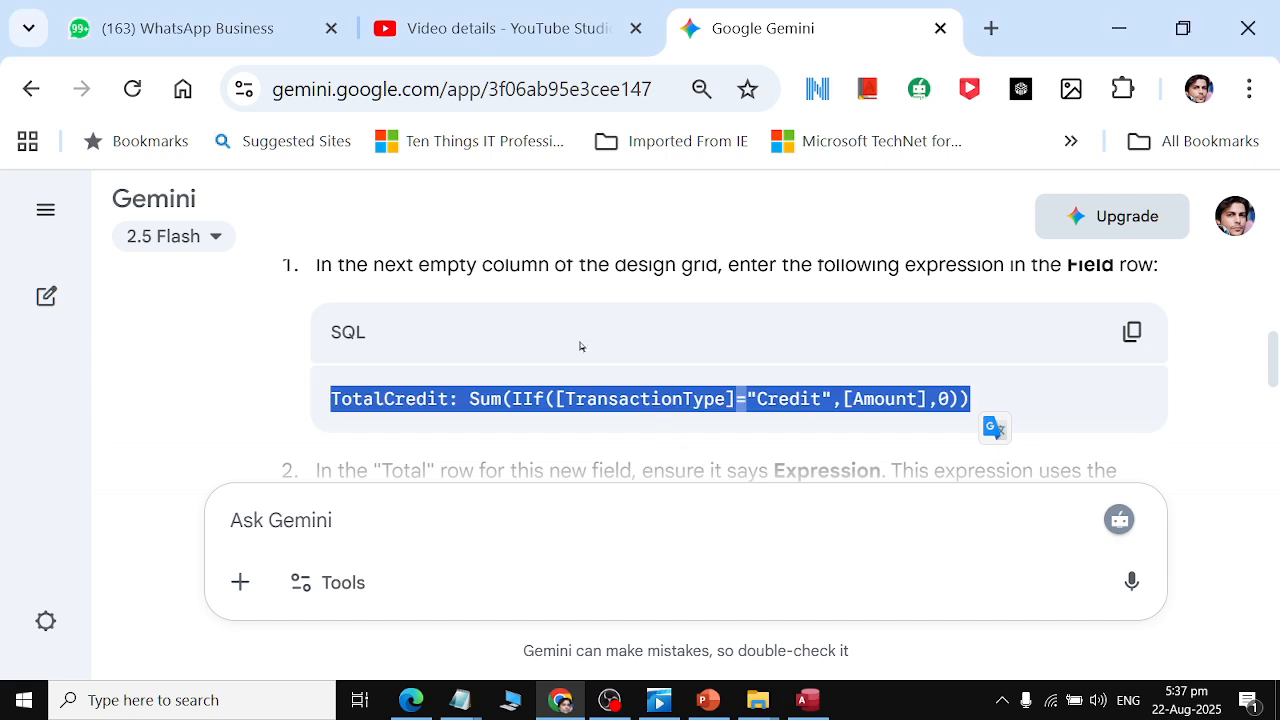
scroll(580, 343, down, 2)
scroll(580, 341, down, 3)
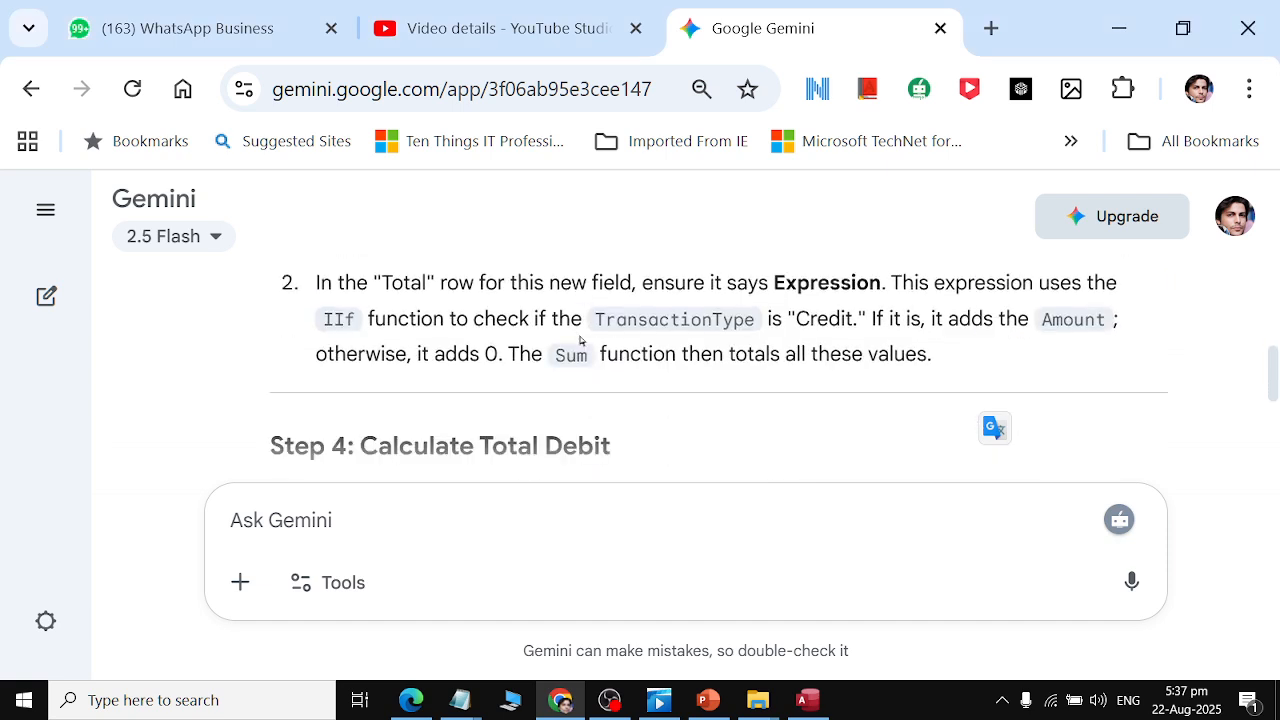
scroll(580, 342, down, 3)
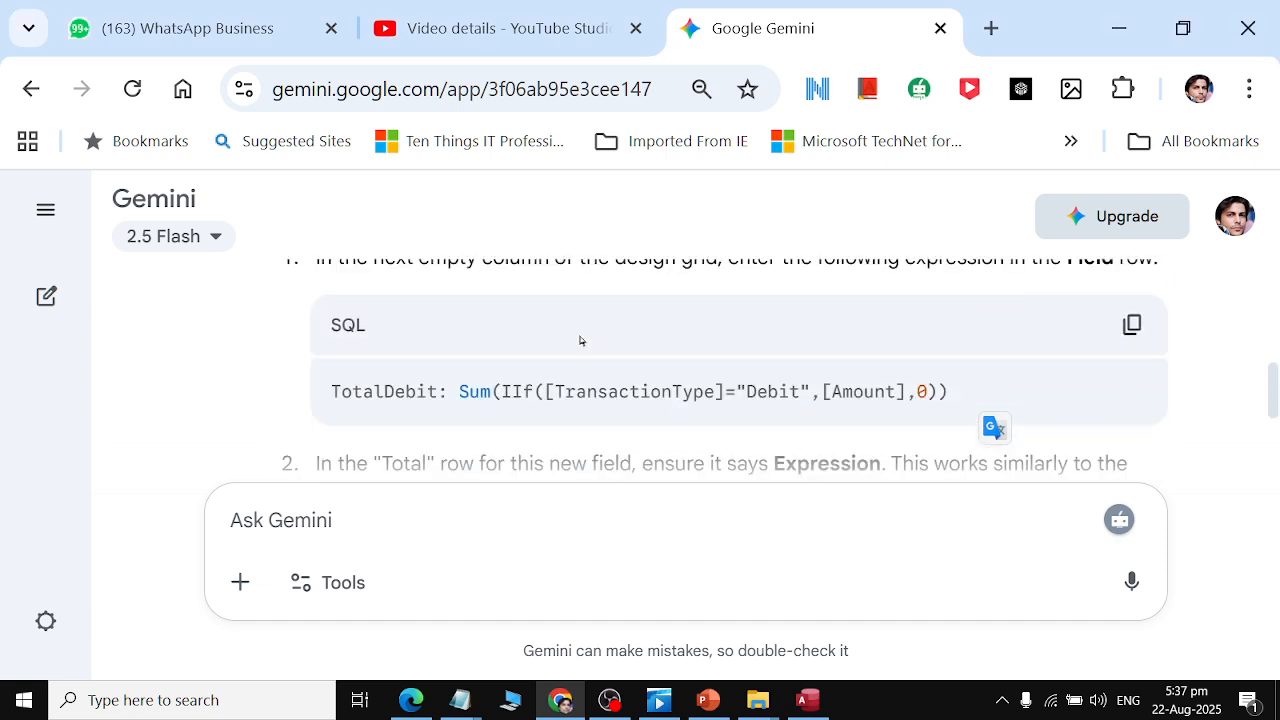
click(1133, 325)
key(alt+Tab)
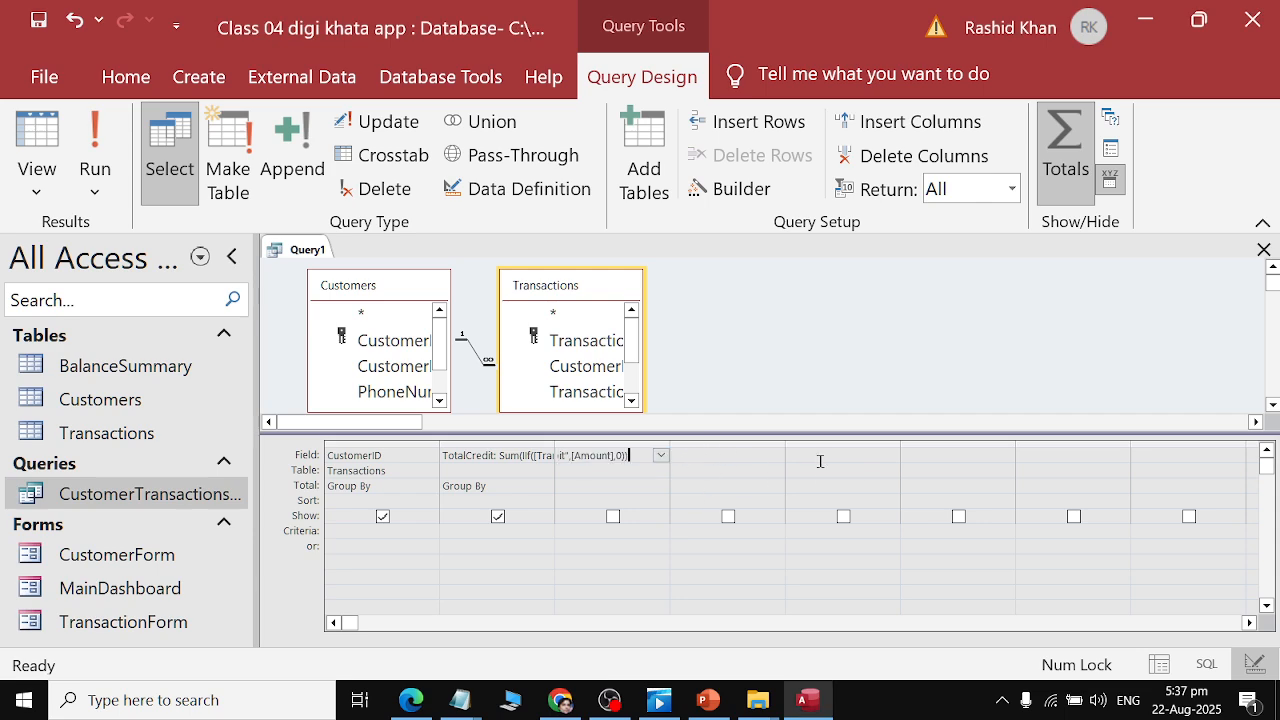
key(alt+Tab)
Copy the Balance: [TotalCredit]-[TotalDebit] expression and paste it into the Field row of the fourth column.
scroll(718, 358, down, 1)
scroll(718, 358, down, 5)
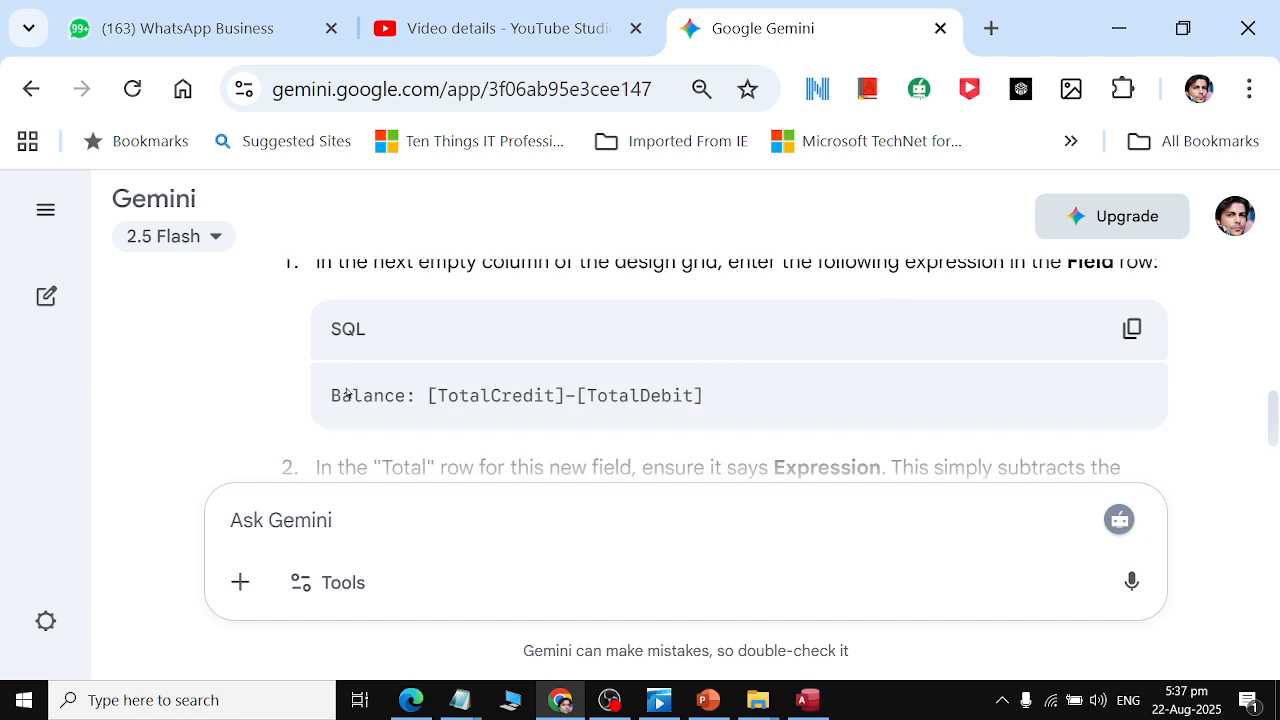
drag(336, 394, 706, 394)
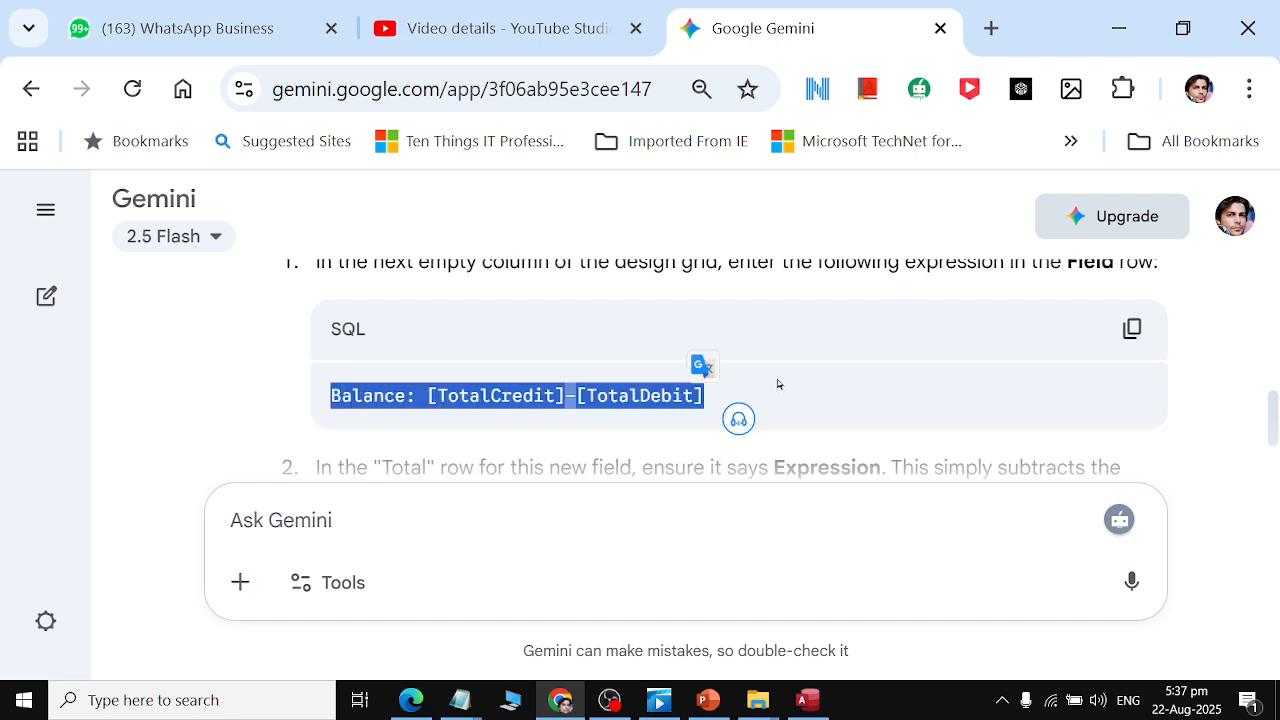
key(alt+Tab)
click(708, 455)
key(ctrl+v)
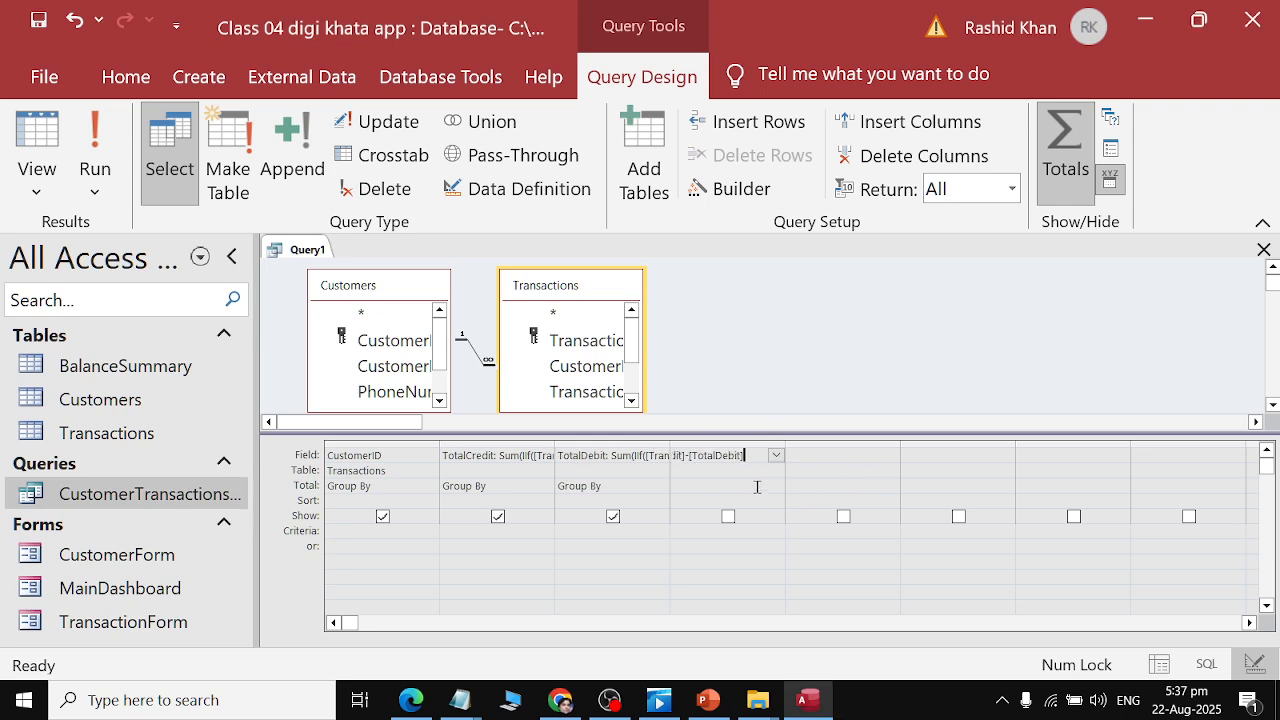
Read Gemini's remaining instructions for the Balance field and saving the query.
key(alt+Tab)
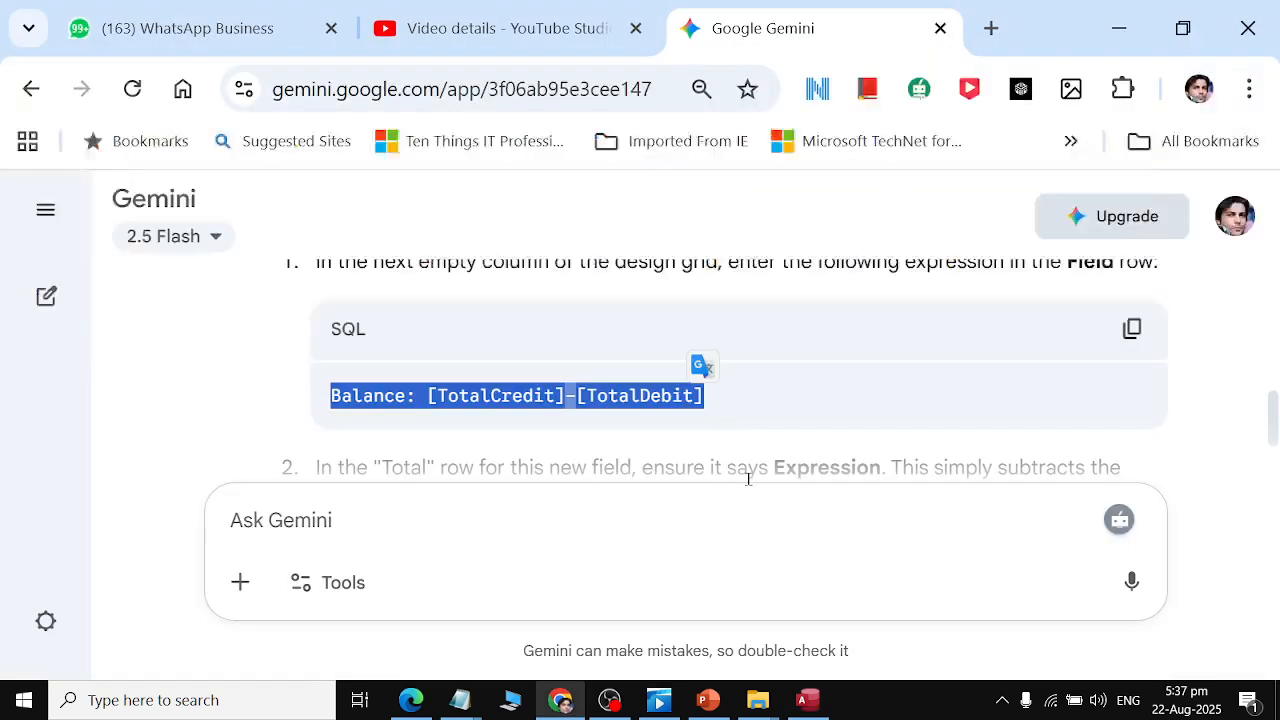
scroll(712, 350, down, 2)
scroll(712, 350, down, 3)
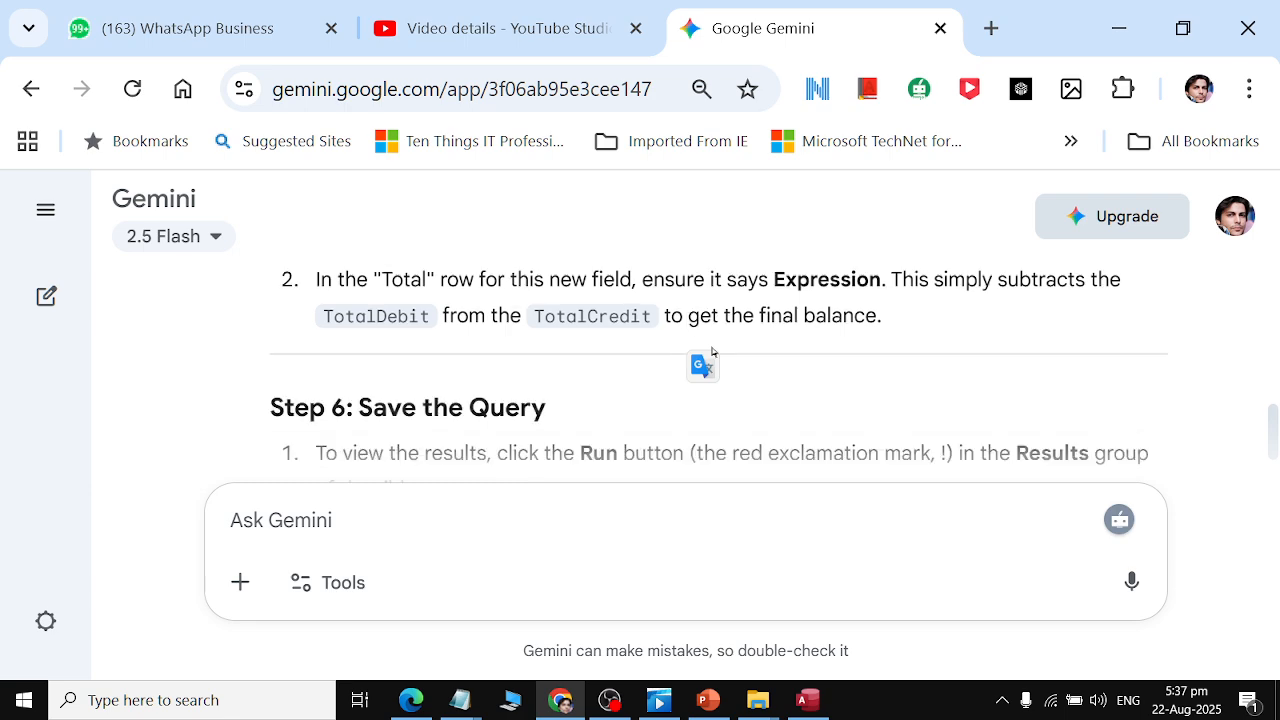
scroll(712, 350, down, 3)
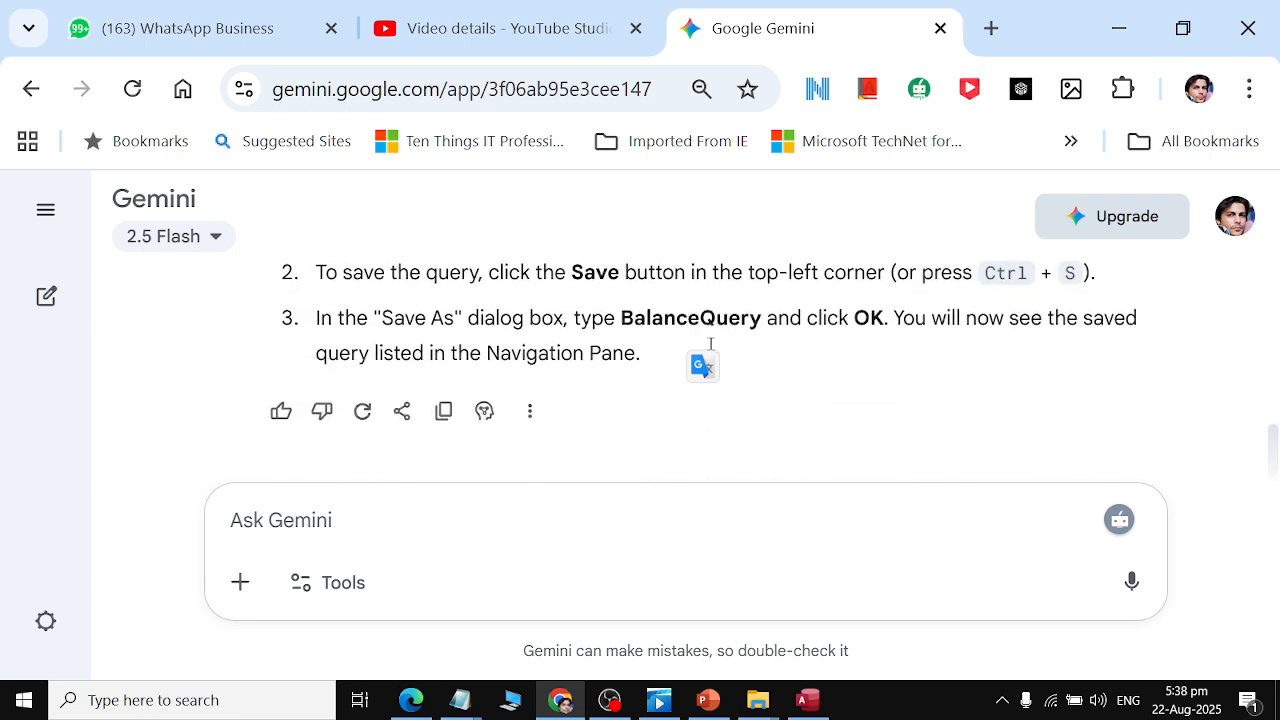
Try to run the query.
key(alt+Tab)
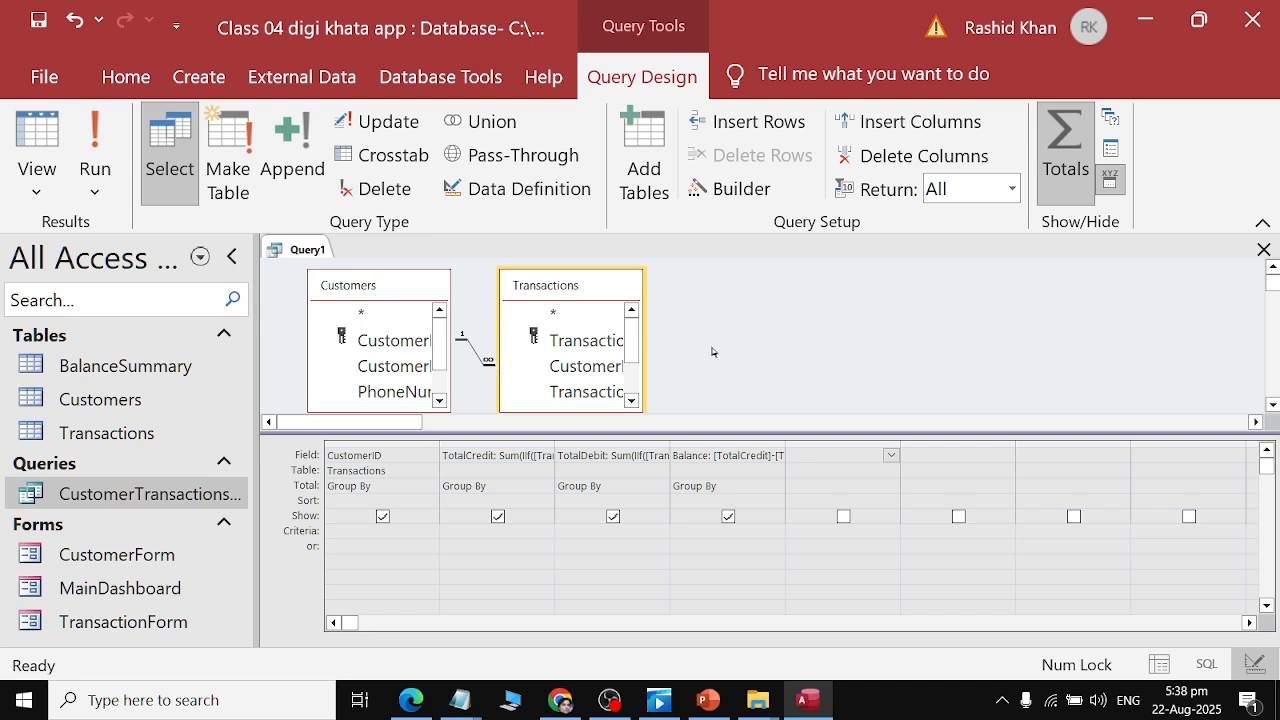
click(92, 135)
click(616, 418)
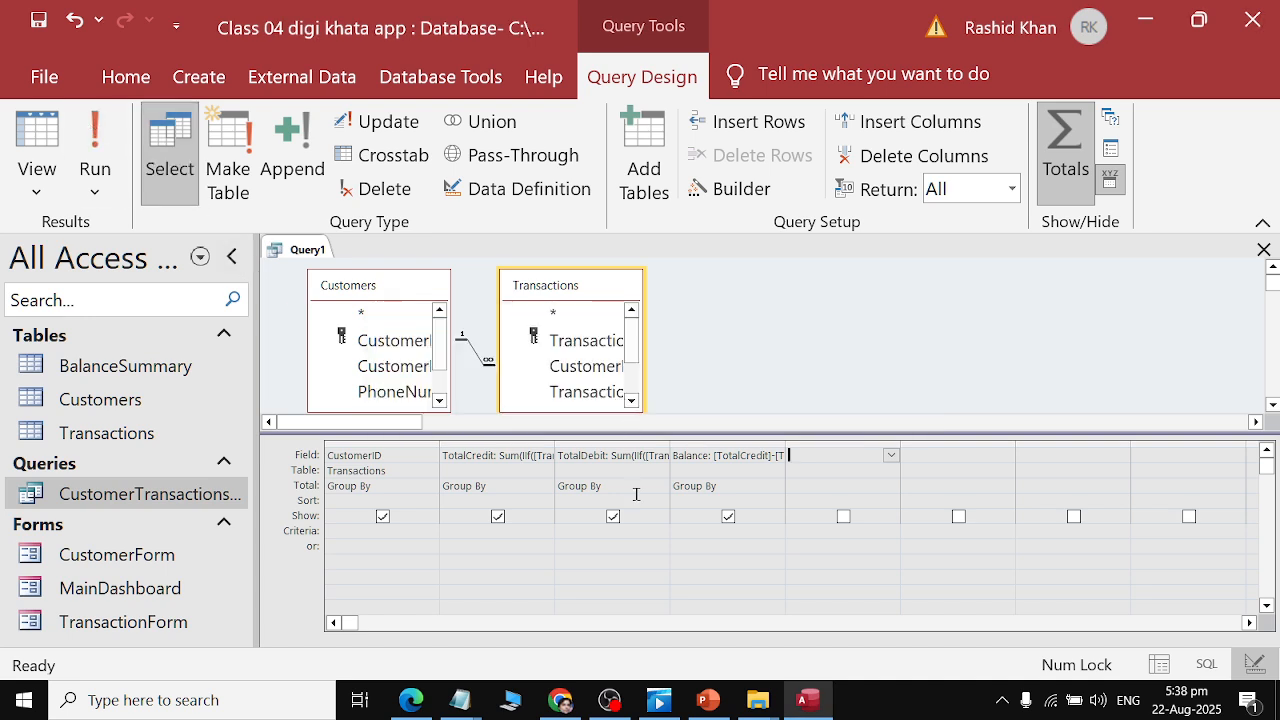
Set the Total row of the TotalCredit and TotalDebit columns to Sum.
click(540, 488)
click(546, 487)
click(468, 512)
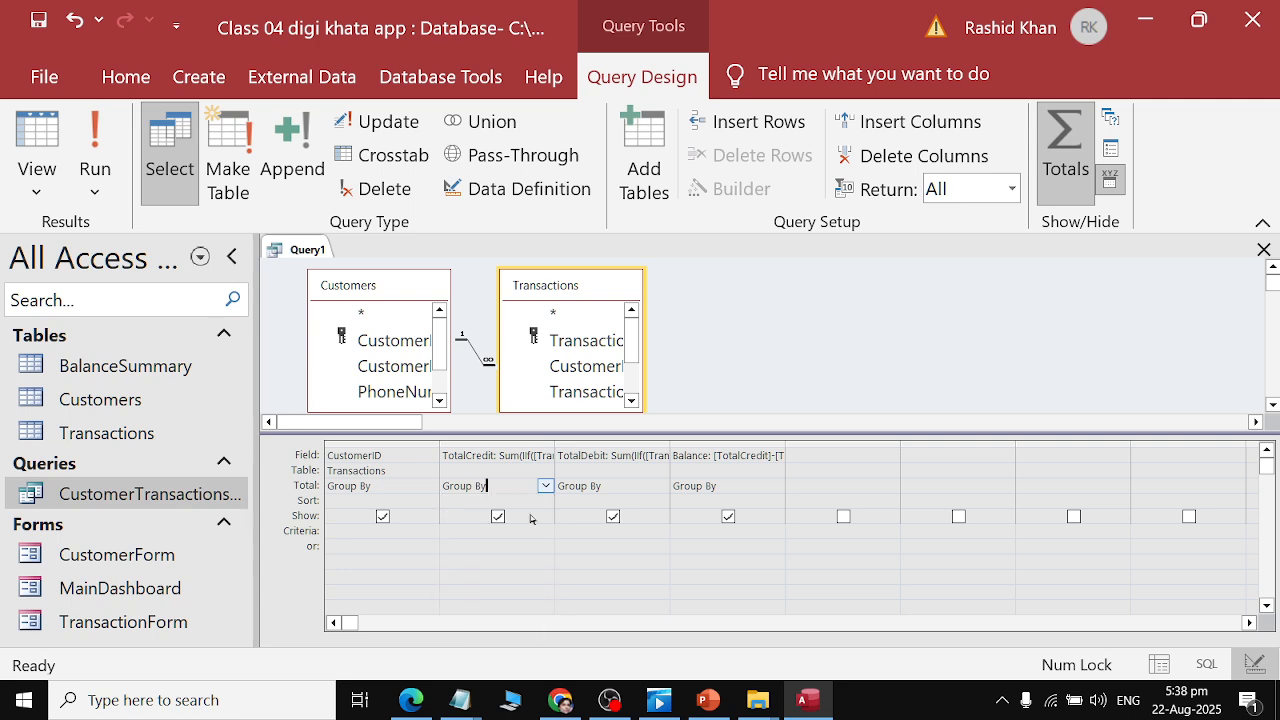
click(630, 499)
click(633, 484)
click(661, 486)
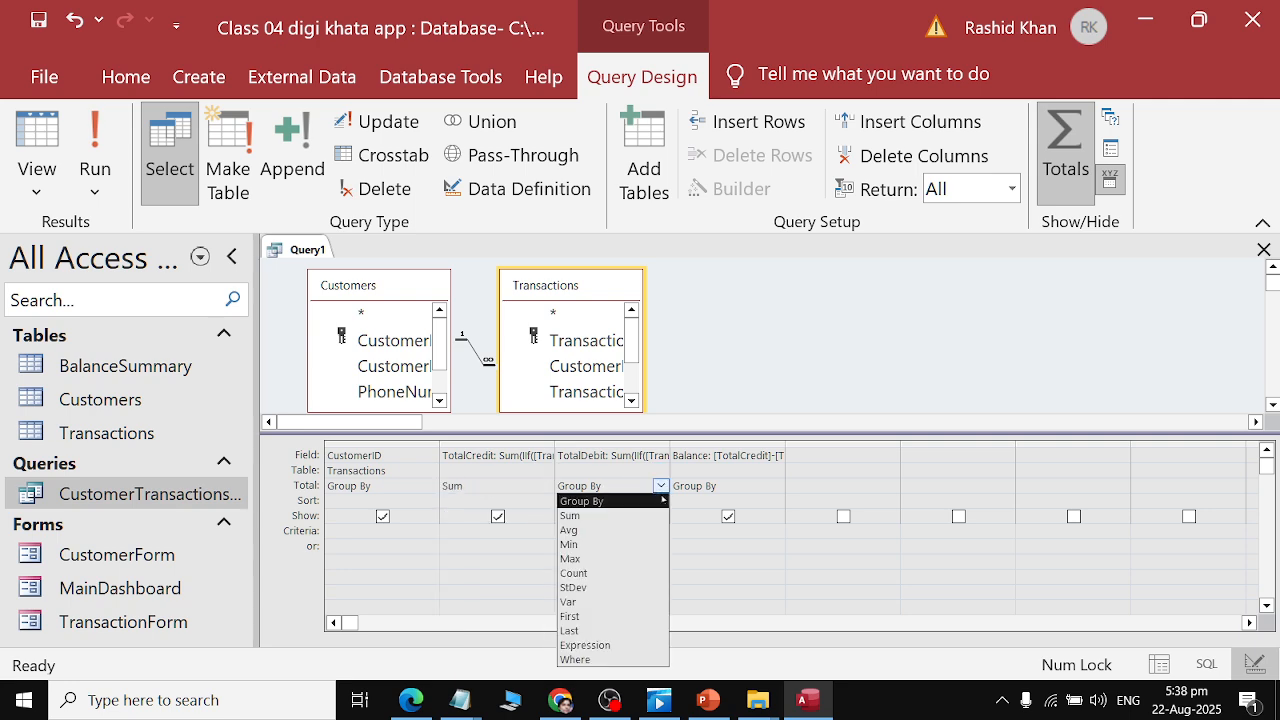
click(643, 515)
Clear the Balance column's Total setting and try running the query again.
drag(757, 482, 643, 486)
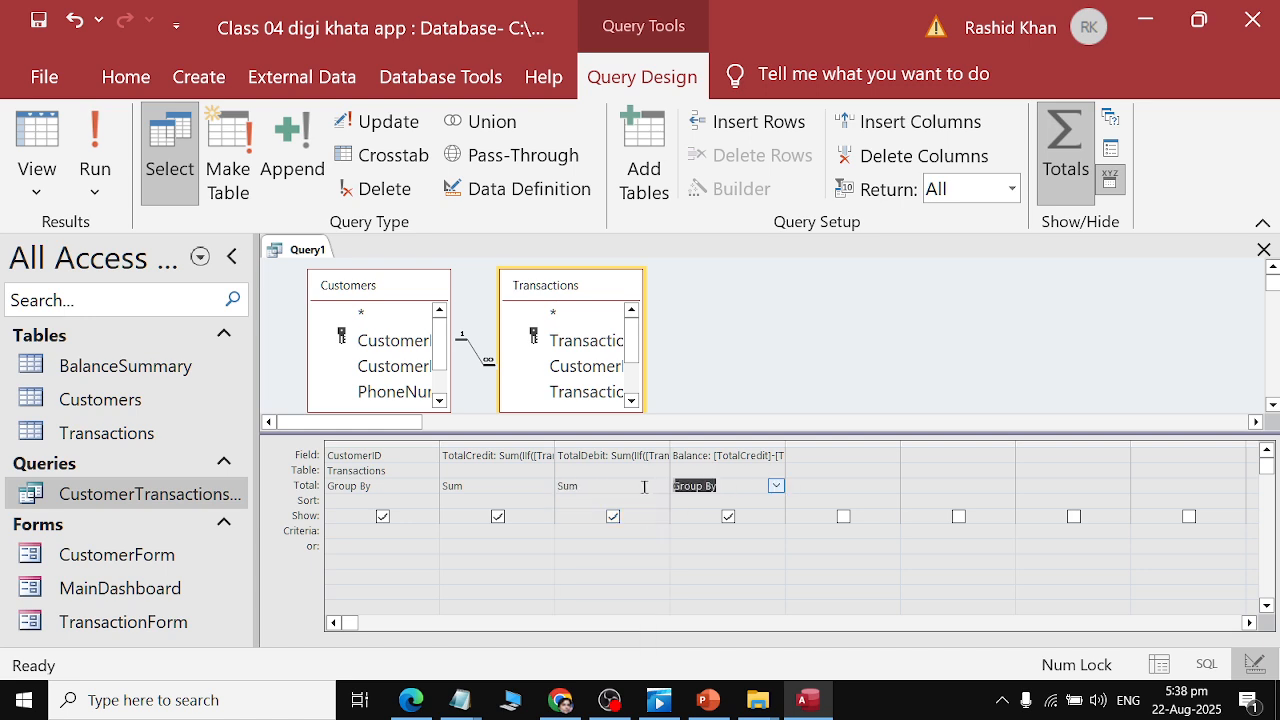
key(BackSpace)
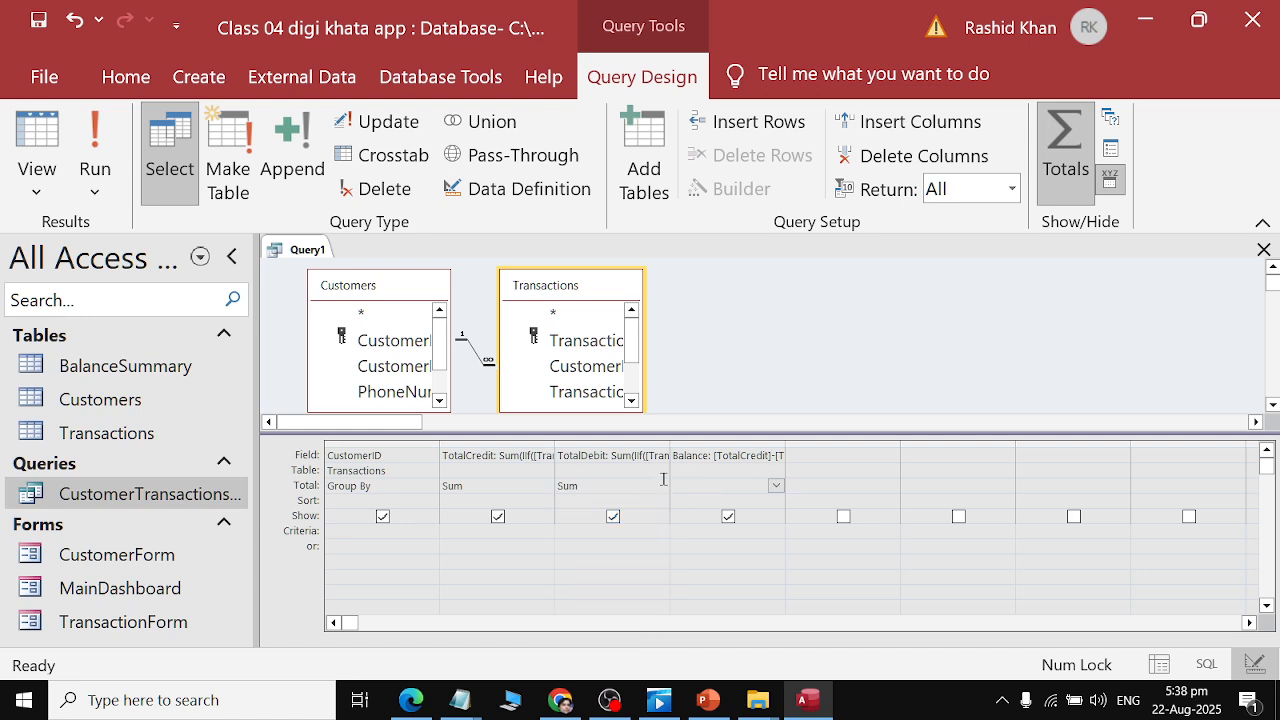
click(95, 150)
click(632, 413)
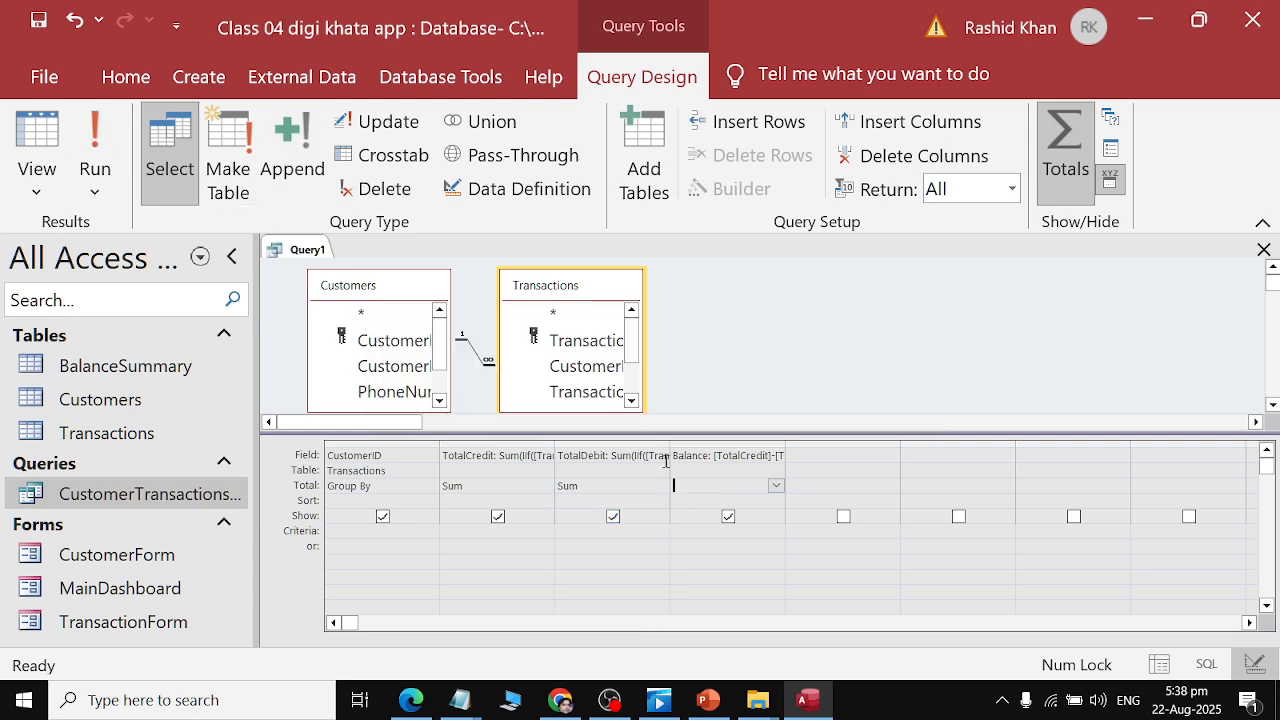
Review Gemini's Balance step instructions again.
click(776, 486)
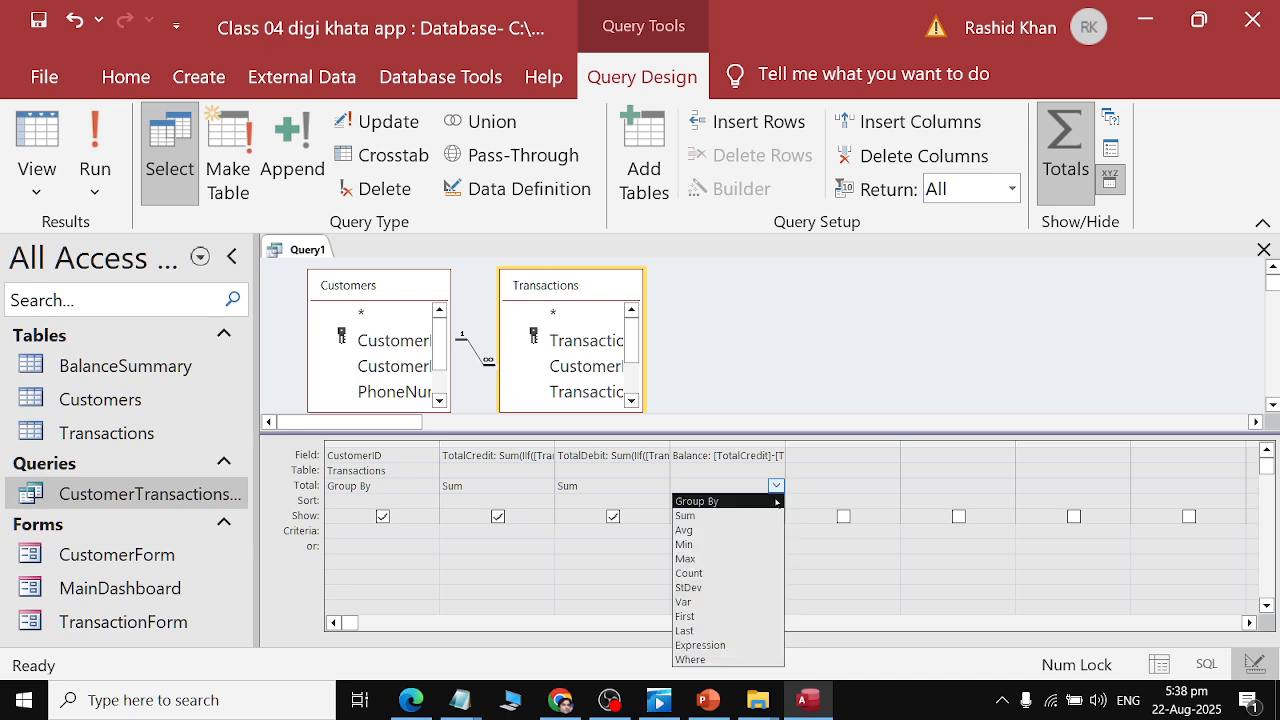
click(776, 486)
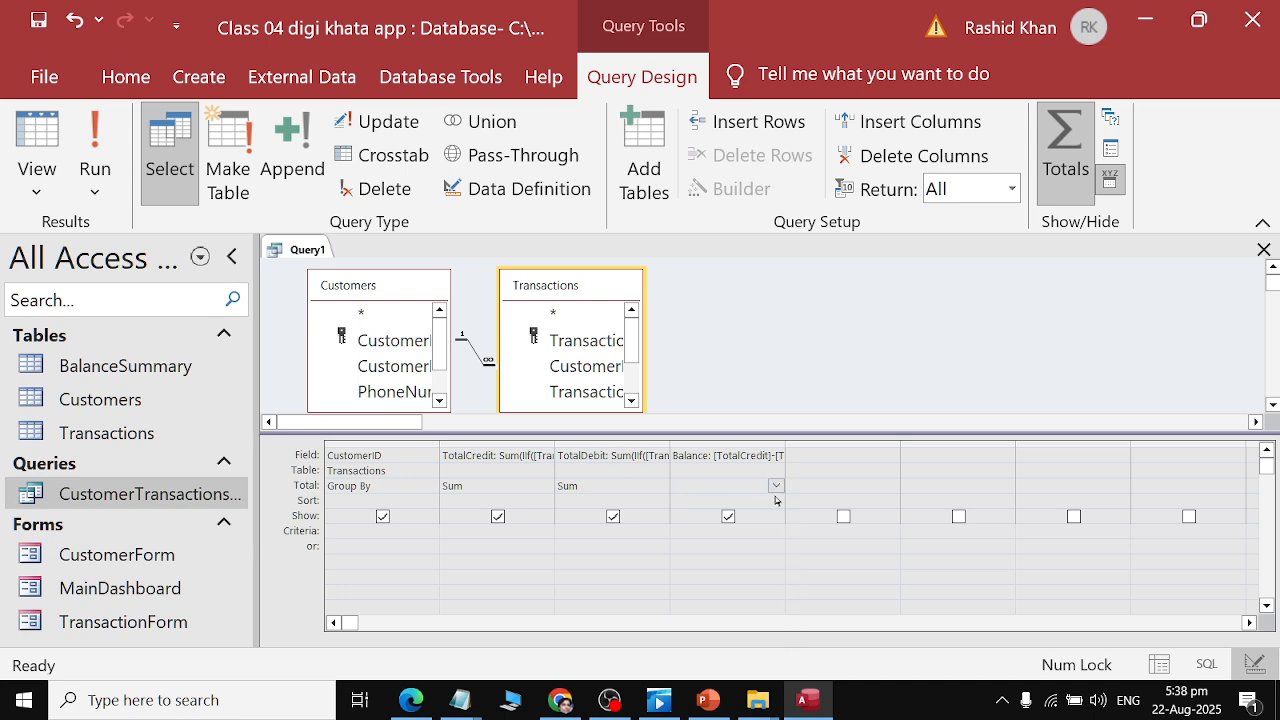
key(alt+Tab)
scroll(648, 326, up, 3)
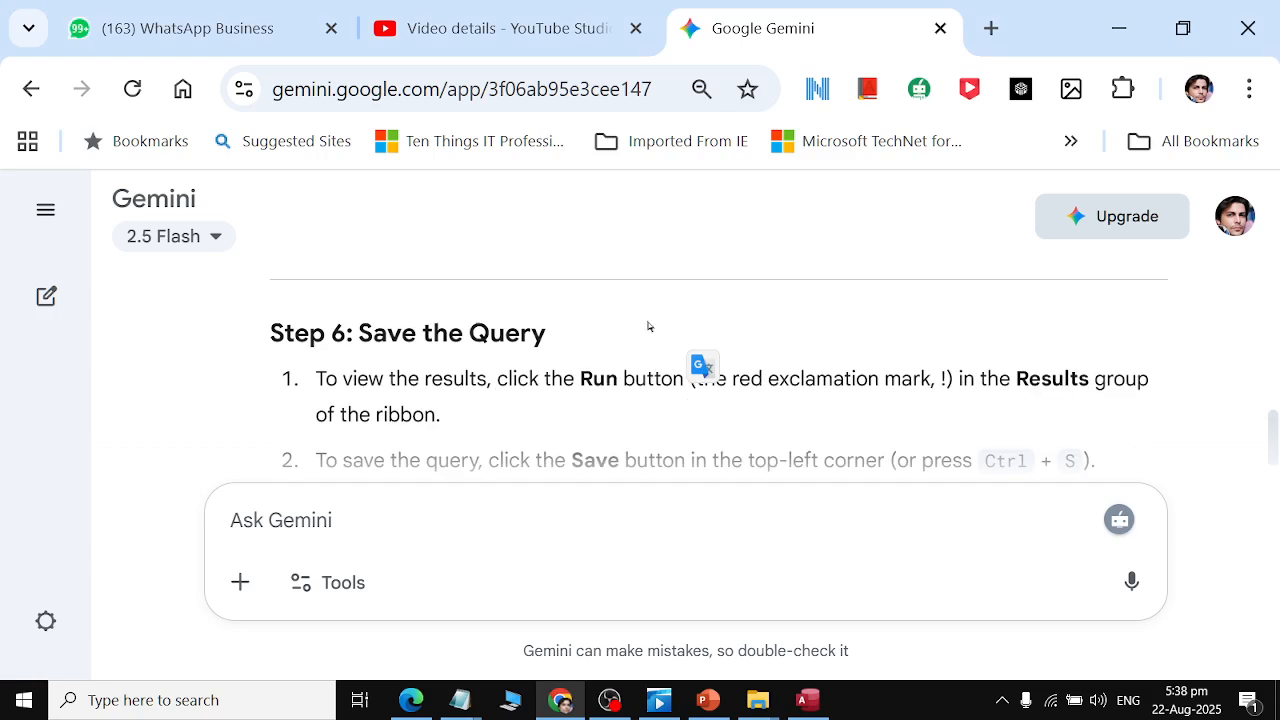
scroll(648, 326, up, 1)
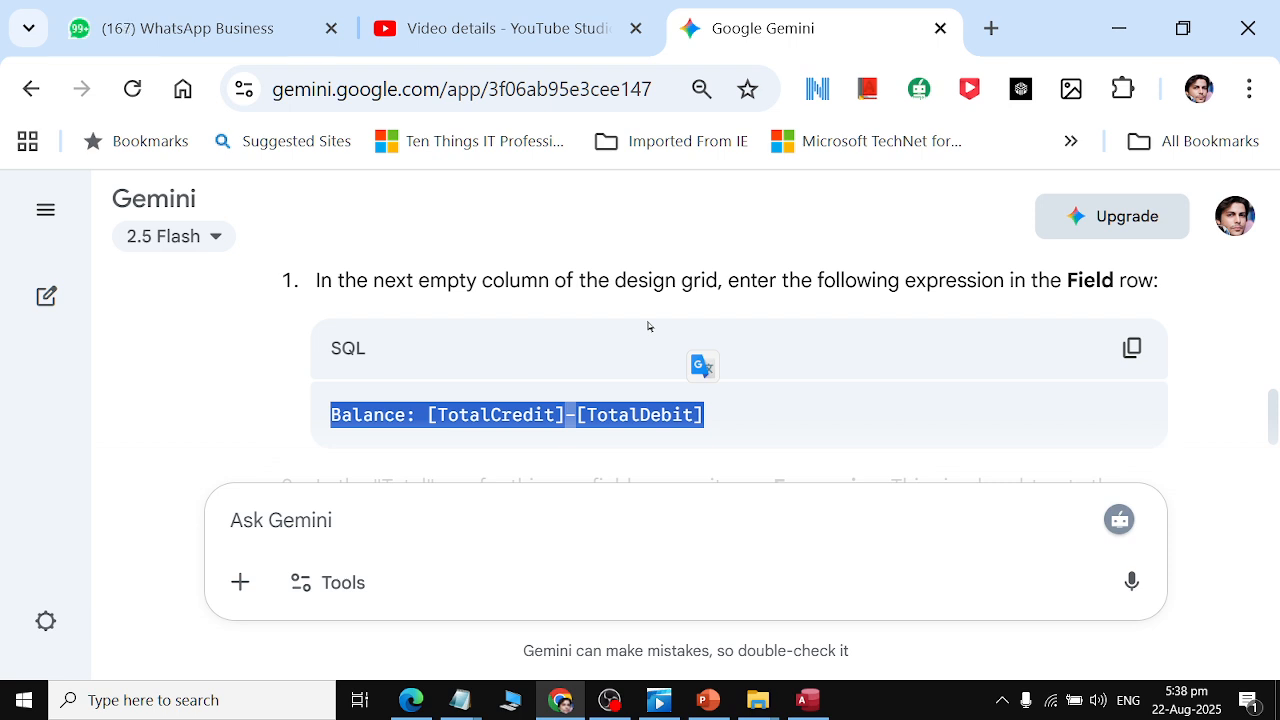
Set the Balance column's Total to Sum and try to run the query.
key(alt+Tab)
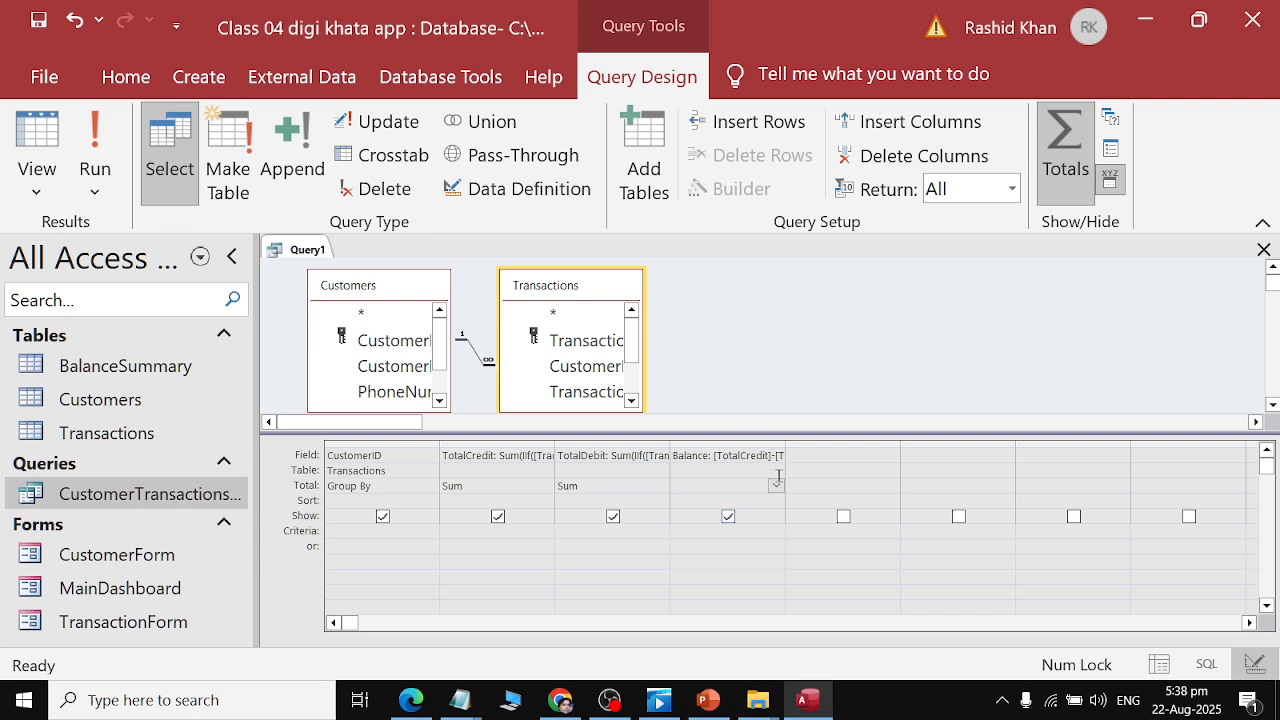
click(776, 485)
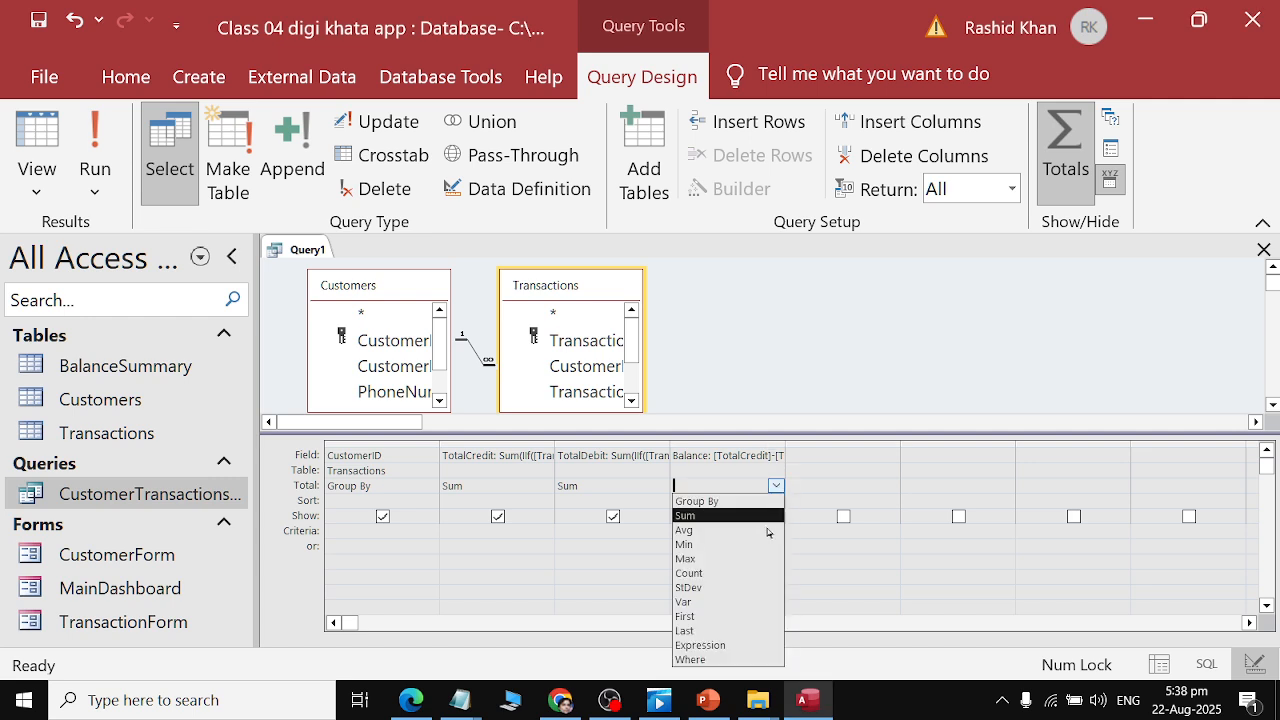
click(722, 517)
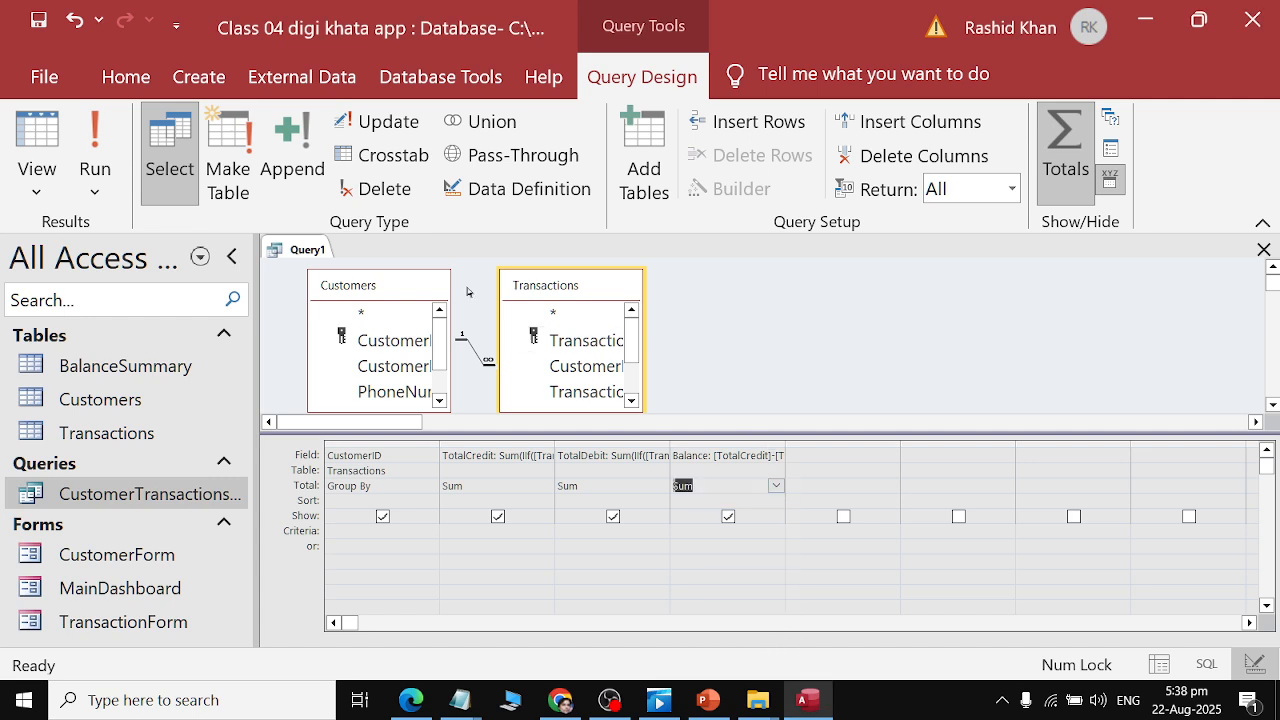
click(92, 140)
click(608, 409)
Clear the Total settings of the TotalCredit, TotalDebit and Balance columns and run the query.
double_click(496, 487)
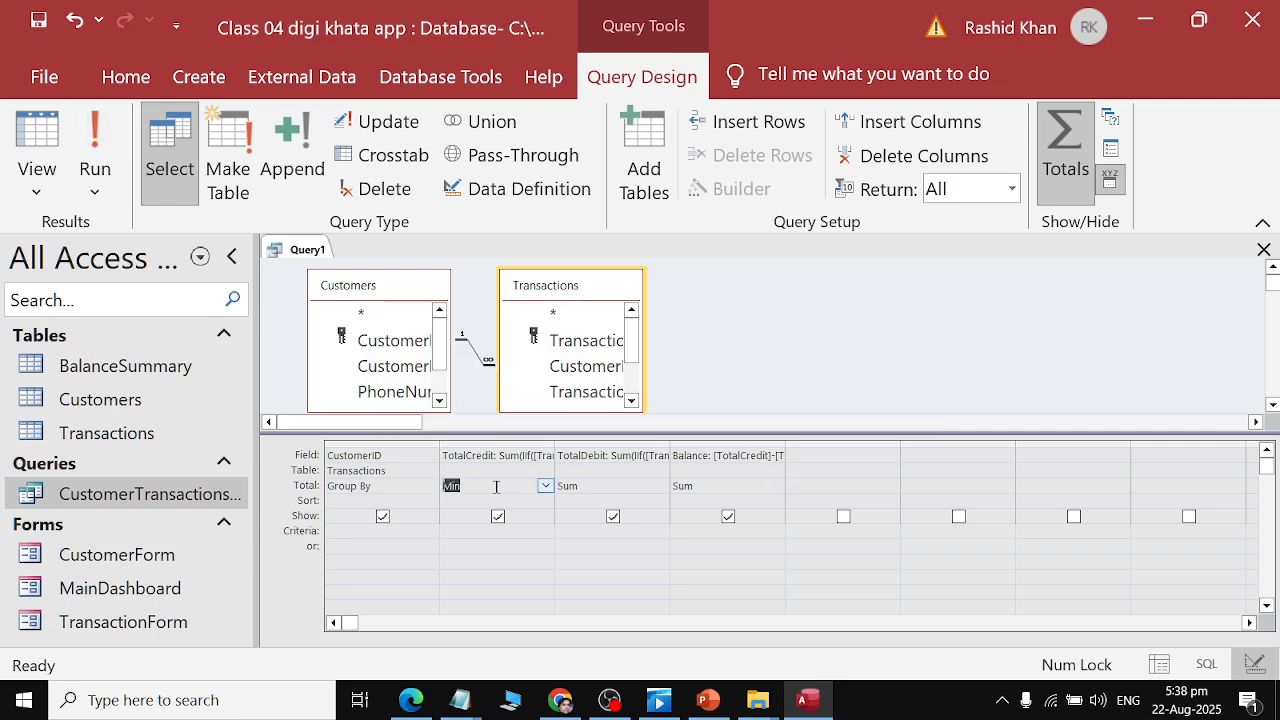
key(Delete)
key(Tab)
key(Delete)
key(Tab)
key(Delete)
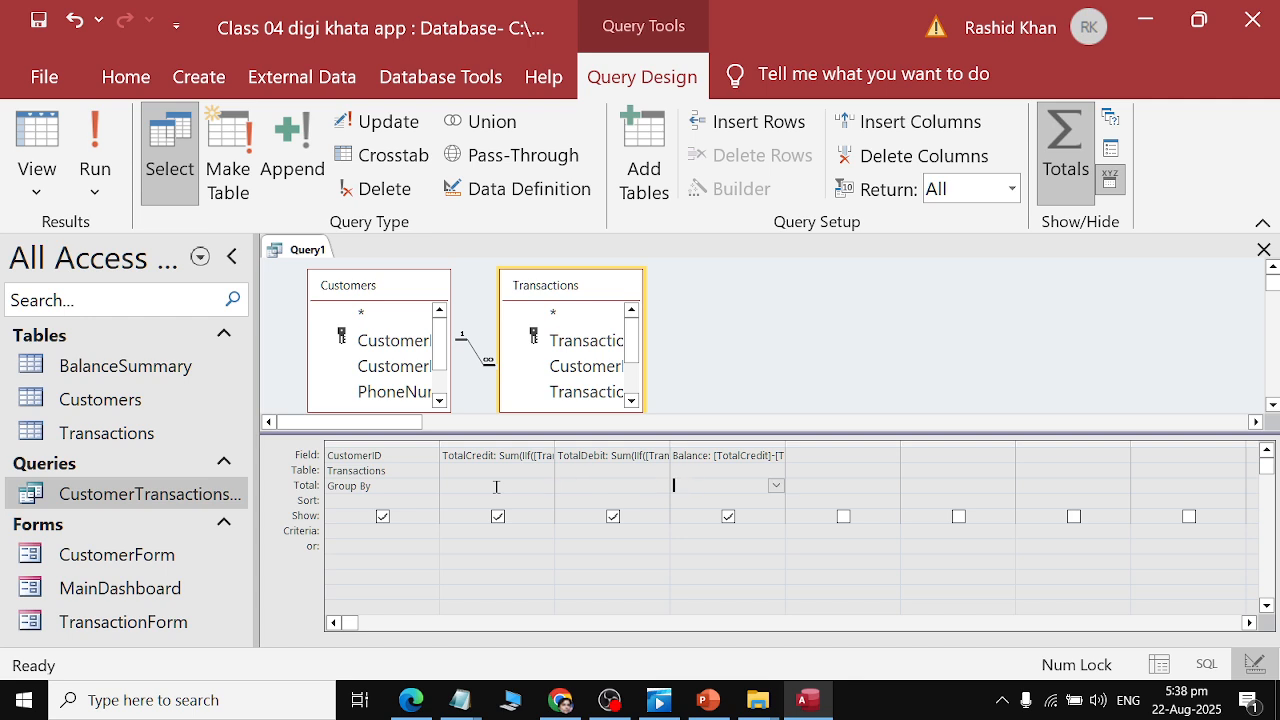
click(96, 145)
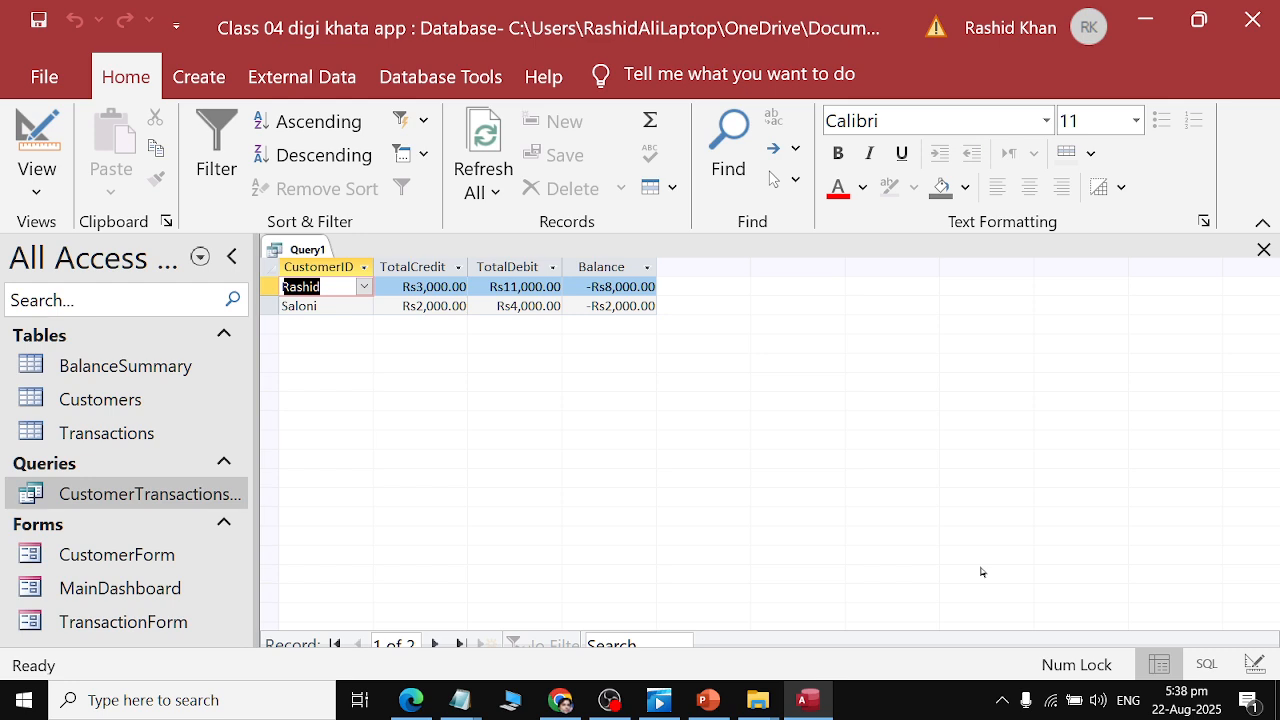
Return the query to Design view and inspect the CustomerID and TotalCredit field entries in the grid.
click(37, 185)
click(72, 360)
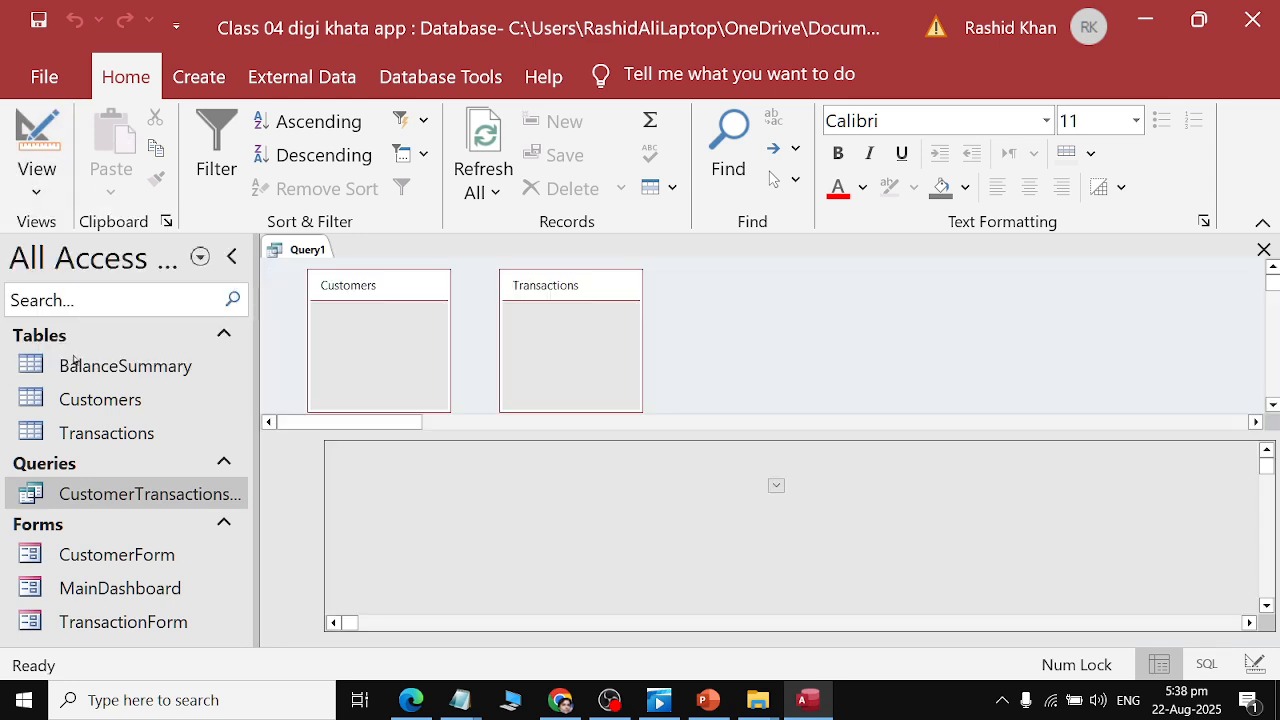
click(610, 700)
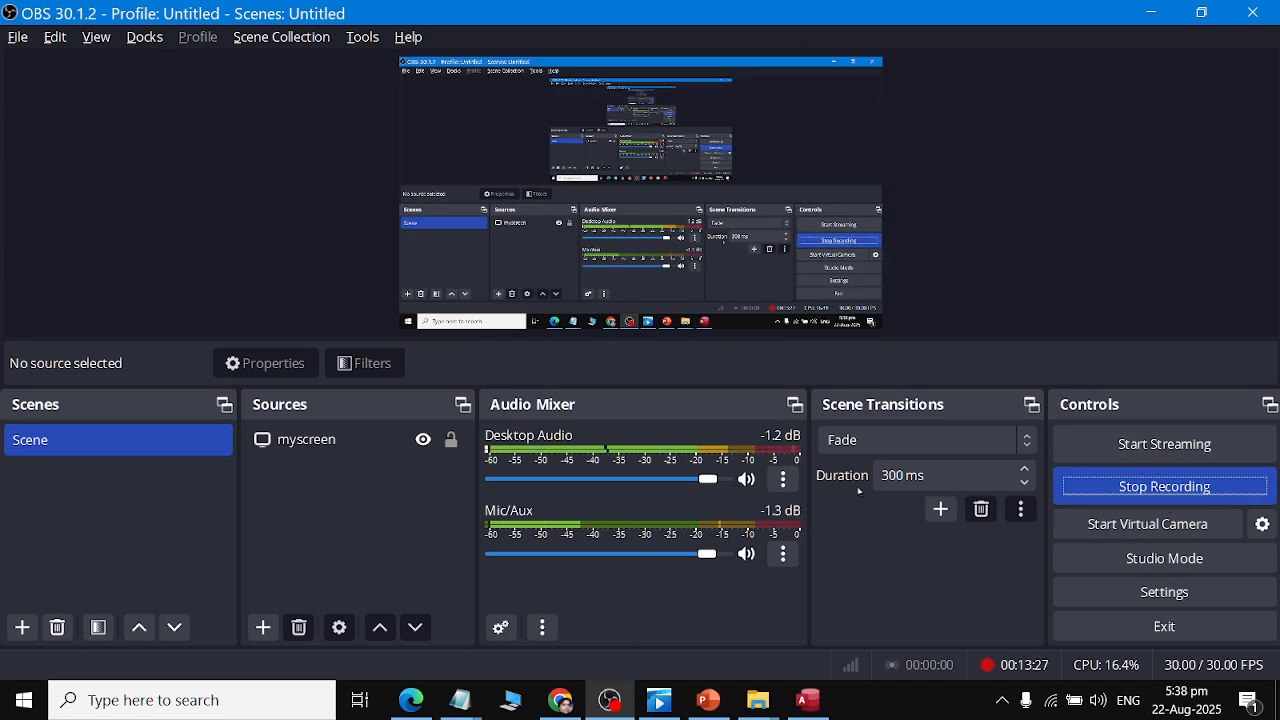
key(alt+Tab)
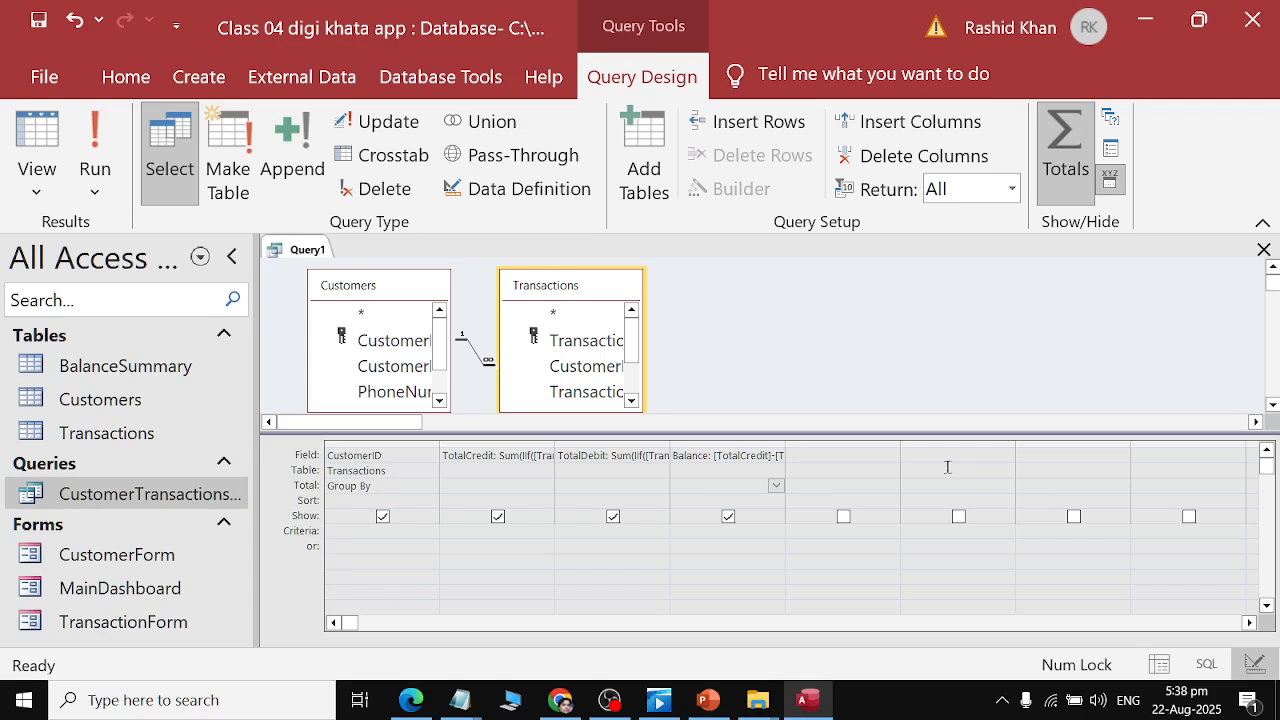
click(490, 456)
click(540, 469)
click(388, 457)
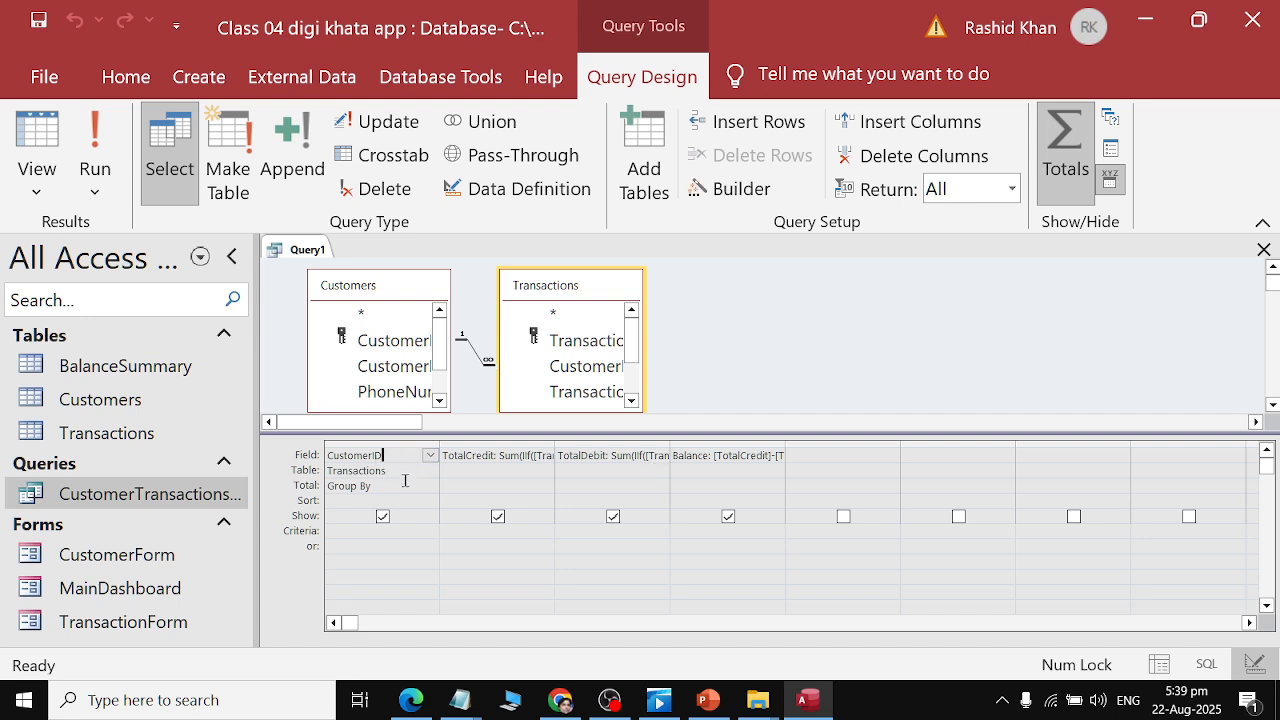
click(405, 481)
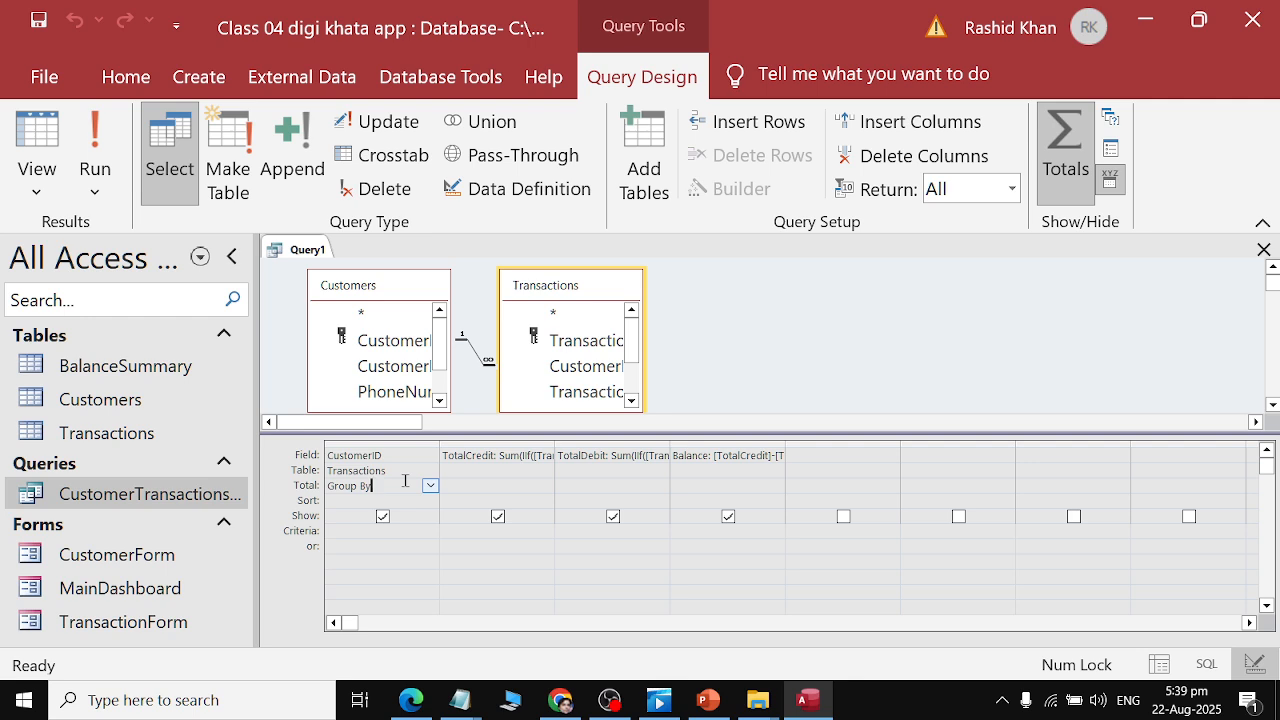
click(466, 456)
drag(492, 460, 512, 480)
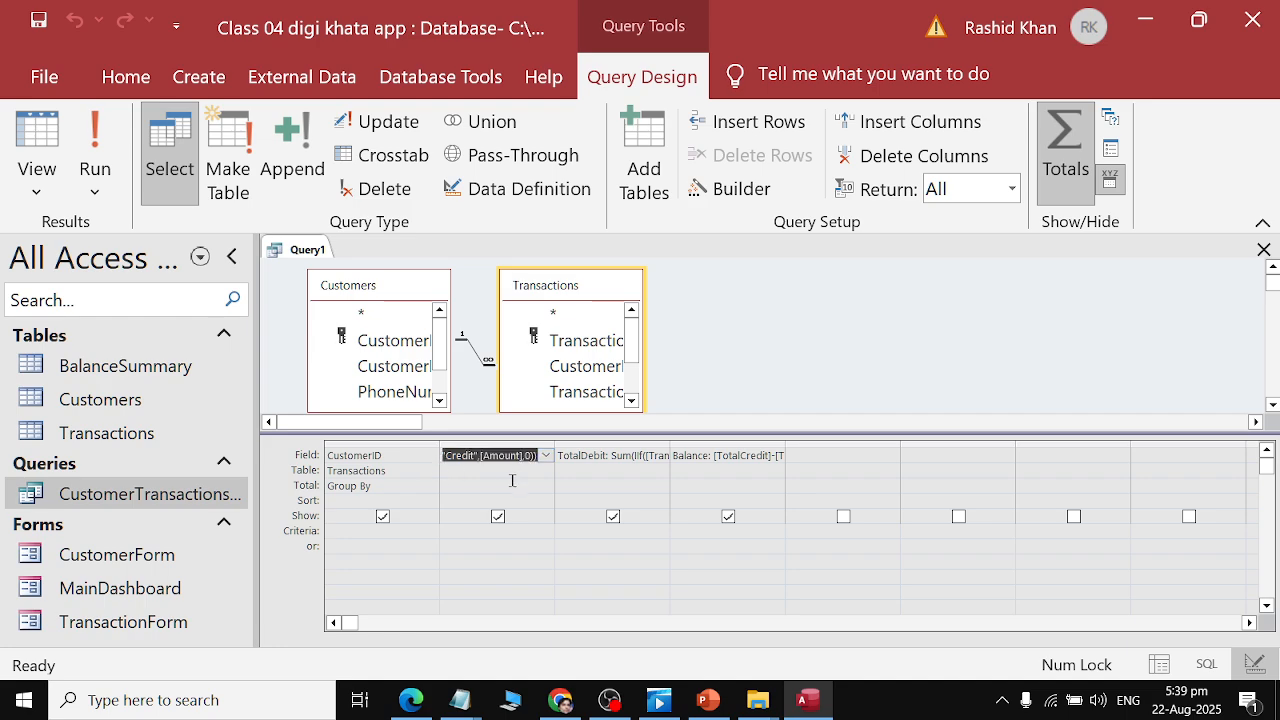
Review Gemini's TotalCredit, TotalDebit and Balance expressions for the query's calculated fields.
key(alt+Tab)
key(alt+Tab)
key(alt+Tab)
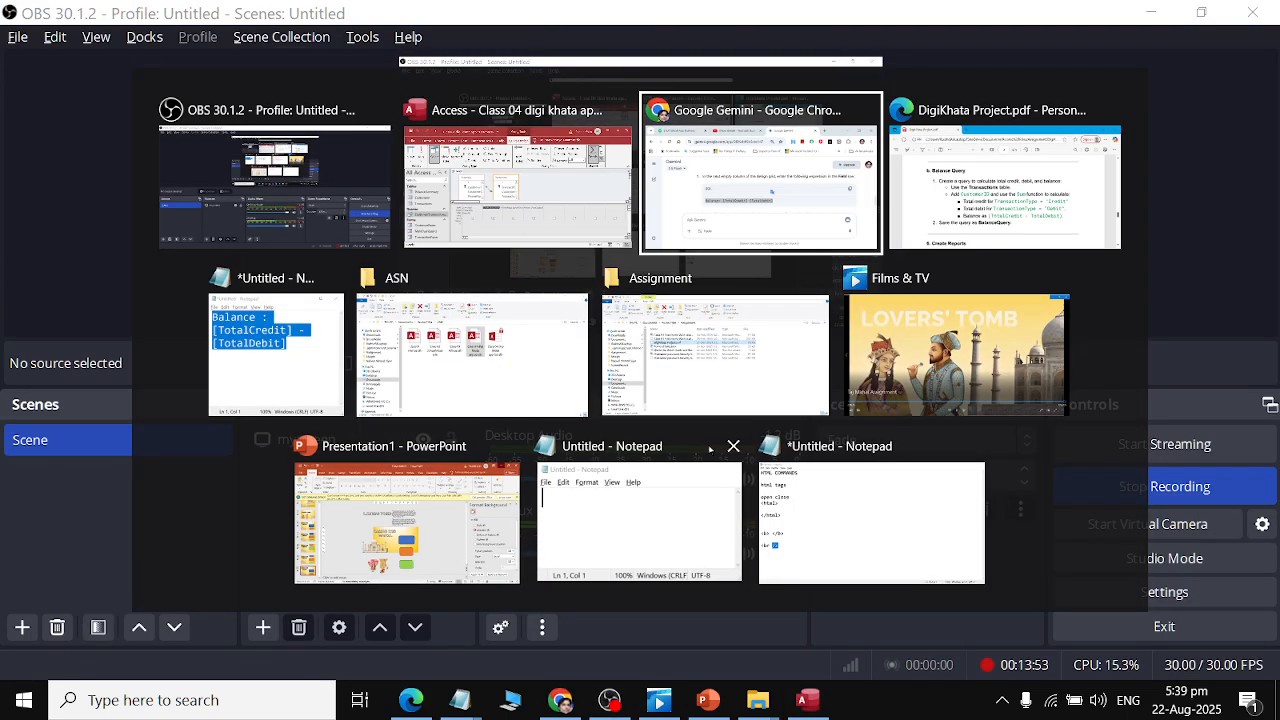
scroll(709, 450, up, 8)
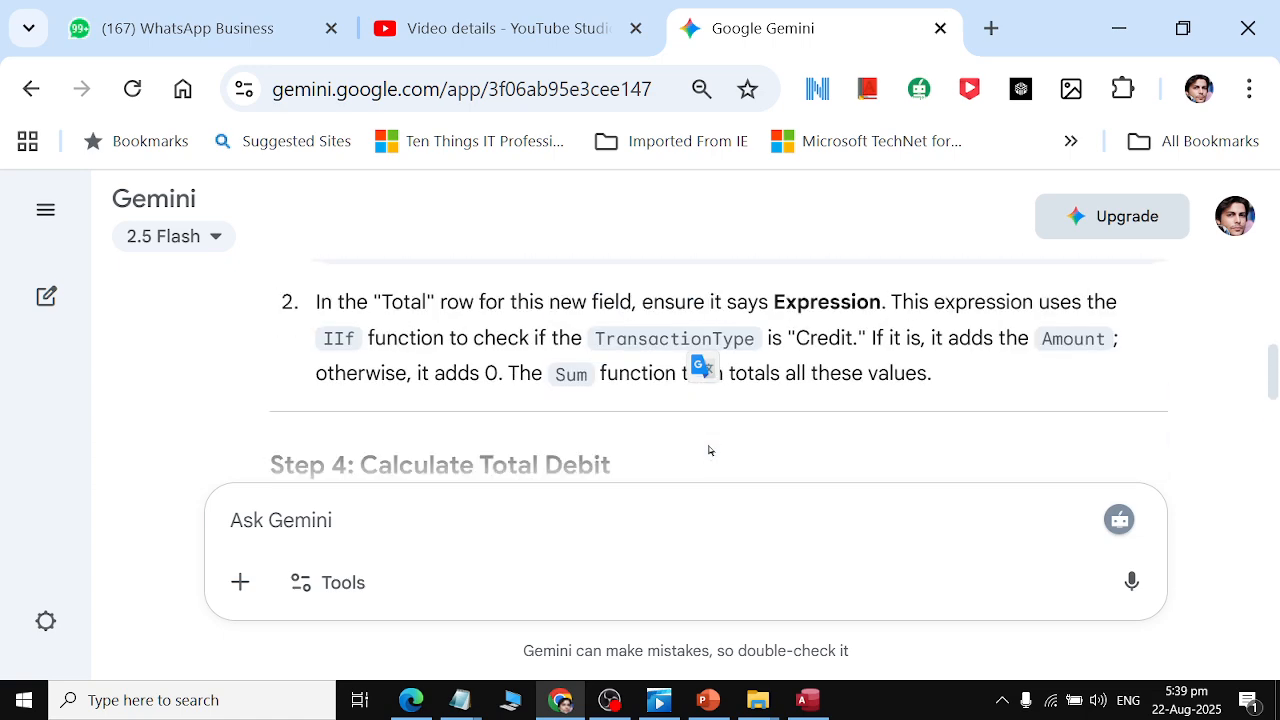
scroll(709, 450, down, 1)
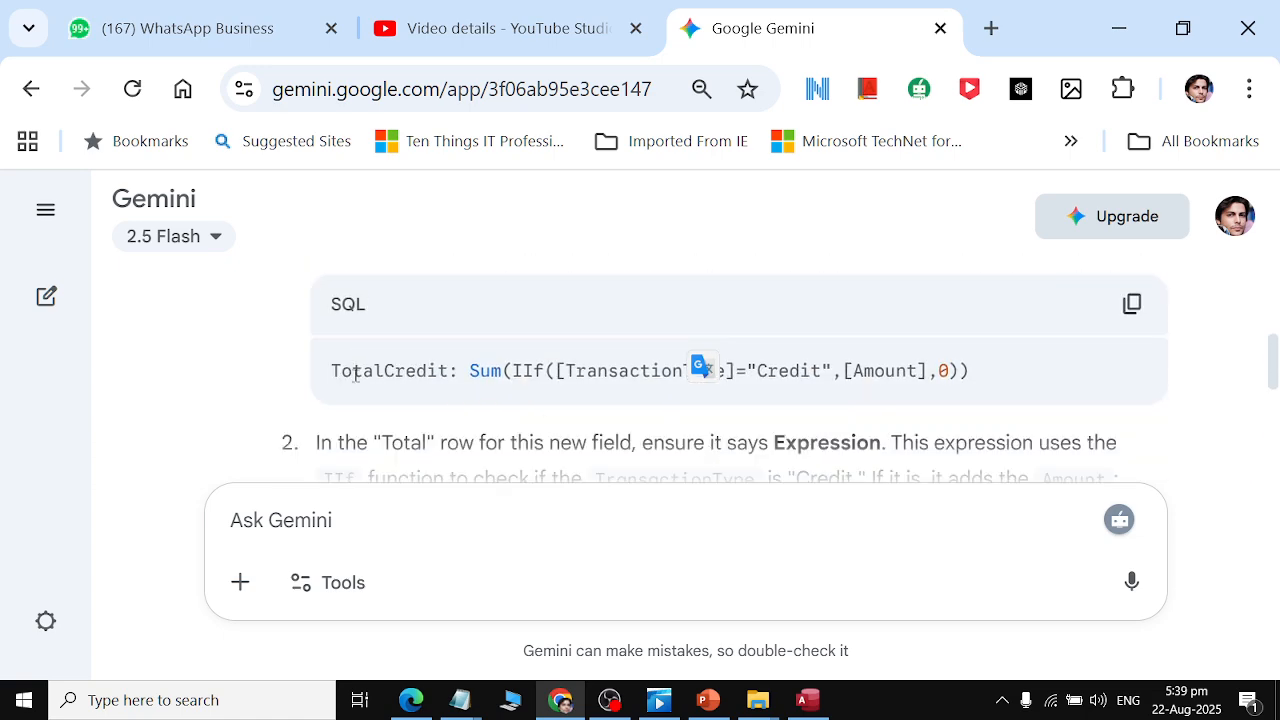
double_click(358, 372)
double_click(486, 372)
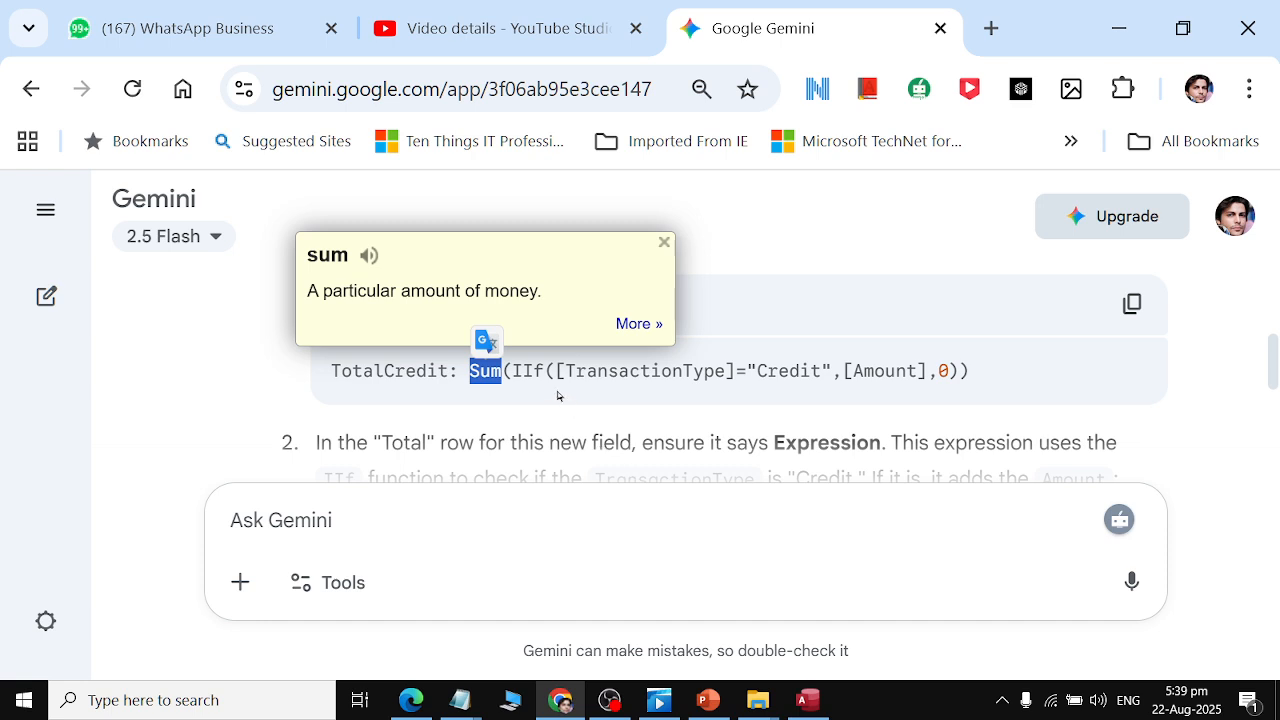
drag(512, 371, 544, 371)
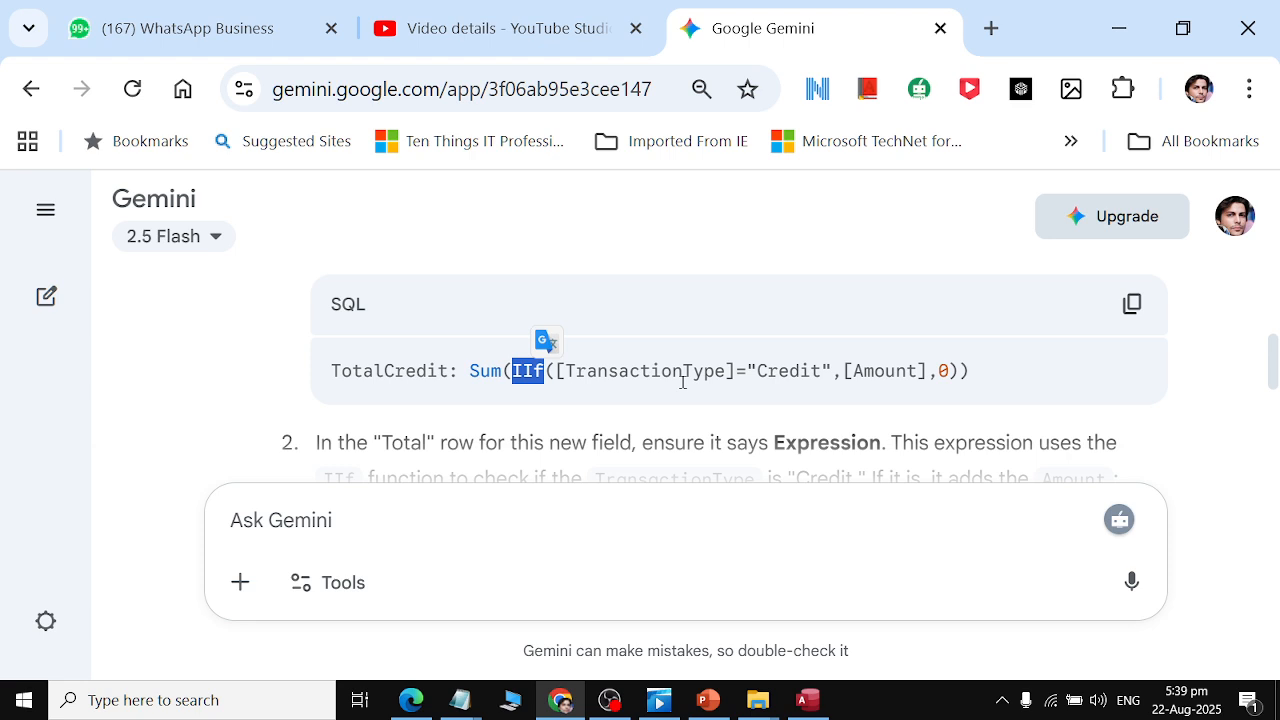
drag(488, 370, 824, 372)
drag(520, 375, 533, 372)
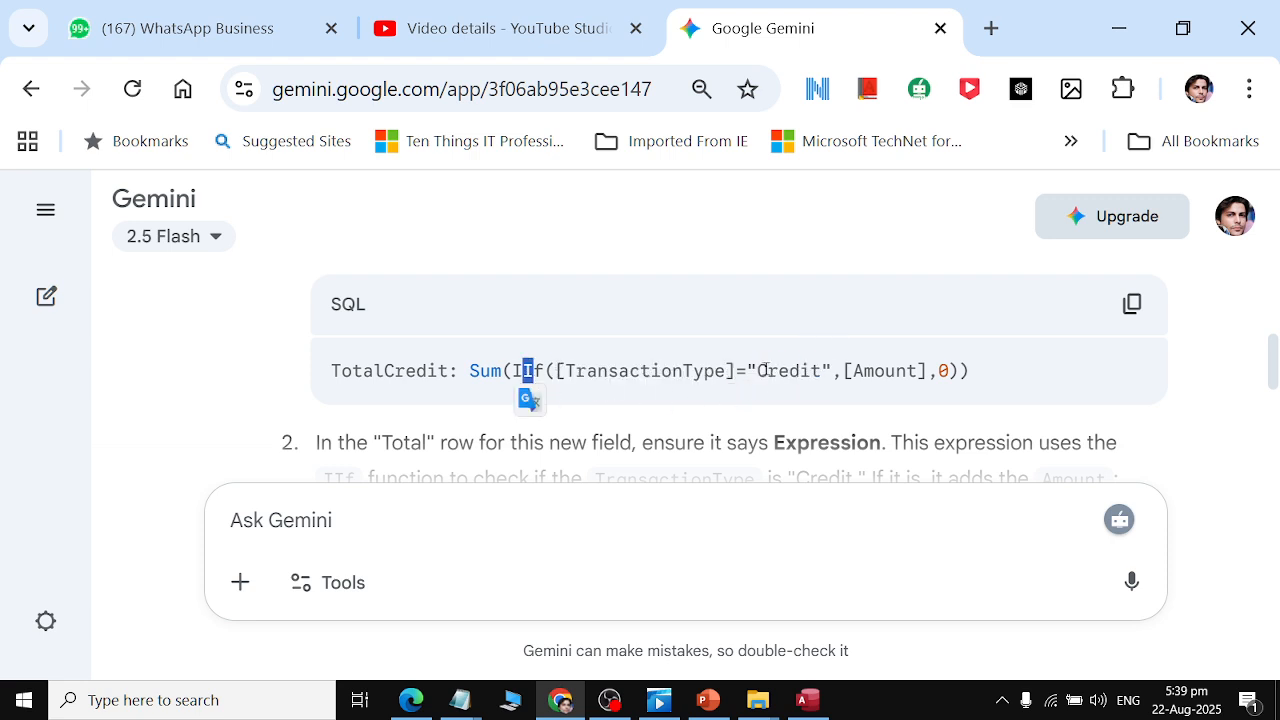
drag(765, 371, 910, 369)
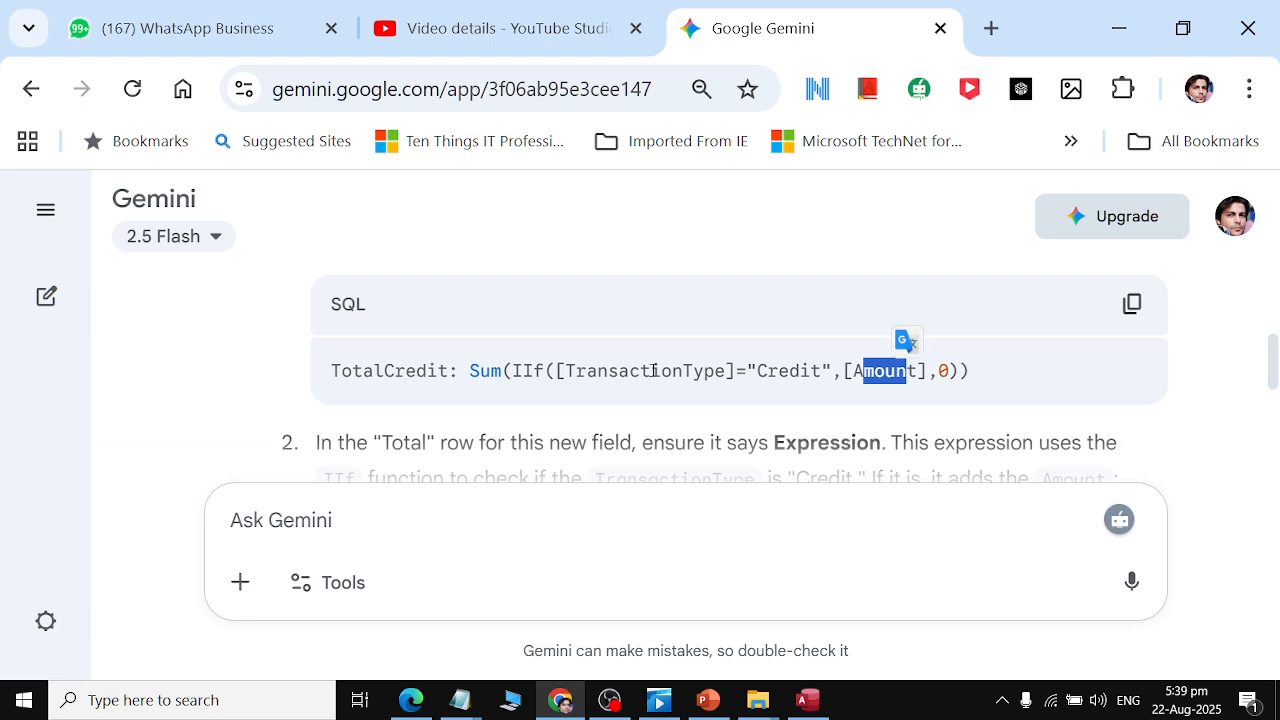
drag(470, 372, 502, 372)
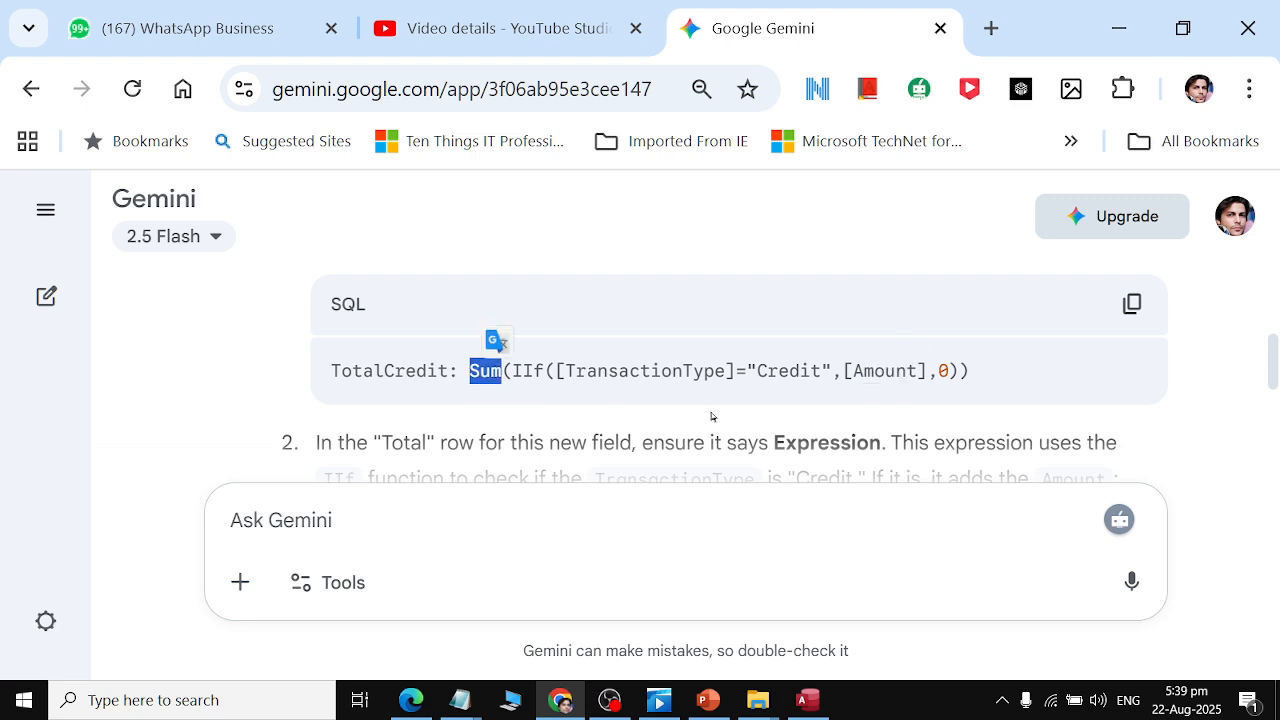
drag(932, 371, 949, 368)
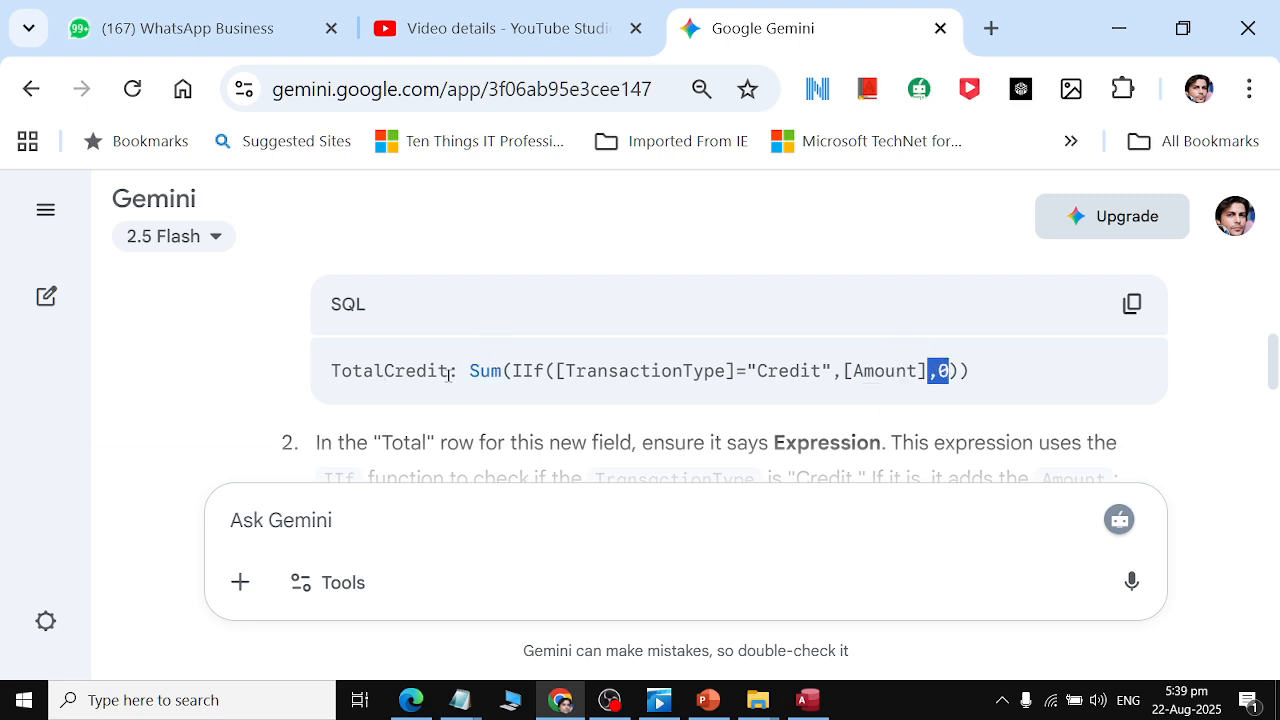
drag(498, 373, 513, 372)
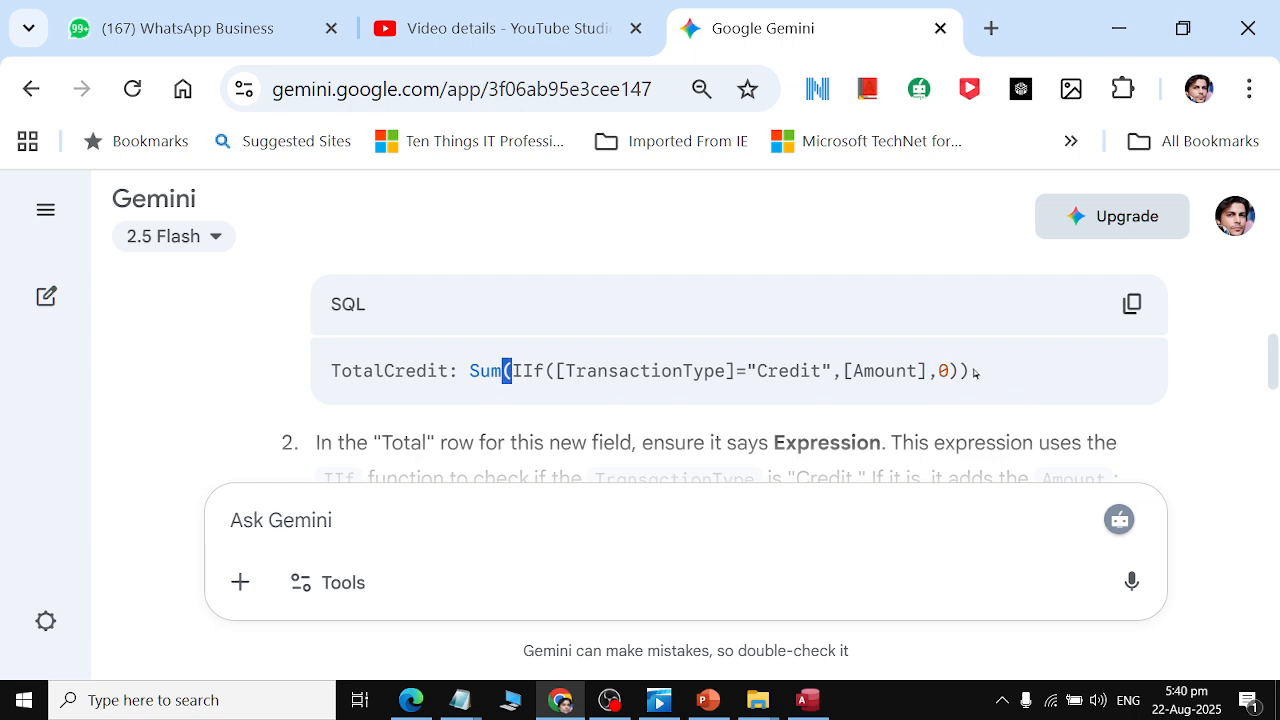
drag(971, 372, 958, 372)
drag(516, 372, 570, 372)
drag(660, 372, 856, 372)
drag(936, 372, 948, 372)
scroll(866, 398, down, 3)
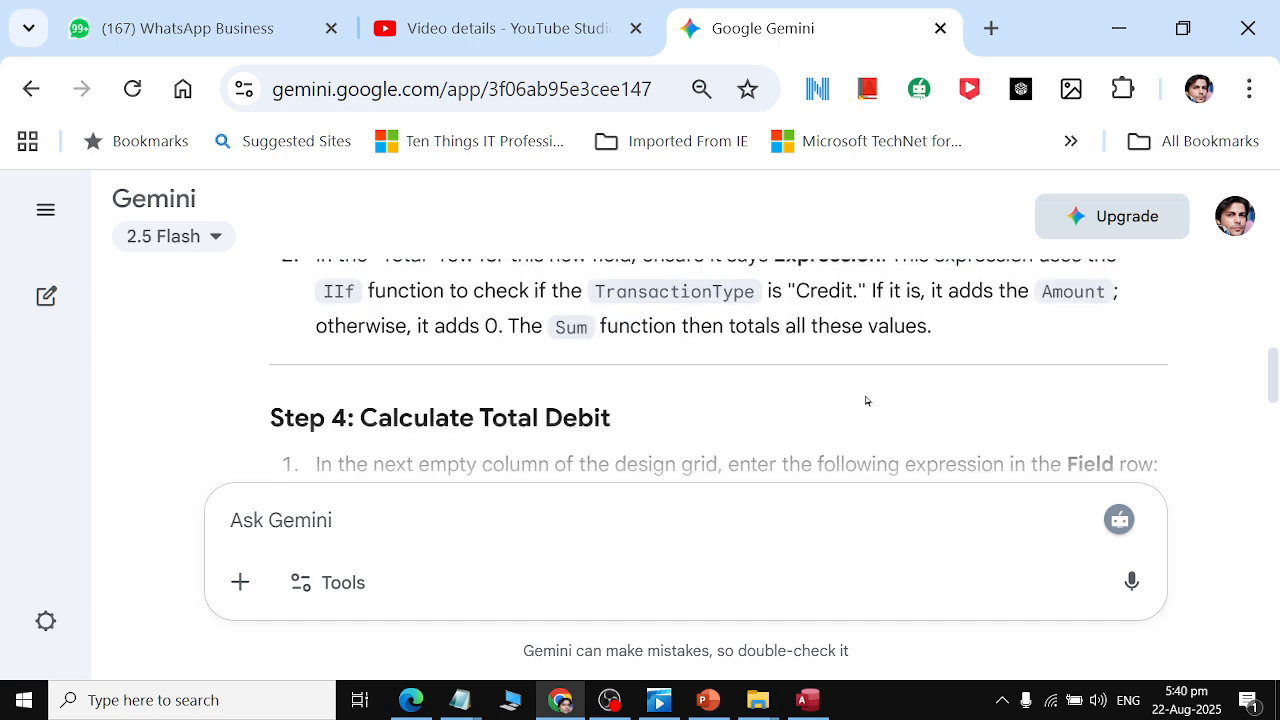
scroll(866, 400, down, 2)
scroll(735, 382, up, 1)
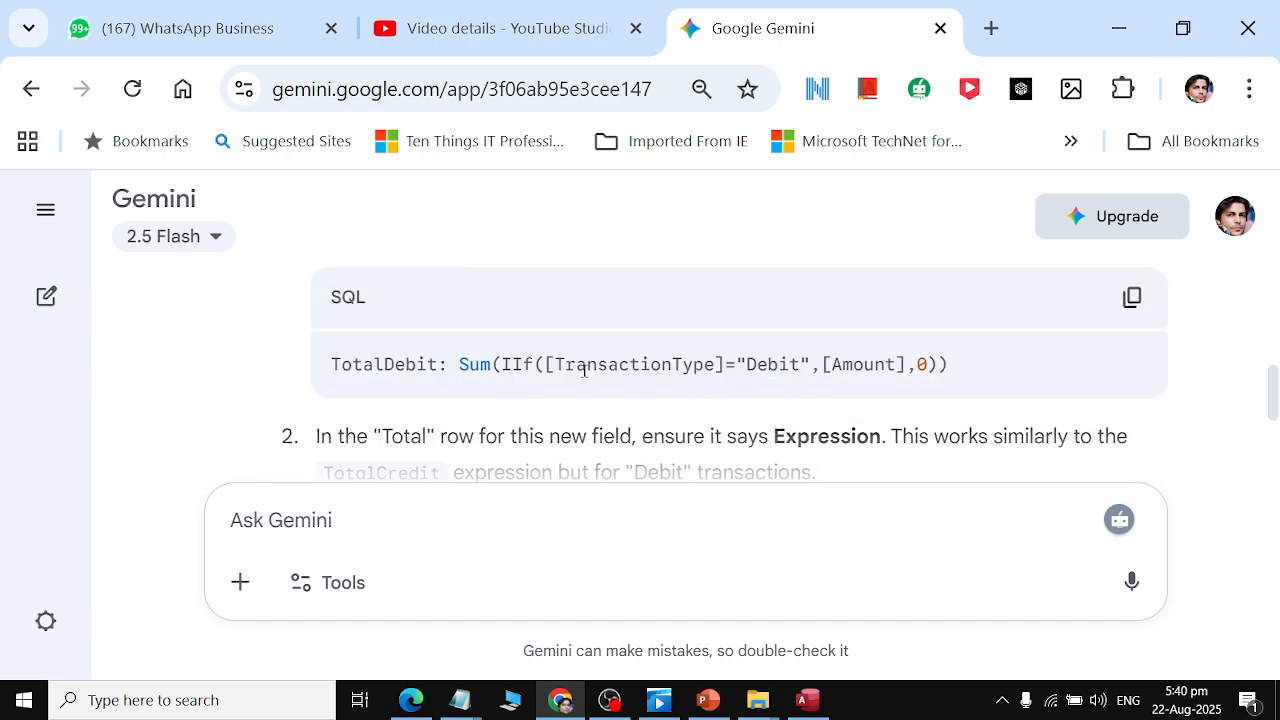
double_click(390, 366)
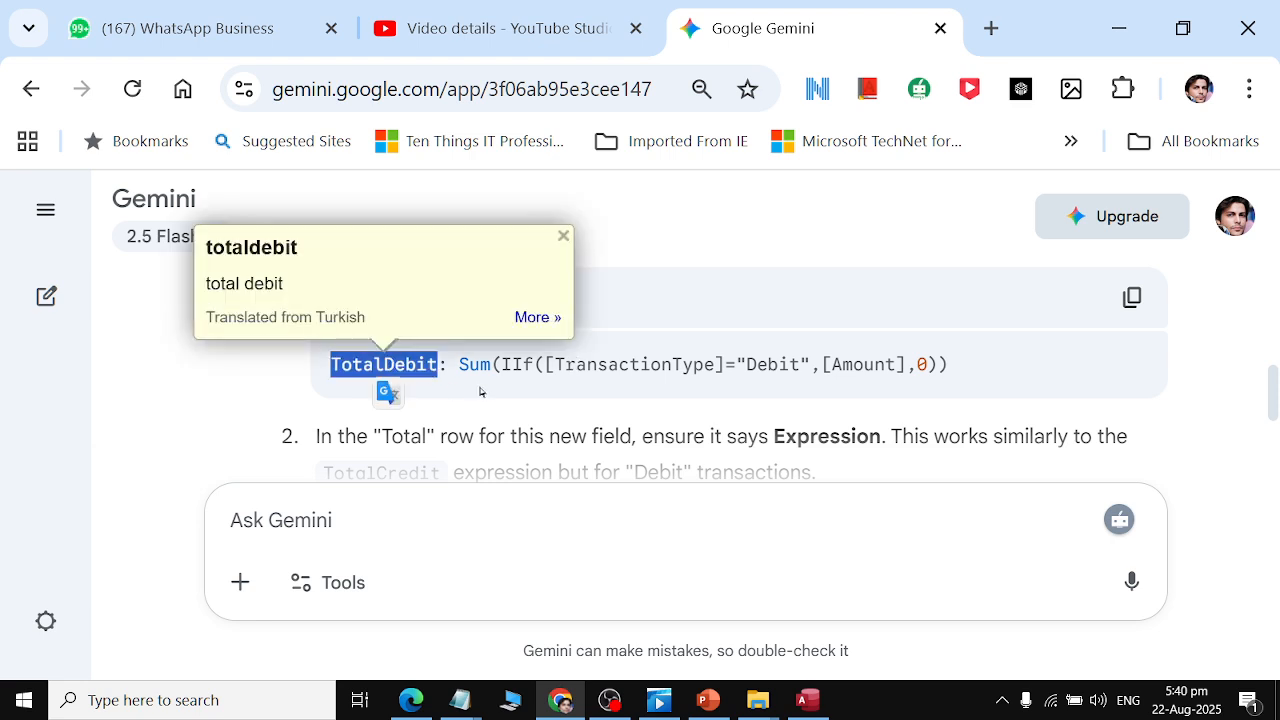
click(581, 370)
drag(583, 370, 598, 370)
click(819, 368)
mouse_move(892, 368)
mouse_down()
mouse_move(920, 370)
mouse_move(906, 370)
mouse_up()
scroll(906, 371, down, 2)
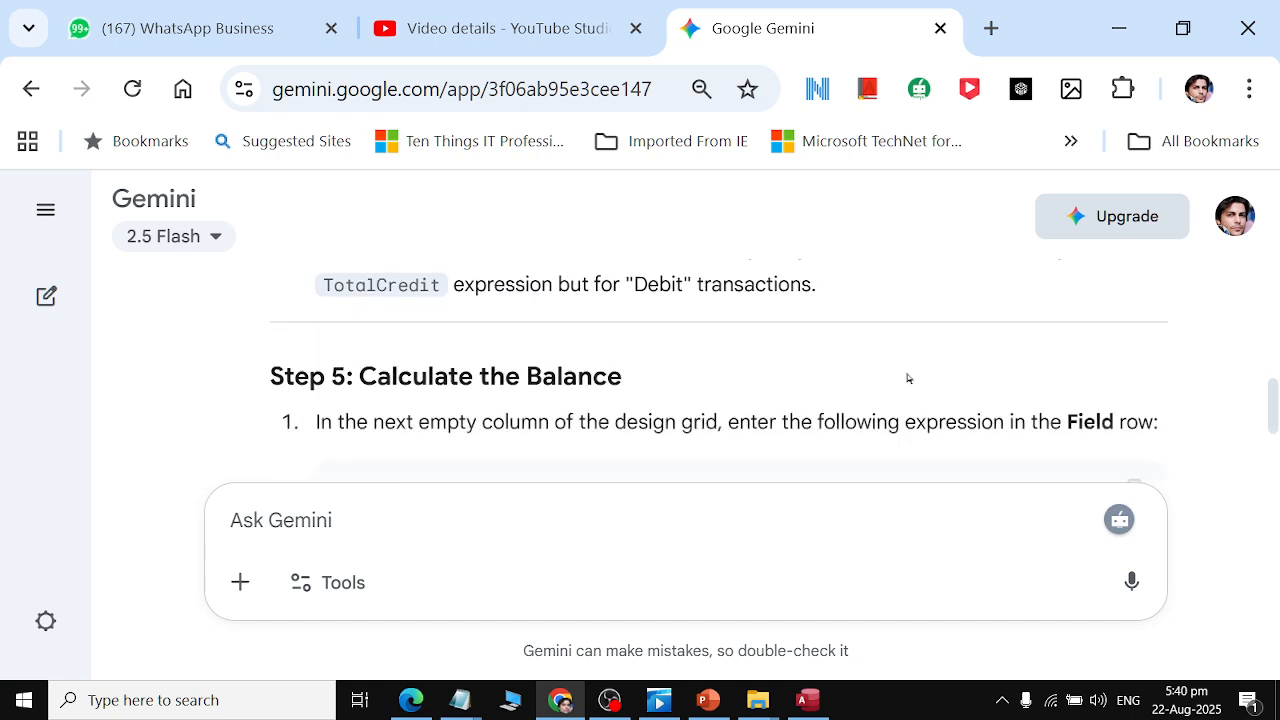
scroll(908, 378, down, 2)
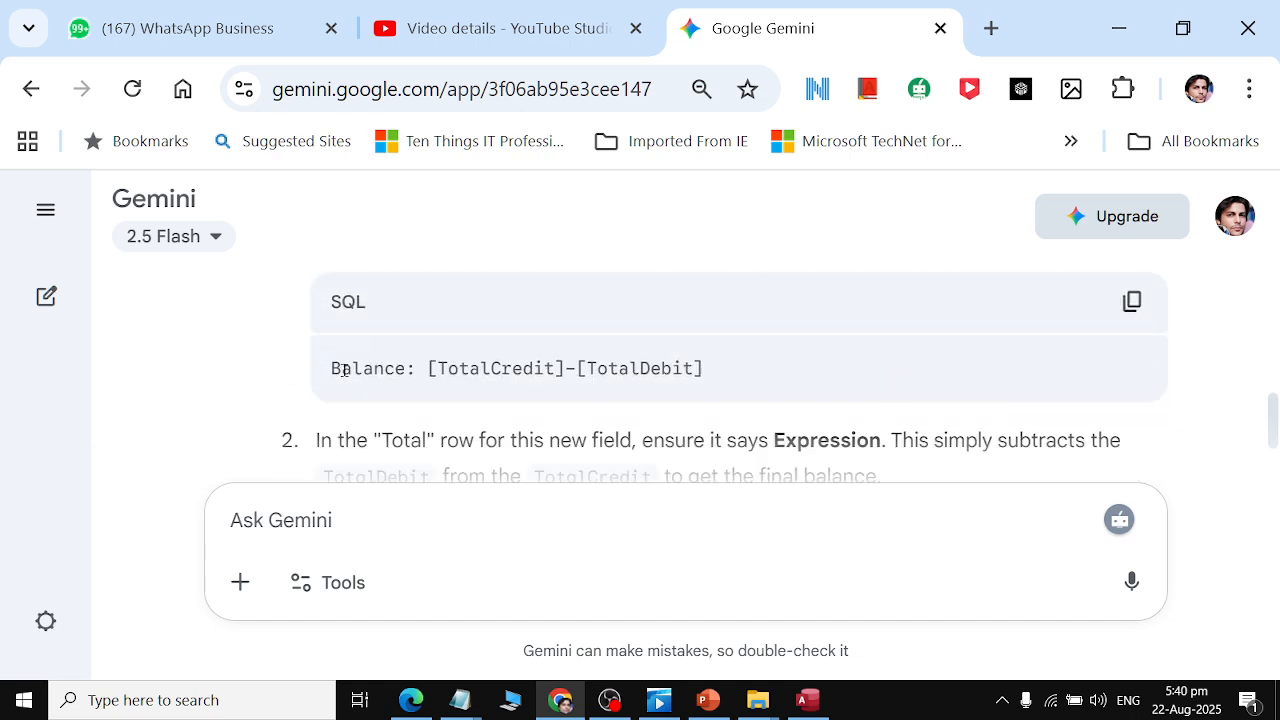
double_click(343, 370)
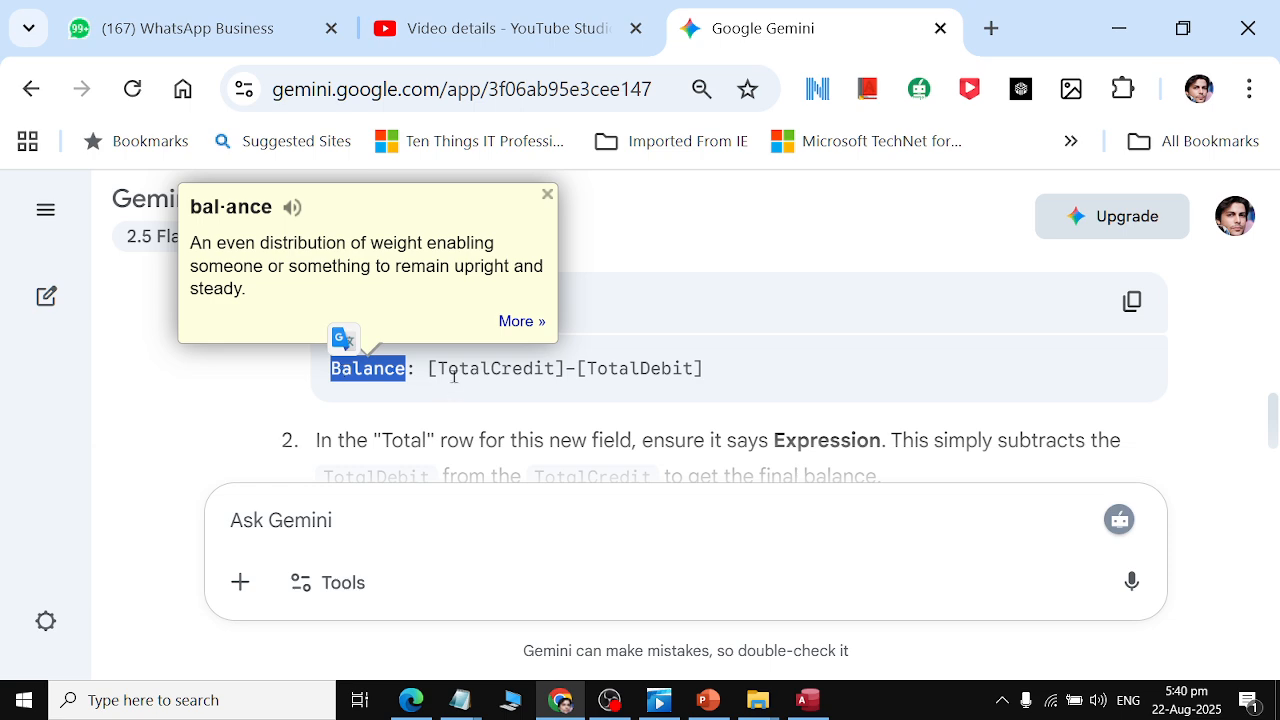
drag(454, 375, 684, 368)
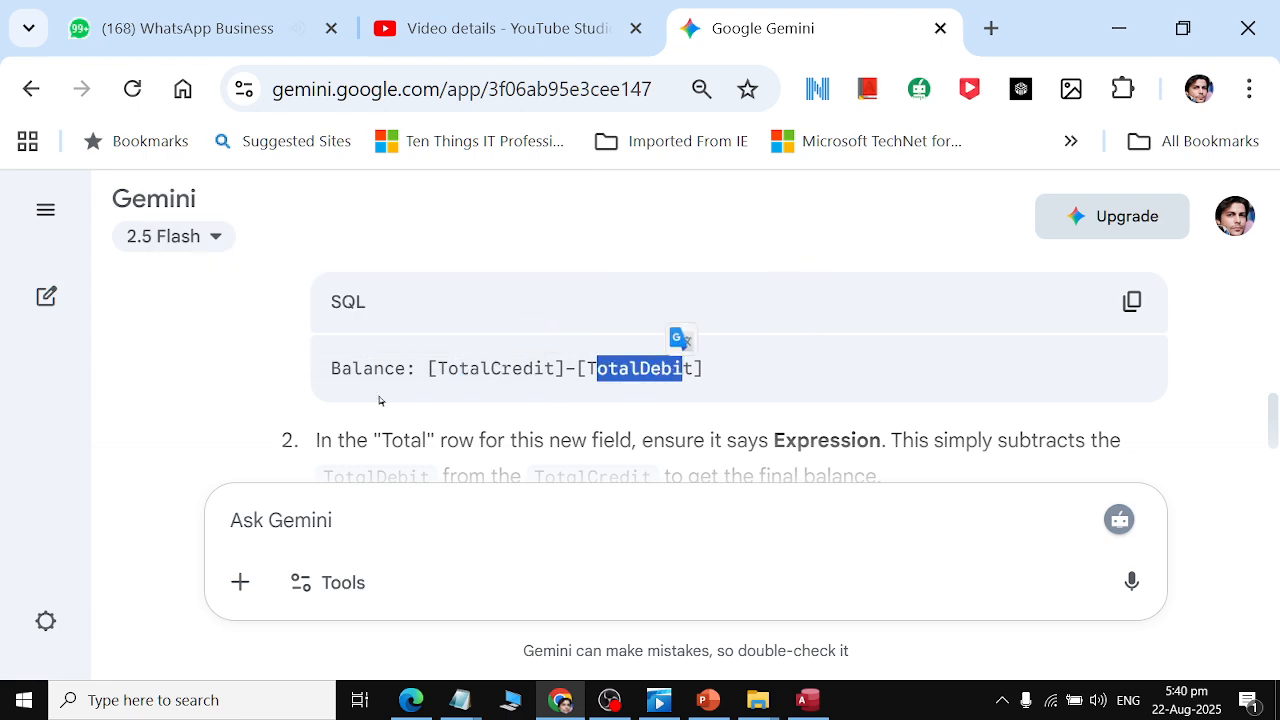
scroll(380, 401, down, 2)
Switch back to the query design and run the query to view the totals per customer.
key(alt+Tab)
key(alt+Tab)
key(alt+Tab)
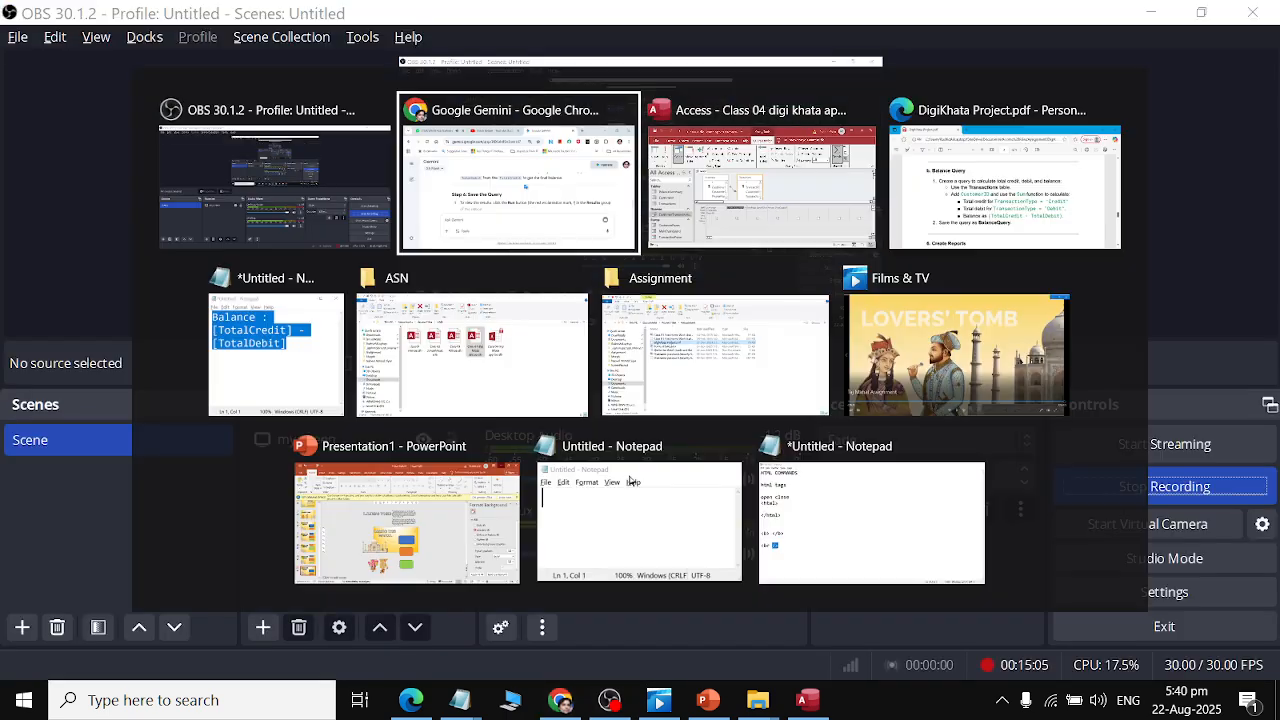
click(600, 444)
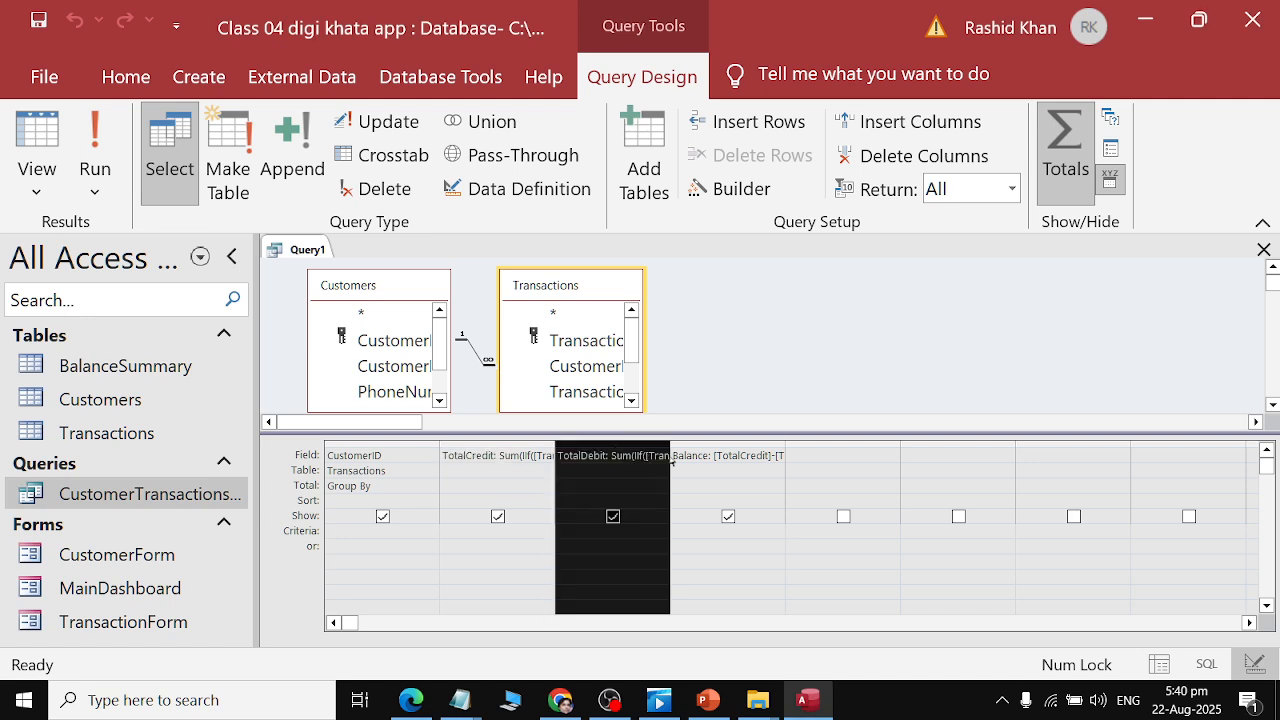
click(728, 445)
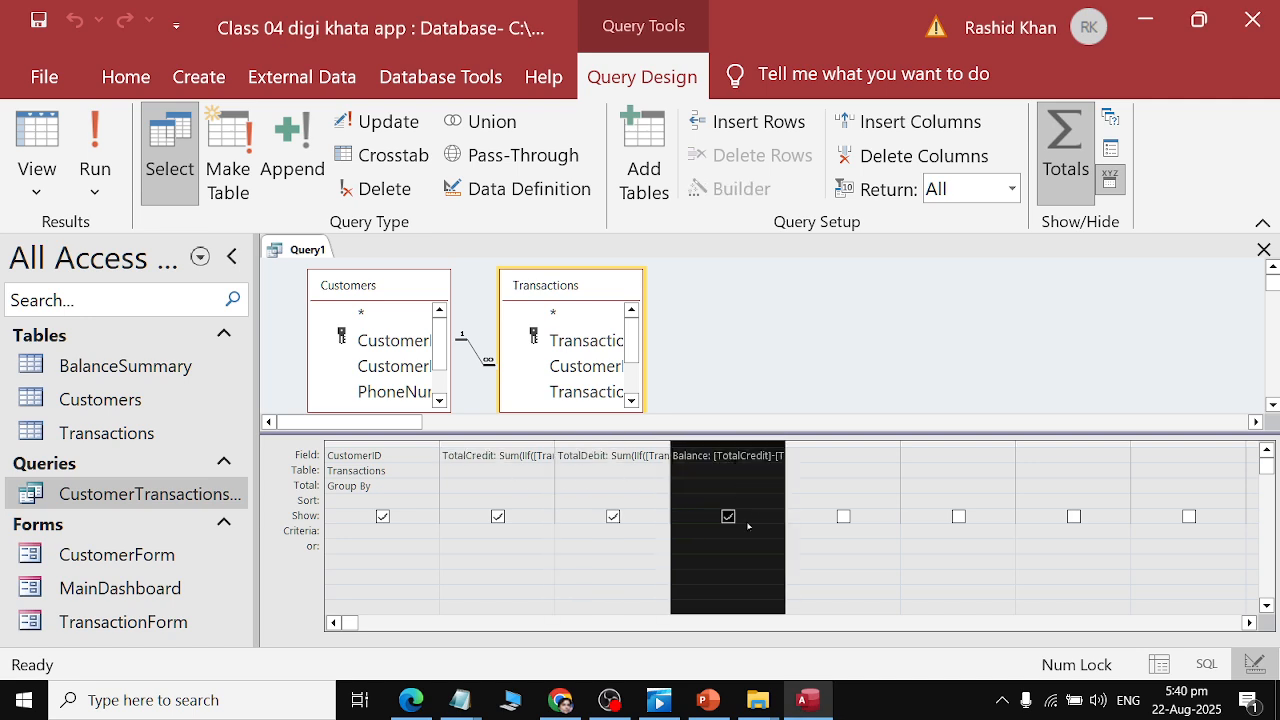
click(95, 155)
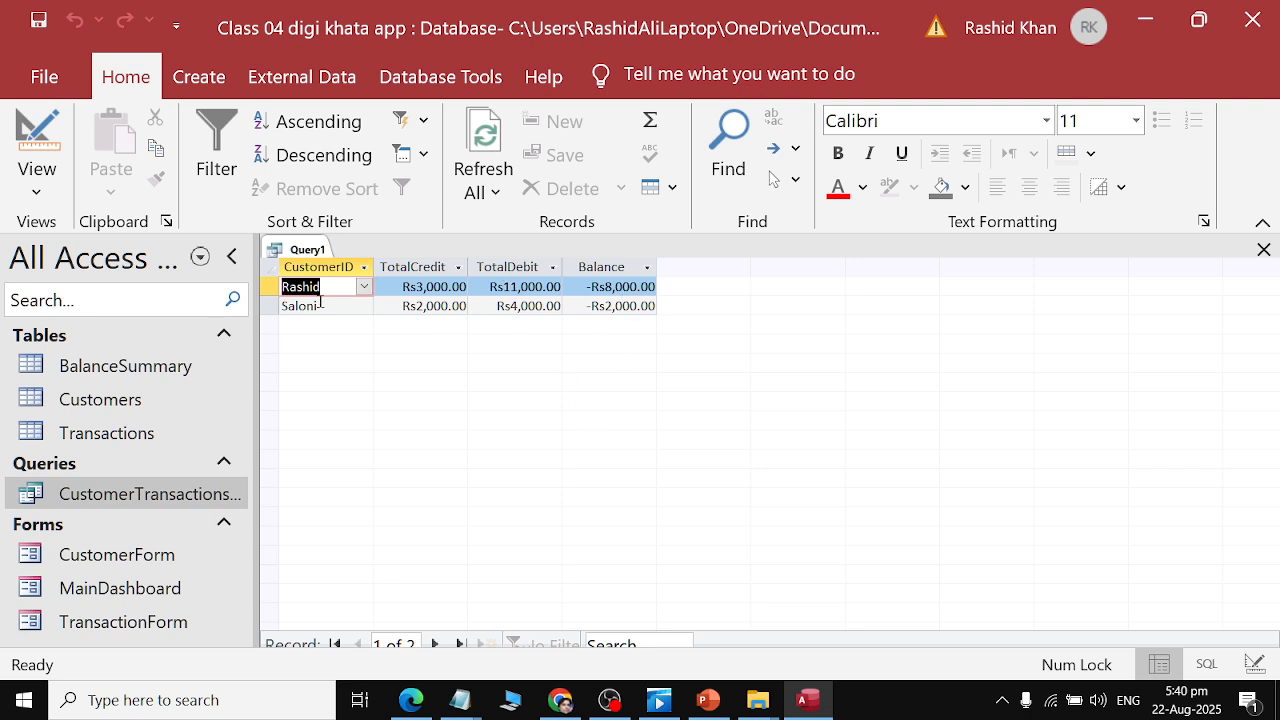
Start saving the query and copy the name BalanceQuery from the assignment PDF's instructions.
click(38, 20)
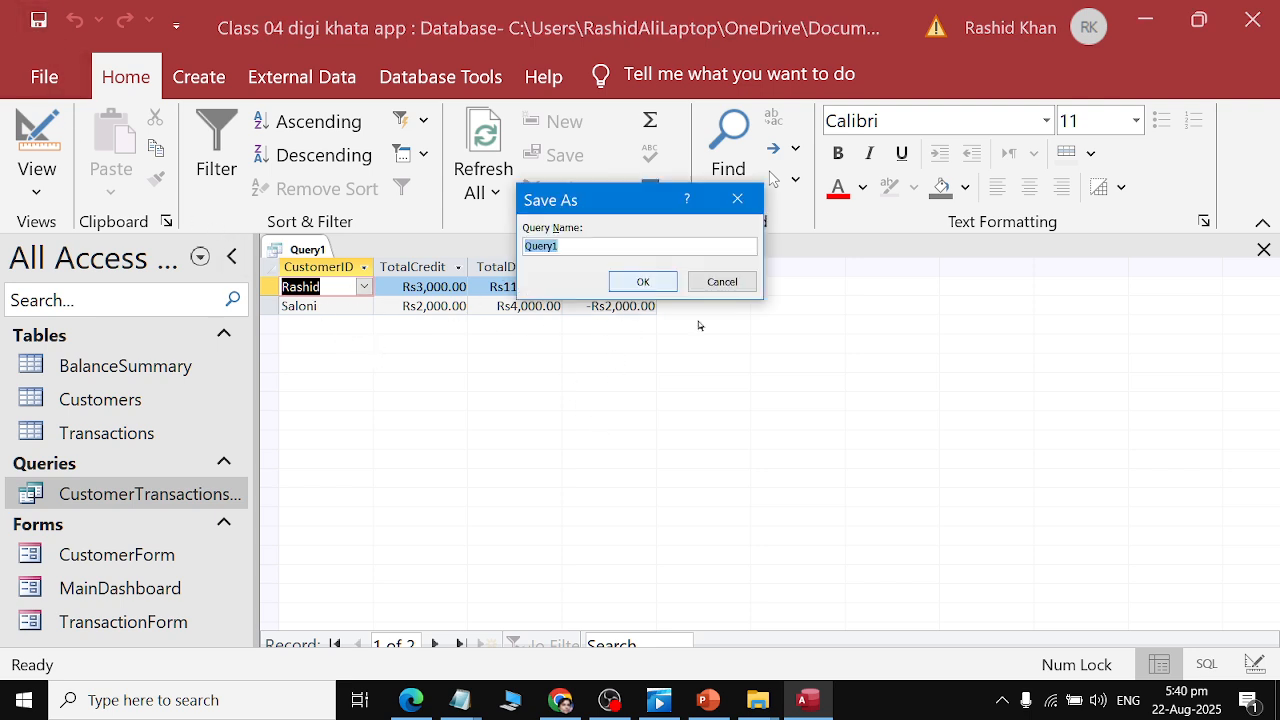
key(alt+Tab)
key(Tab)
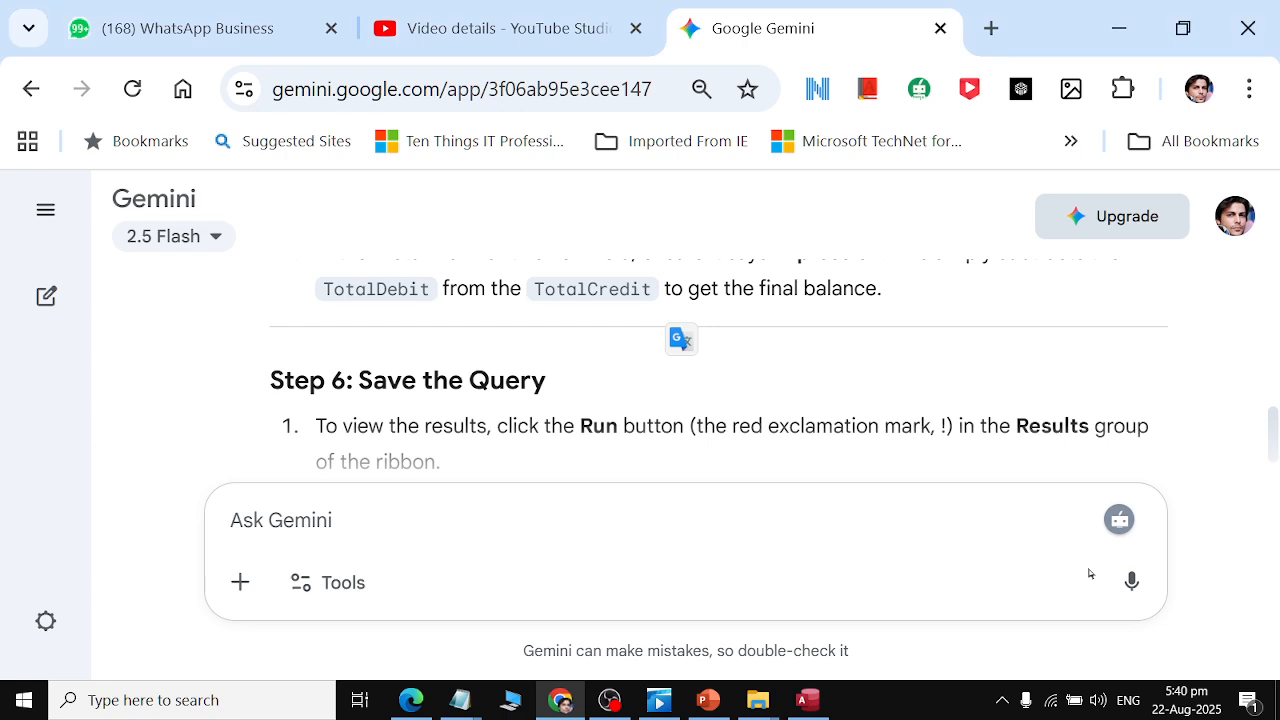
scroll(884, 370, down, 2)
scroll(884, 370, down, 2)
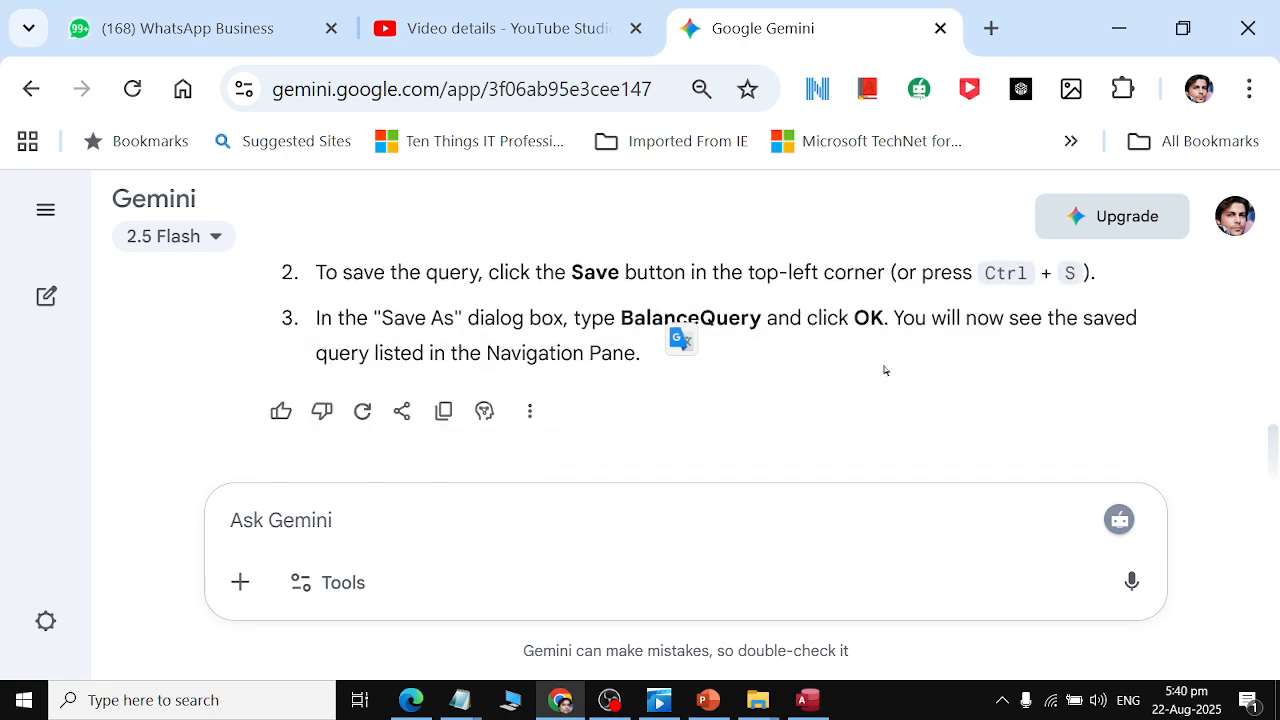
key(alt+Tab)
key(Tab)
scroll(883, 362, down, 1)
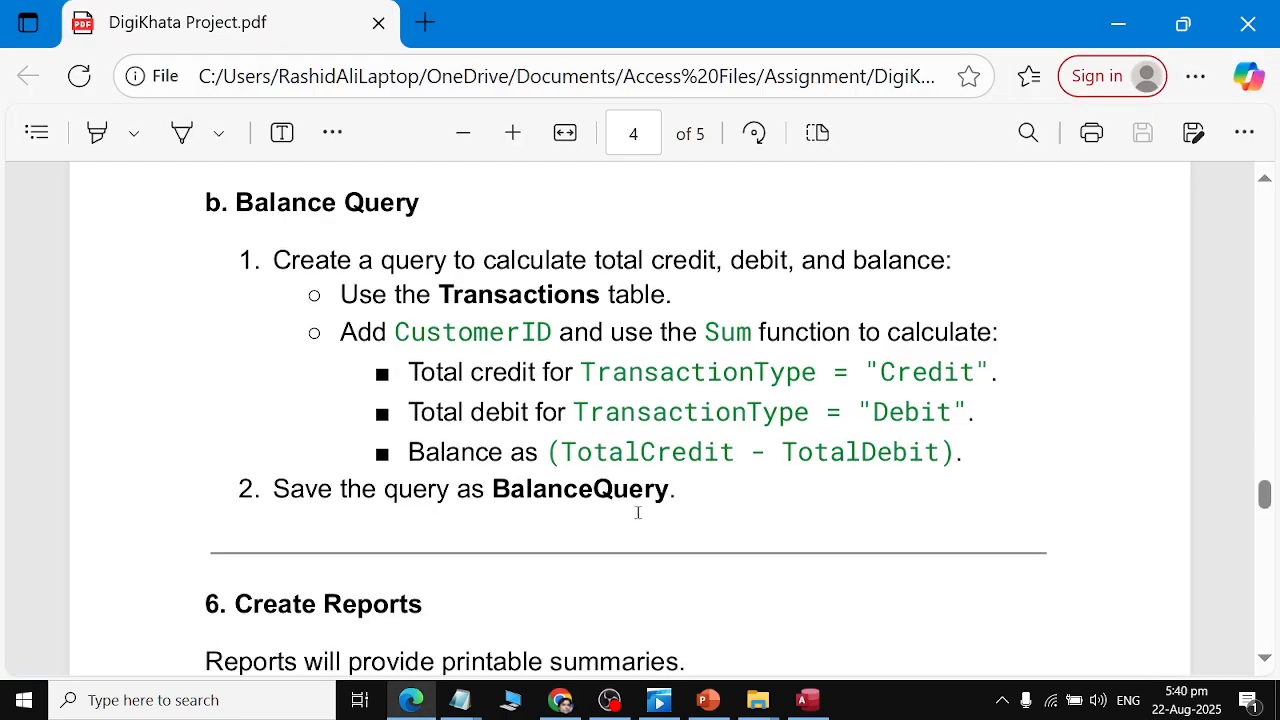
double_click(602, 490)
key(ctrl+c)
Name the query BalanceQuery, save it, and close the query.
key(alt+Tab)
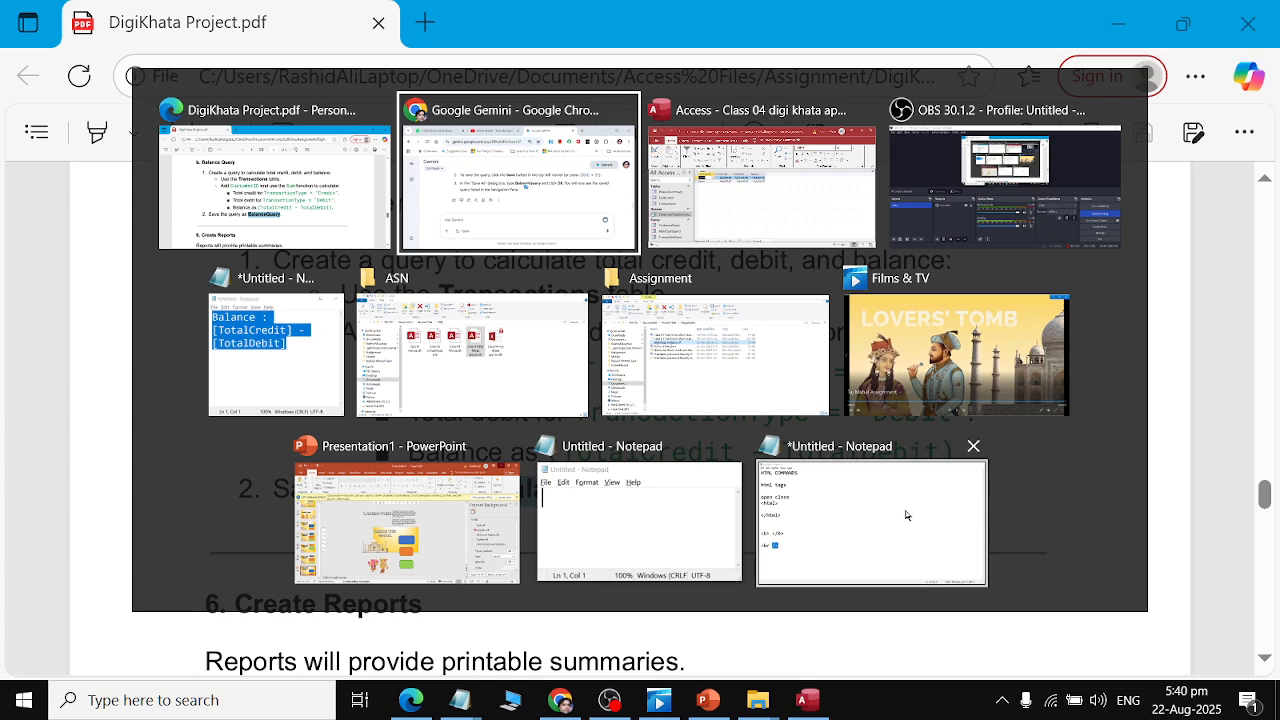
key(Tab)
key(ctrl+v)
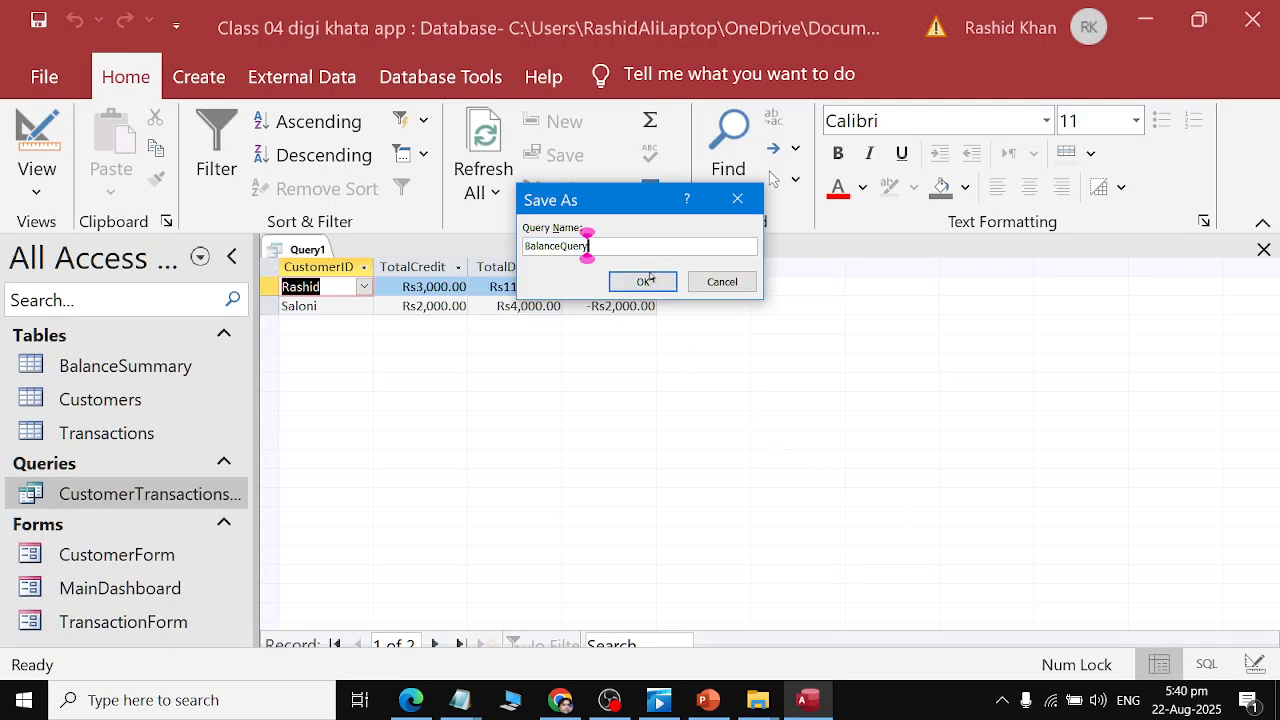
click(645, 281)
key(ctrl+w)
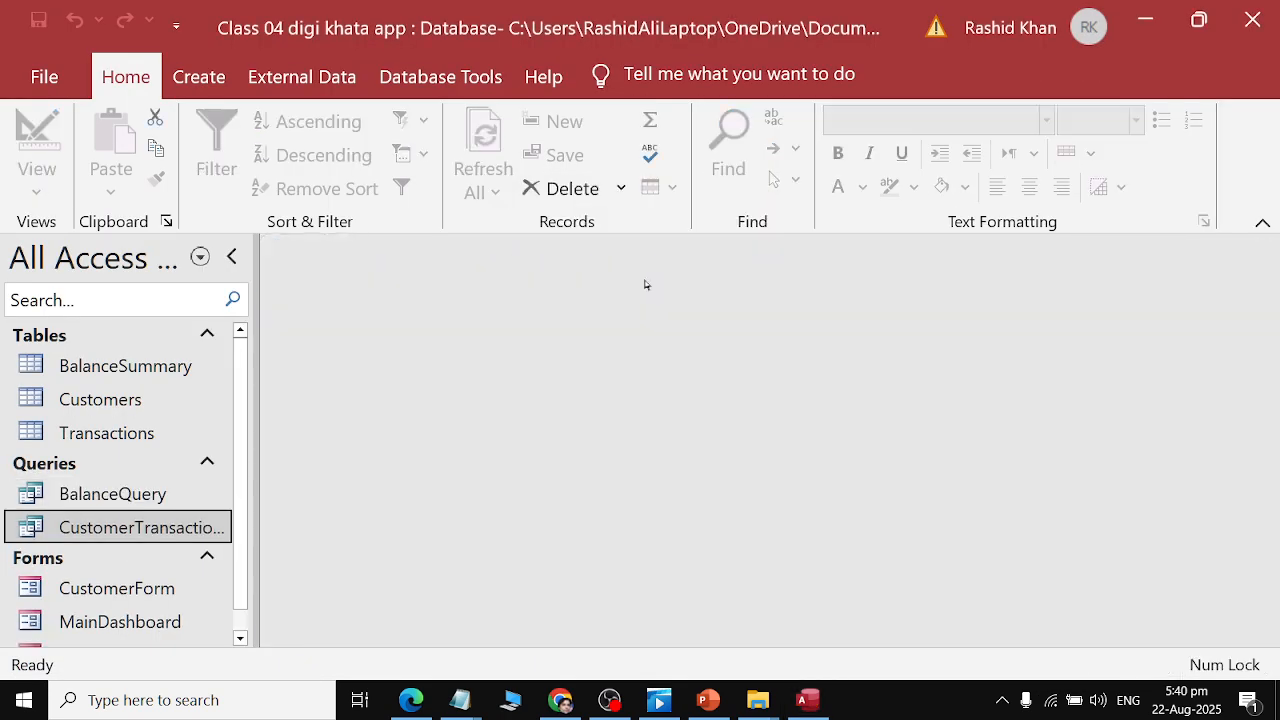
Scroll the assignment PDF to the Create Reports section.
key(alt+Tab)
scroll(655, 350, down, 5)
click(254, 362)
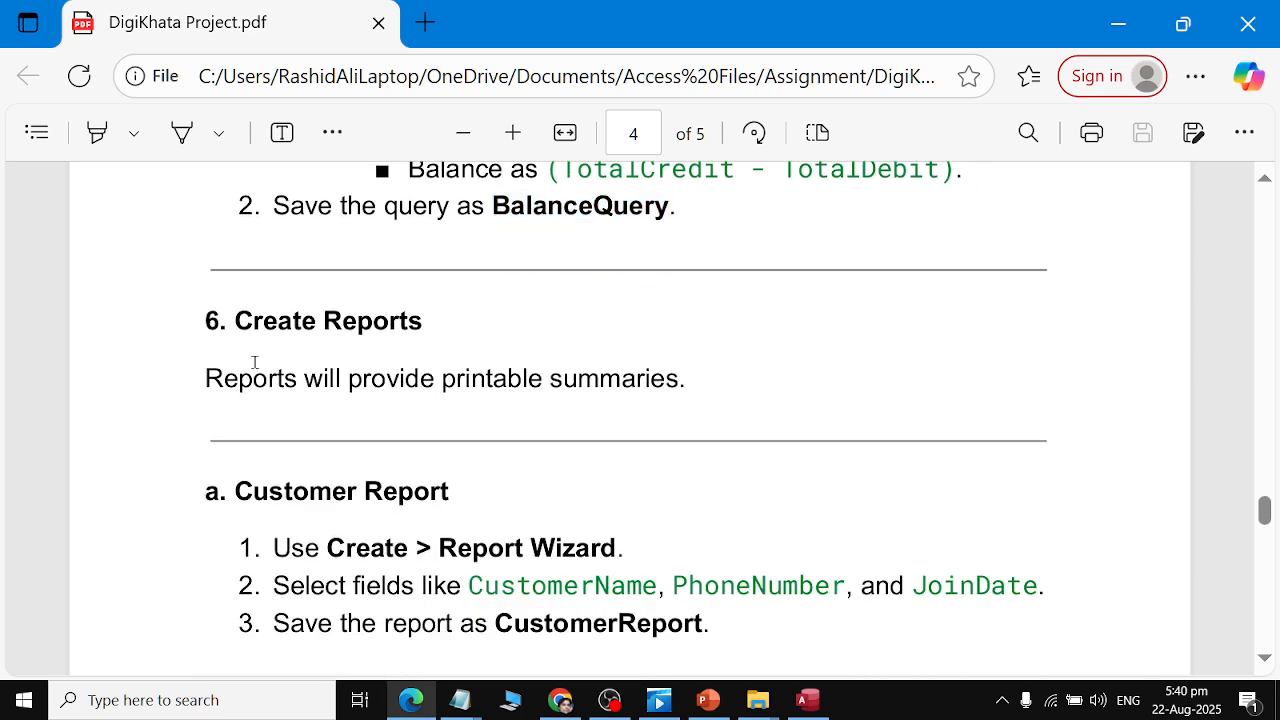
Read the Create Reports and Customer Report instructions in the assignment PDF.
drag(254, 362, 750, 364)
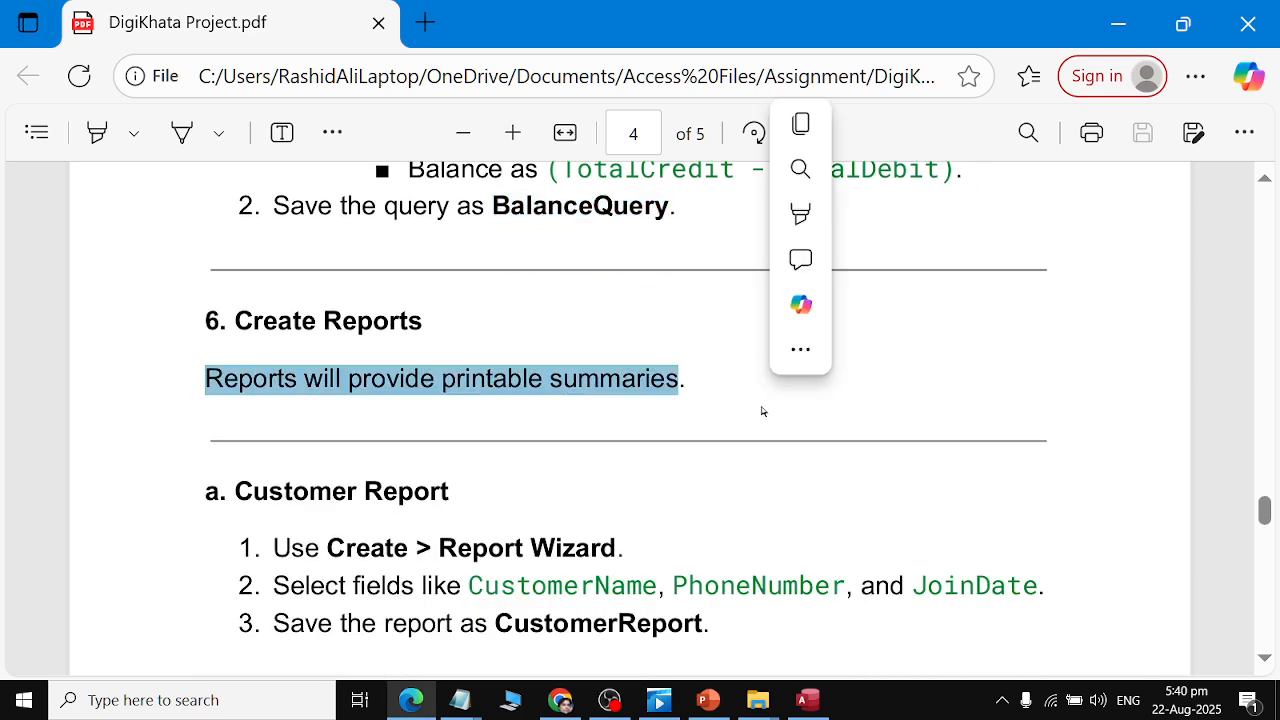
scroll(761, 410, down, 3)
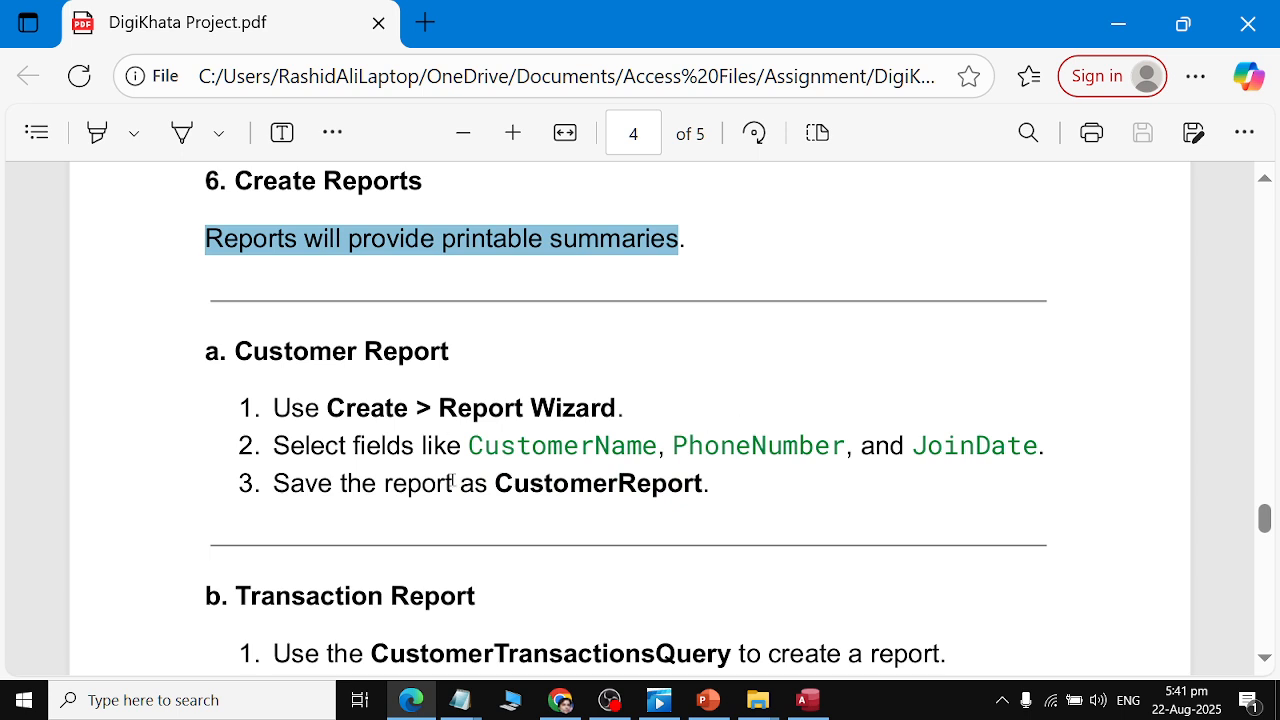
drag(469, 453, 1064, 430)
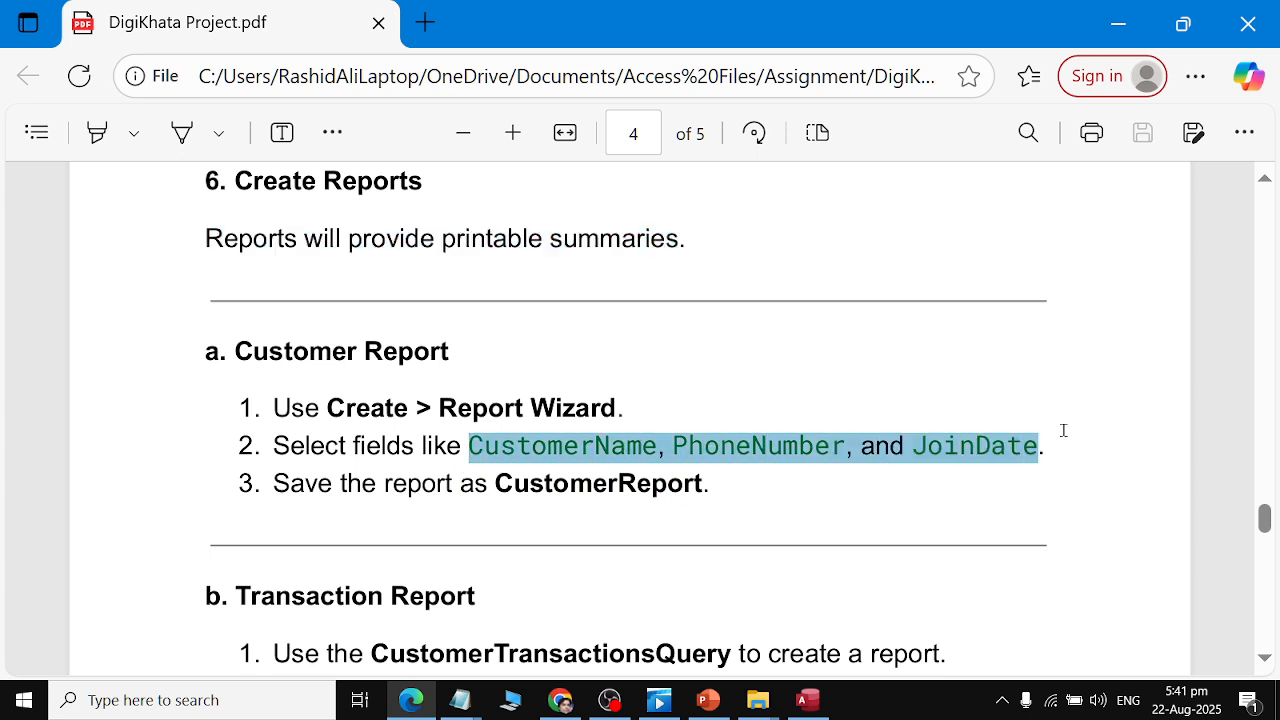
drag(290, 485, 690, 485)
key(alt+Tab)
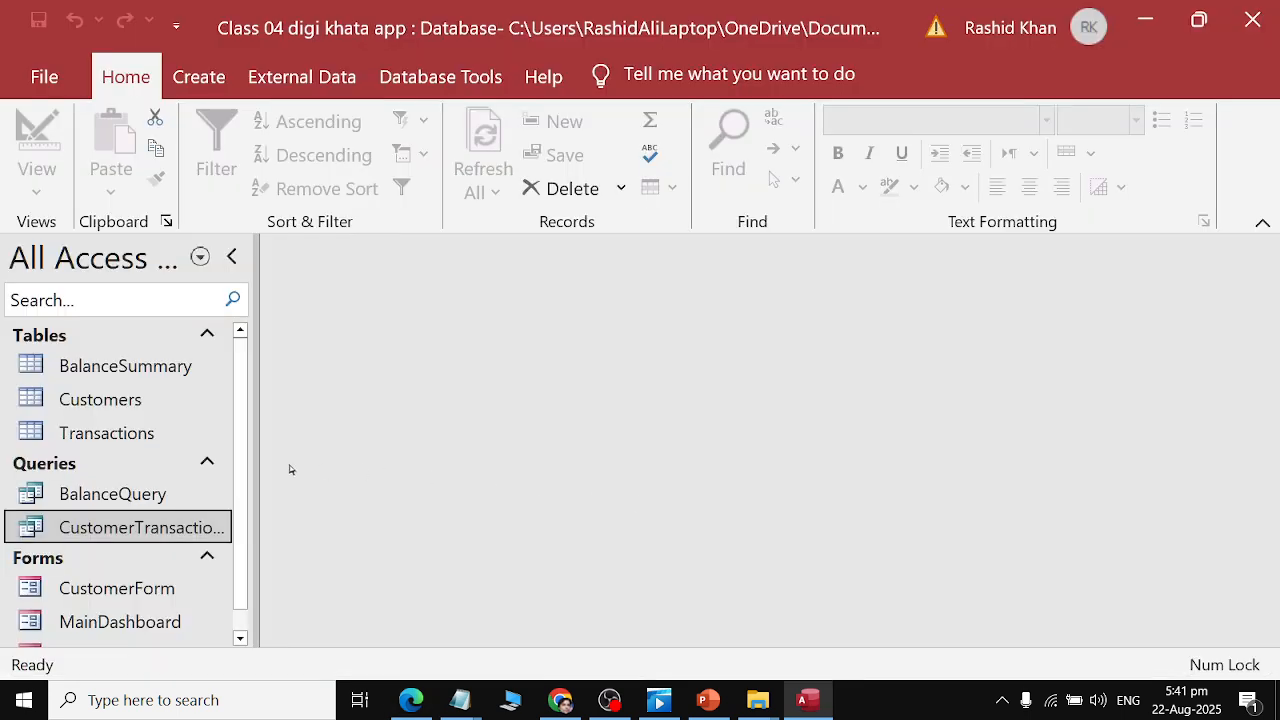
key(alt+Tab)
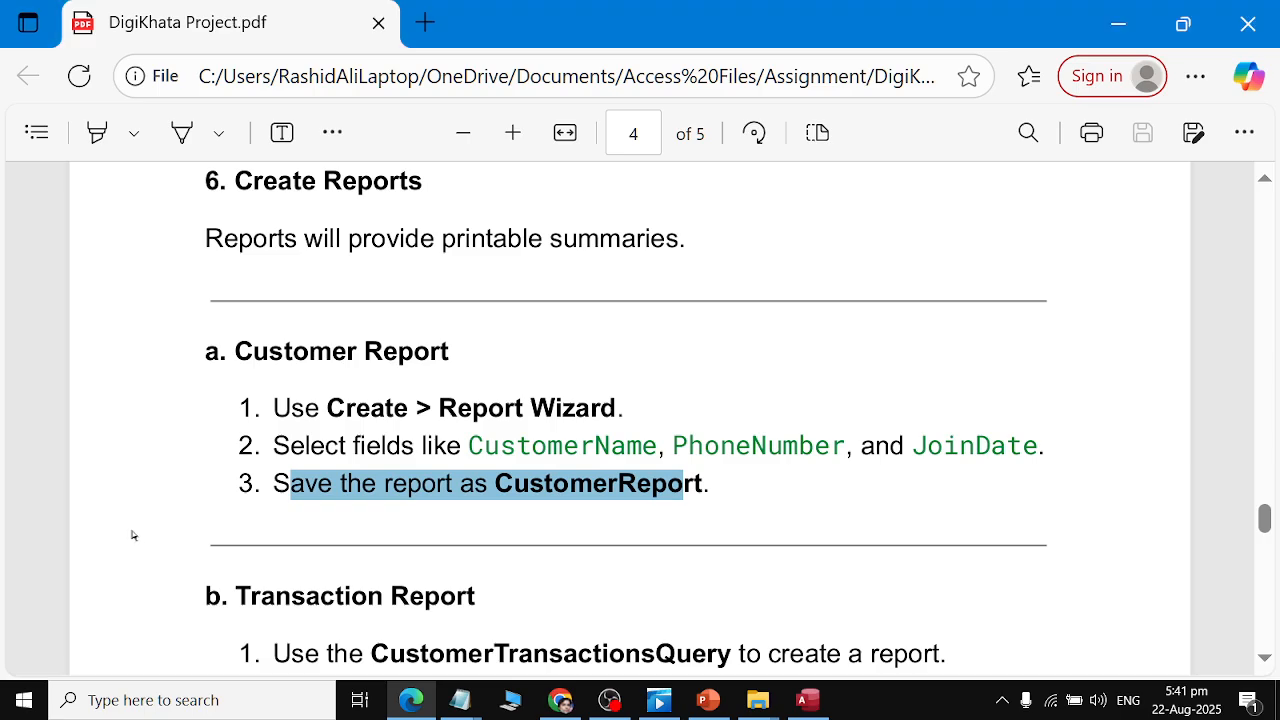
key(alt+Tab)
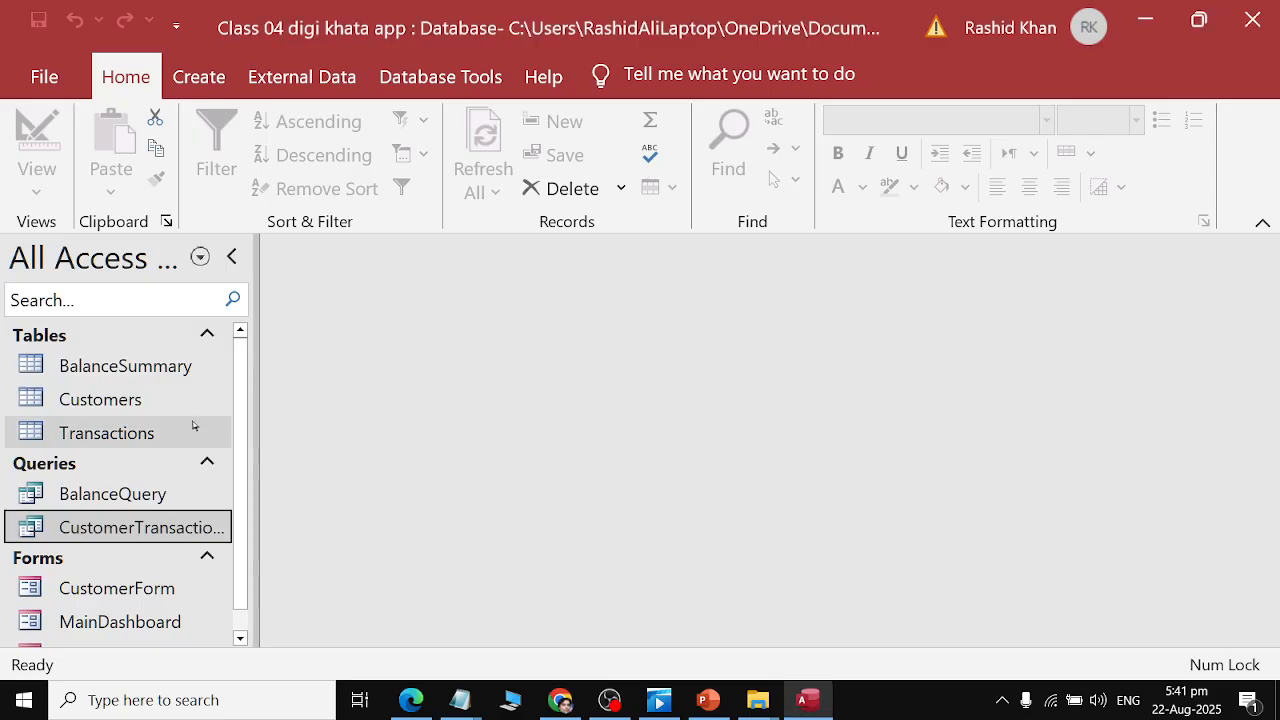
Start the Report Wizard on the Customers table and add all of its fields to the report.
click(155, 403)
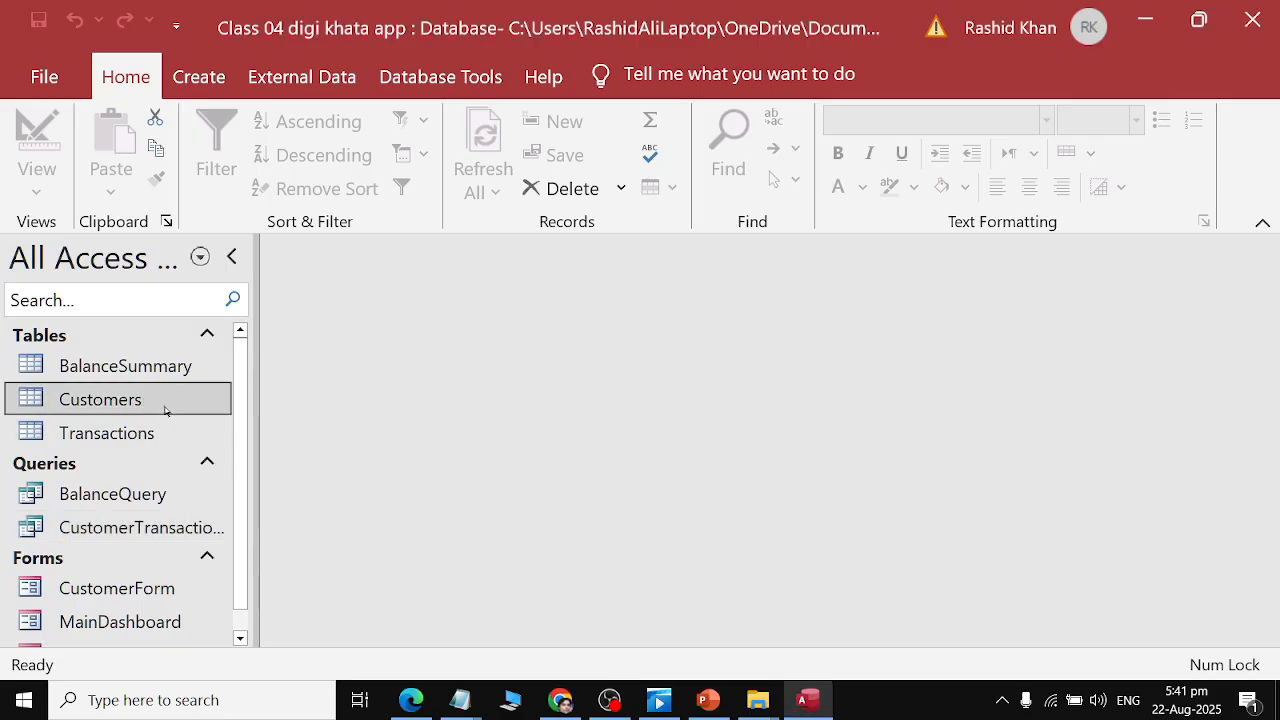
click(199, 77)
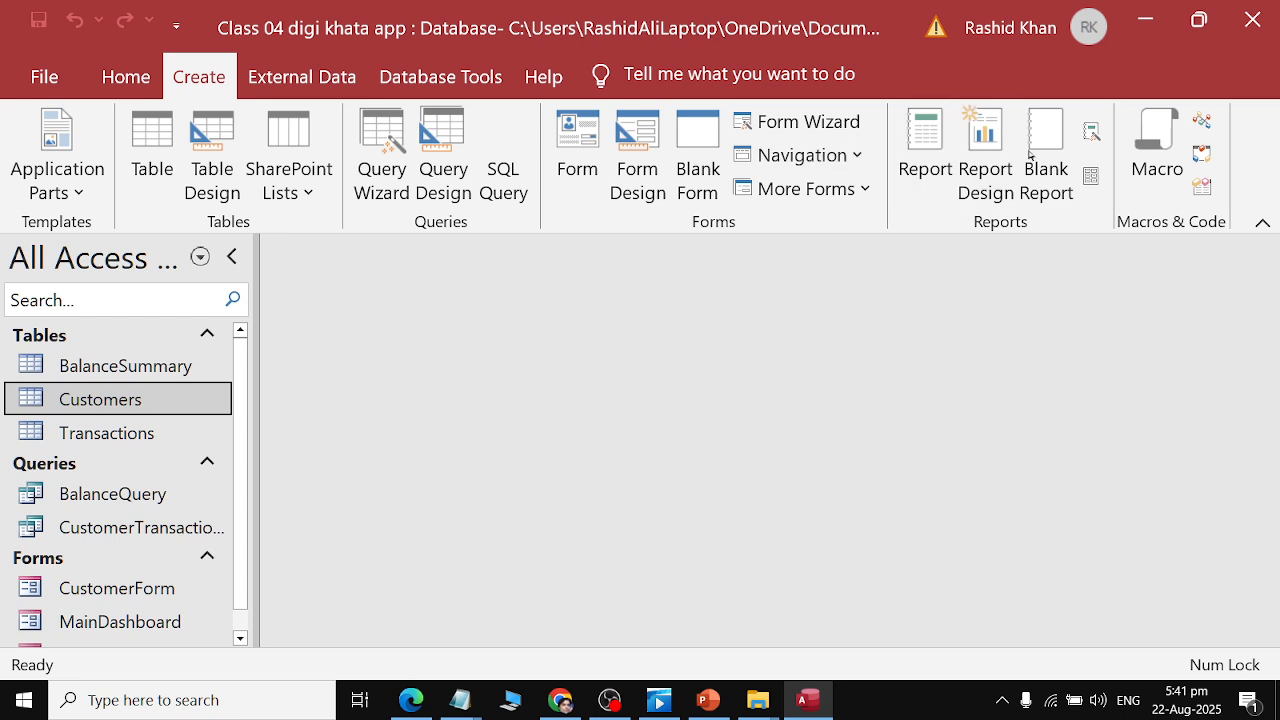
click(1092, 131)
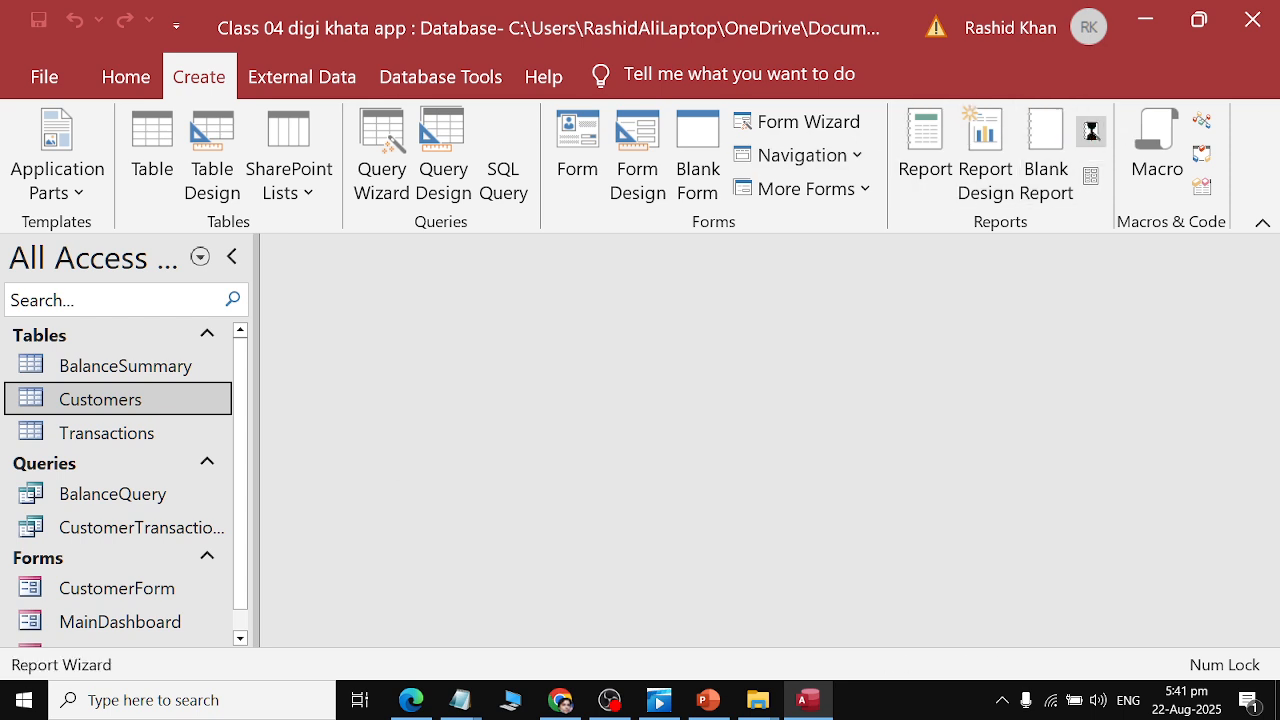
double_click(509, 316)
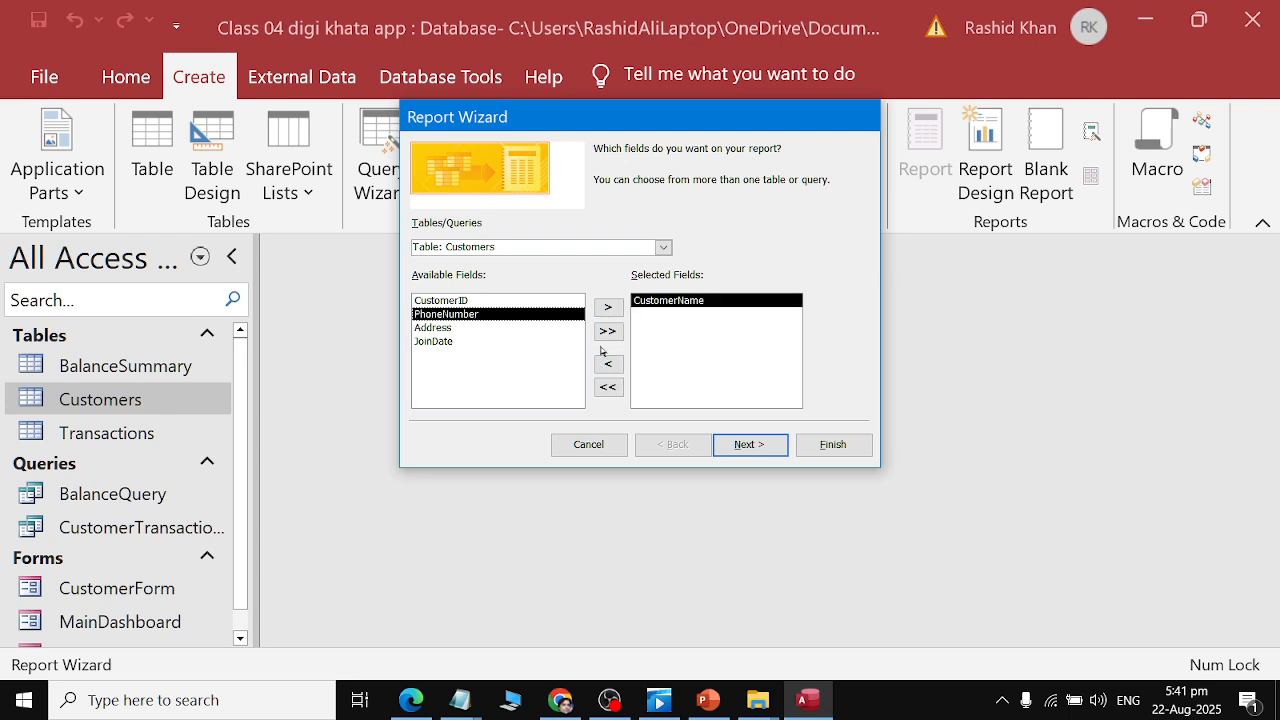
click(608, 387)
click(605, 336)
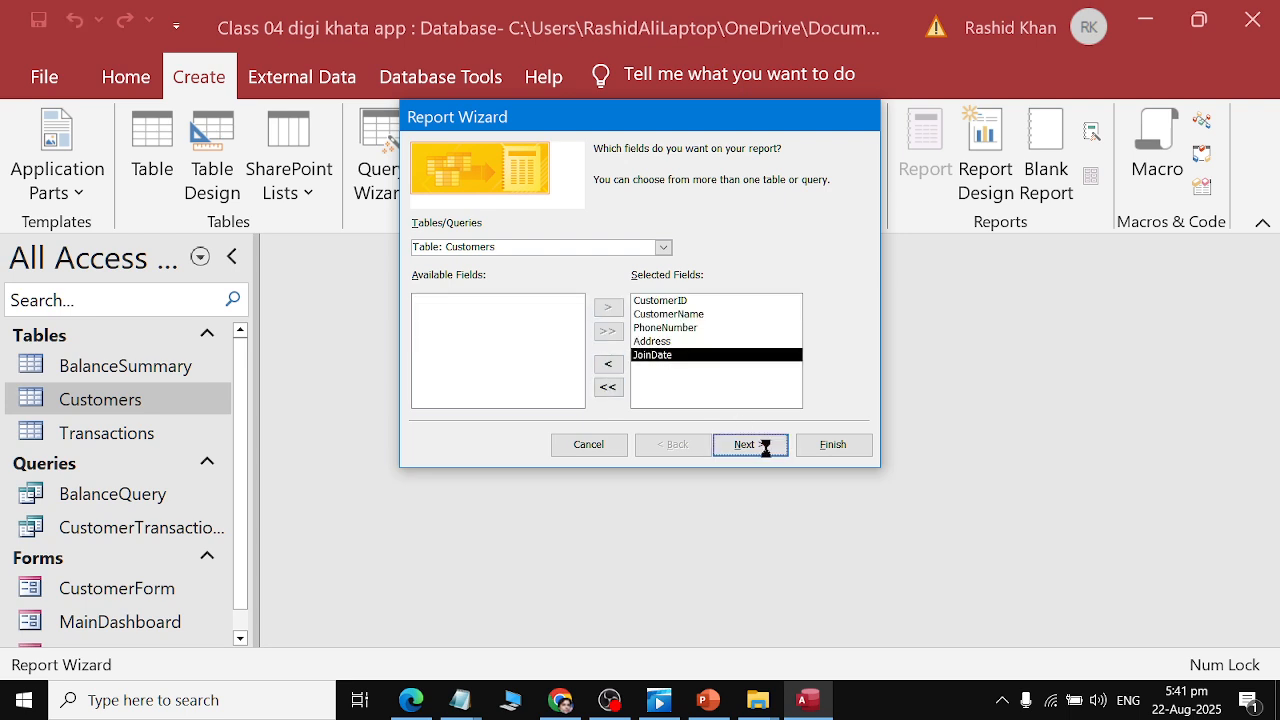
Advance through the wizard to the layout page and choose the Columnar layout.
click(764, 446)
click(760, 445)
click(750, 446)
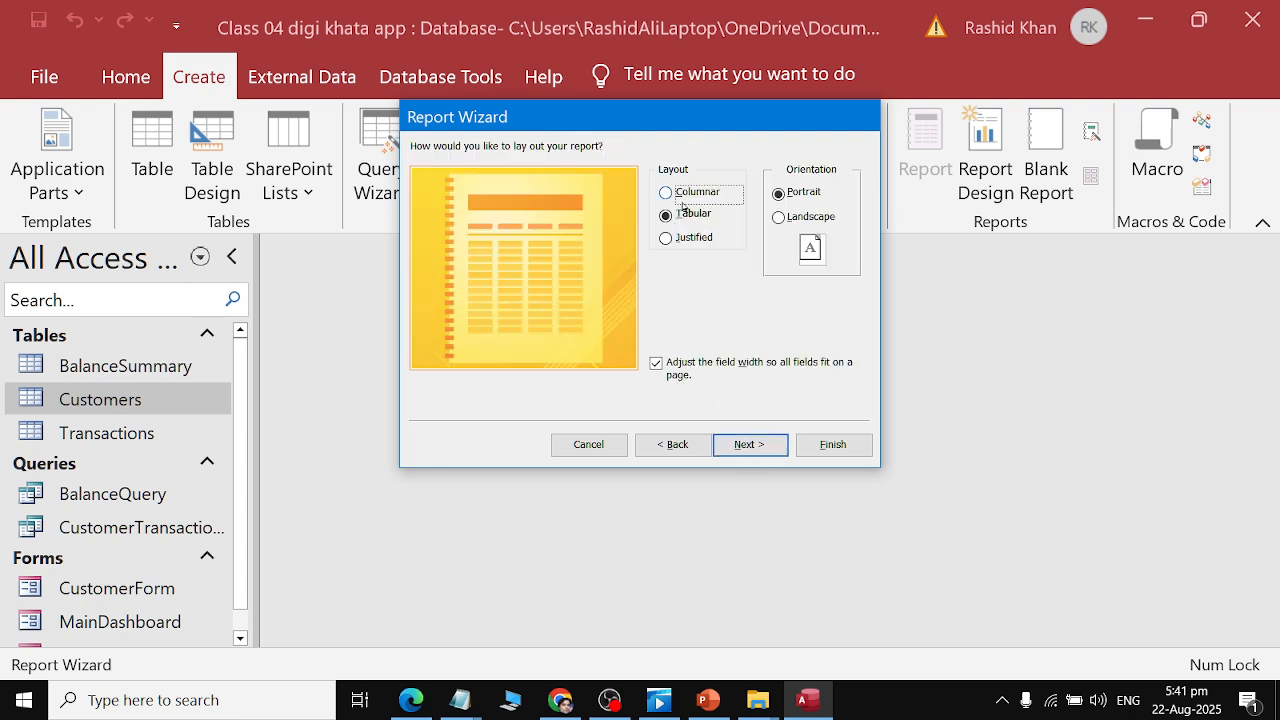
click(676, 193)
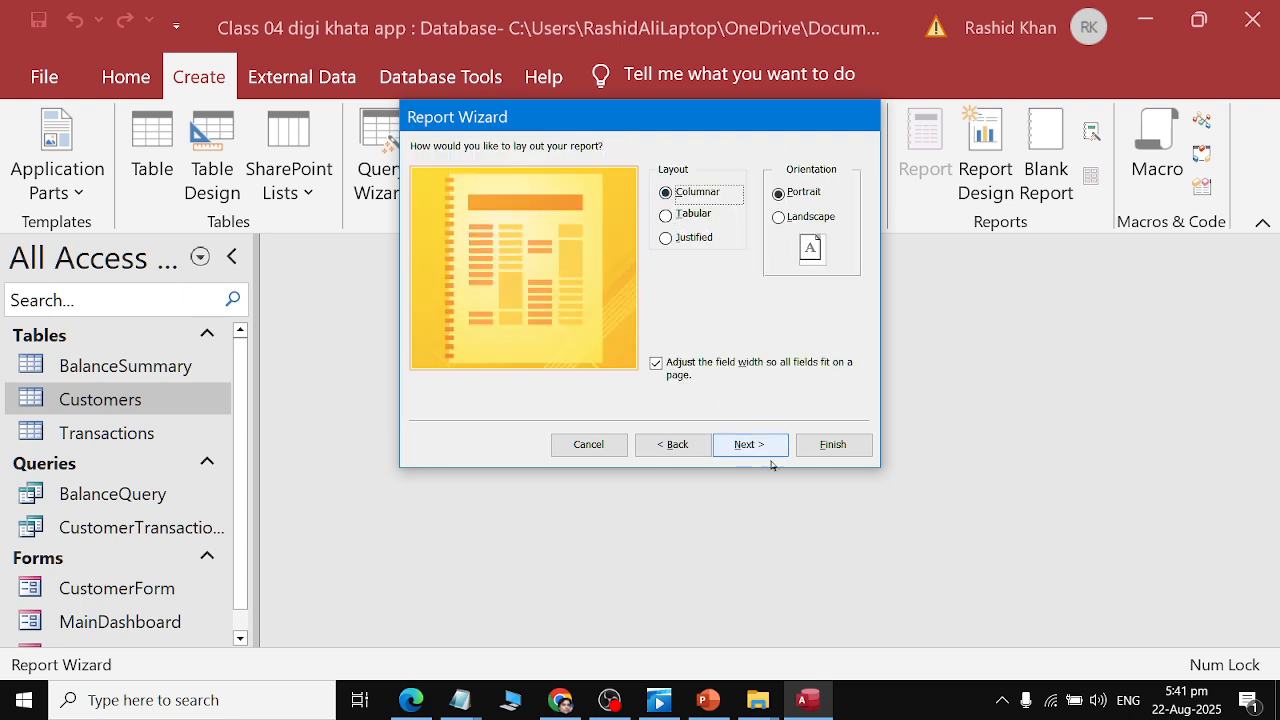
Copy the name CustomerReport from the PDF, use it as the report title, finish the wizard, and close the report.
key(alt+Tab)
double_click(633, 496)
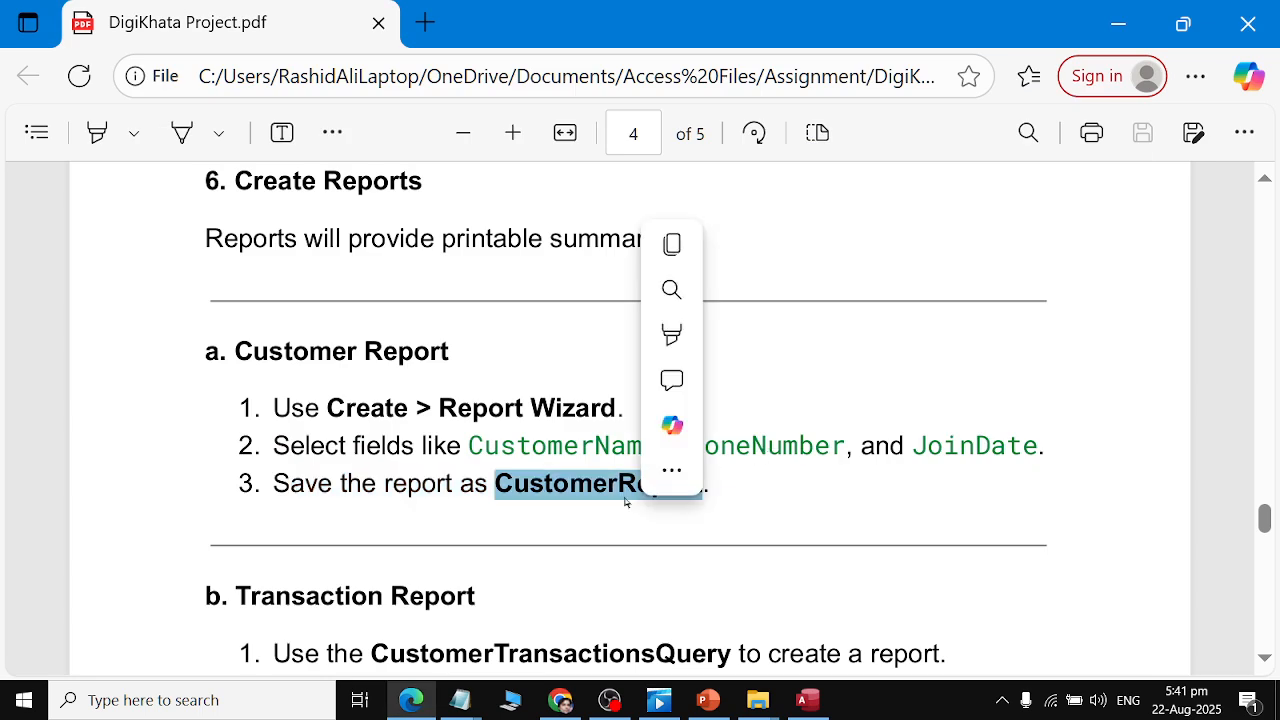
key(ctrl+c)
key(alt+Tab)
click(753, 445)
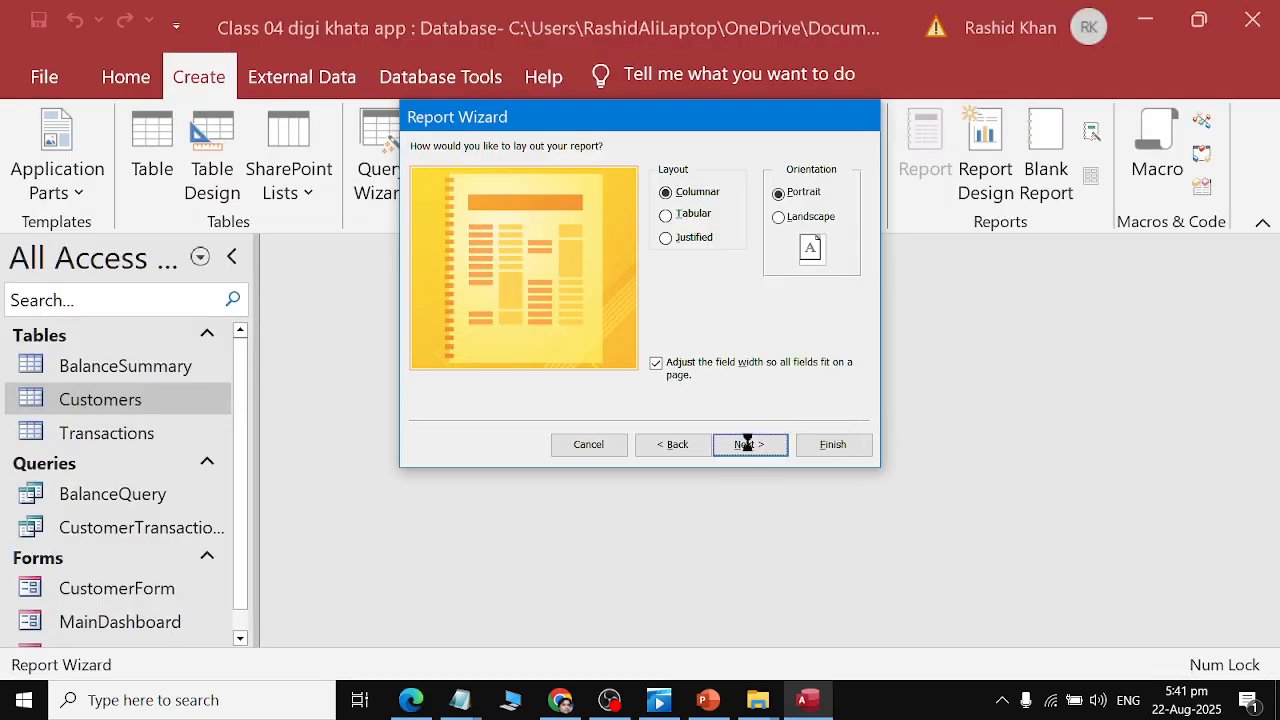
double_click(638, 170)
key(ctrl+v)
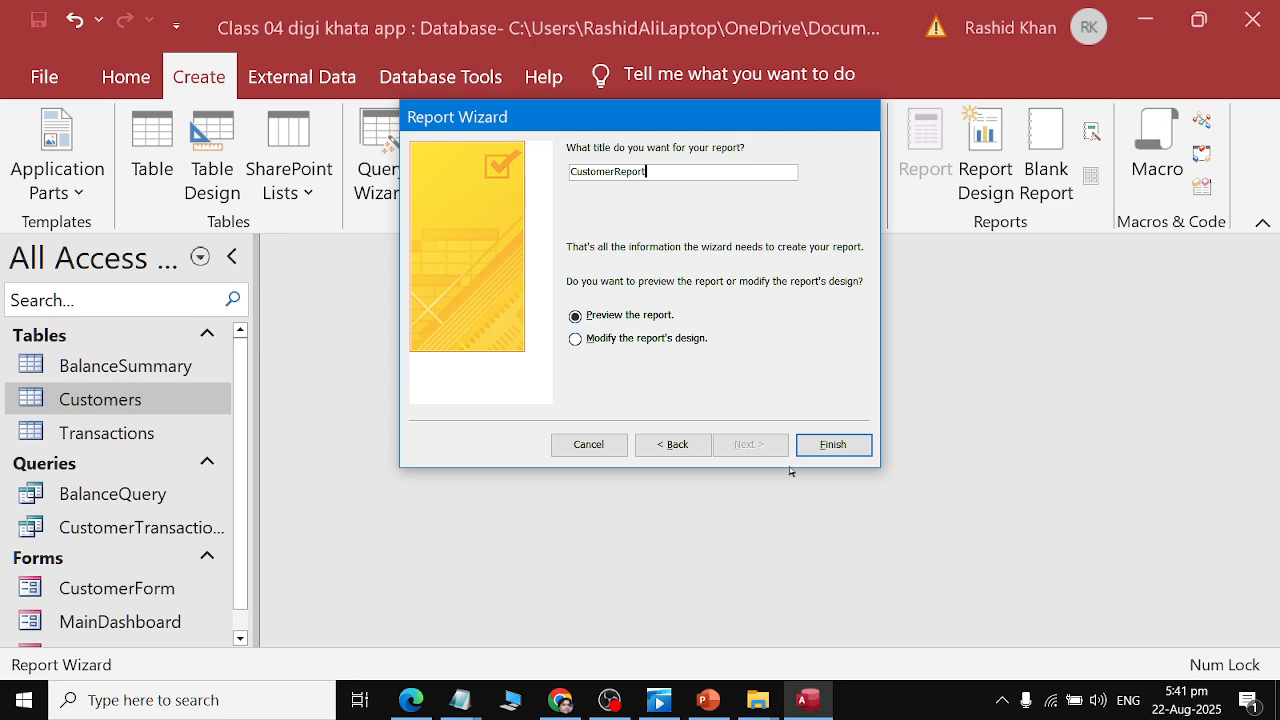
click(816, 446)
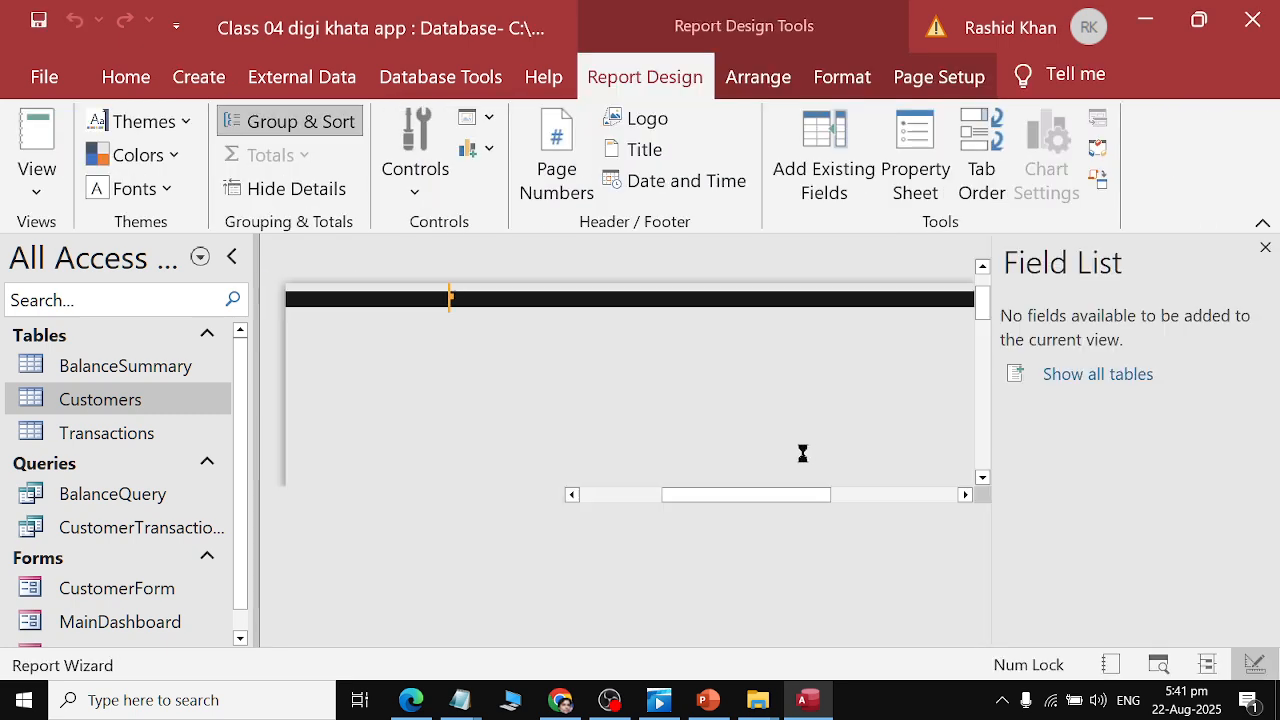
key(ctrl+w)
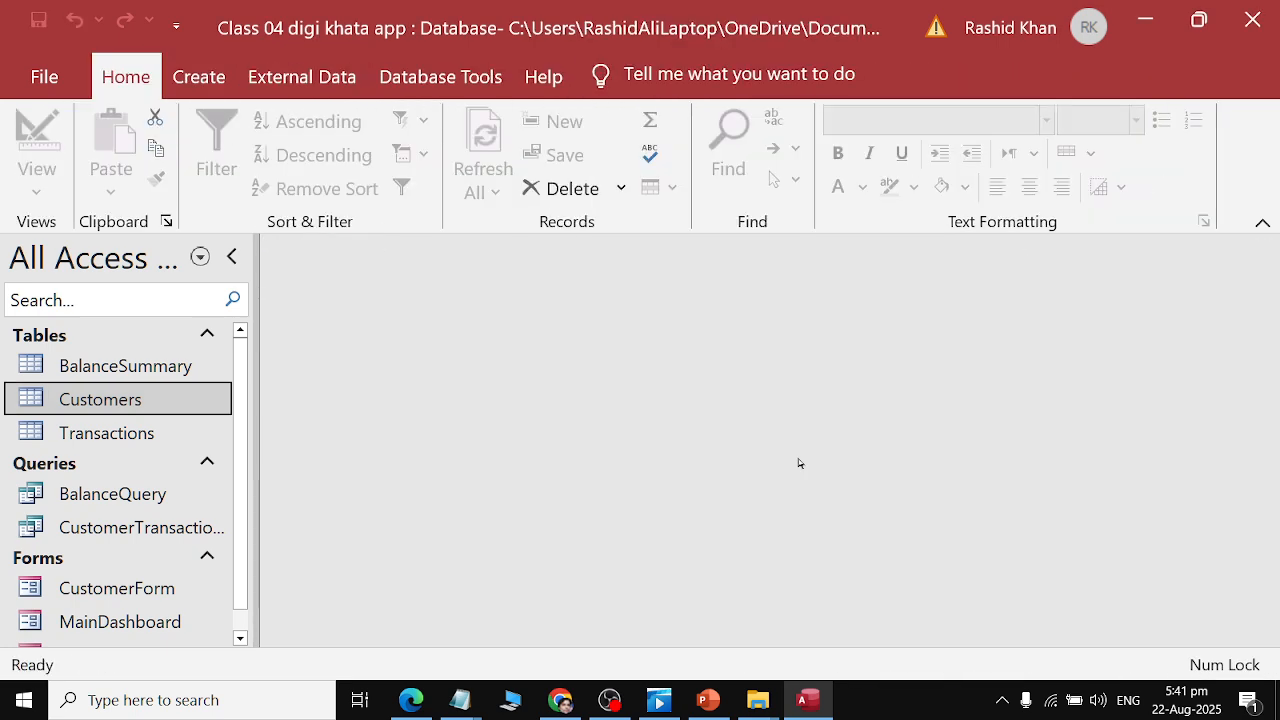
Review the Transaction Report instructions in the assignment PDF.
key(alt+Tab)
scroll(797, 456, down, 2)
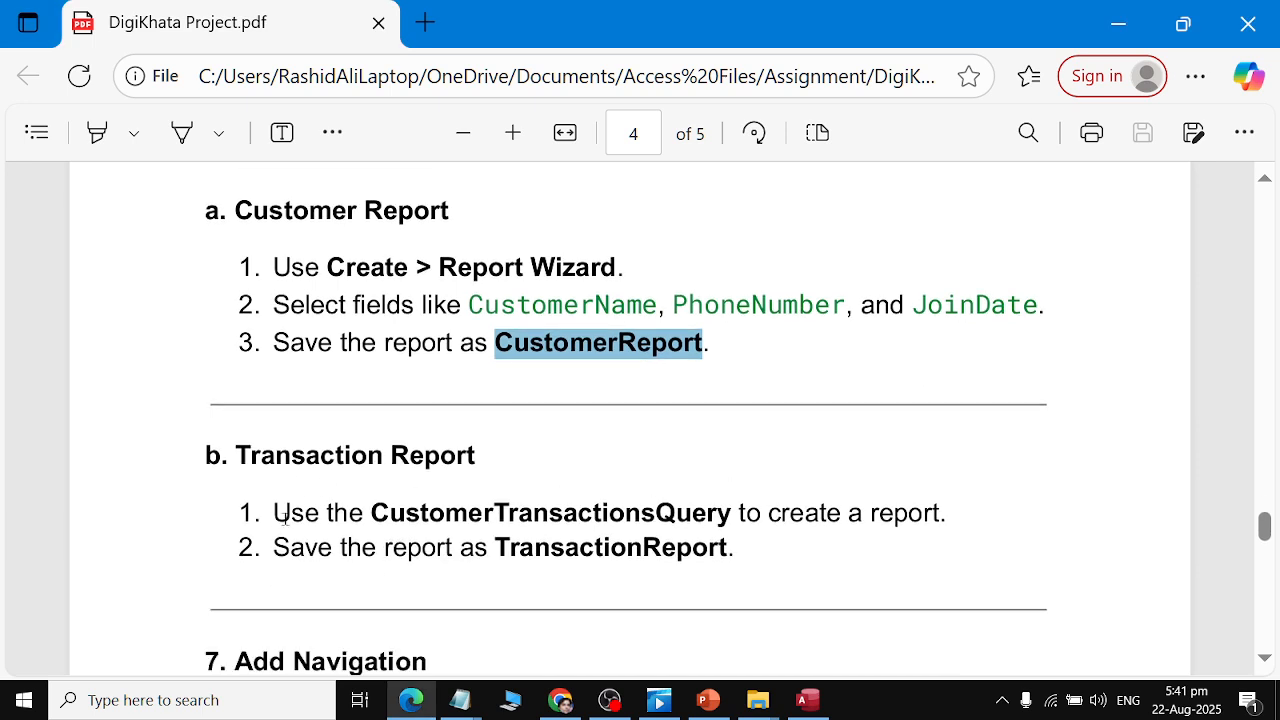
drag(284, 518, 991, 505)
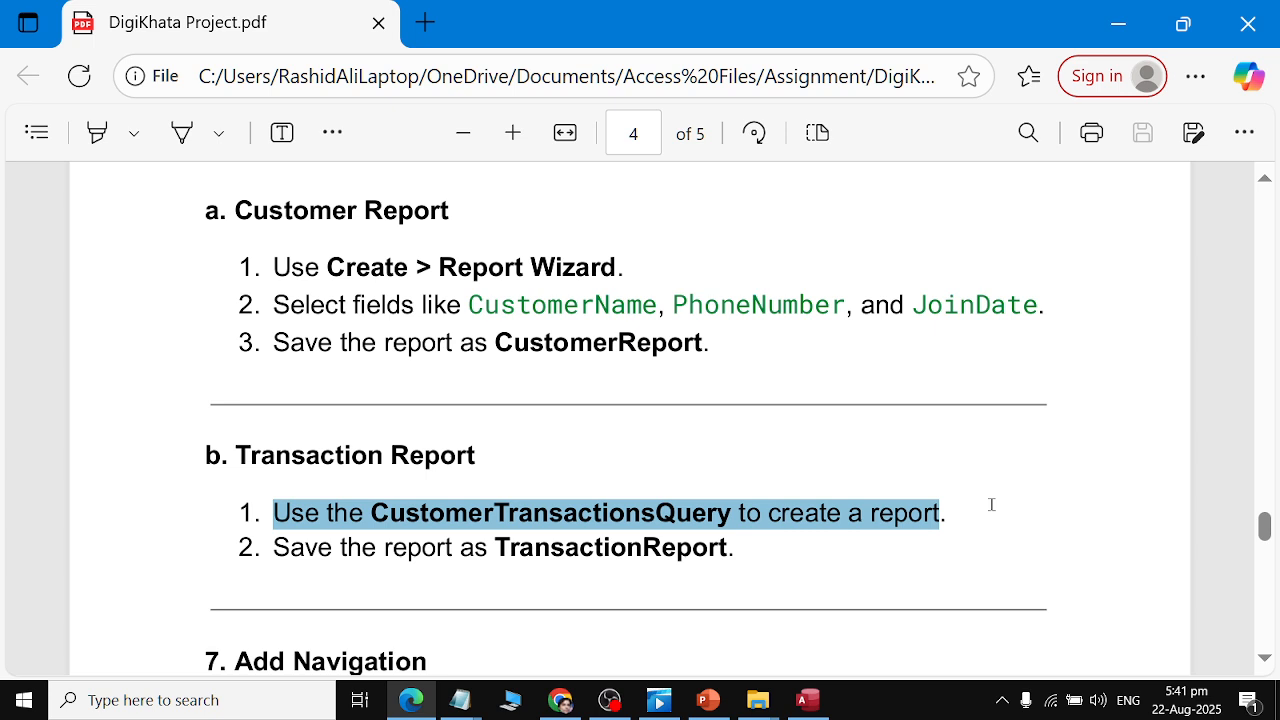
key(alt+Tab)
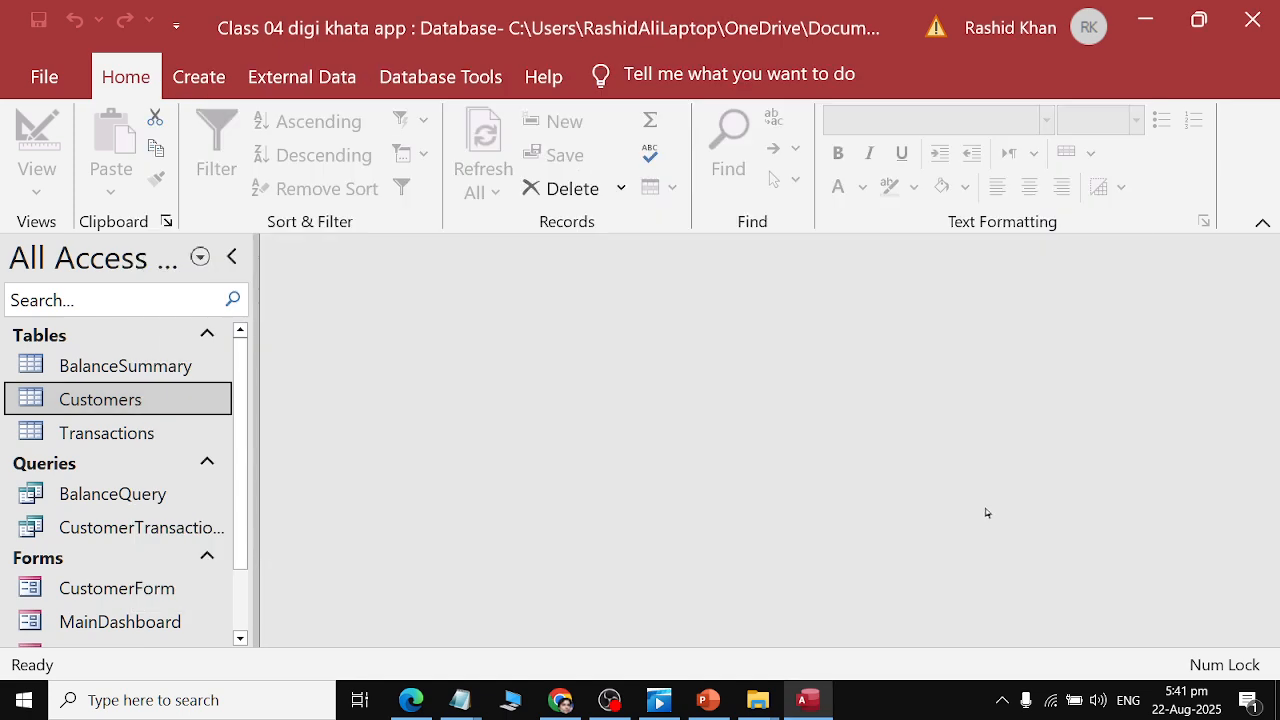
Start the Report Wizard on CustomerTransactionsQuery, add all fields, and accept the default grouping, sorting and Stepped layout.
click(140, 527)
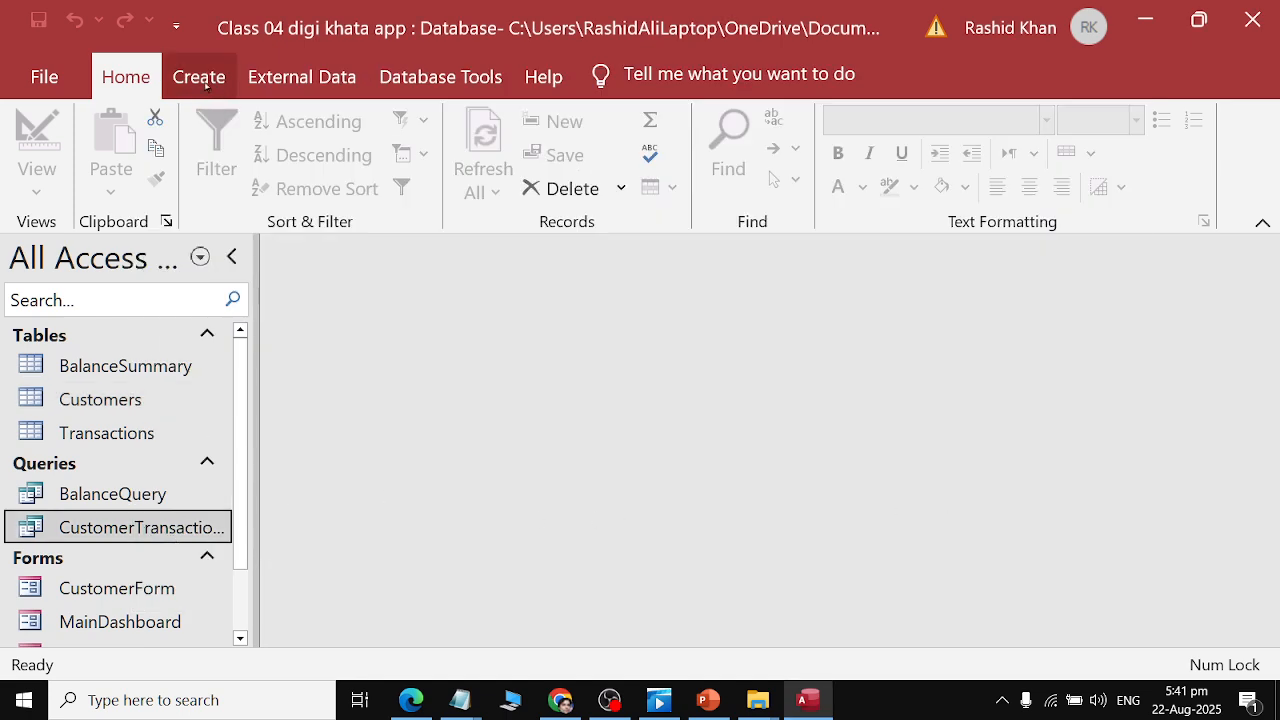
click(206, 84)
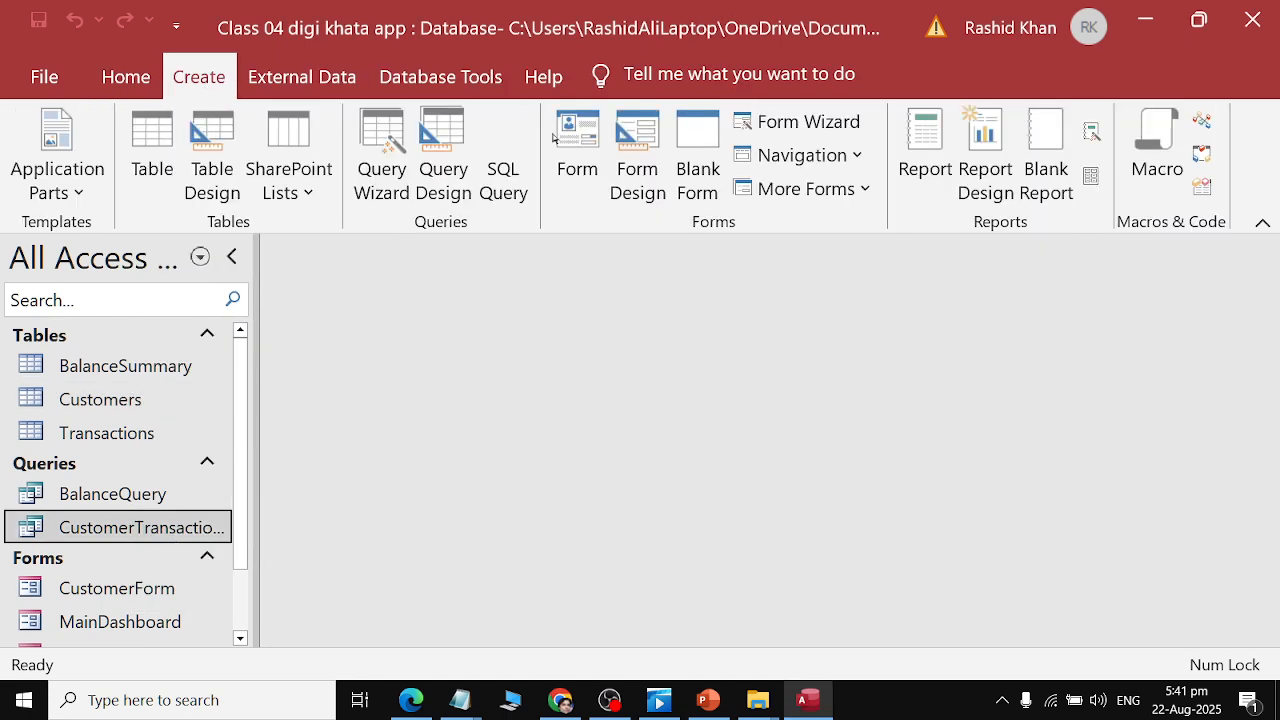
click(1091, 130)
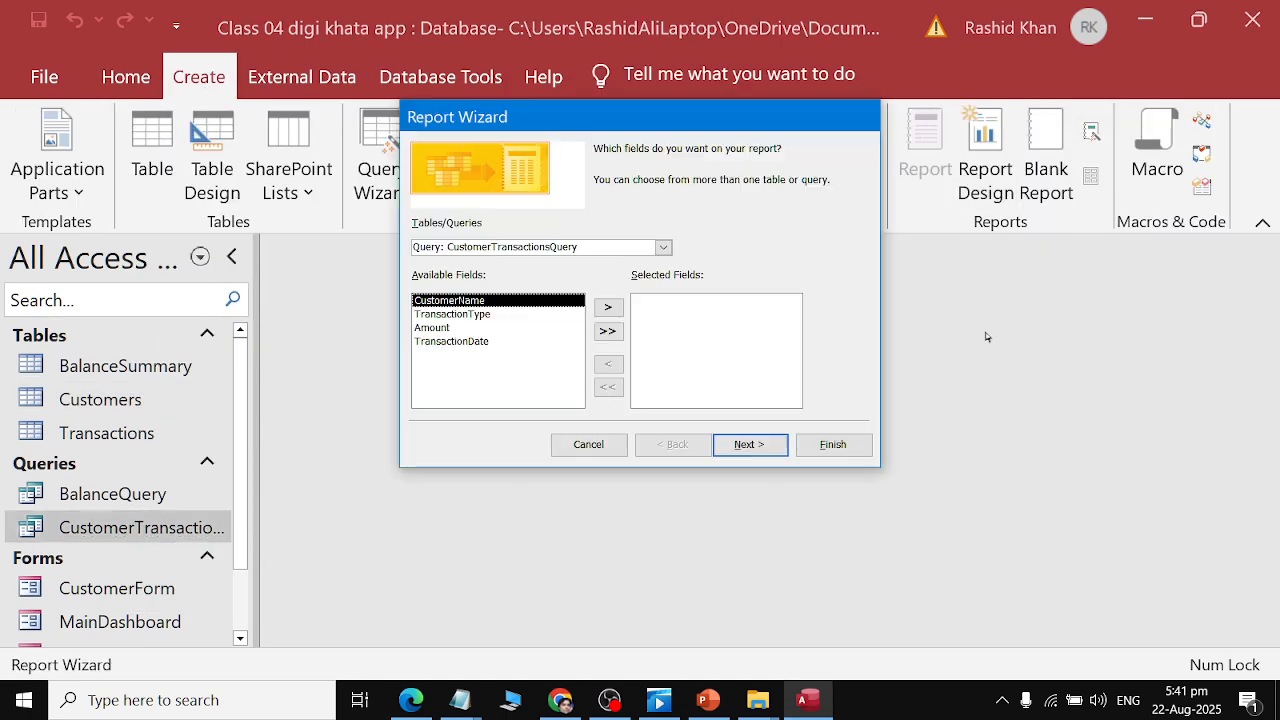
click(610, 338)
click(777, 447)
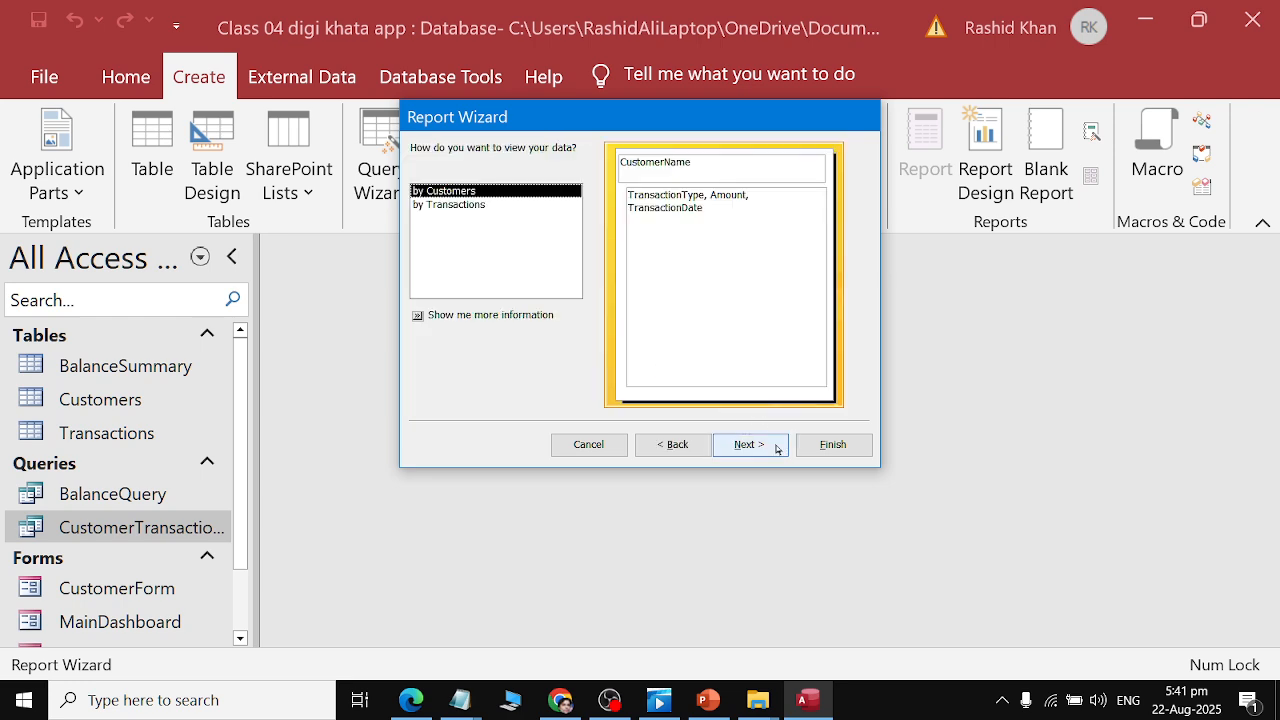
click(777, 447)
click(777, 447)
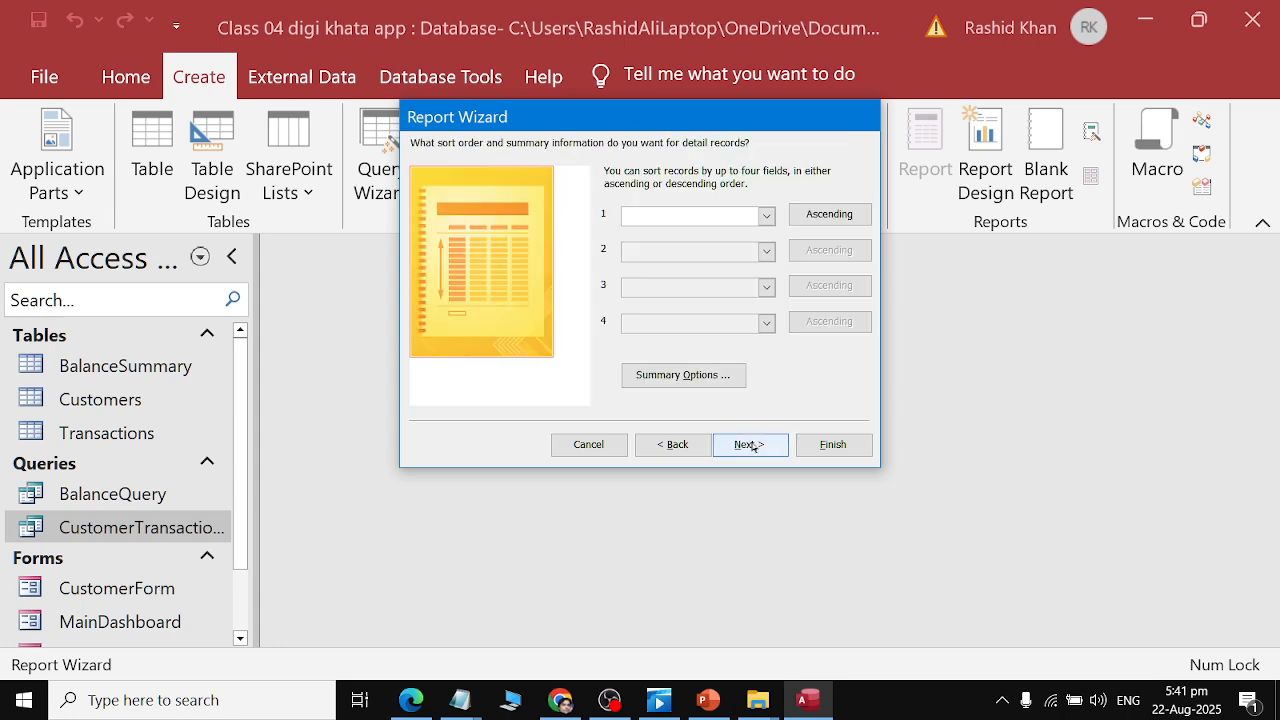
click(757, 446)
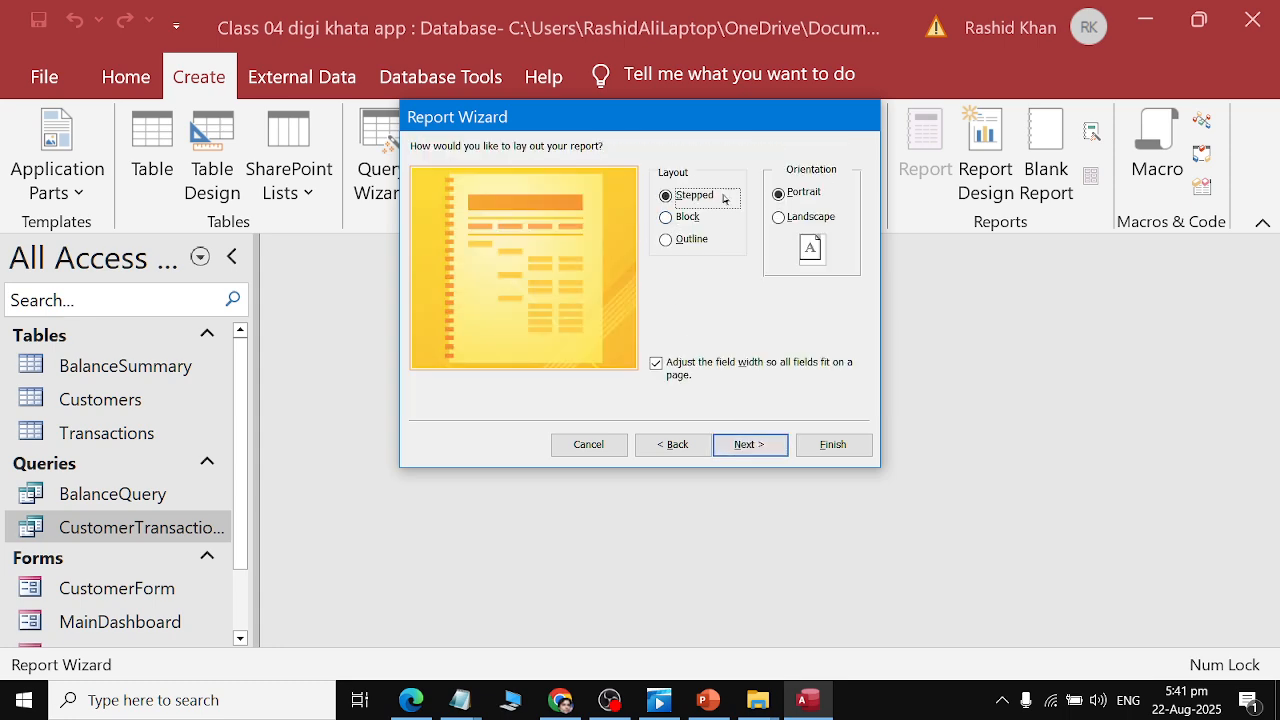
click(775, 443)
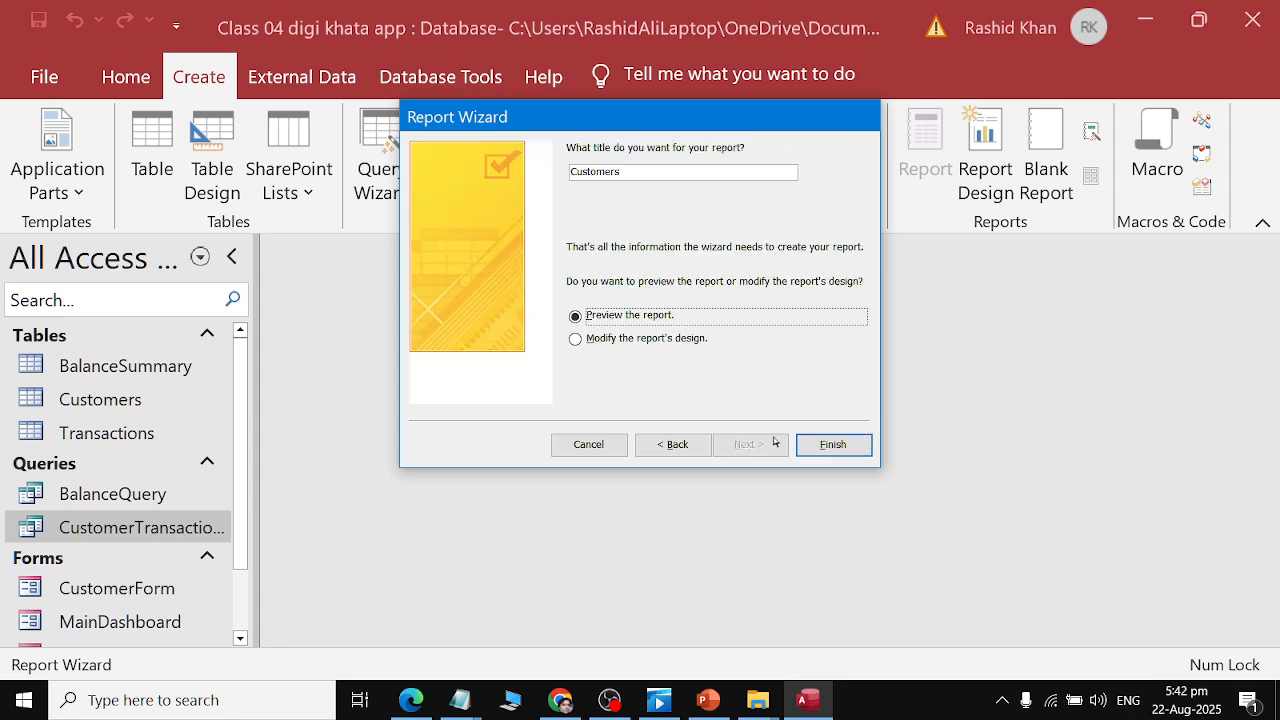
Copy the name TransactionReport from the PDF, use it as the report title, and finish the wizard.
key(alt+Tab)
double_click(613, 547)
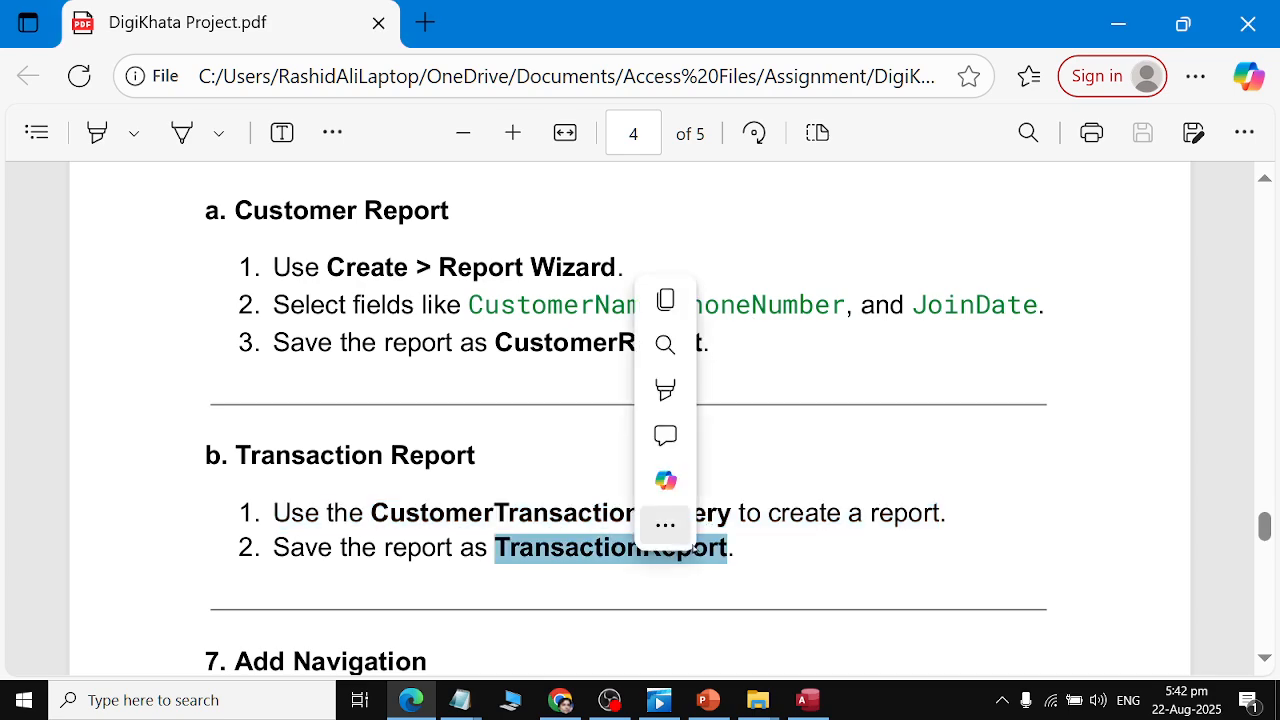
key(ctrl+c)
key(alt+Tab)
double_click(662, 167)
key(ctrl+v)
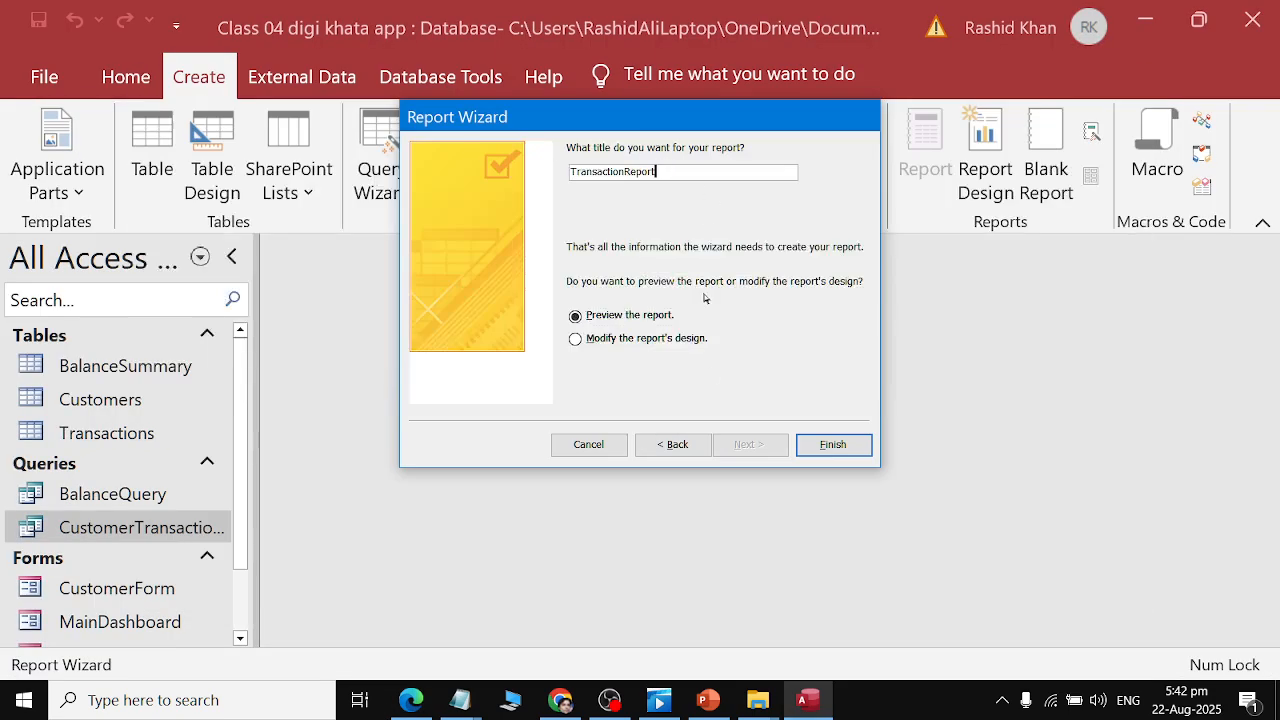
click(833, 444)
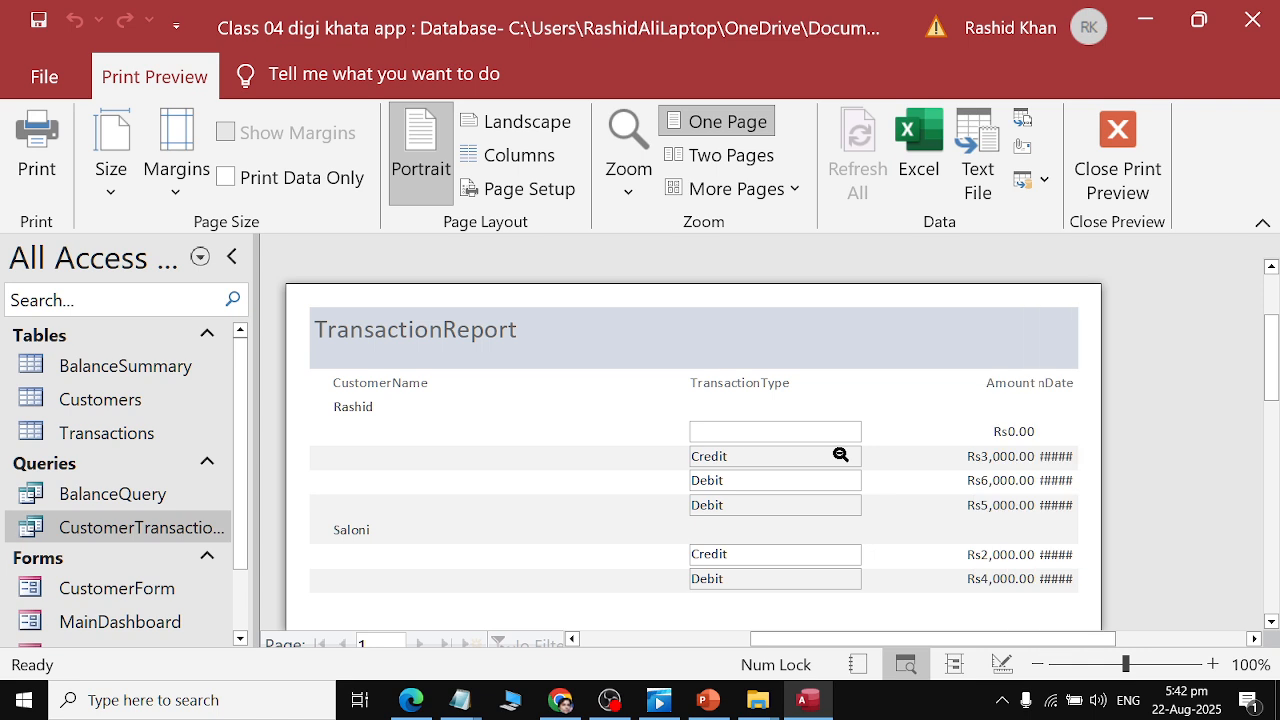
Inspect the TransactionReport print preview and its paper size options.
scroll(871, 491, down, 2)
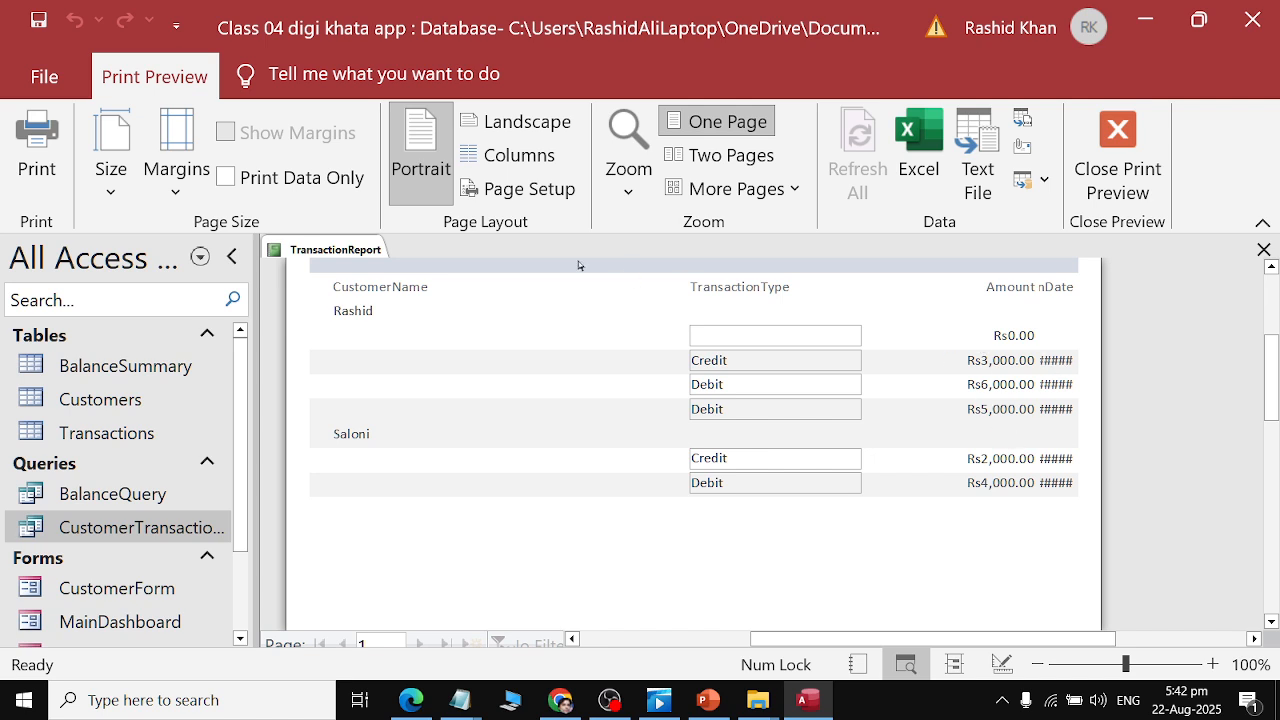
click(850, 632)
click(850, 307)
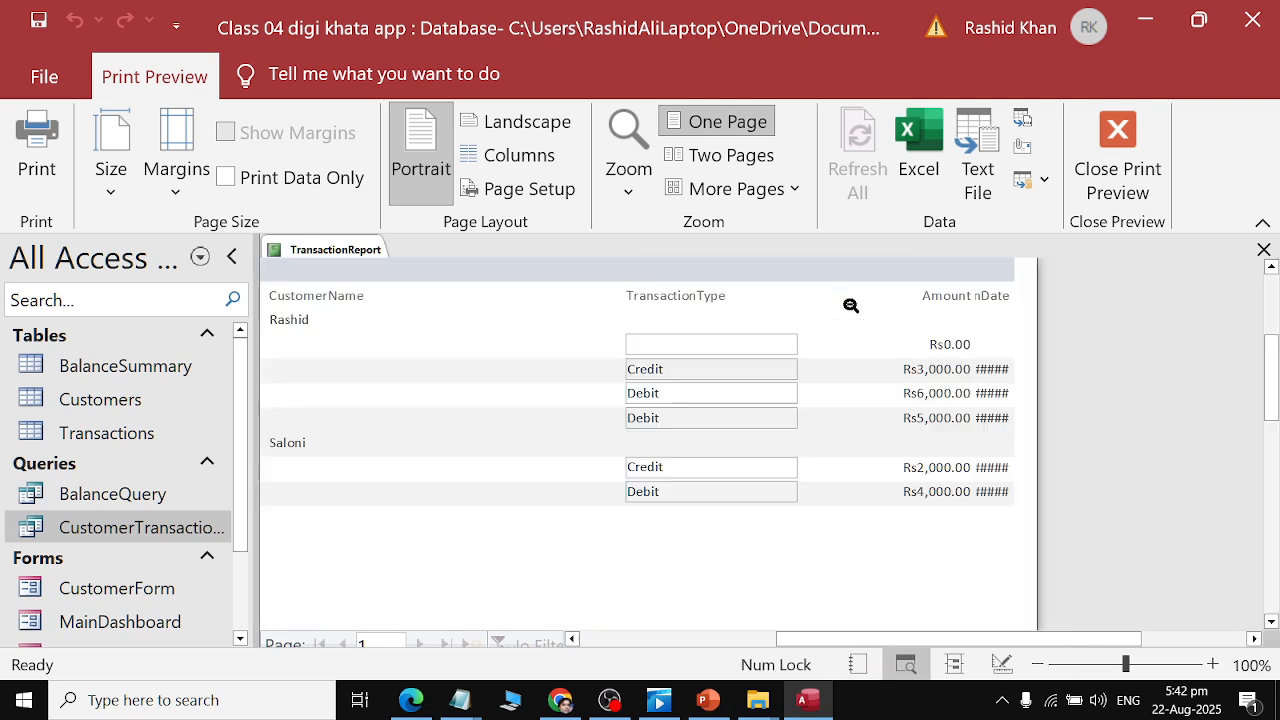
click(113, 194)
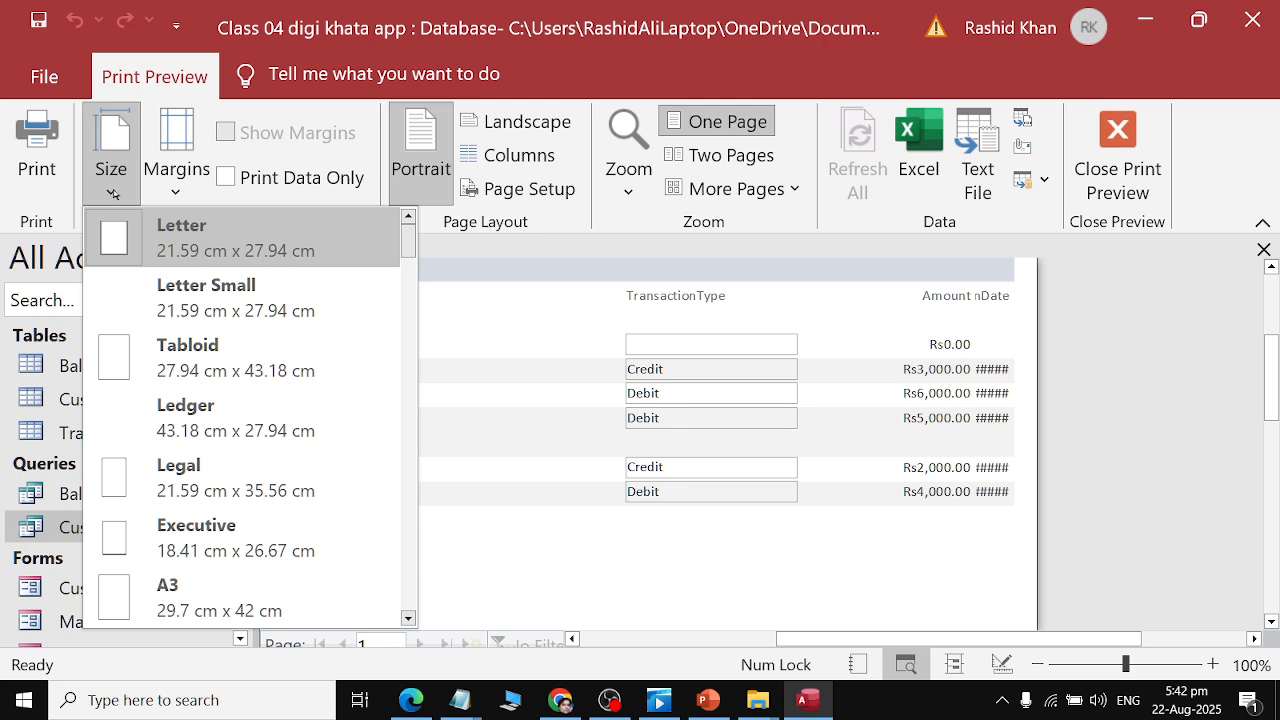
click(457, 258)
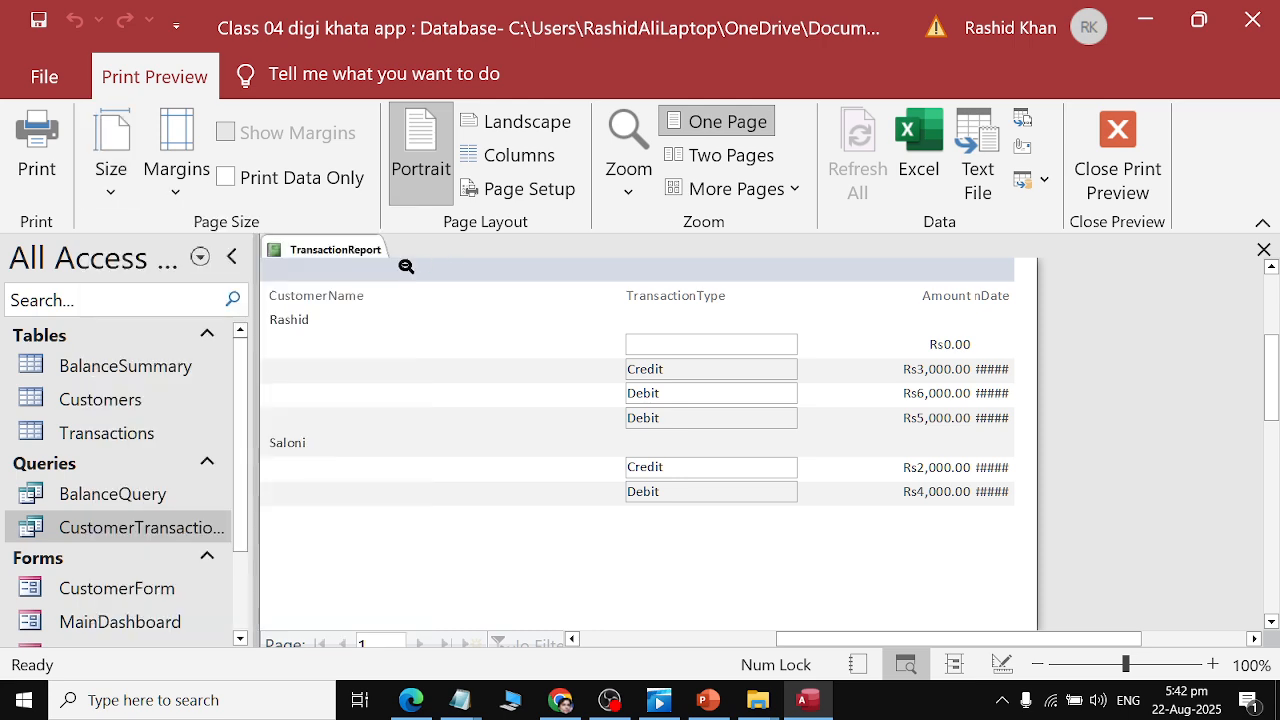
Inspect TransactionReport in Design View and then in Report View.
right_click(298, 249)
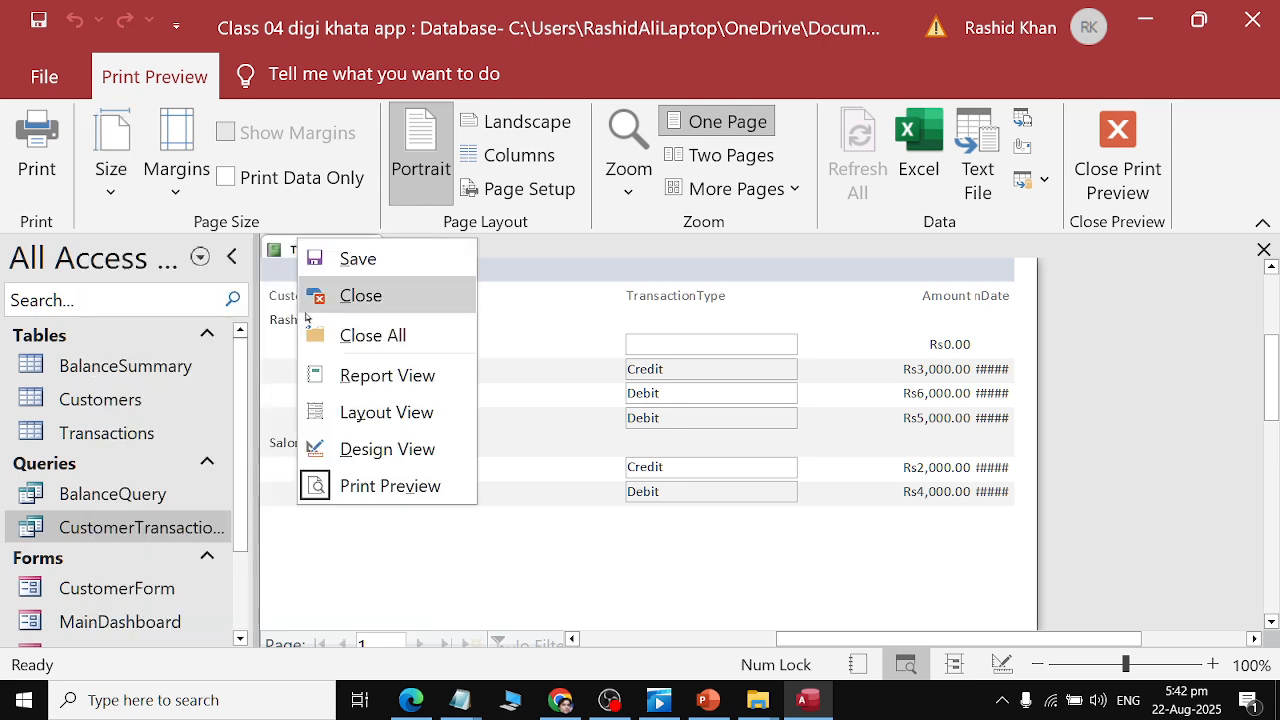
click(346, 447)
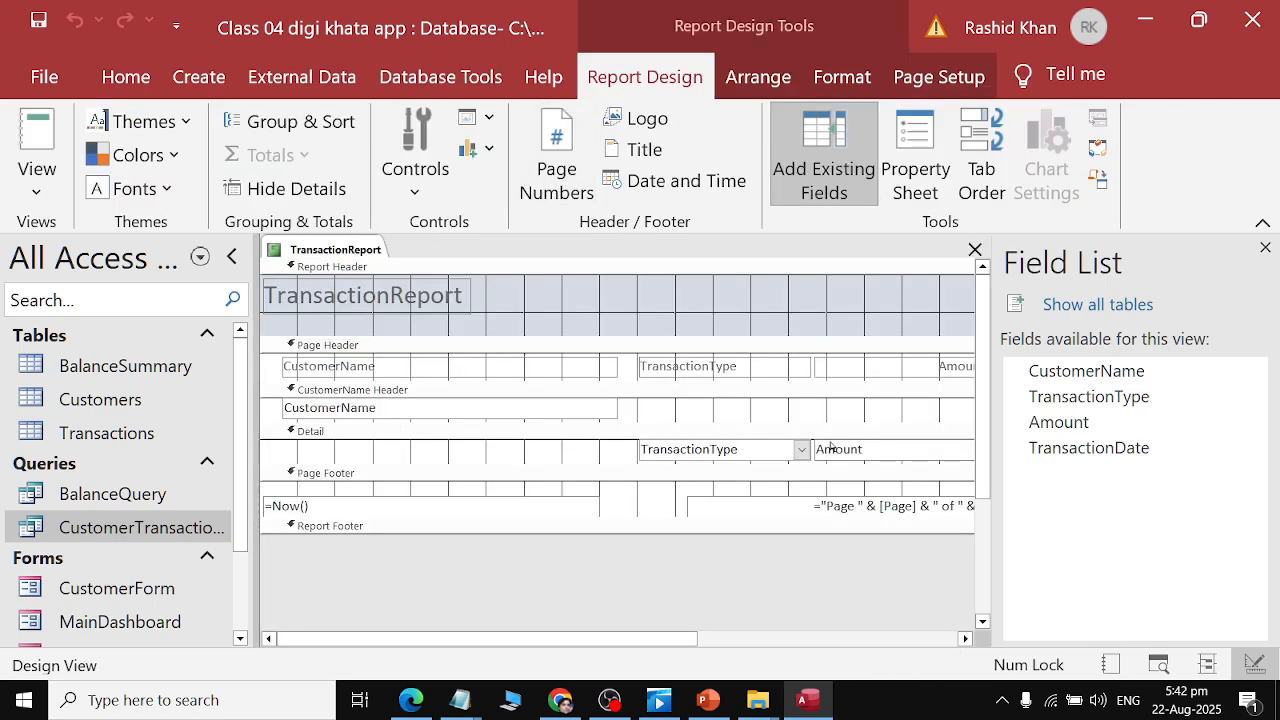
drag(680, 638, 866, 638)
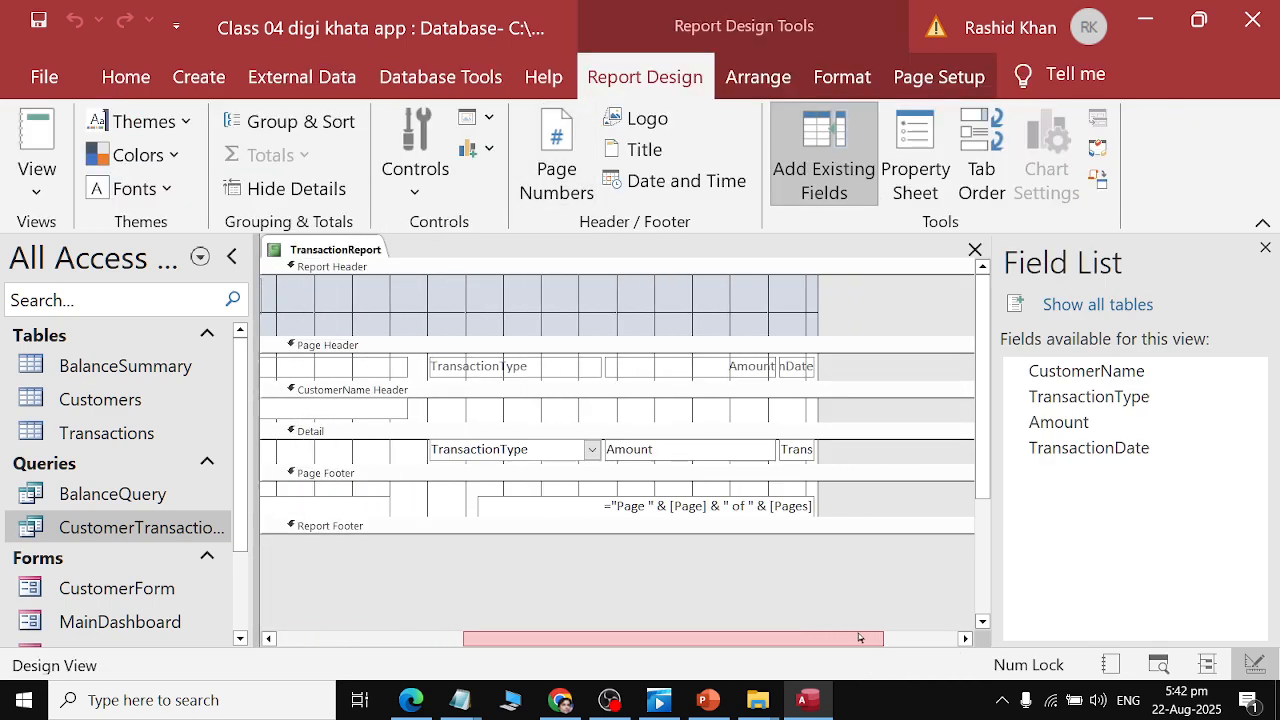
drag(704, 638, 430, 590)
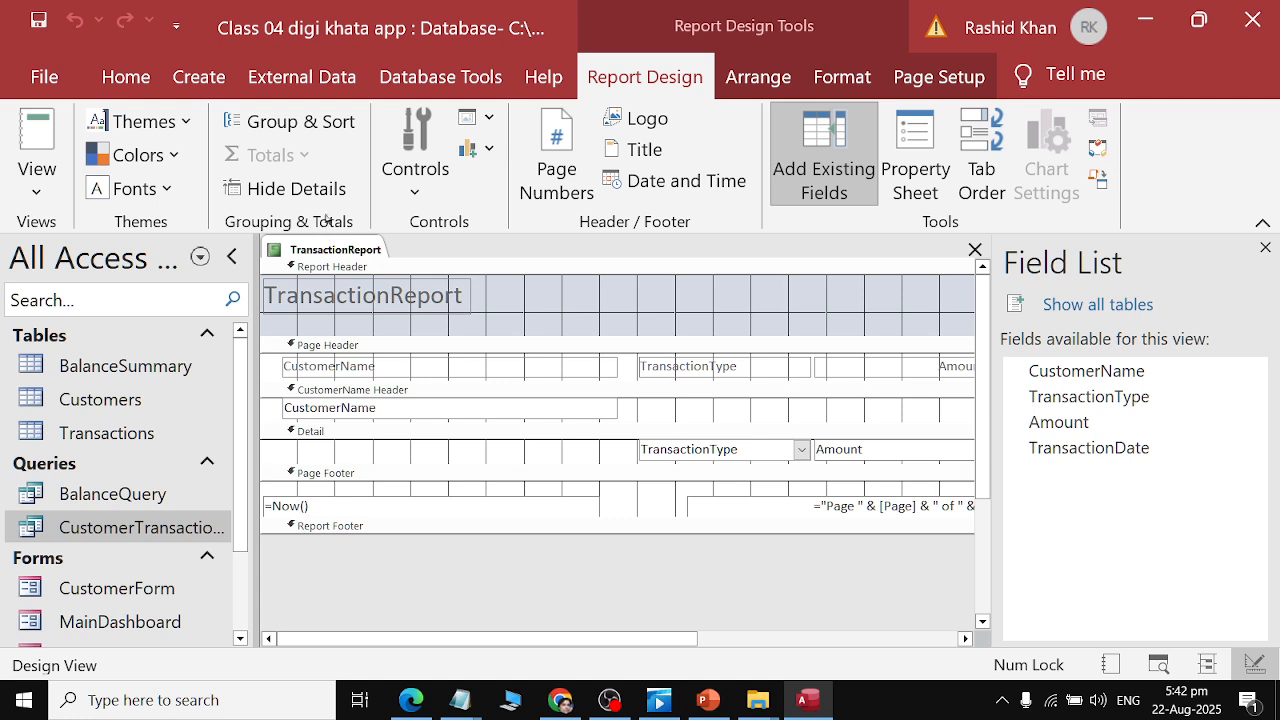
right_click(348, 249)
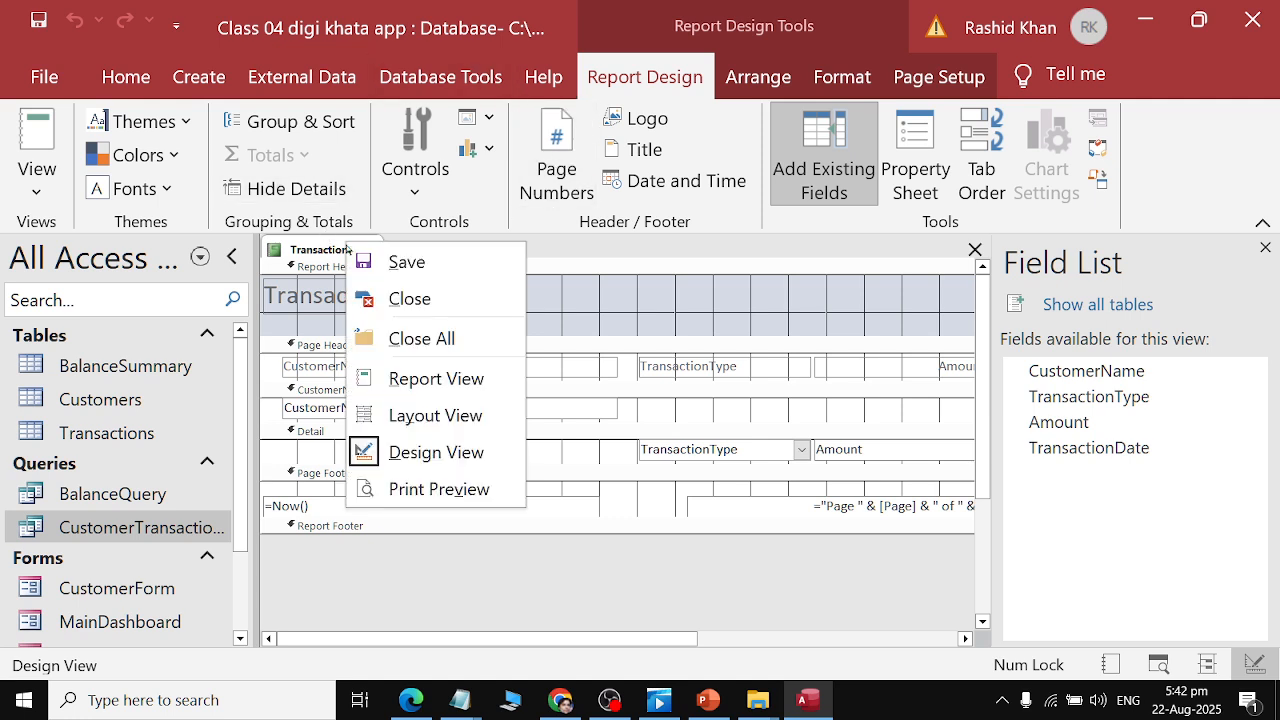
click(377, 378)
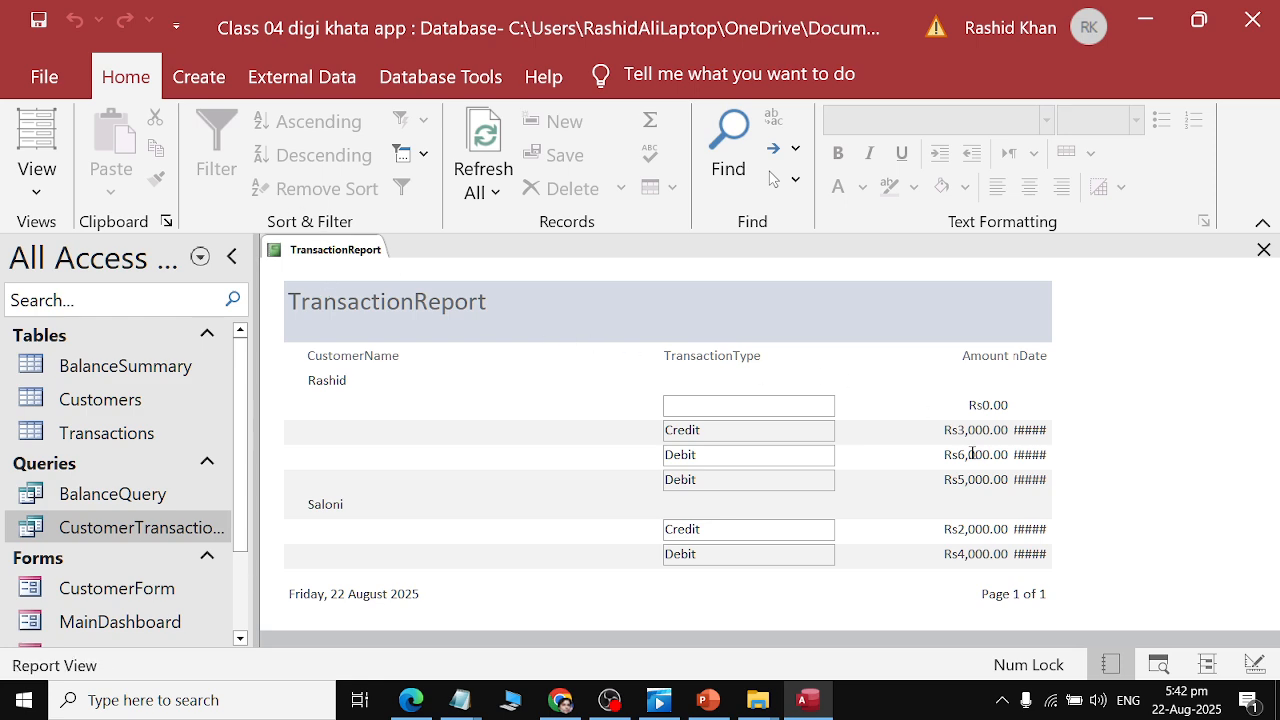
click(343, 80)
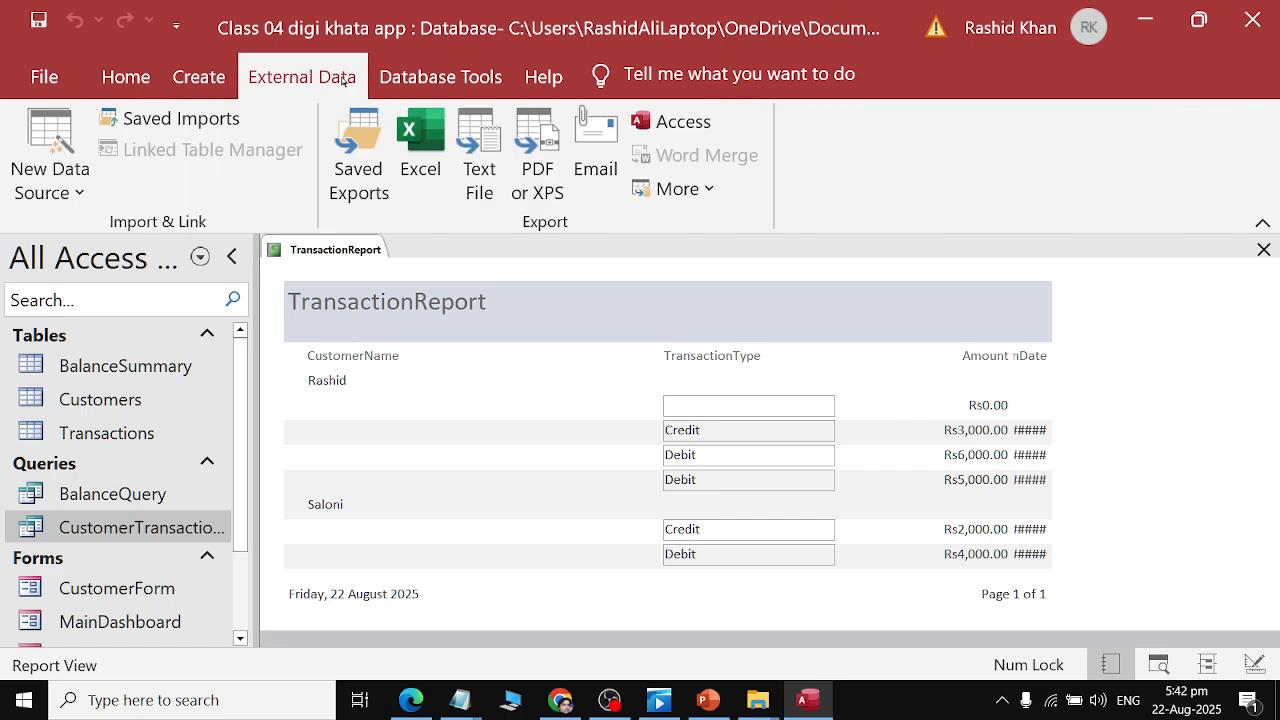
click(146, 74)
click(466, 77)
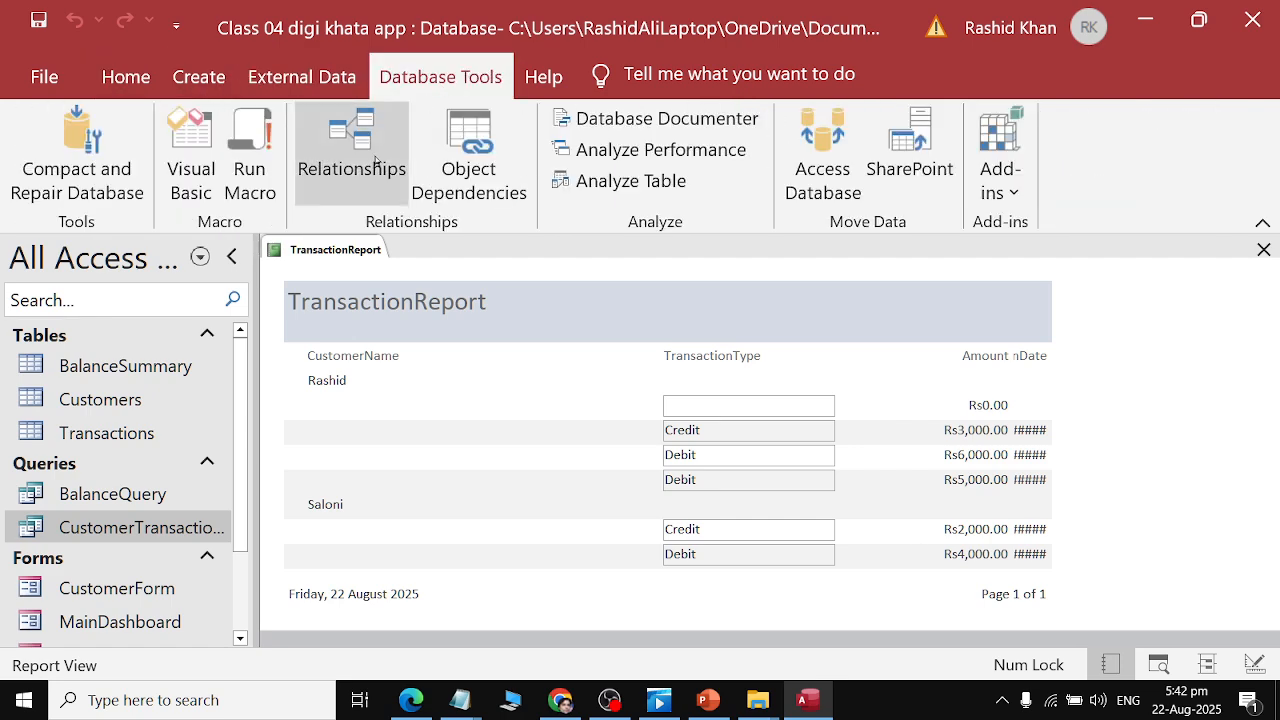
Open TransactionReport in print preview and set its orientation to Landscape.
right_click(332, 252)
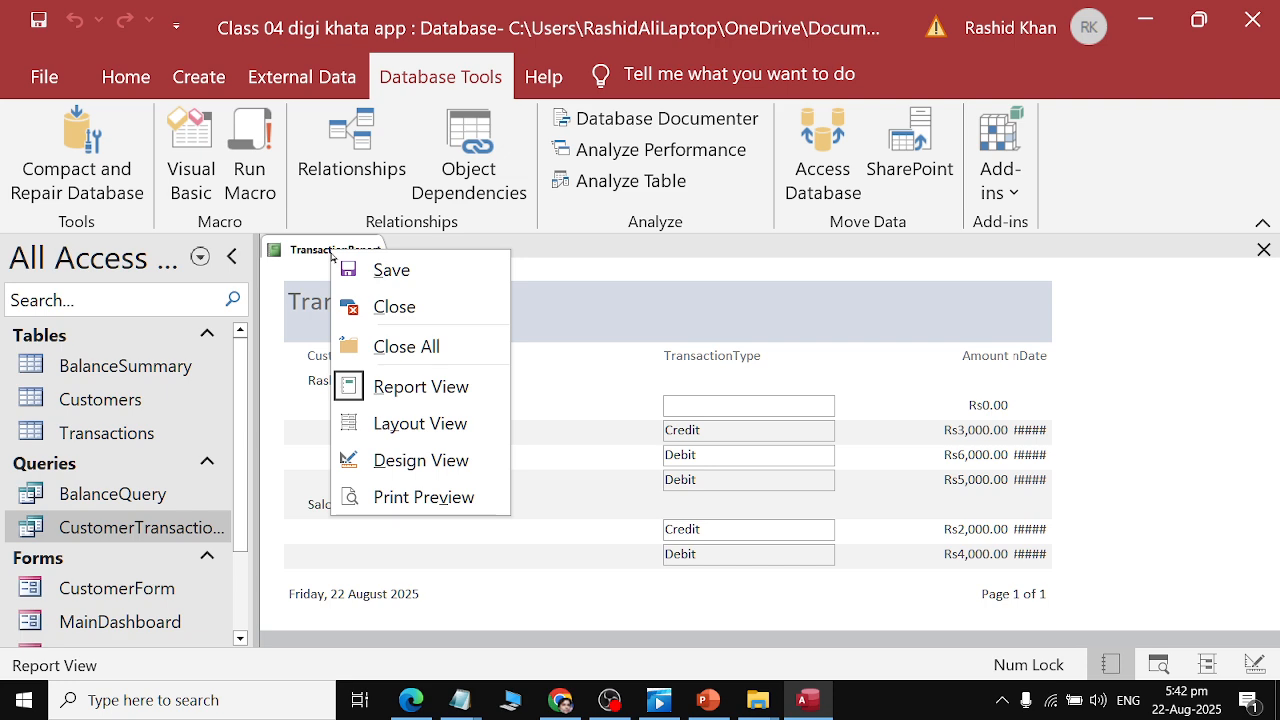
click(423, 495)
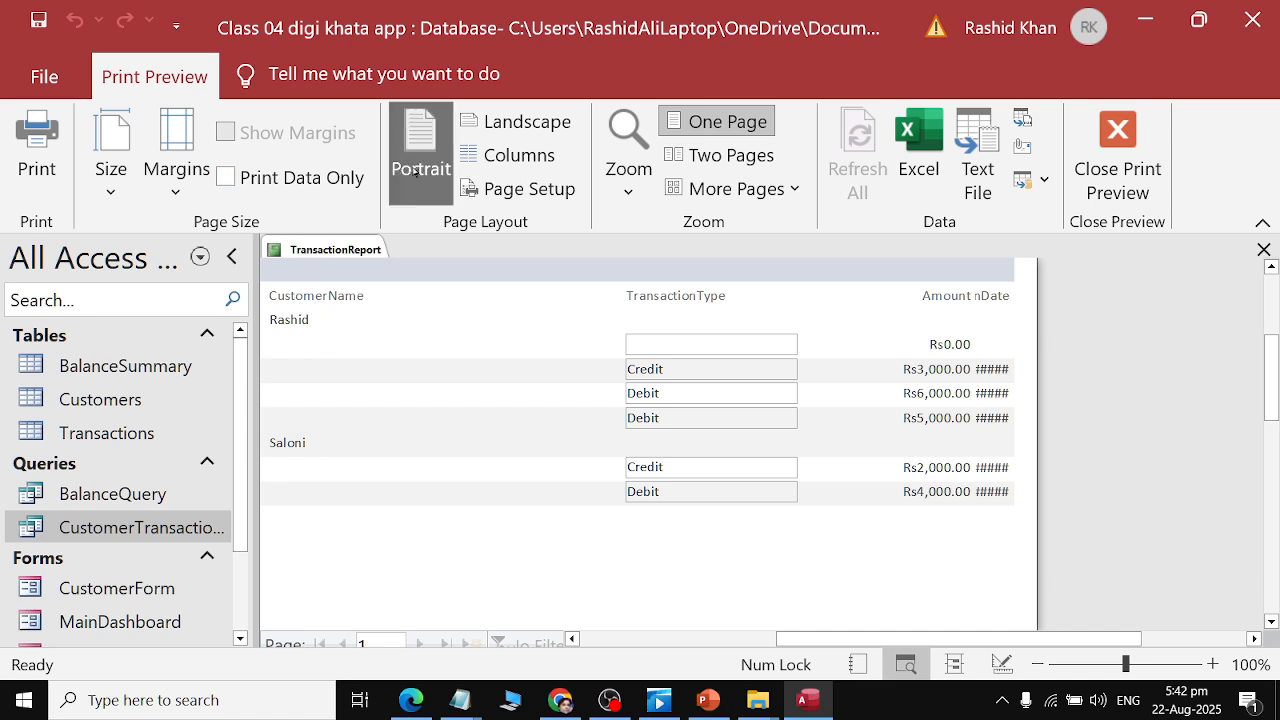
click(490, 121)
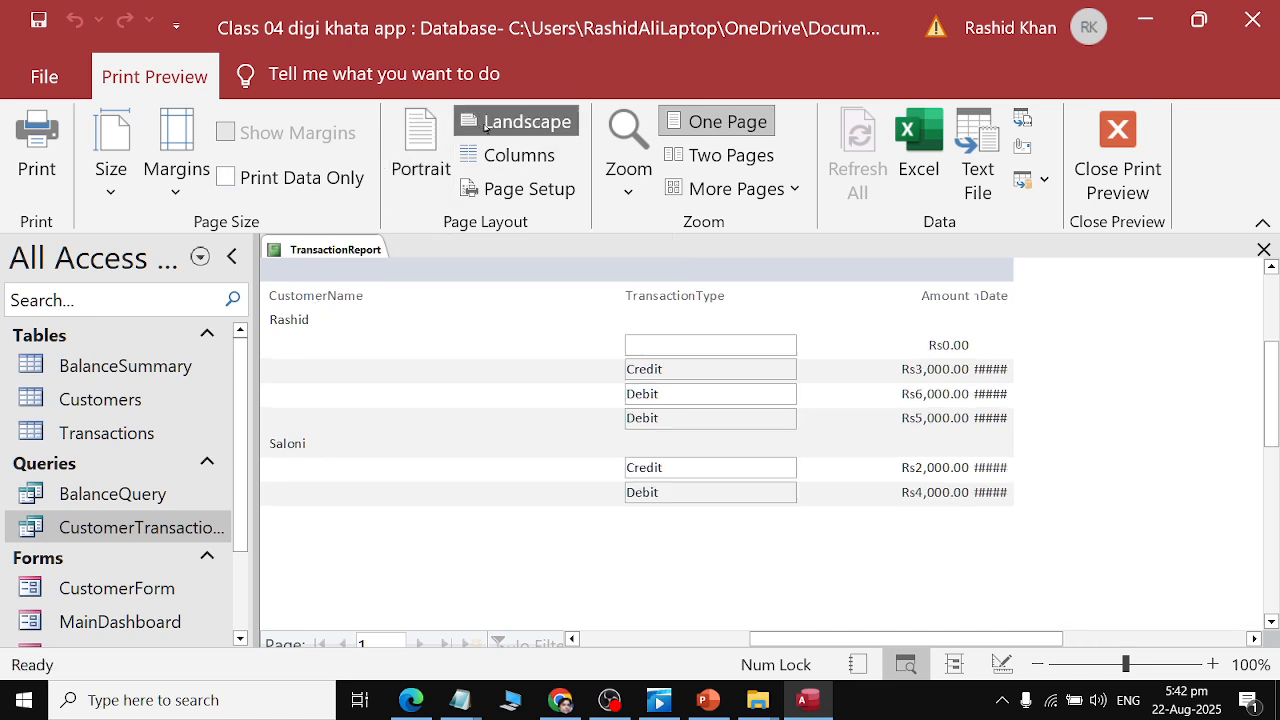
Open the report in Design View and widen the report's design width to the right.
right_click(309, 254)
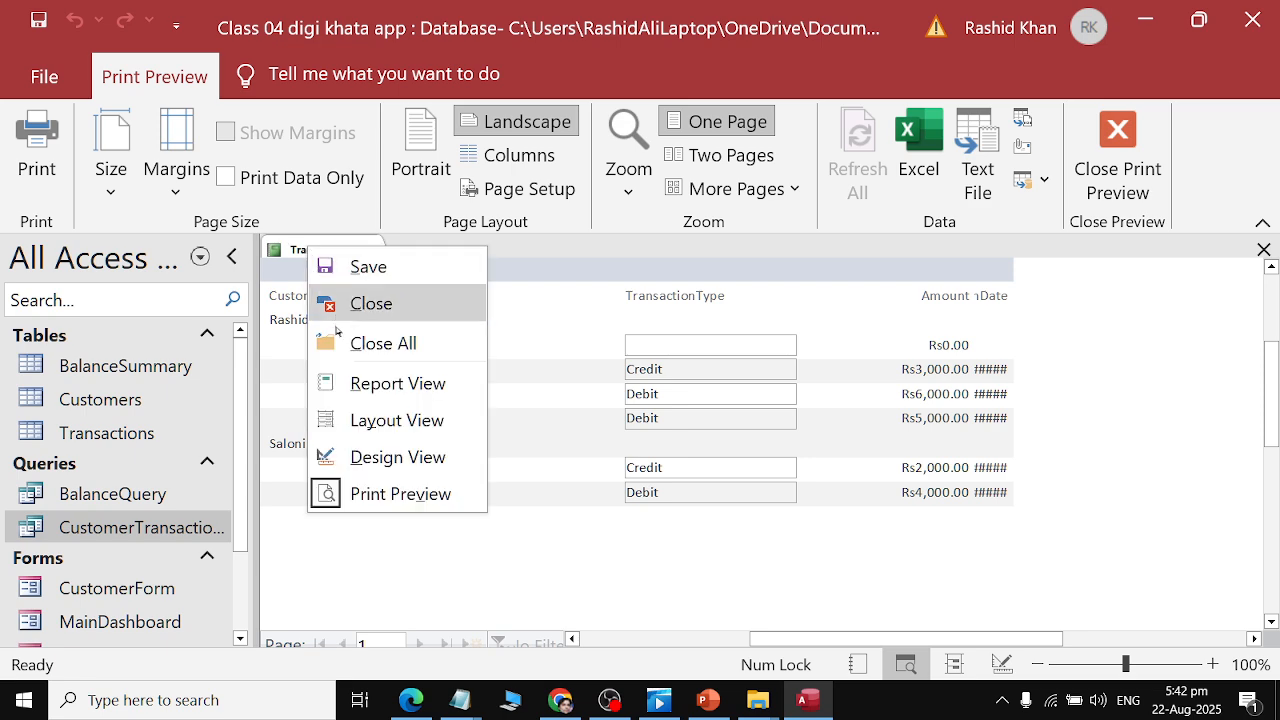
click(406, 454)
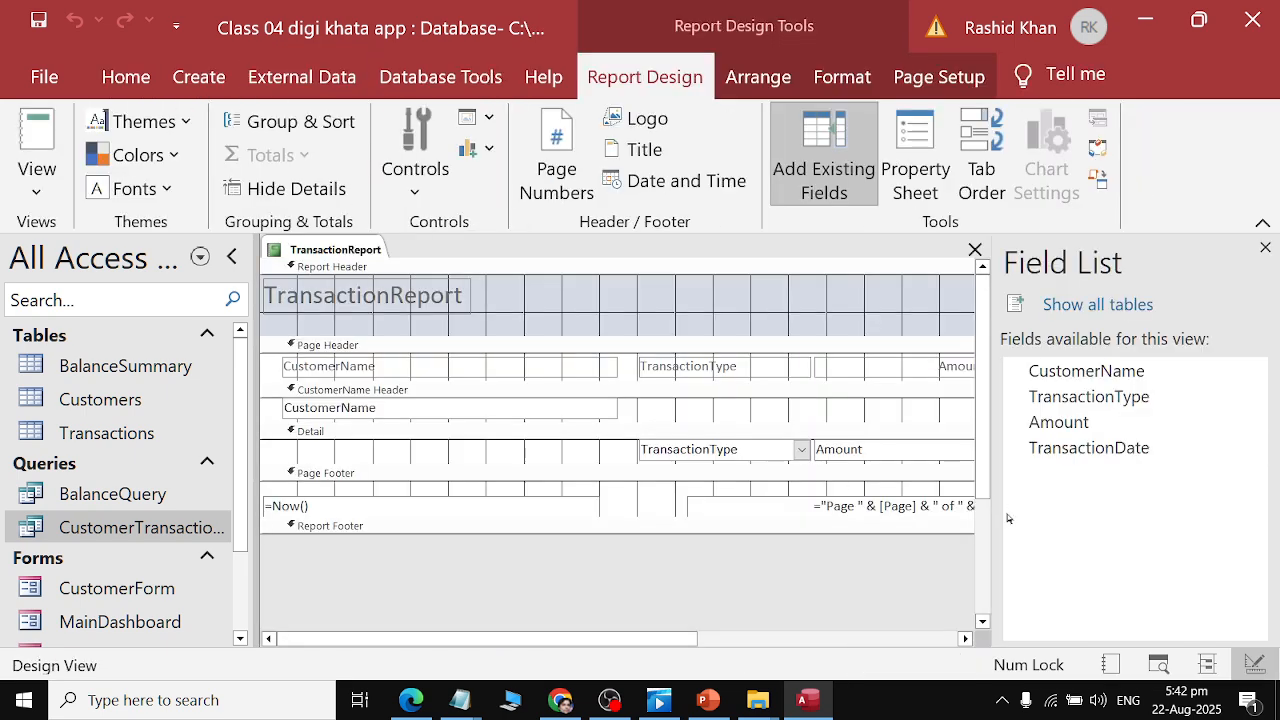
drag(690, 638, 943, 640)
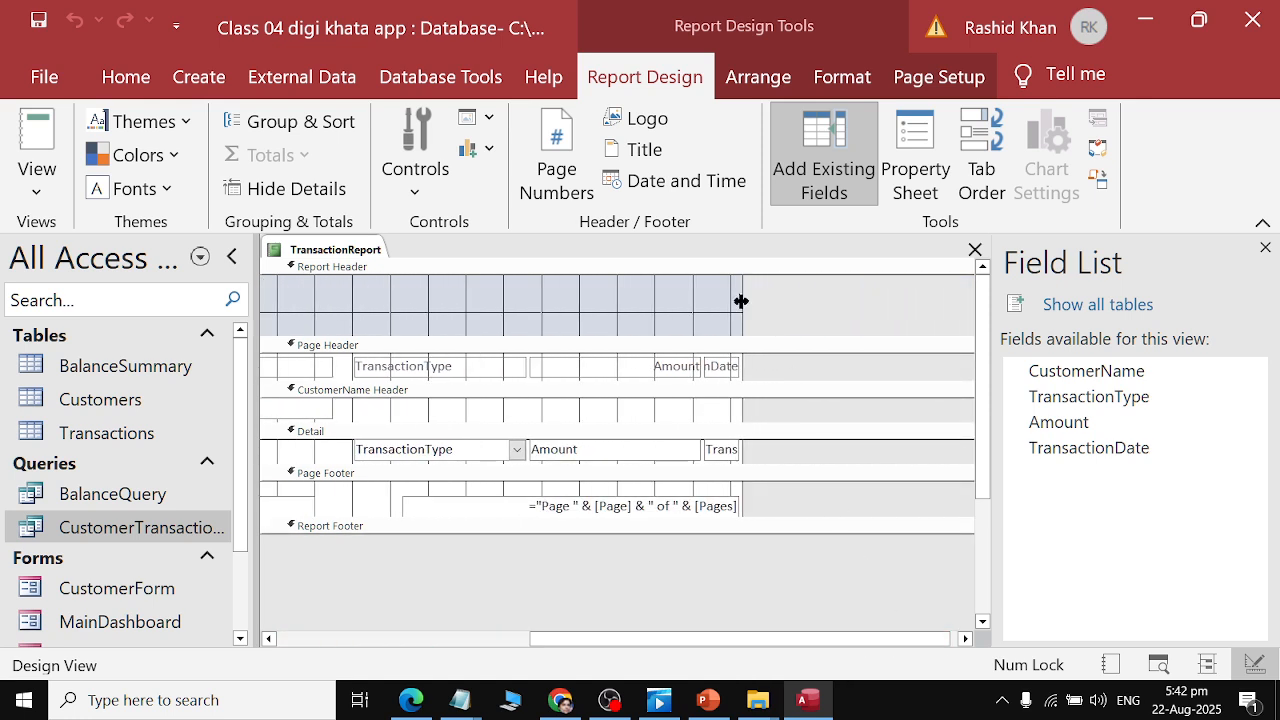
drag(741, 301, 928, 305)
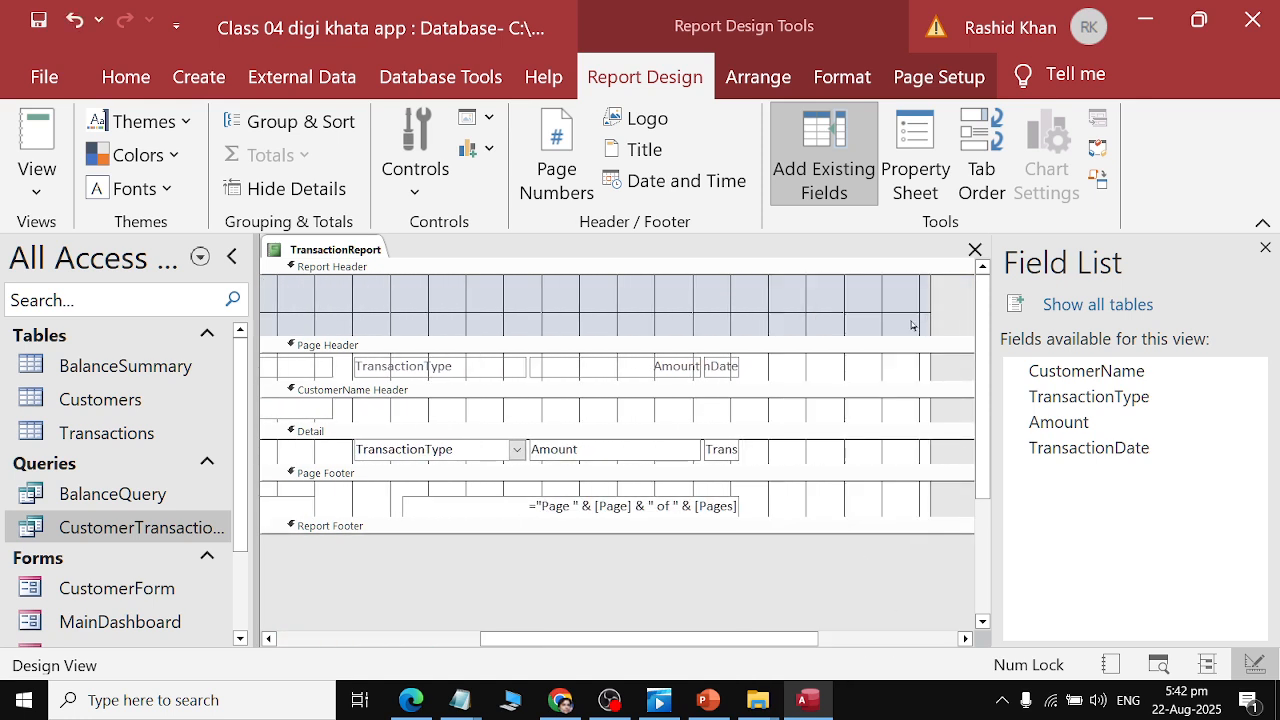
Widen the TransactionDate text box in the Detail section and its label in the Page Header.
click(724, 458)
drag(736, 449, 870, 457)
click(718, 365)
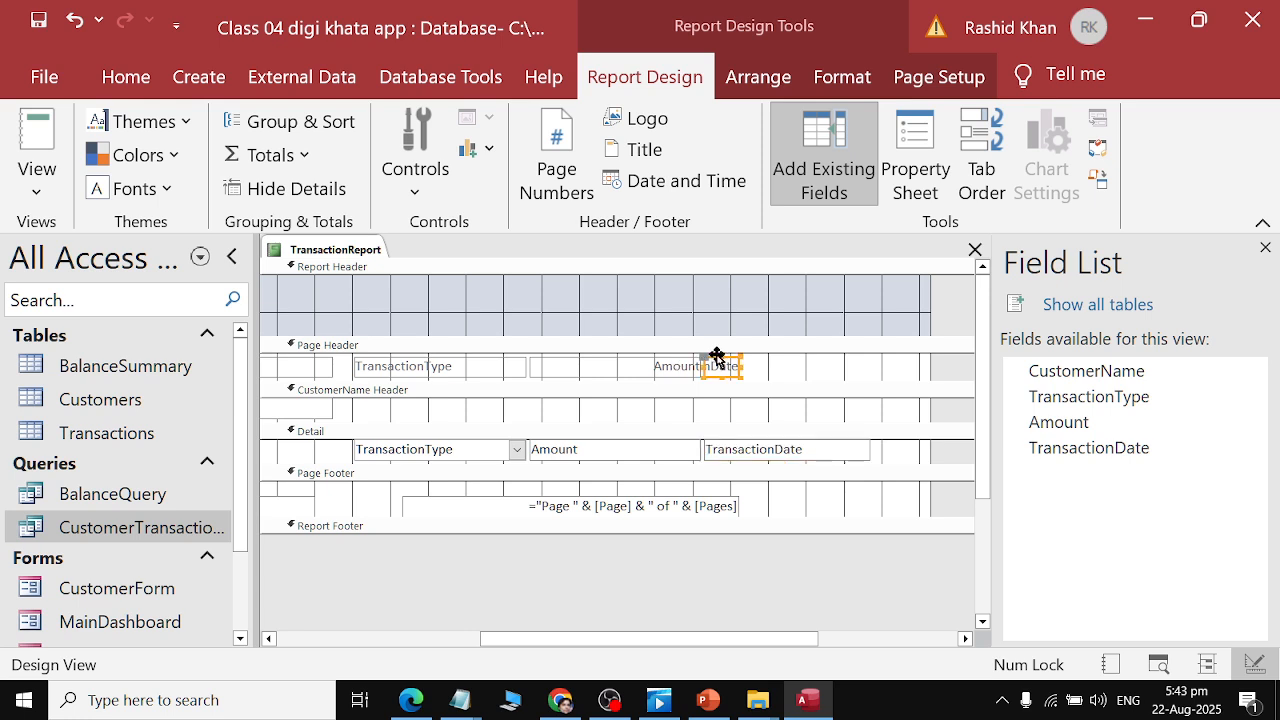
drag(738, 366, 878, 375)
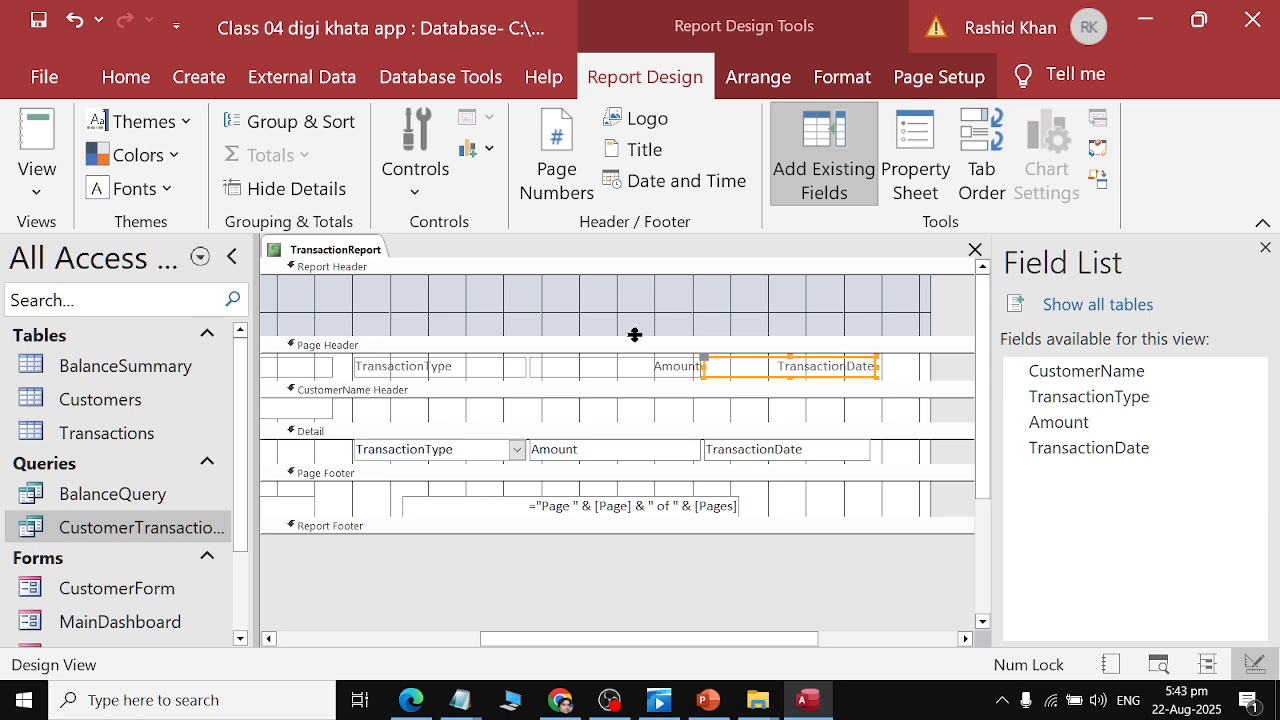
Check TransactionReport in Report View and close the report.
right_click(350, 250)
click(436, 387)
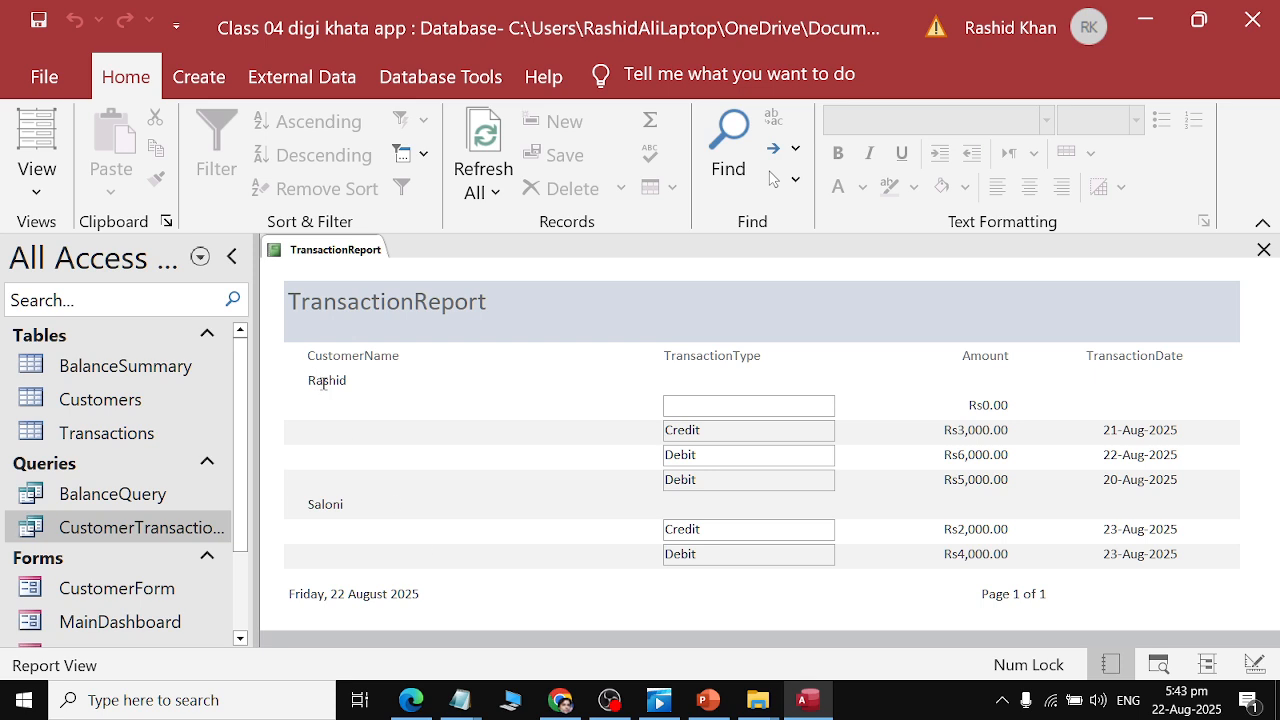
drag(323, 383, 360, 385)
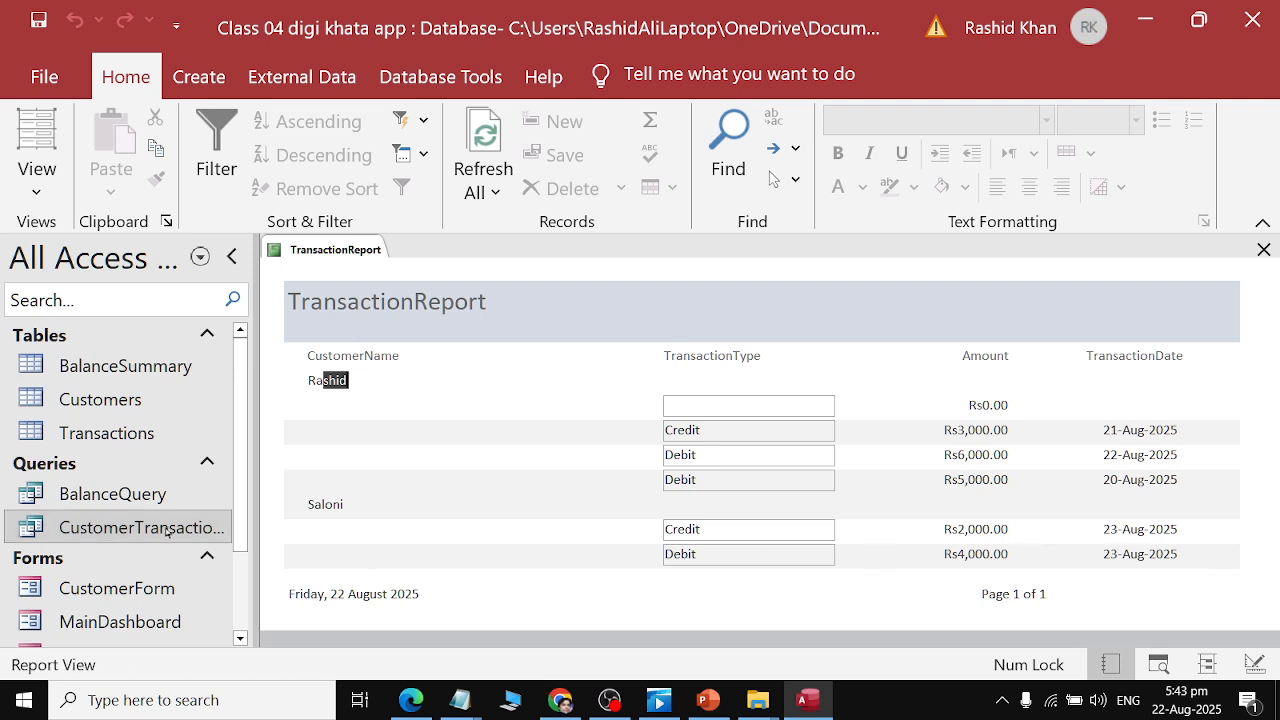
right_click(297, 250)
click(331, 291)
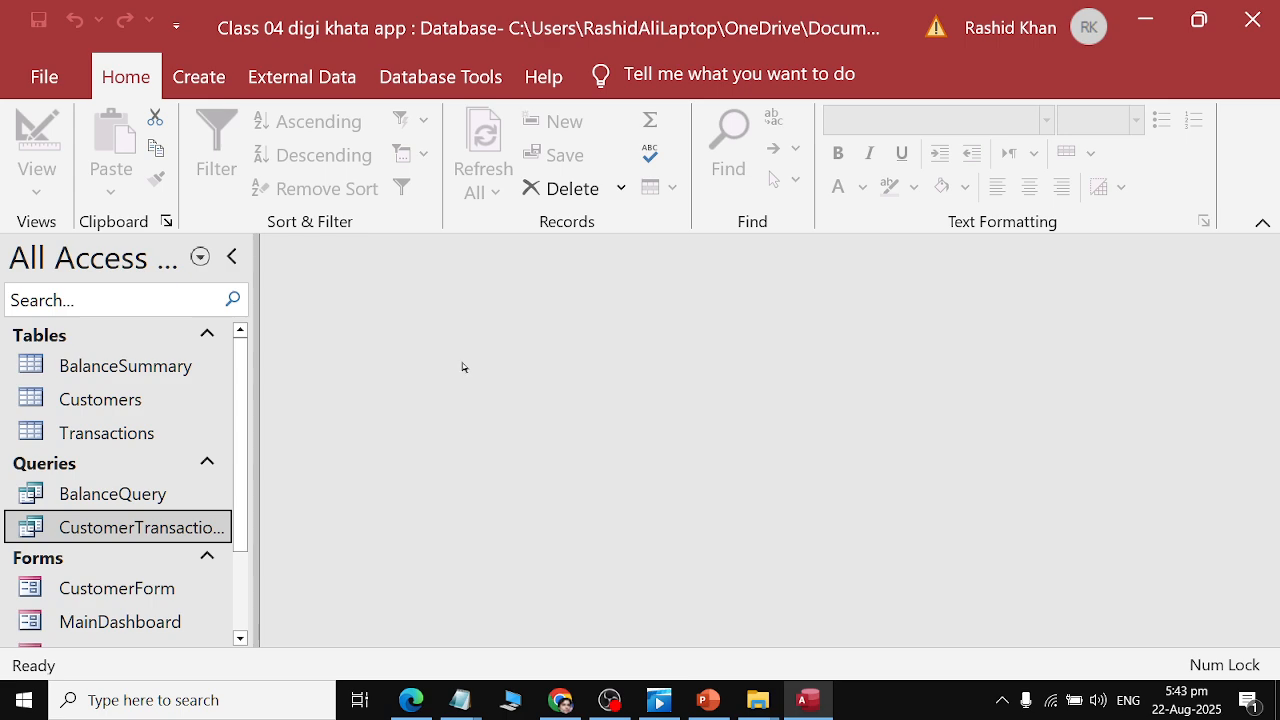
Review the Create Reports and Add Navigation instructions in the assignment PDF.
key(alt+Tab)
scroll(640, 430, down, 2)
scroll(640, 430, down, 2)
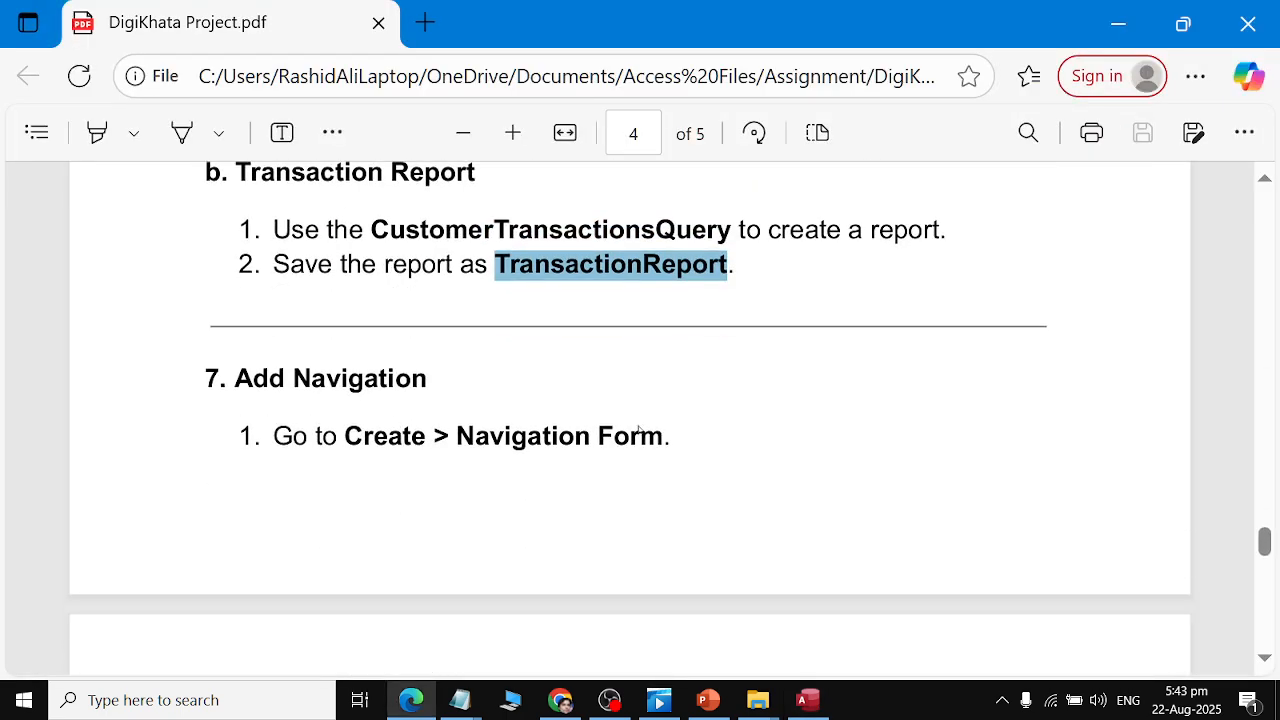
scroll(640, 430, up, 2)
scroll(640, 430, down, 5)
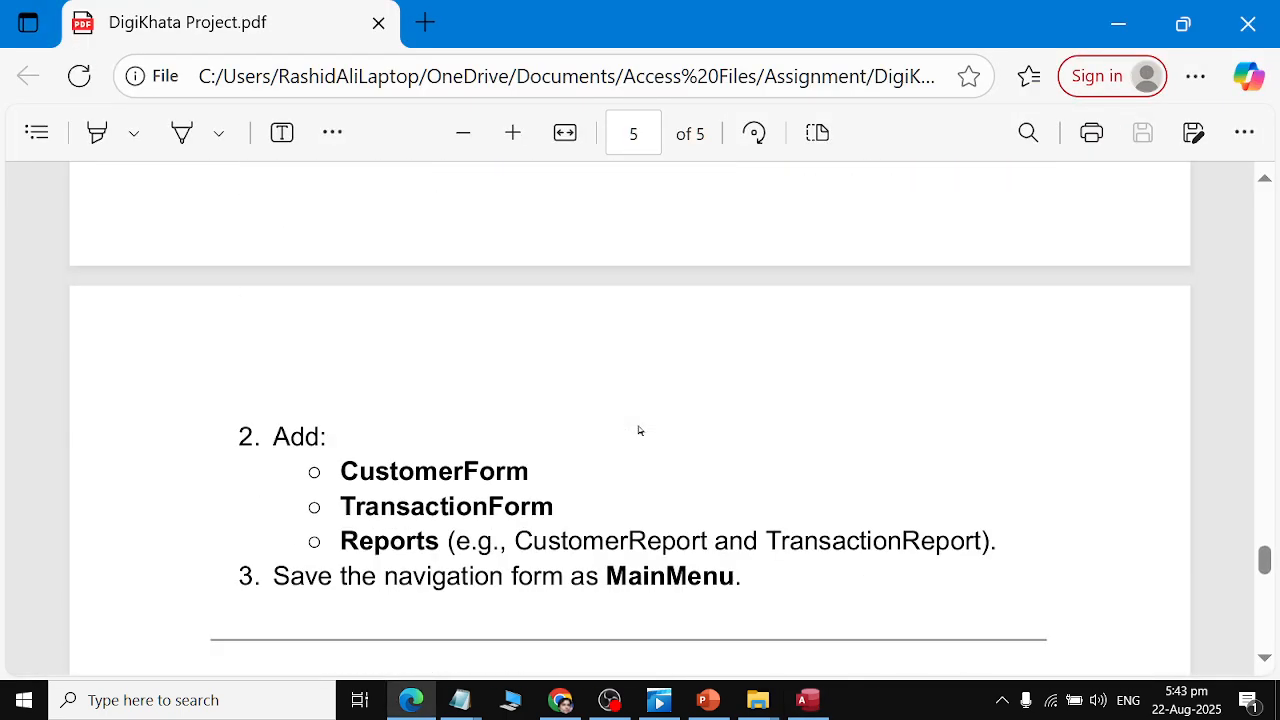
scroll(640, 430, down, 2)
scroll(640, 430, up, 5)
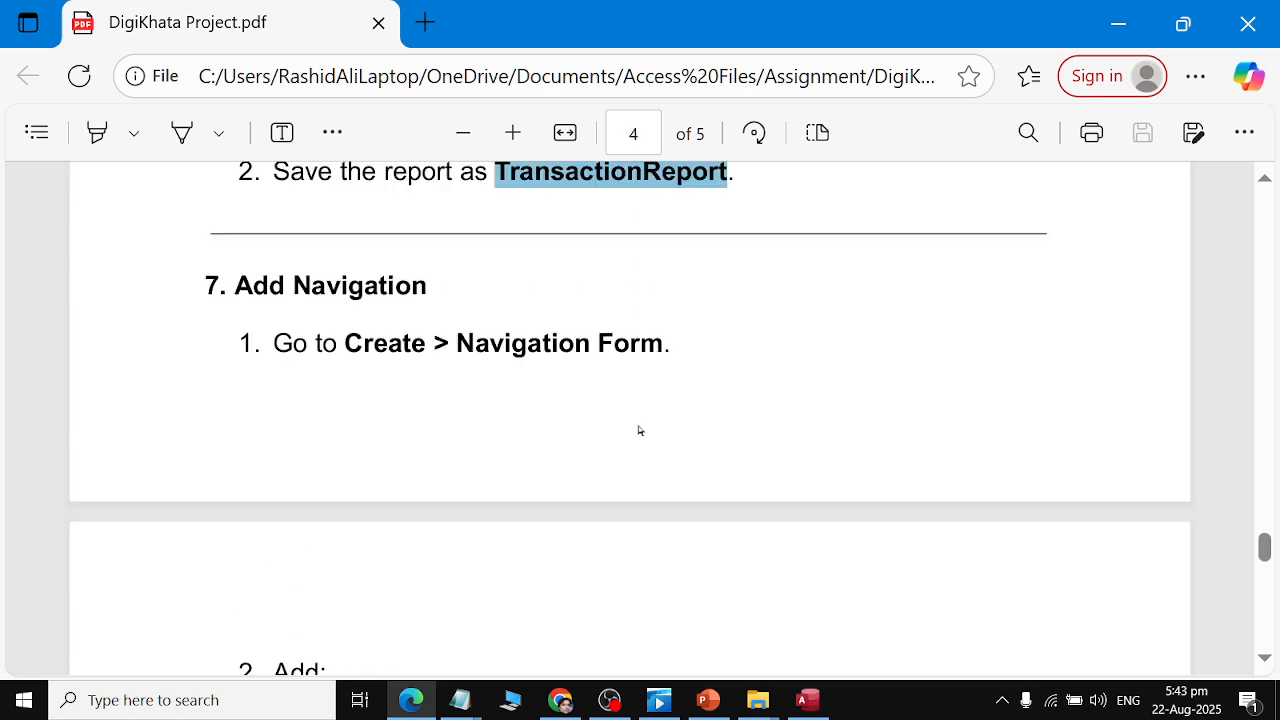
scroll(723, 419, down, 2)
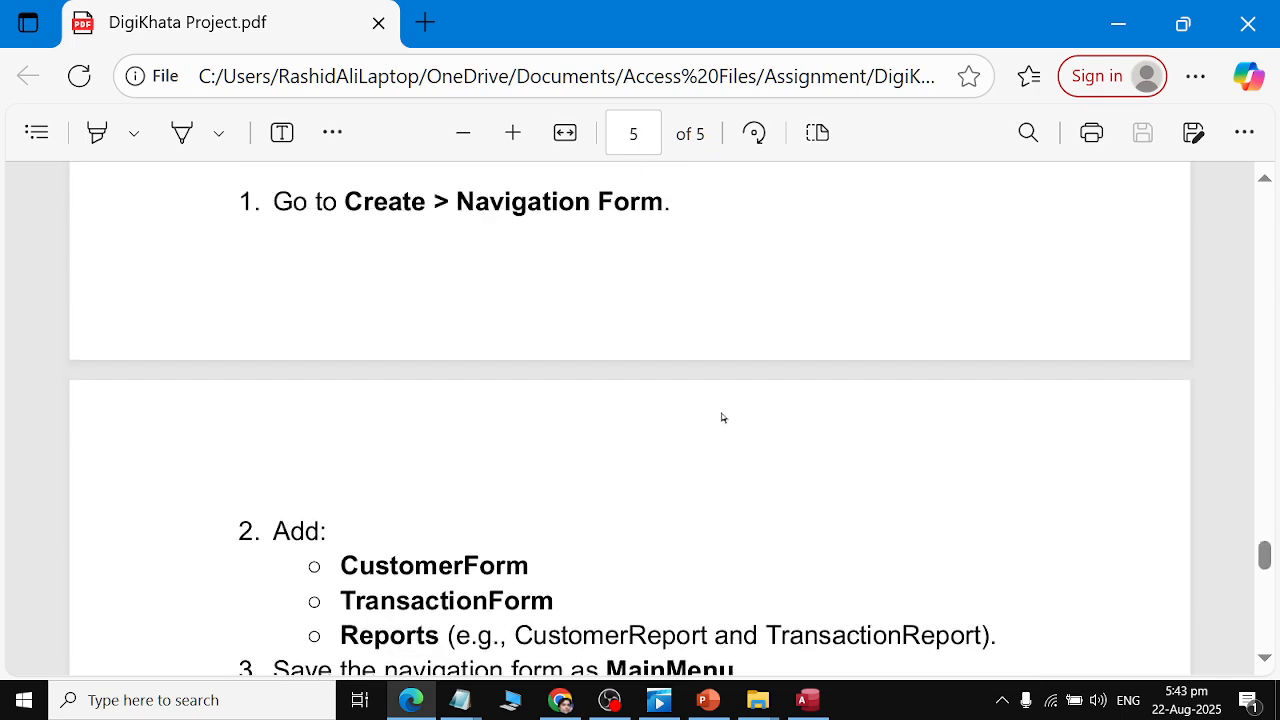
scroll(723, 419, up, 2)
scroll(723, 419, down, 3)
scroll(723, 418, down, 6)
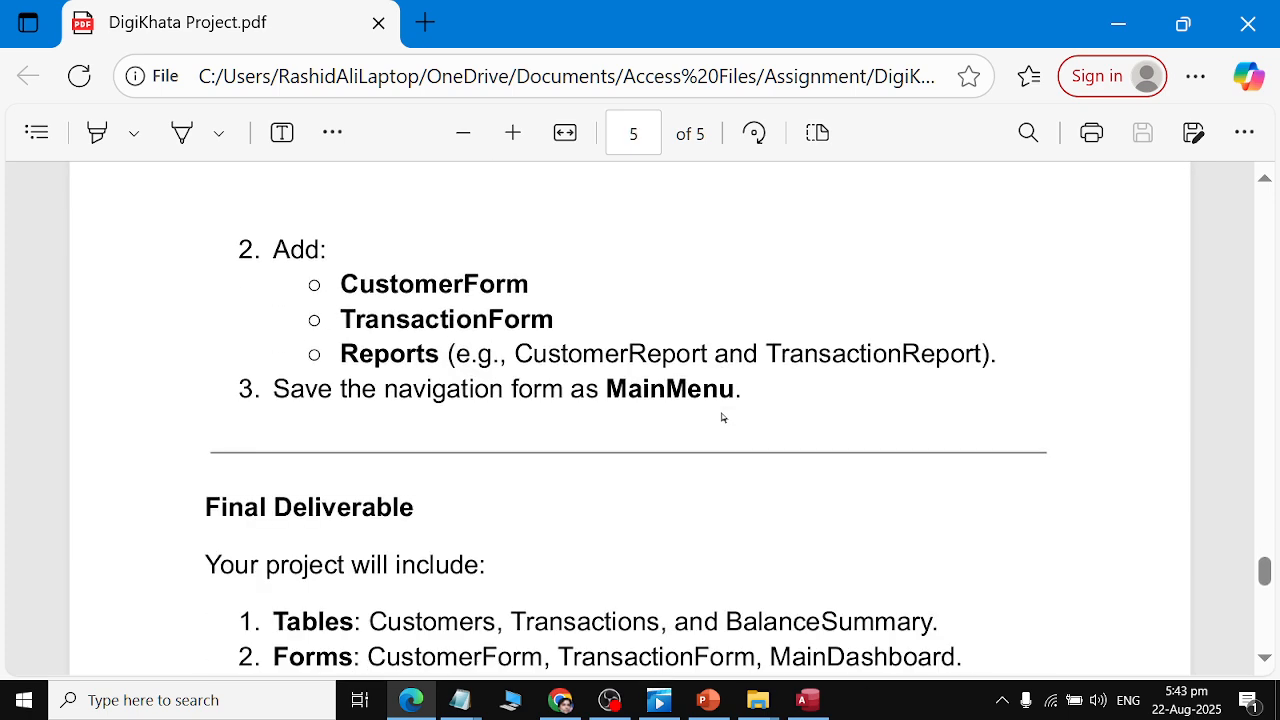
scroll(723, 418, up, 10)
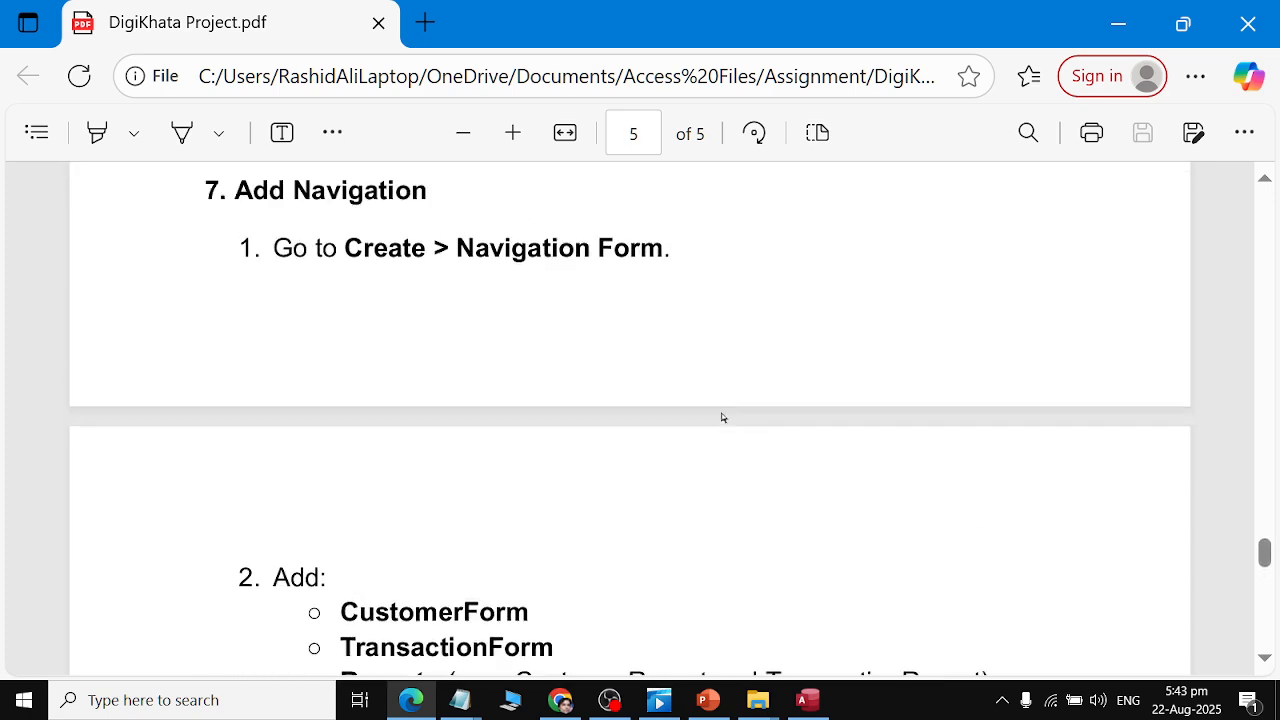
scroll(723, 418, up, 2)
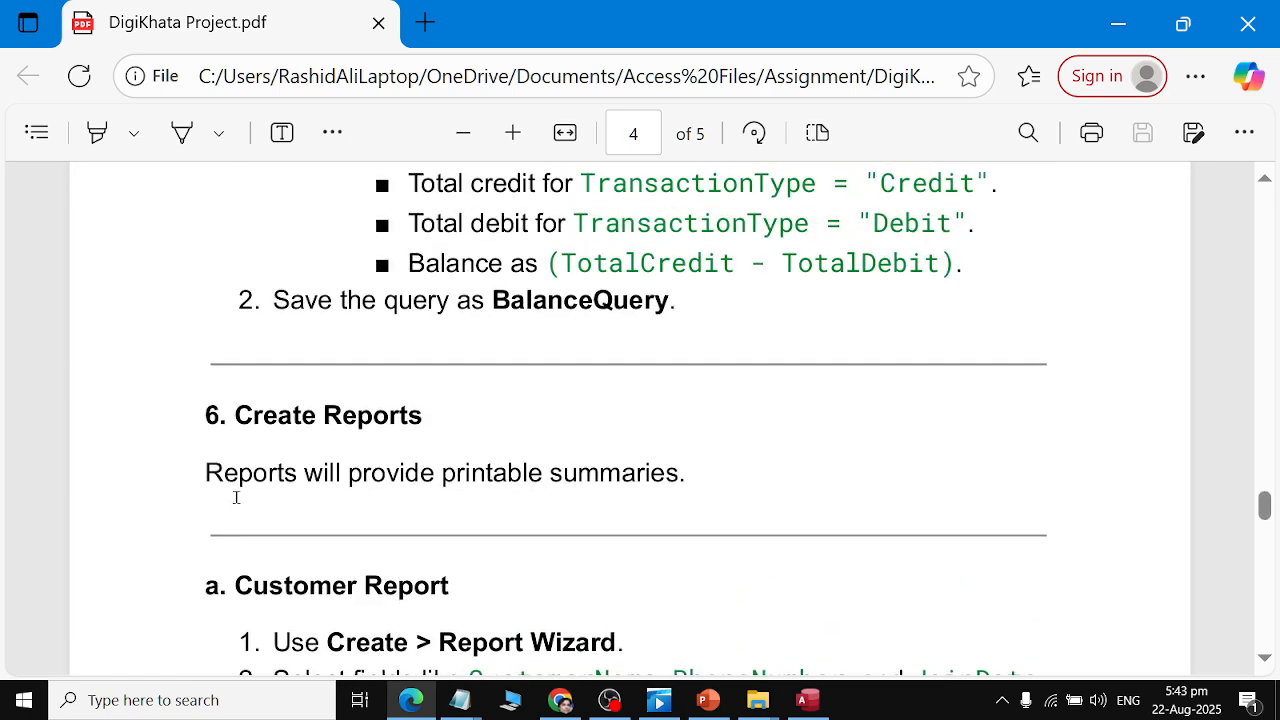
drag(212, 478, 733, 467)
Start the Report Wizard on BalanceQuery and add all of its fields.
key(alt+Tab)
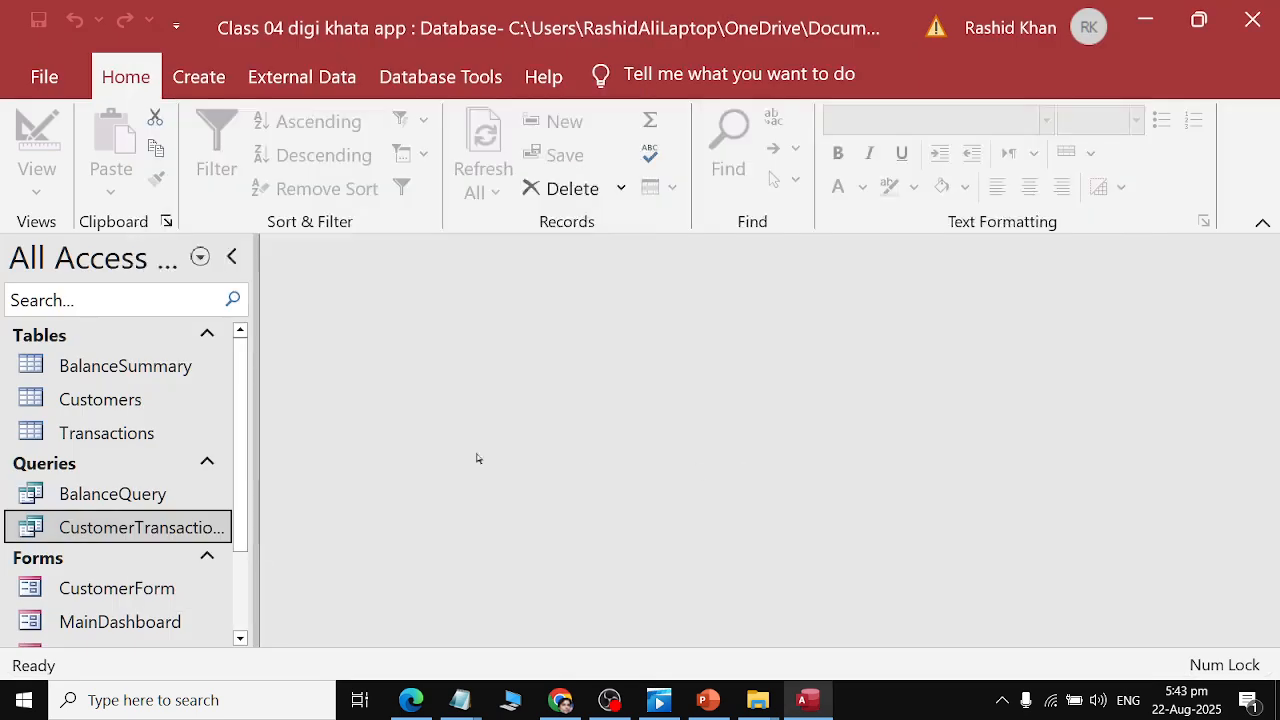
click(113, 494)
click(199, 77)
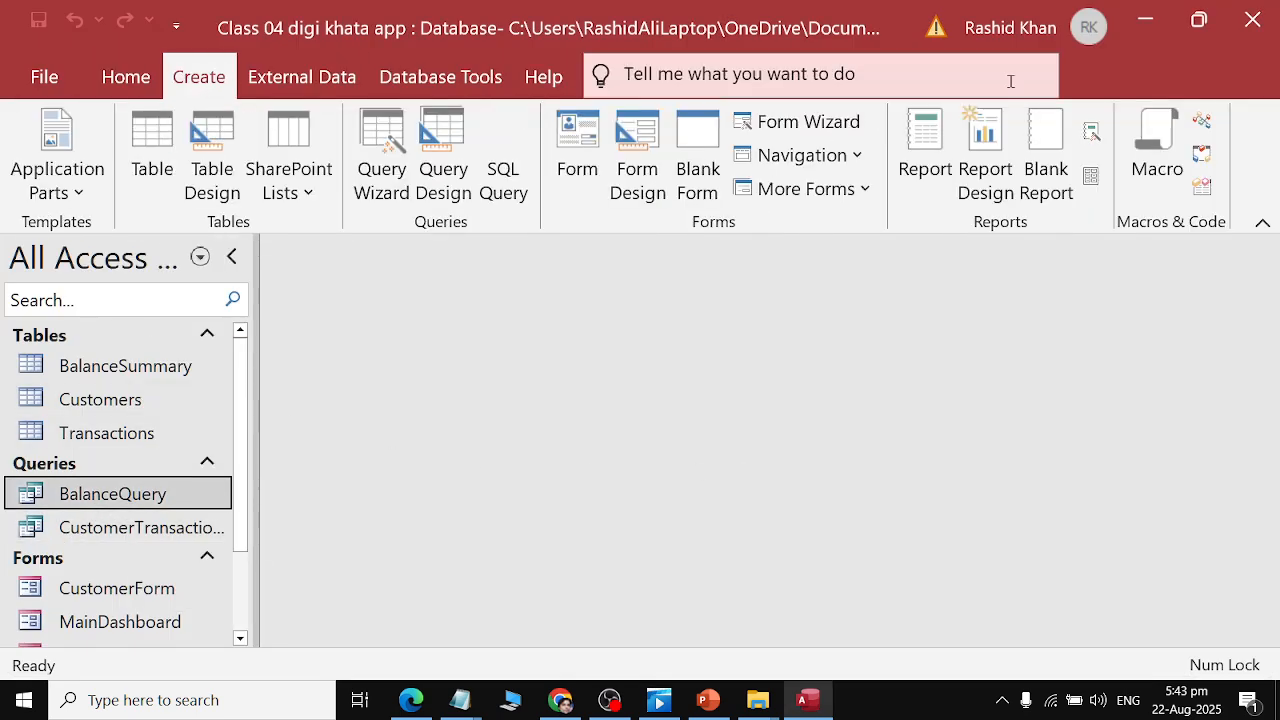
click(1091, 131)
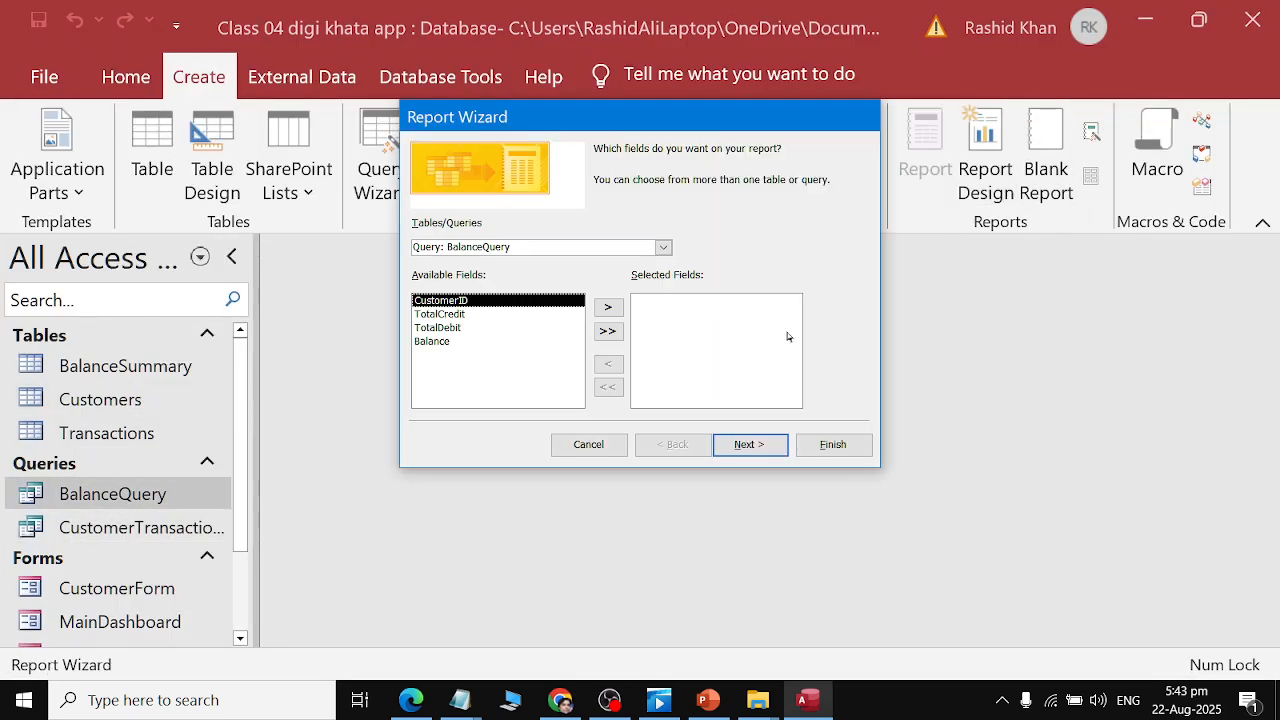
click(607, 331)
click(756, 446)
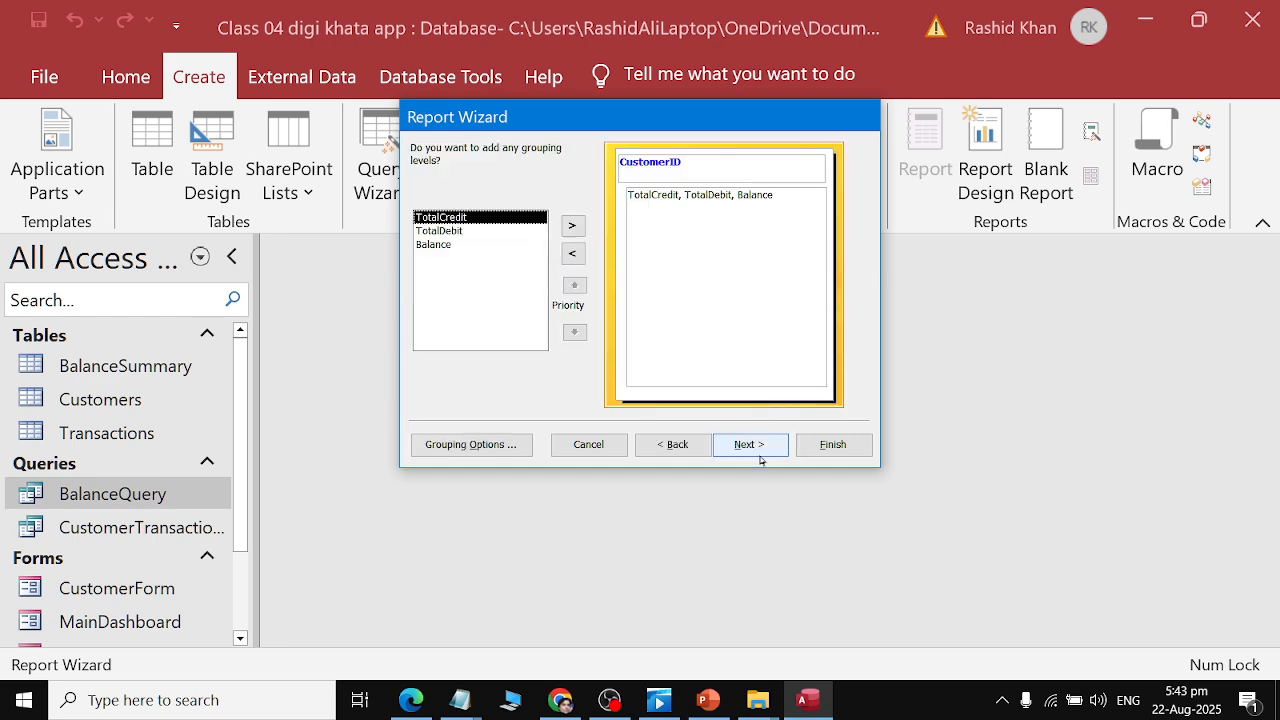
Accept the default grouping and sorting, and choose Stepped layout with Landscape orientation.
click(760, 450)
click(772, 452)
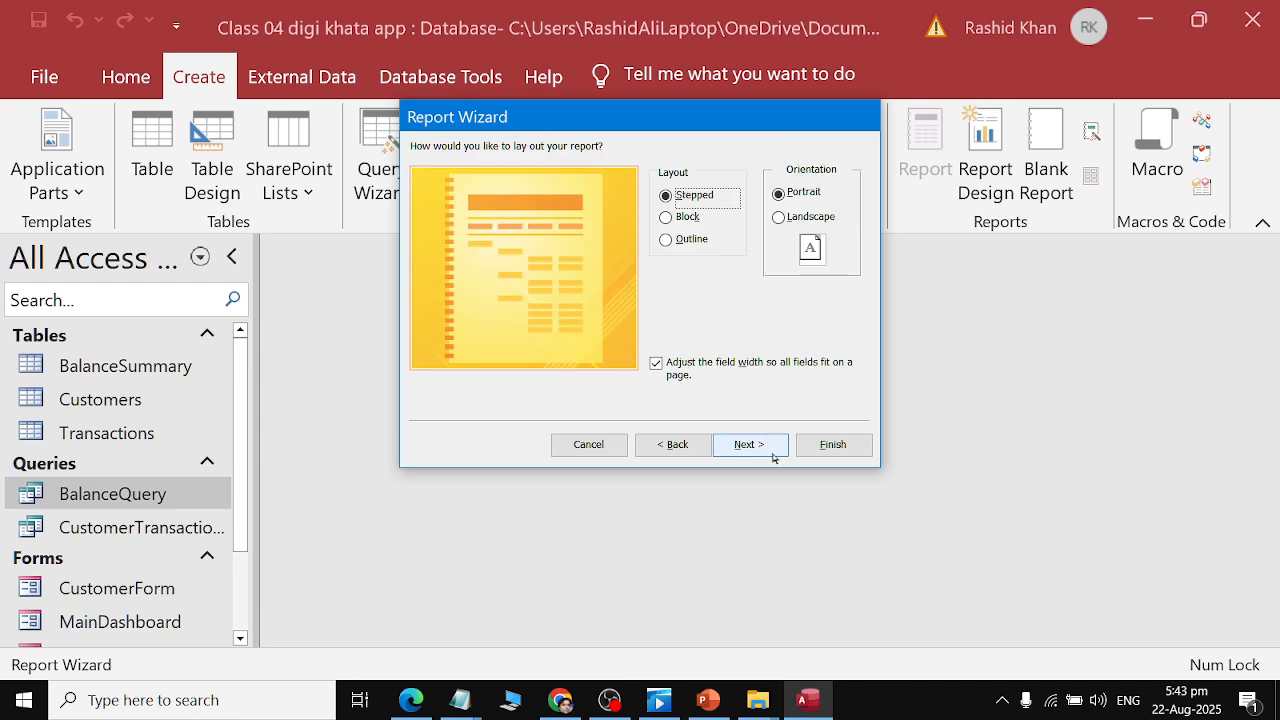
click(805, 216)
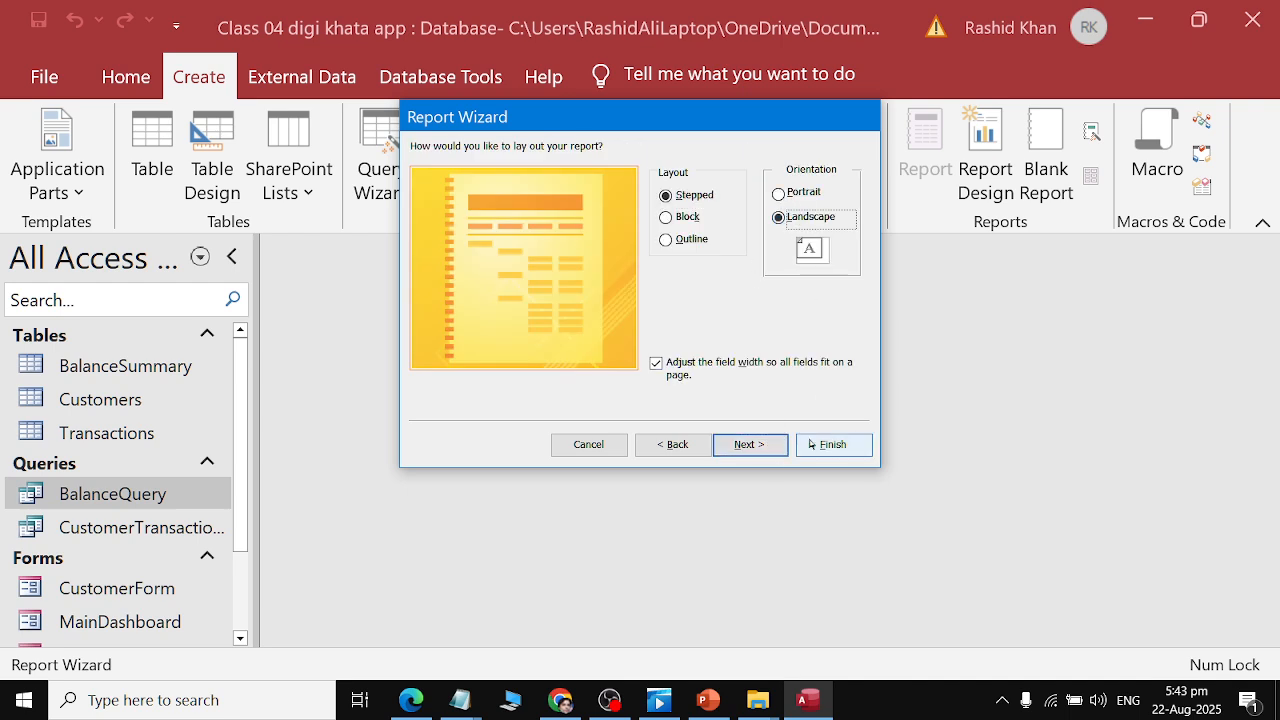
click(768, 440)
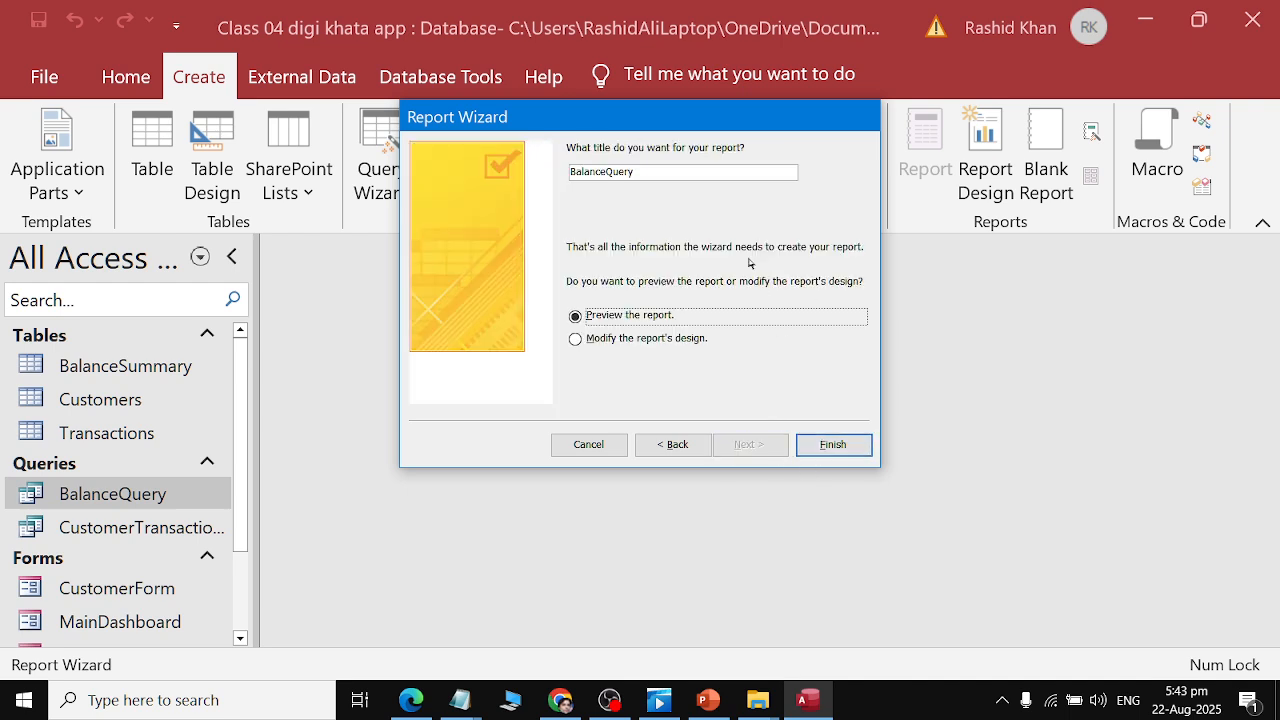
Check the assignment PDF, then title the report BalanceReport and finish the wizard with a preview.
key(alt+Tab)
click(274, 414)
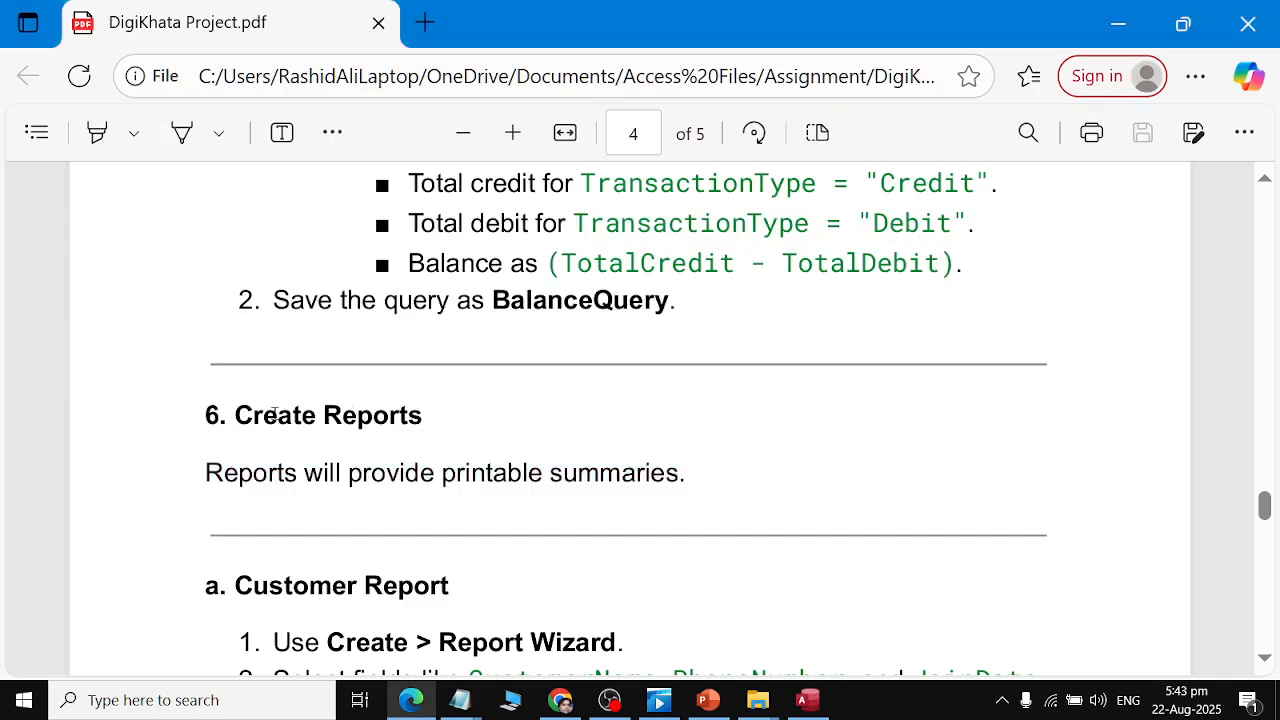
key(alt+Tab)
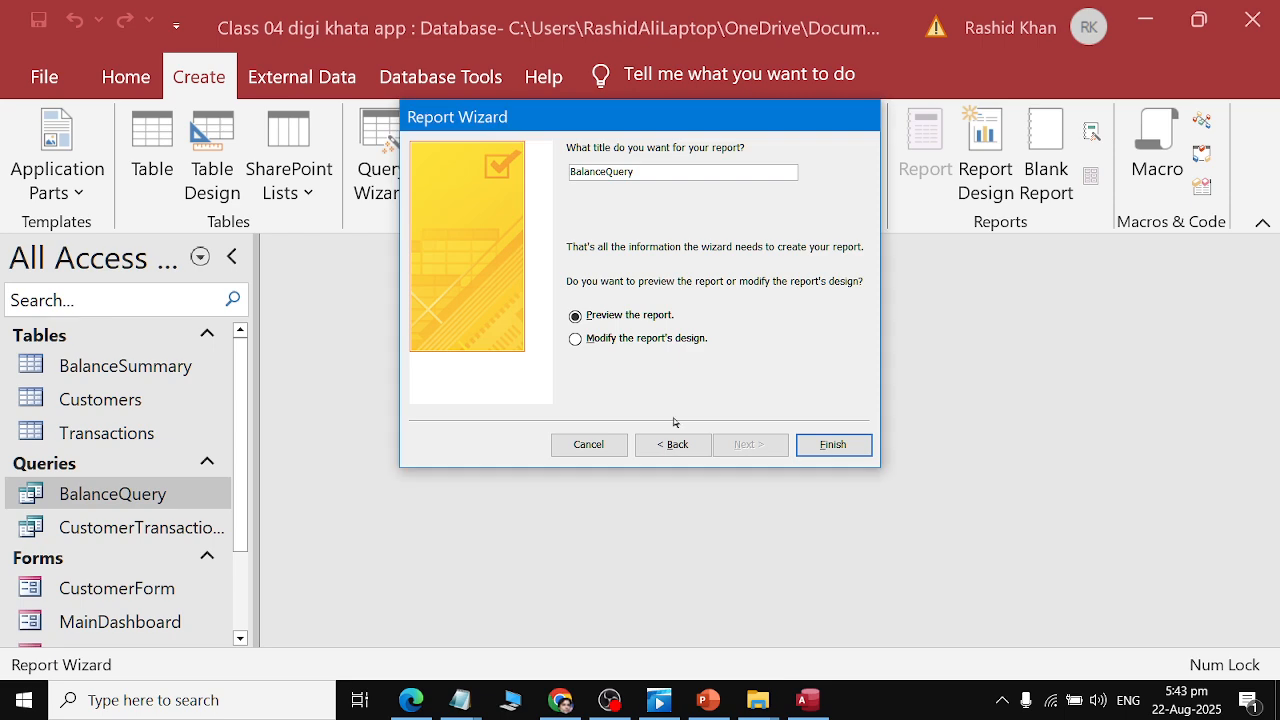
click(651, 175)
key(BackSpace)
key(BackSpace)
key(BackSpace)
key(BackSpace)
key(BackSpace)
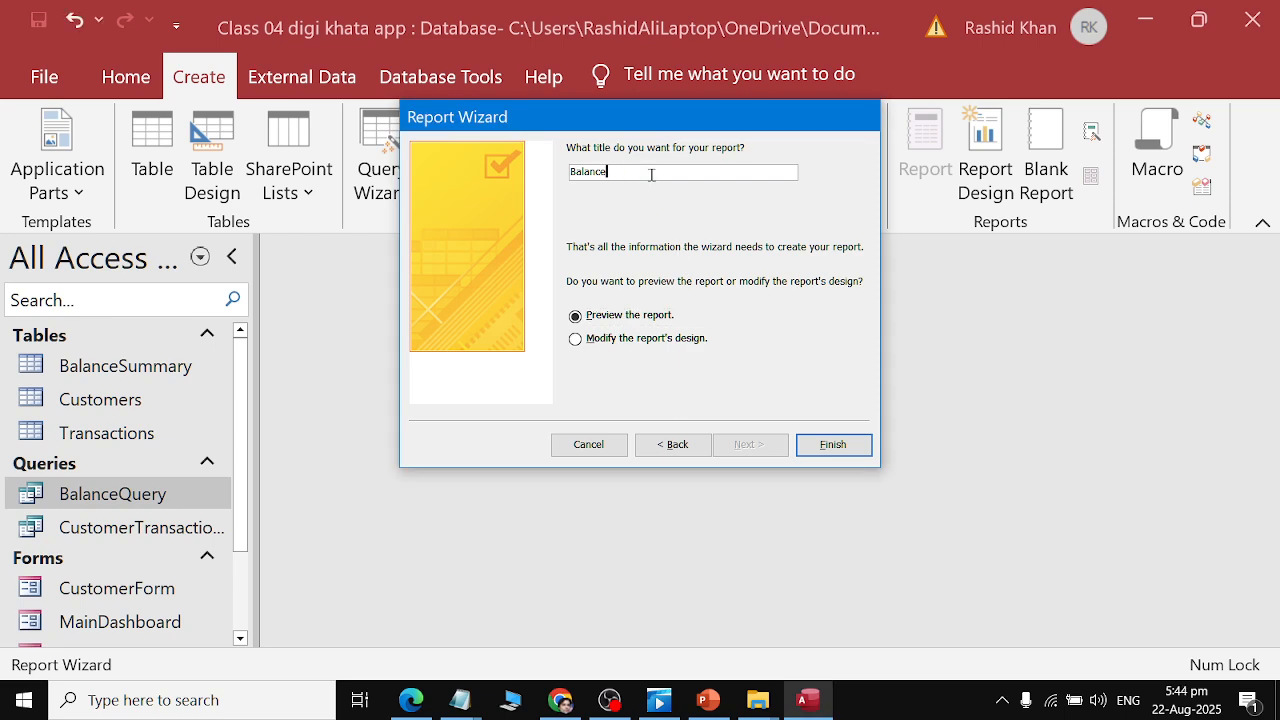
text(Report)
key(Return)
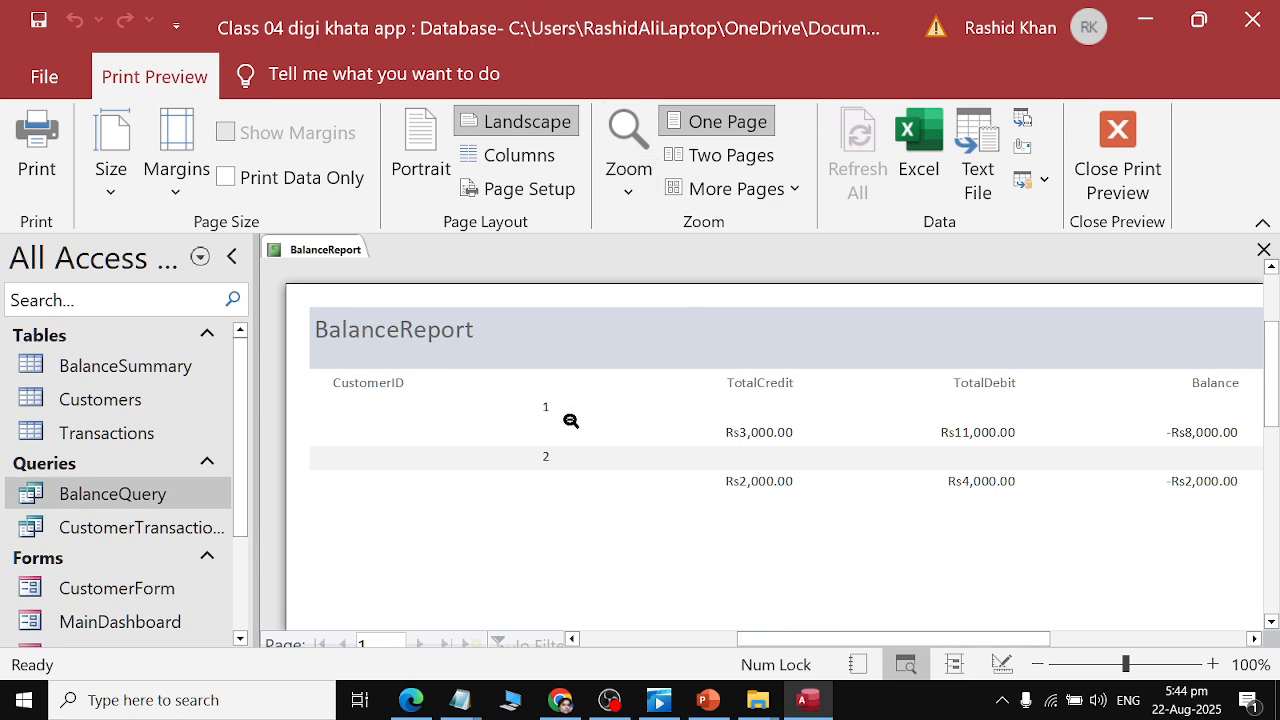
Review the BalanceReport print preview at full page and close-up zoom.
click(815, 626)
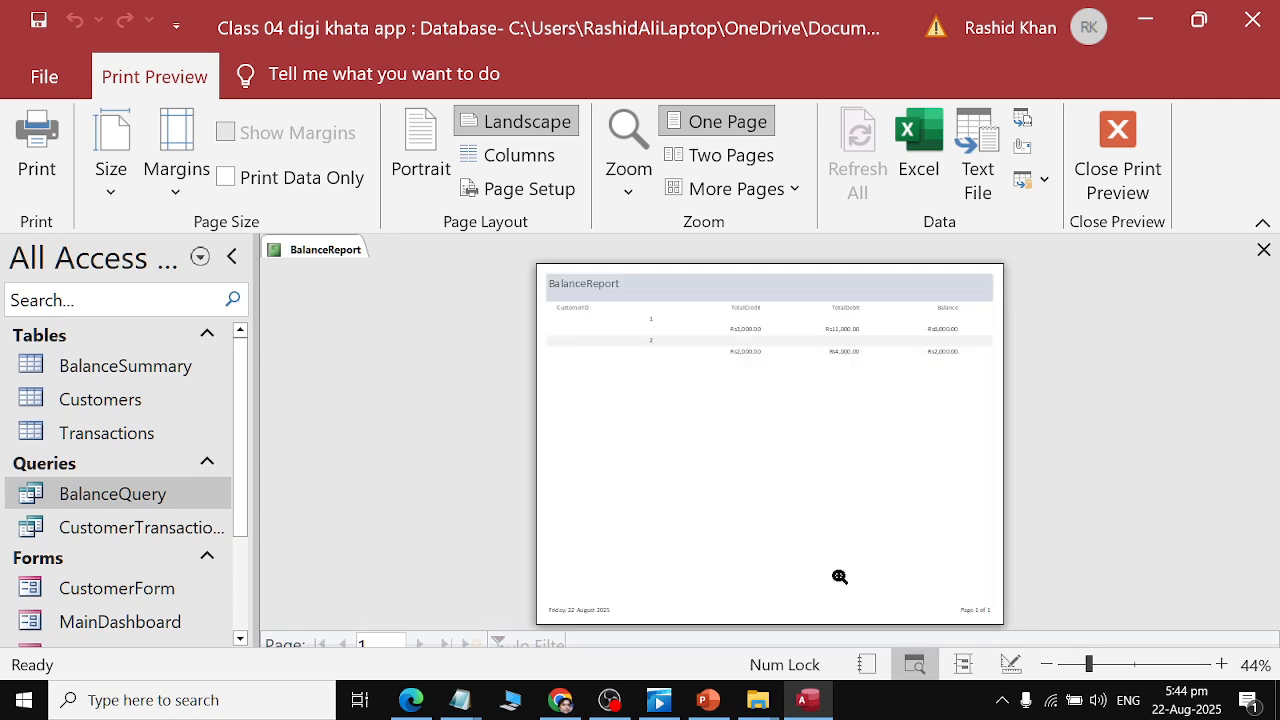
click(984, 324)
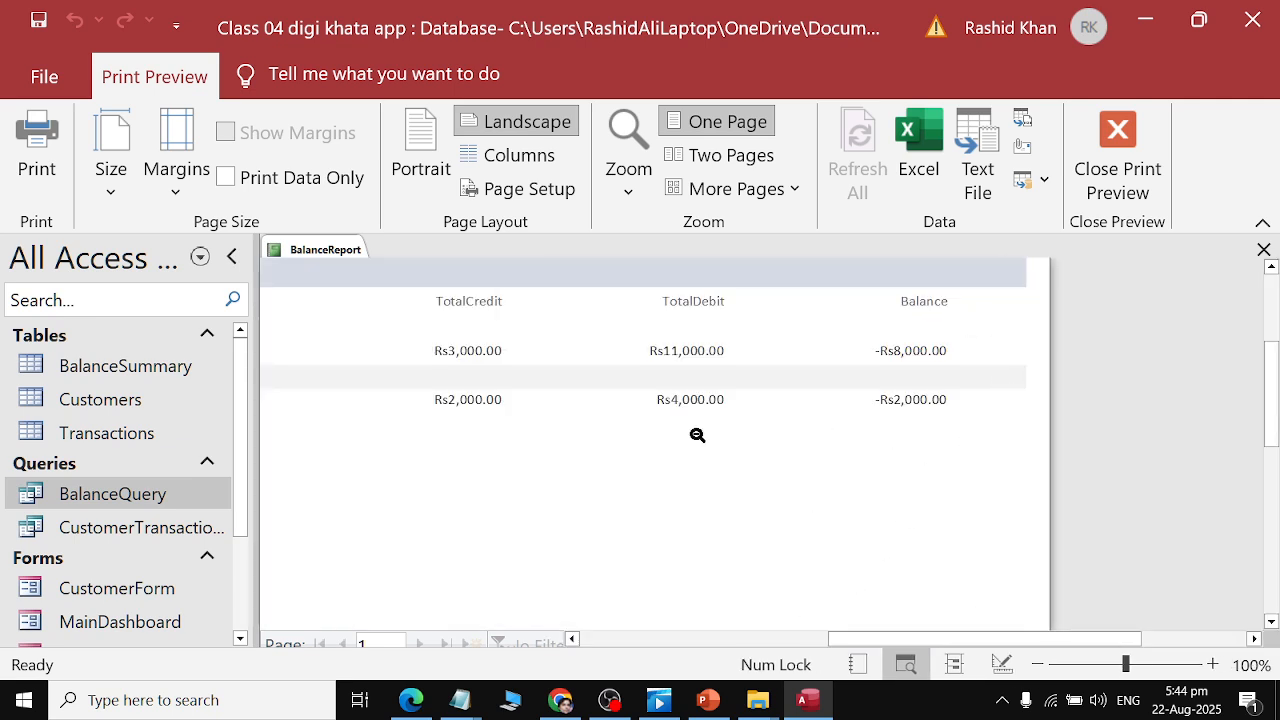
scroll(694, 434, up, 1)
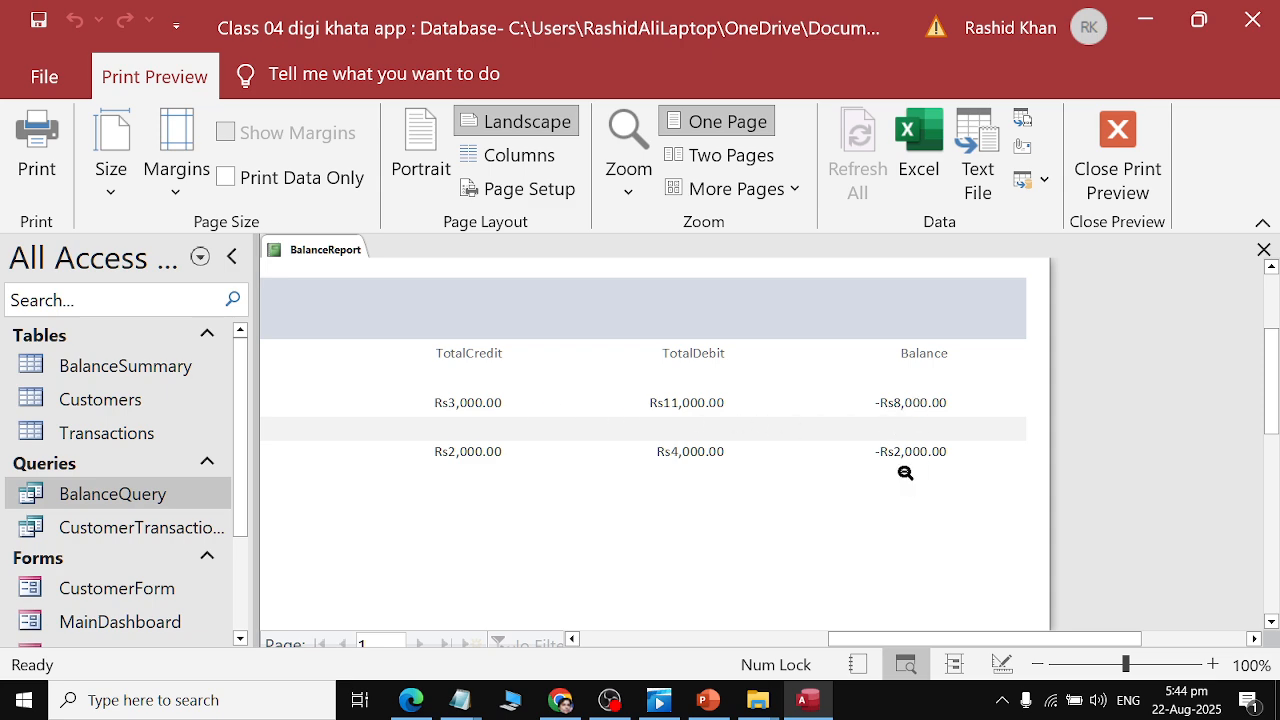
drag(889, 640, 733, 640)
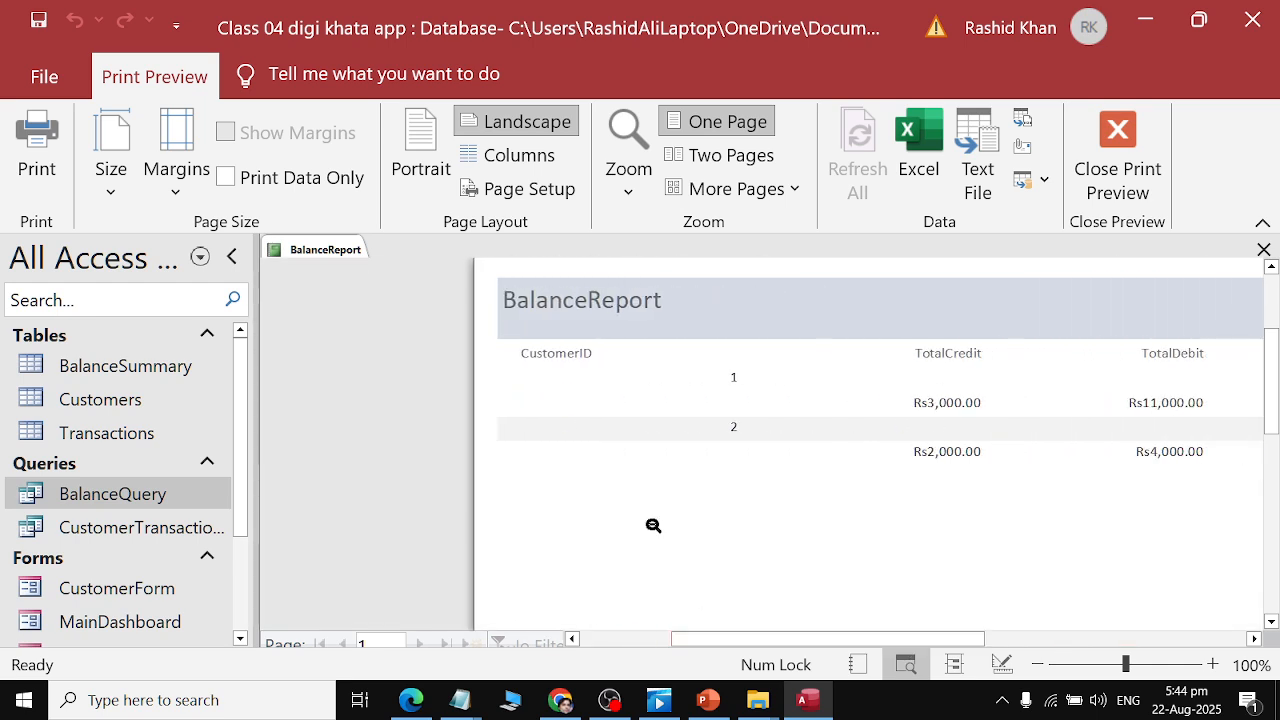
In Design View, add CustomerName from the related Customers table to the Detail section, accepting the record source change.
right_click(325, 247)
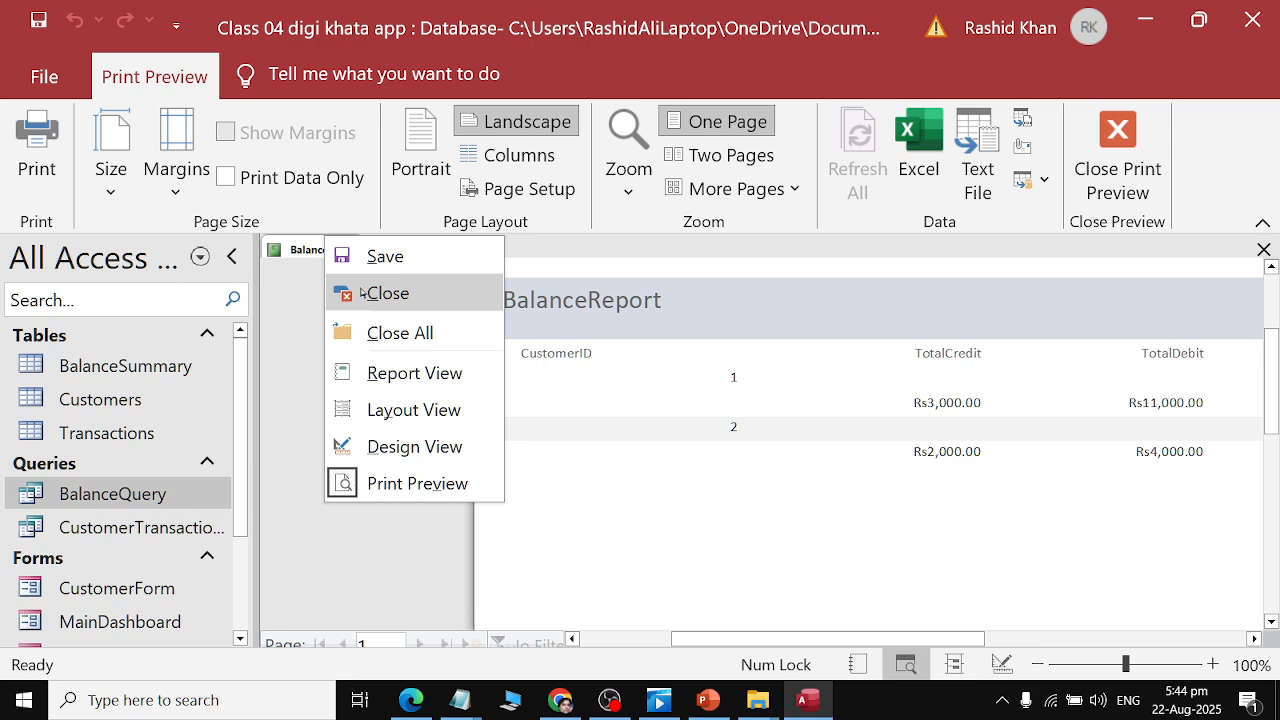
click(380, 447)
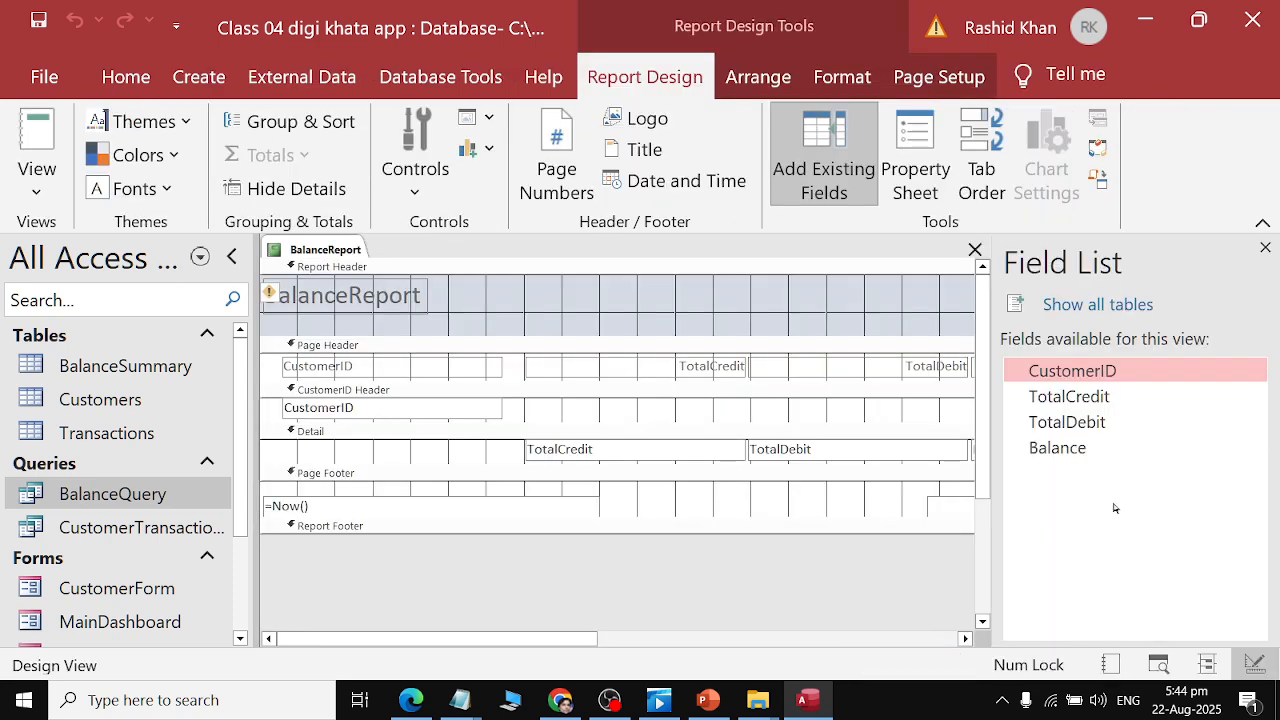
click(1100, 304)
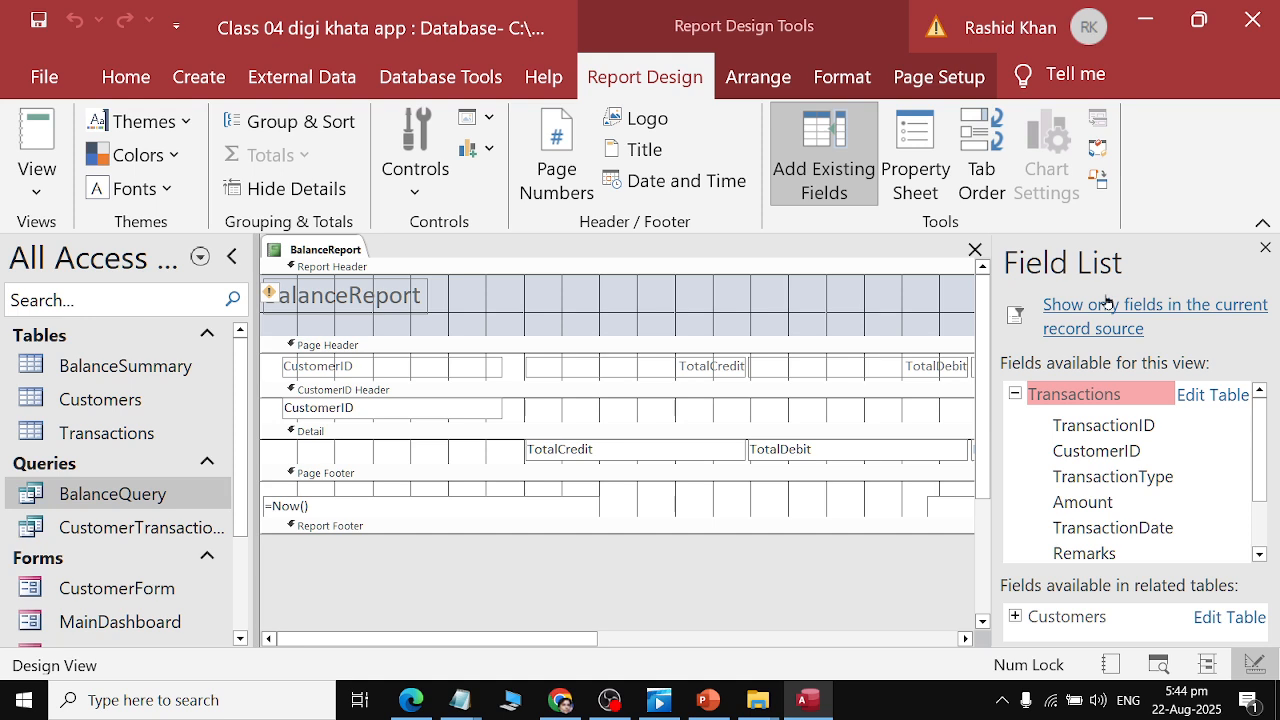
click(1017, 395)
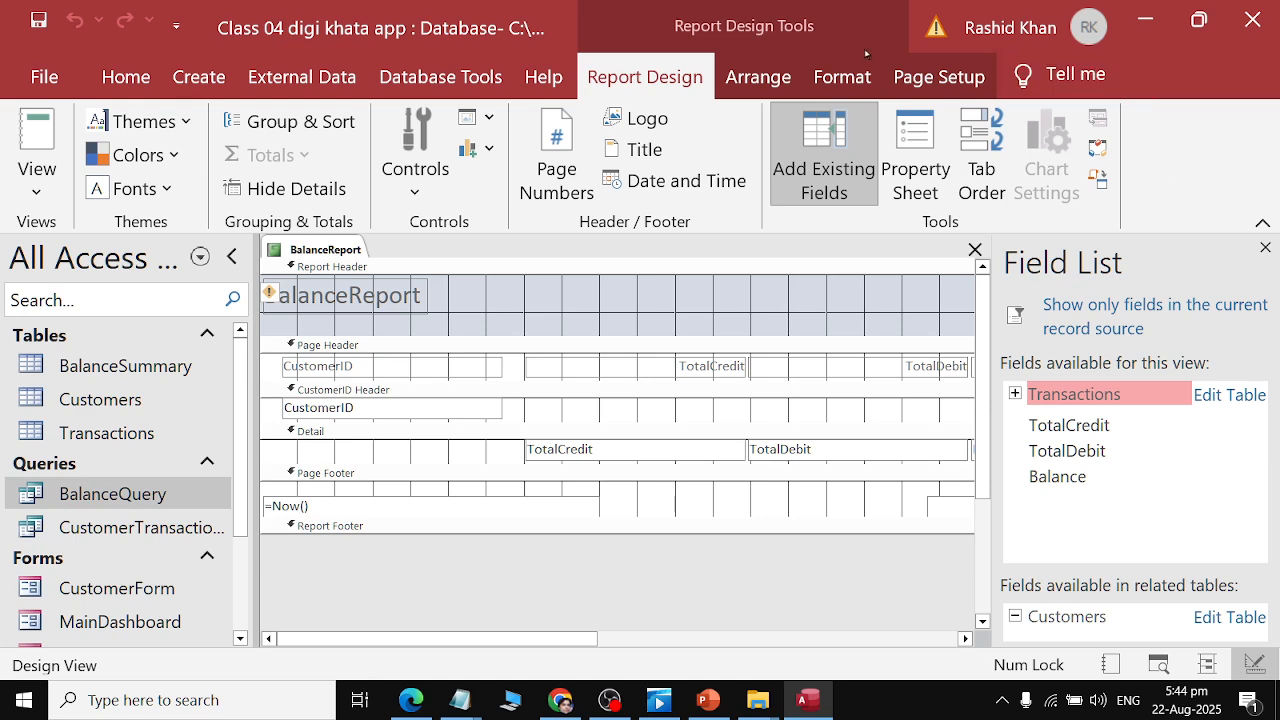
double_click(674, 70)
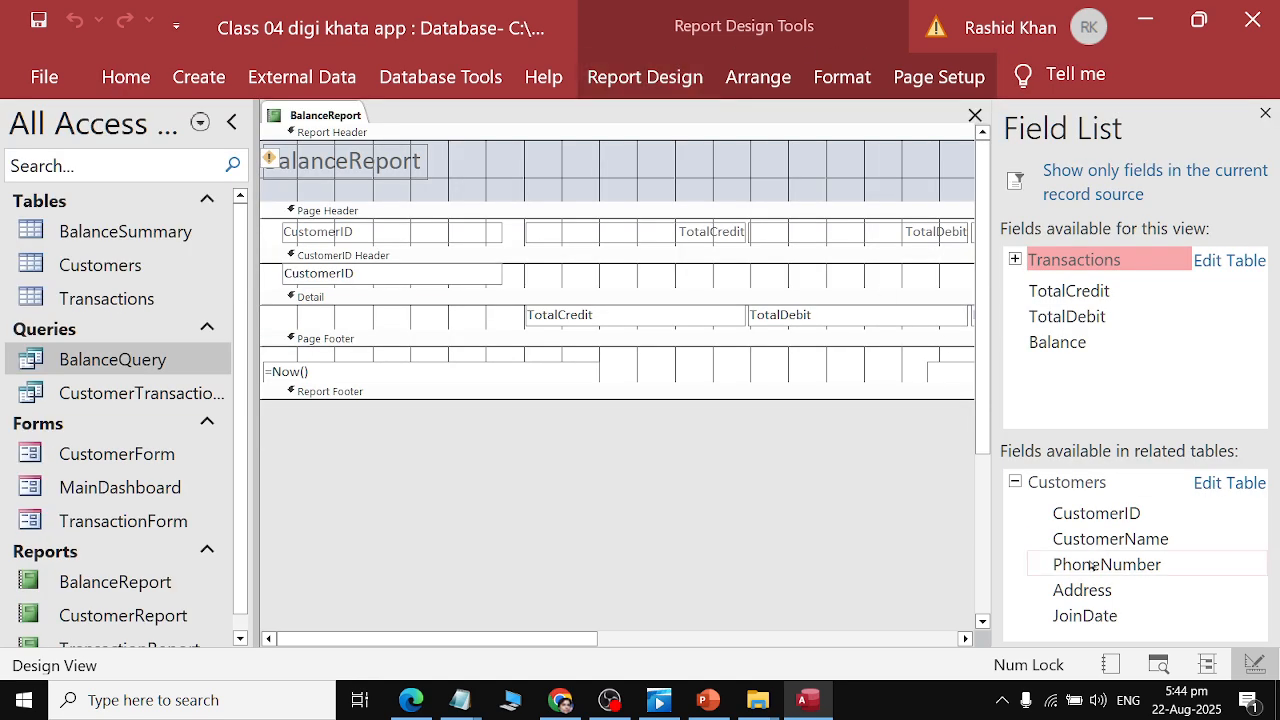
drag(1103, 541, 396, 320)
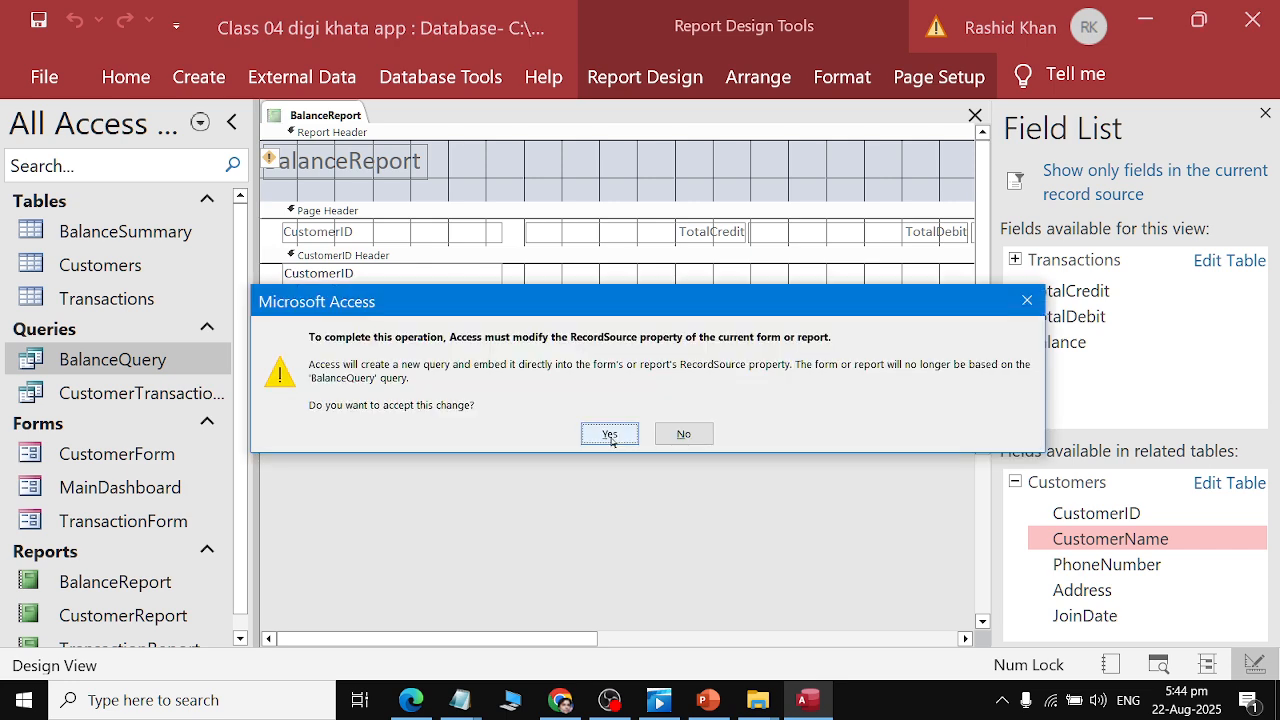
click(610, 436)
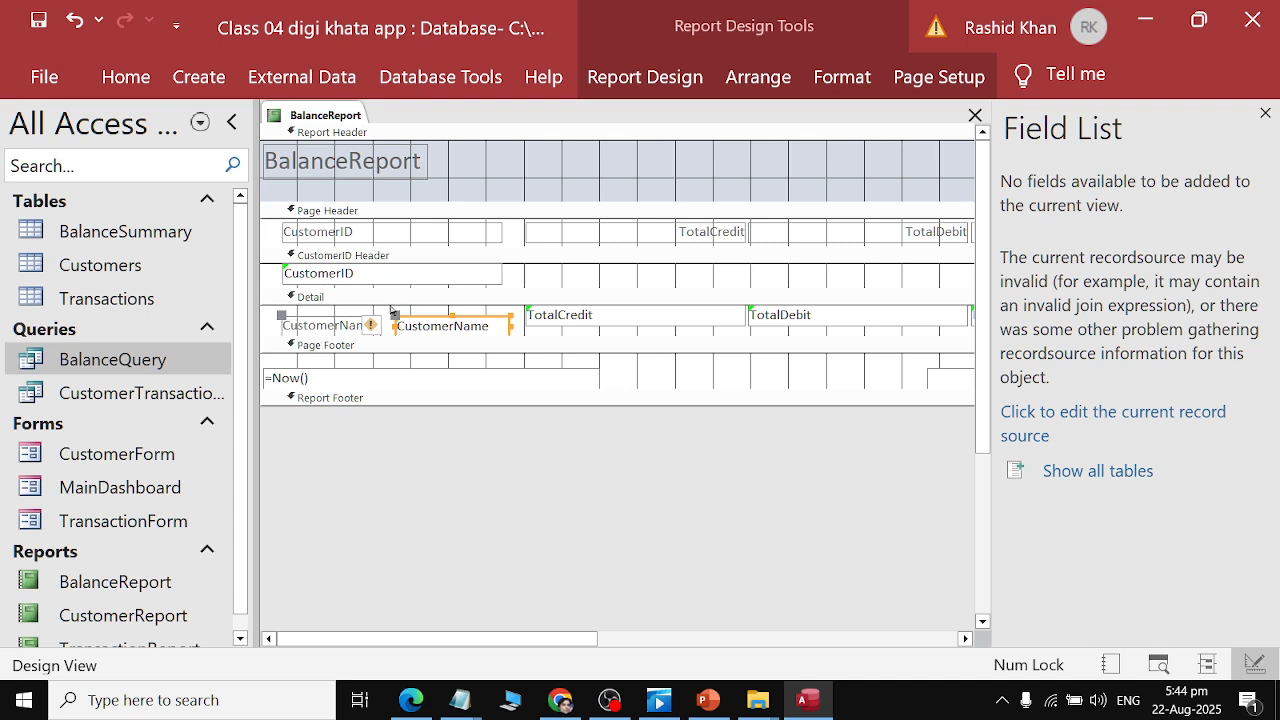
Narrow the CustomerID label and CustomerID text box in the header sections.
click(386, 309)
click(446, 281)
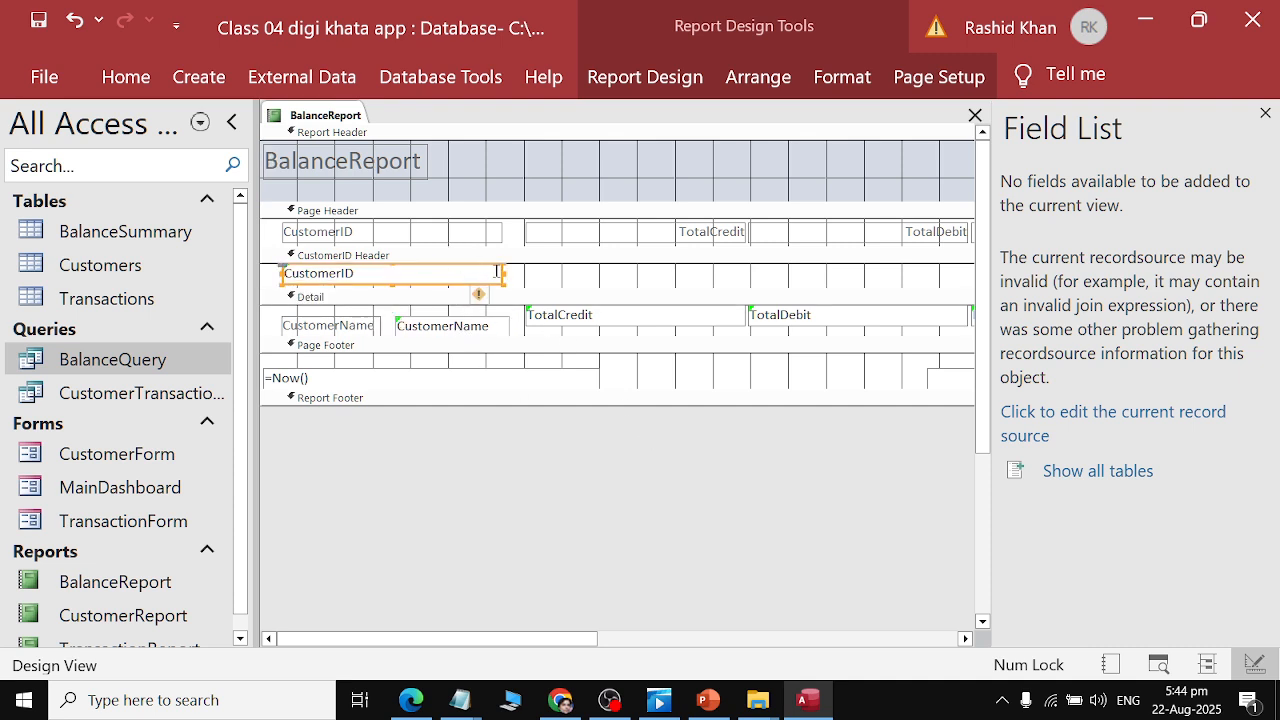
drag(503, 273, 378, 274)
click(480, 233)
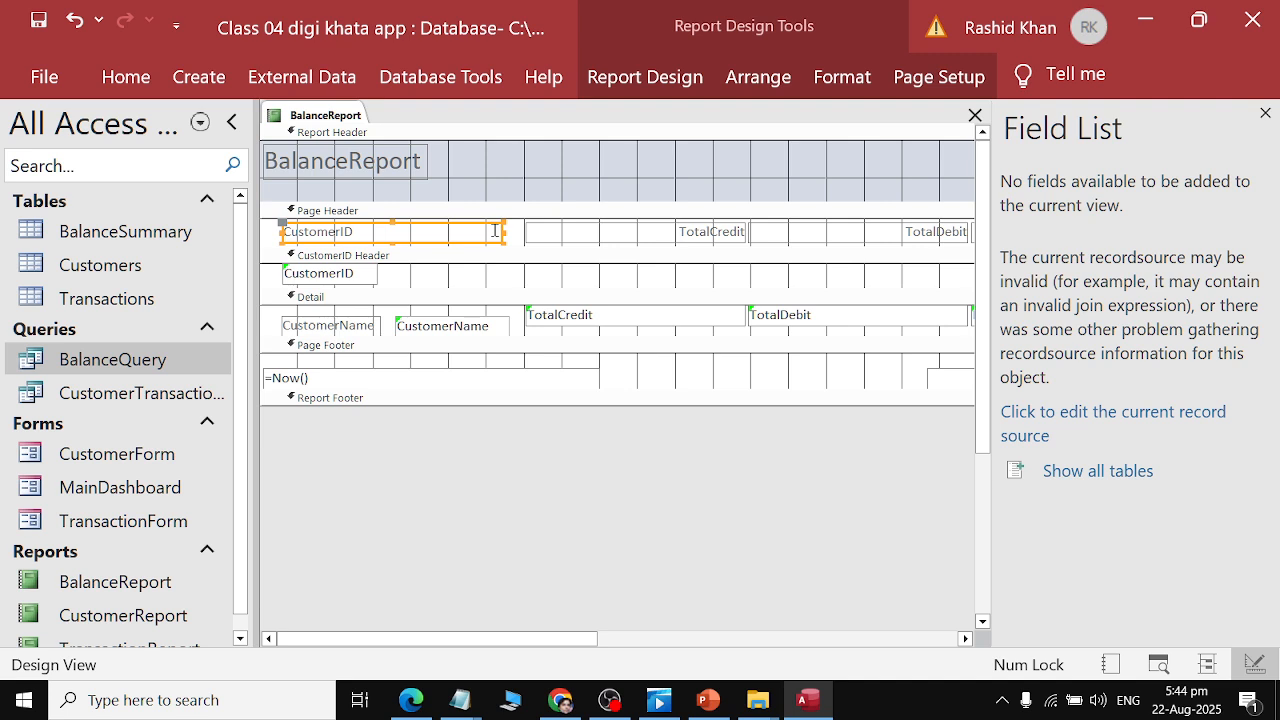
click(467, 238)
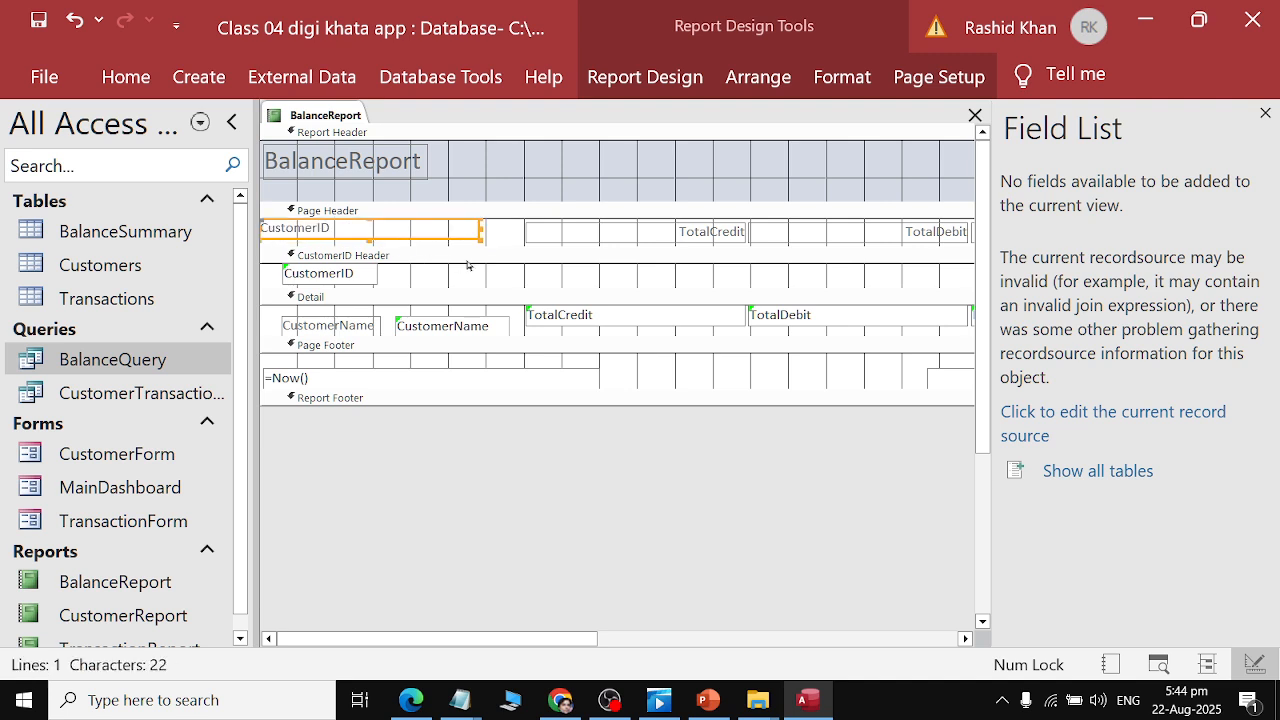
key(ctrl+z)
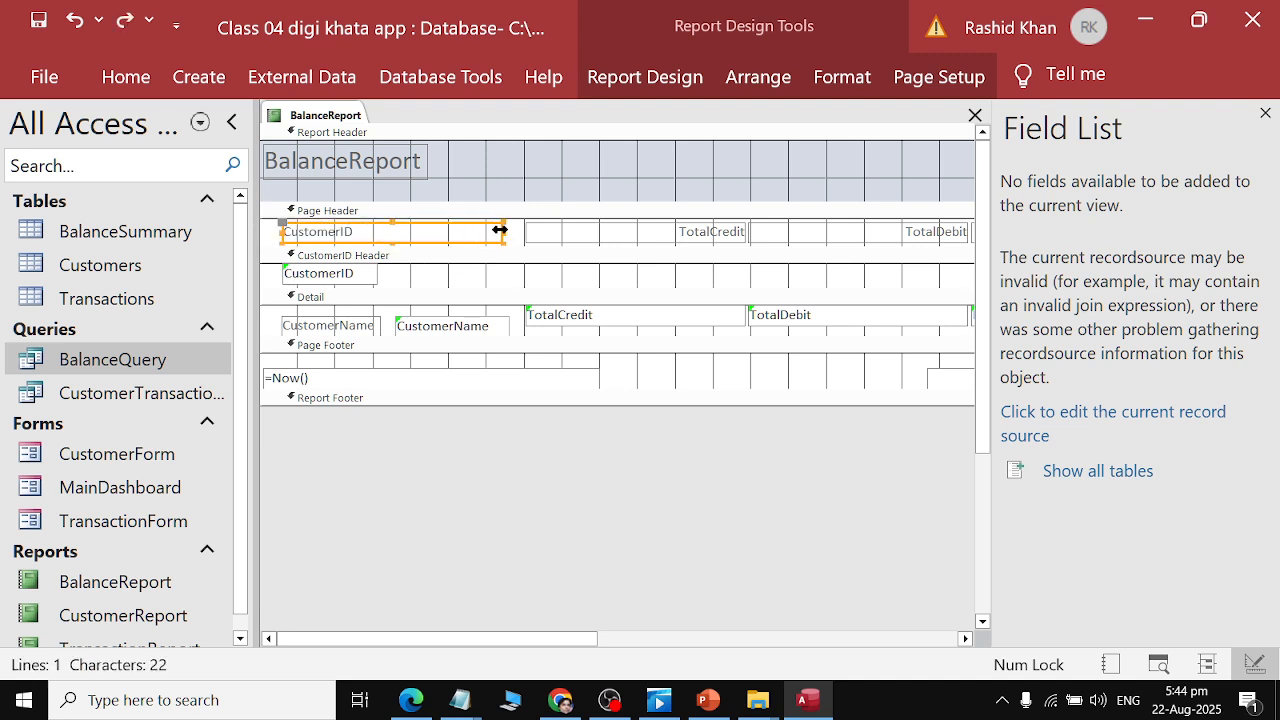
drag(501, 231, 371, 246)
key(ctrl+z)
drag(500, 234, 388, 238)
click(316, 320)
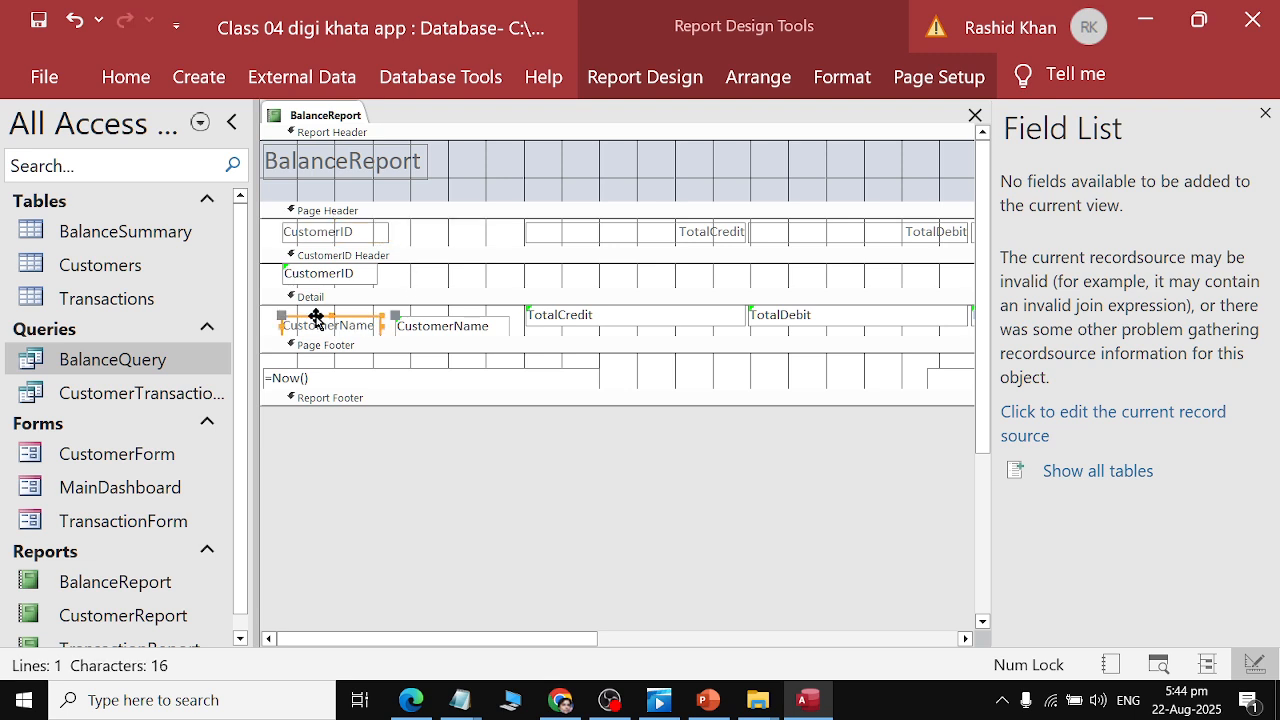
drag(316, 320, 426, 226)
drag(440, 326, 434, 283)
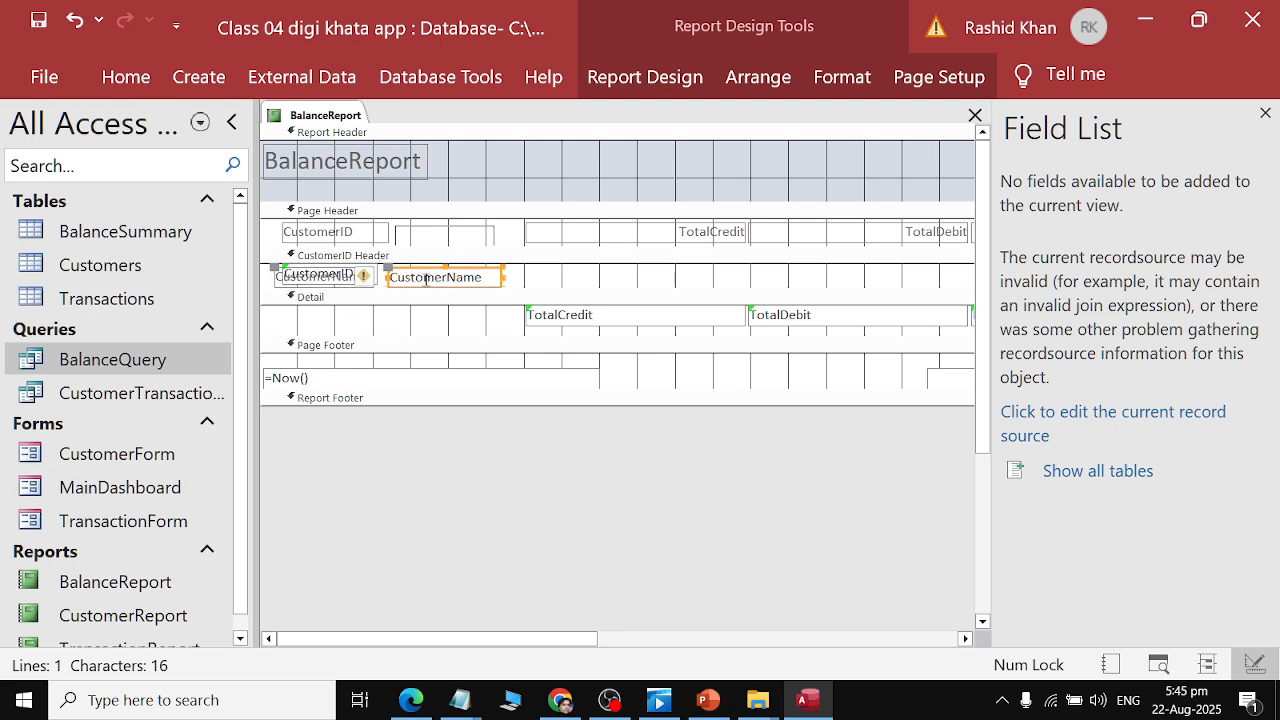
key(ctrl+z)
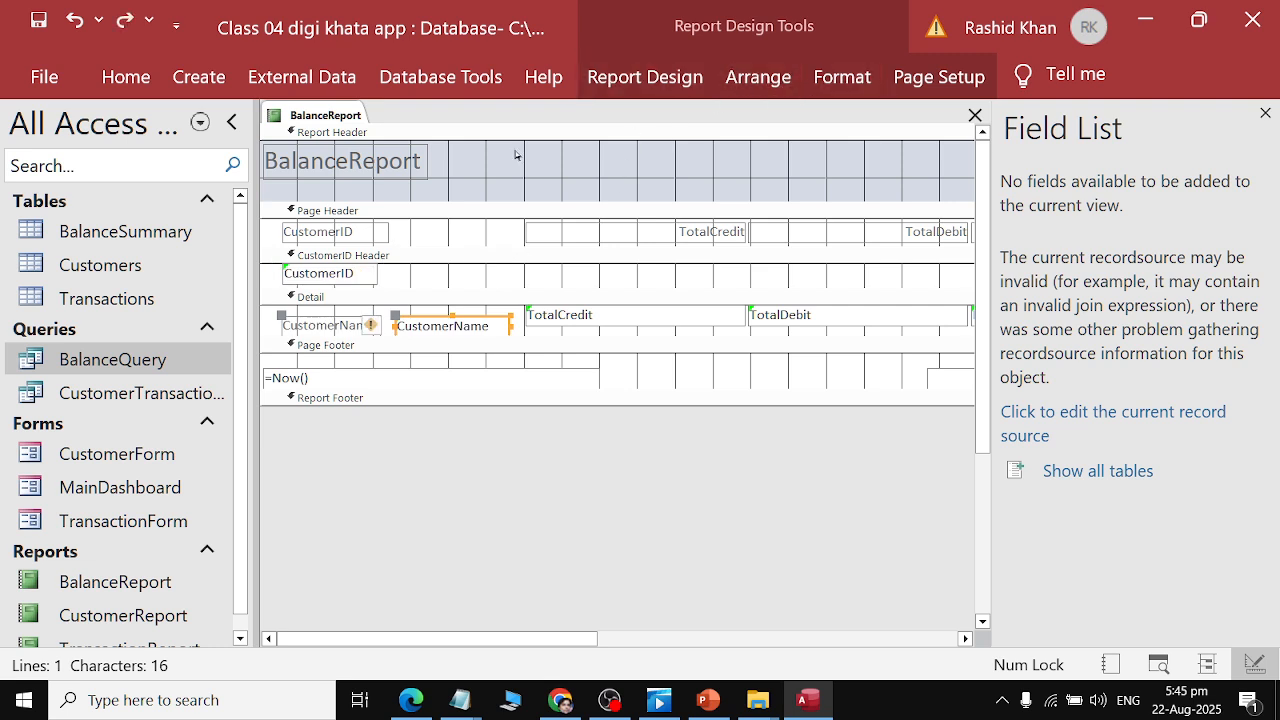
Apply a tabular layout to CustomerName, remove the layout, and move its text box beside CustomerID in the CustomerID Header.
click(836, 91)
click(758, 77)
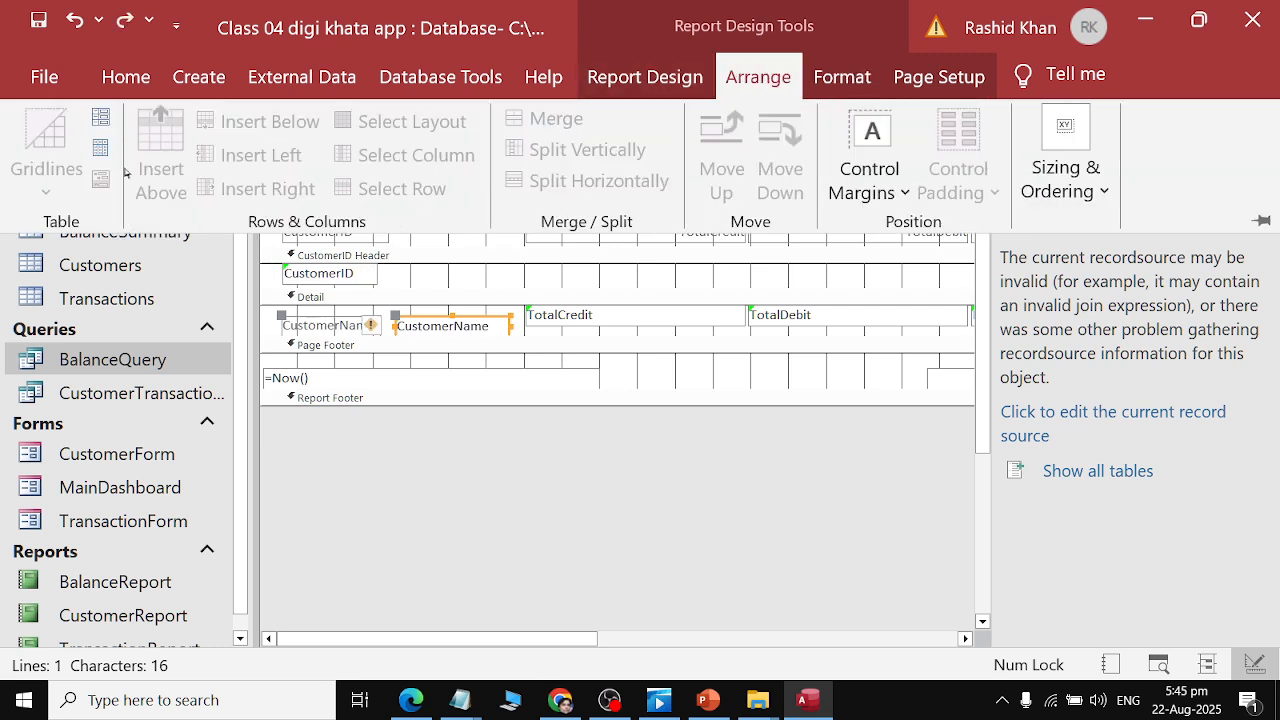
click(100, 152)
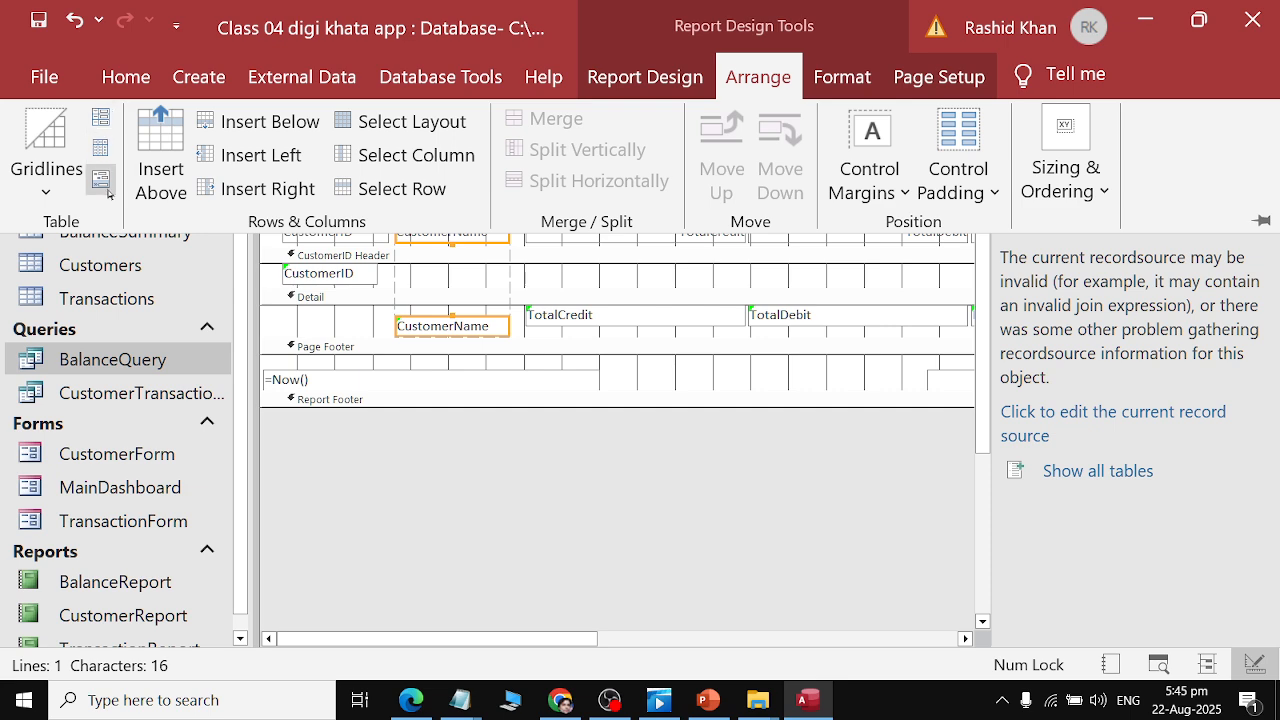
click(100, 178)
click(588, 428)
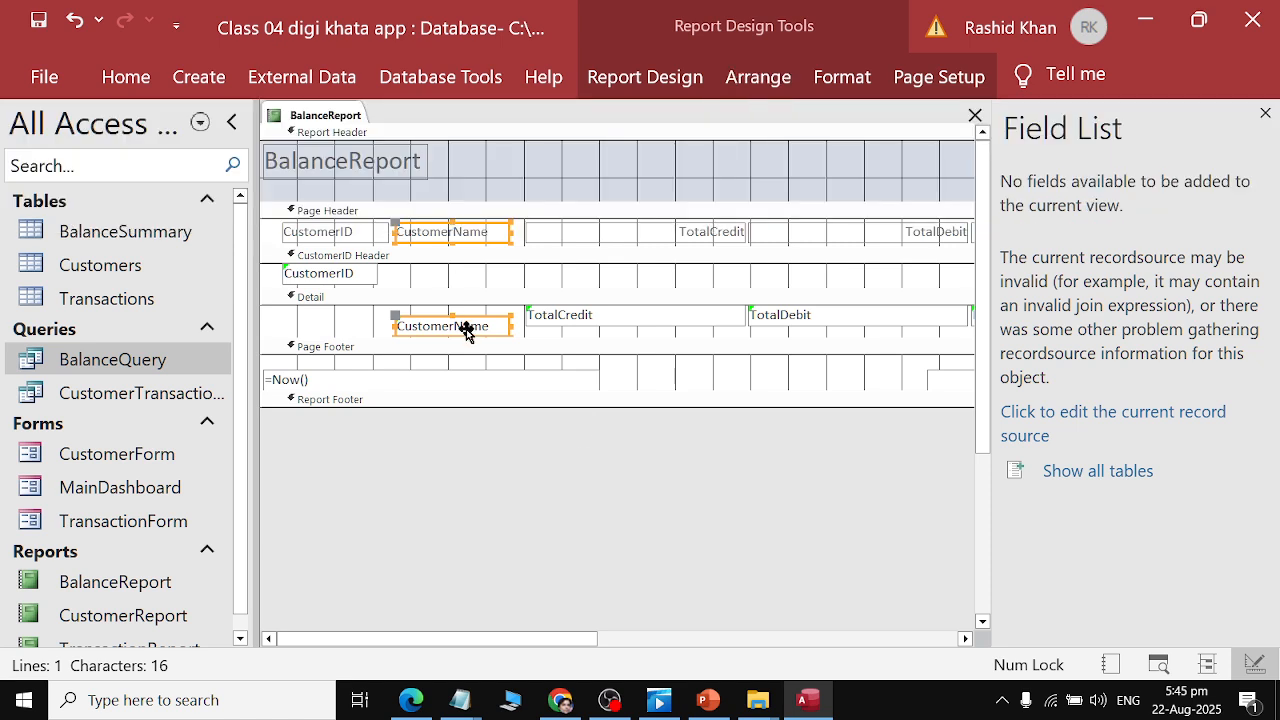
drag(465, 326, 456, 269)
click(473, 452)
drag(447, 328, 443, 274)
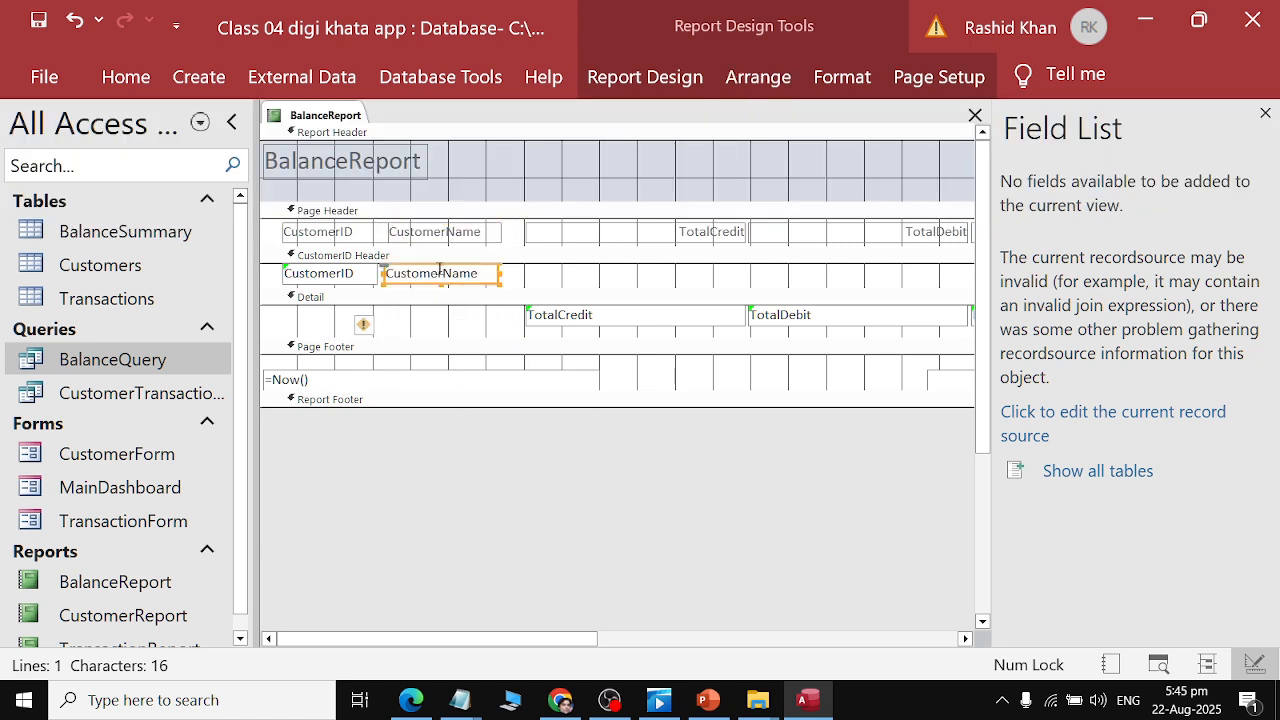
Try twice to switch BalanceReport to Report View, dismissing the error message each time.
right_click(307, 116)
click(396, 241)
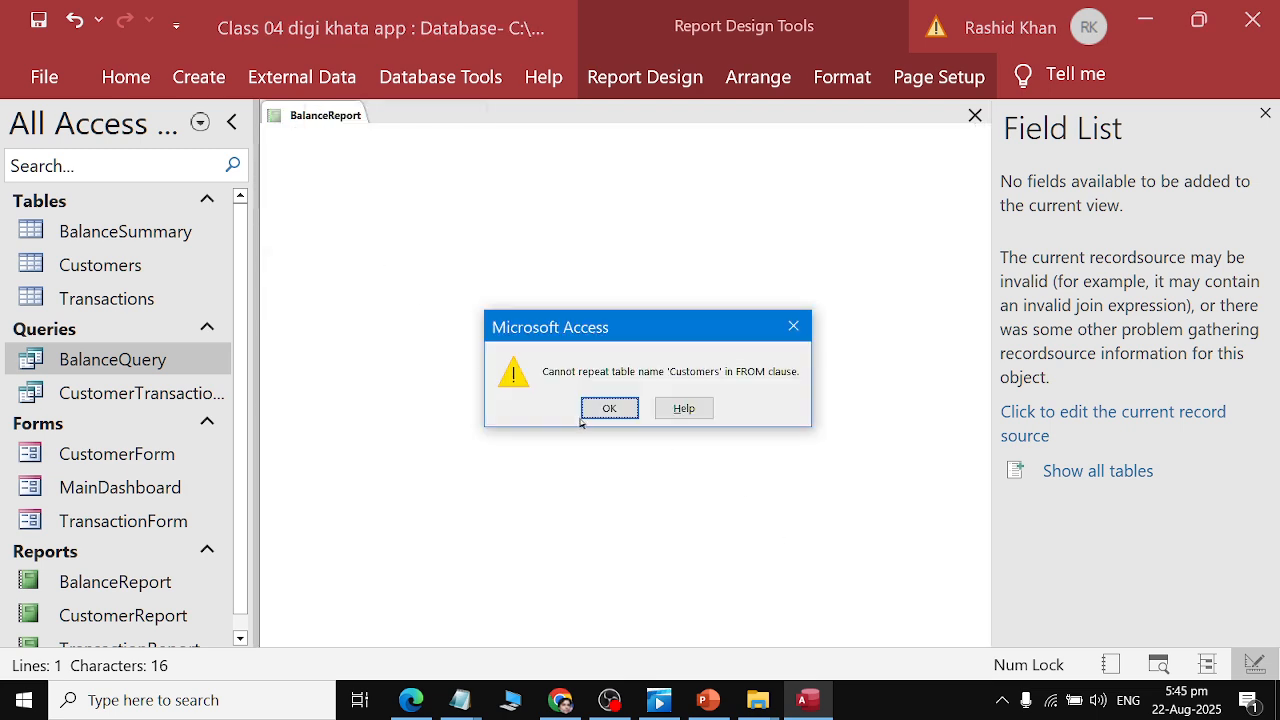
click(630, 408)
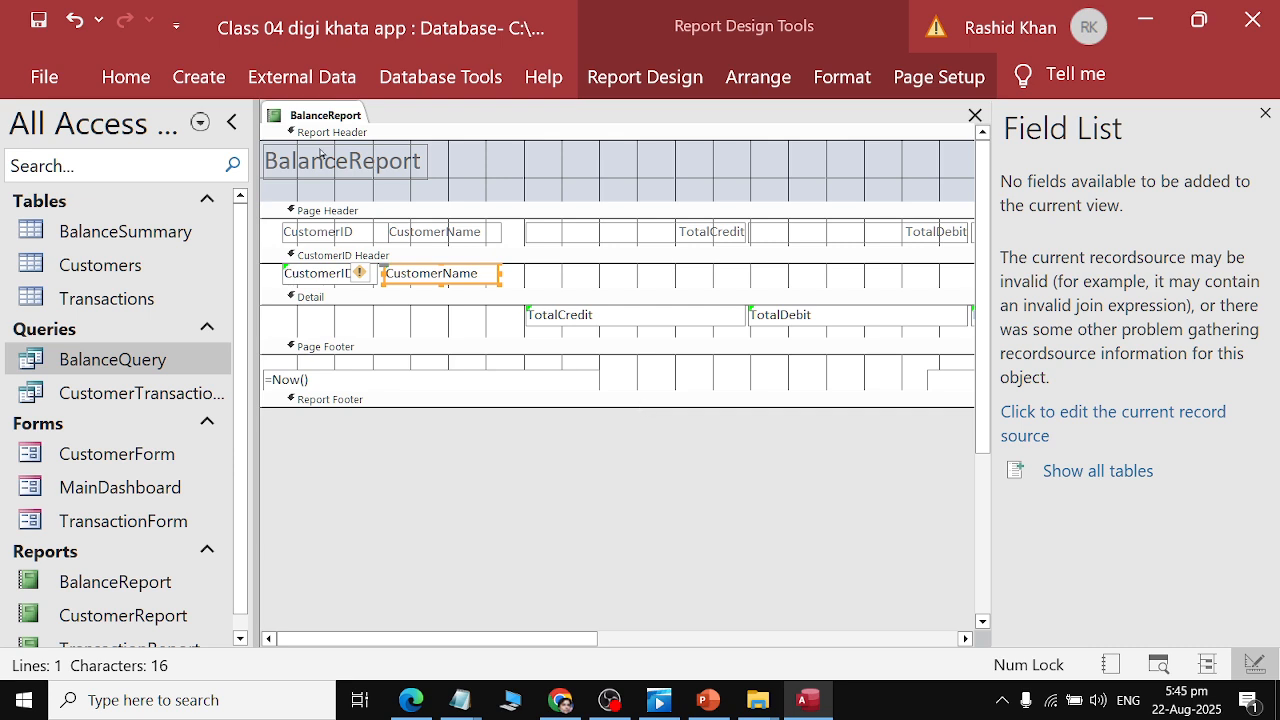
right_click(318, 100)
right_click(304, 116)
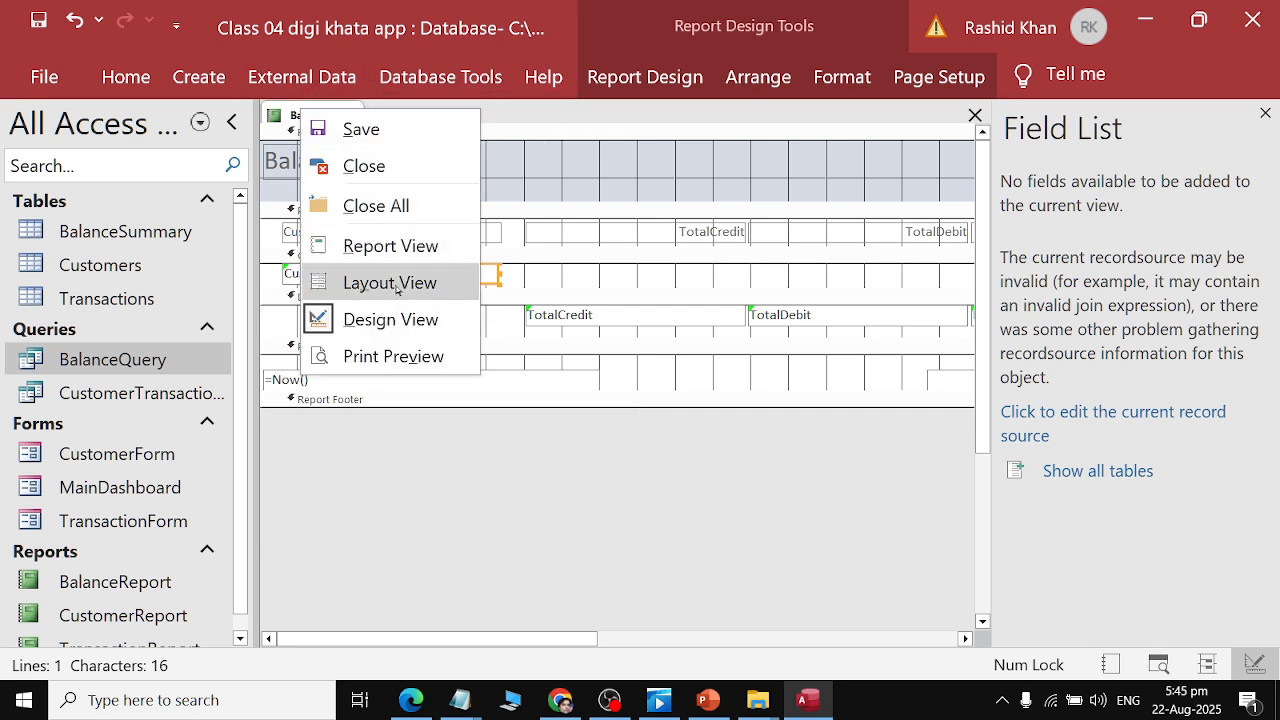
click(392, 246)
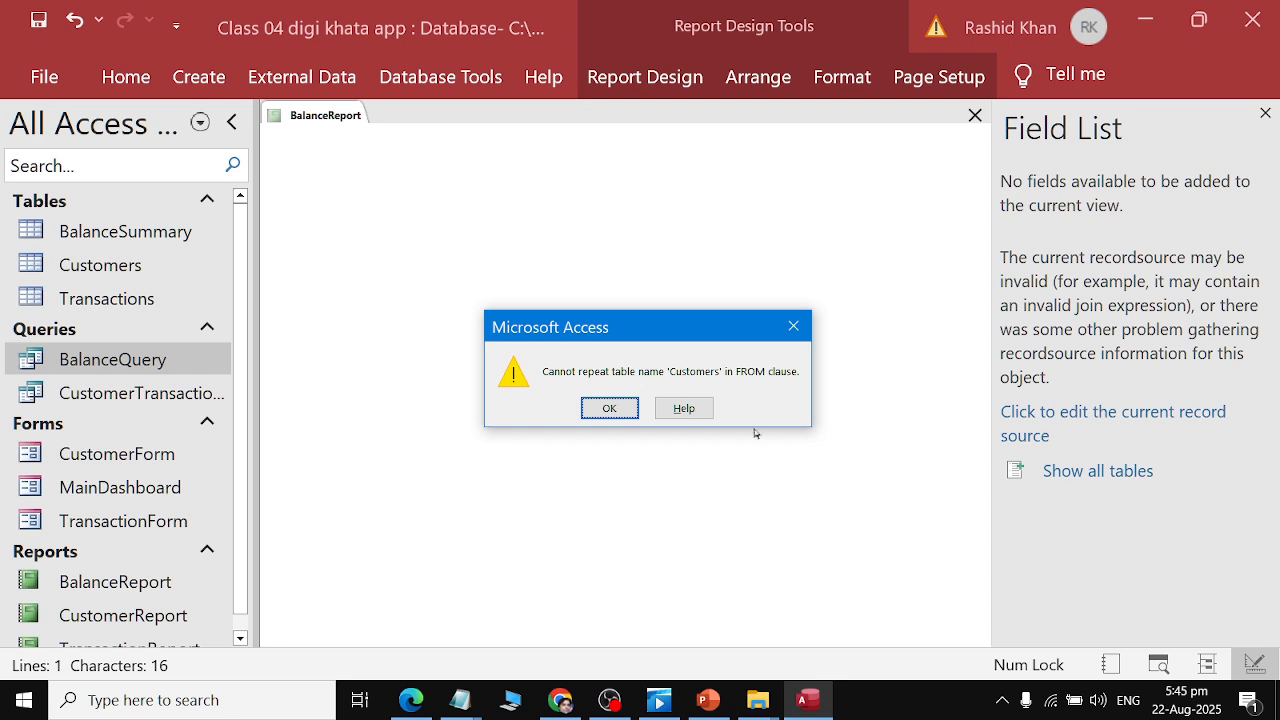
click(609, 408)
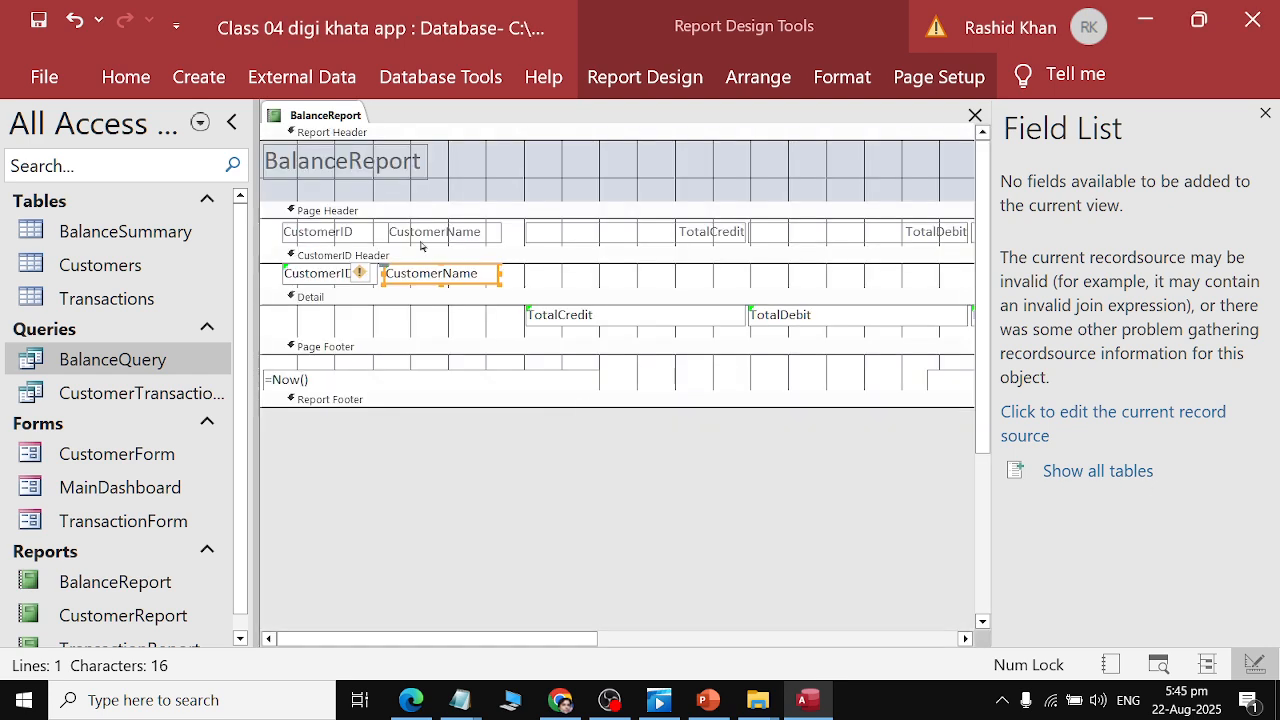
Remove the CustomerName text box from the CustomerID Header.
click(486, 277)
key(BackSpace)
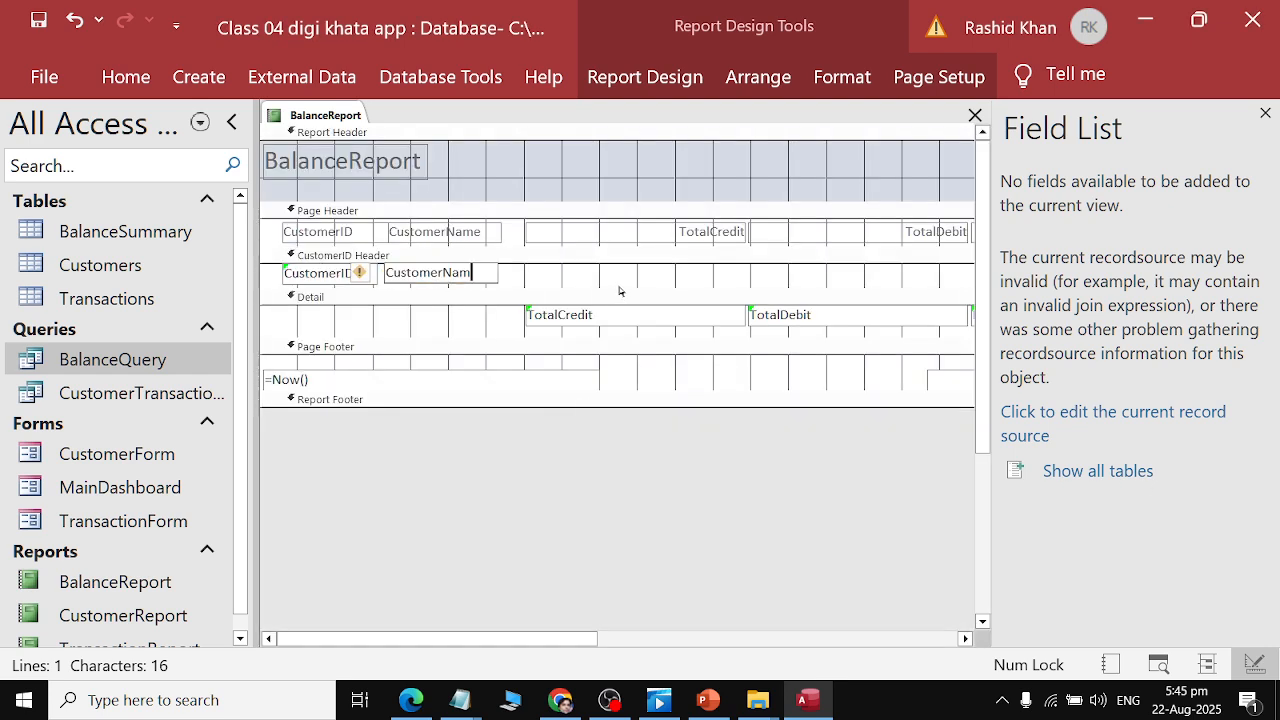
click(521, 284)
drag(520, 279, 454, 266)
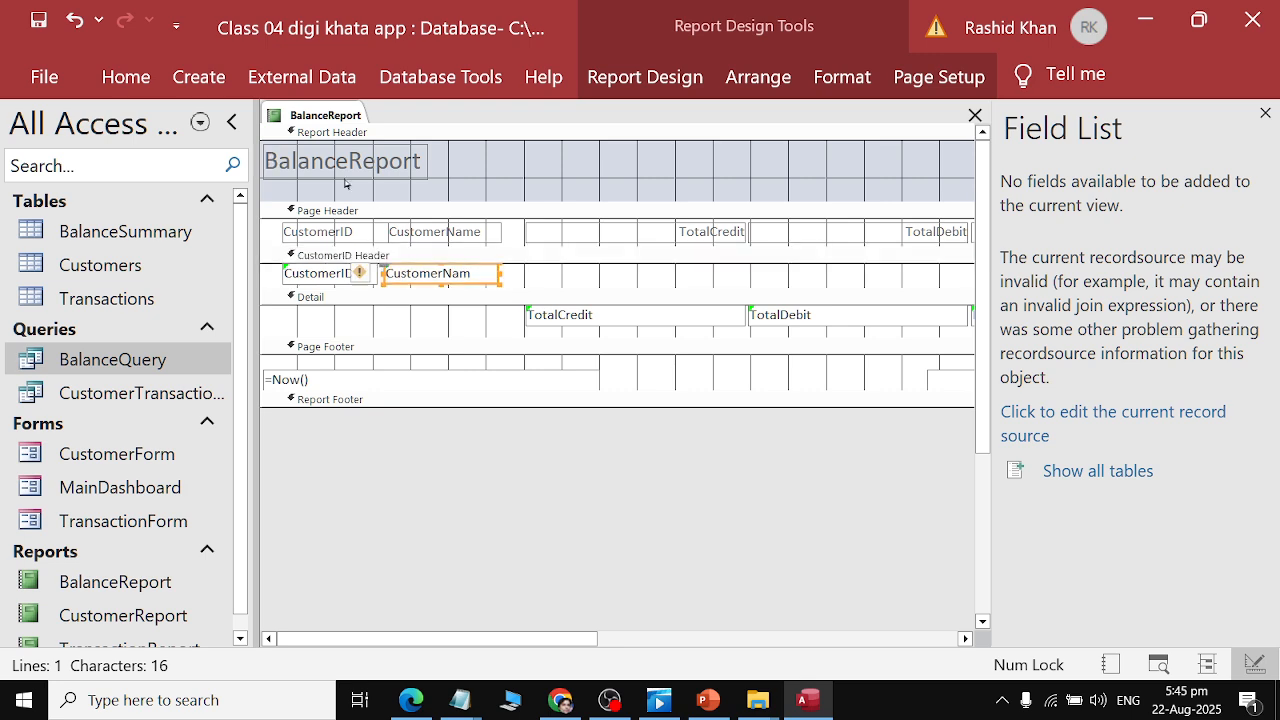
click(126, 70)
click(156, 120)
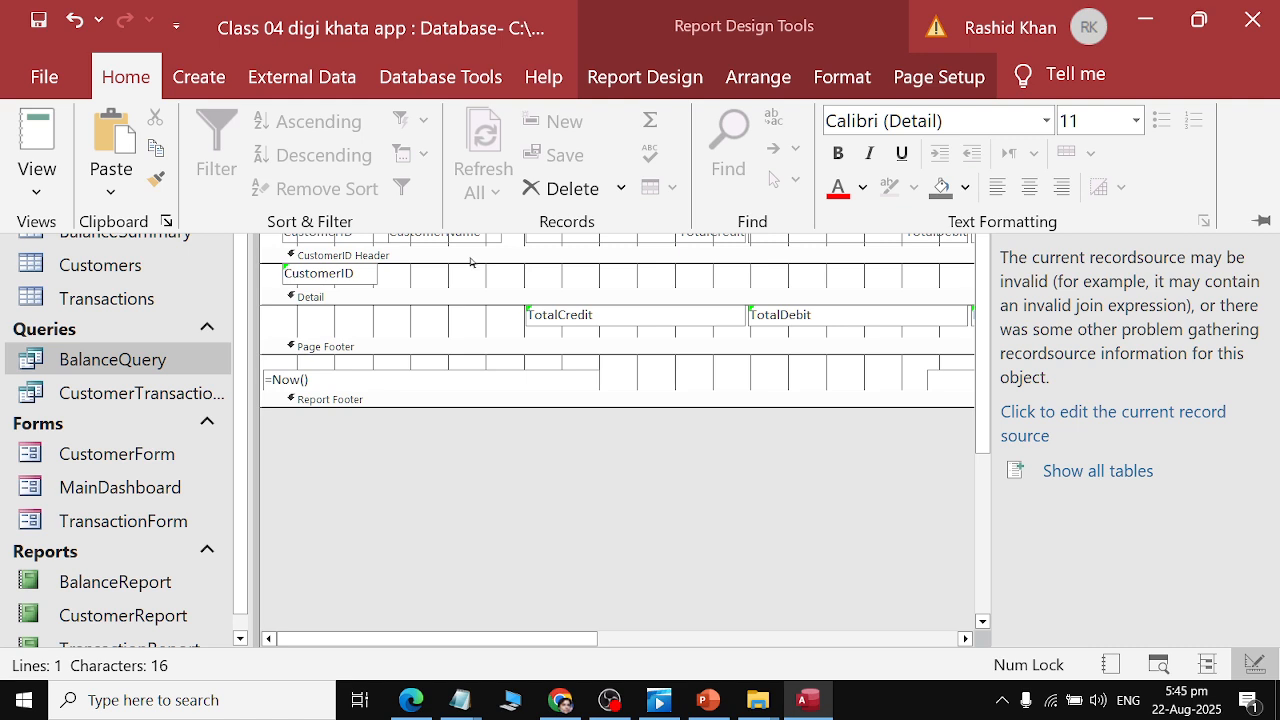
click(774, 502)
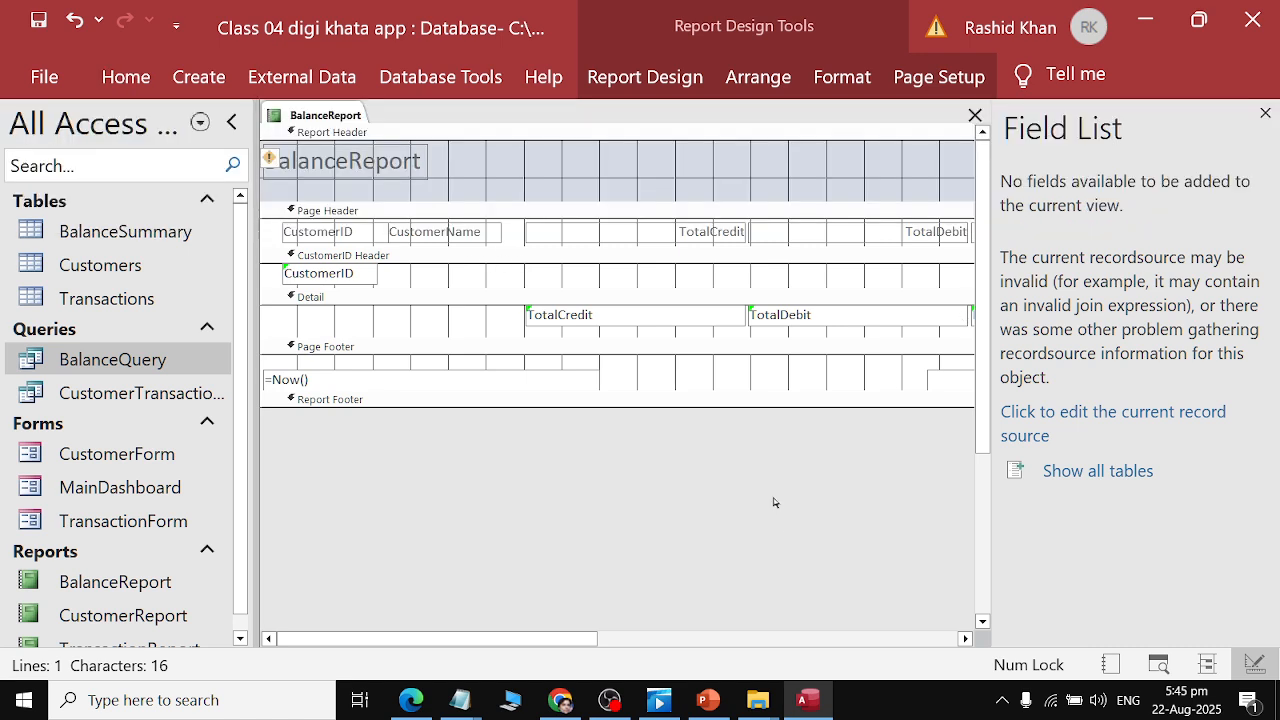
Delete the CustomerName label from the Page Header.
click(487, 238)
click(126, 77)
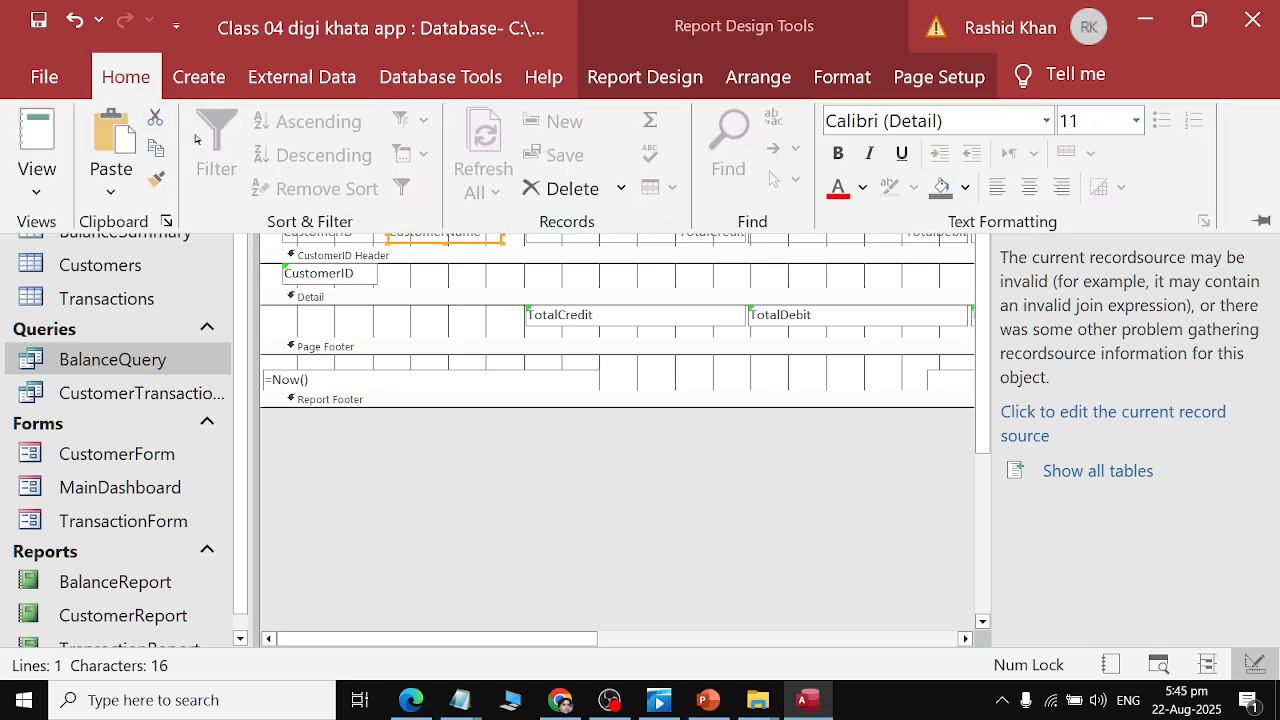
click(153, 118)
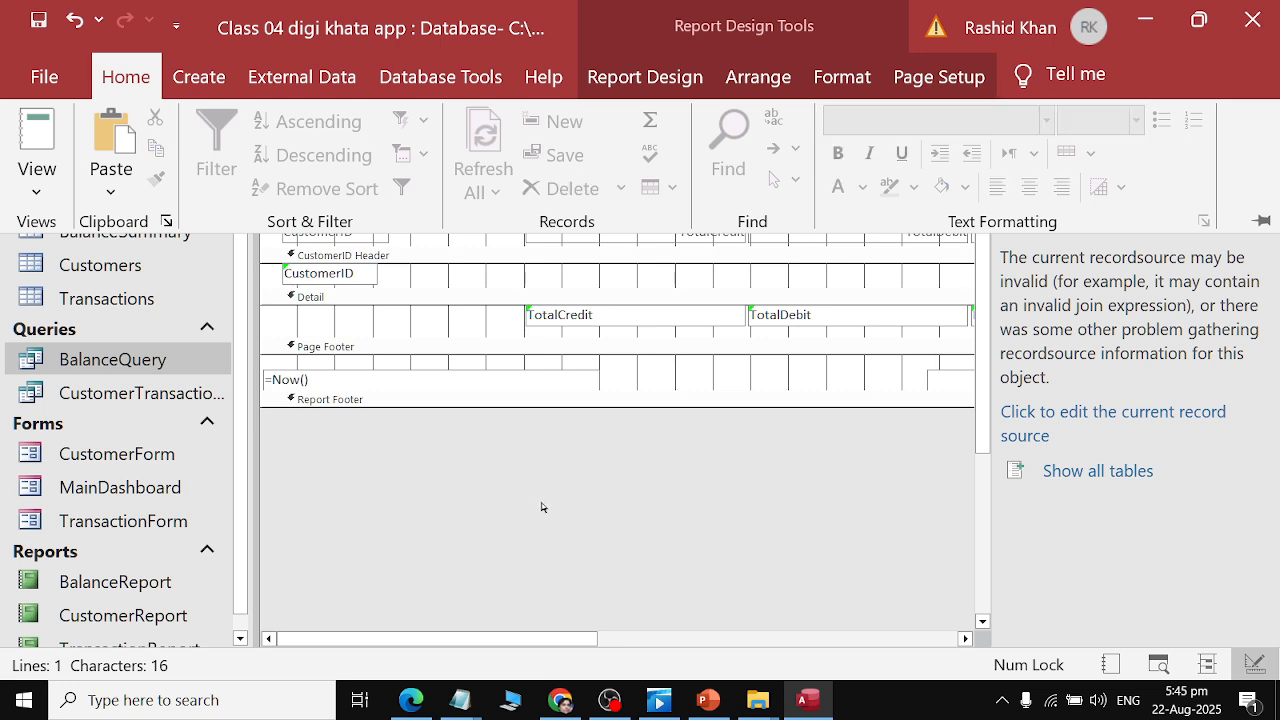
click(503, 467)
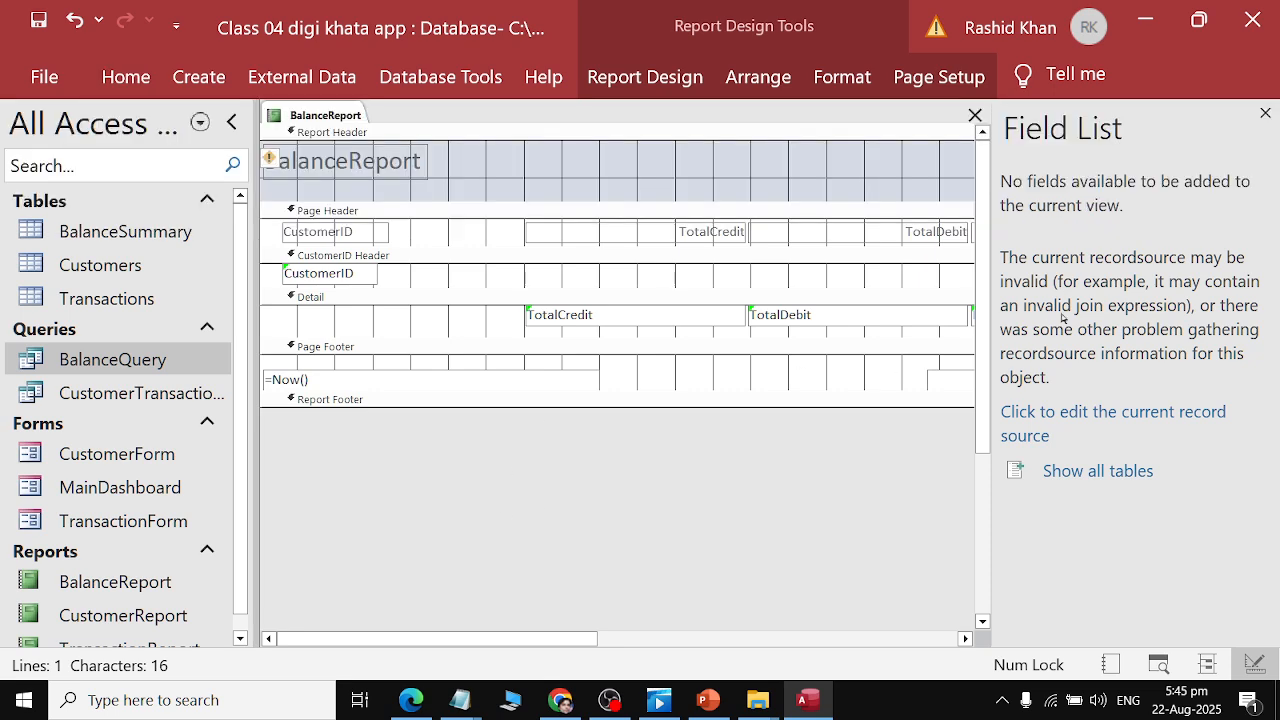
Reopen the Field List and try twice to add CustomerName from the Customers table to the report, dismissing the errors.
click(1265, 113)
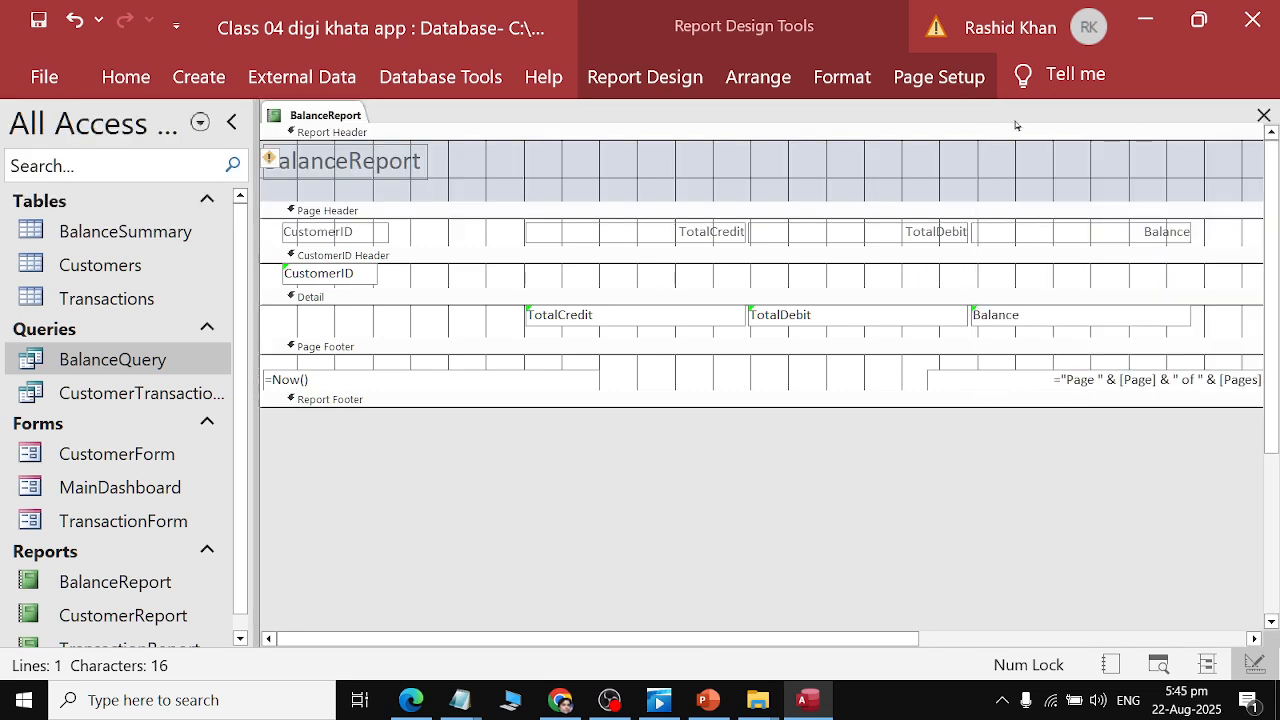
click(125, 79)
click(842, 77)
click(773, 75)
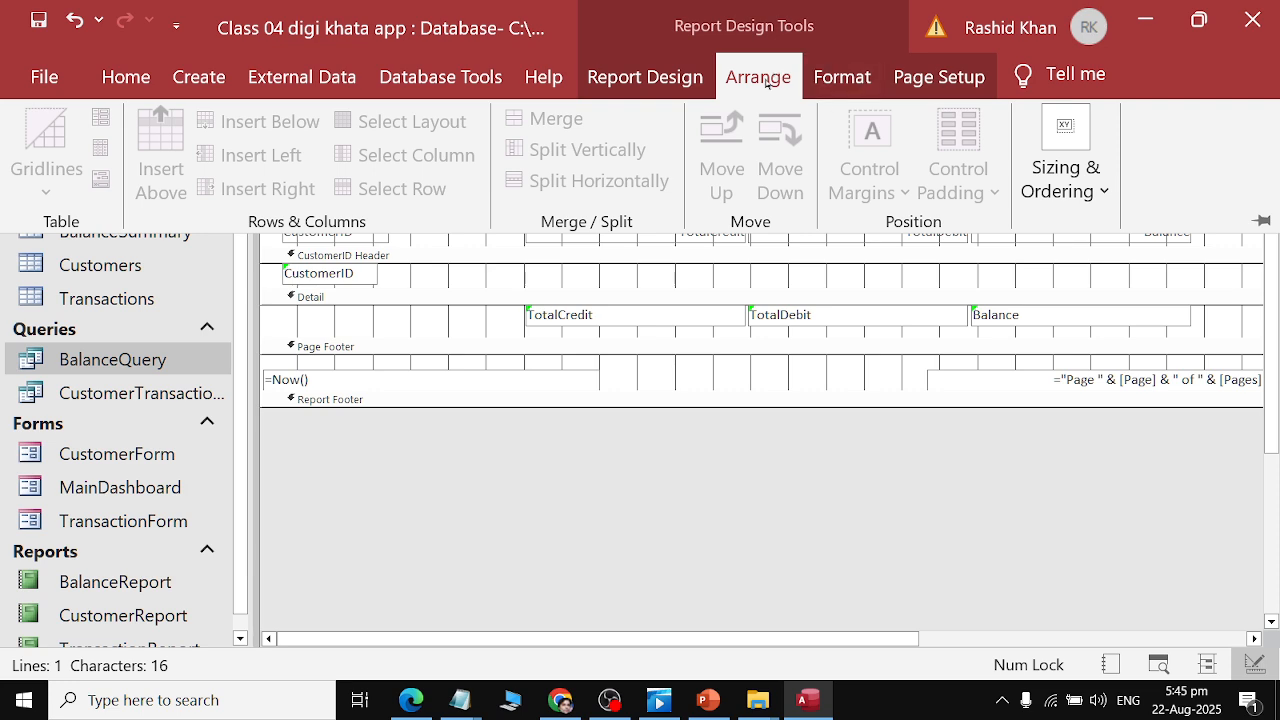
click(645, 77)
click(850, 170)
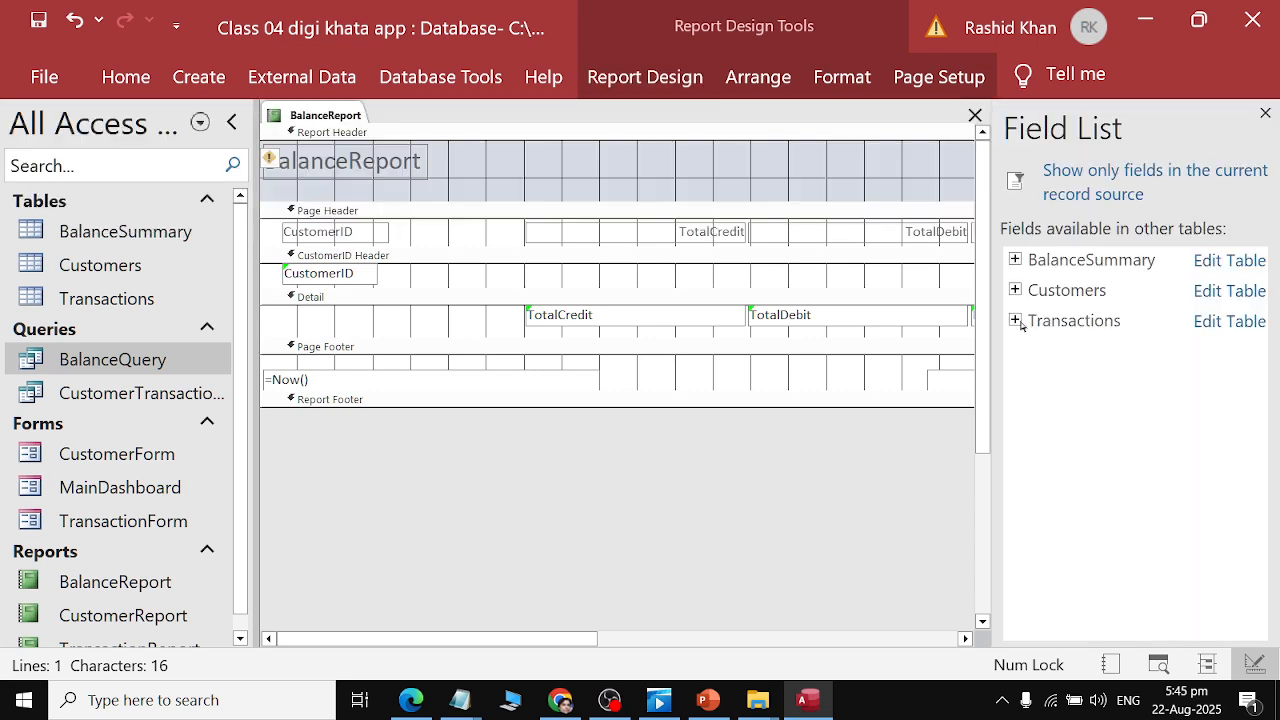
click(1015, 289)
drag(1078, 346, 449, 289)
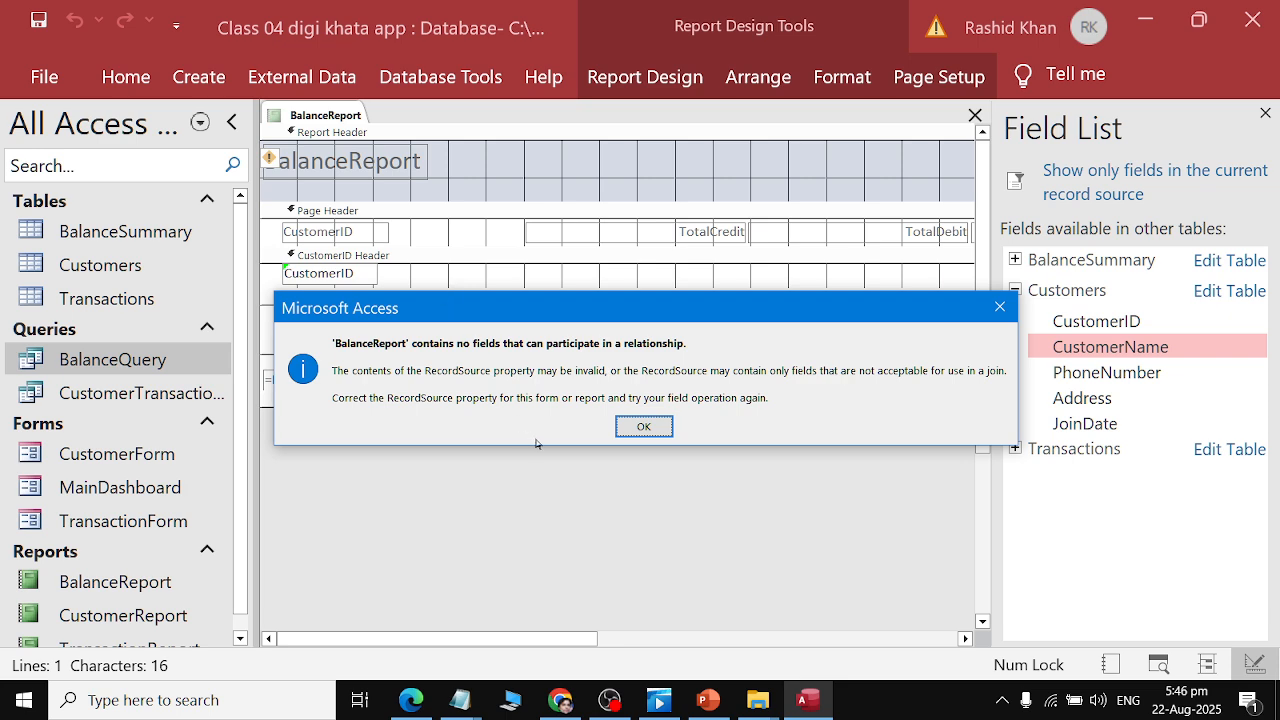
click(634, 426)
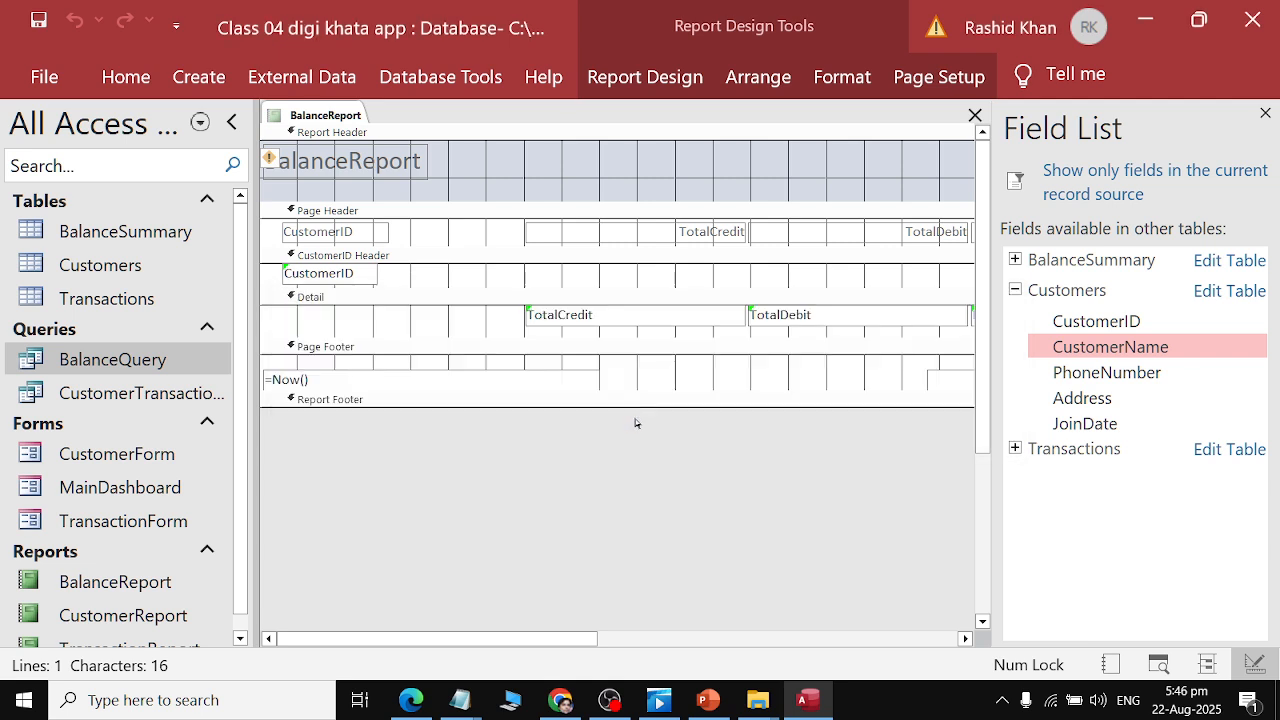
drag(1035, 350, 506, 300)
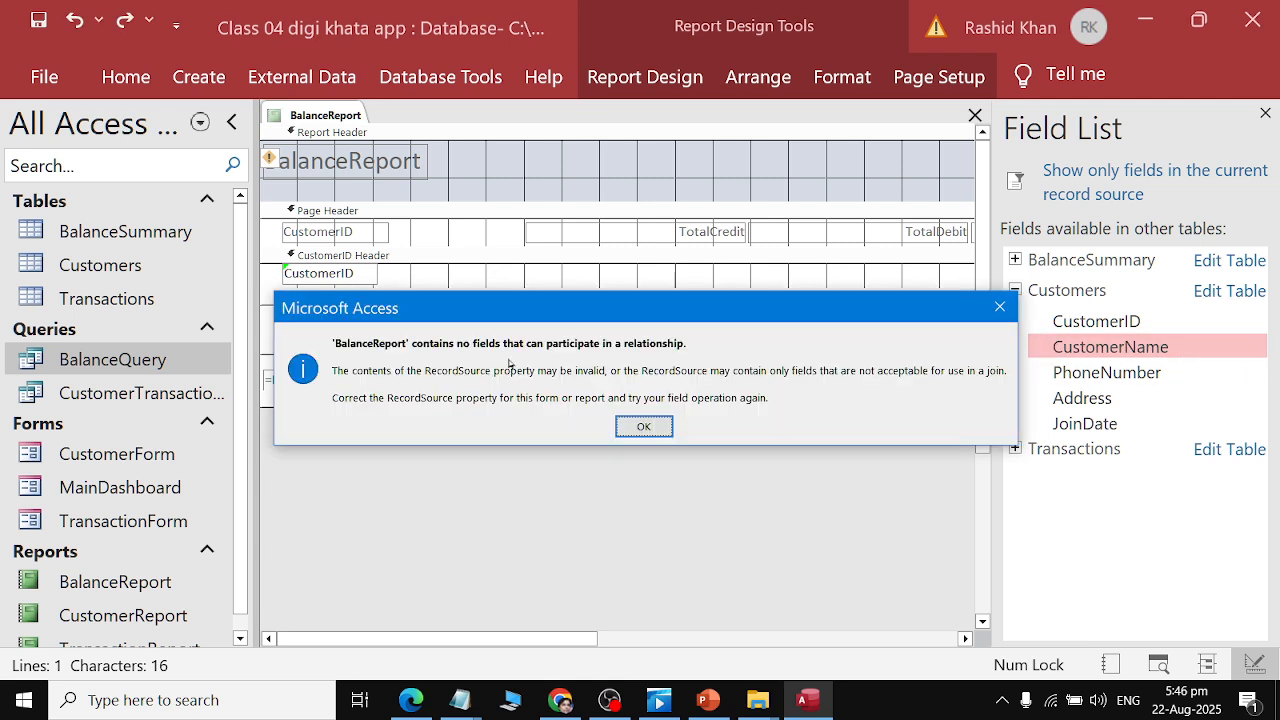
click(655, 432)
Try to add the Transactions table's CustomerID field to the report, dismissing the error.
click(1029, 290)
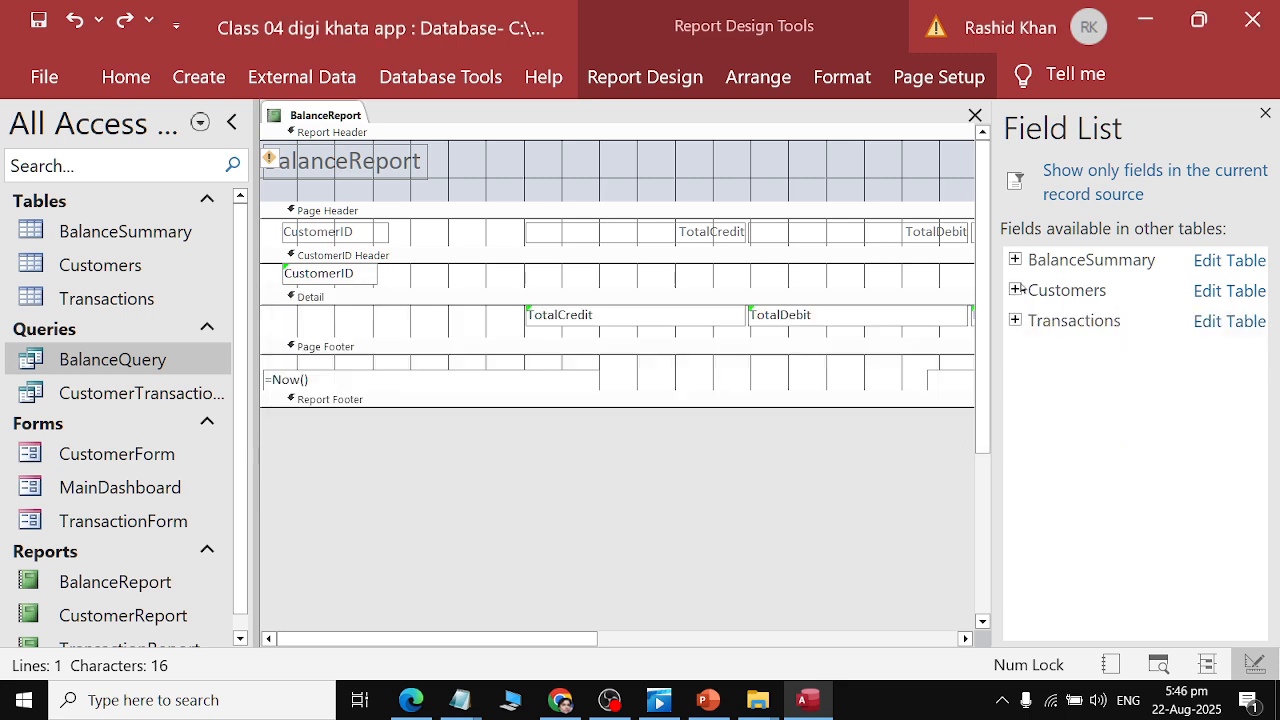
click(1027, 260)
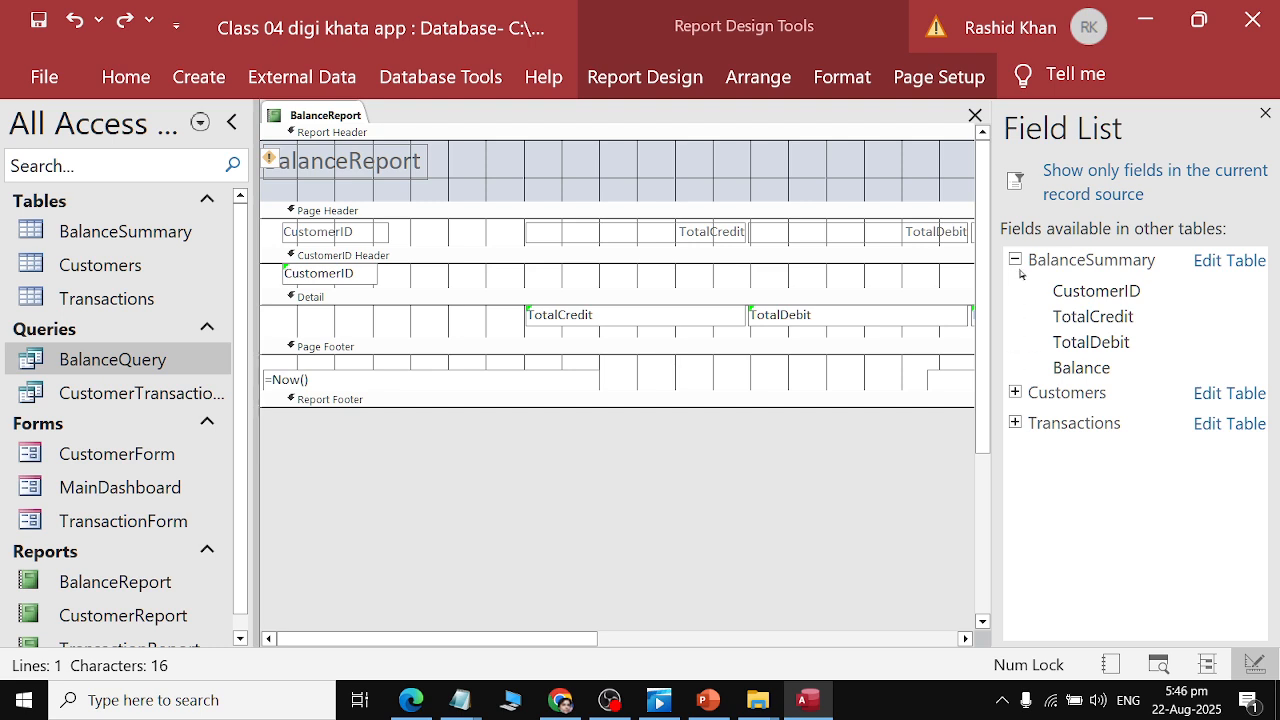
click(1020, 260)
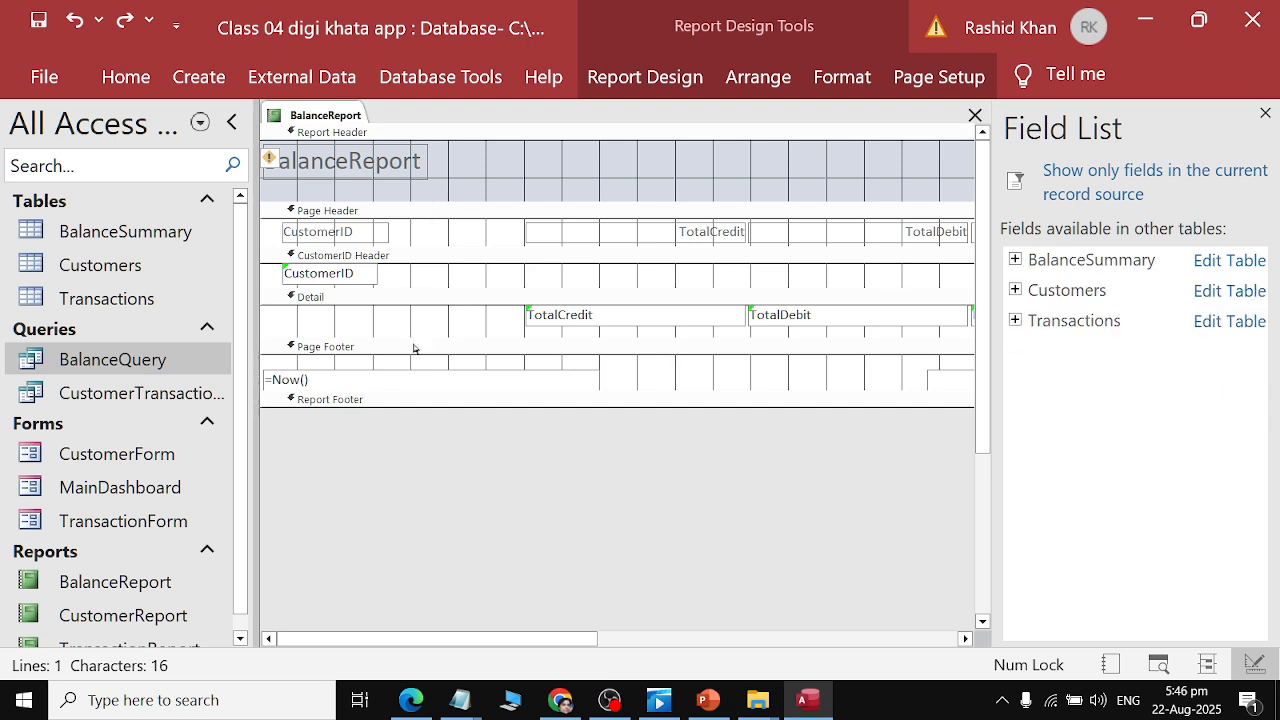
click(362, 274)
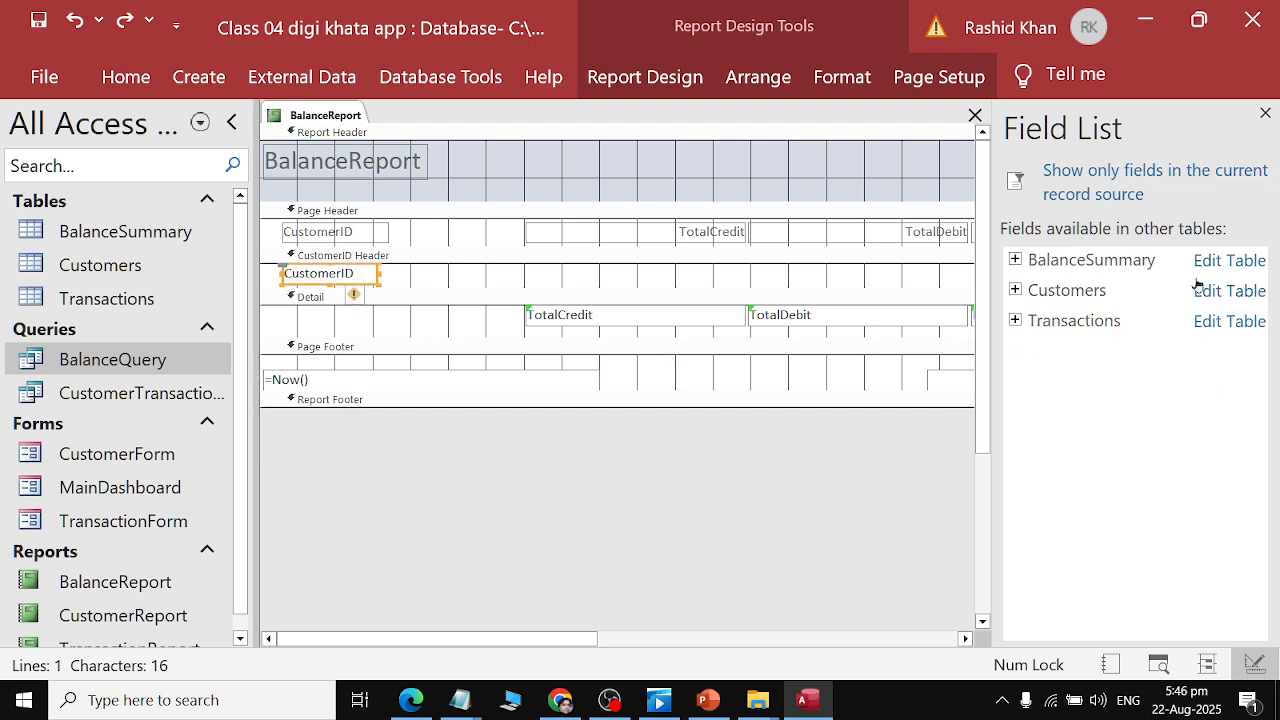
click(1015, 320)
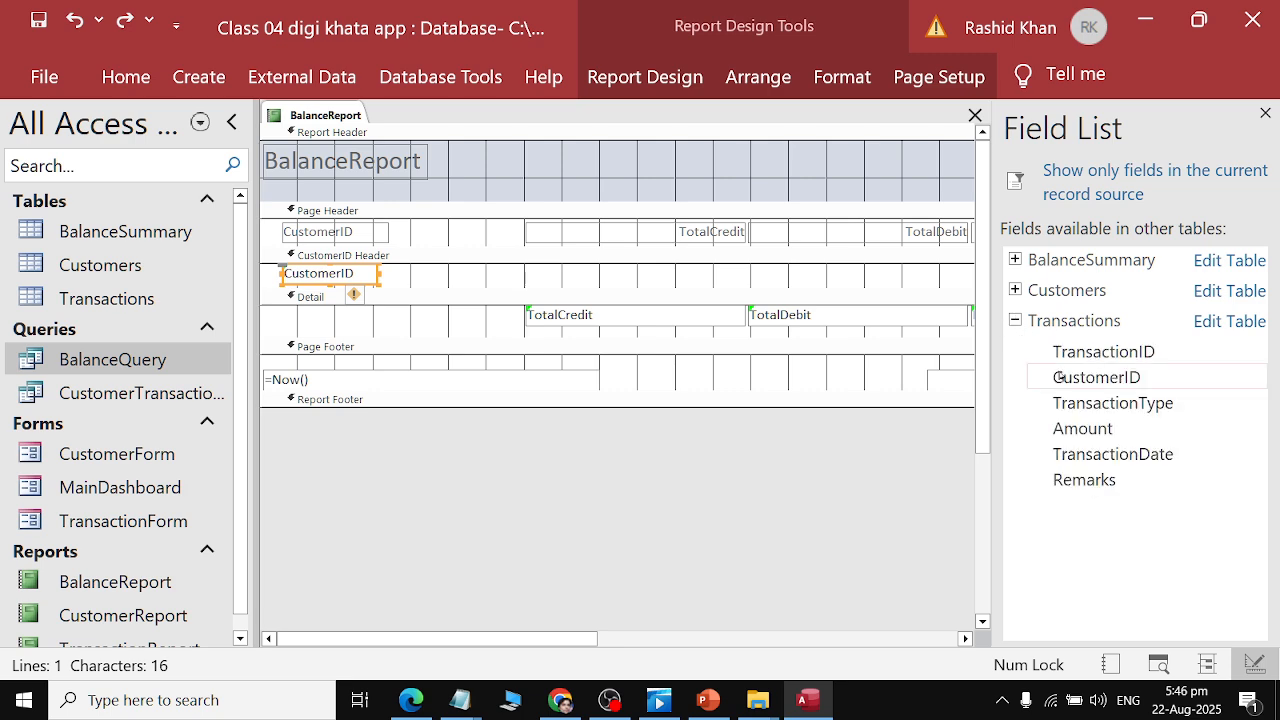
drag(1075, 380, 449, 297)
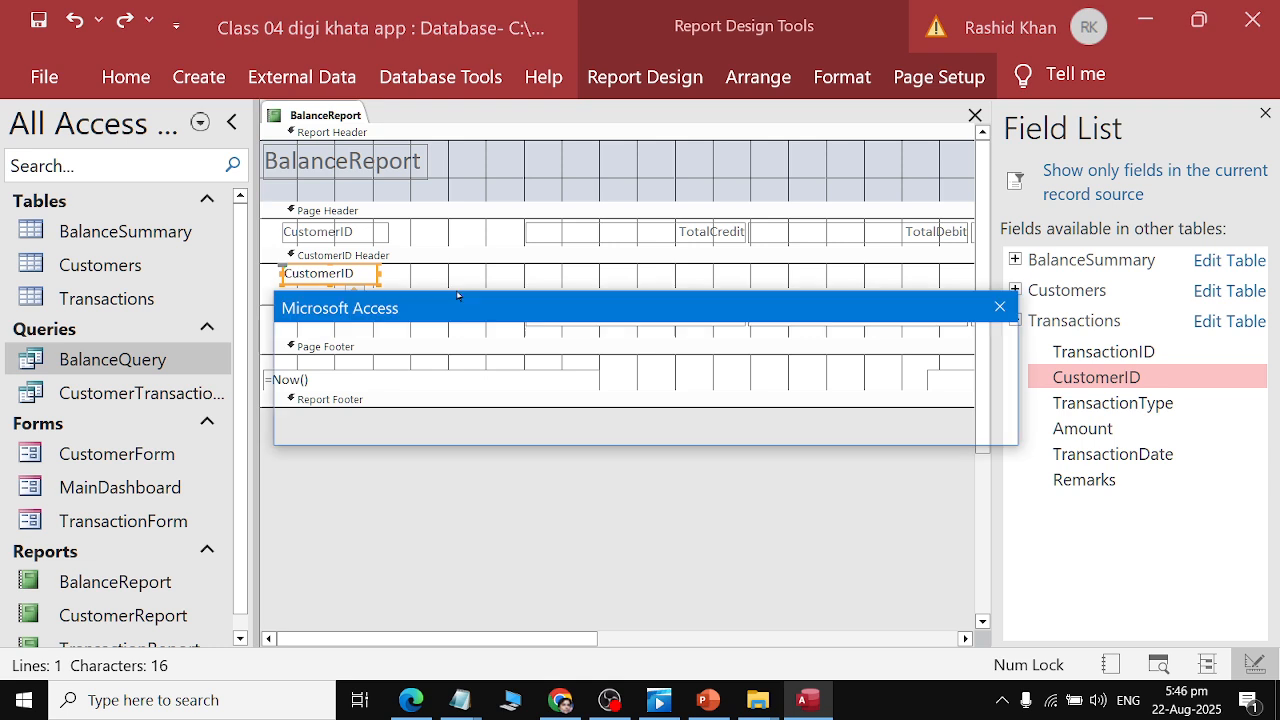
click(644, 426)
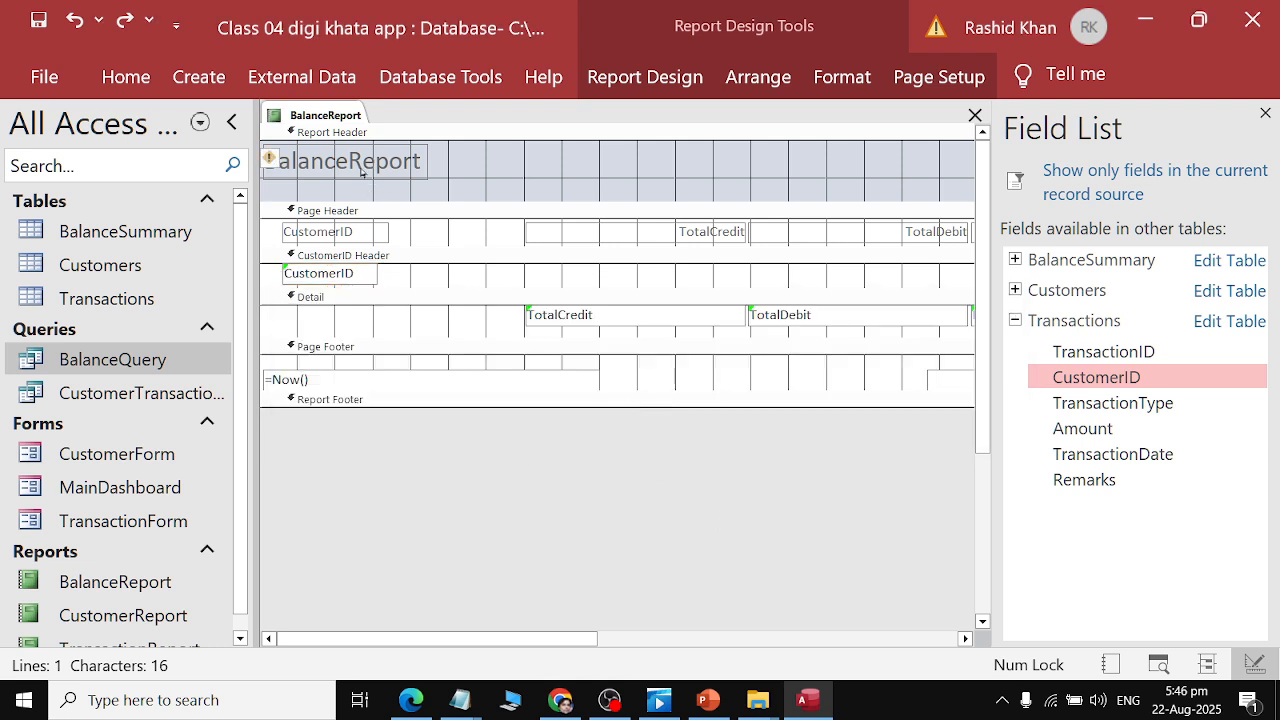
Close the Field List and close BalanceReport without saving its design changes.
click(1265, 113)
right_click(327, 115)
click(380, 163)
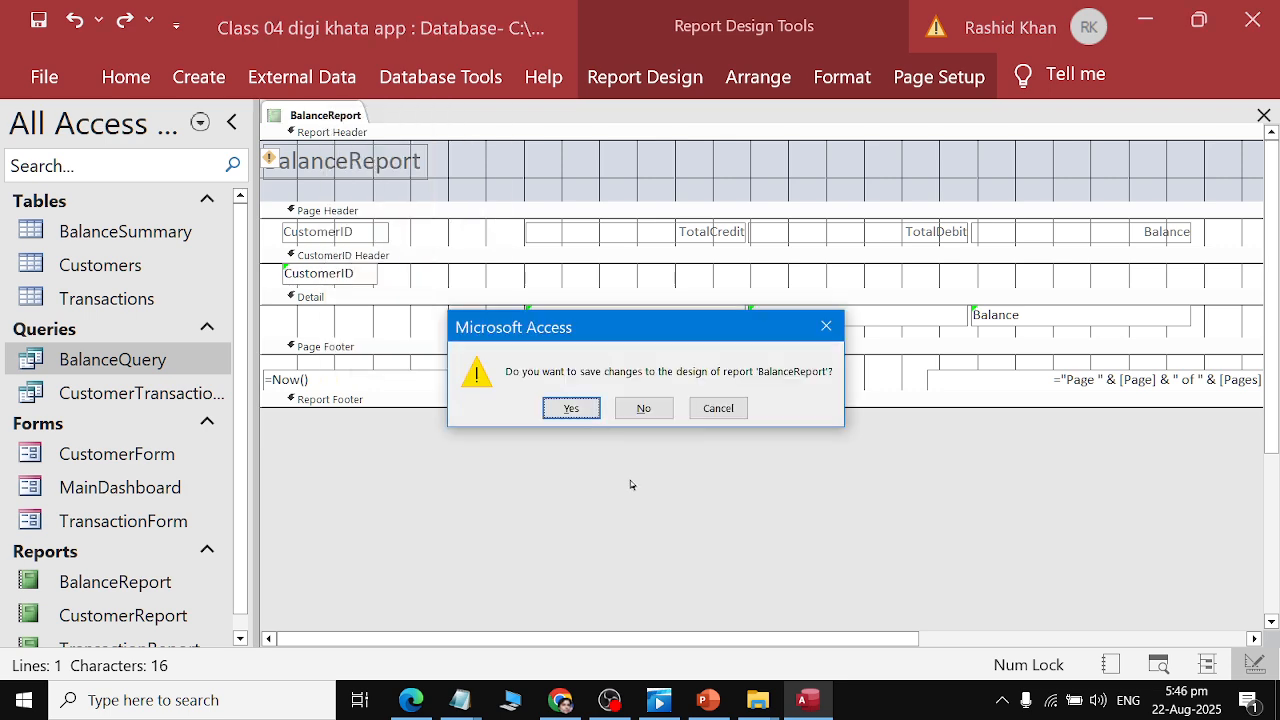
click(642, 408)
Open BalanceReport in Report View and inspect its customer rows.
scroll(177, 400, down, 1)
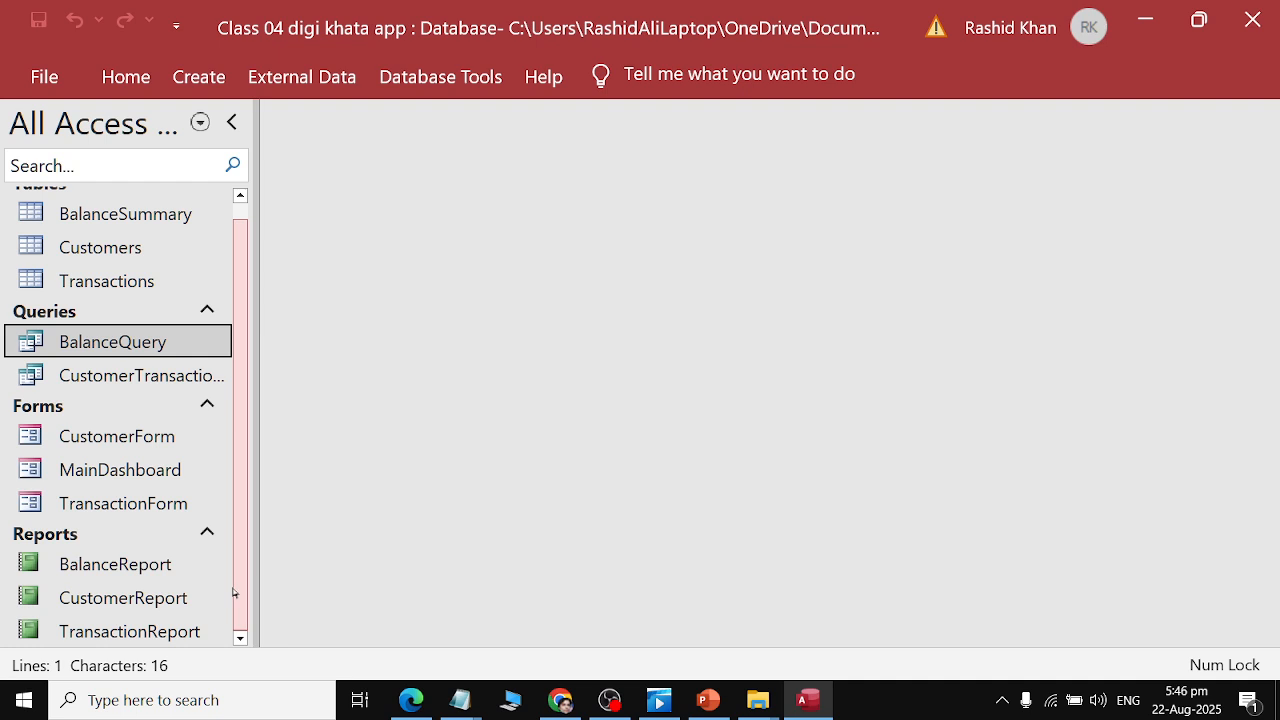
click(182, 552)
click(208, 545)
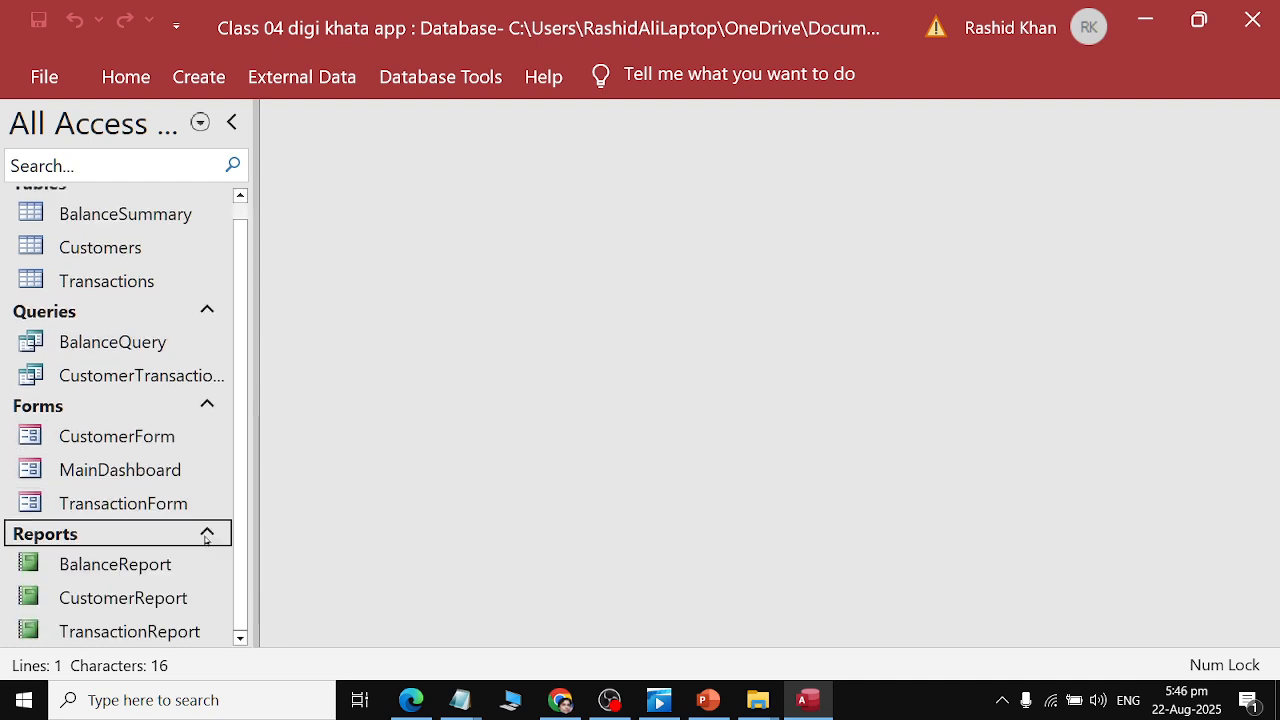
double_click(191, 564)
drag(511, 247, 556, 247)
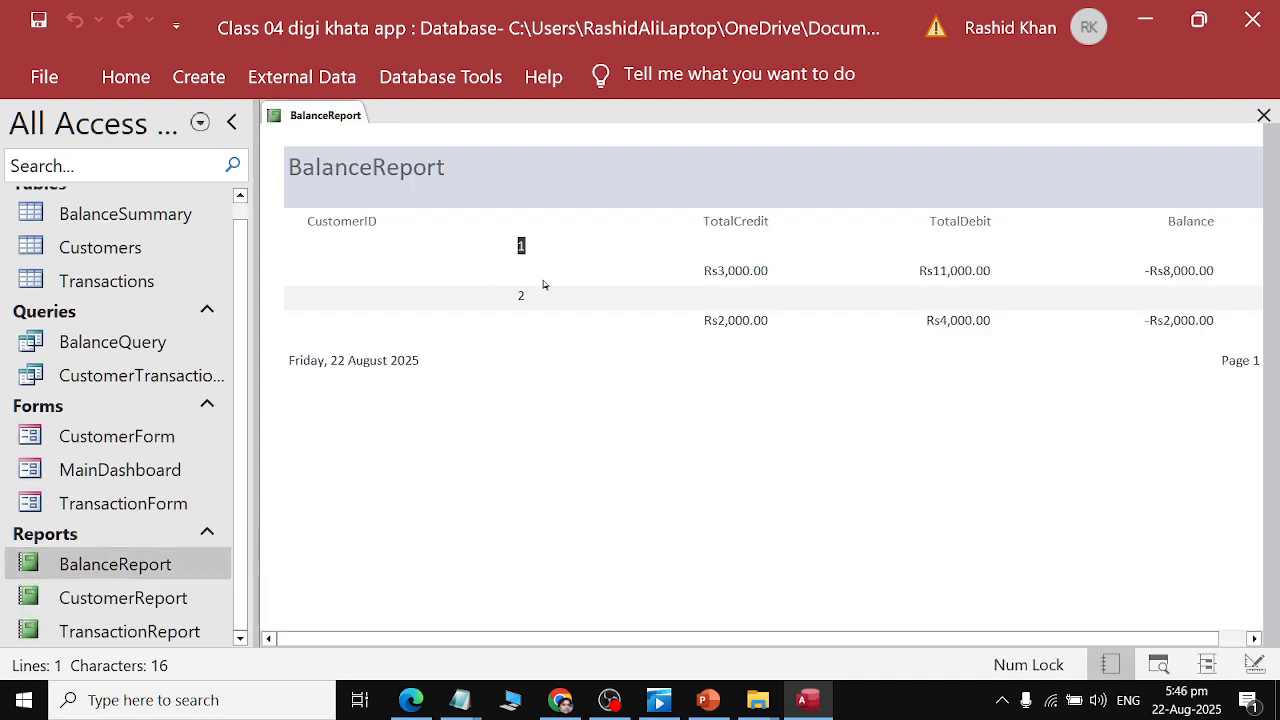
click(520, 294)
right_click(322, 116)
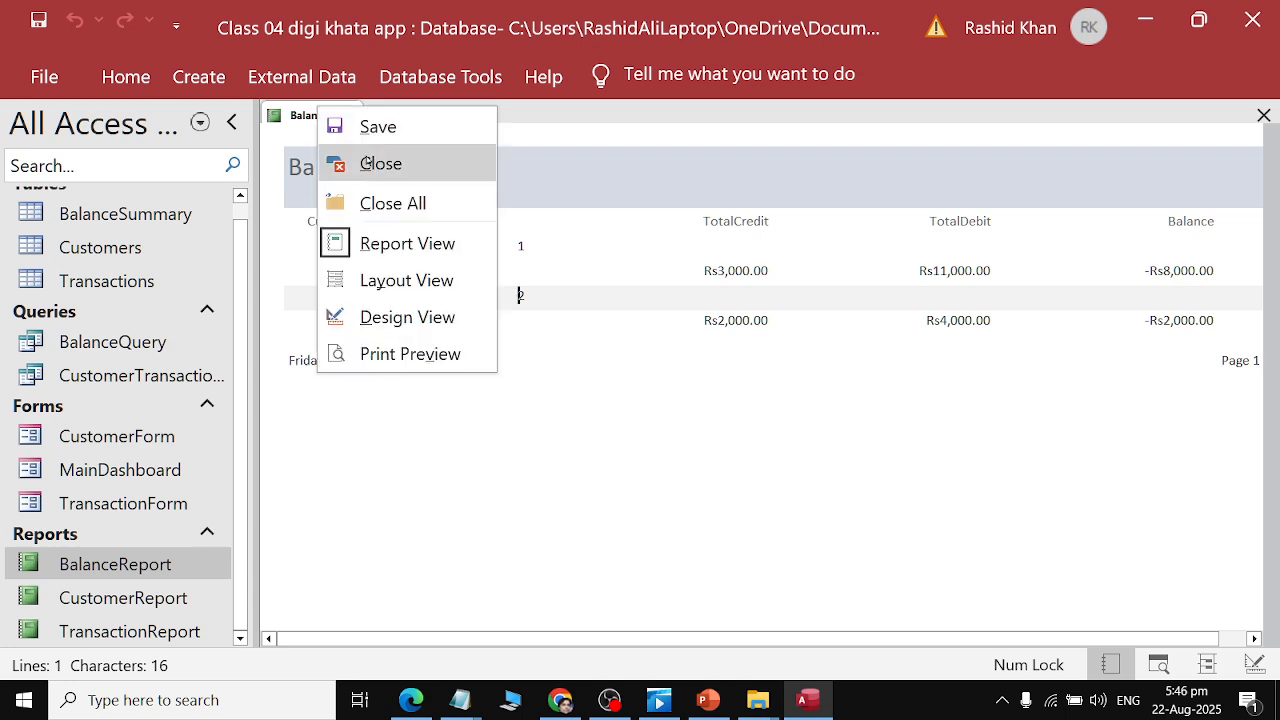